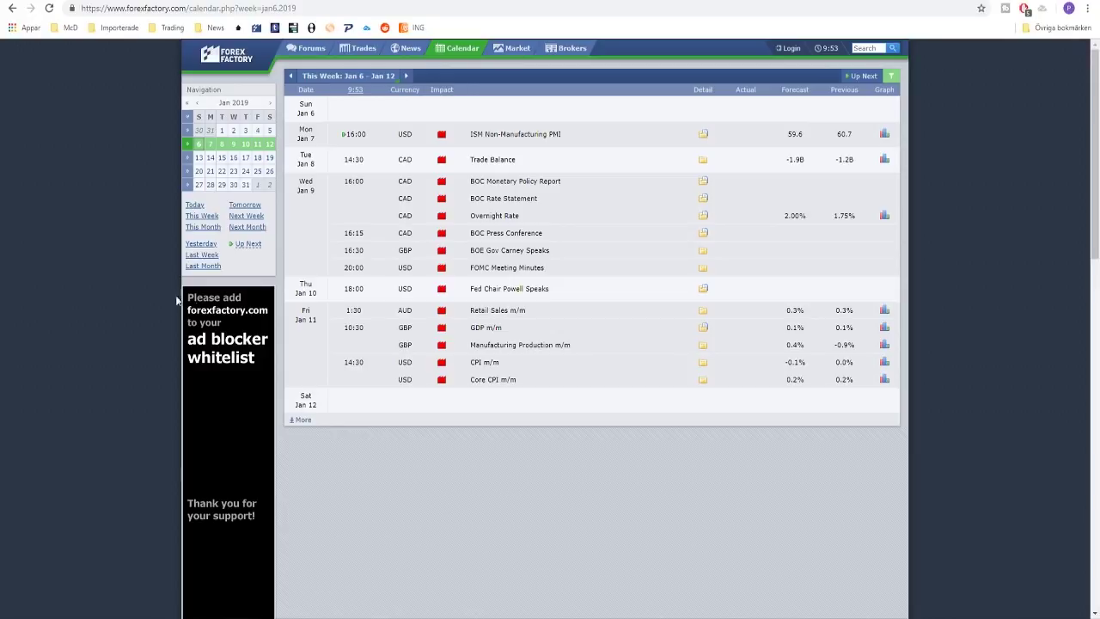
Step: Mark and clear the FOMC Meeting Minutes and Fed Chair Powell Speaks events, then return to the DXY weekly chart
drag(547, 270, 472, 268)
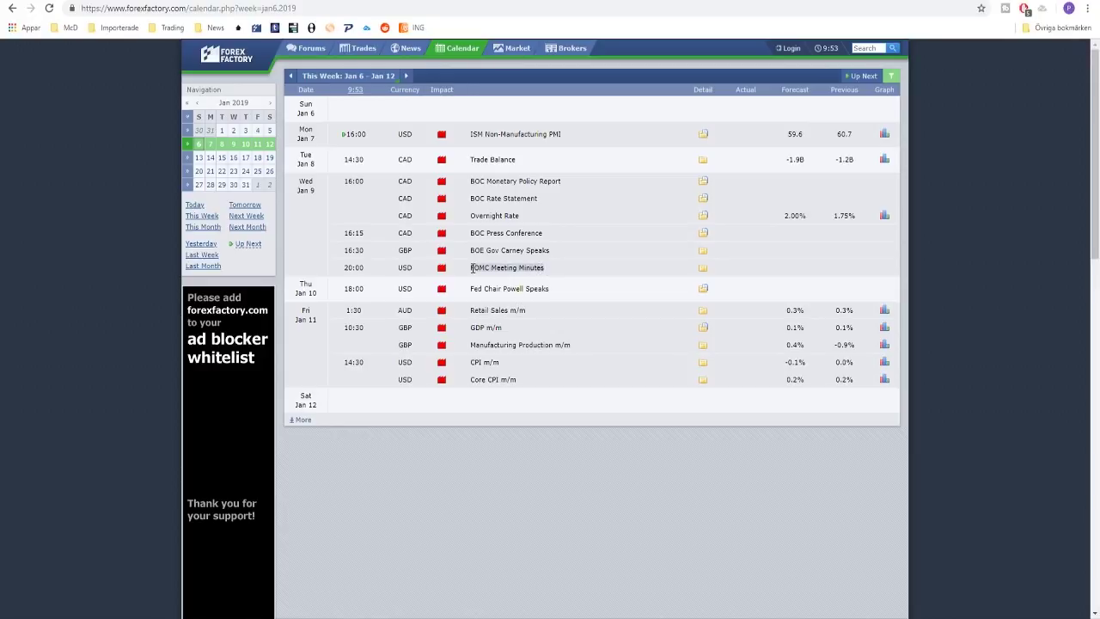
click(488, 265)
click(519, 299)
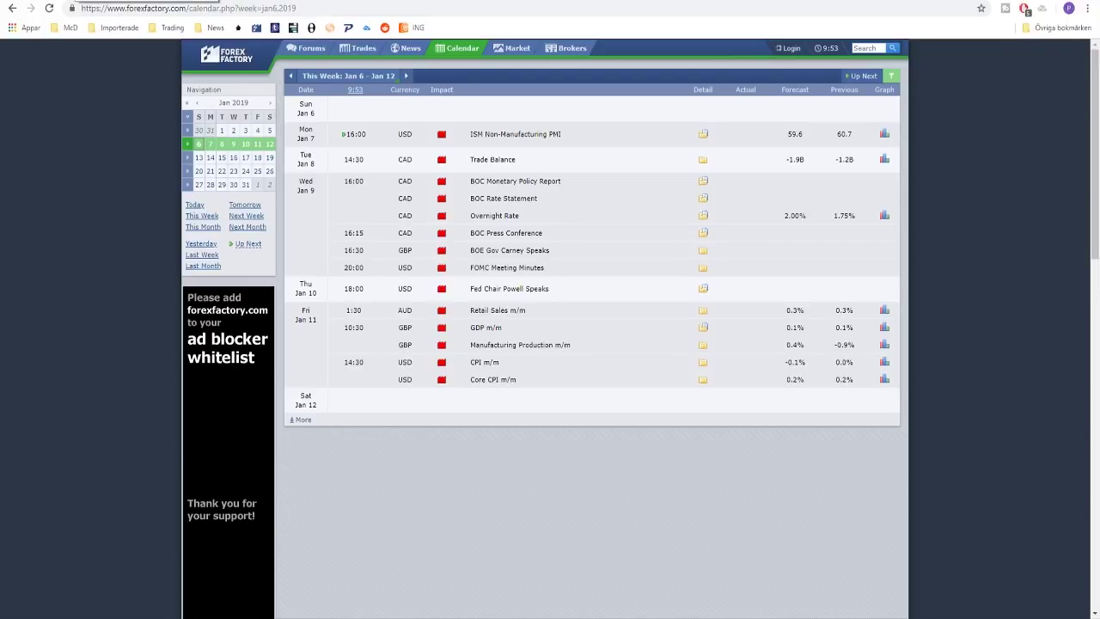
key(ctrl+Tab)
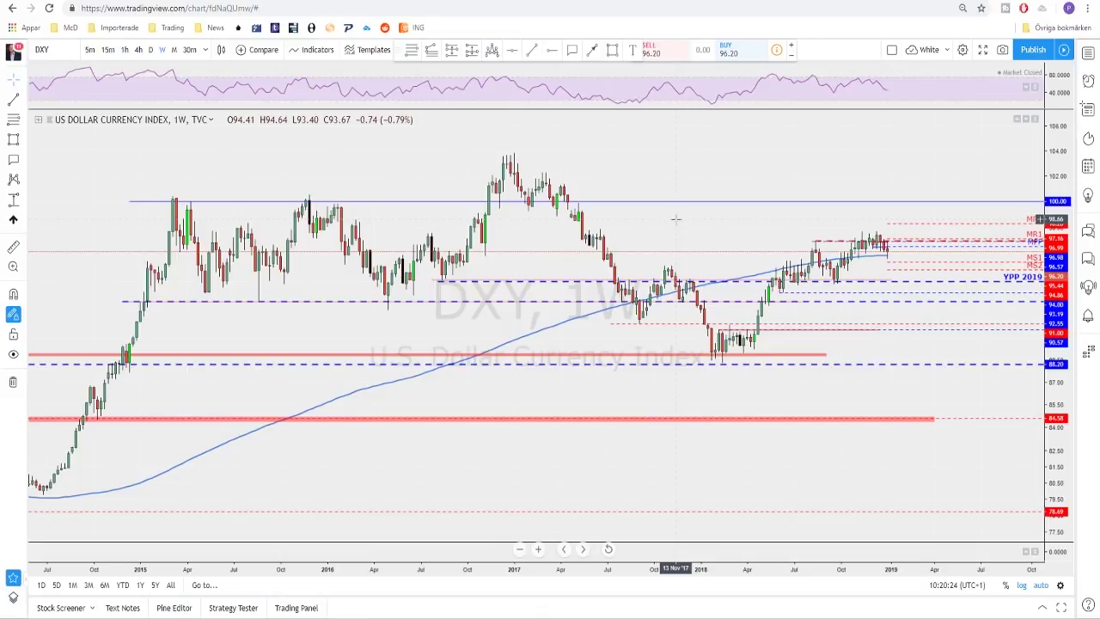
scroll(674, 234, down, 2)
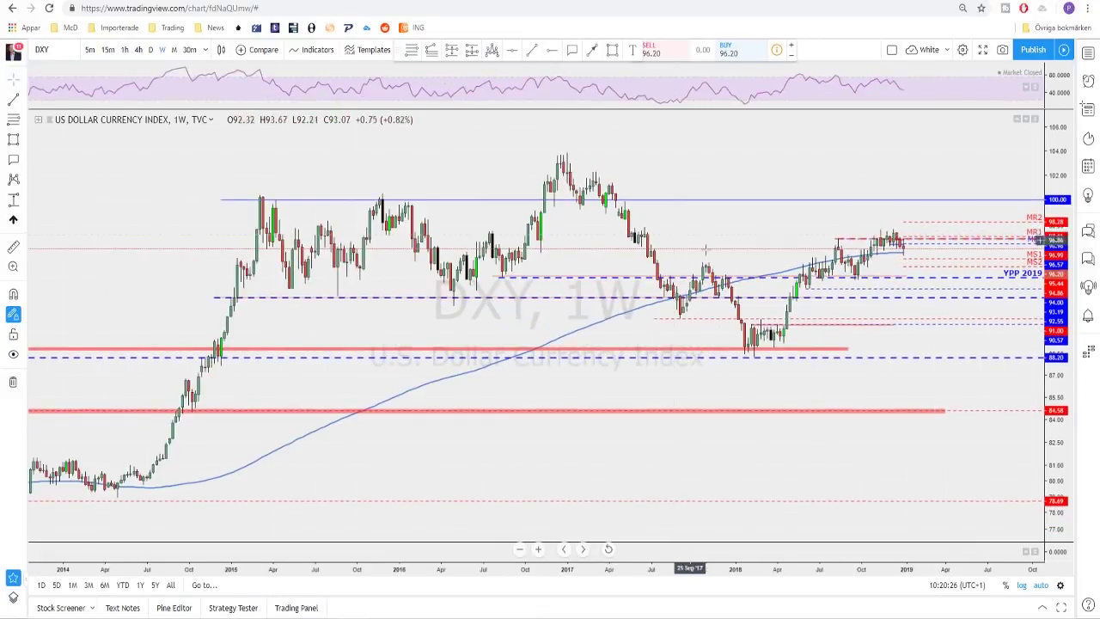
scroll(780, 279, up, 1)
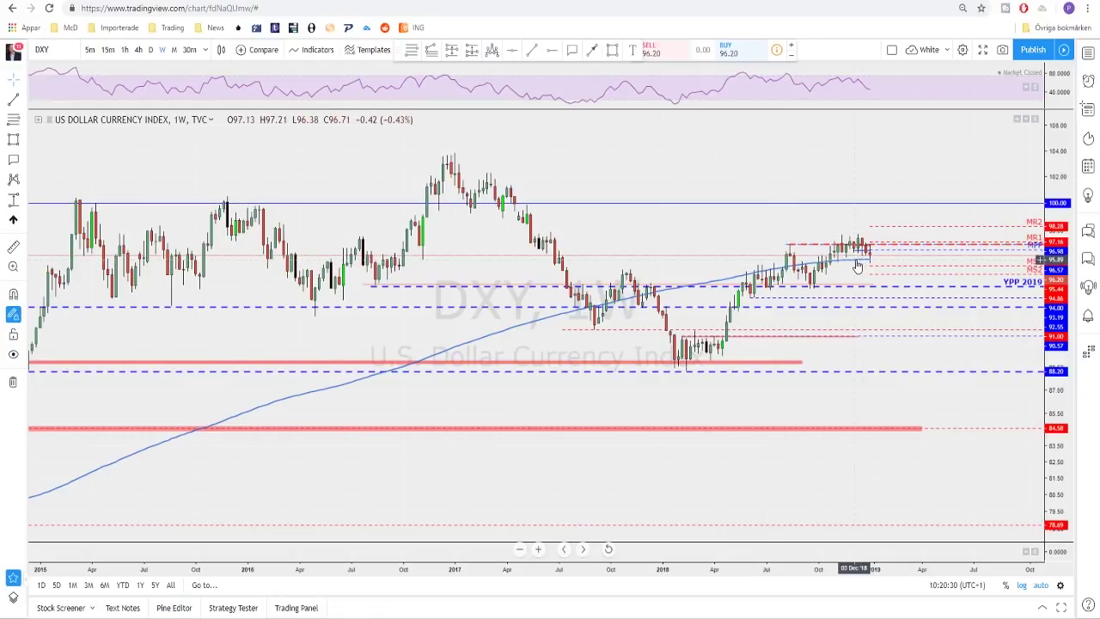
scroll(852, 273, up, 1)
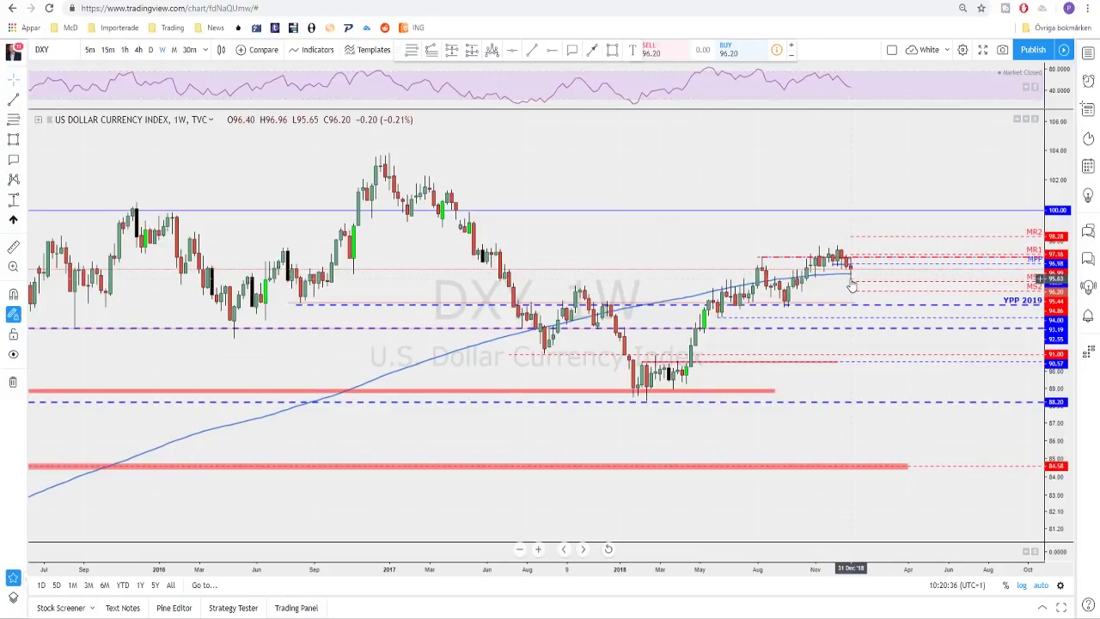
scroll(852, 285, up, 1)
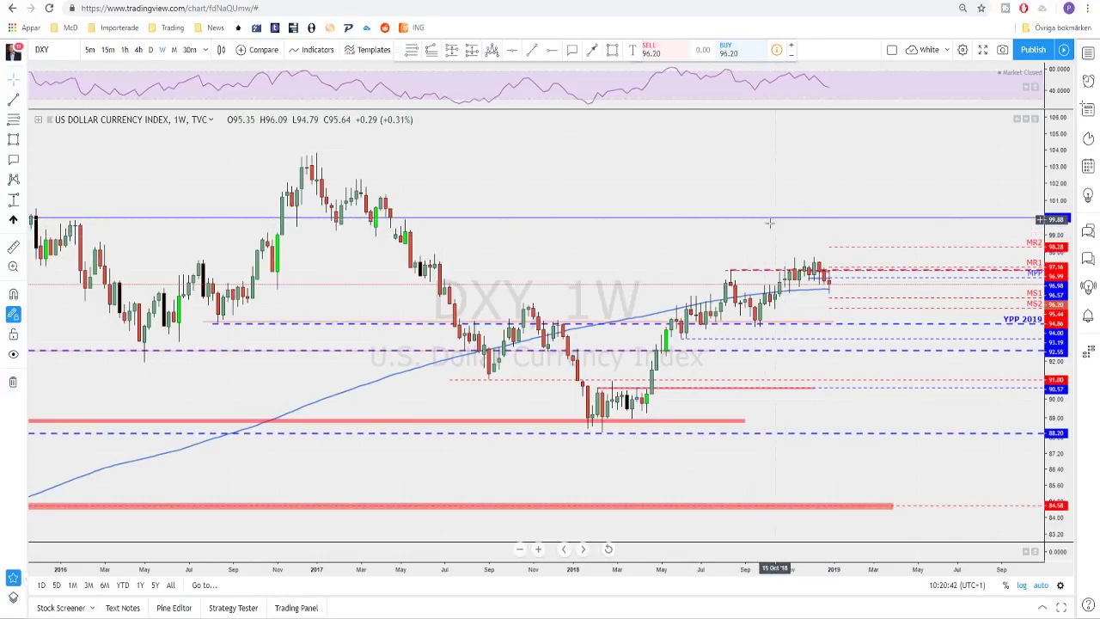
click(594, 51)
click(636, 420)
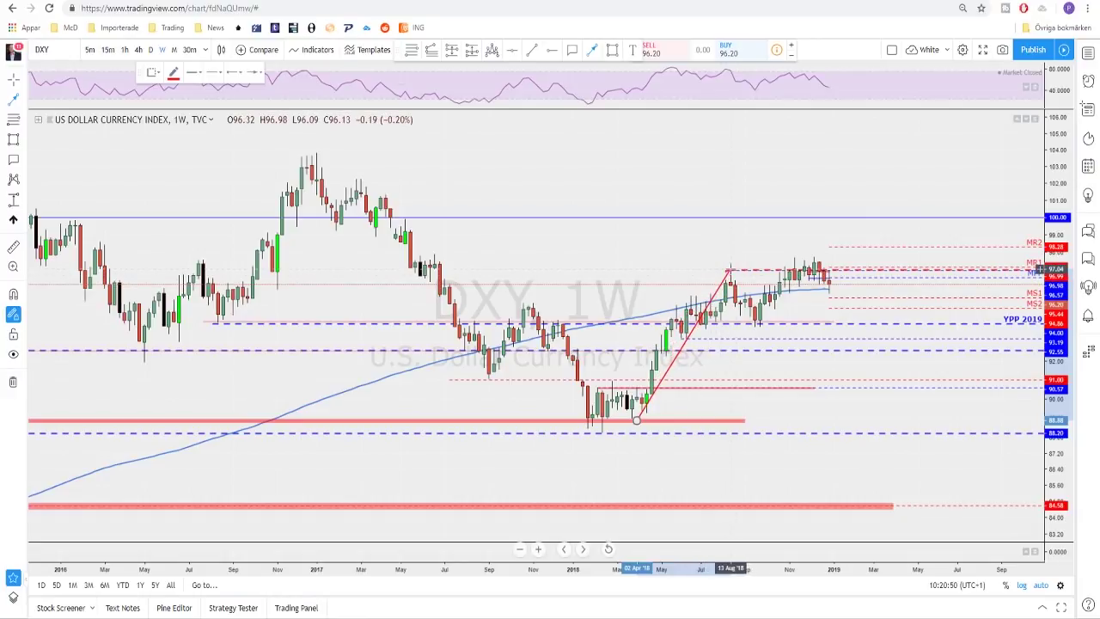
click(730, 271)
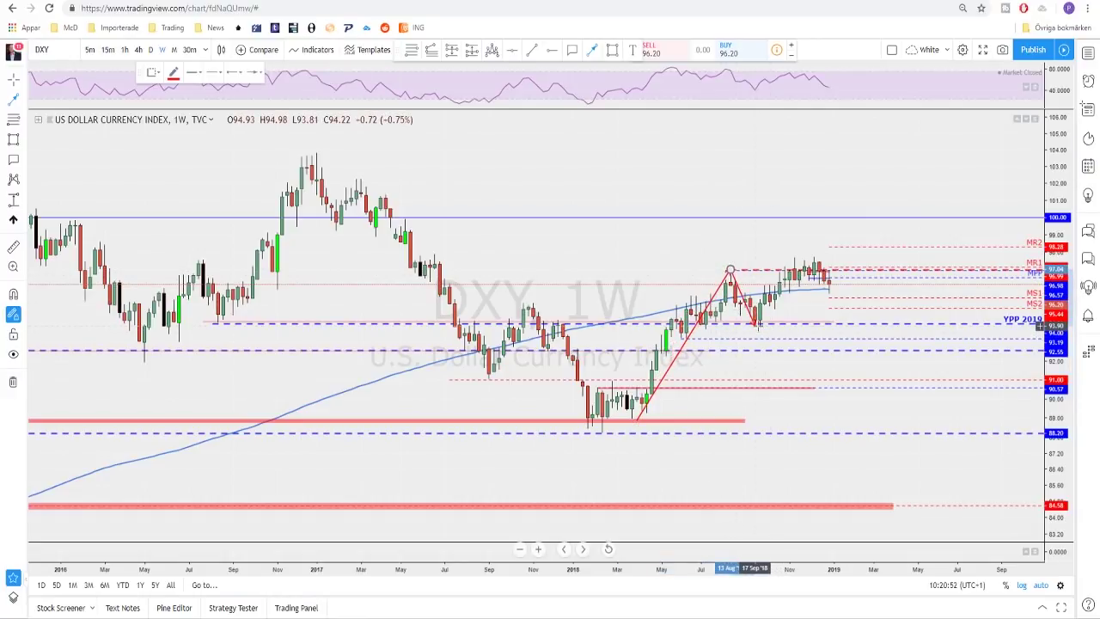
click(758, 325)
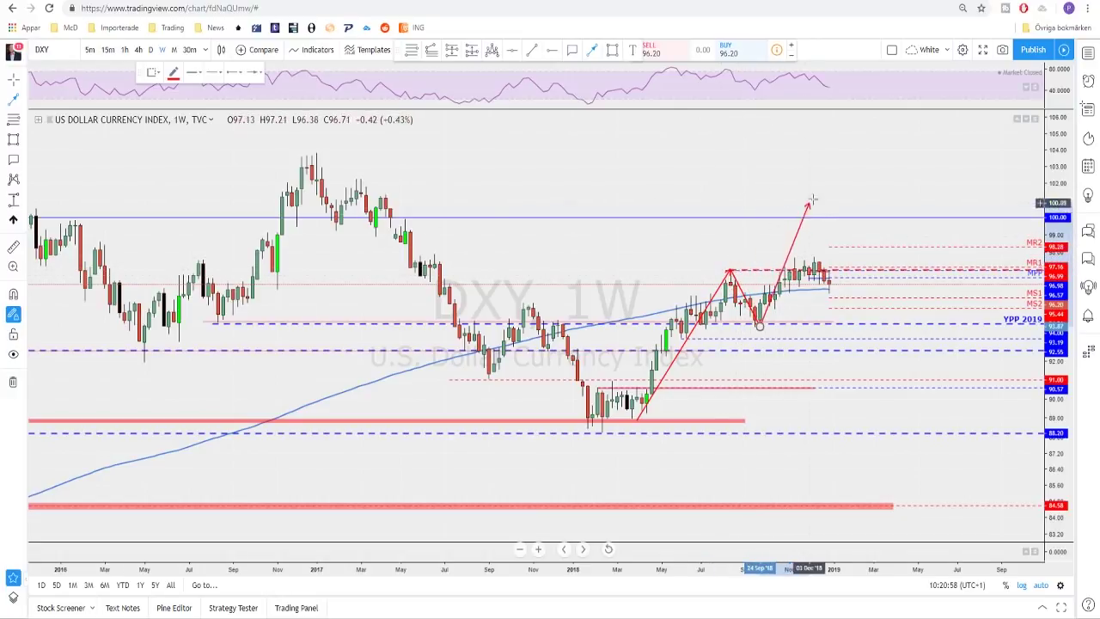
key(Escape)
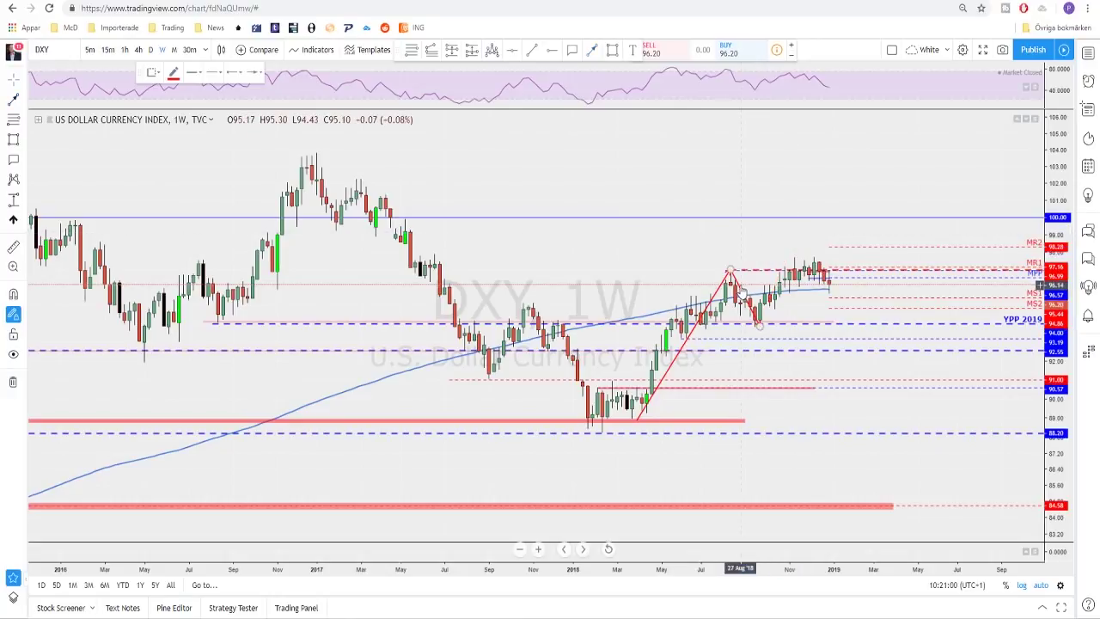
click(742, 290)
key(Escape)
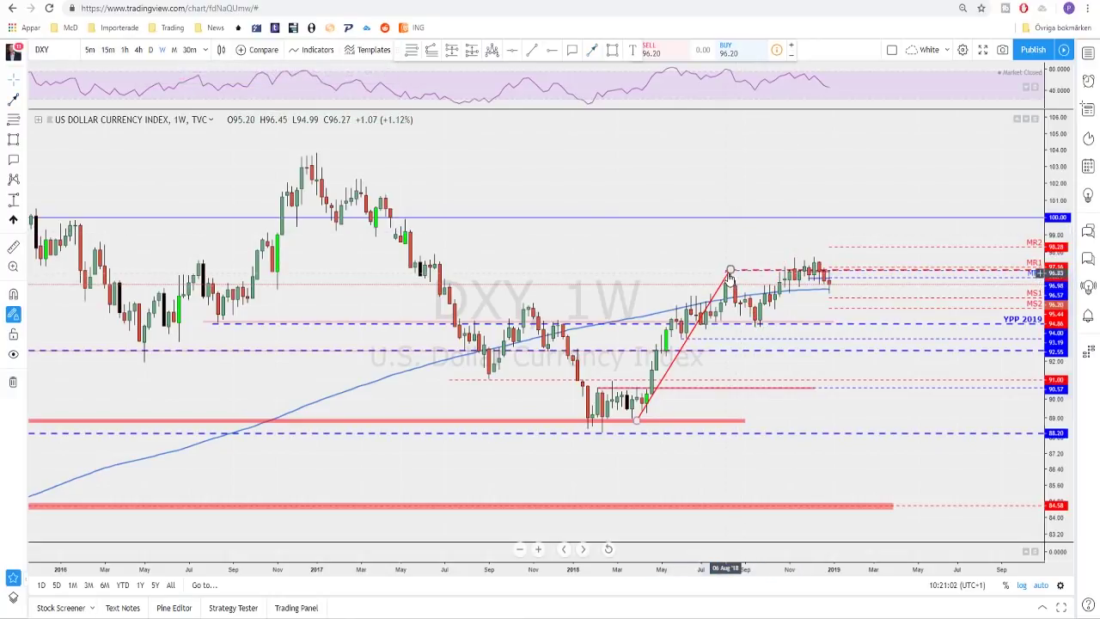
scroll(753, 267, up, 2)
scroll(712, 249, up, 2)
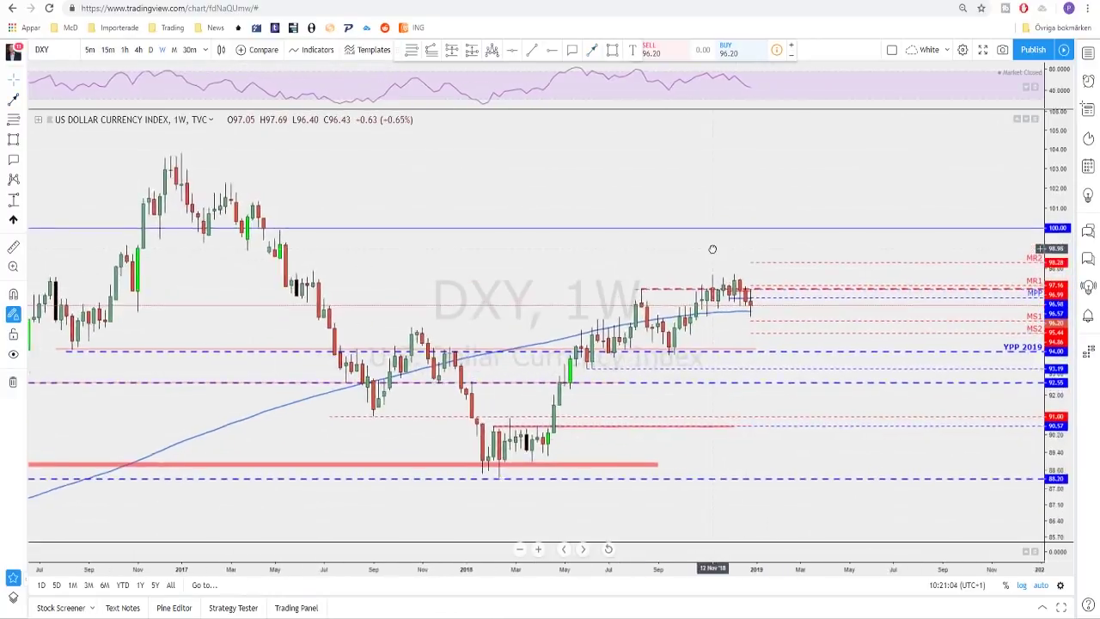
click(698, 229)
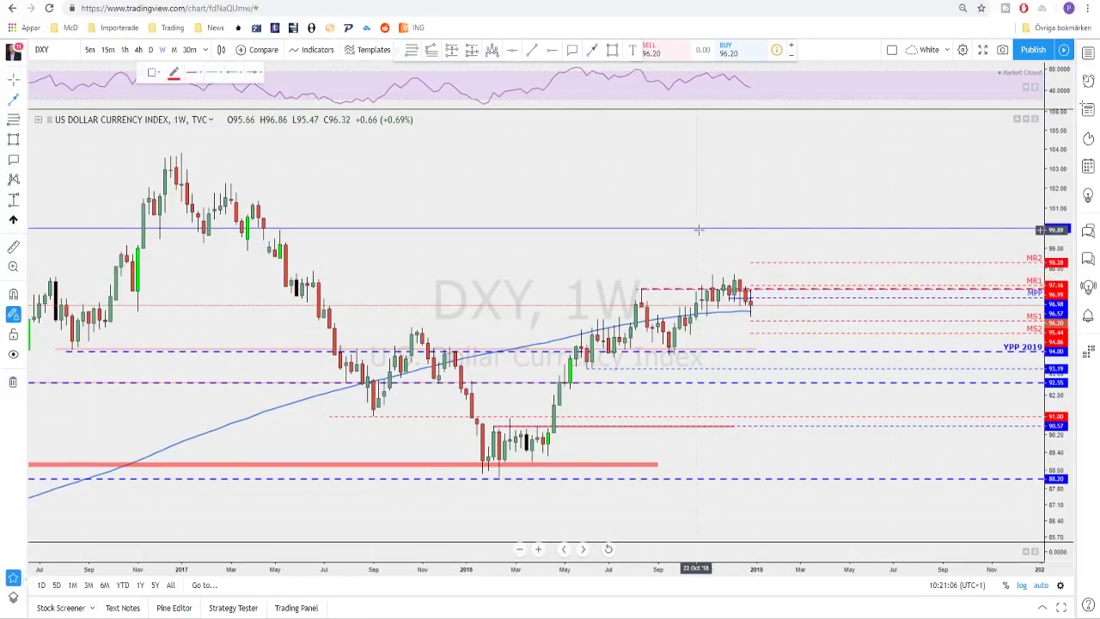
mouse_move(706, 244)
mouse_down()
mouse_move(724, 278)
mouse_move(707, 284)
mouse_move(722, 286)
mouse_move(660, 316)
mouse_move(730, 272)
mouse_move(746, 298)
mouse_up()
scroll(745, 297, up, 1)
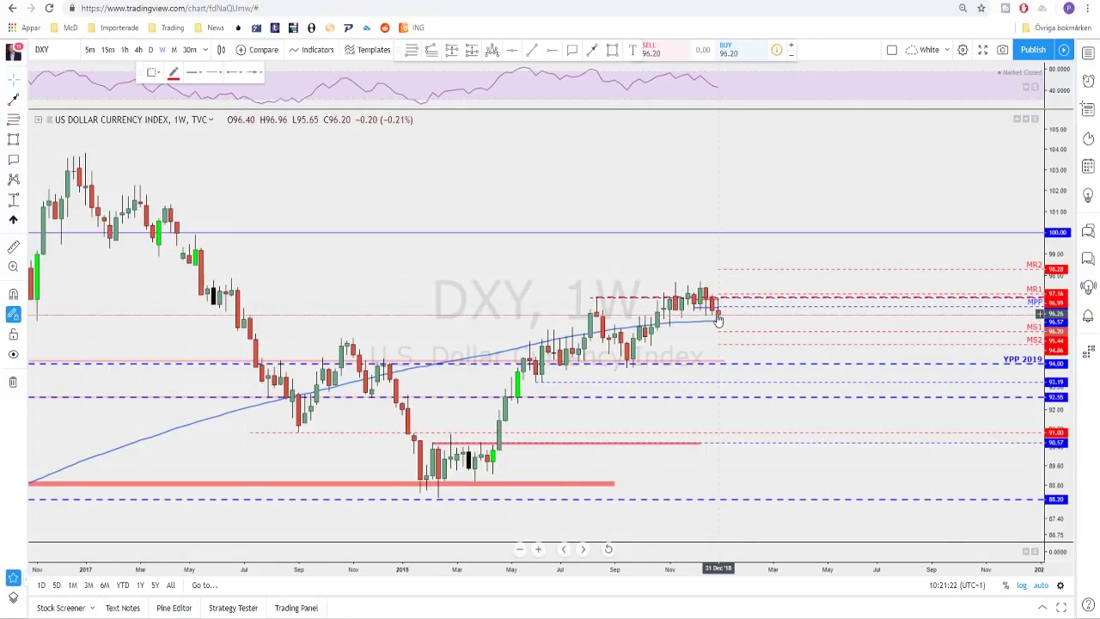
Step: Draw a falling trend line joining the two RSI peaks on the weekly DXY chart
scroll(727, 320, down, 1)
scroll(730, 320, down, 1)
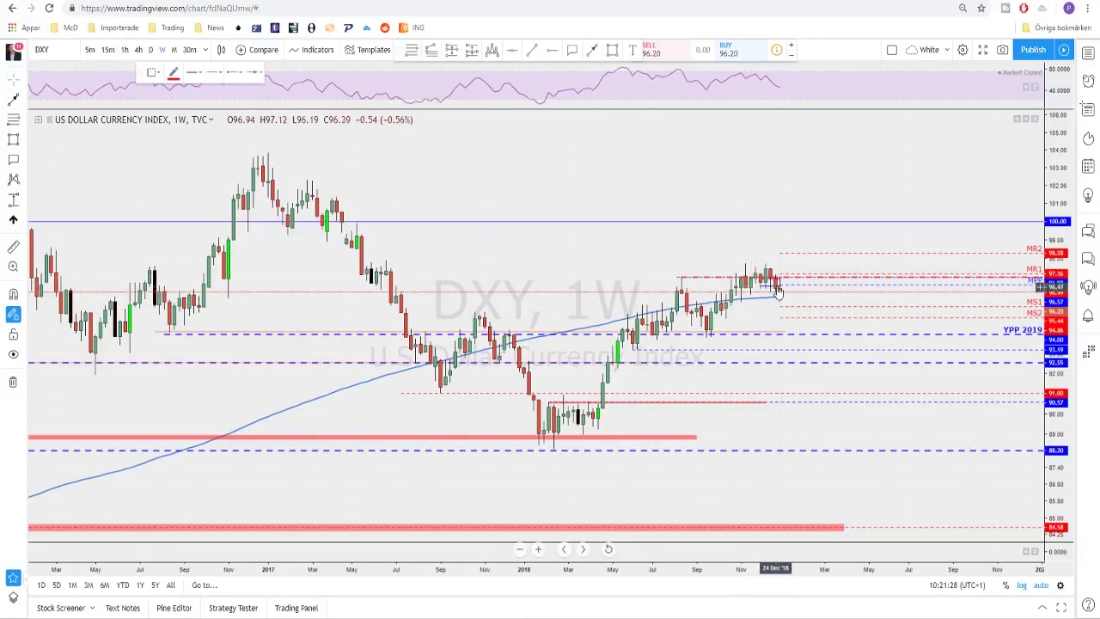
scroll(776, 301, up, 1)
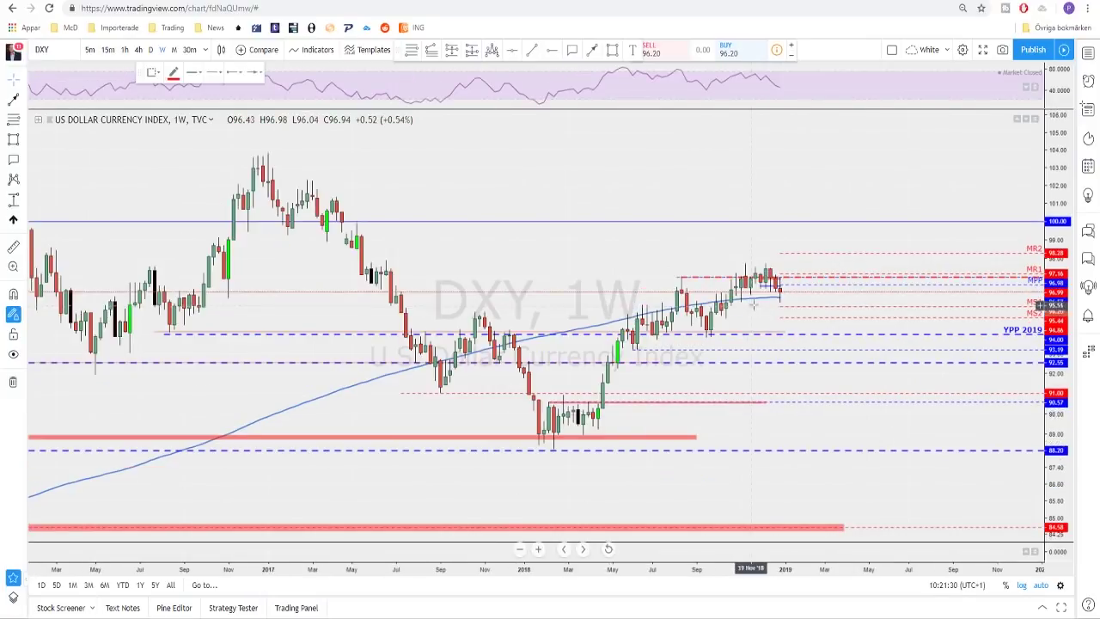
scroll(772, 301, down, 1)
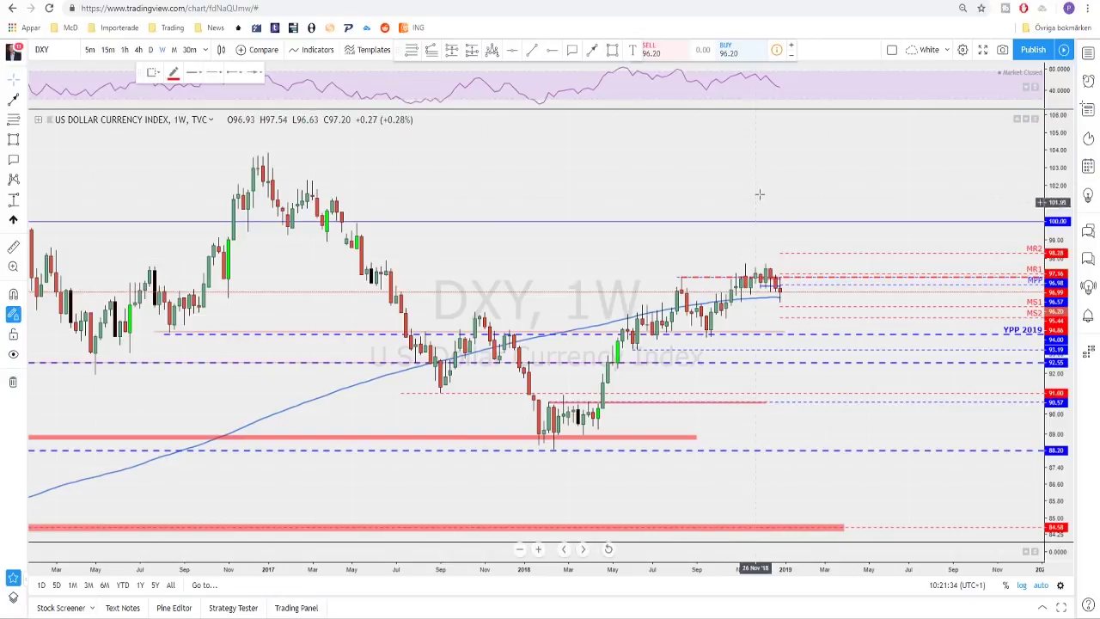
scroll(758, 186, down, 1)
drag(792, 177, 736, 184)
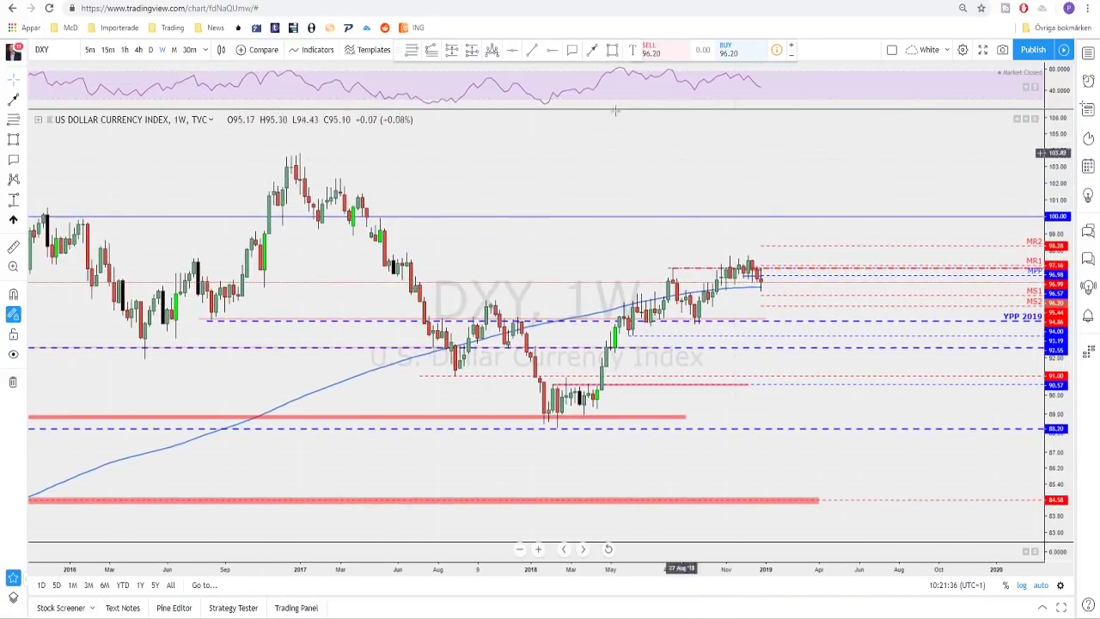
click(534, 52)
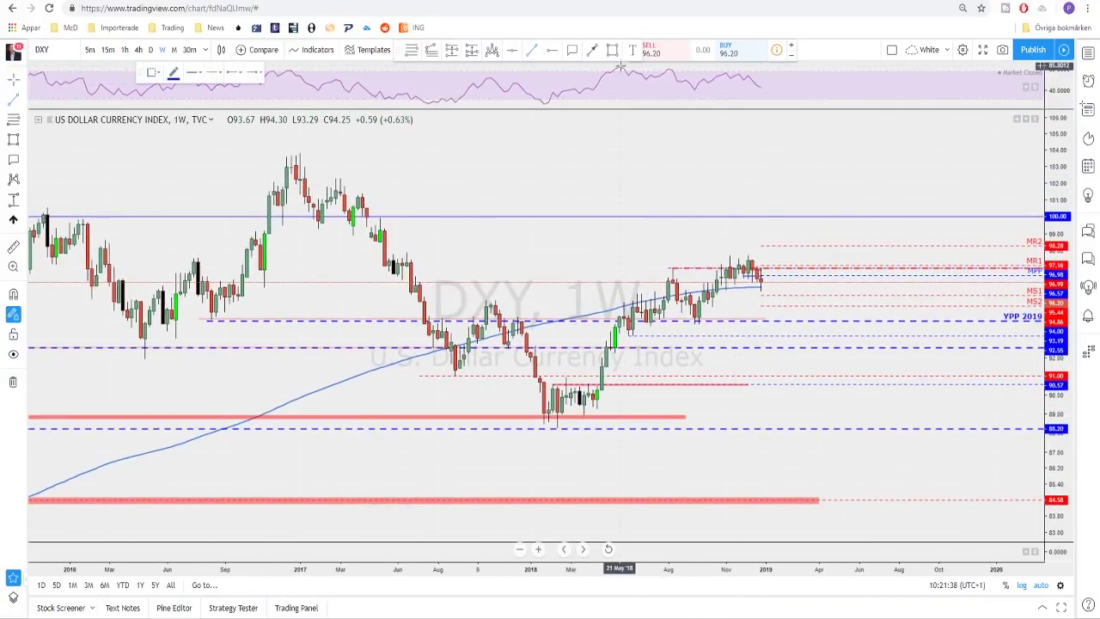
click(619, 65)
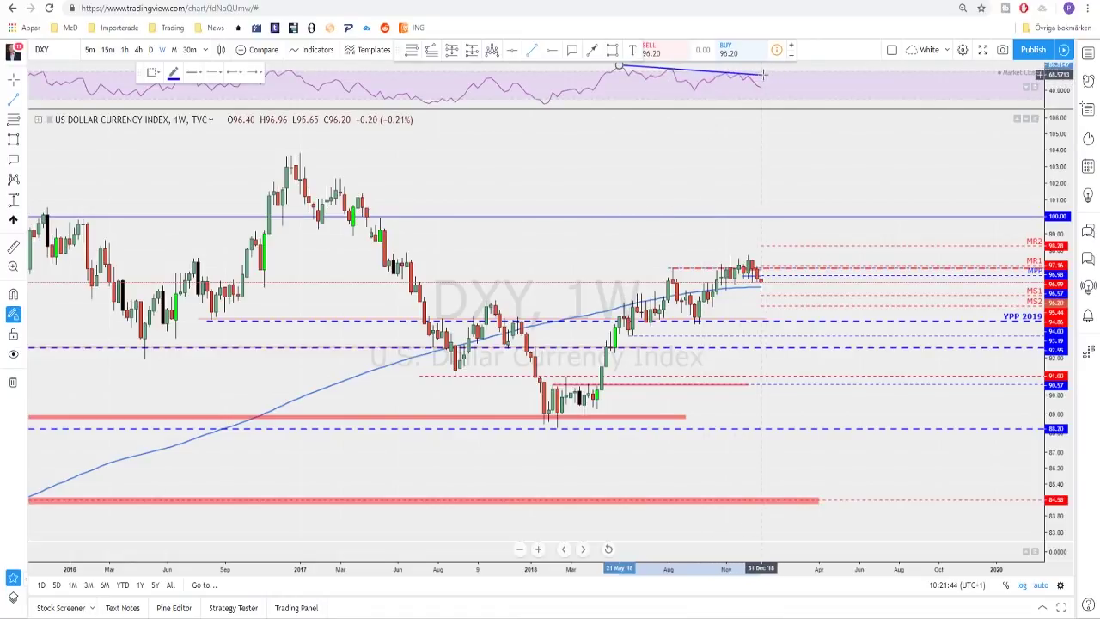
click(763, 74)
Step: Put the DXY chart on the daily (D) timeframe
scroll(748, 82, up, 1)
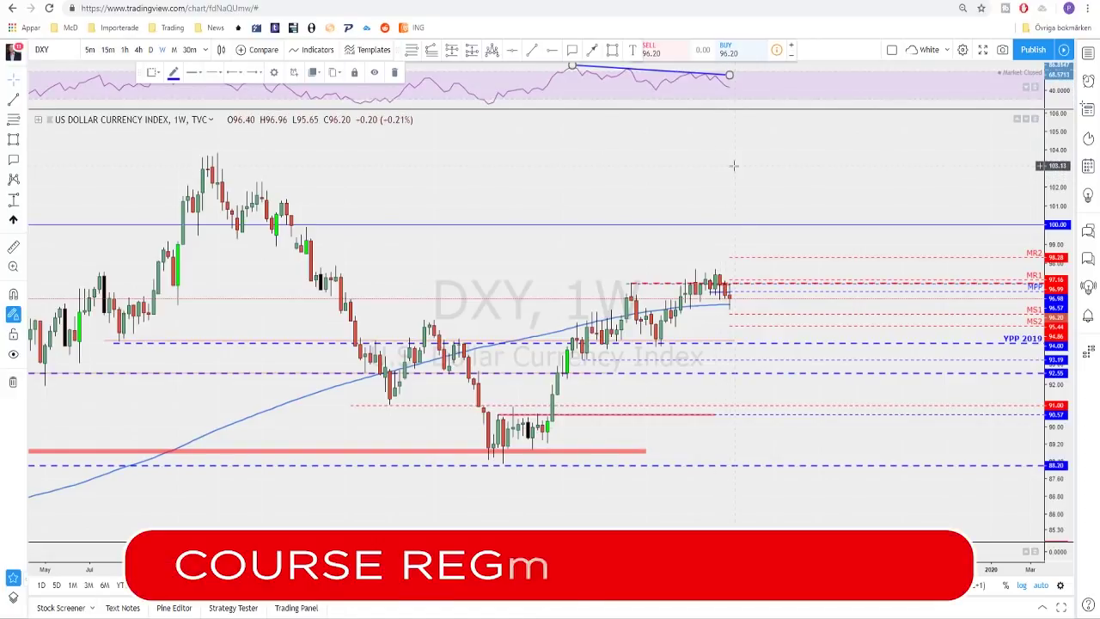
scroll(722, 167, up, 1)
scroll(726, 168, down, 1)
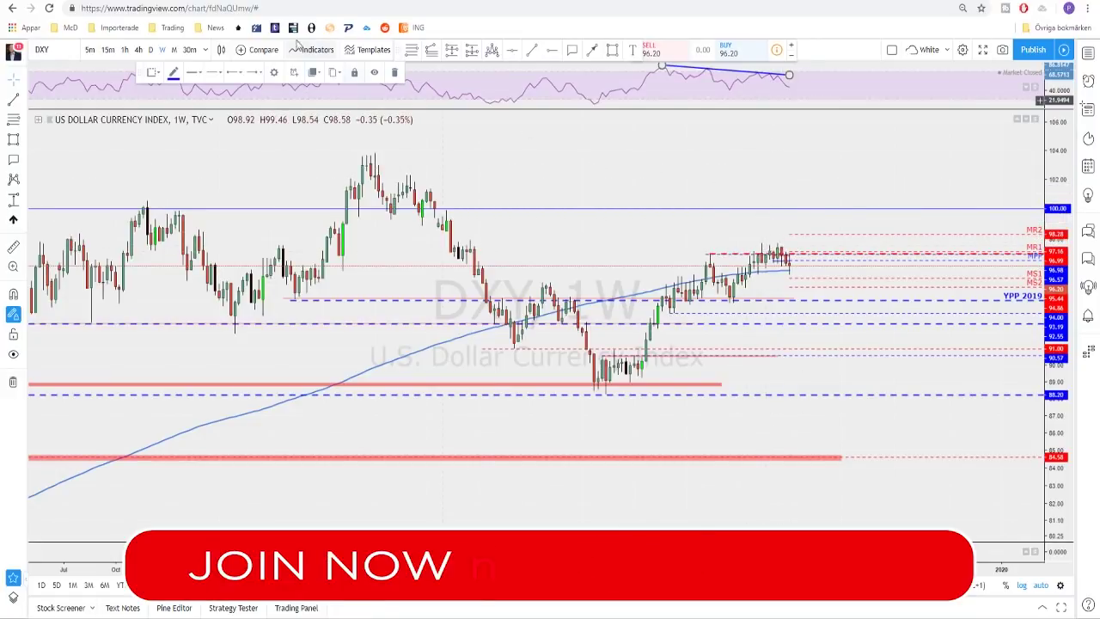
click(150, 50)
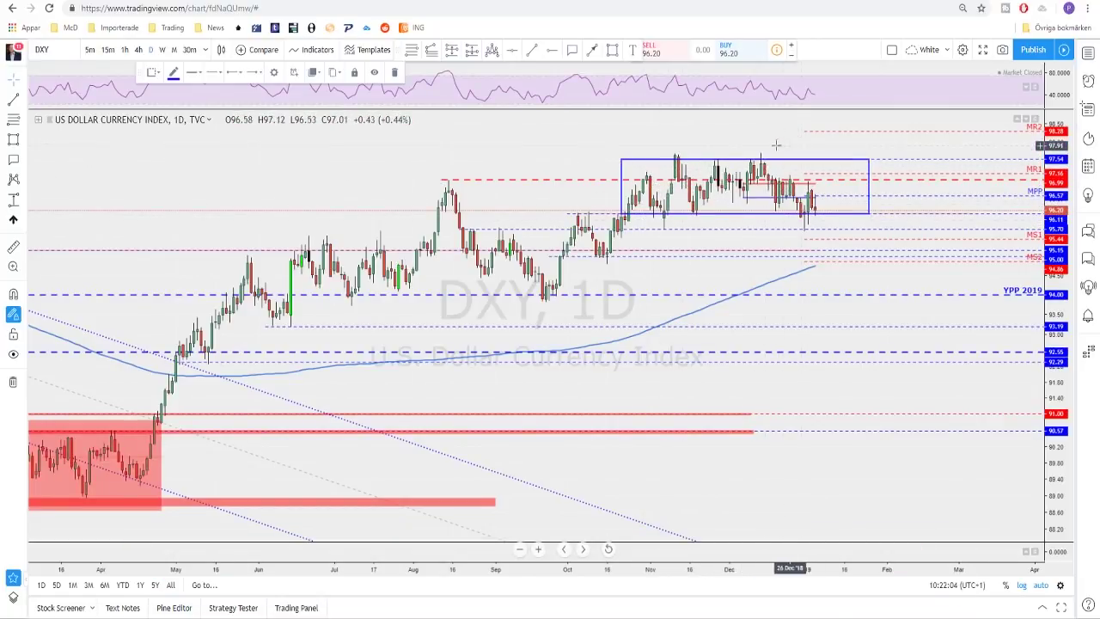
scroll(744, 166, up, 3)
scroll(712, 189, up, 2)
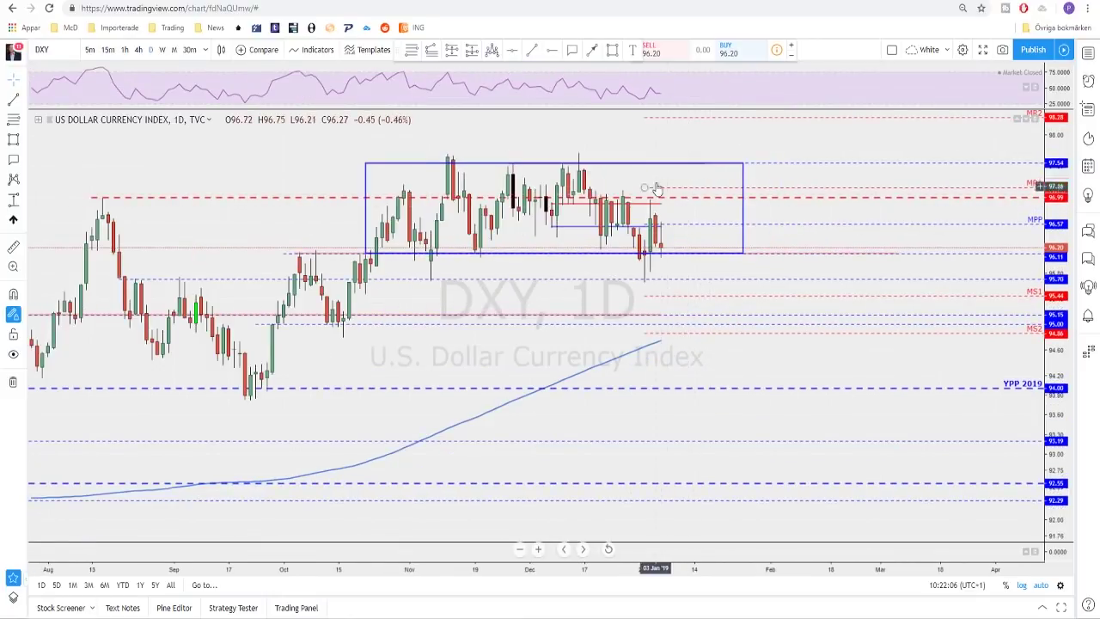
click(592, 51)
mouse_move(606, 125)
mouse_down()
mouse_move(576, 160)
mouse_move(610, 206)
mouse_move(602, 225)
mouse_move(549, 235)
mouse_move(568, 230)
mouse_move(601, 250)
mouse_move(624, 186)
mouse_move(644, 284)
mouse_move(651, 203)
mouse_move(688, 207)
mouse_move(654, 198)
mouse_move(558, 278)
mouse_move(601, 177)
mouse_move(632, 183)
mouse_move(576, 176)
mouse_move(686, 160)
mouse_move(729, 230)
mouse_move(570, 171)
mouse_move(607, 162)
mouse_move(741, 262)
mouse_move(733, 251)
mouse_move(747, 301)
mouse_up()
scroll(651, 203, down, 2)
key(Escape)
scroll(752, 258, down, 3)
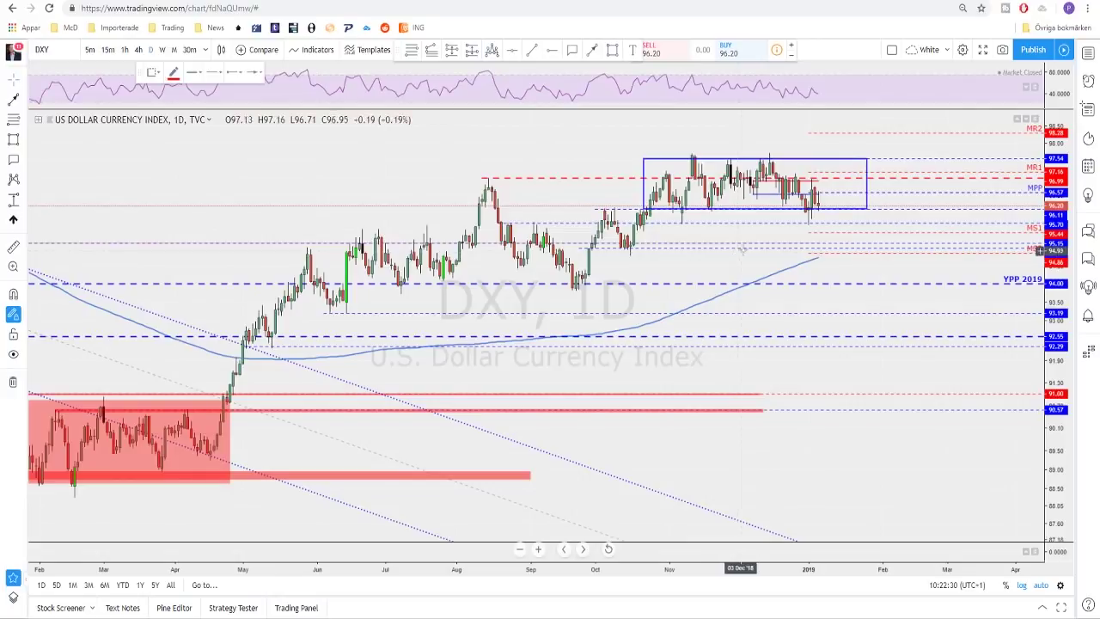
scroll(755, 228, up, 2)
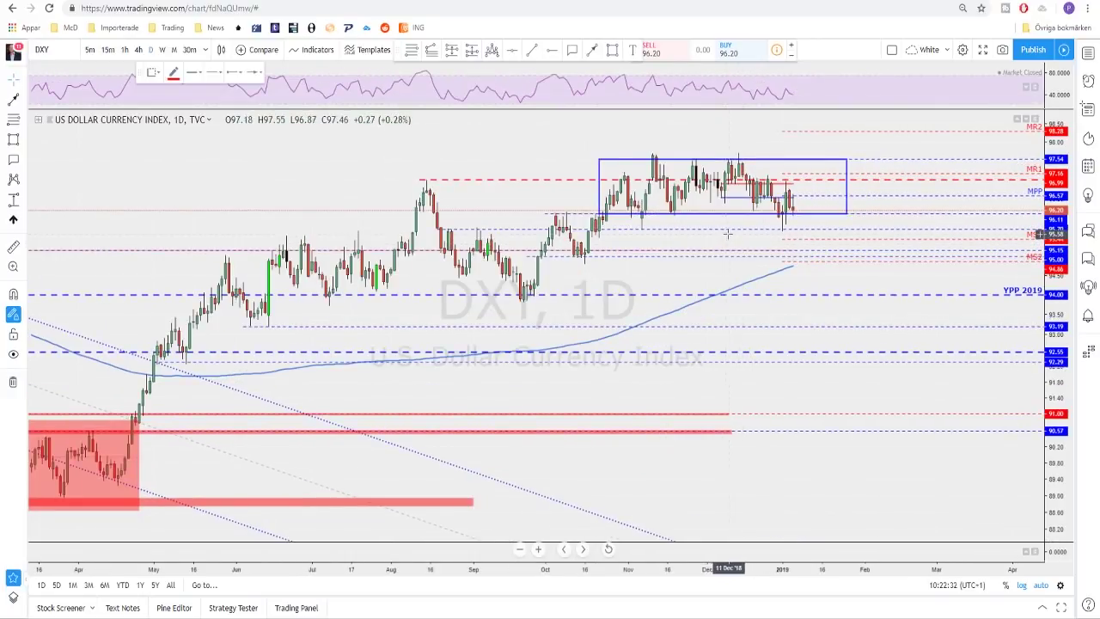
drag(738, 237, 729, 235)
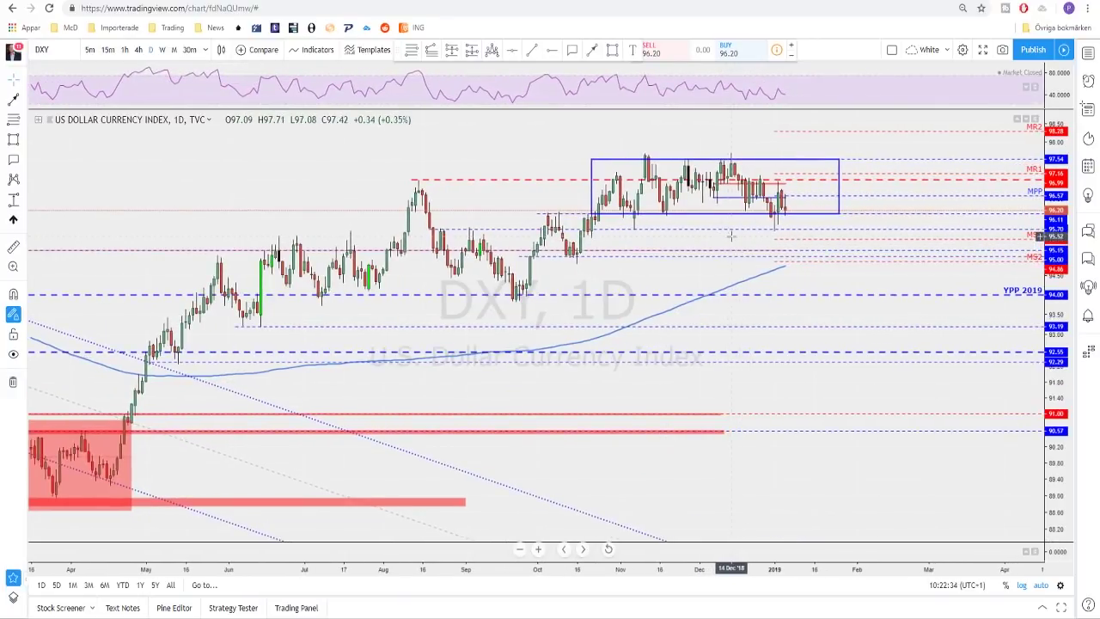
scroll(725, 245, up, 1)
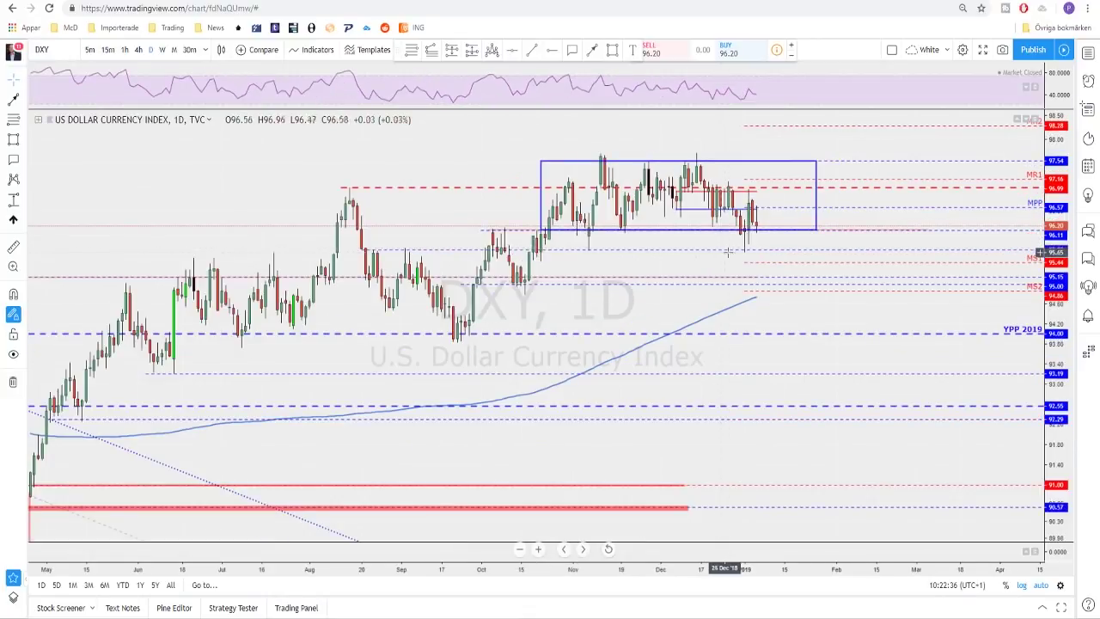
scroll(726, 243, up, 2)
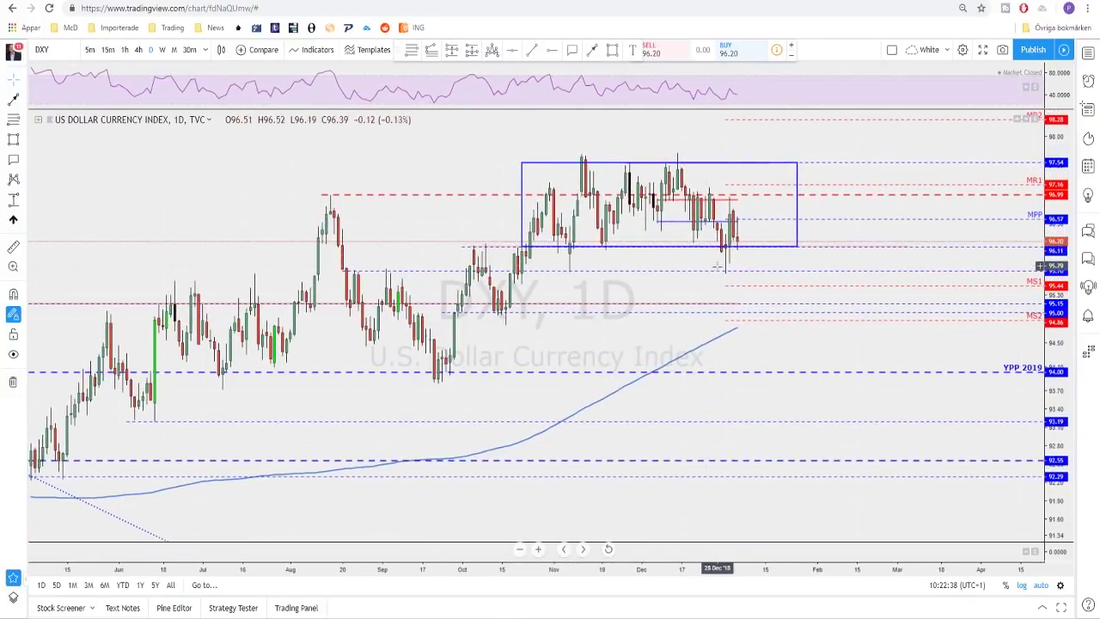
scroll(710, 264, up, 1)
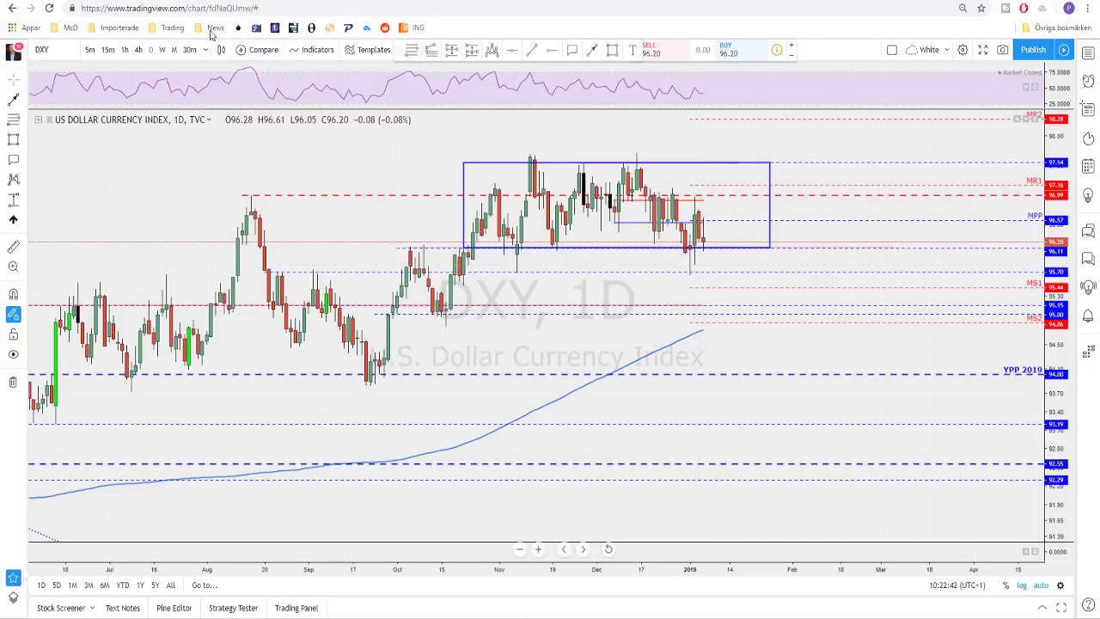
Step: Change the DXY chart from 240 to 1-hour candles, then return to the Forex Factory calendar
scroll(645, 211, down, 3)
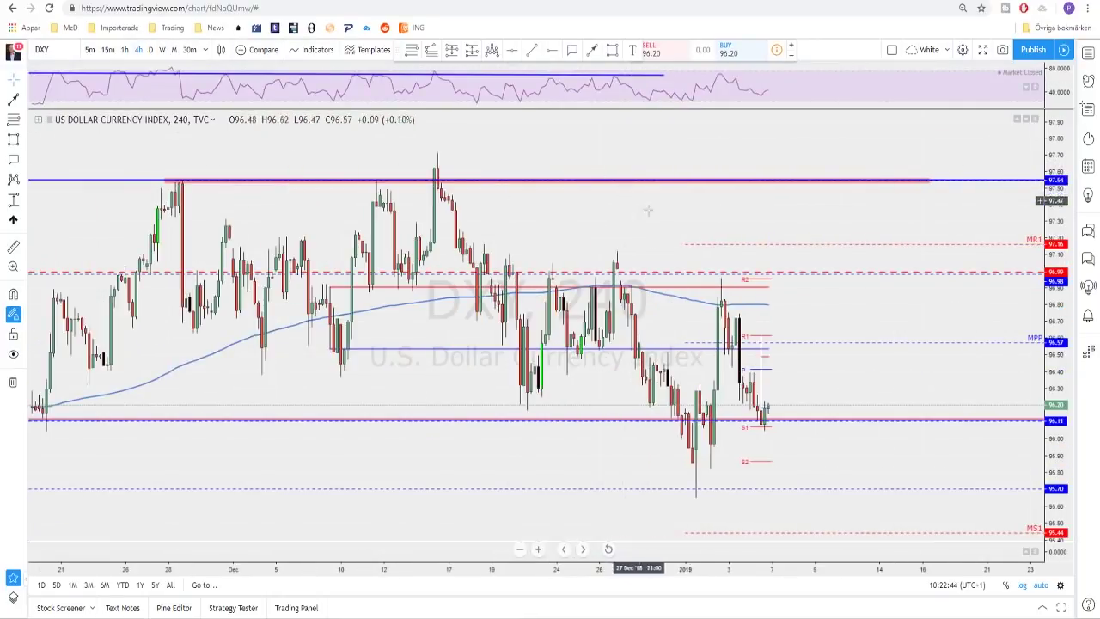
scroll(748, 247, up, 1)
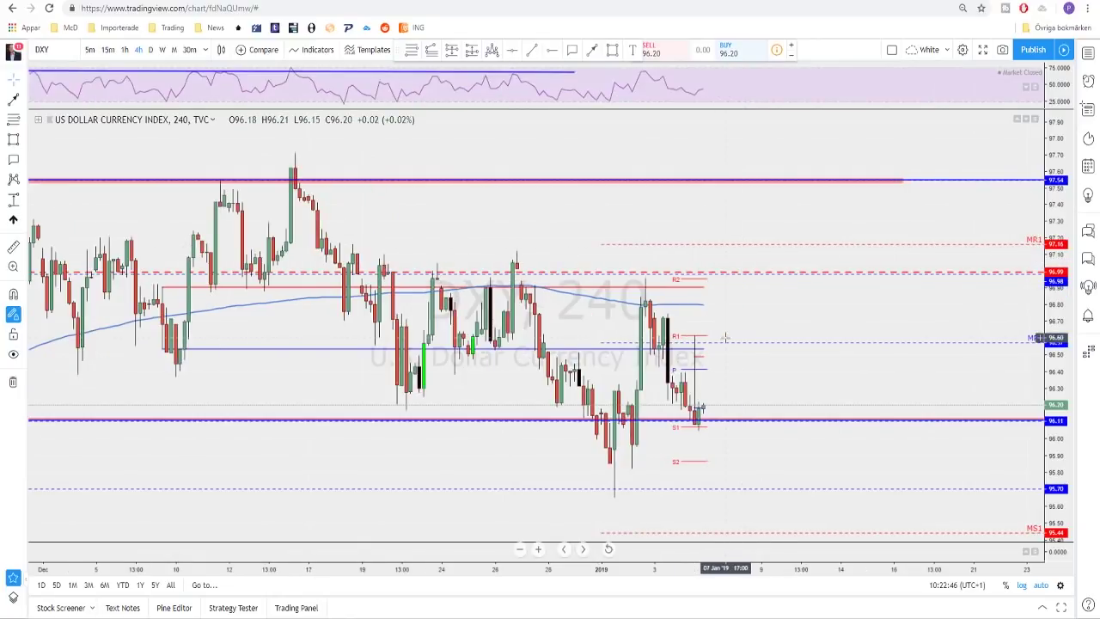
scroll(718, 314, up, 4)
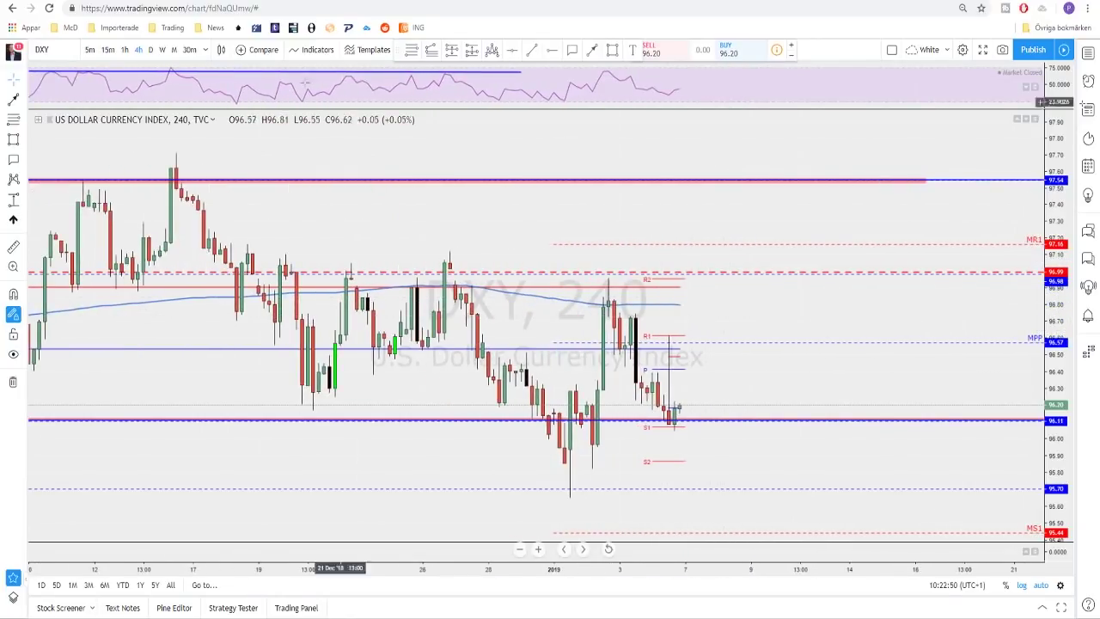
click(125, 50)
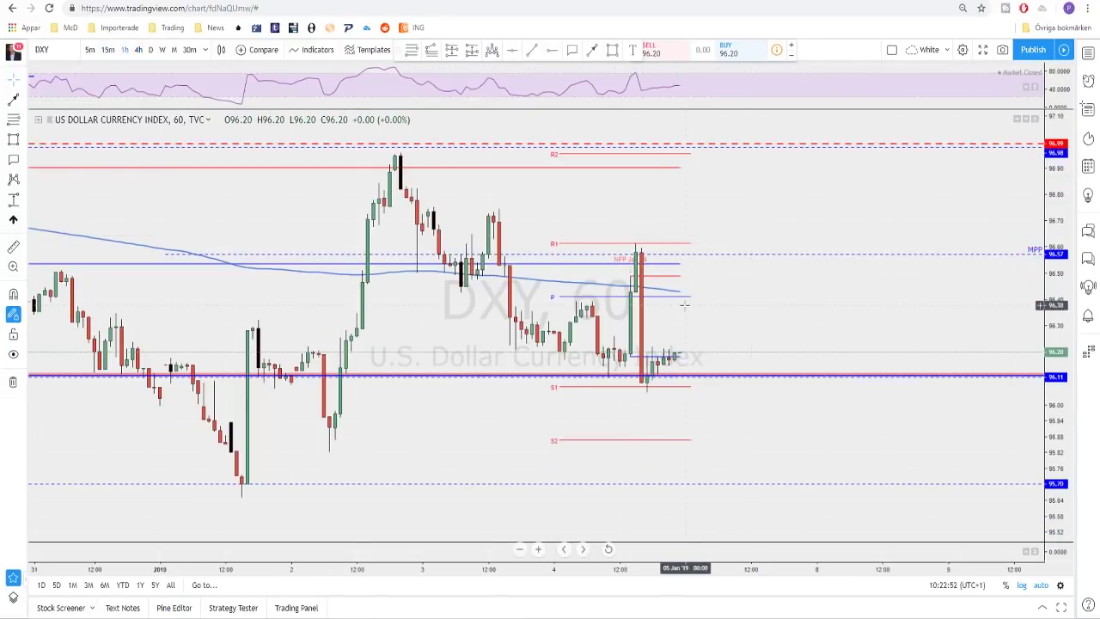
scroll(688, 305, up, 2)
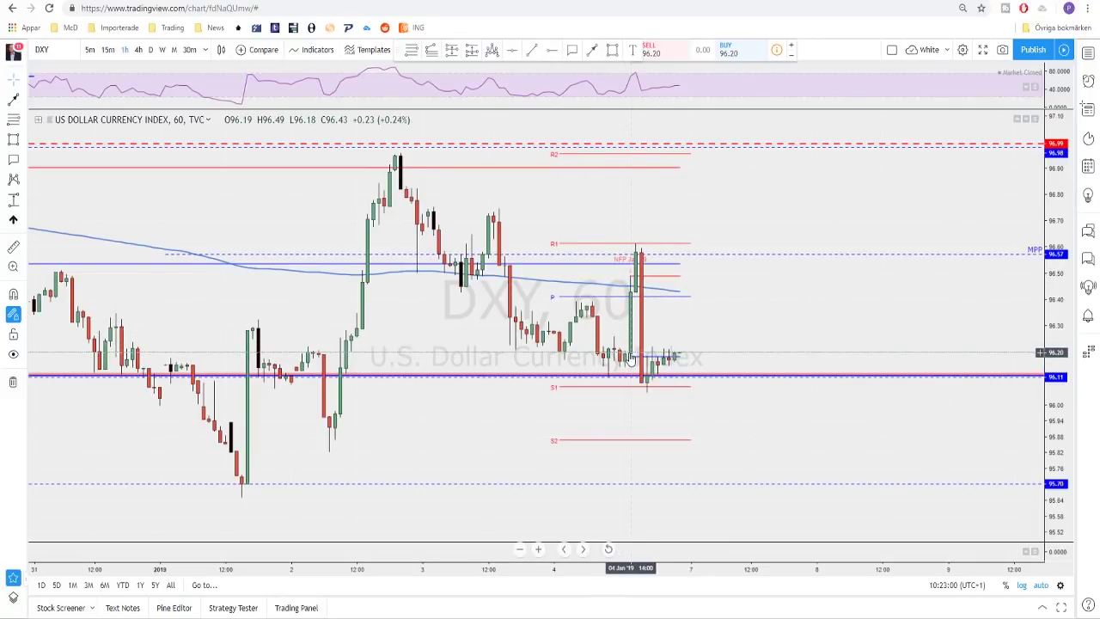
key(ctrl+Tab)
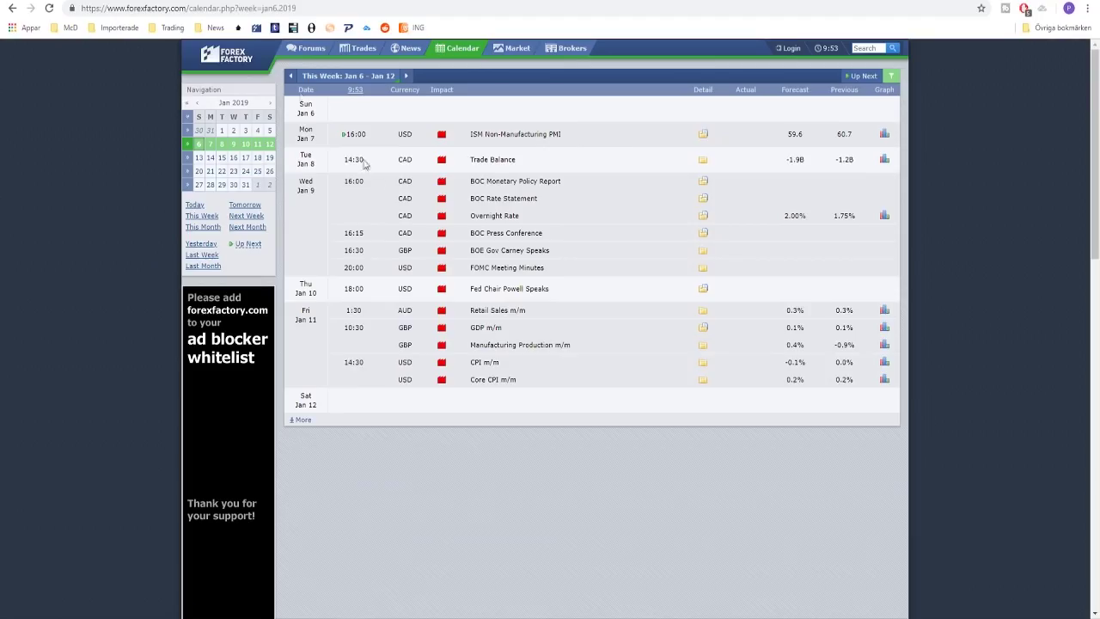
Step: Go back to the Dec 30–Jan 5 calendar week and bring the Friday Jan 4 US employment releases into view
click(292, 76)
scroll(584, 387, down, 2)
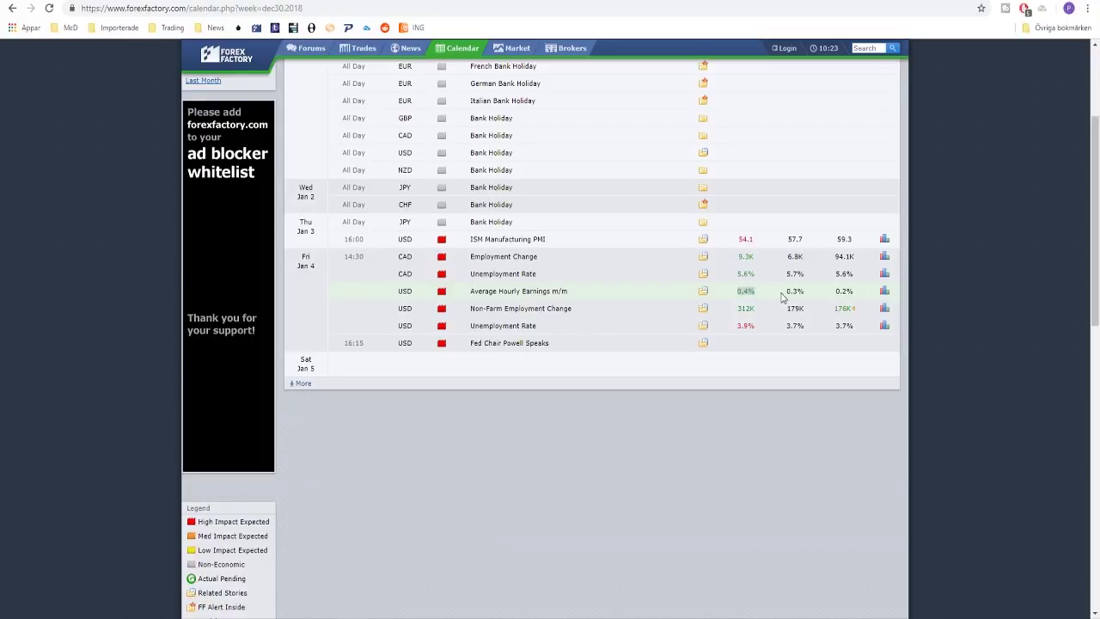
scroll(845, 293, up, 1)
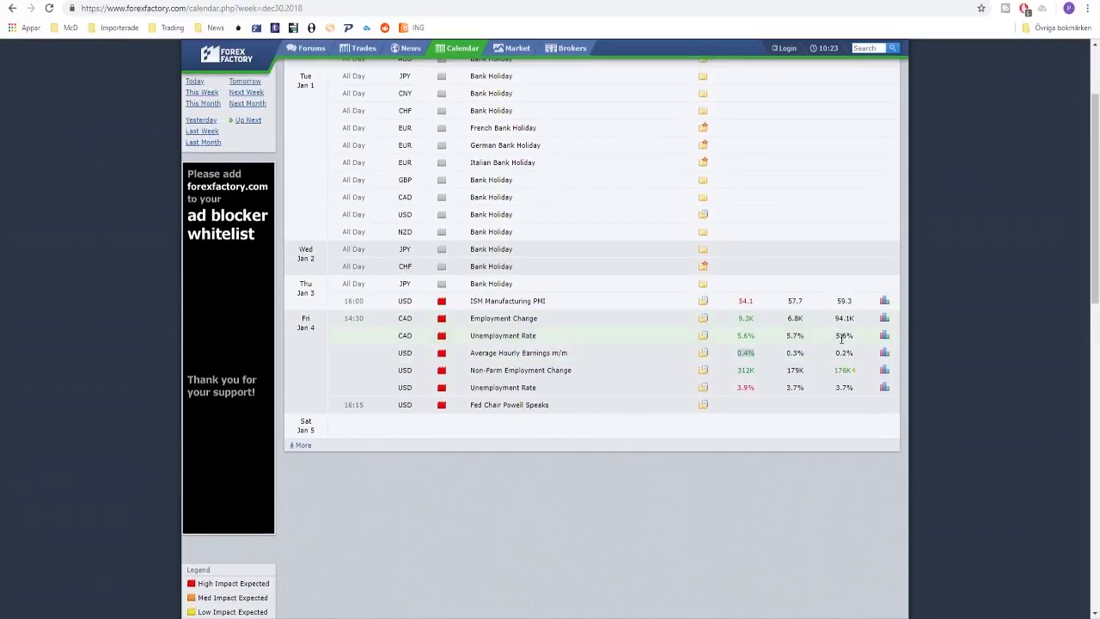
scroll(795, 354, down, 1)
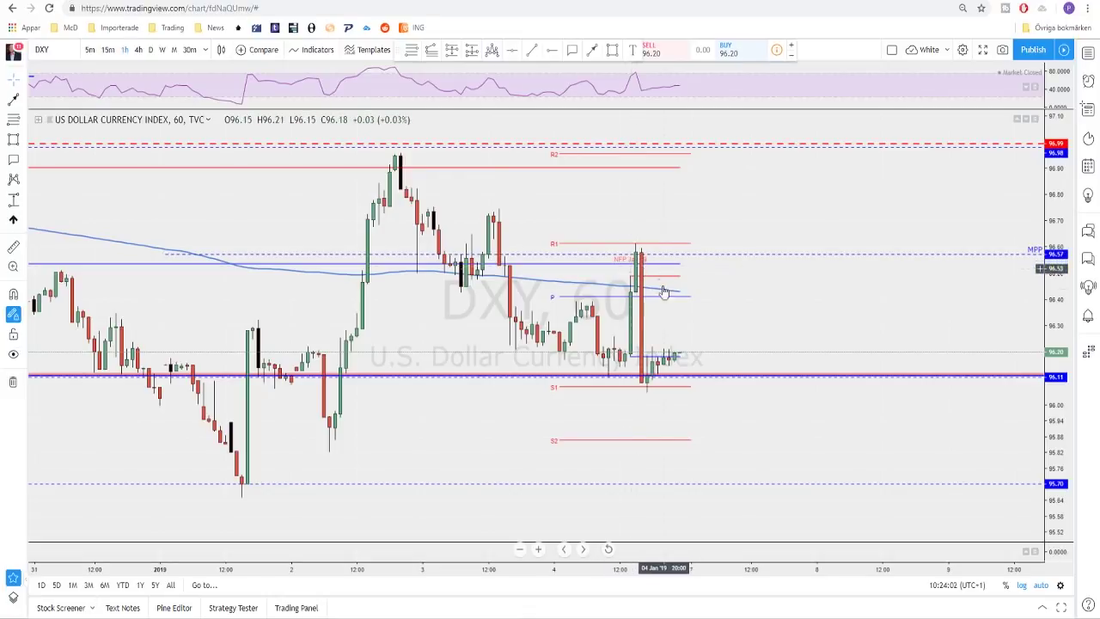
Step: Pan and zoom the hourly DXY chart to review late December through the Jan 4 spike
scroll(669, 315, left, 2)
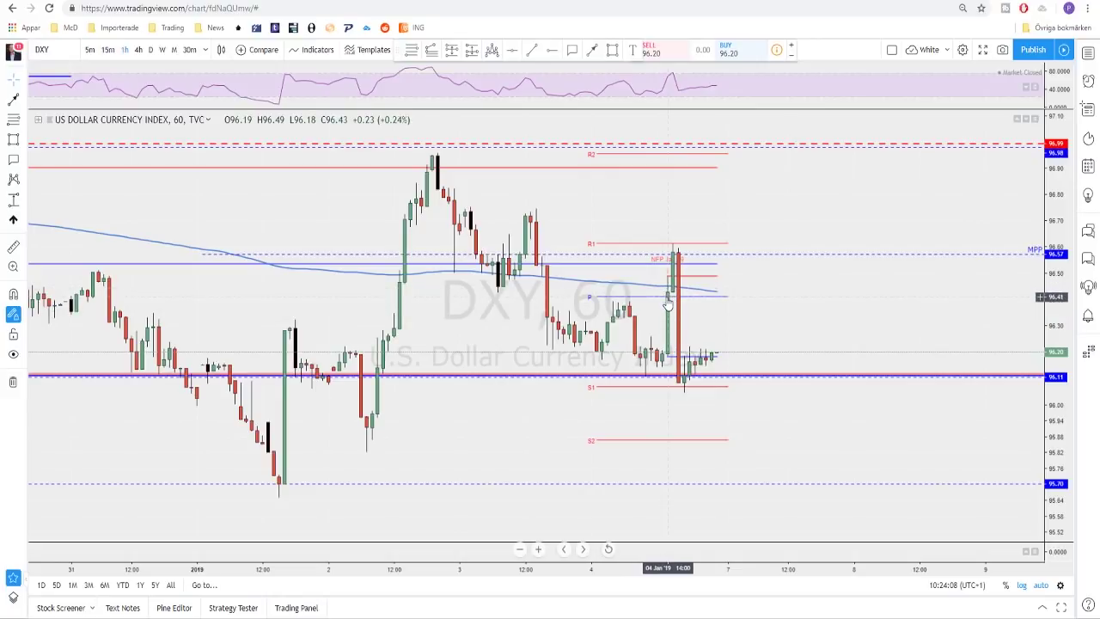
scroll(669, 305, down, 1)
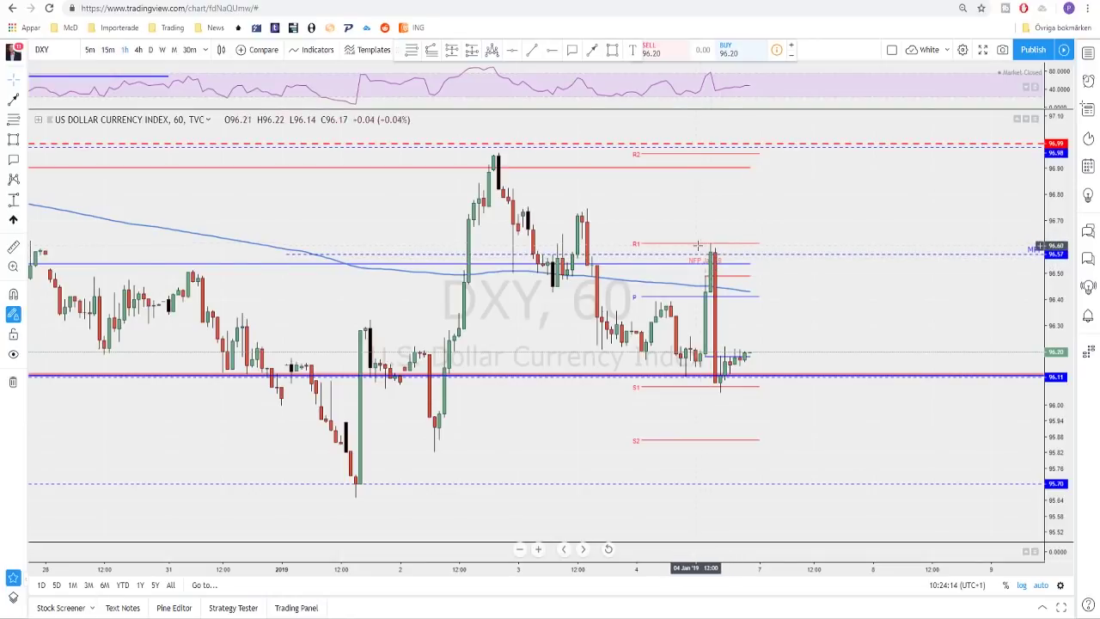
scroll(710, 249, up, 1)
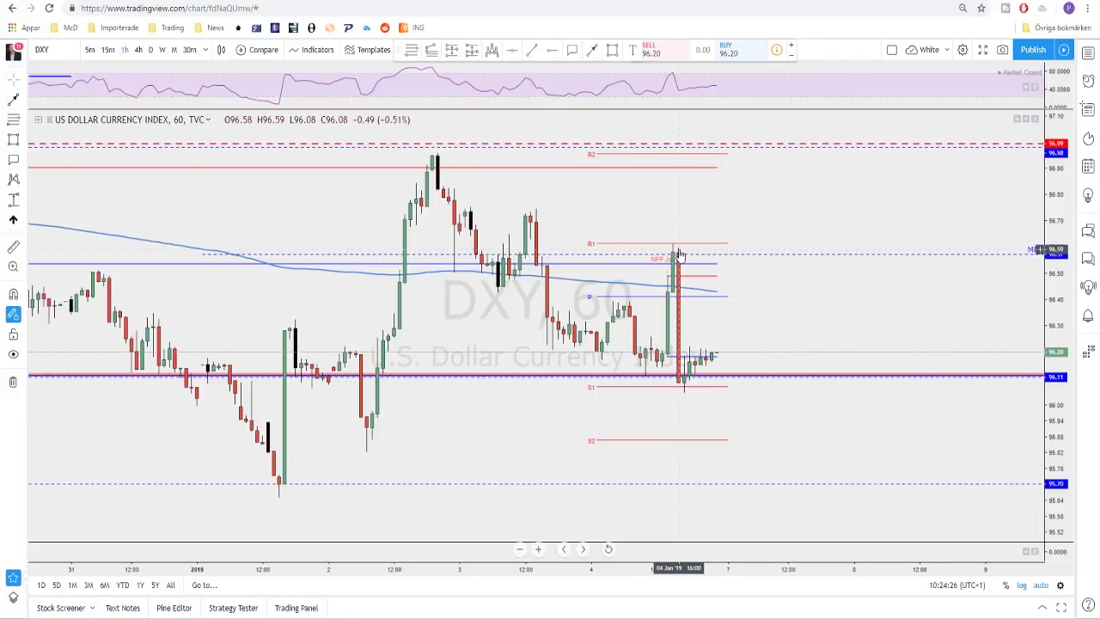
drag(679, 256, 719, 244)
scroll(720, 244, down, 1)
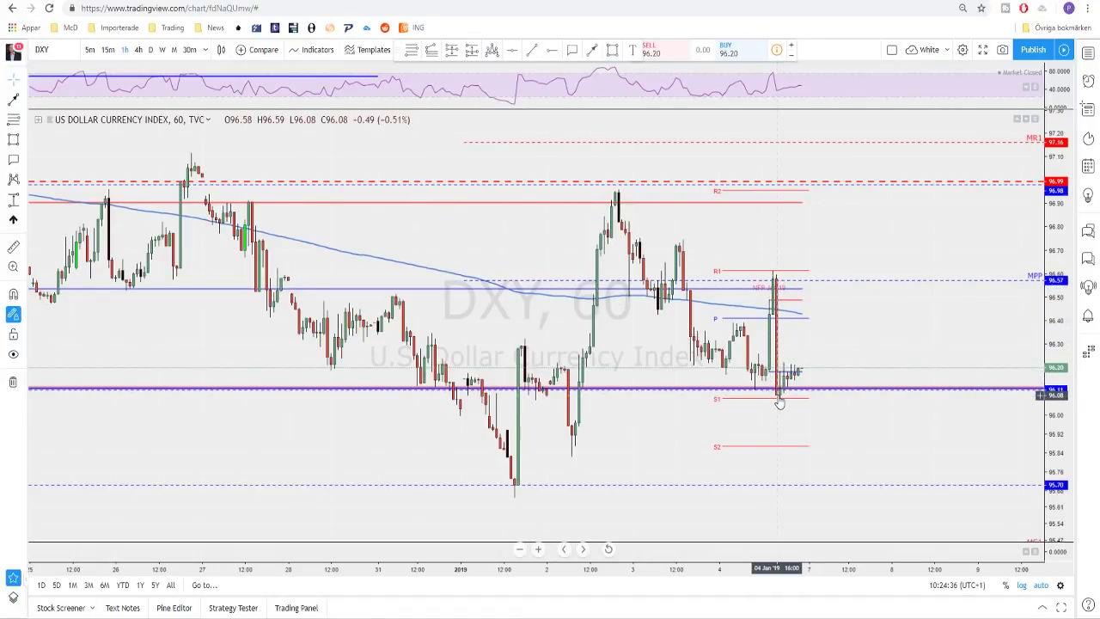
drag(778, 401, 744, 376)
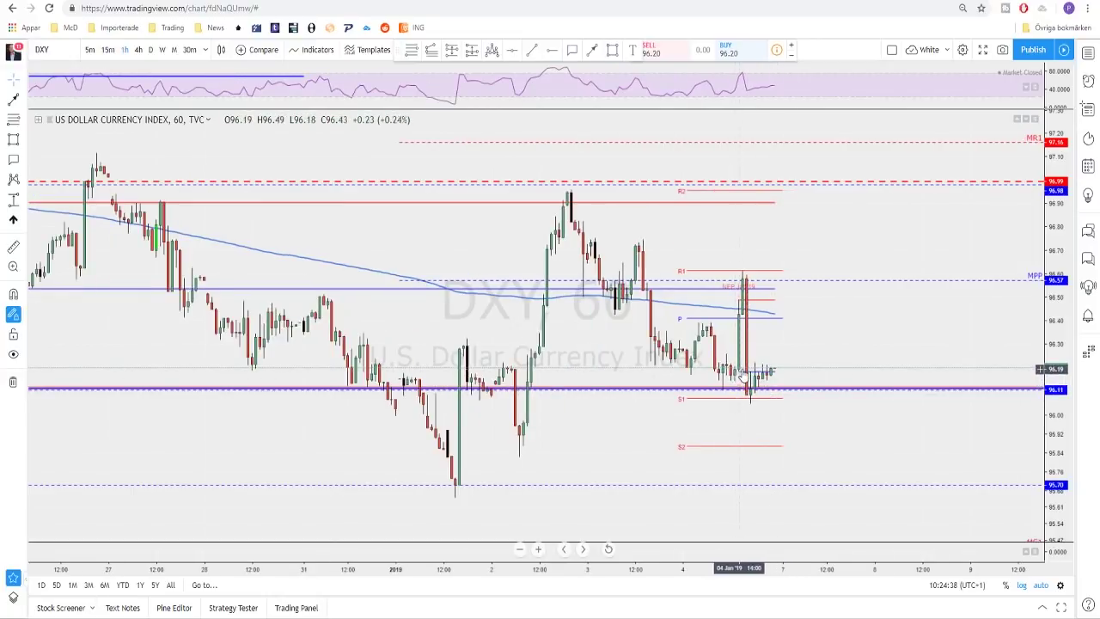
drag(740, 370, 786, 351)
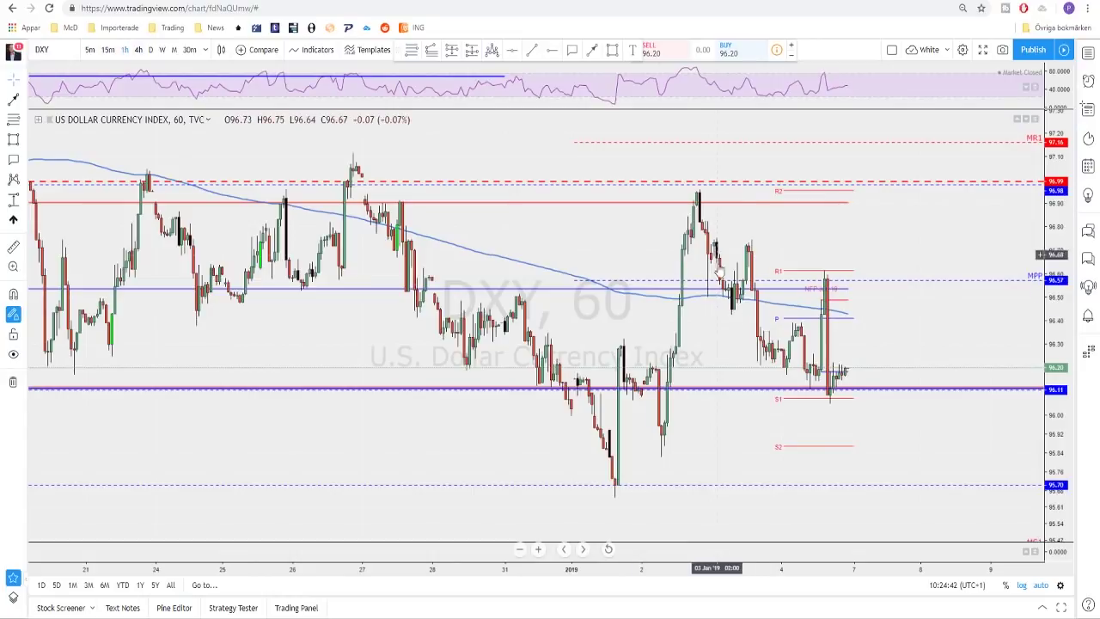
Step: Switch DXY to 4-hour candles, starting then cancelling a downward arrow from the range top
click(138, 50)
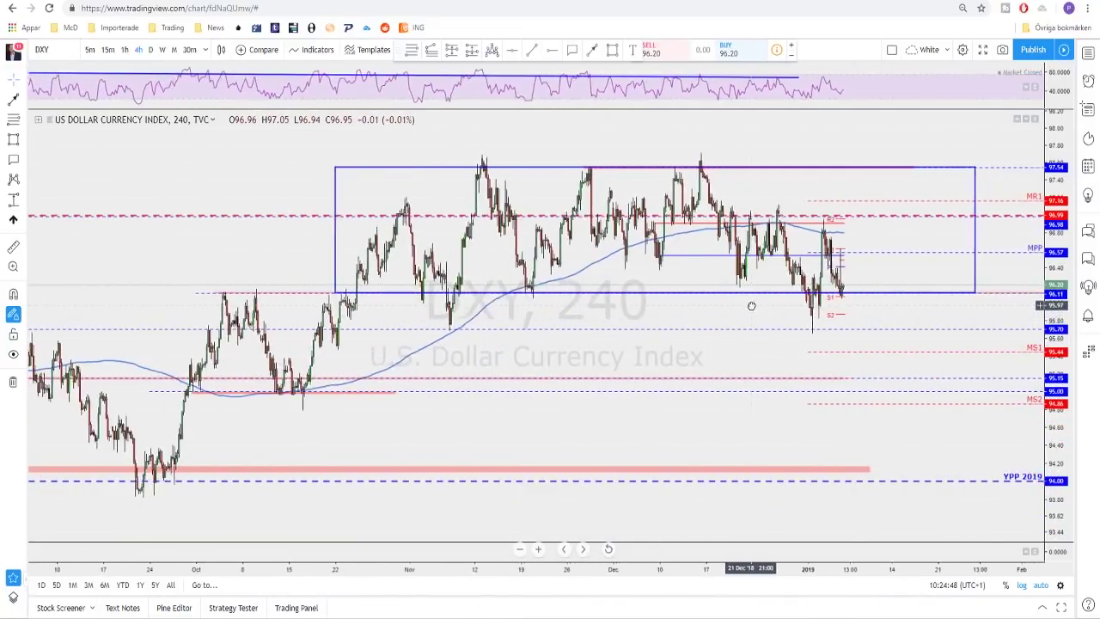
scroll(718, 301, up, 1)
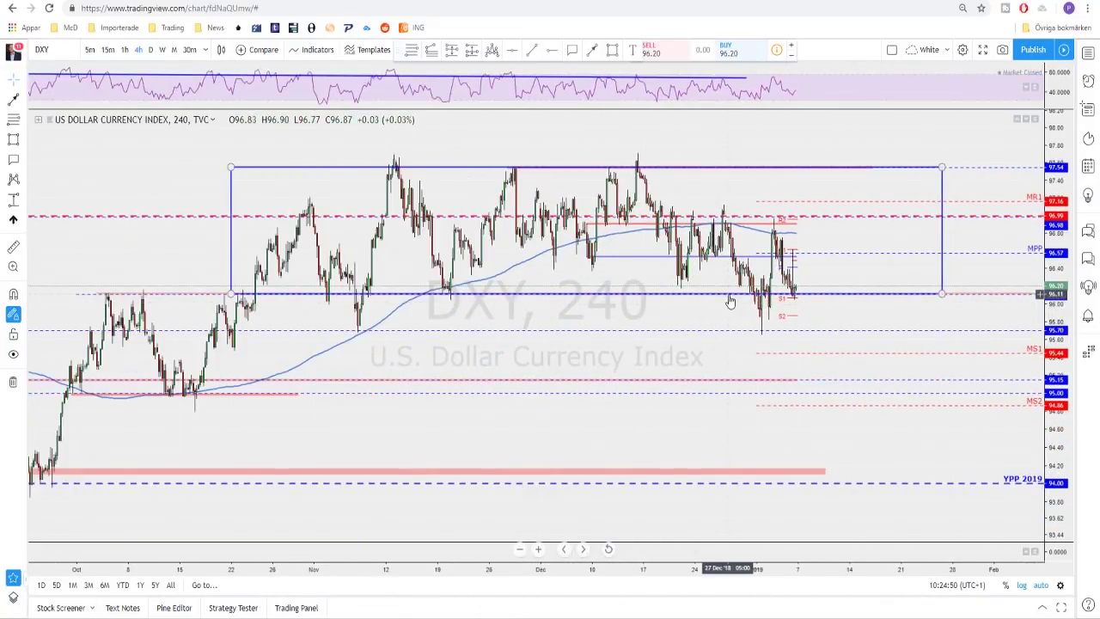
scroll(725, 297, up, 1)
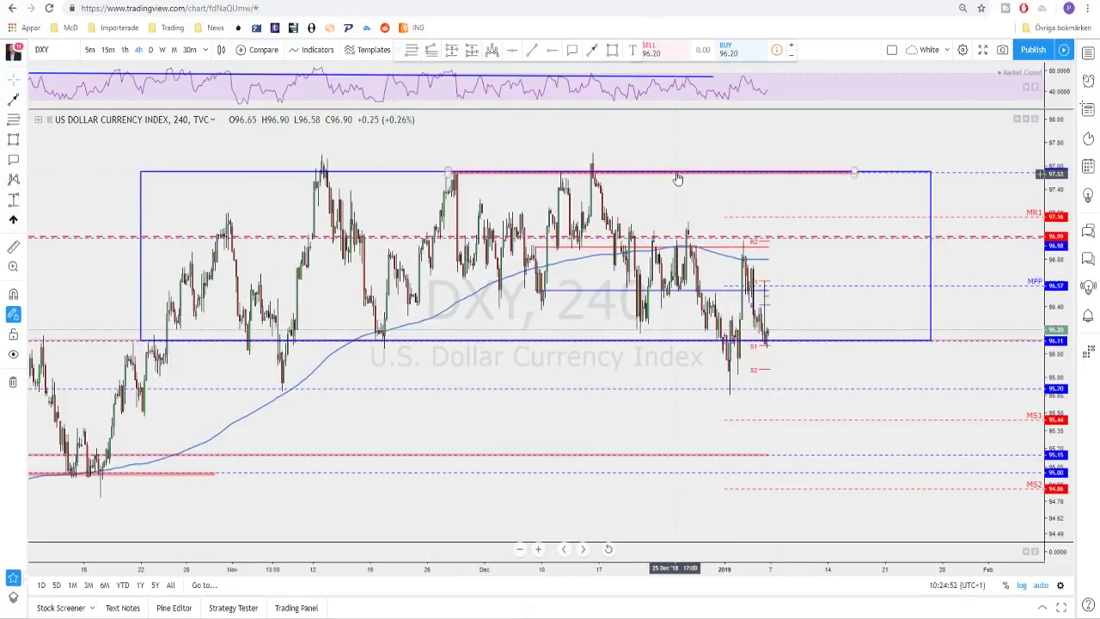
click(706, 175)
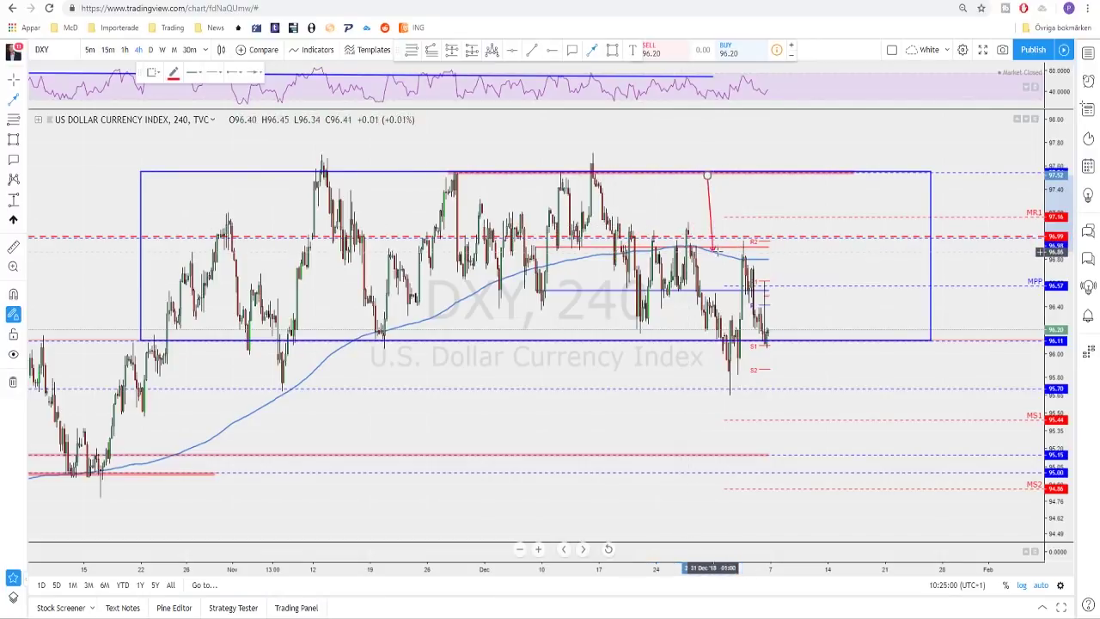
key(Escape)
Step: Zoom out to fit the whole 96.11–97.54 range box and select the Brush tool
scroll(793, 265, down, 2)
scroll(793, 264, left, 2)
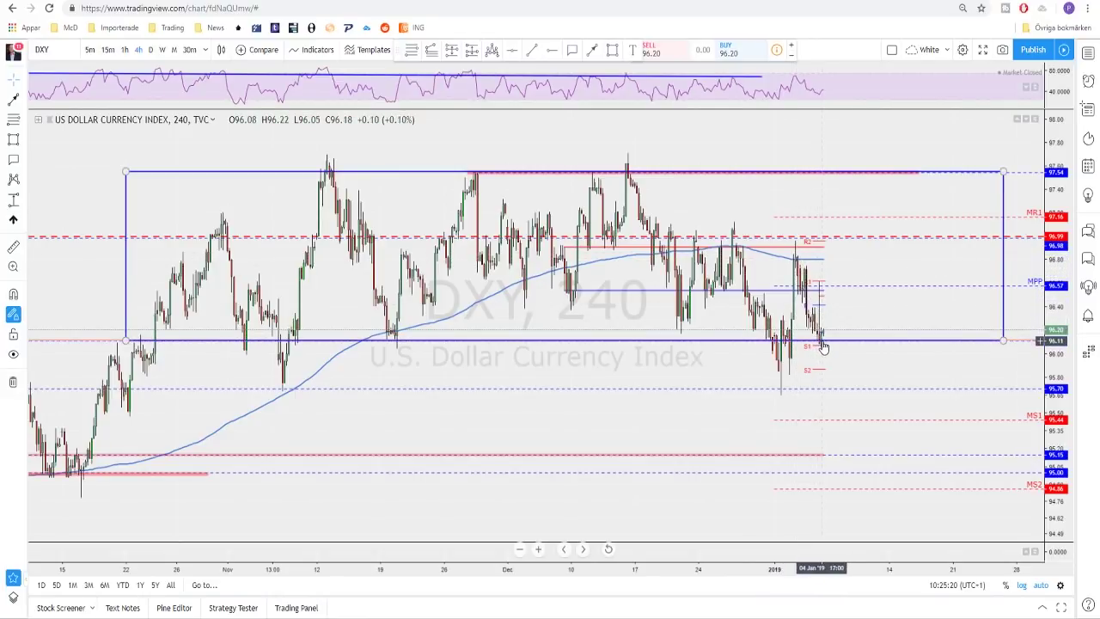
scroll(824, 344, down, 4)
scroll(900, 300, down, 3)
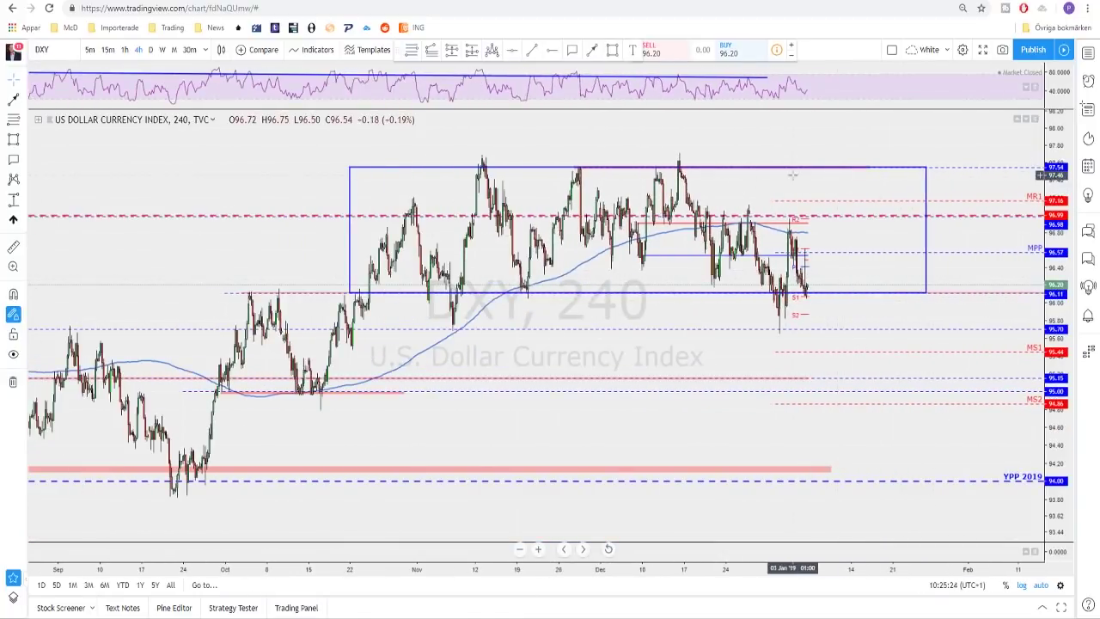
scroll(863, 262, down, 2)
scroll(862, 272, up, 1)
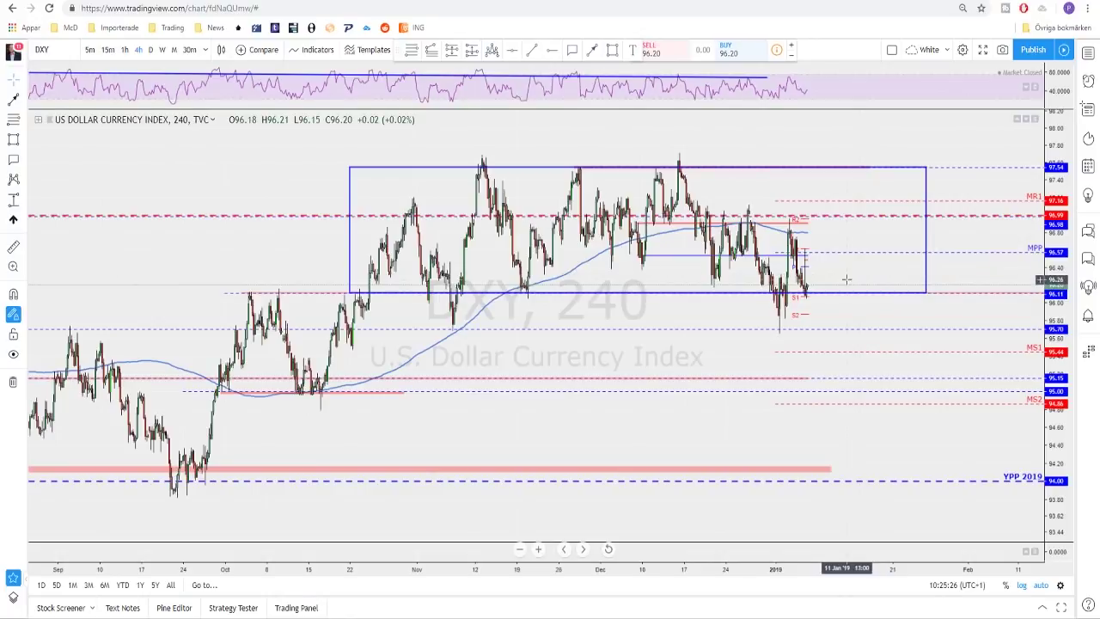
scroll(838, 263, up, 1)
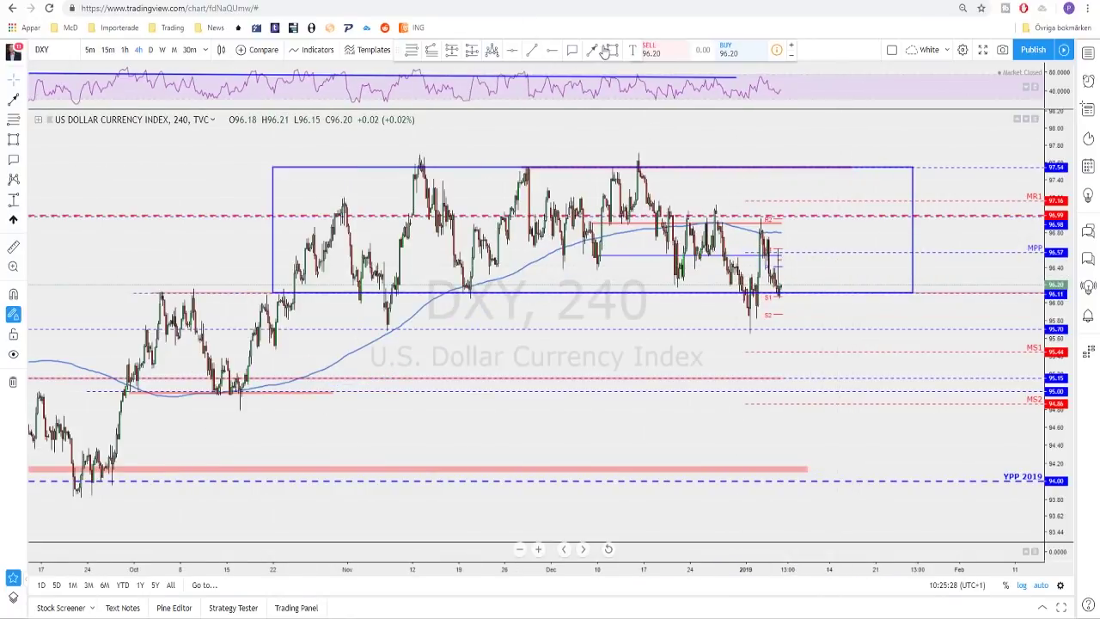
click(593, 49)
Step: Brush a red projection from the latest DXY candles down toward 95.15
mouse_move(781, 284)
mouse_down()
mouse_move(830, 378)
mouse_move(923, 378)
mouse_up()
click(906, 364)
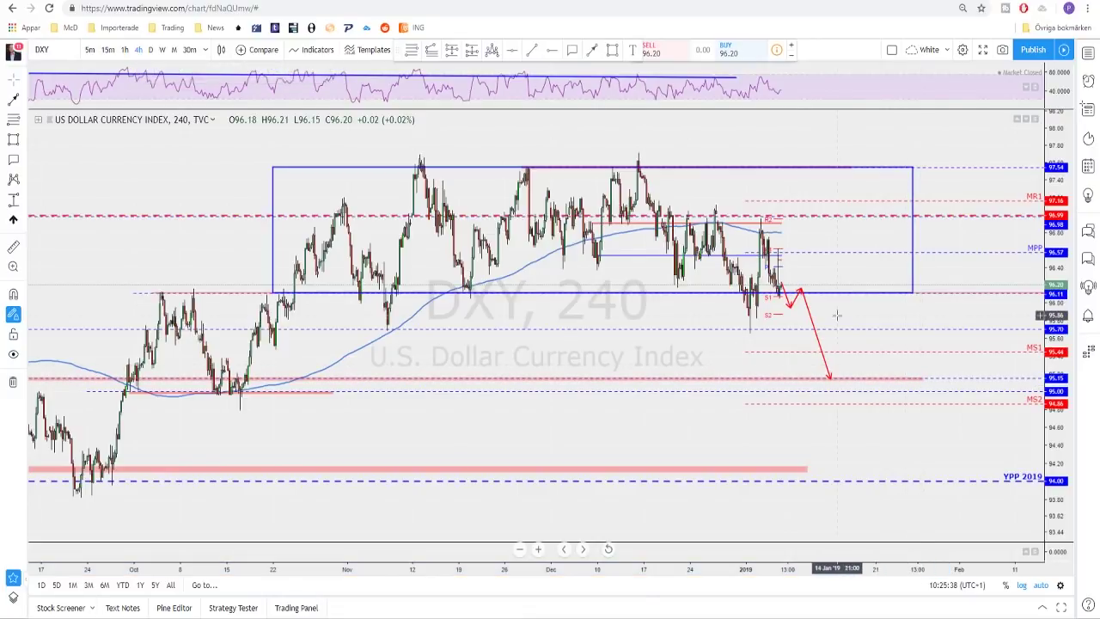
scroll(838, 314, down, 1)
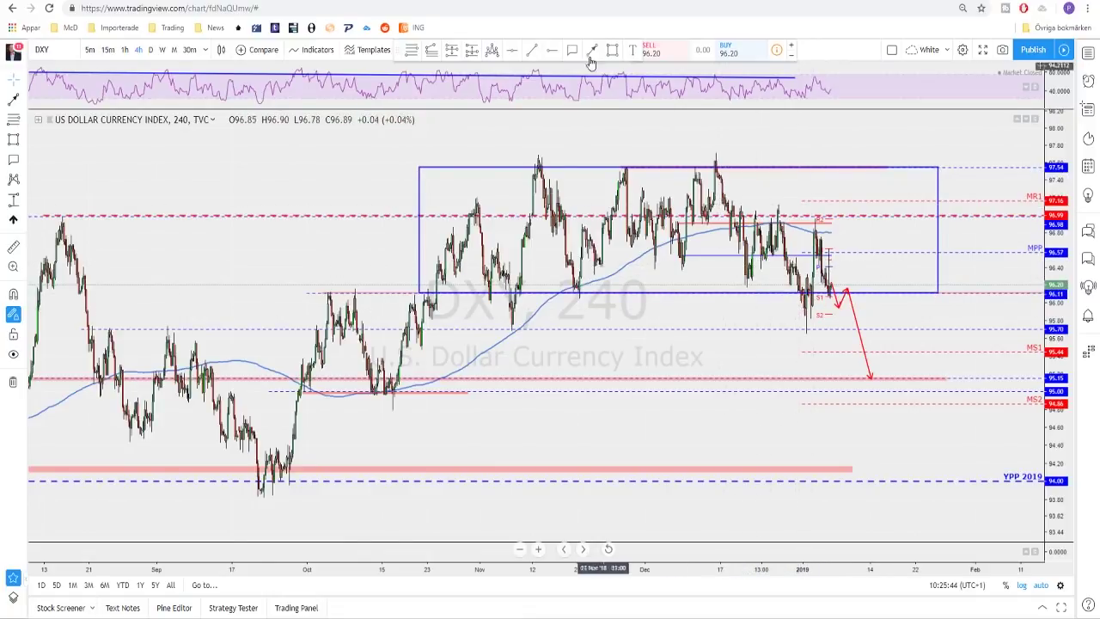
Step: Trace the mid-December high, lows and Jan 4 spike with a blue multi-point path
click(715, 158)
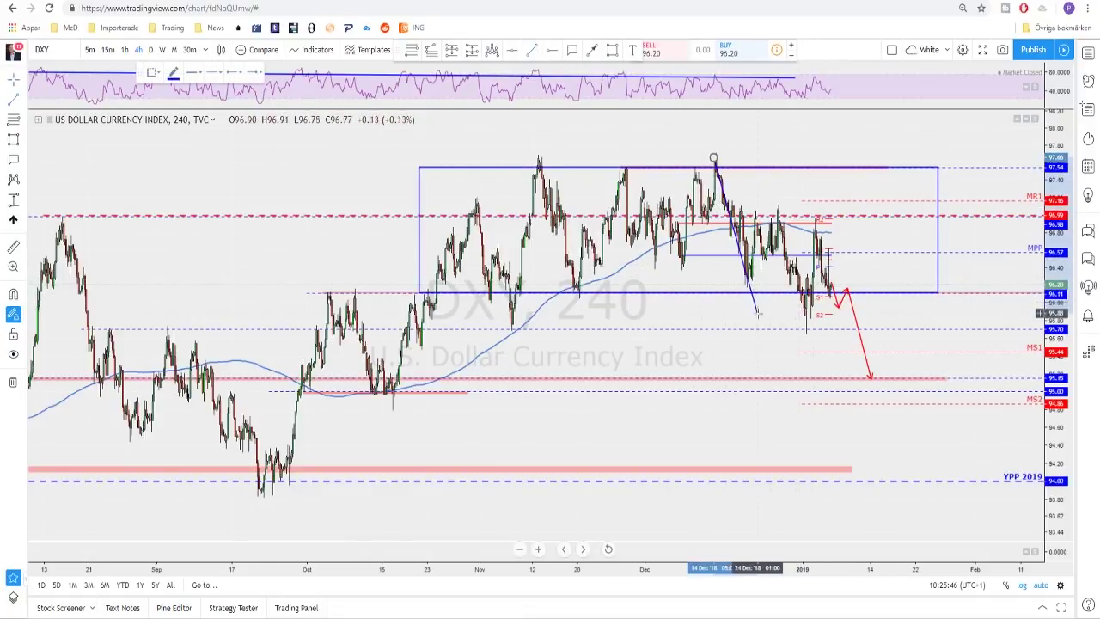
click(752, 291)
click(778, 210)
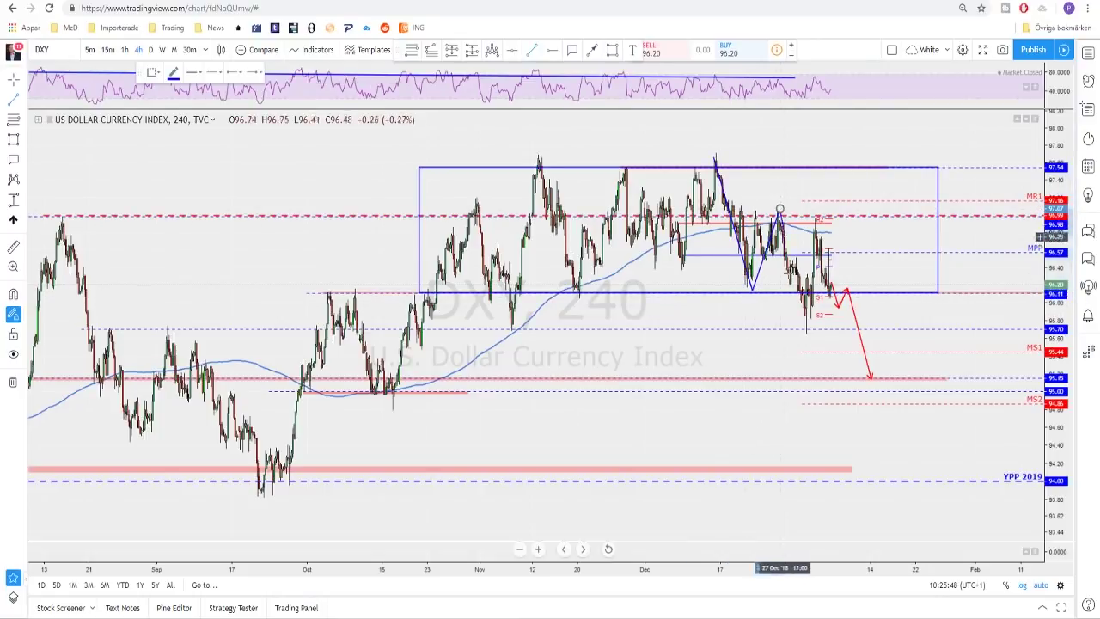
click(805, 330)
click(817, 221)
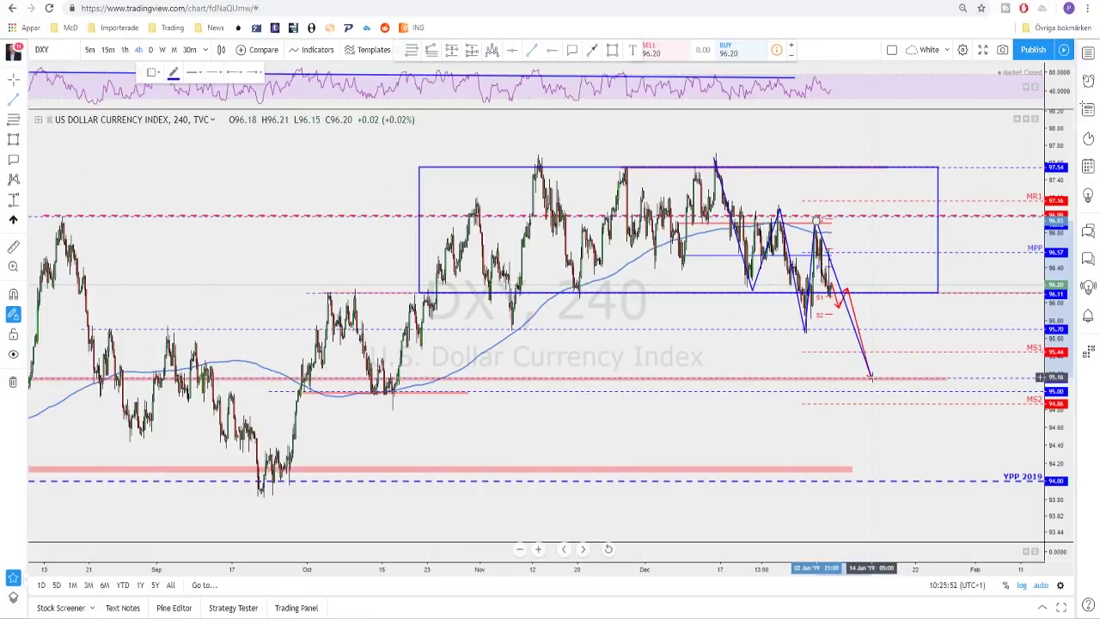
key(Escape)
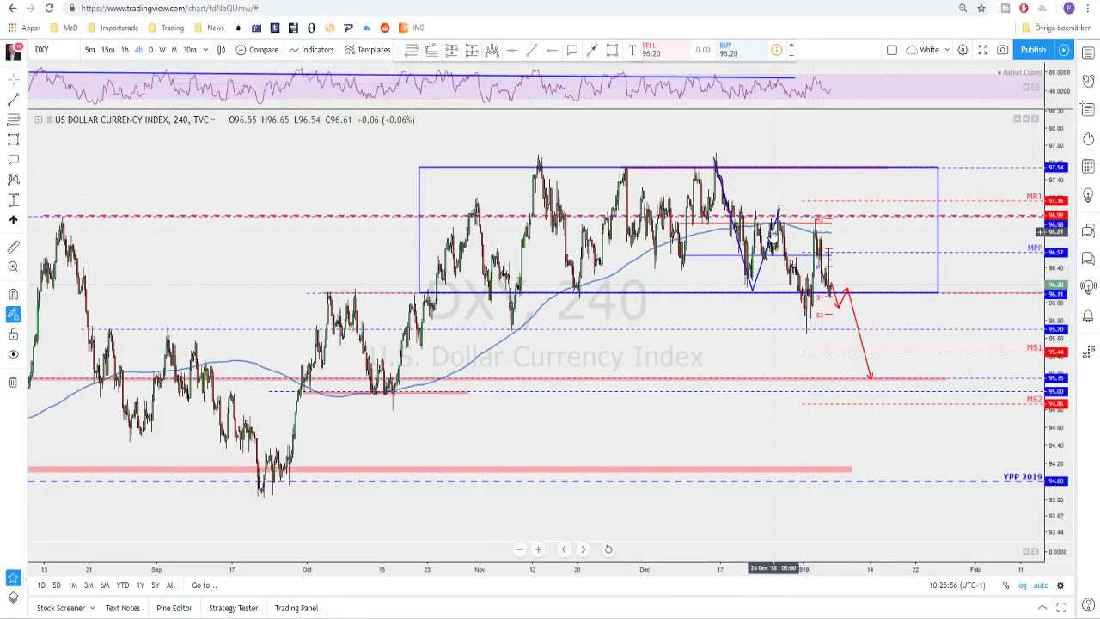
click(774, 241)
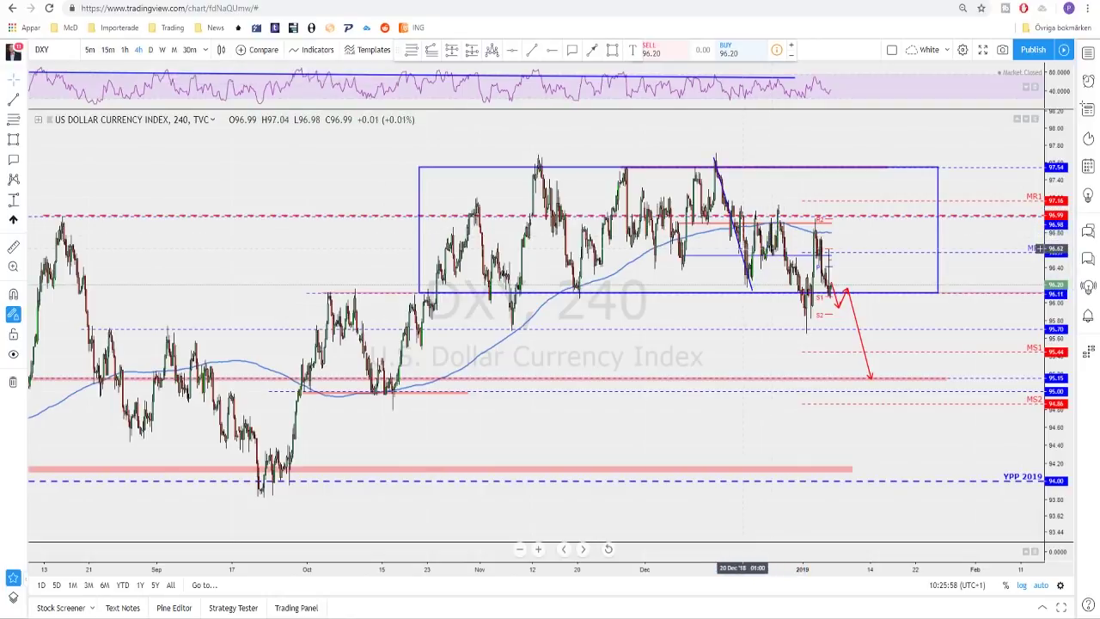
scroll(778, 245, down, 2)
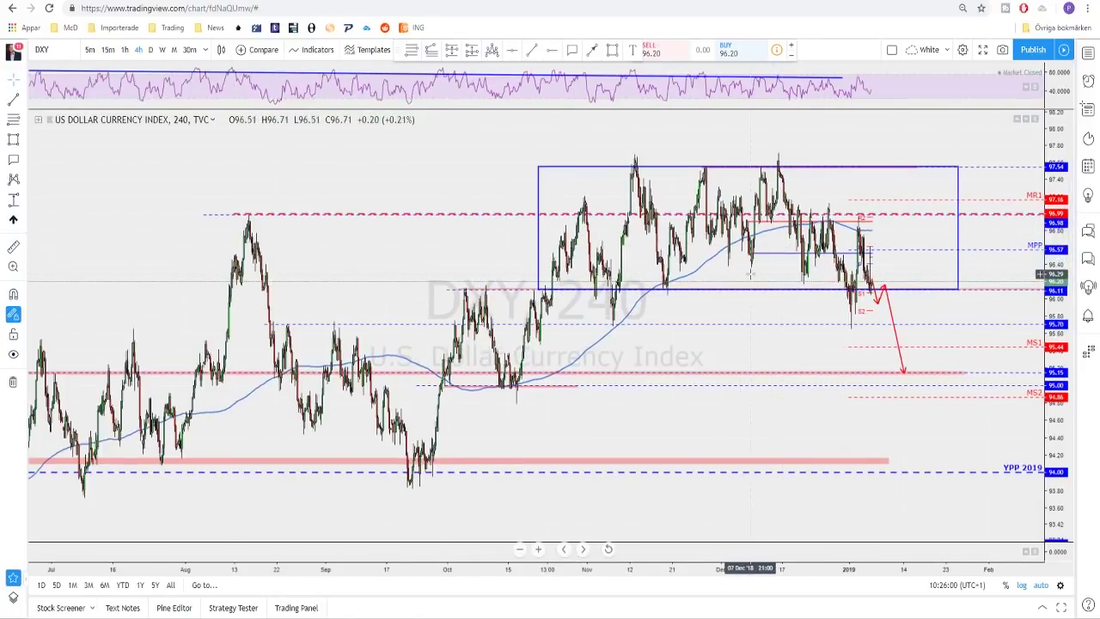
scroll(778, 254, down, 2)
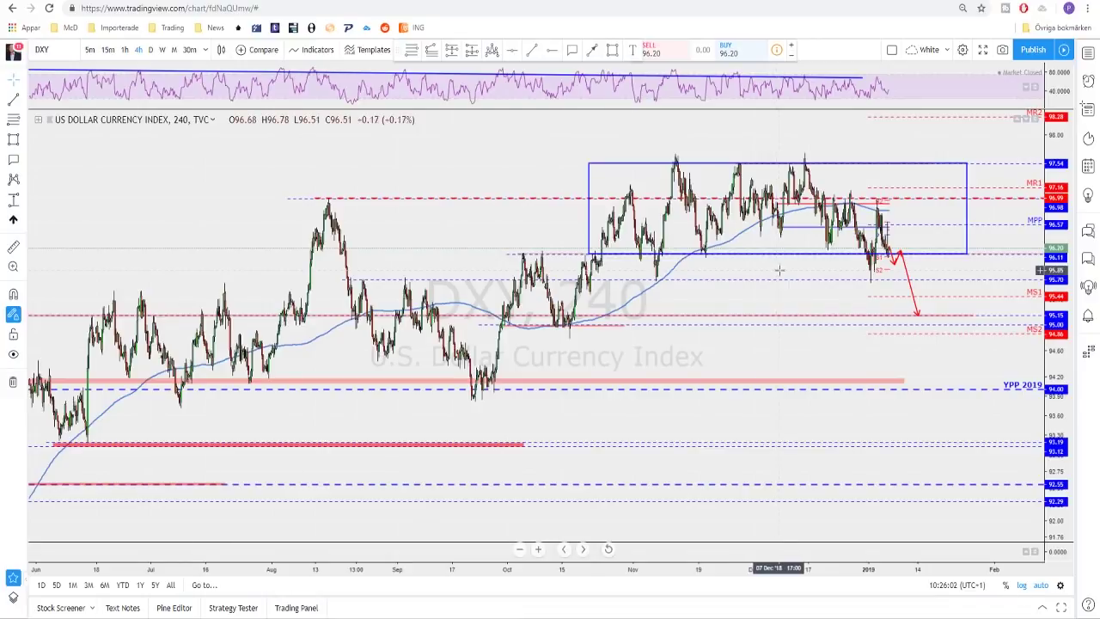
scroll(789, 280, up, 1)
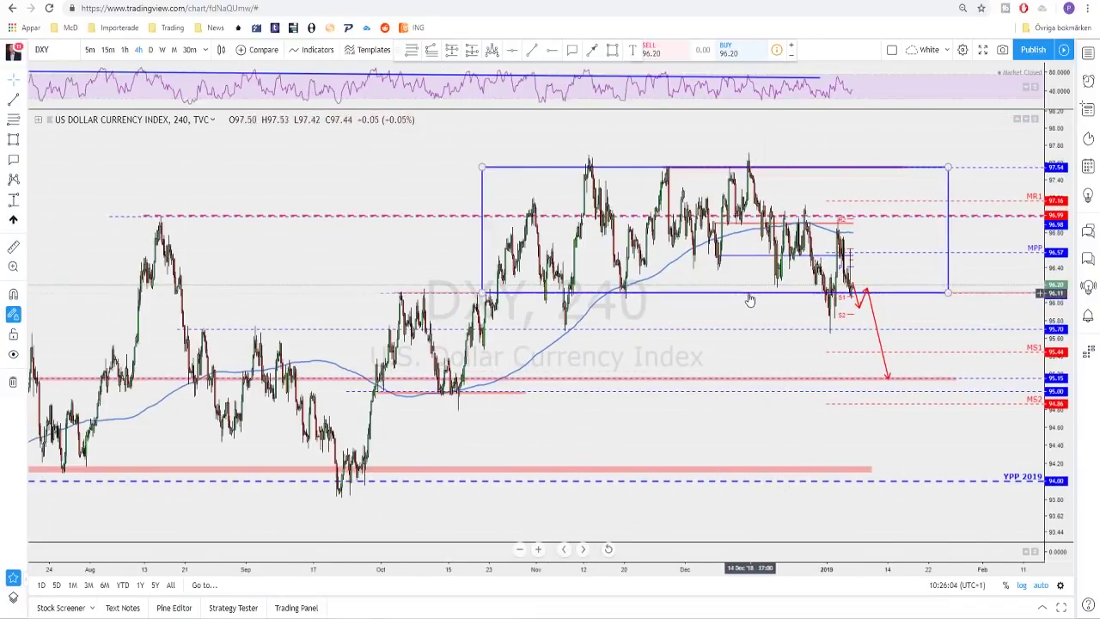
scroll(748, 298, up, 4)
scroll(756, 305, down, 2)
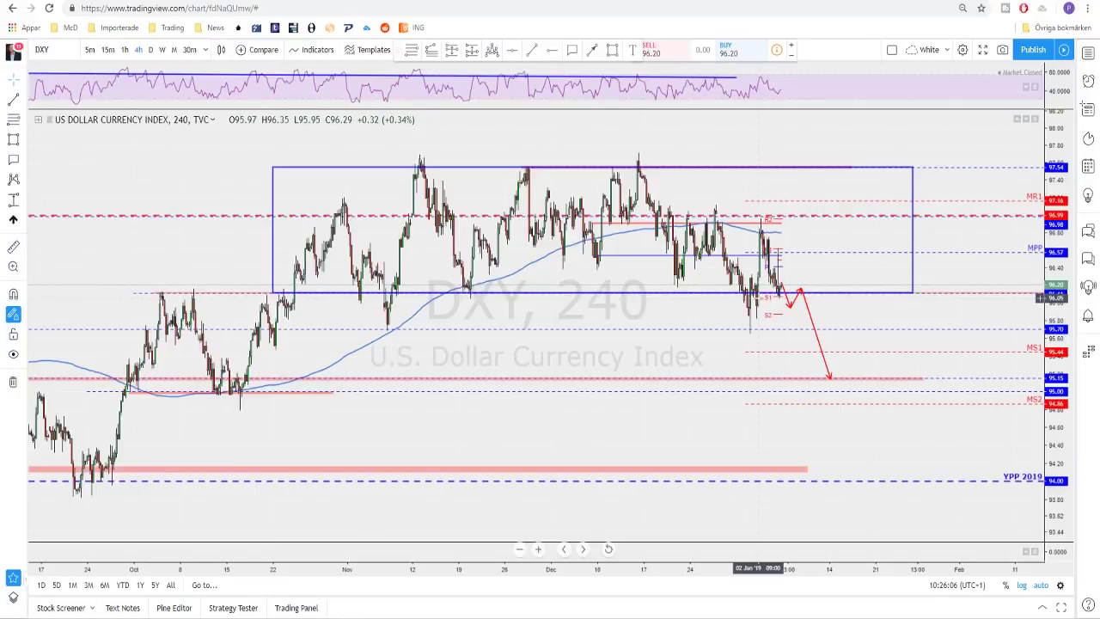
scroll(778, 299, down, 2)
drag(877, 238, 799, 246)
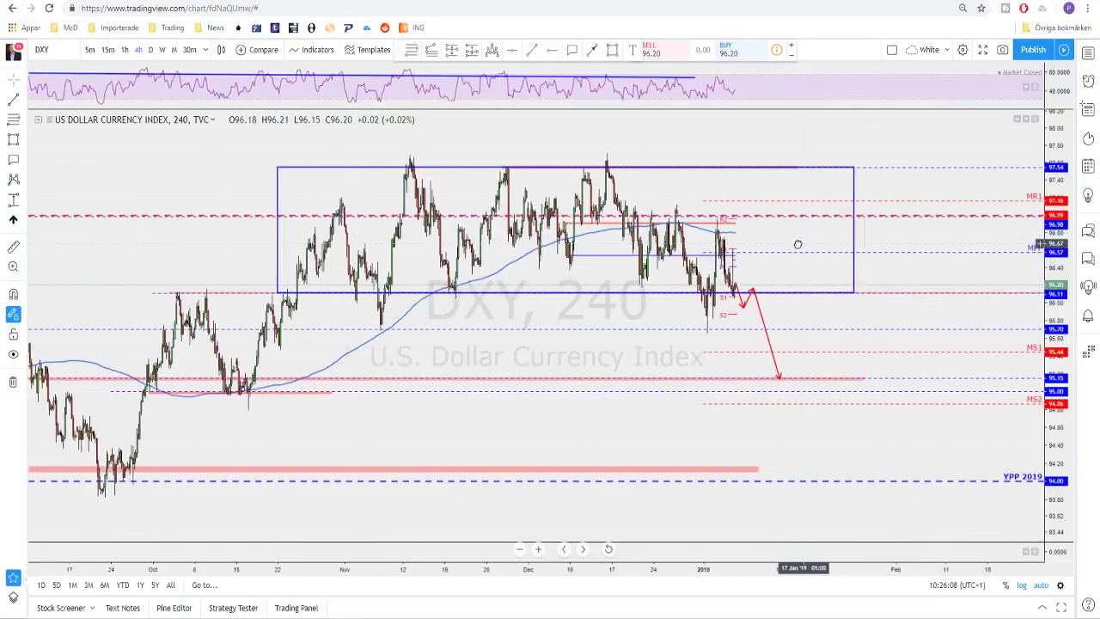
scroll(802, 241, down, 1)
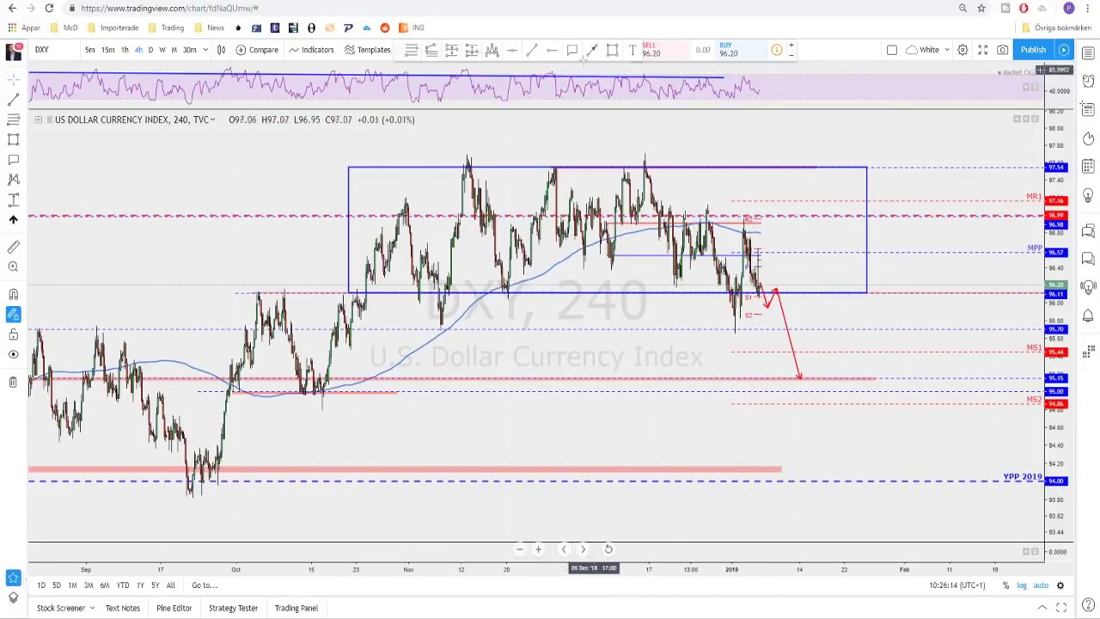
key(alt+t)
click(750, 232)
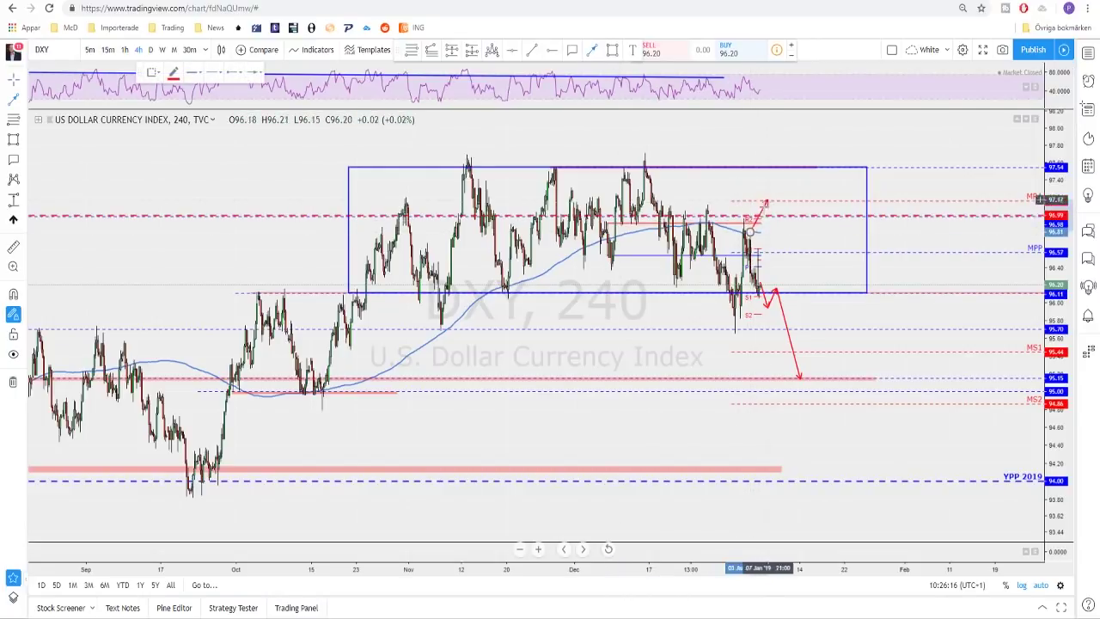
key(Escape)
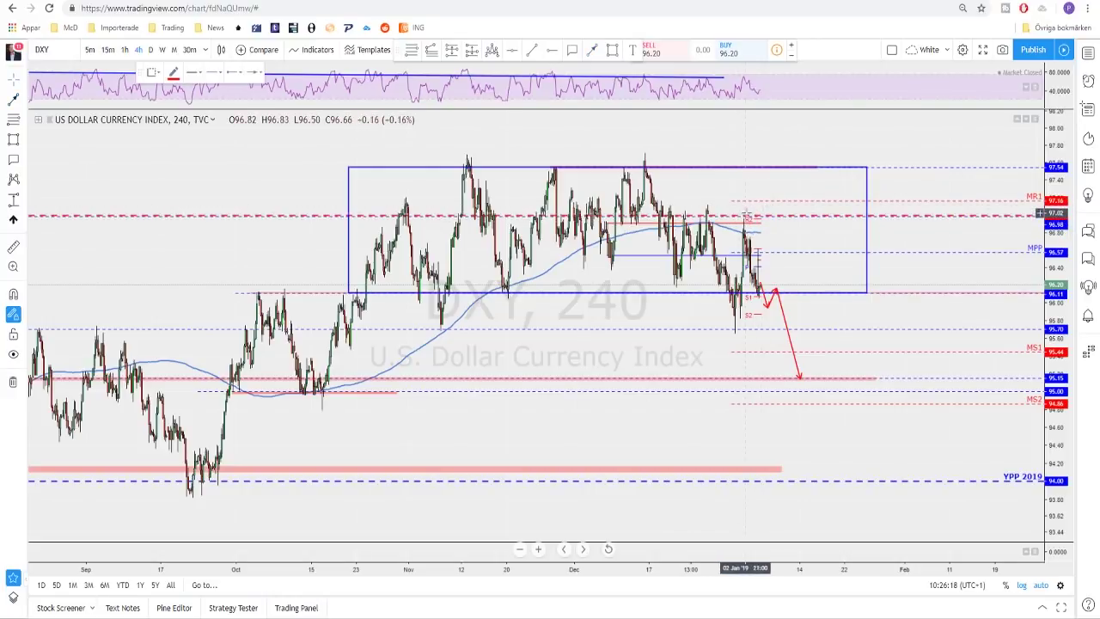
scroll(748, 221, up, 2)
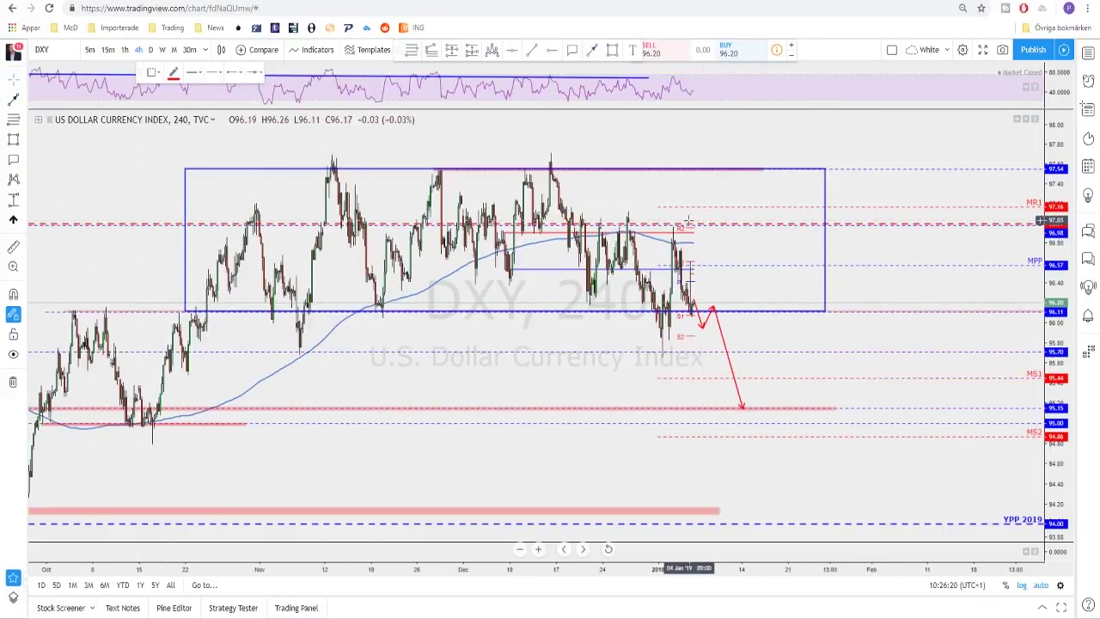
scroll(725, 248, down, 2)
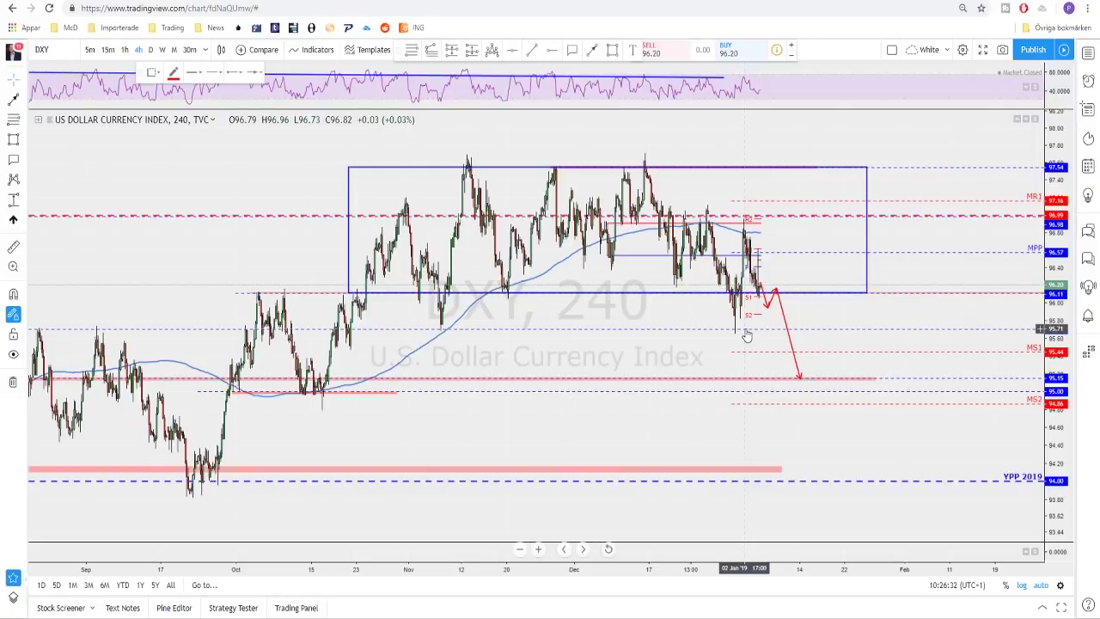
scroll(746, 335, down, 2)
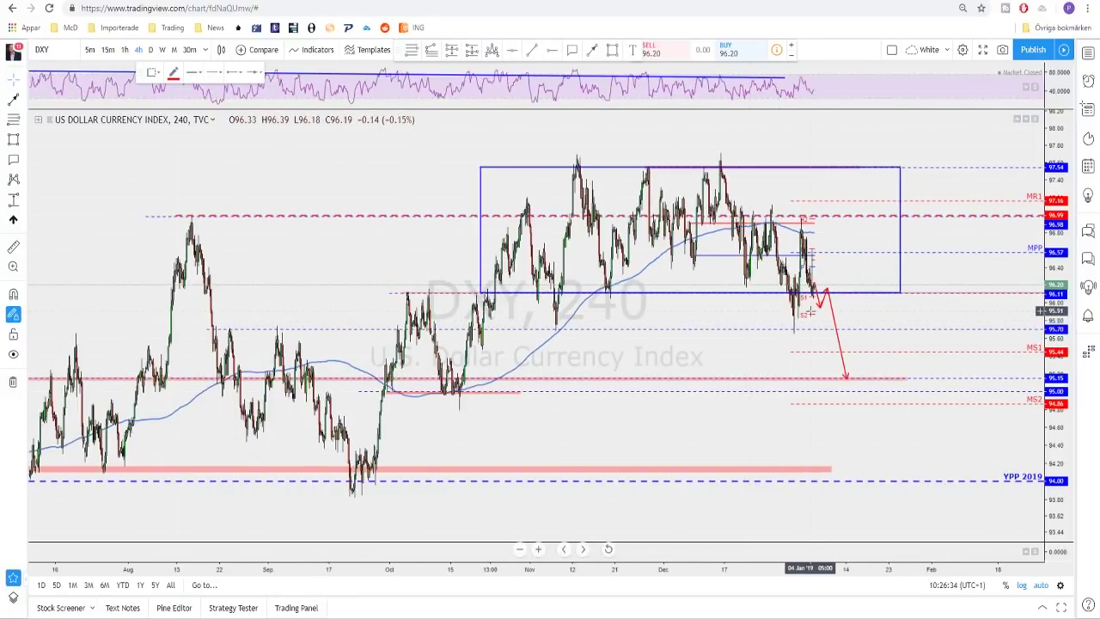
scroll(808, 317, down, 2)
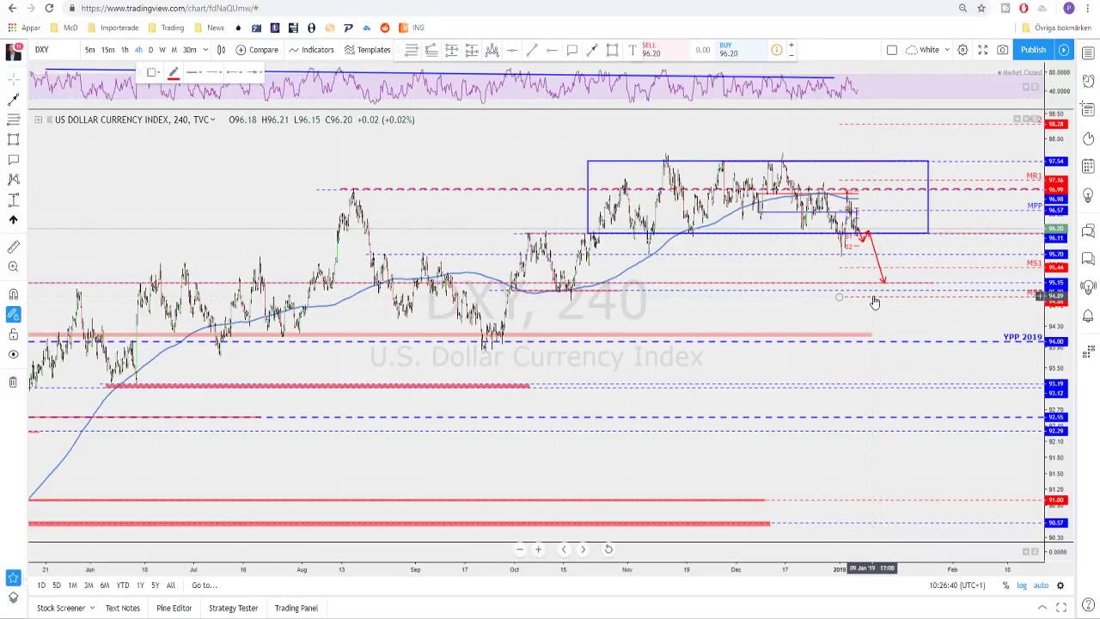
scroll(866, 302, up, 4)
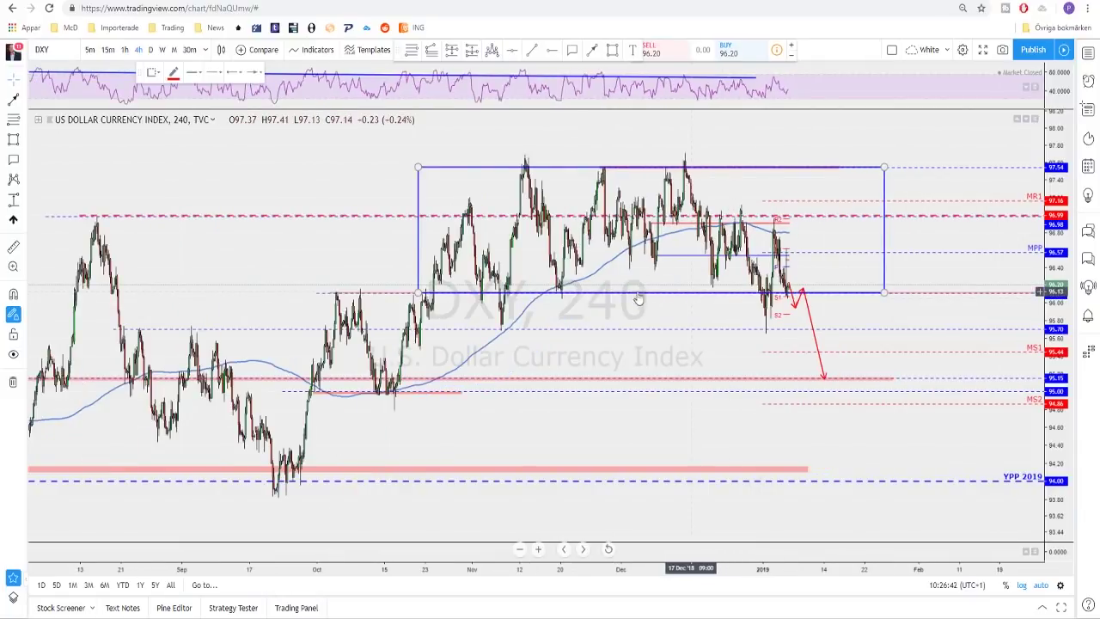
drag(625, 300, 703, 193)
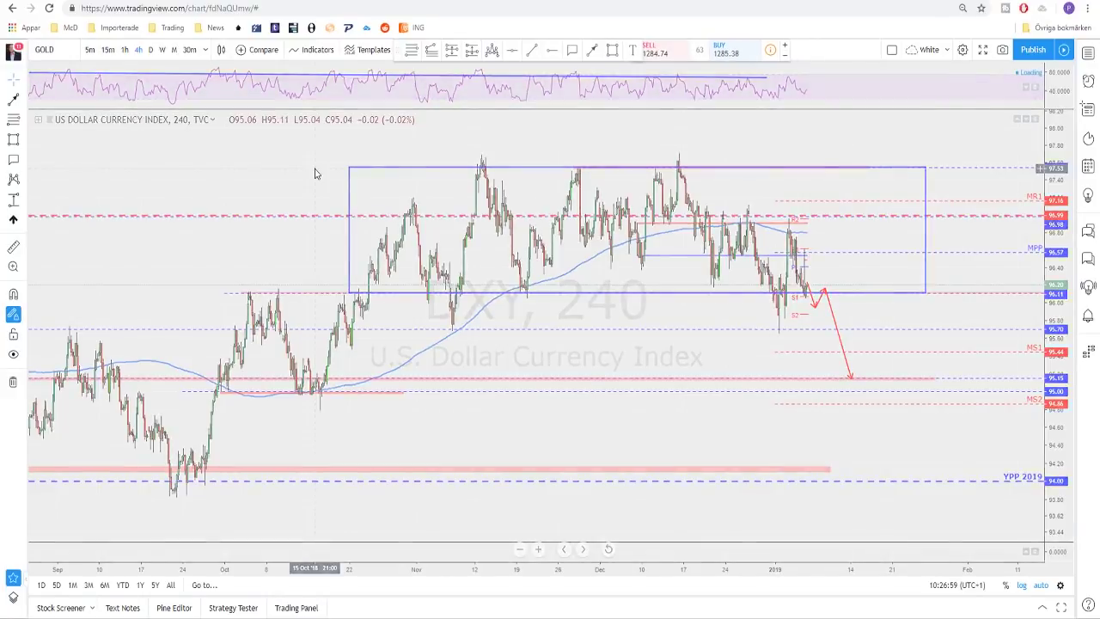
Step: Load GOLD on the weekly timeframe and pan back to show its long red downward trendline
key(space)
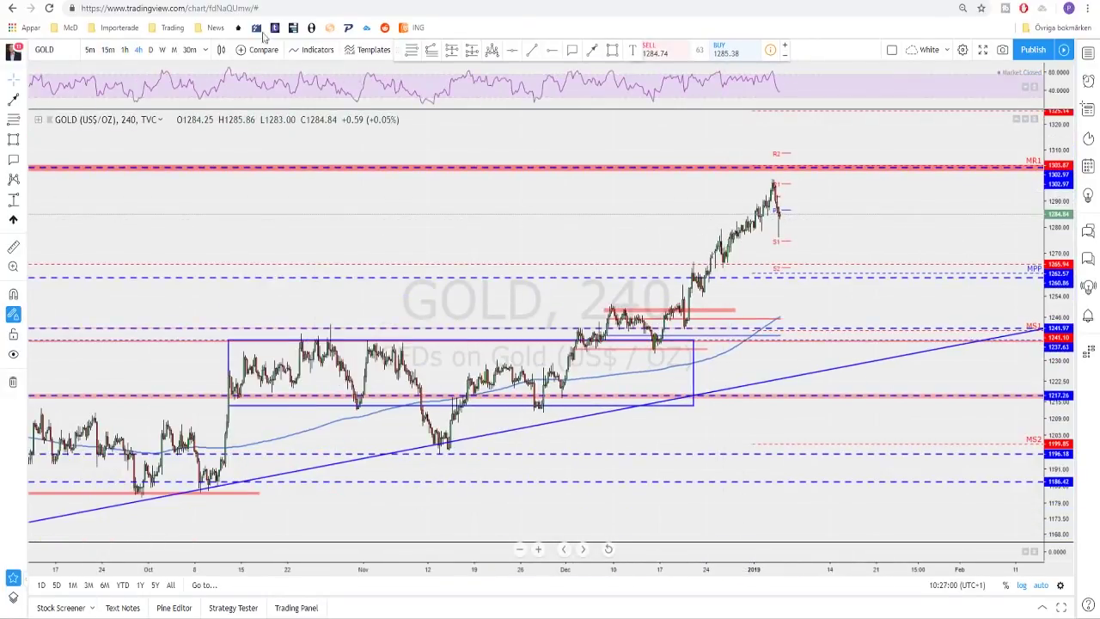
click(161, 49)
scroll(644, 258, up, 3)
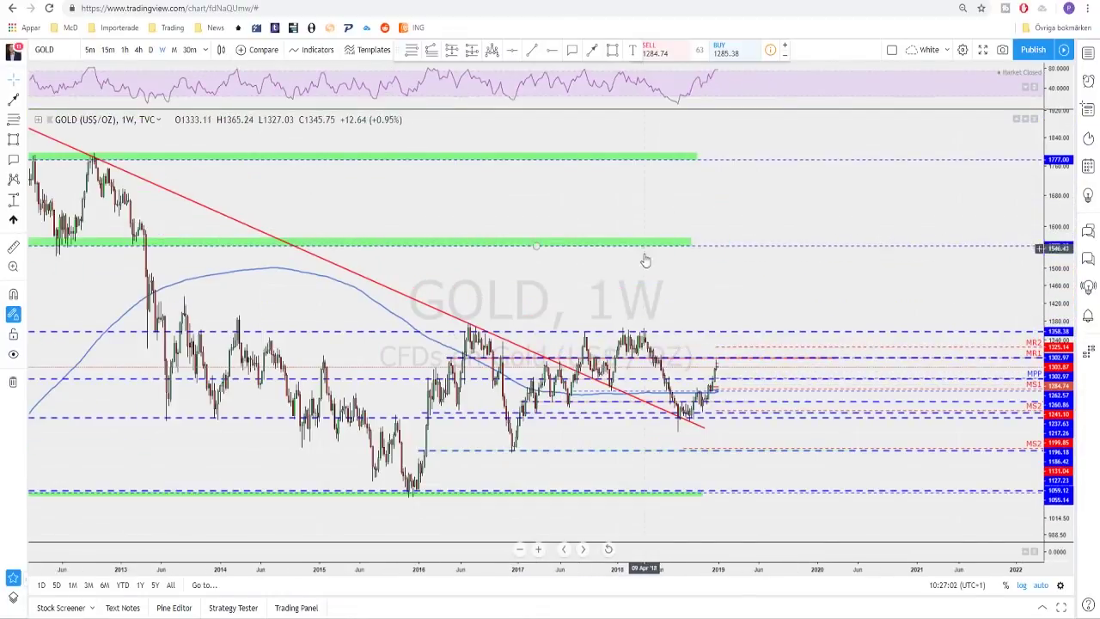
scroll(560, 226, up, 4)
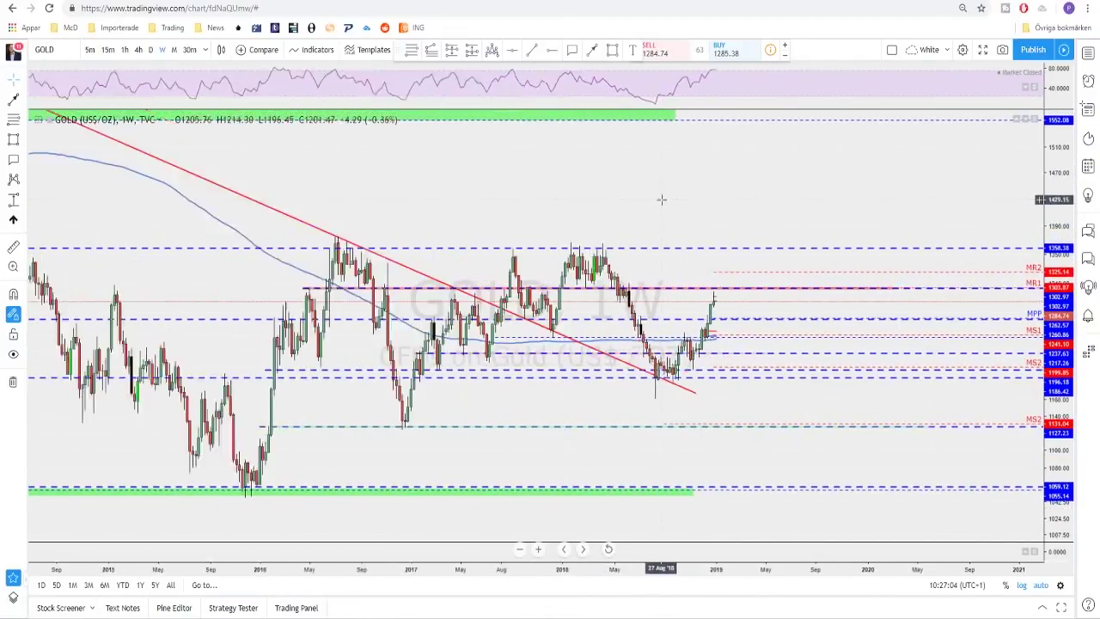
scroll(629, 170, up, 3)
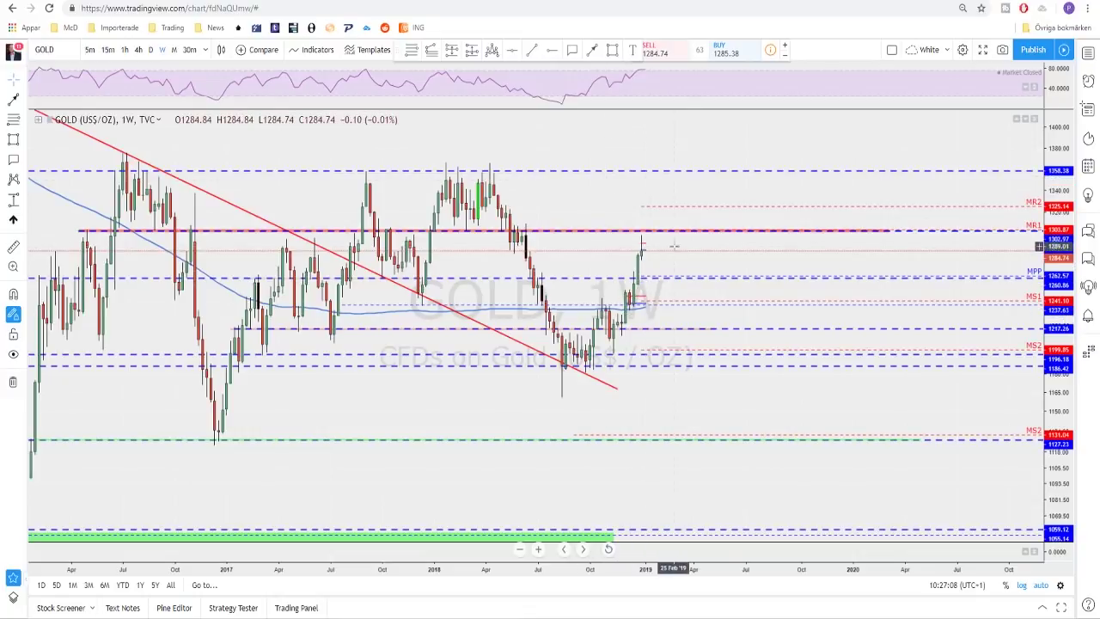
drag(660, 244, 699, 248)
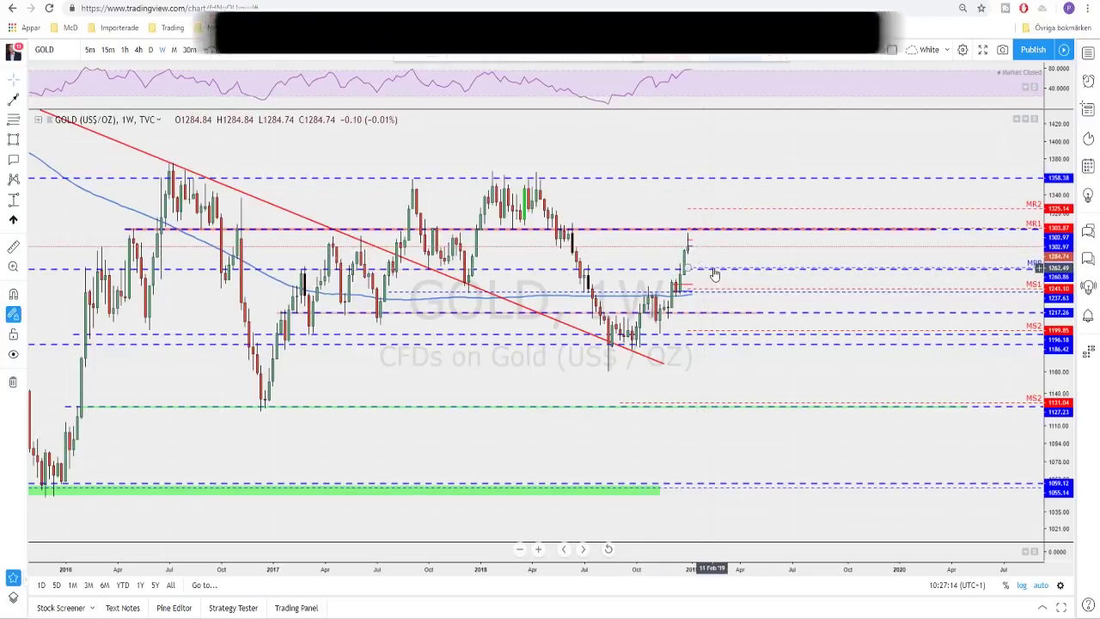
drag(715, 273, 752, 254)
scroll(731, 256, up, 2)
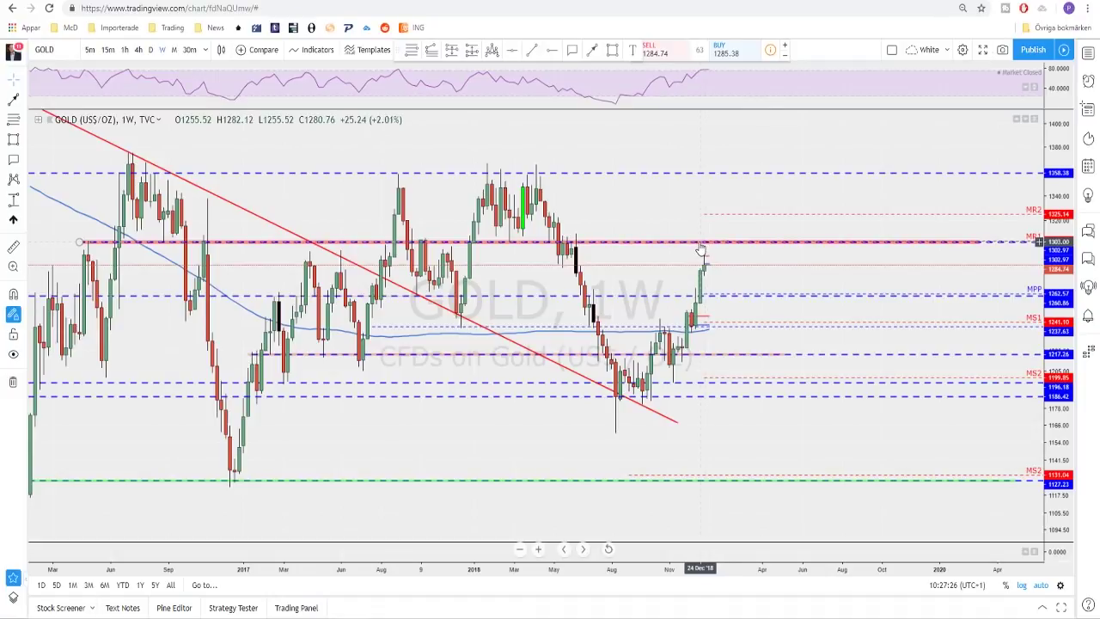
scroll(700, 249, down, 1)
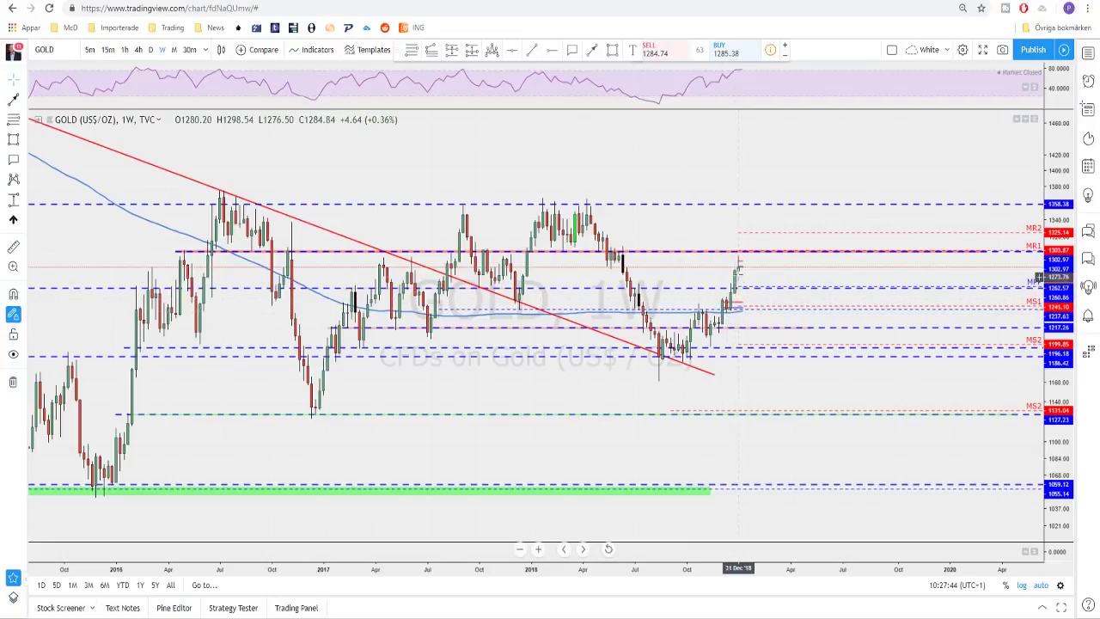
scroll(780, 277, down, 1)
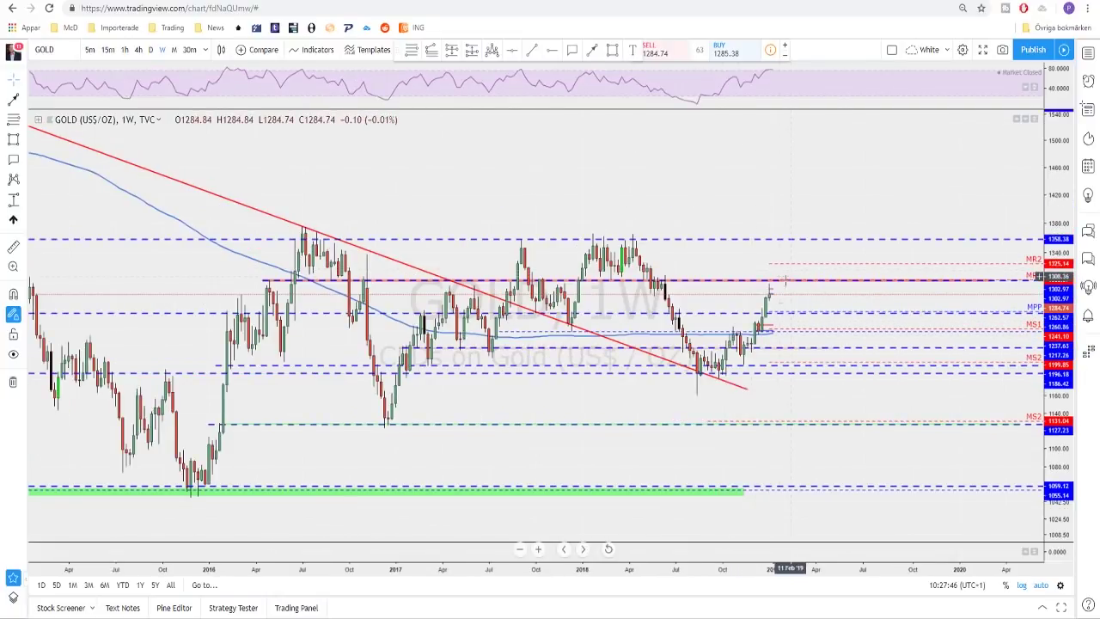
scroll(767, 335, down, 1)
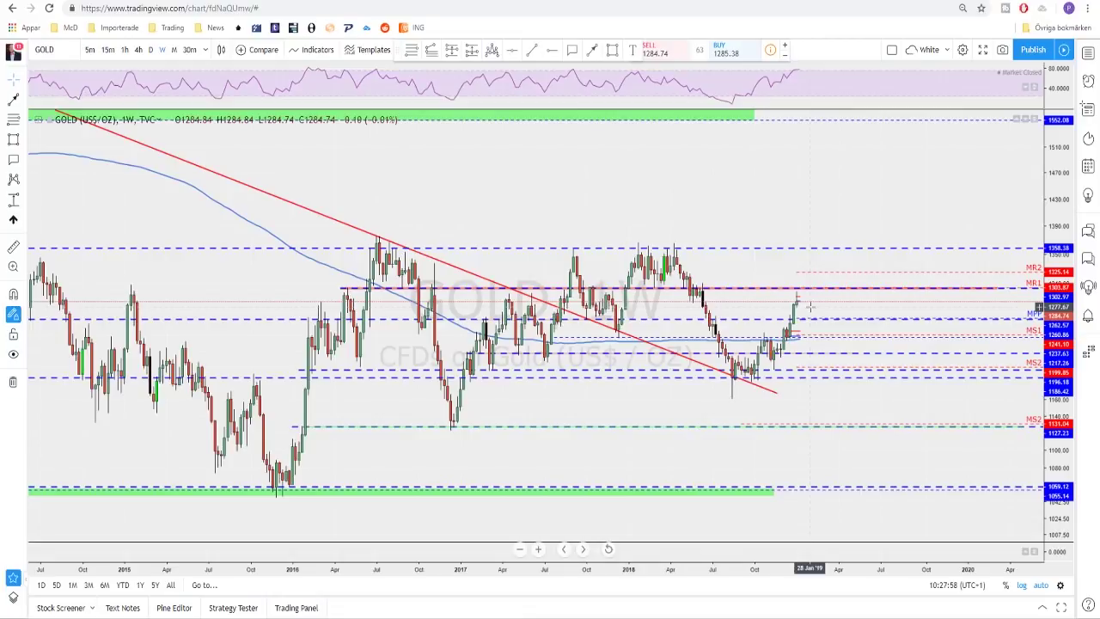
scroll(800, 308, up, 3)
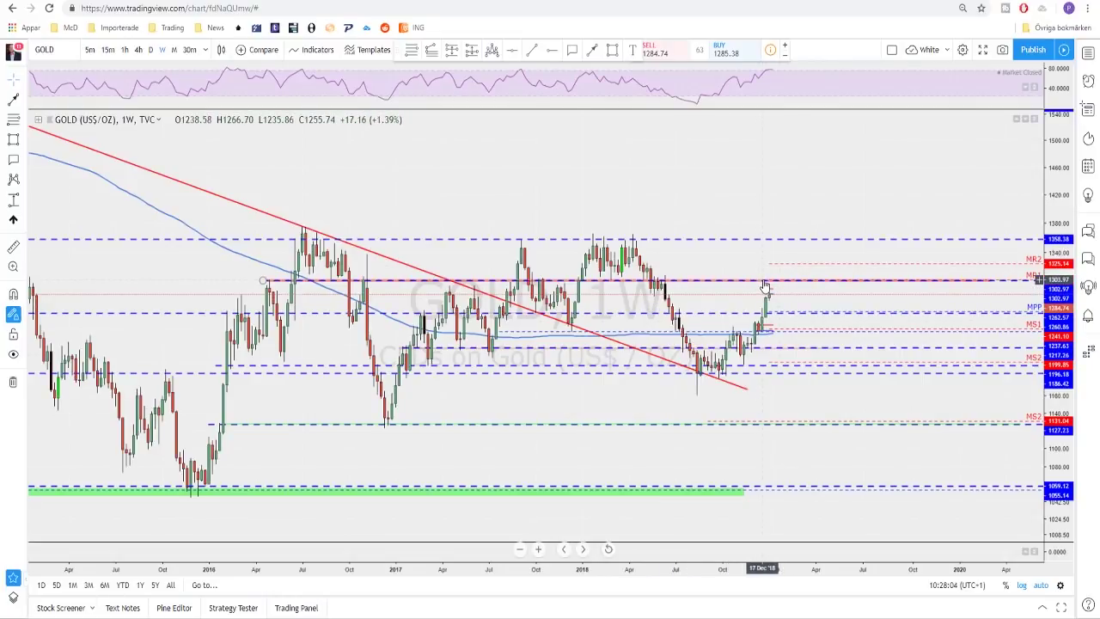
Step: Compare Gold's daily and 4-hour views, settling on daily to review 2017–2018 history against the levels
click(151, 50)
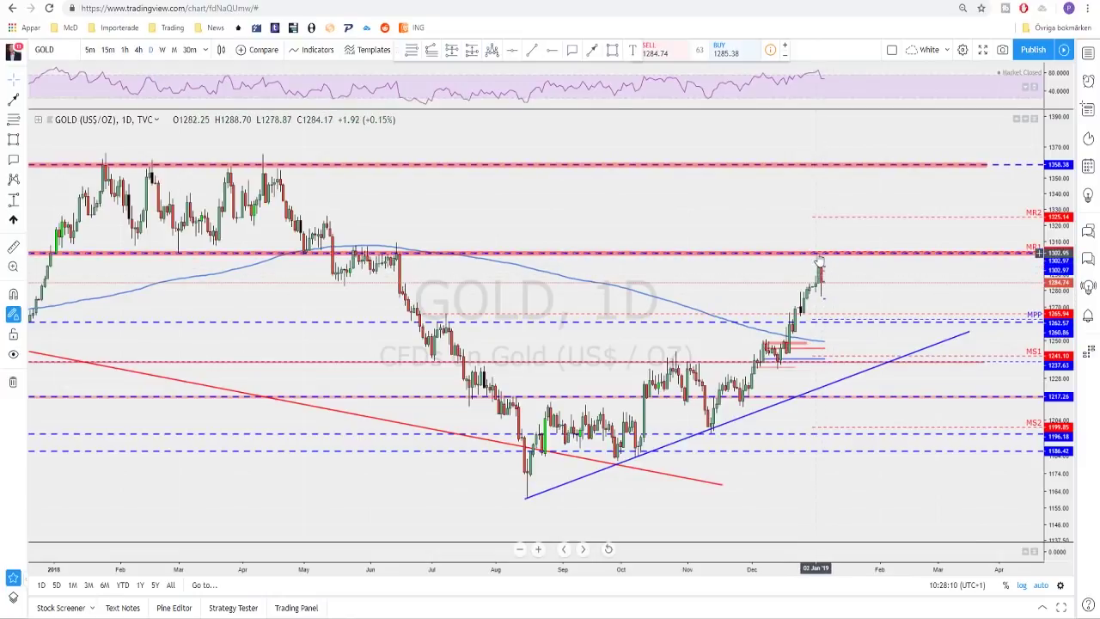
scroll(823, 259, down, 4)
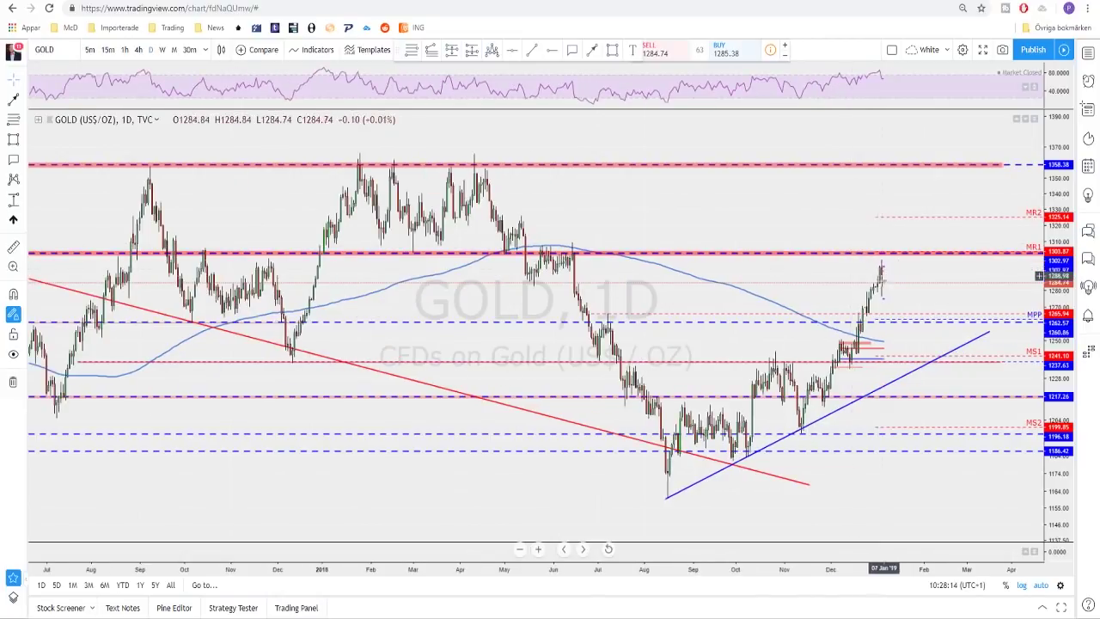
scroll(838, 275, up, 3)
scroll(832, 271, up, 3)
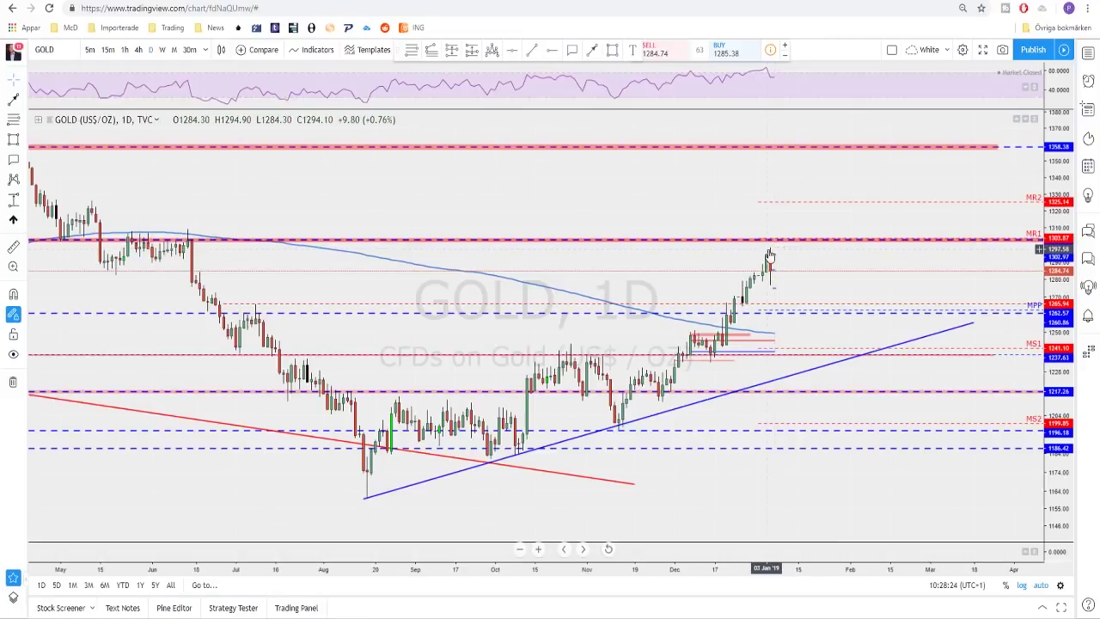
click(140, 50)
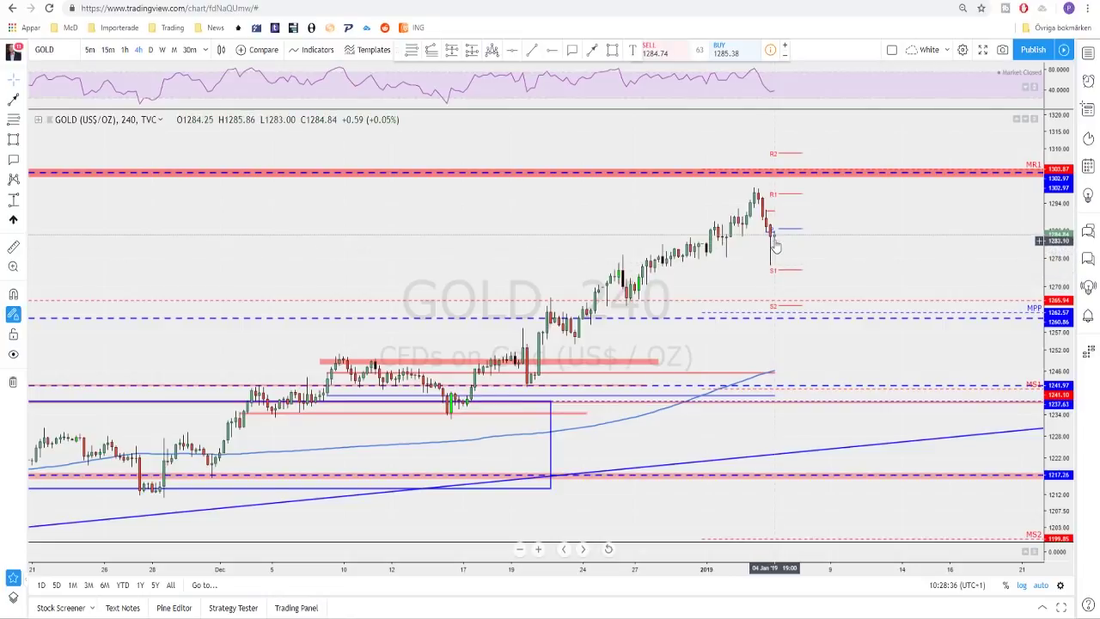
scroll(769, 238, up, 3)
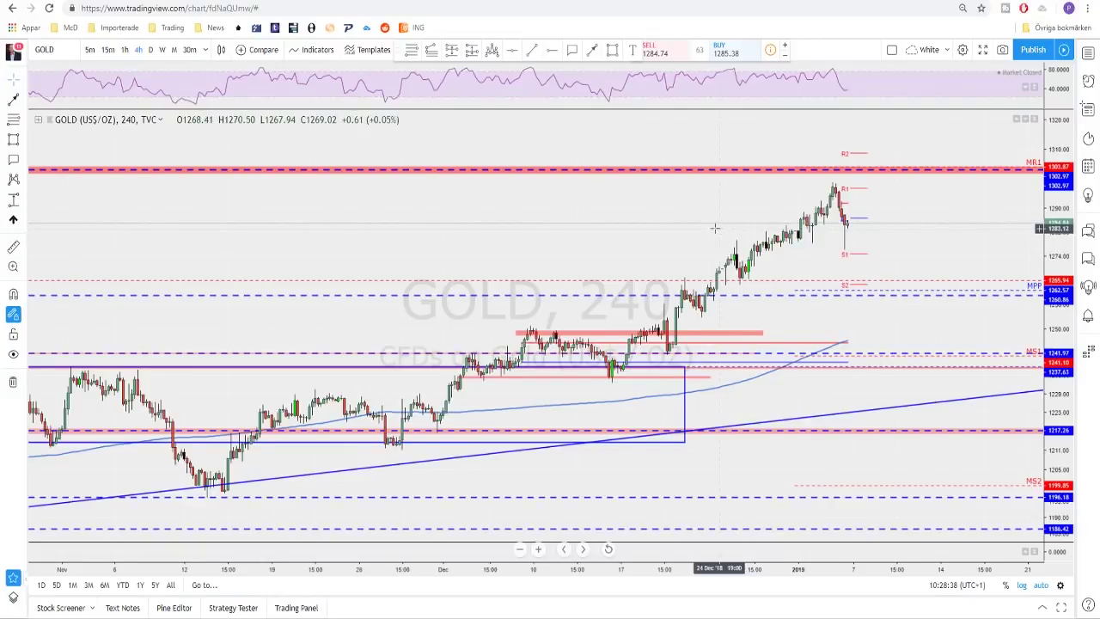
scroll(582, 228, down, 3)
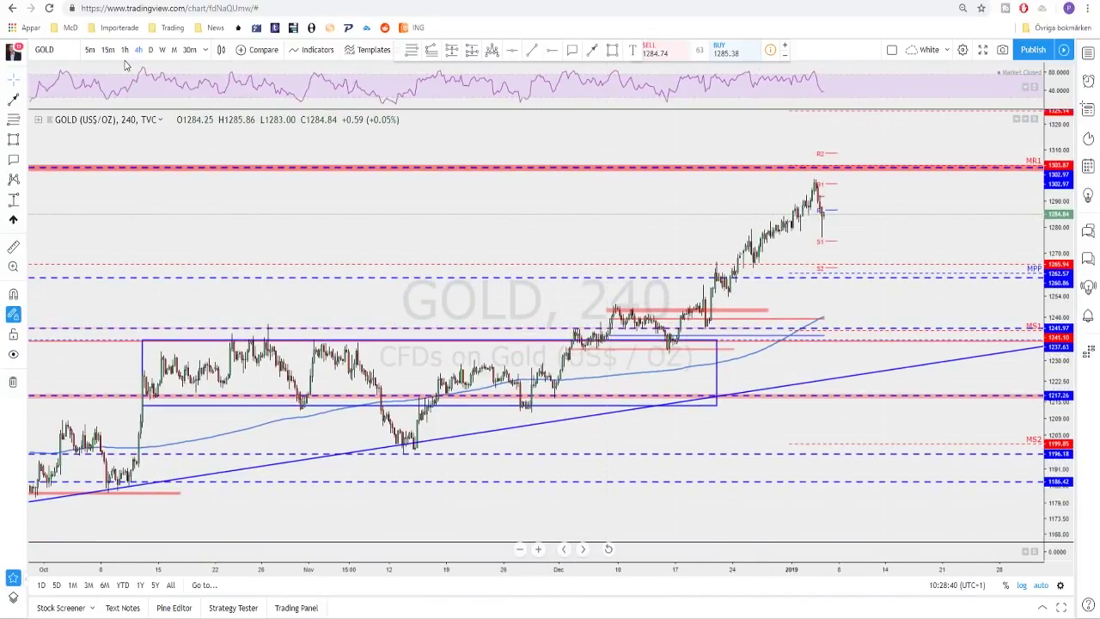
click(150, 50)
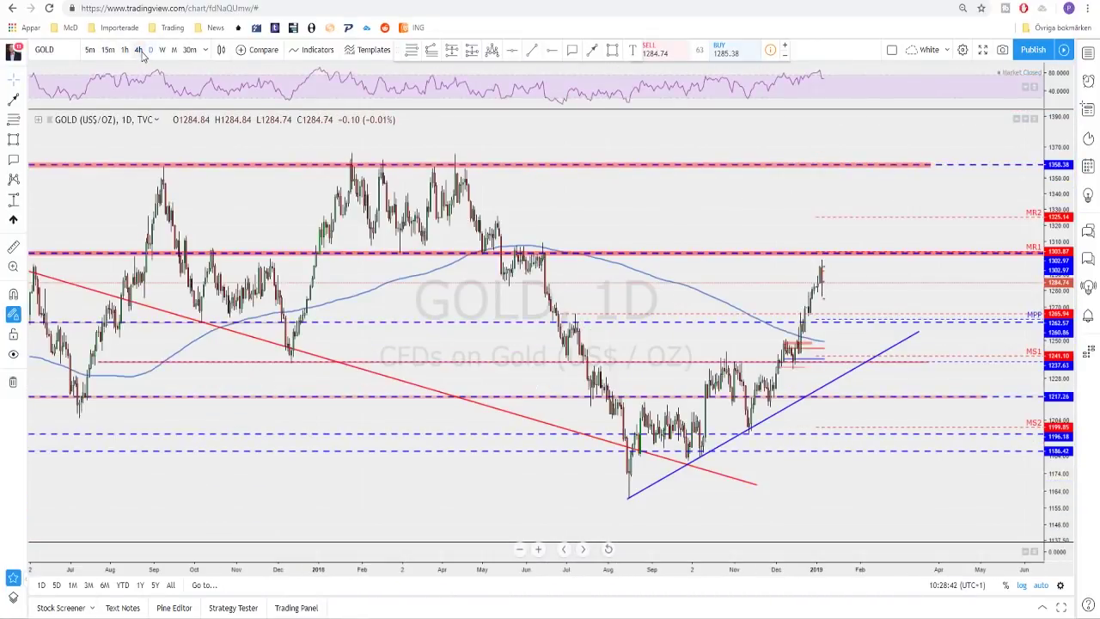
scroll(716, 279, up, 2)
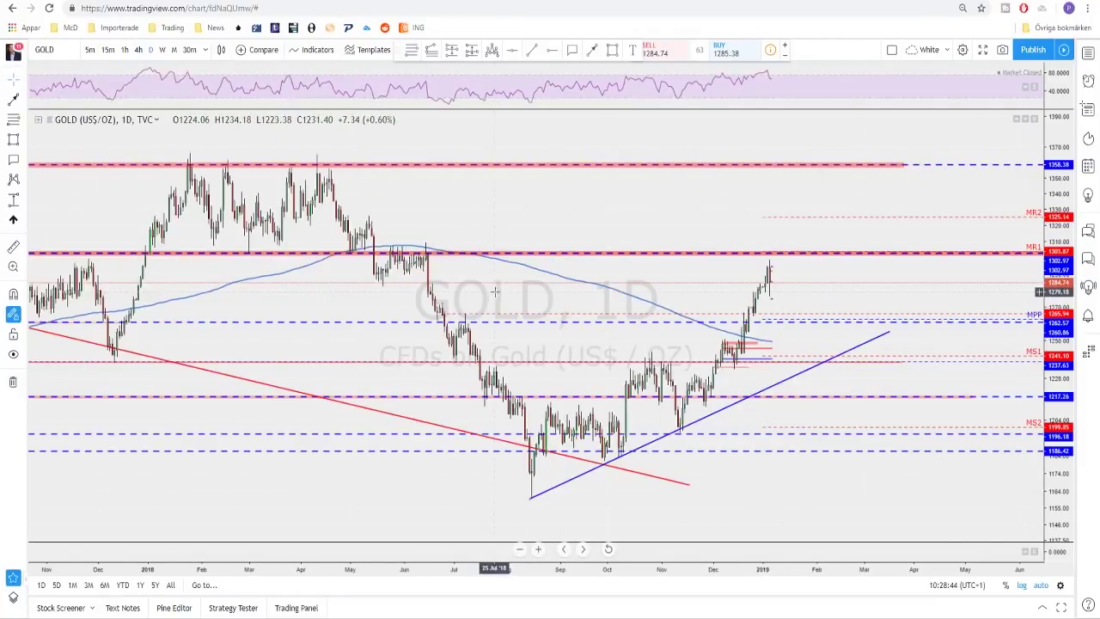
scroll(716, 279, down, 1)
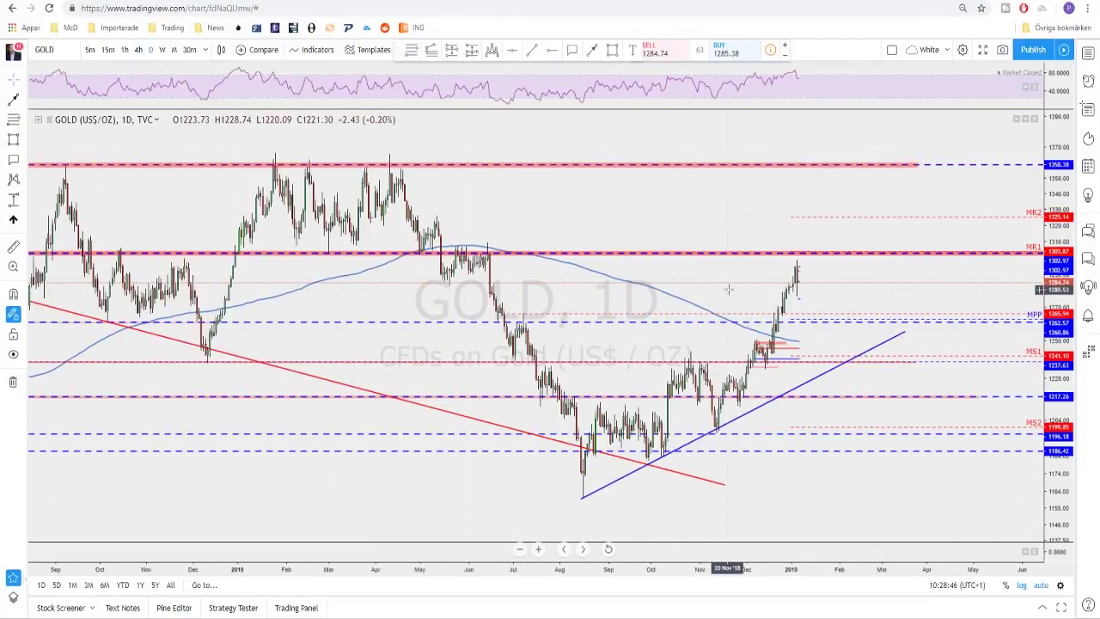
Step: Leave room right of the latest daily Gold bar and anchor a projection arrow there
drag(716, 279, 649, 283)
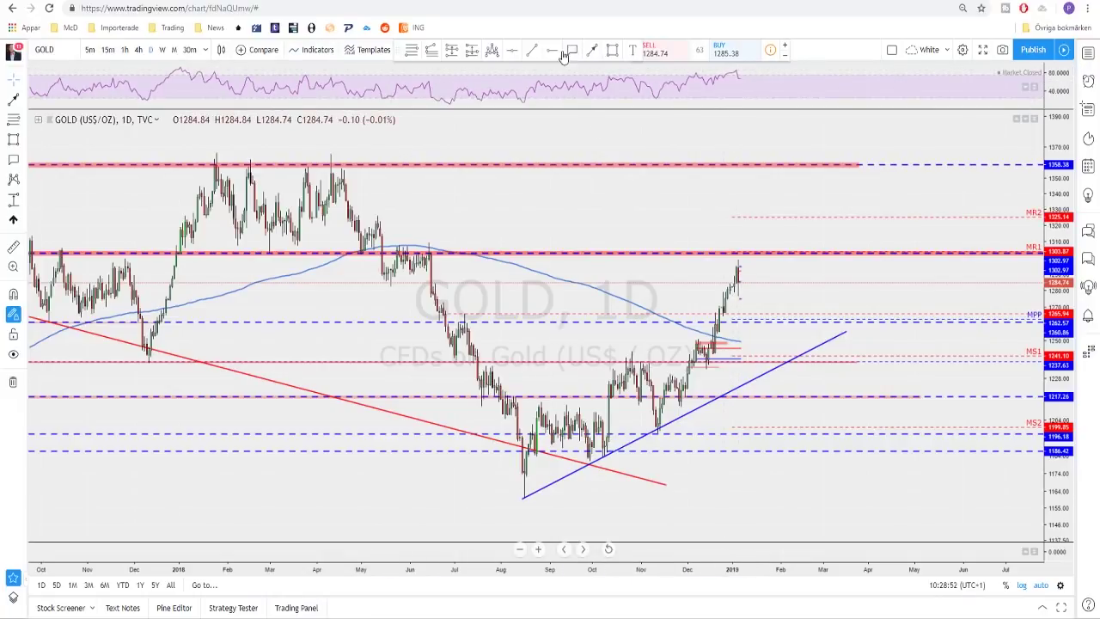
click(592, 50)
click(738, 266)
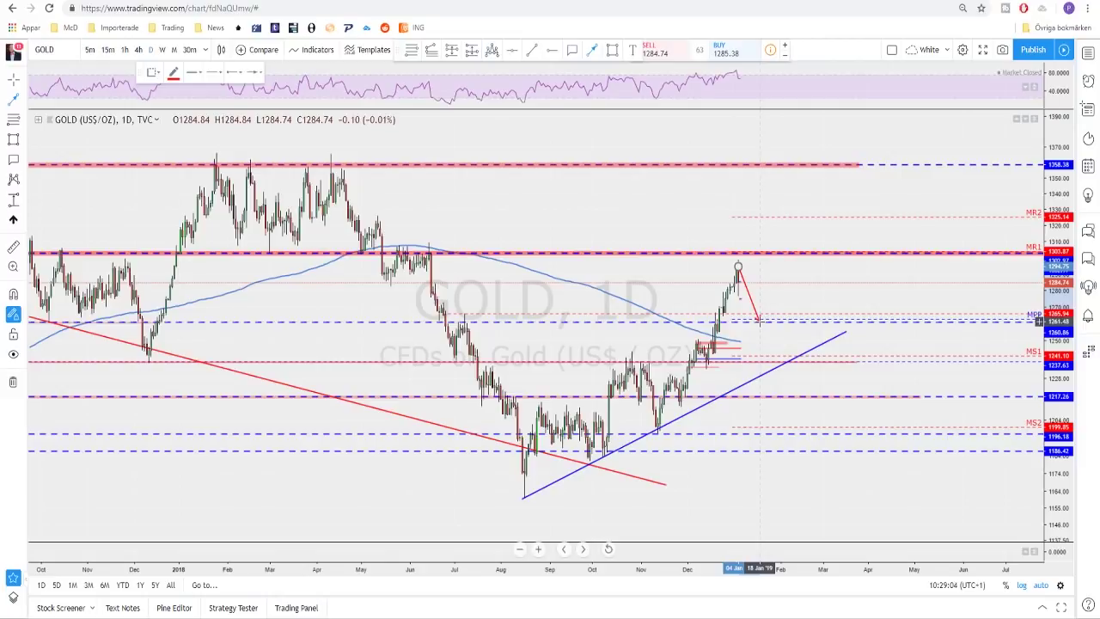
scroll(765, 310, down, 3)
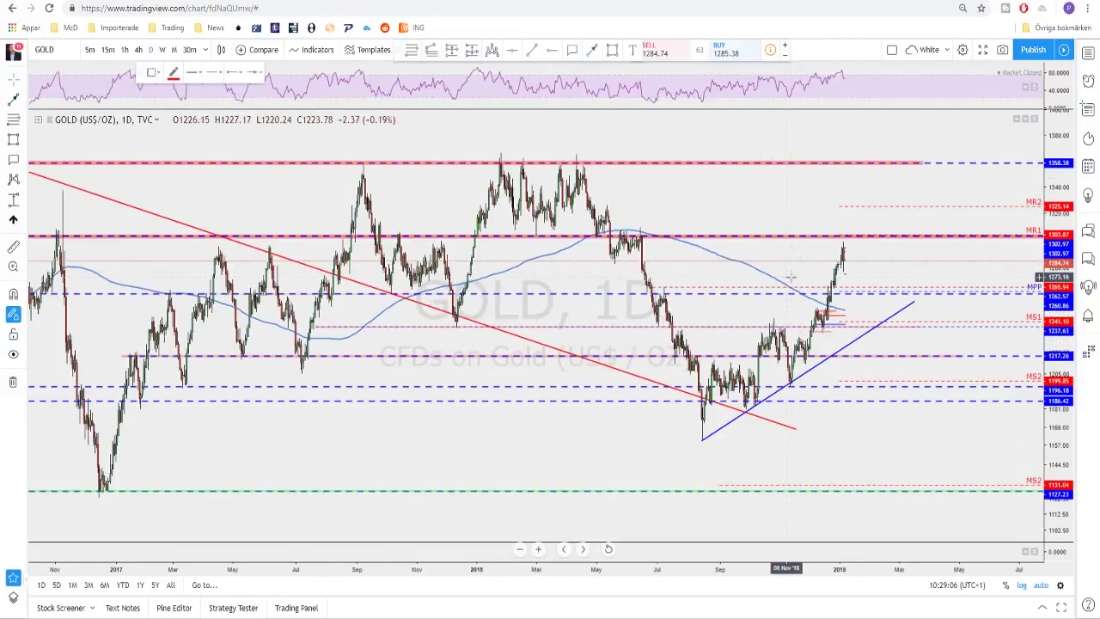
scroll(794, 275, up, 1)
Step: Switch Gold to 4-hour bars and zoom around the recent rally toward upper resistance
click(137, 50)
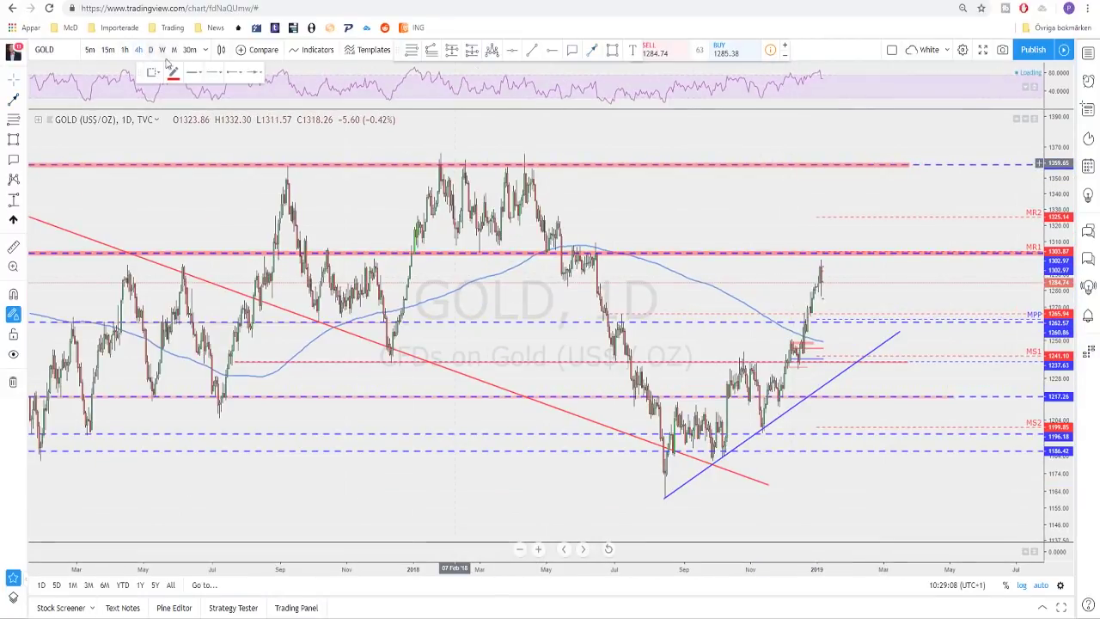
scroll(776, 228, up, 3)
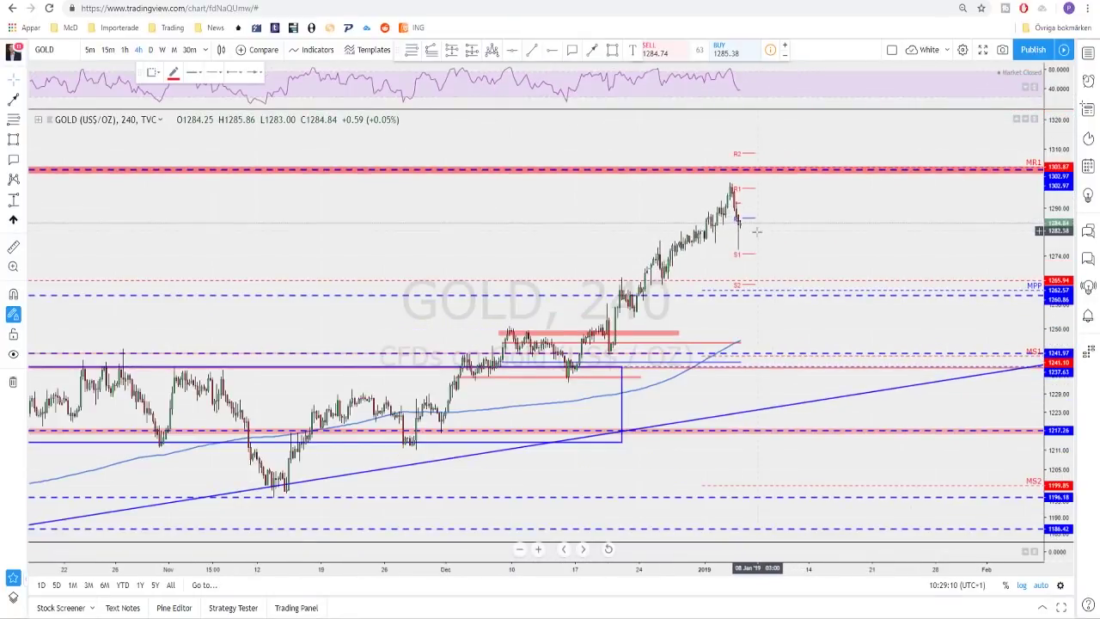
scroll(757, 232, up, 2)
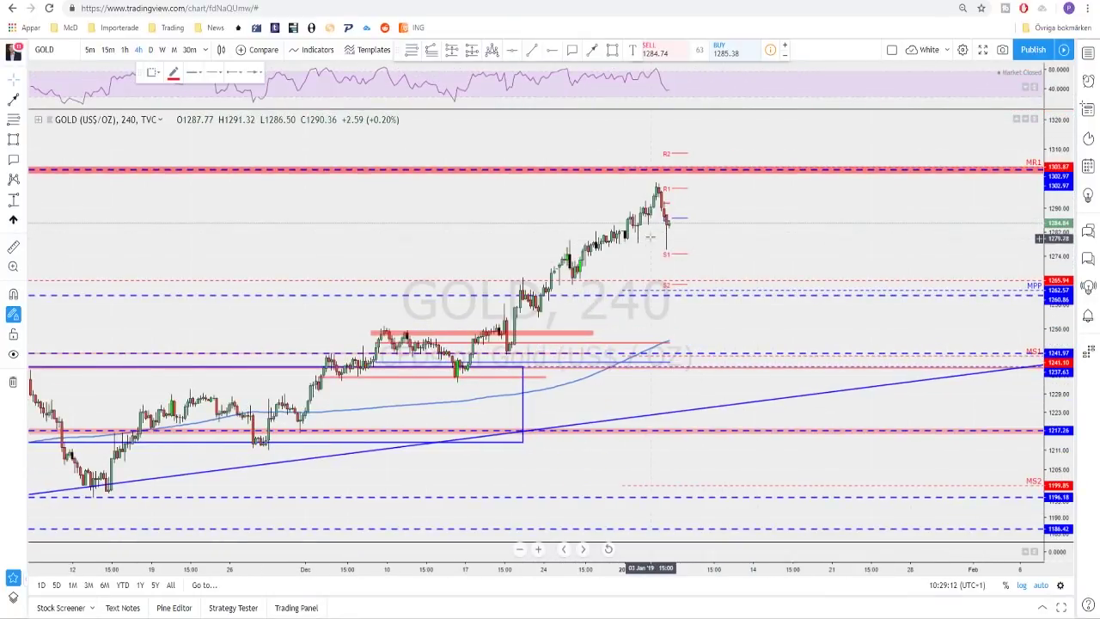
scroll(642, 231, down, 1)
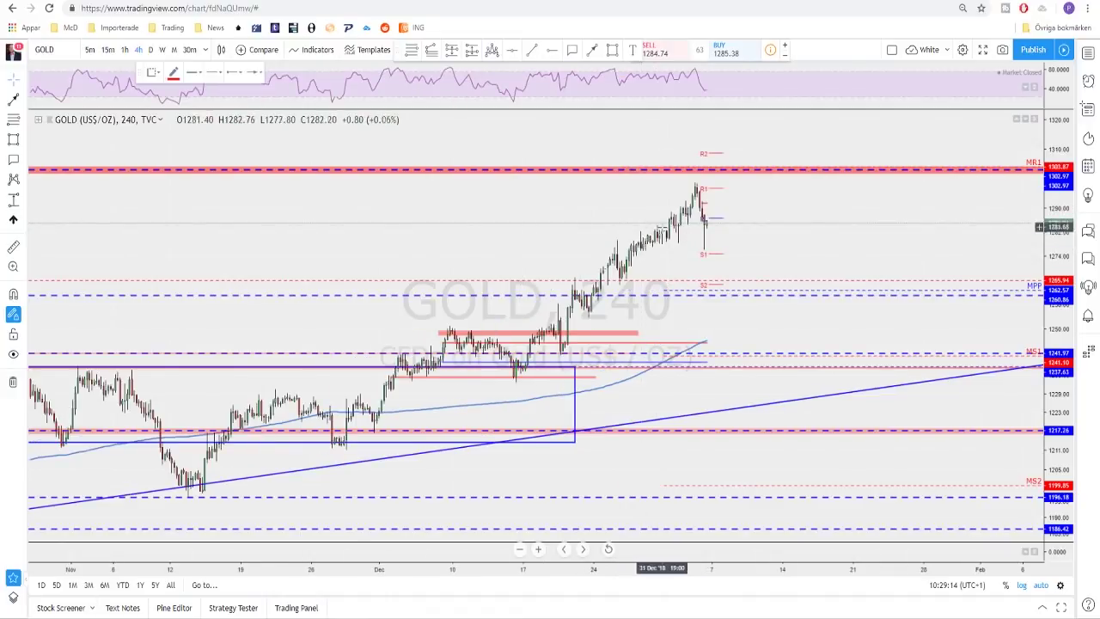
scroll(756, 215, down, 3)
scroll(756, 215, down, 1)
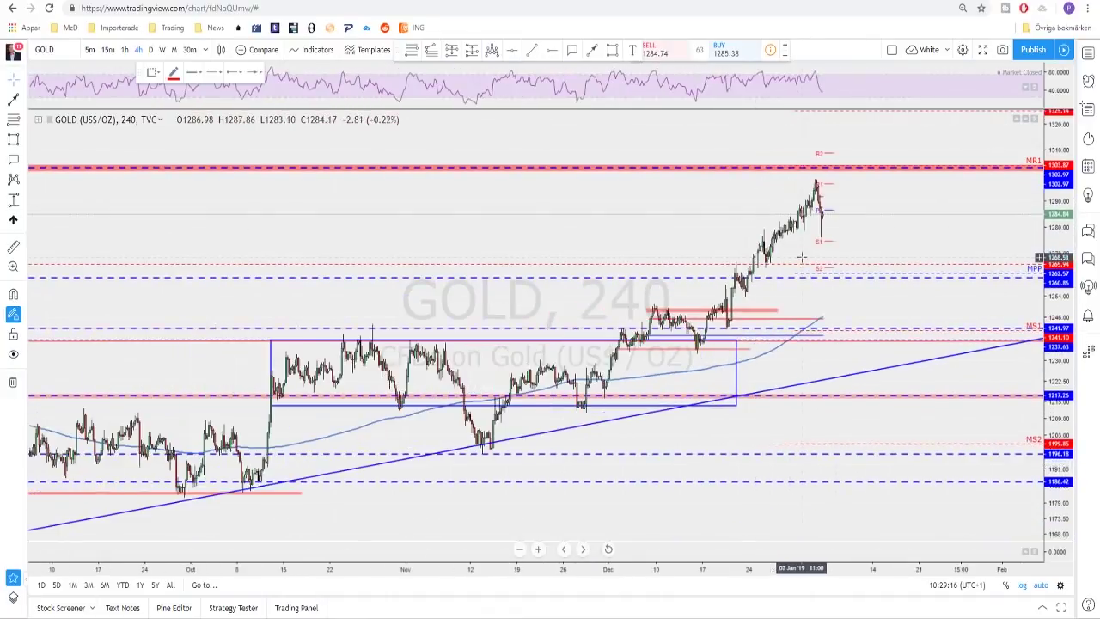
scroll(753, 291, down, 1)
scroll(764, 286, right, 1)
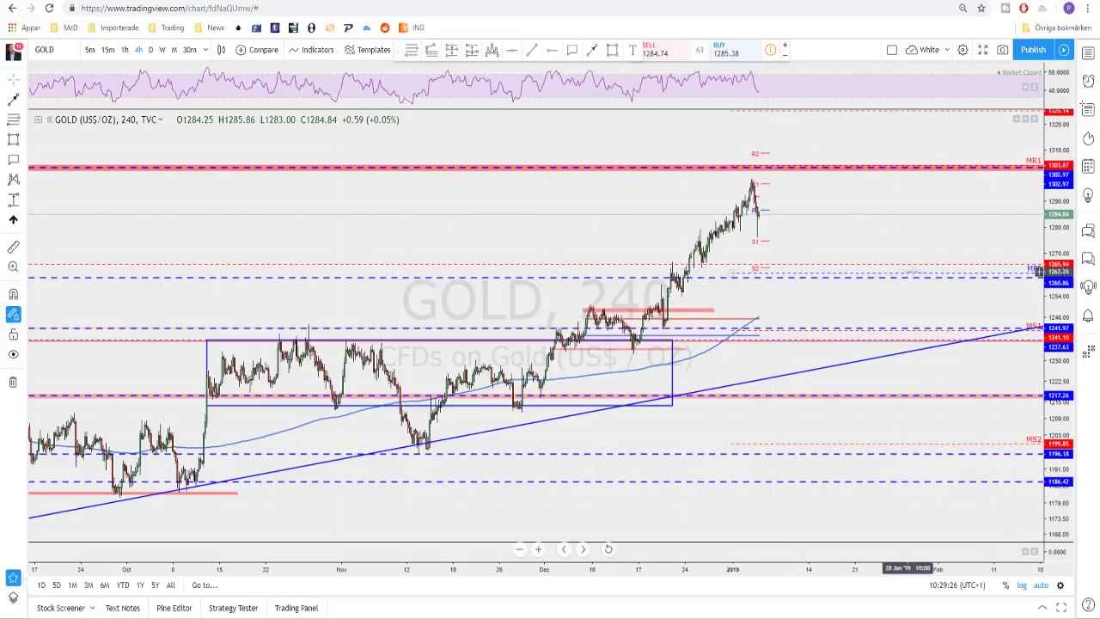
Step: Zoom out the 4-hour Gold chart and pick the arrow tool for a projection toward 1262.57 MPP
scroll(764, 256, down, 3)
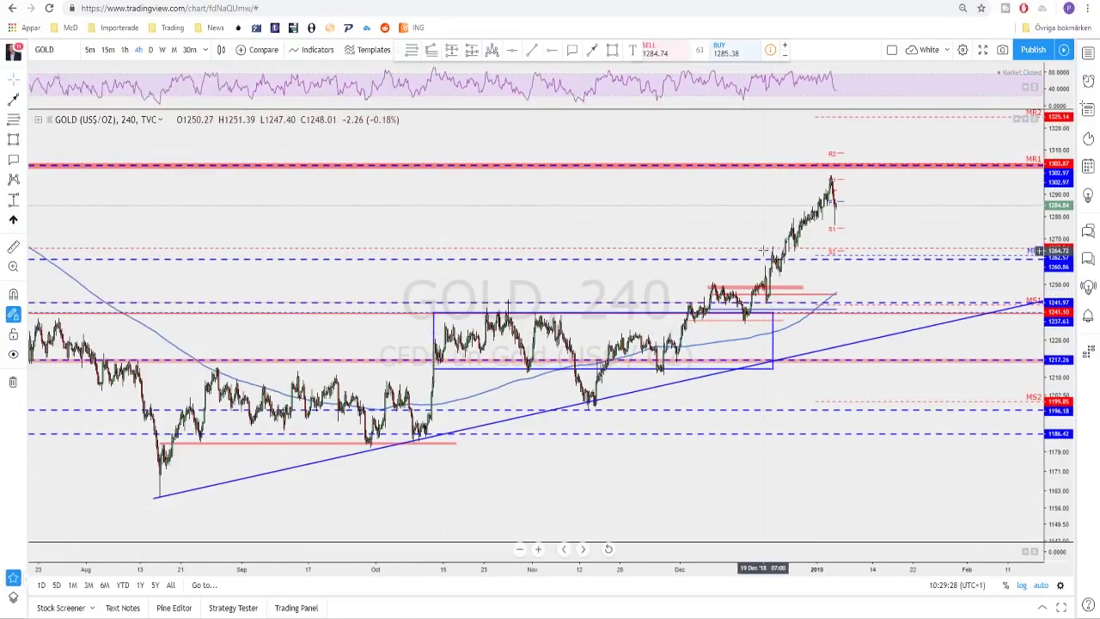
scroll(764, 256, down, 5)
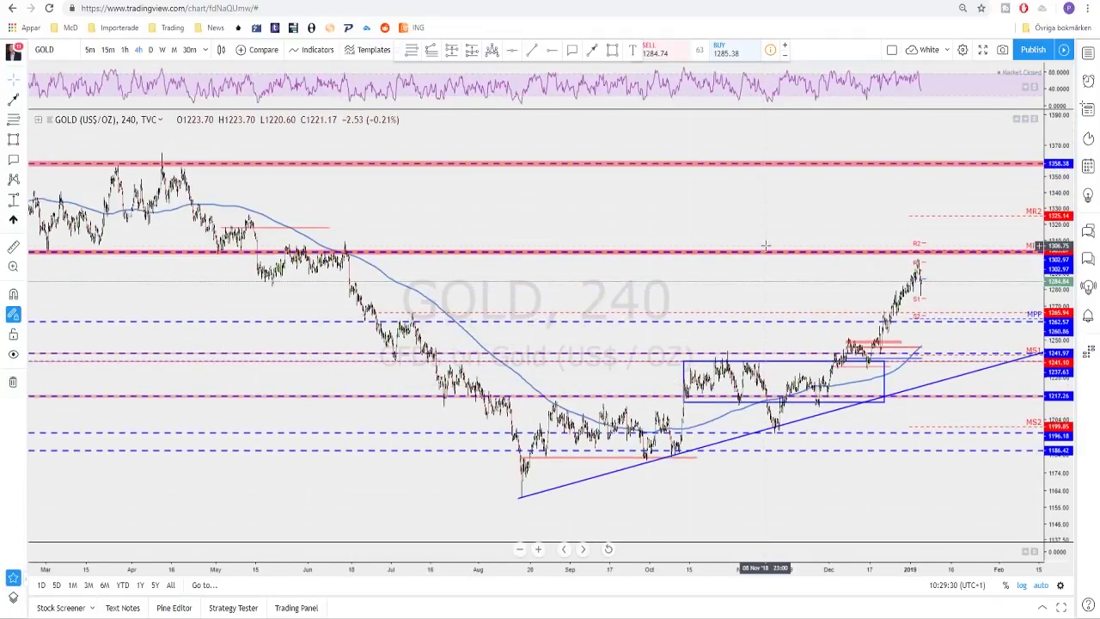
scroll(754, 249, down, 2)
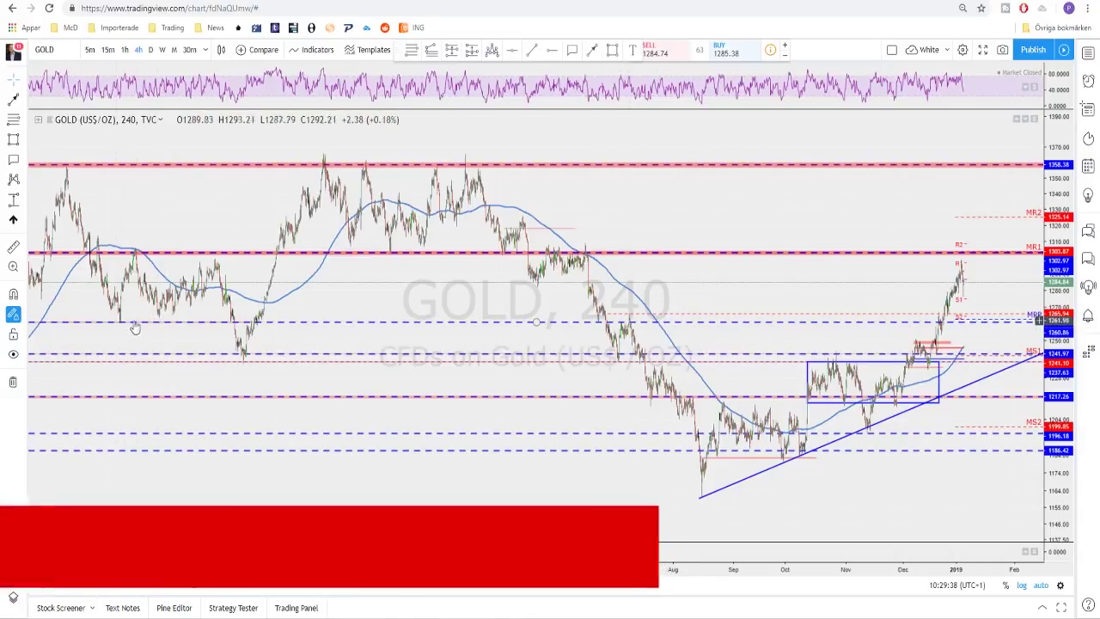
scroll(140, 328, down, 1)
scroll(137, 328, down, 1)
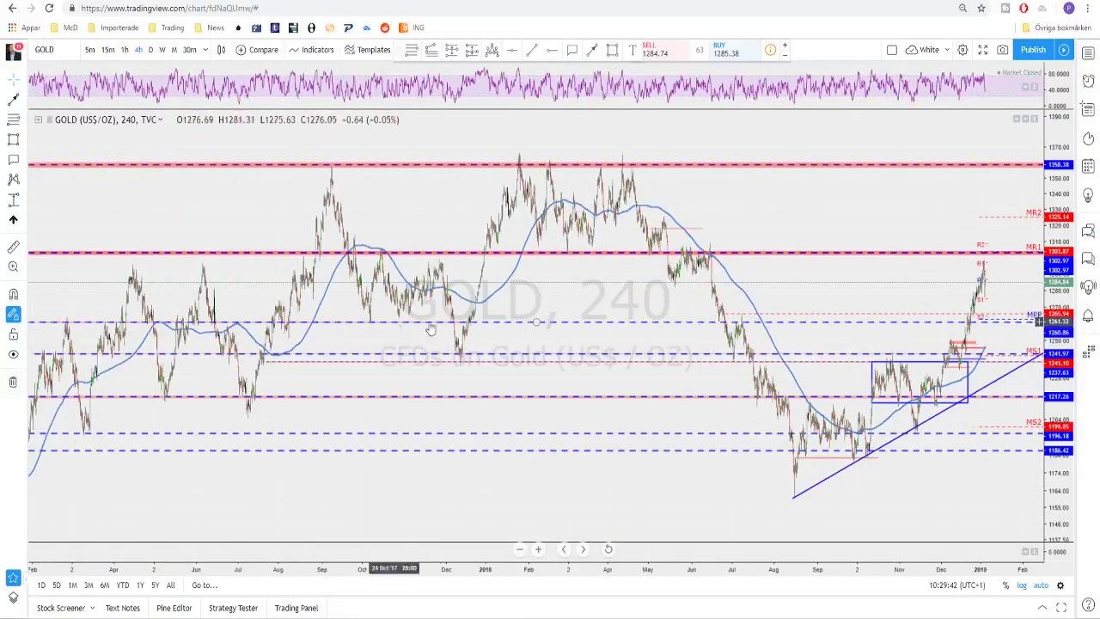
scroll(481, 325, up, 2)
scroll(496, 327, up, 4)
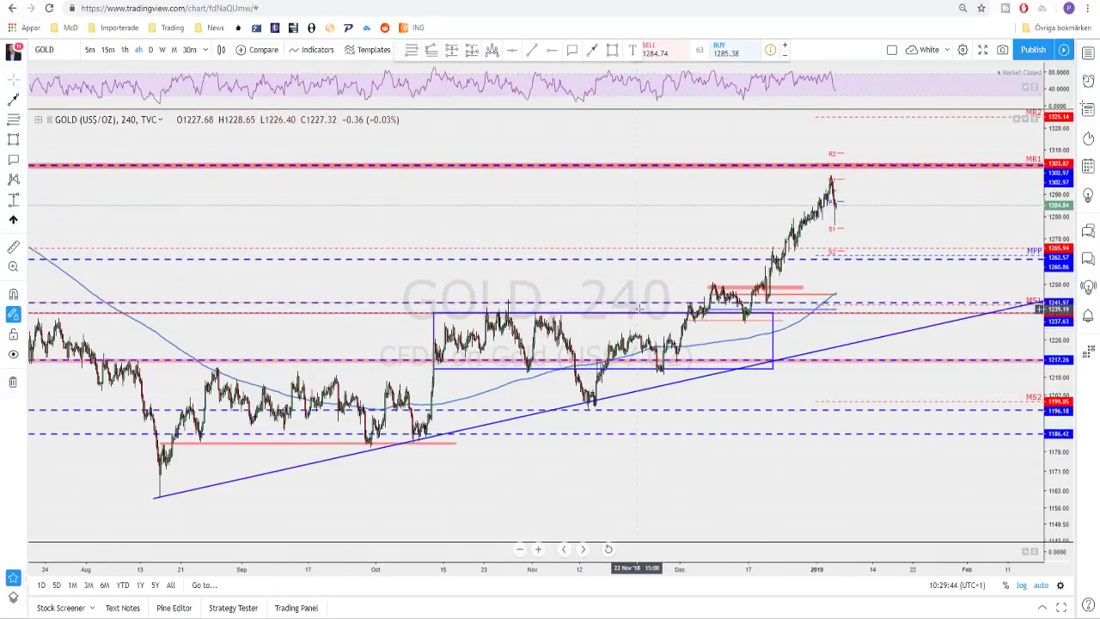
click(593, 52)
Step: Draw a red arrow on Gold from the latest high down to the MPP pivot, then back up
click(811, 201)
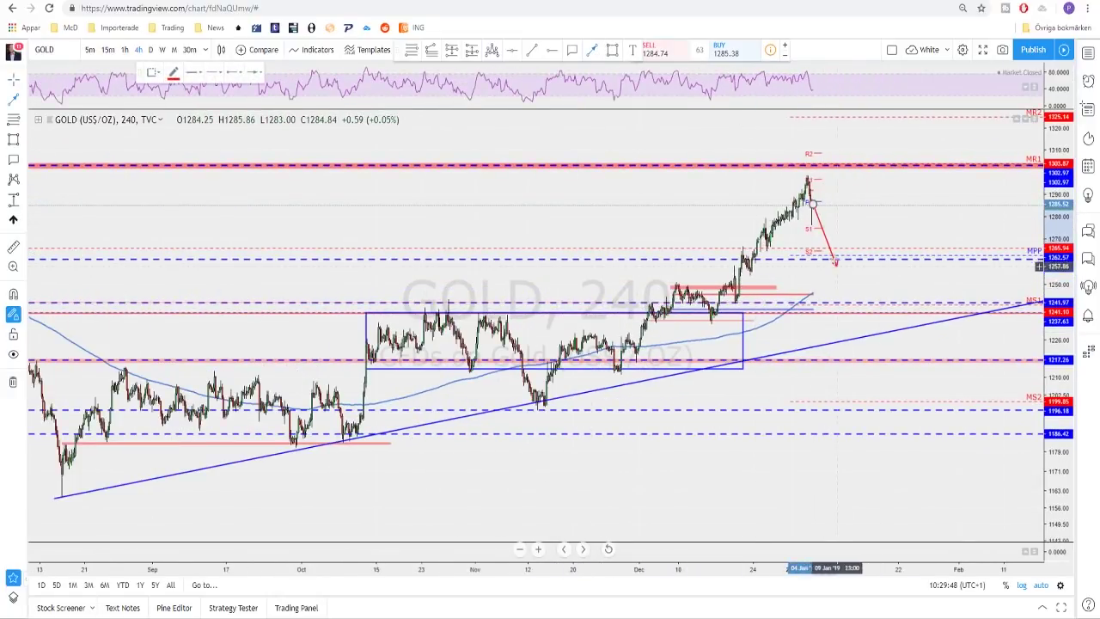
click(831, 256)
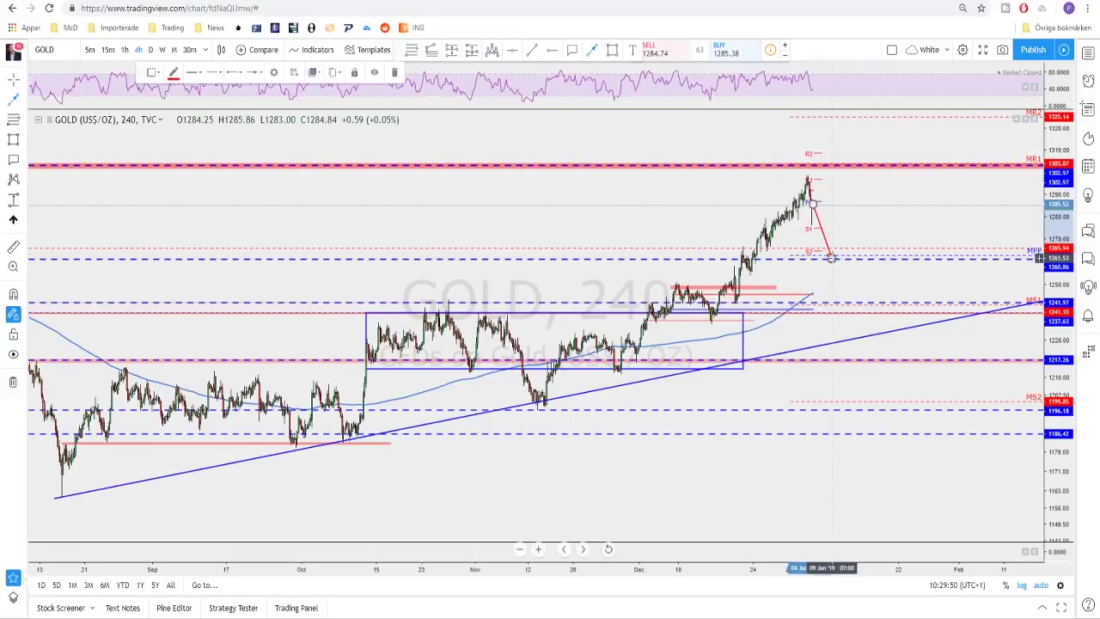
double_click(854, 187)
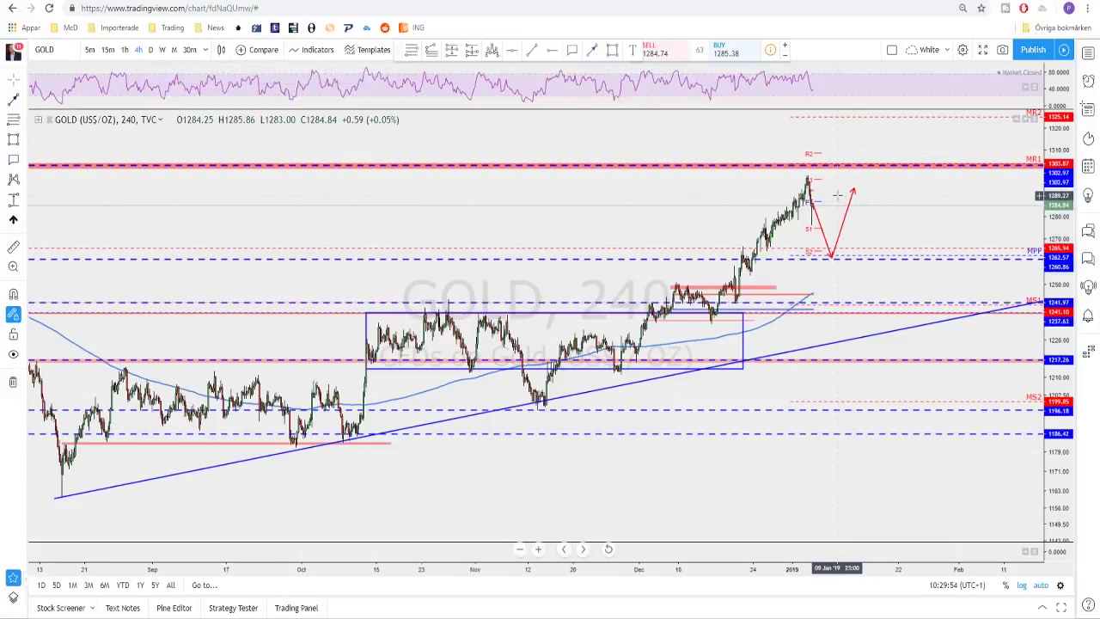
Step: Switch the chart to the US Oil (USOIL) symbol
scroll(854, 186, down, 2)
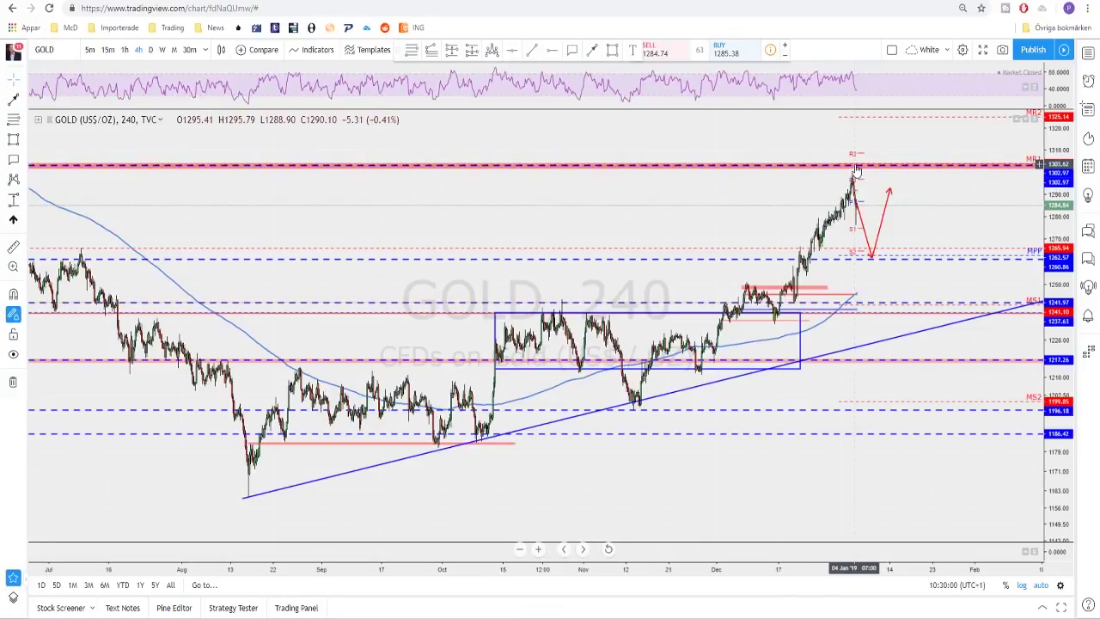
scroll(854, 172, down, 3)
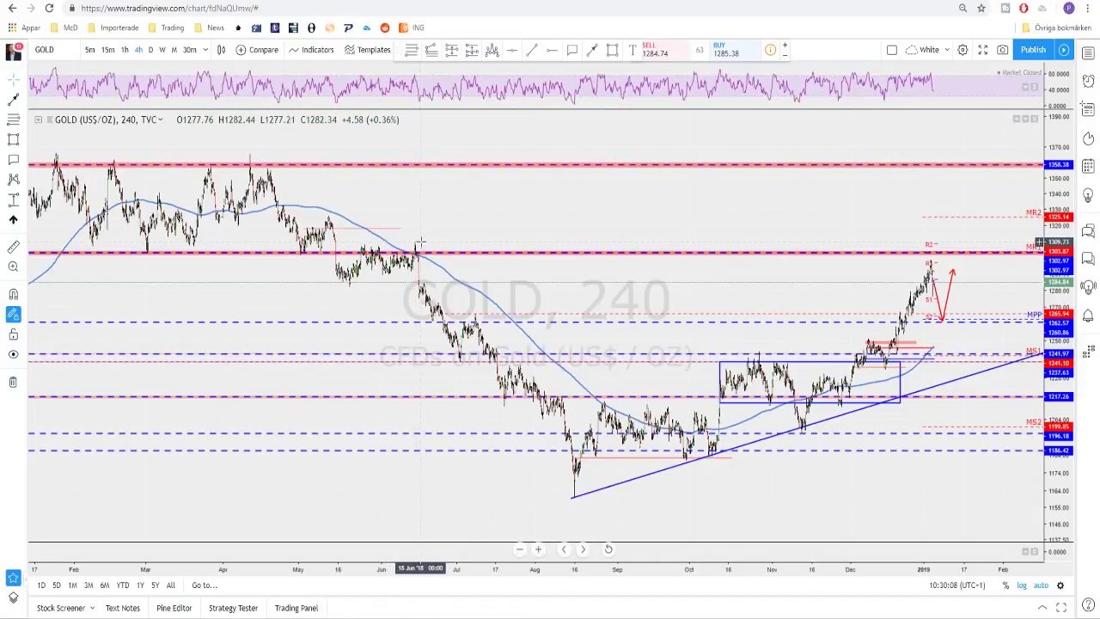
scroll(545, 263, up, 5)
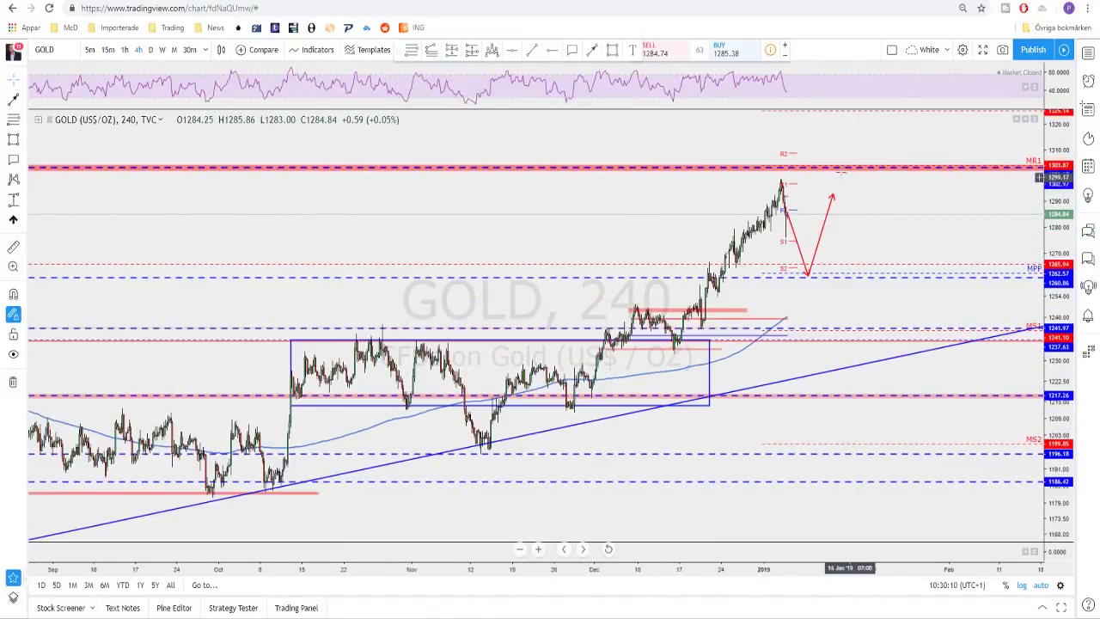
scroll(787, 189, up, 1)
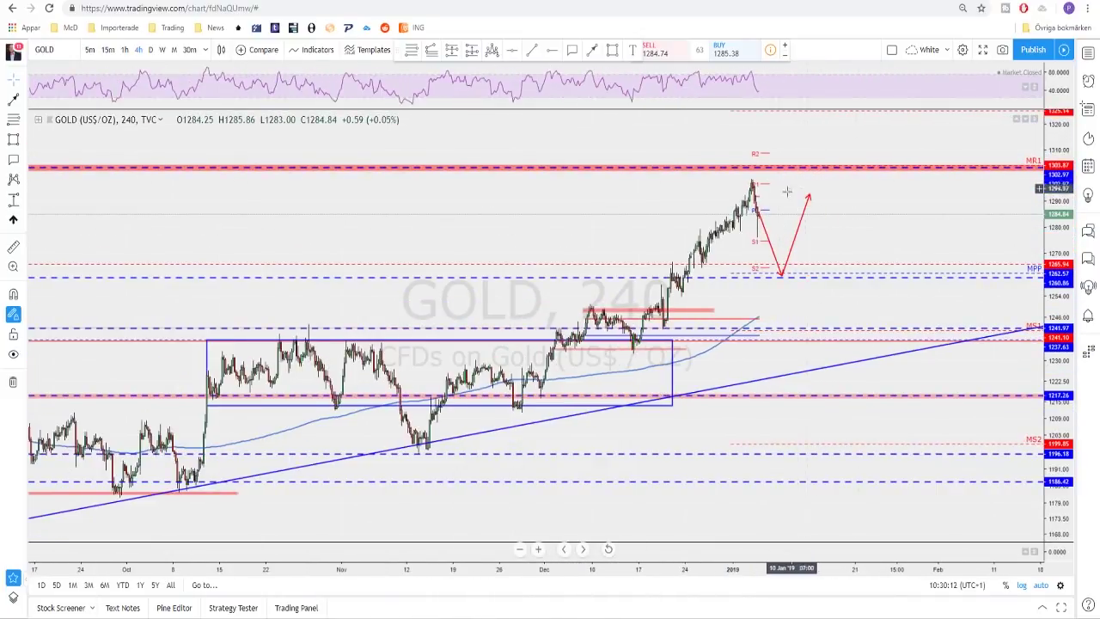
scroll(777, 196, up, 1)
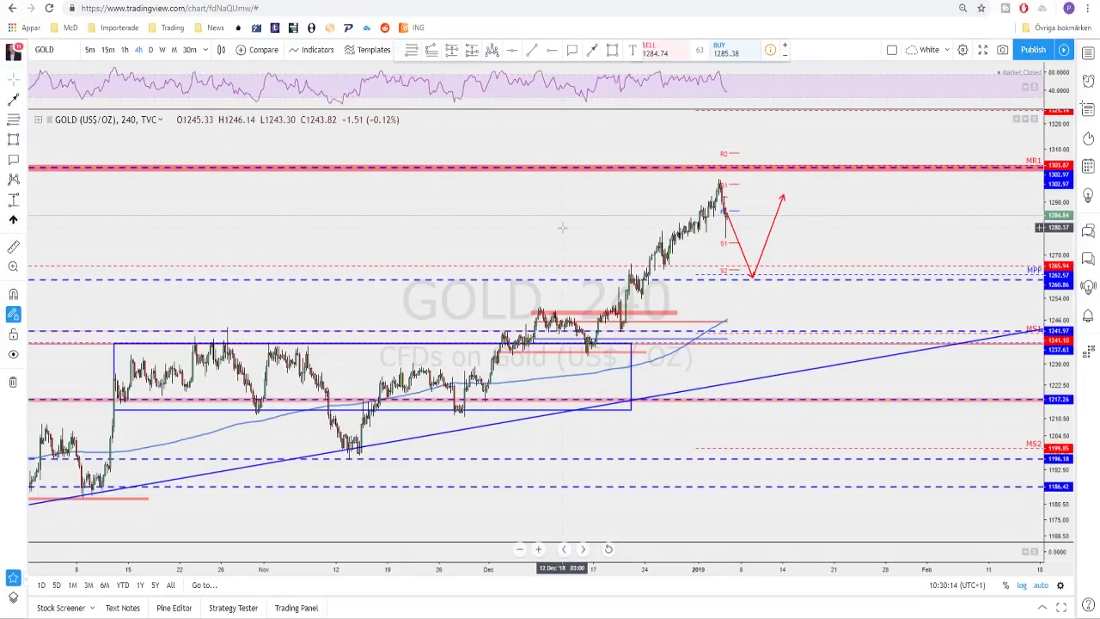
key(space)
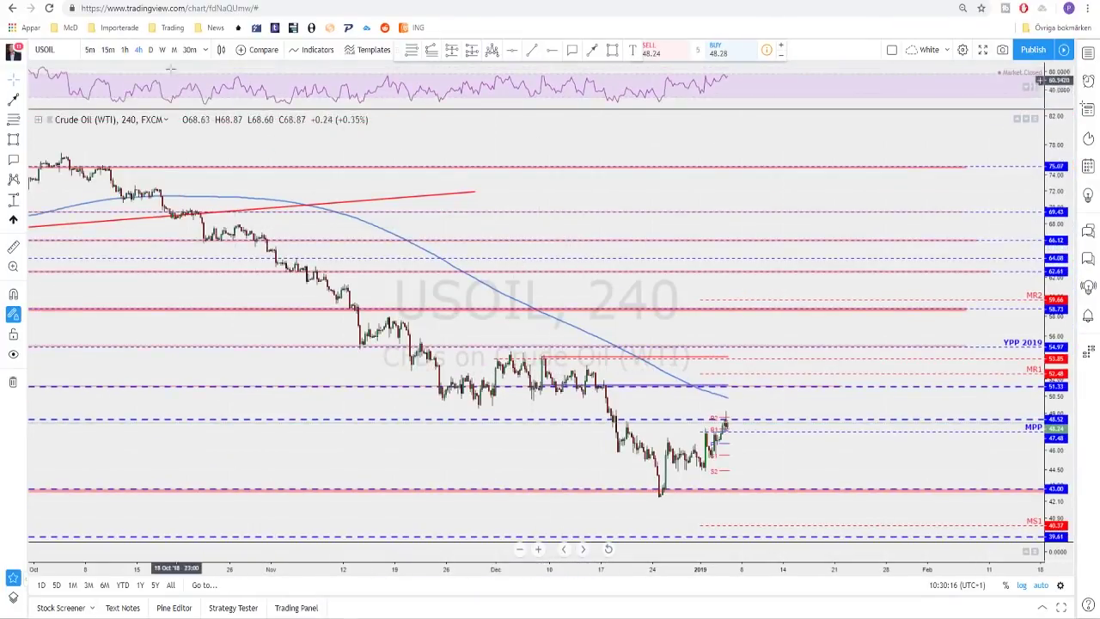
Step: Put US Oil on weekly bars and zoom out to review the recent weekly candles
click(161, 49)
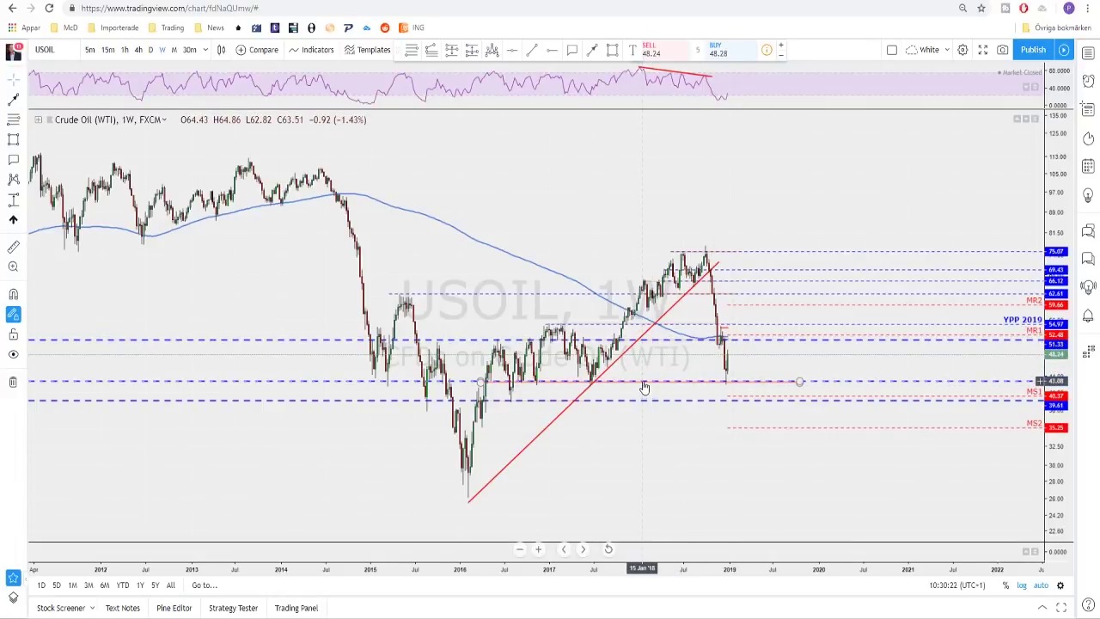
scroll(644, 387, down, 2)
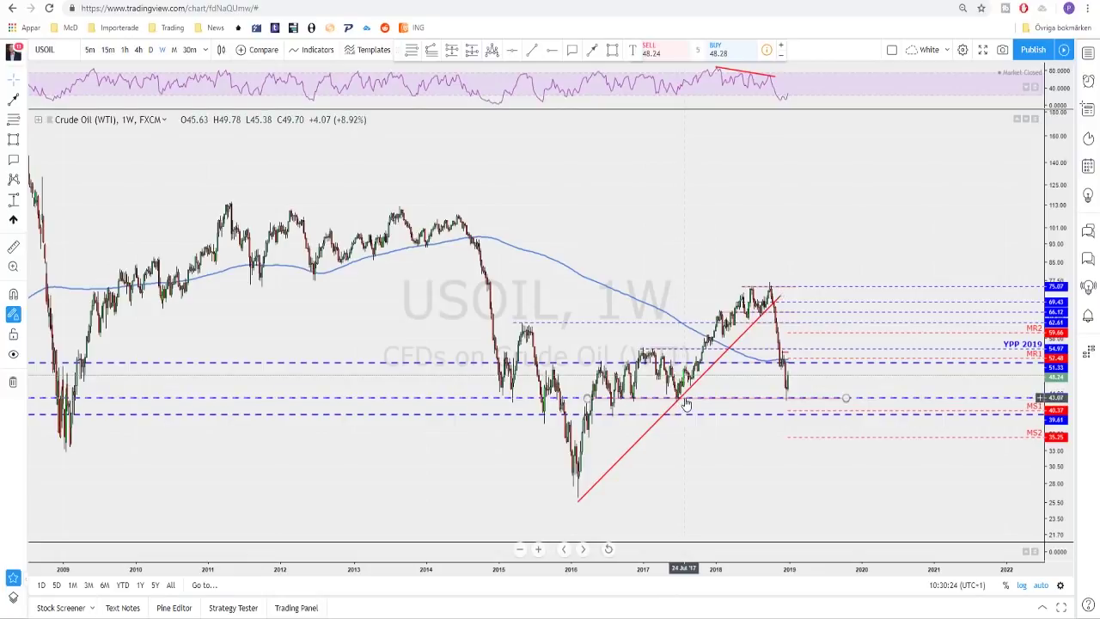
scroll(679, 408, up, 3)
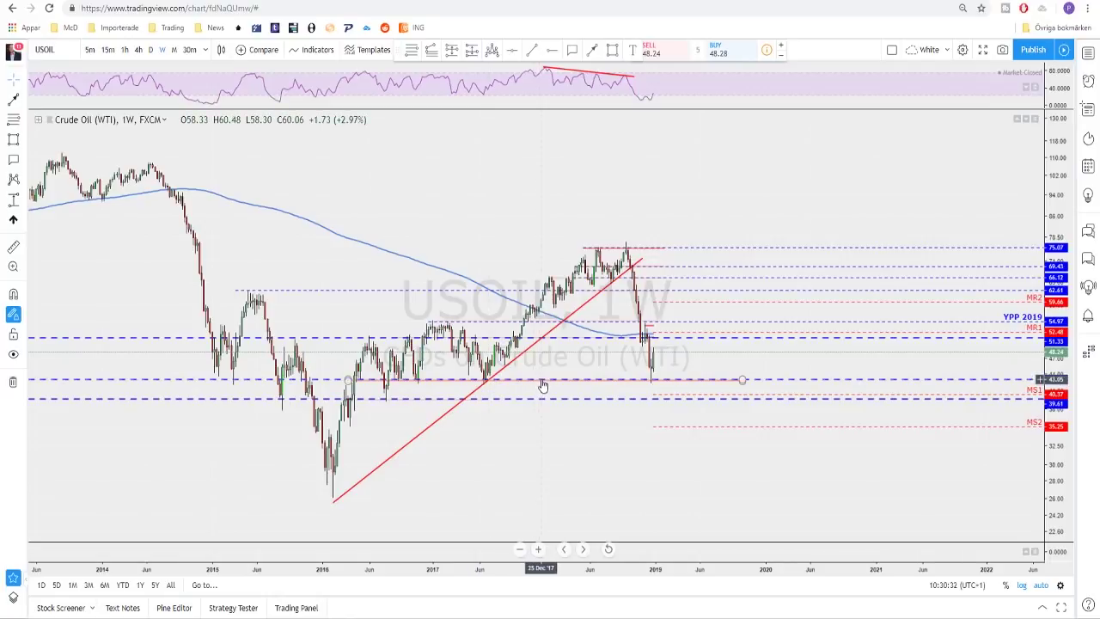
scroll(545, 385, up, 2)
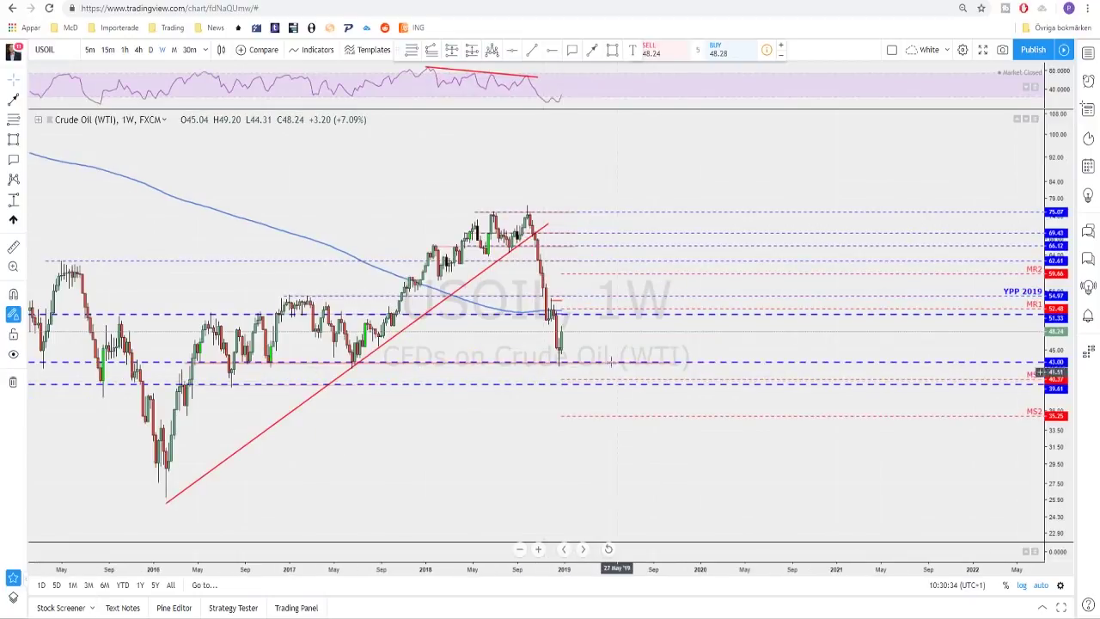
scroll(653, 365, up, 2)
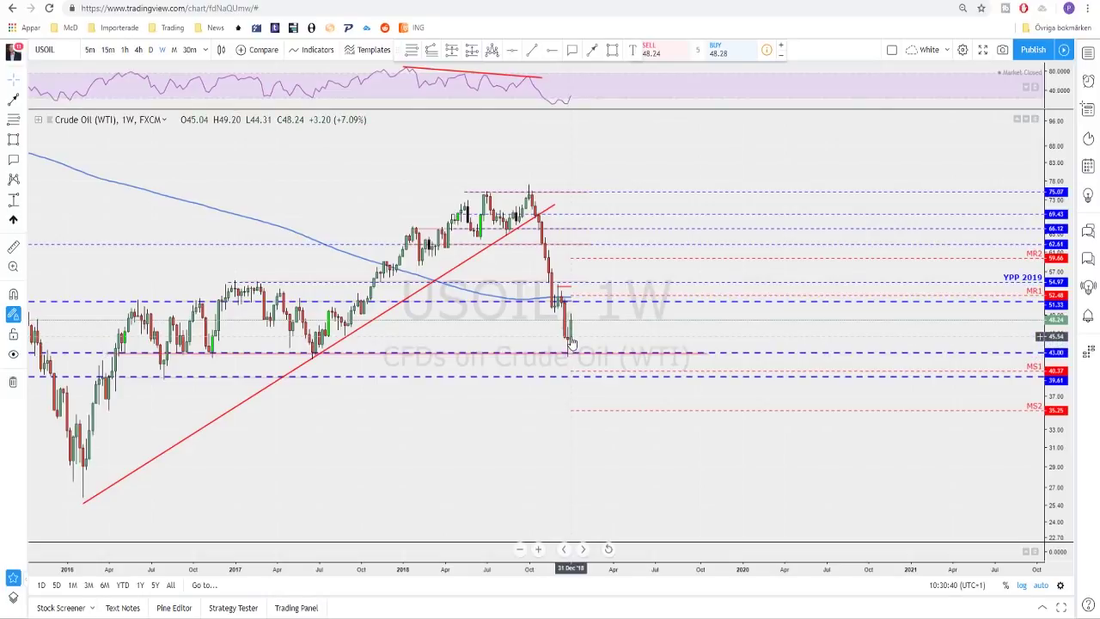
scroll(571, 342, down, 2)
drag(457, 442, 626, 429)
scroll(748, 378, up, 3)
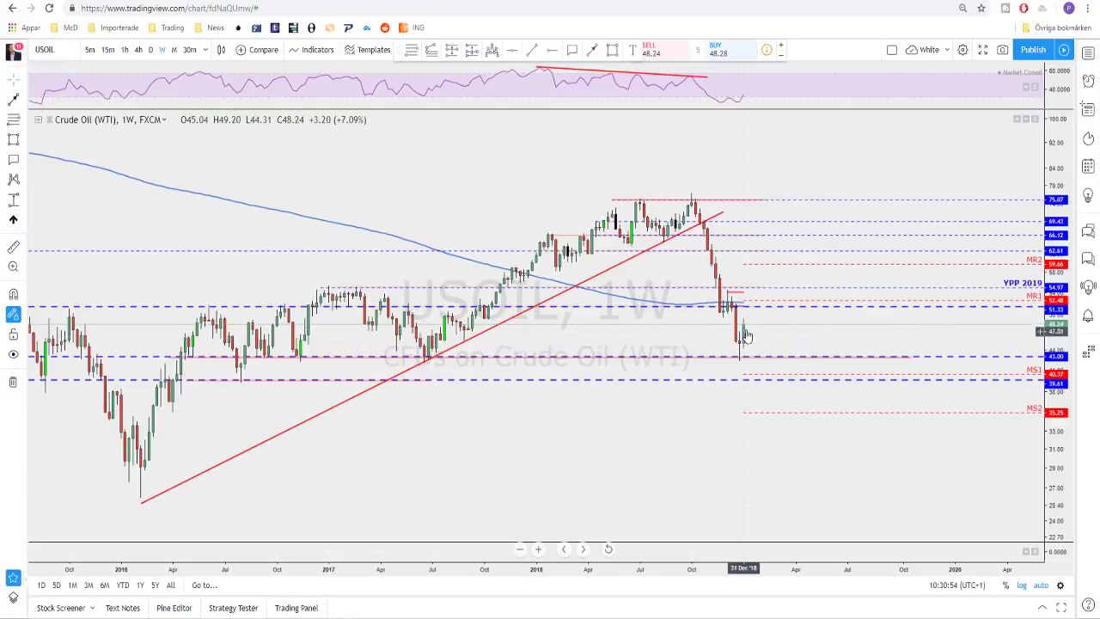
scroll(744, 340, up, 1)
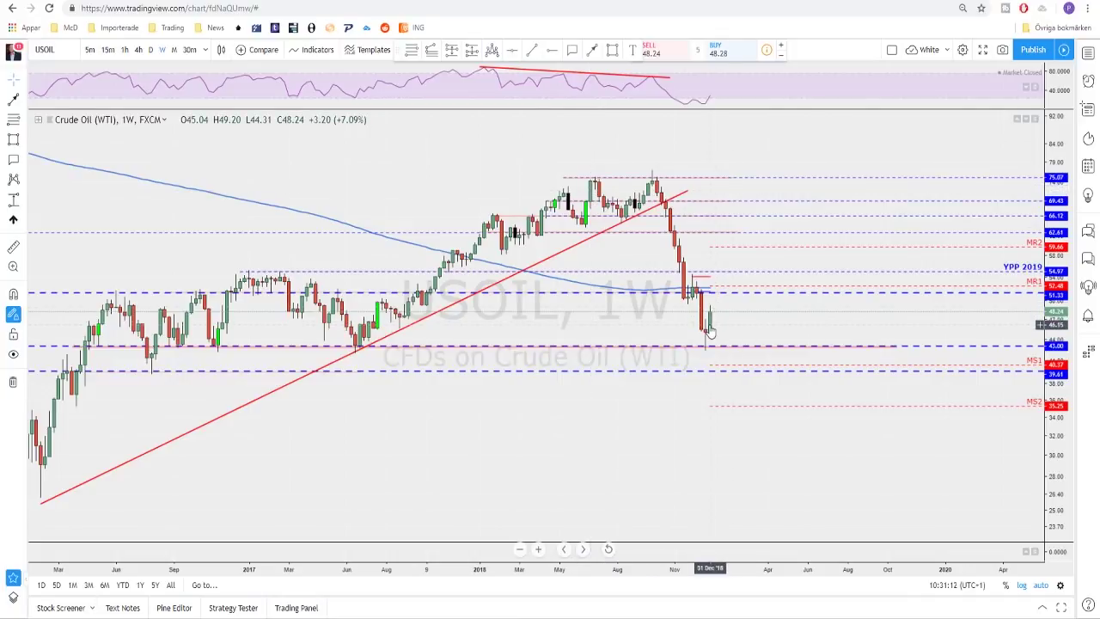
scroll(708, 344, up, 2)
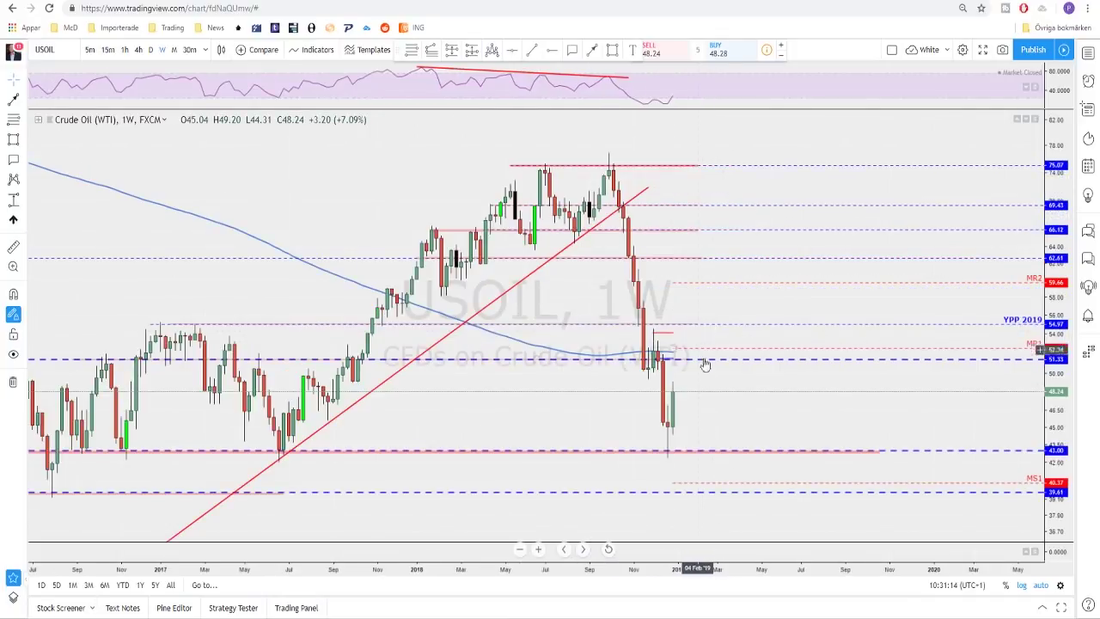
Step: Adjust the weekly view, then move US Oil to daily candles
drag(686, 405, 703, 404)
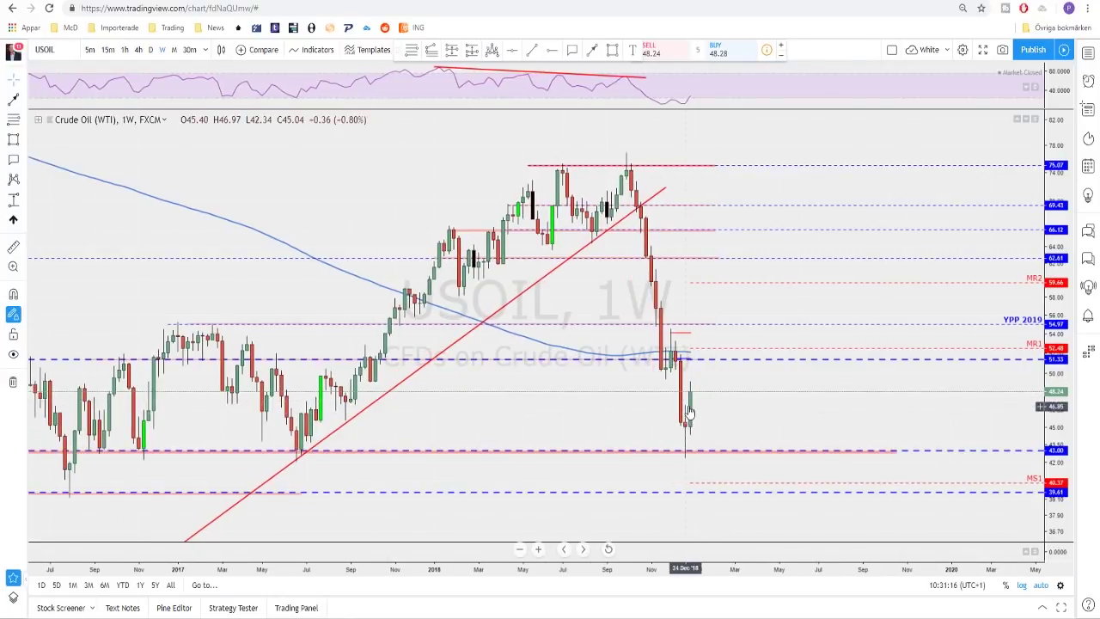
scroll(695, 410, down, 2)
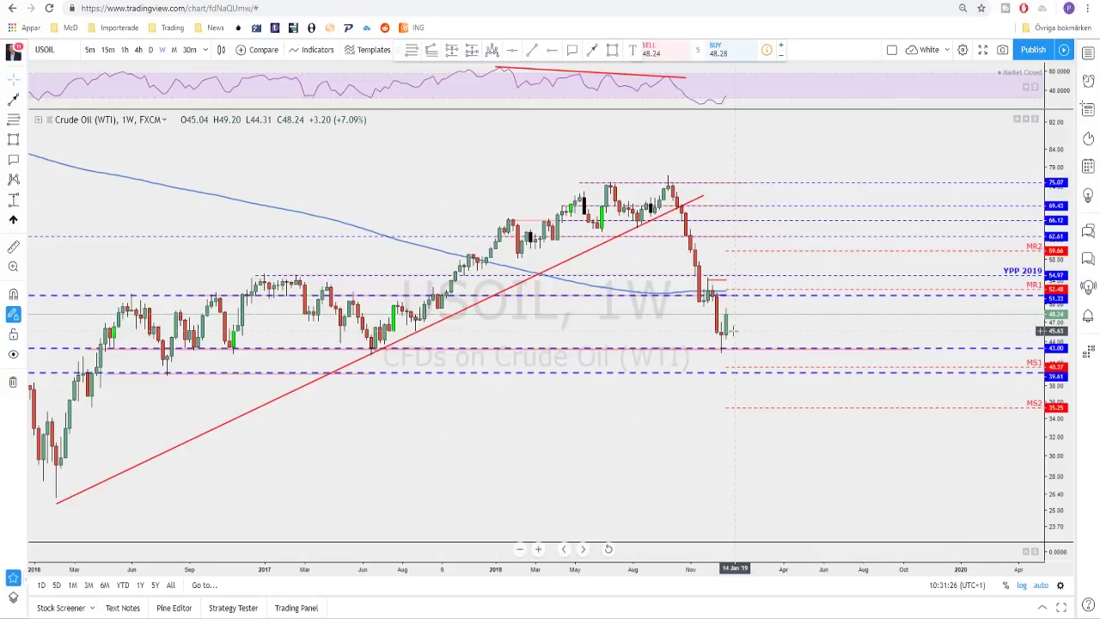
scroll(705, 364, down, 1)
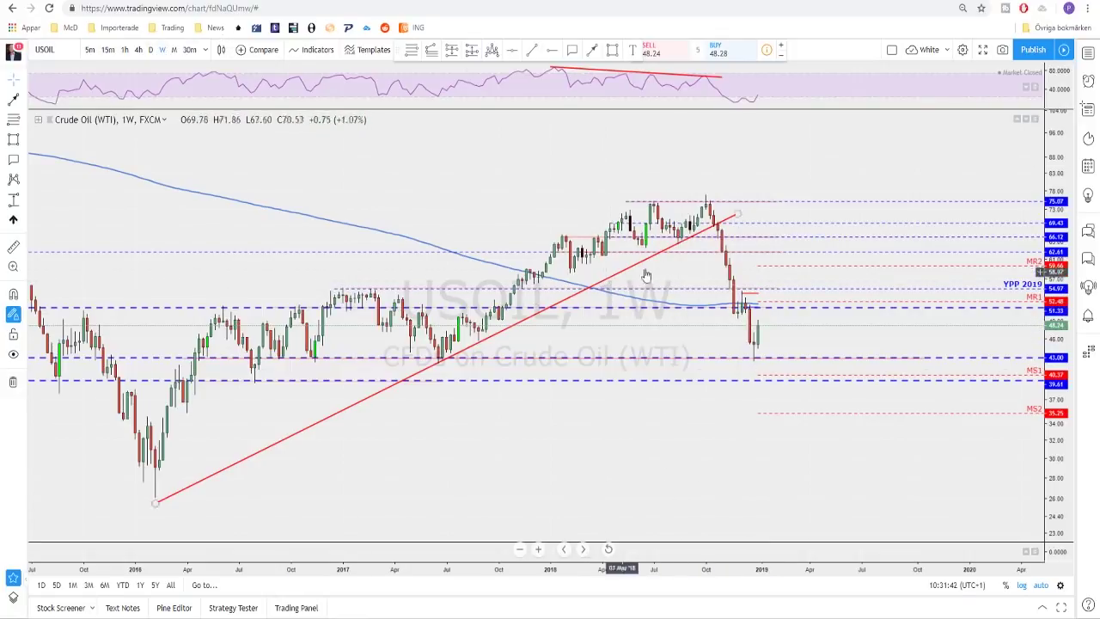
scroll(716, 388, down, 1)
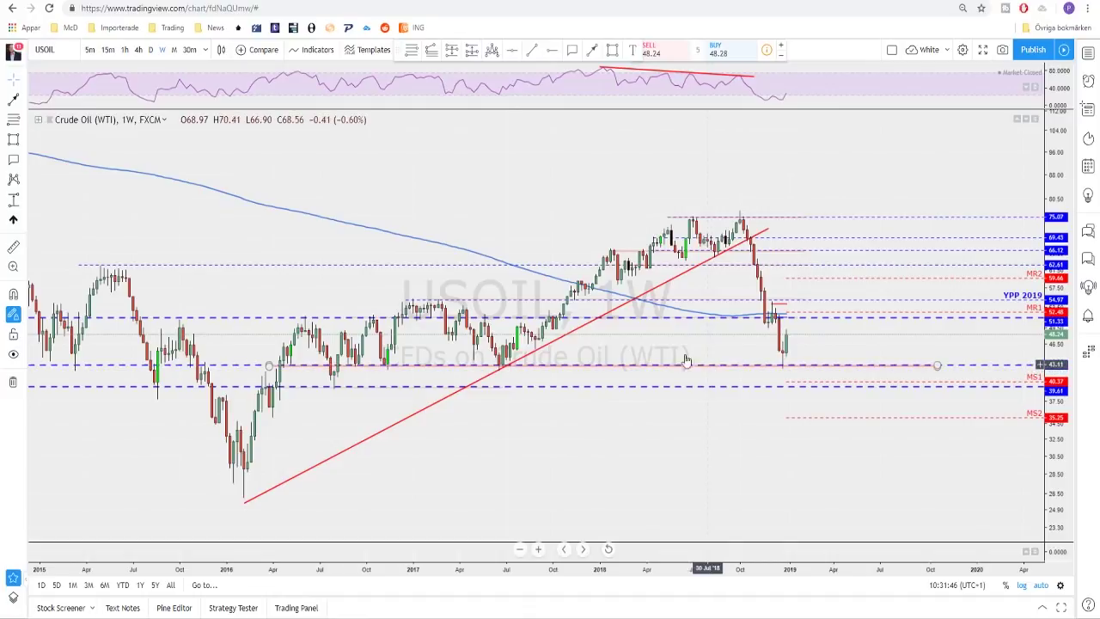
click(152, 50)
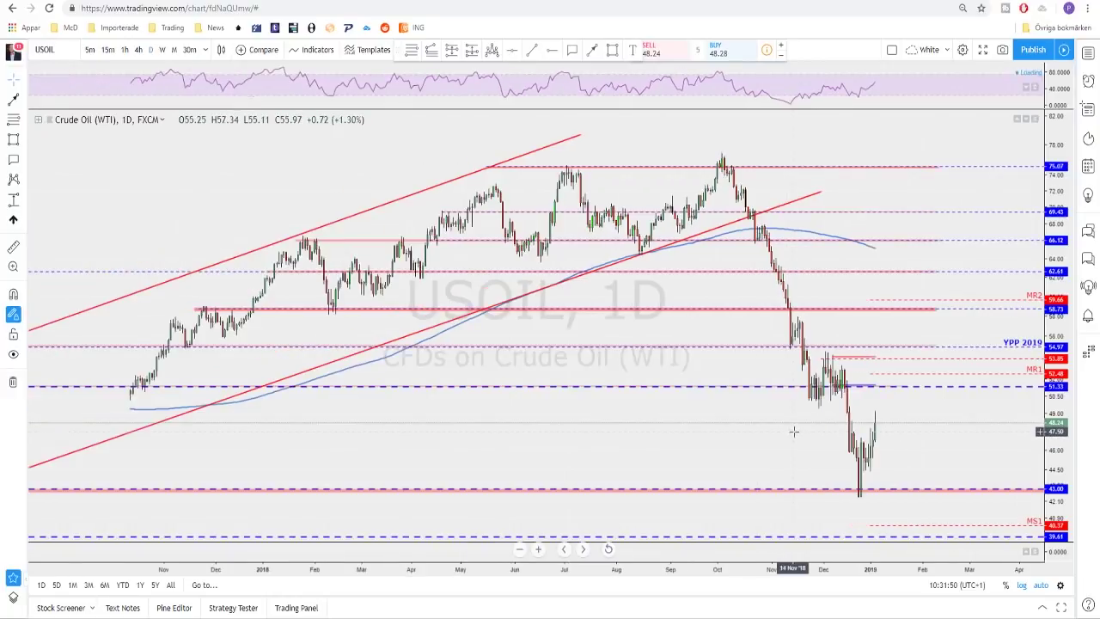
Step: Bring the latest daily US Oil candles back into view
scroll(737, 437, up, 3)
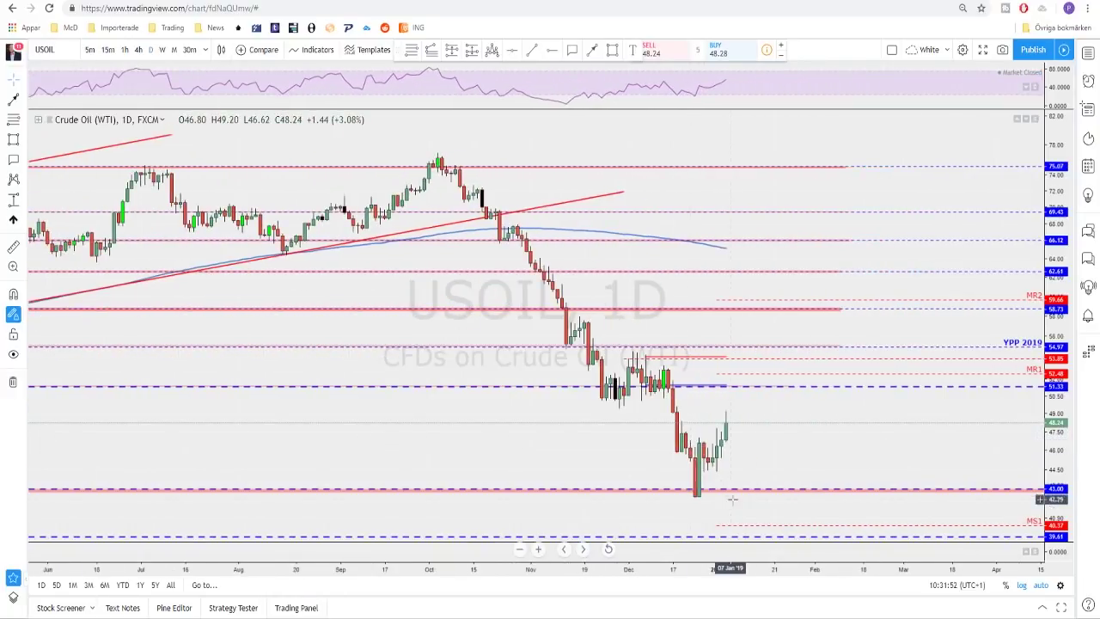
drag(745, 464, 804, 507)
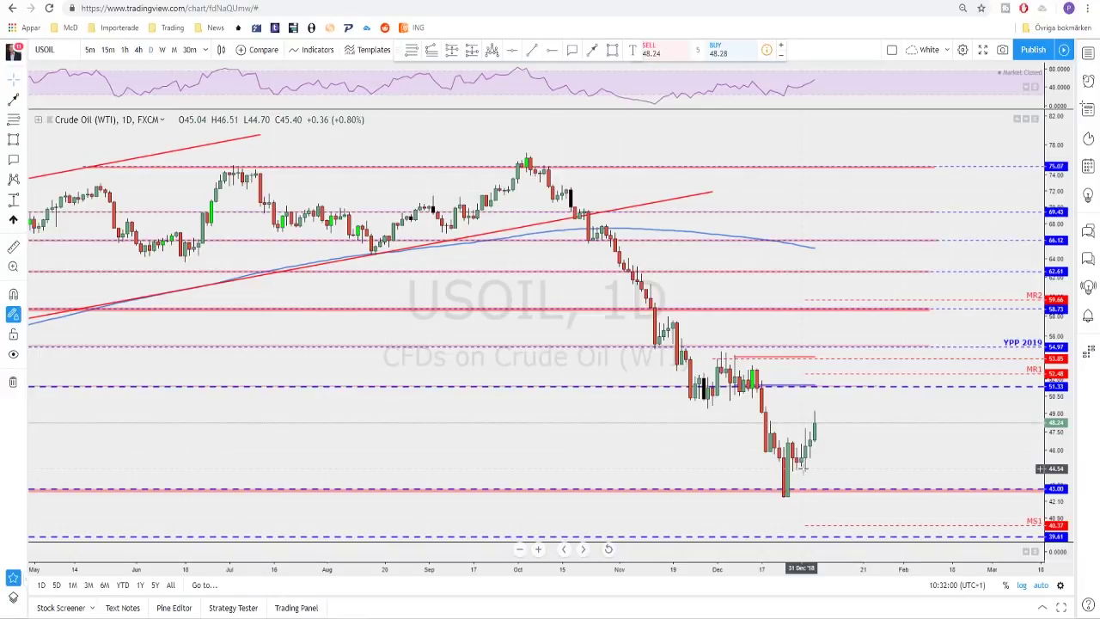
scroll(774, 464, up, 2)
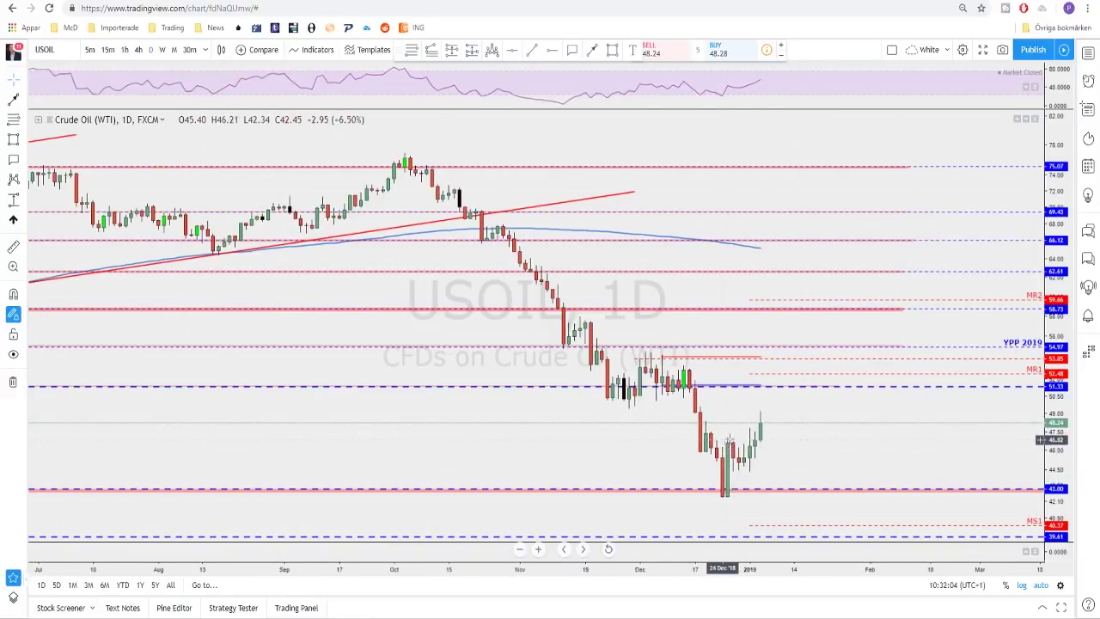
Step: Move US Oil to 4-hour candles, zoom in, and shade a red zone around 46.5–47.0
click(138, 50)
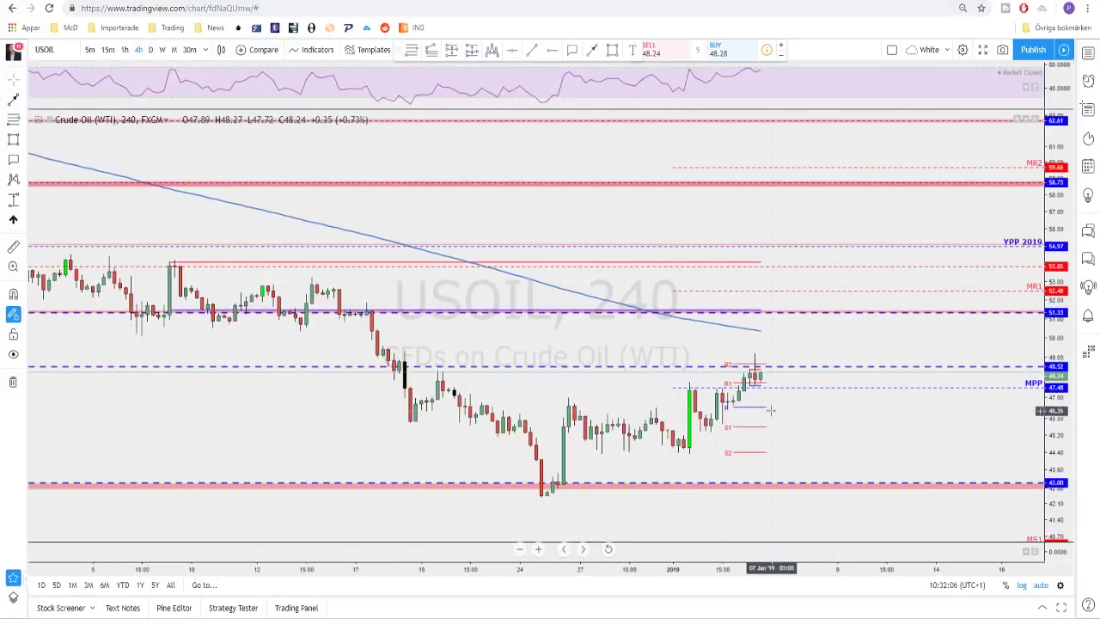
scroll(740, 373, up, 2)
scroll(740, 374, up, 1)
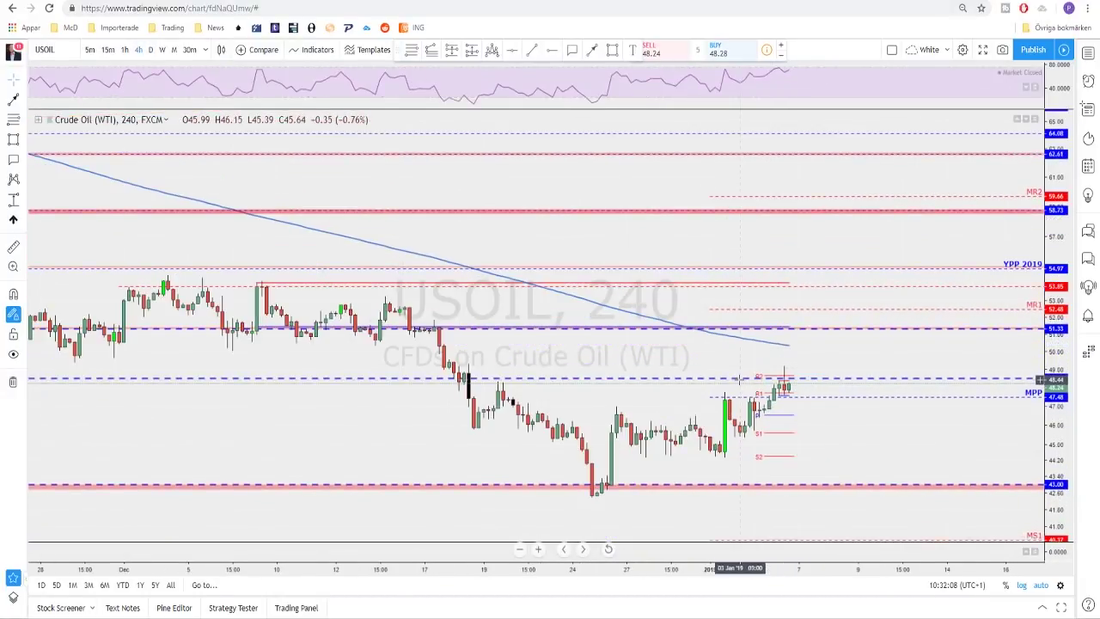
scroll(740, 378, up, 1)
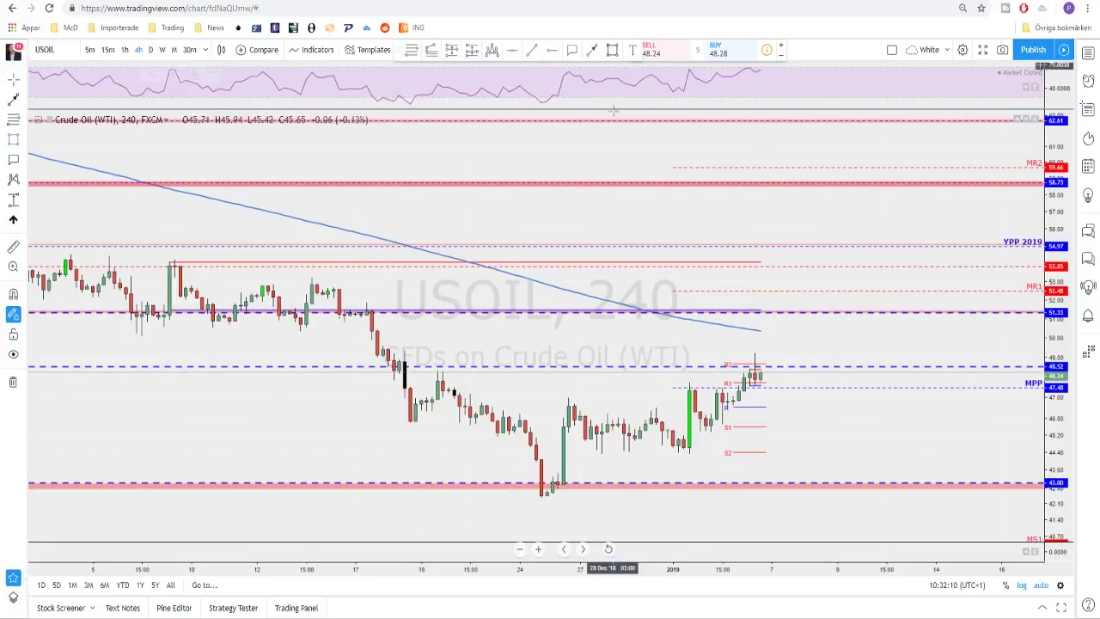
drag(530, 398, 831, 408)
Step: Sketch a projection arrow from the latest oil candle, dipping into the pink zone and rising to 51.33
scroll(842, 417, down, 2)
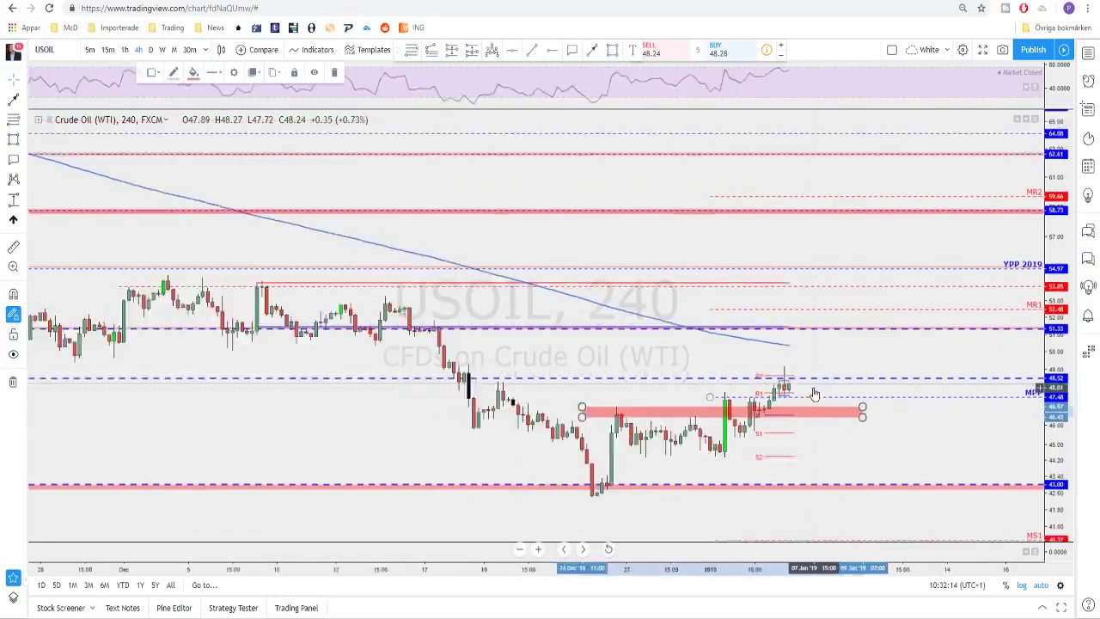
drag(881, 447, 811, 442)
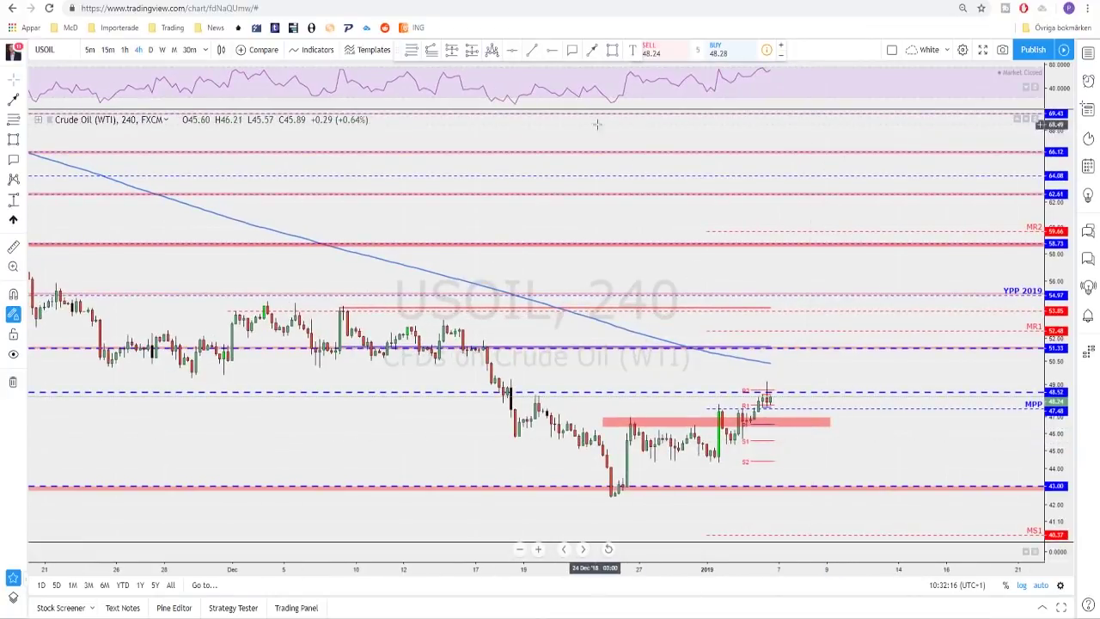
click(593, 50)
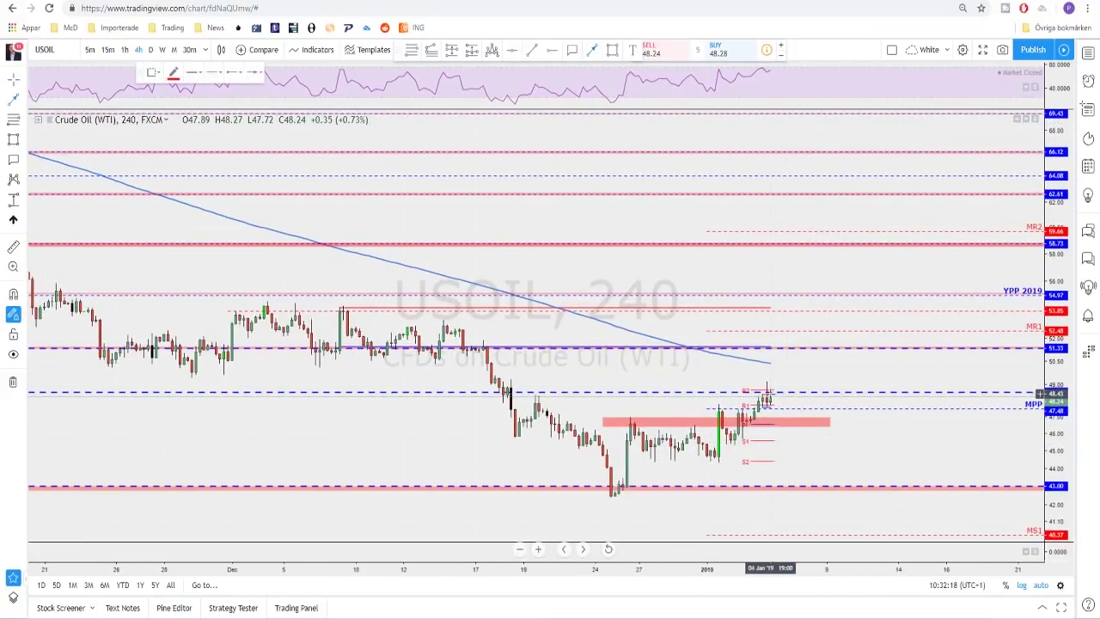
click(769, 396)
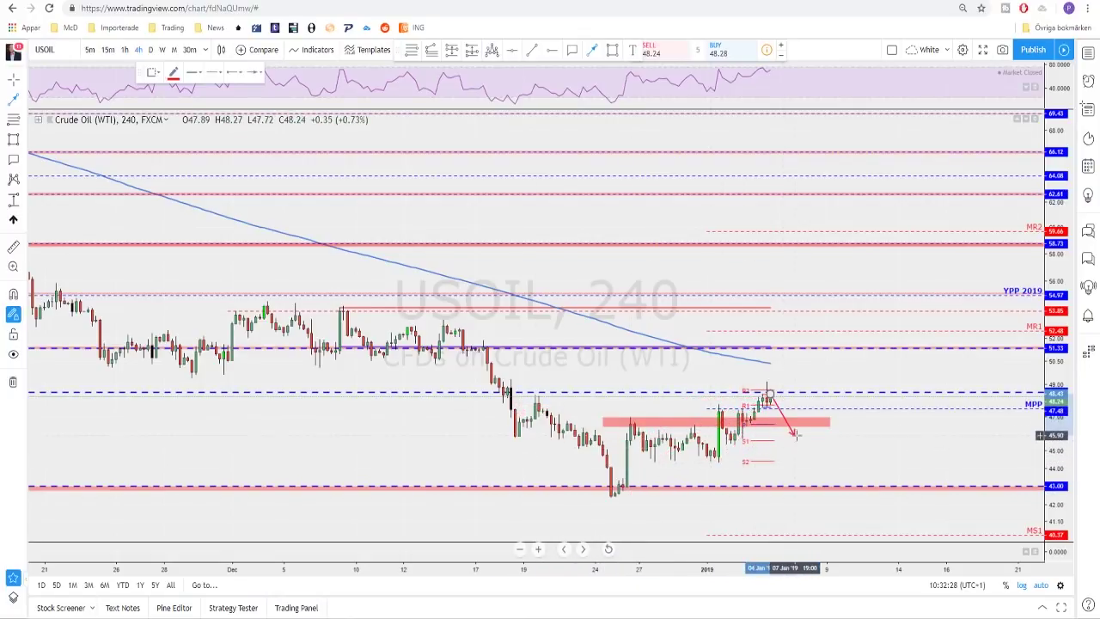
click(790, 425)
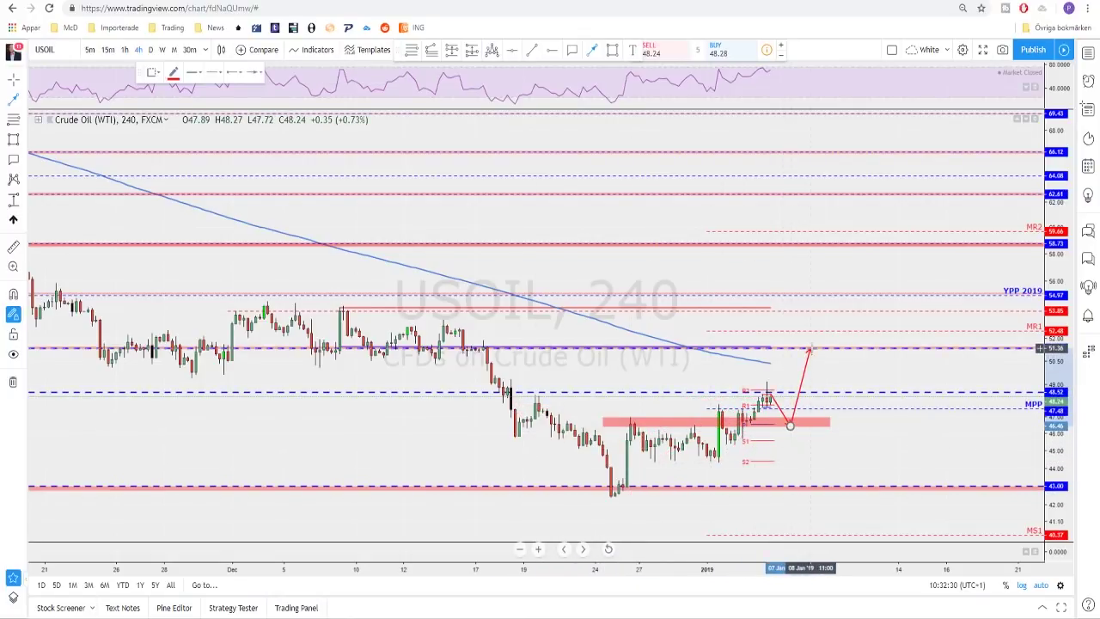
double_click(809, 349)
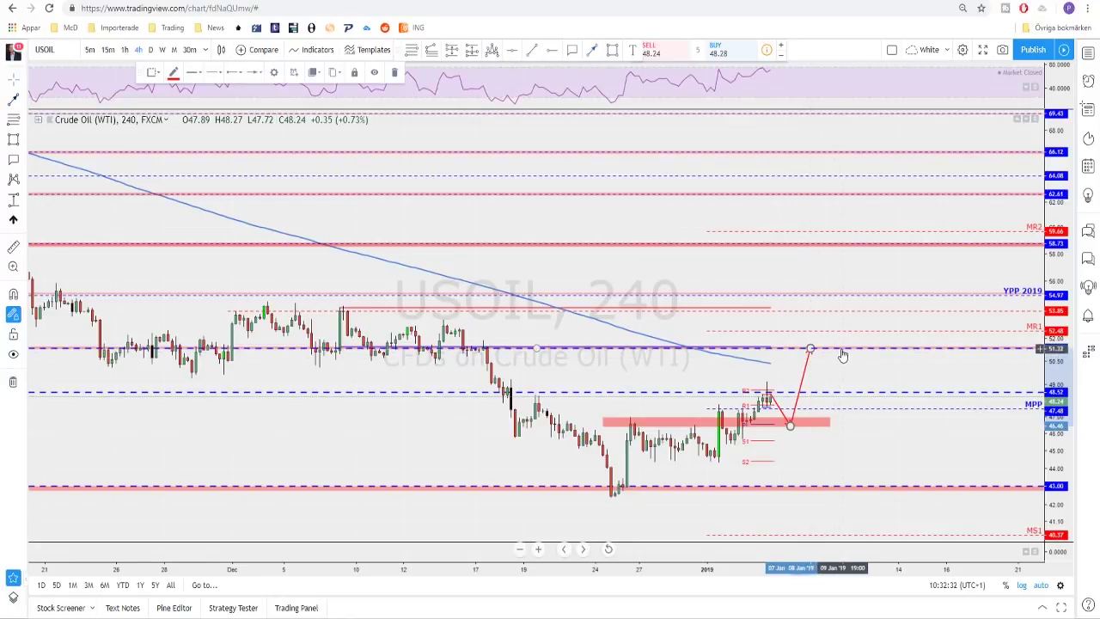
Step: Extend the oil projection up to the YPP 2019 level and deselect the arrow
scroll(834, 358, down, 5)
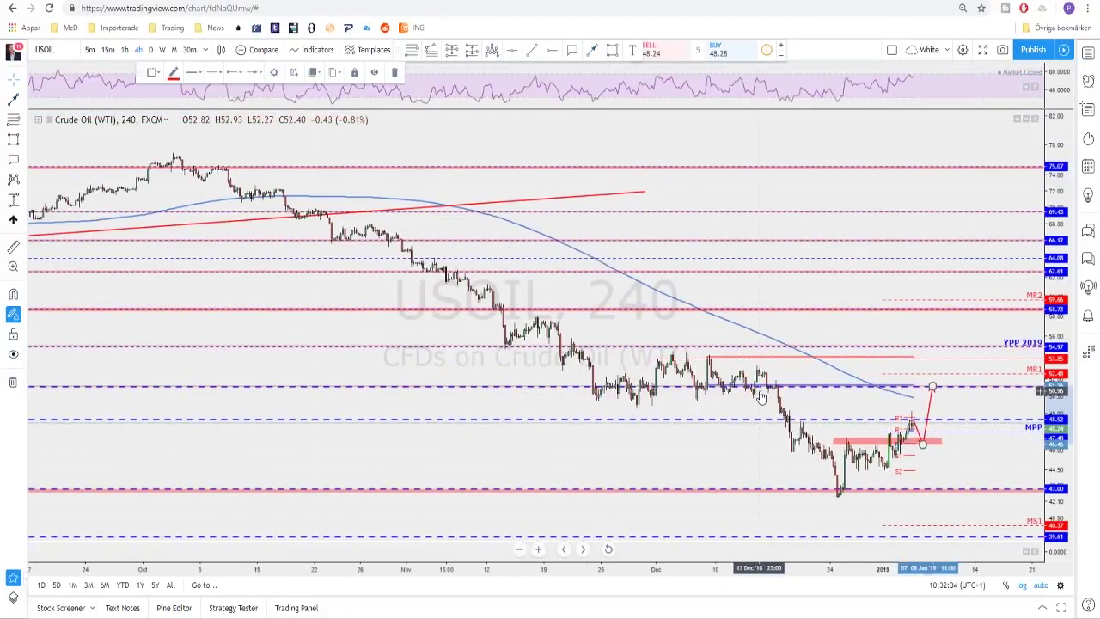
scroll(761, 395, up, 1)
scroll(761, 396, up, 1)
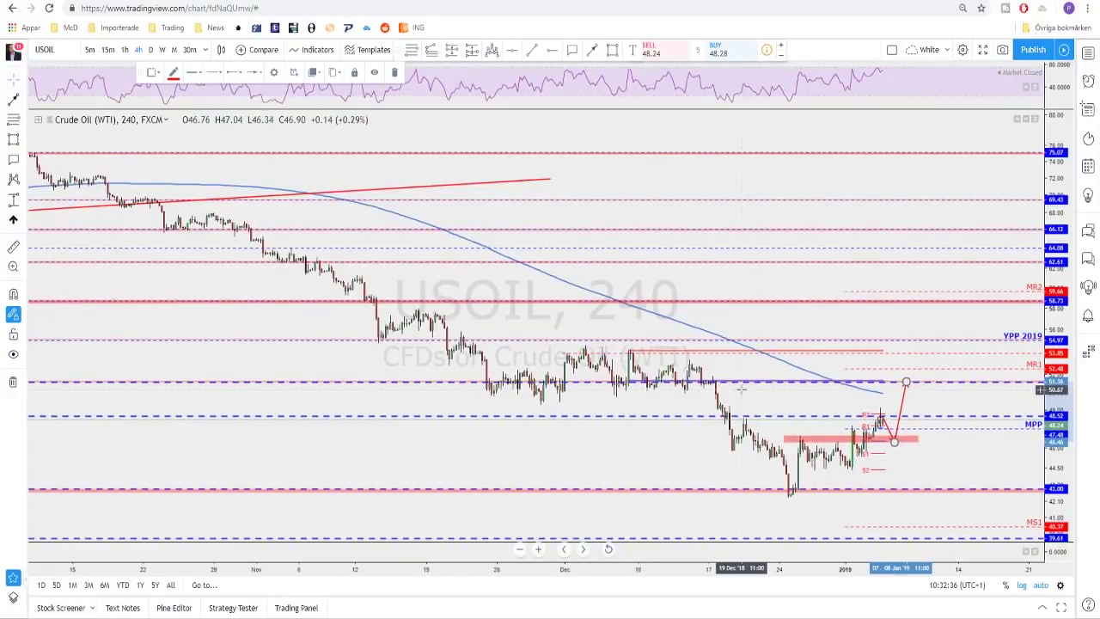
scroll(706, 378, up, 2)
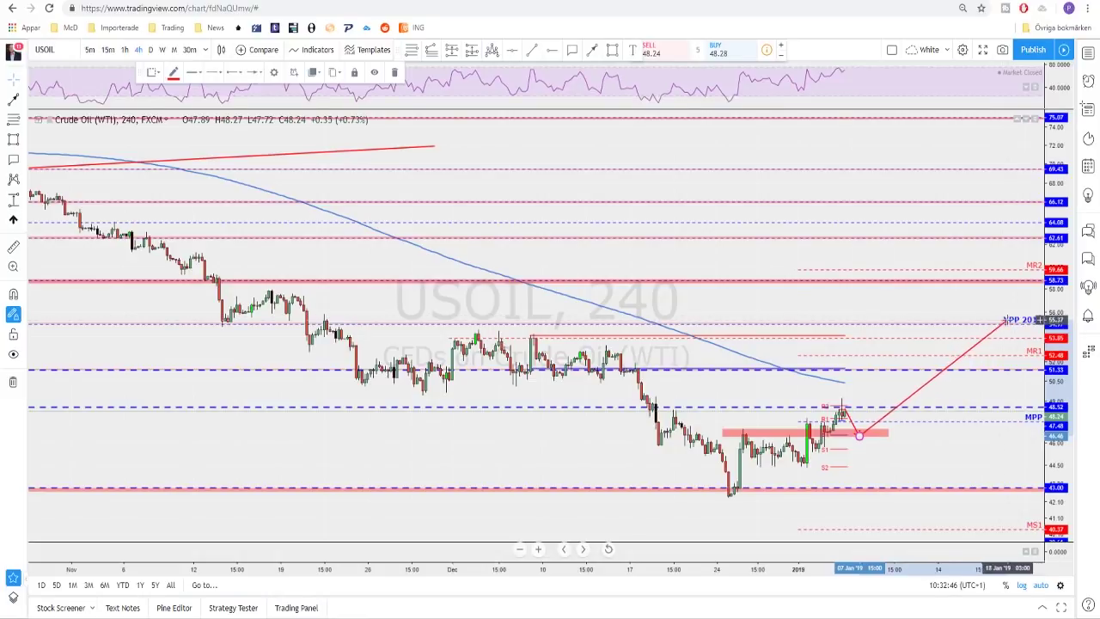
click(920, 325)
scroll(919, 344, down, 2)
scroll(920, 350, up, 5)
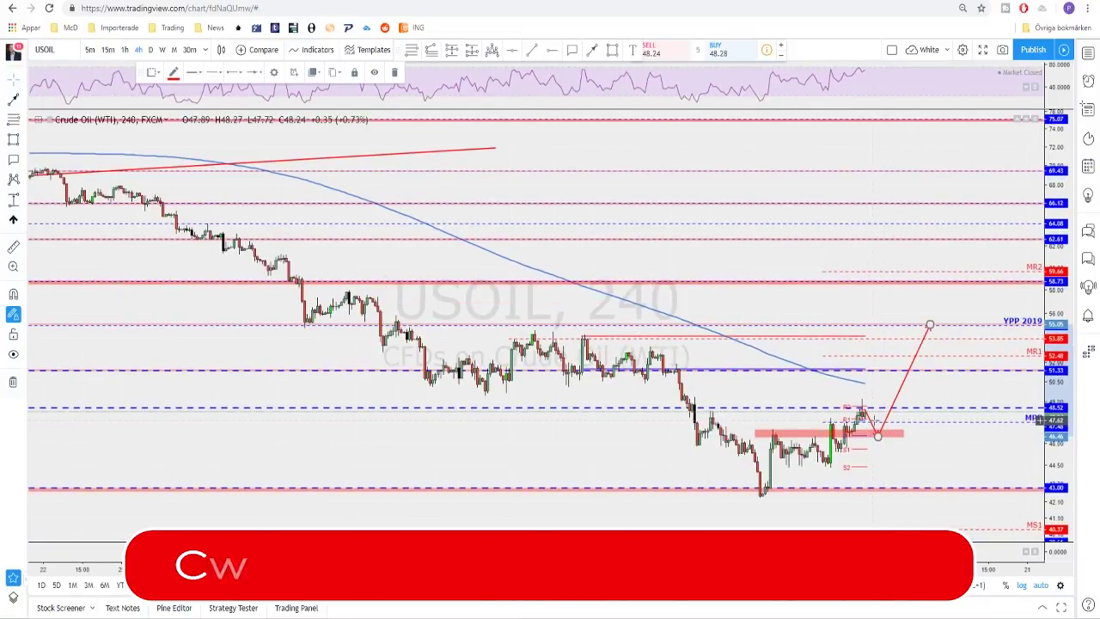
click(873, 423)
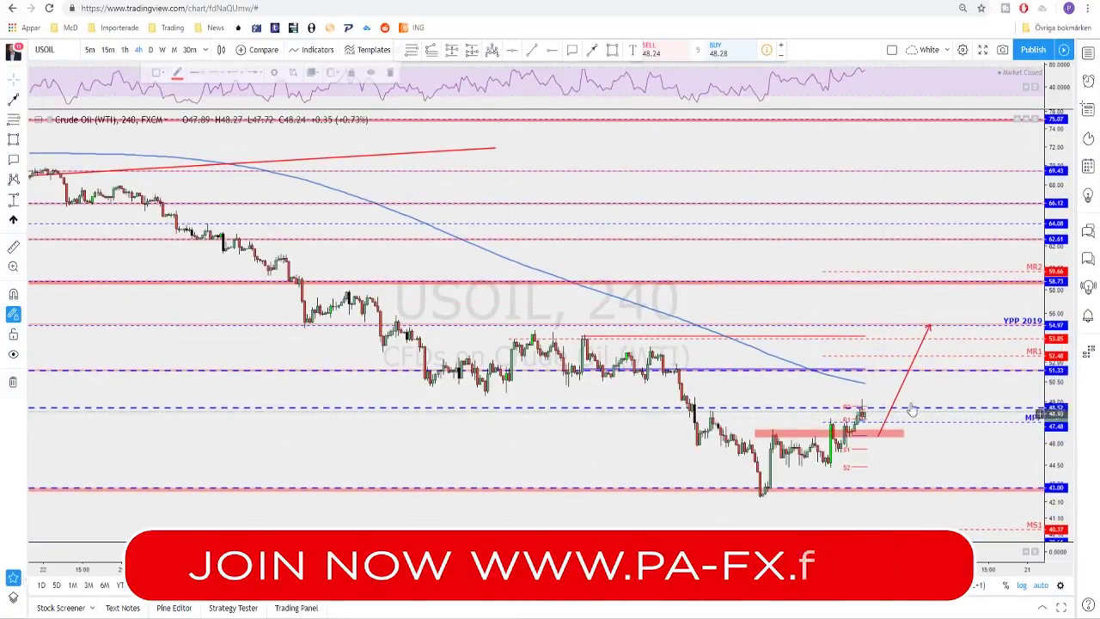
scroll(854, 467, down, 2)
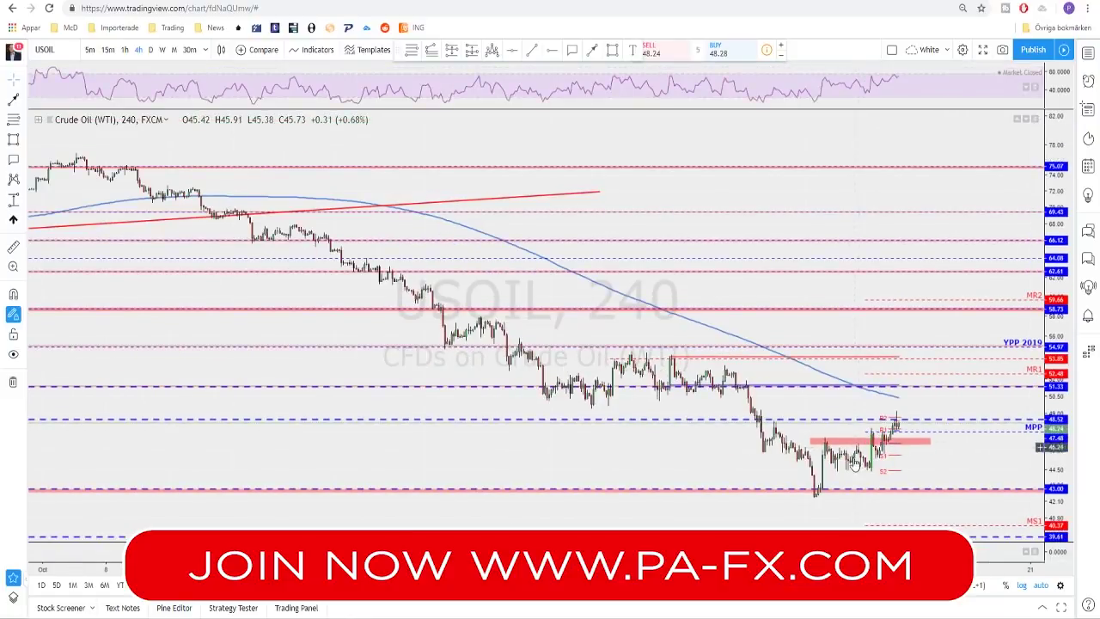
scroll(853, 466, down, 1)
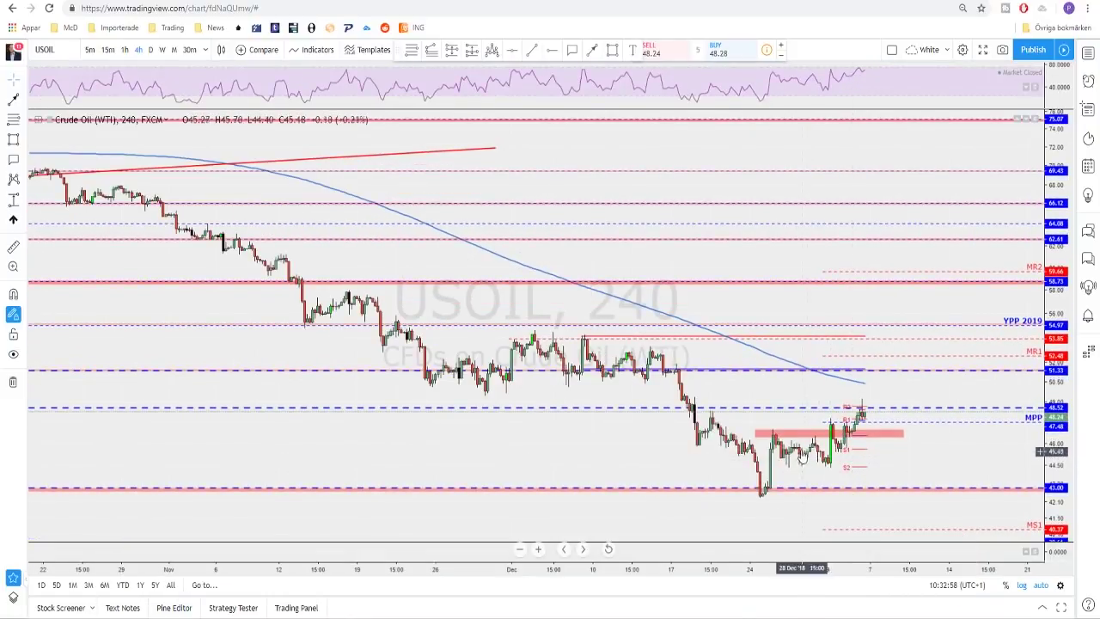
scroll(791, 442, up, 1)
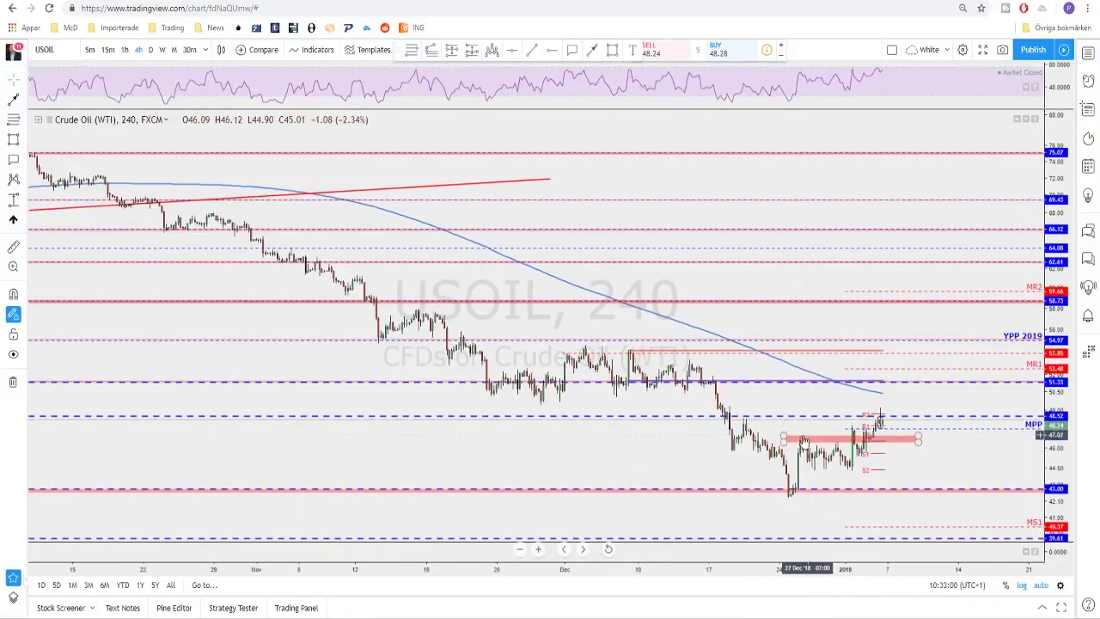
scroll(800, 440, up, 1)
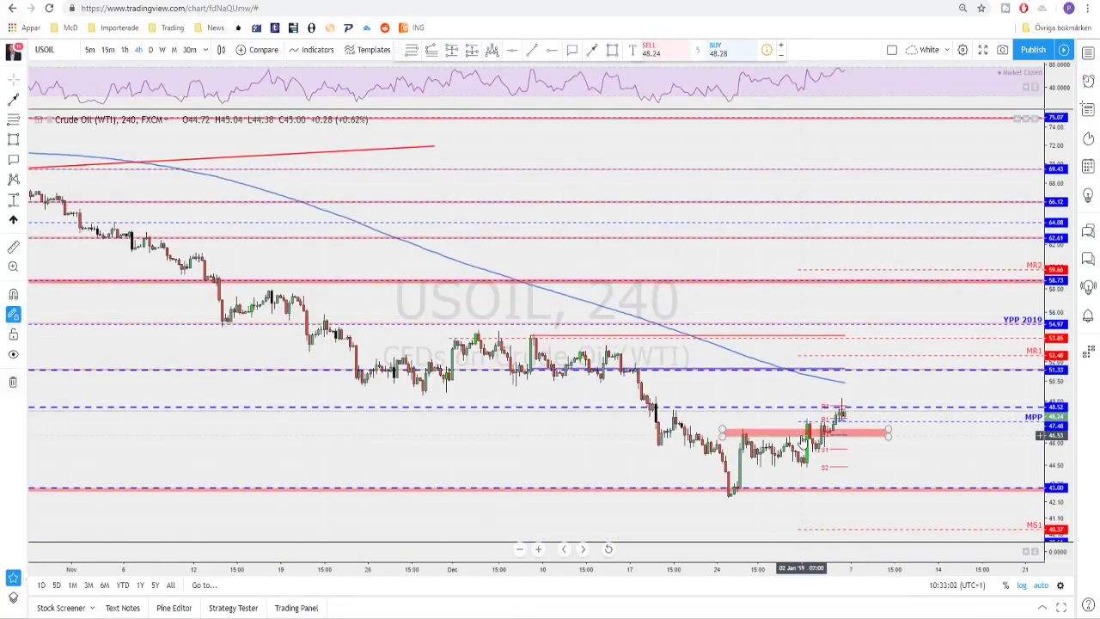
Step: Change the symbol to EURUSD and set it to the weekly timeframe with 1W
key(space)
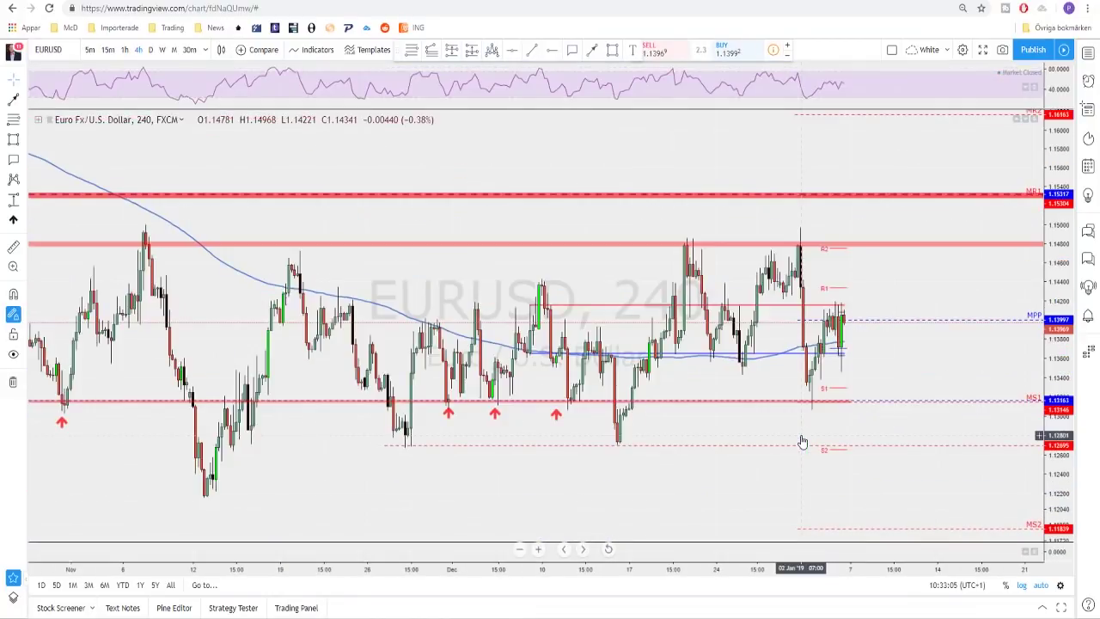
scroll(730, 405, down, 1)
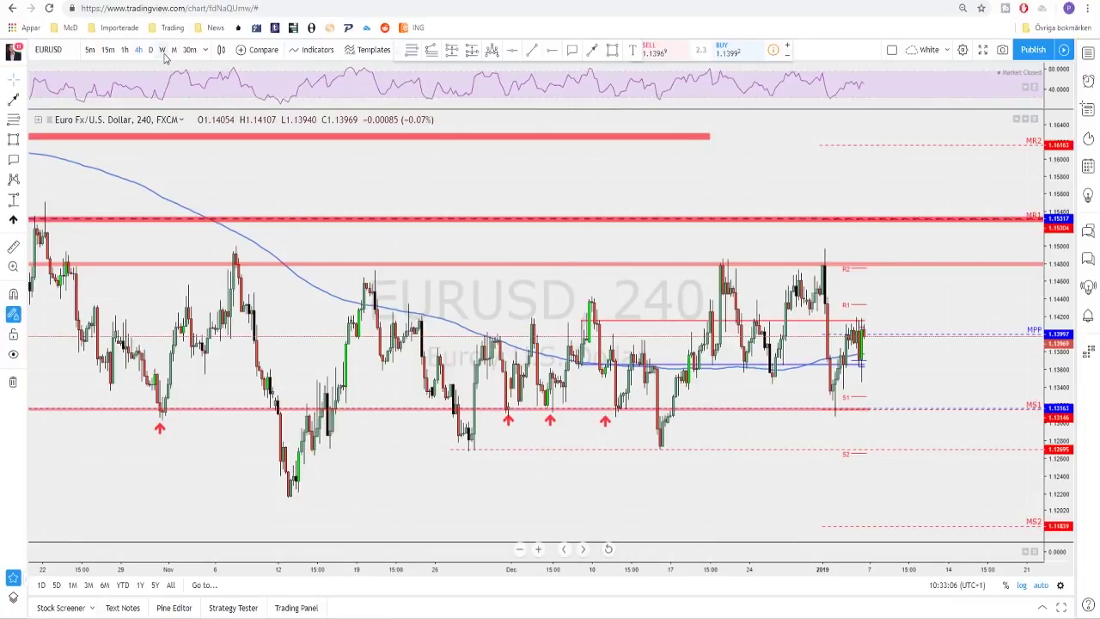
key(1)
key(w)
key(Return)
Step: Center the recent EURUSD weekly candles, then move to daily candles
scroll(730, 413, up, 3)
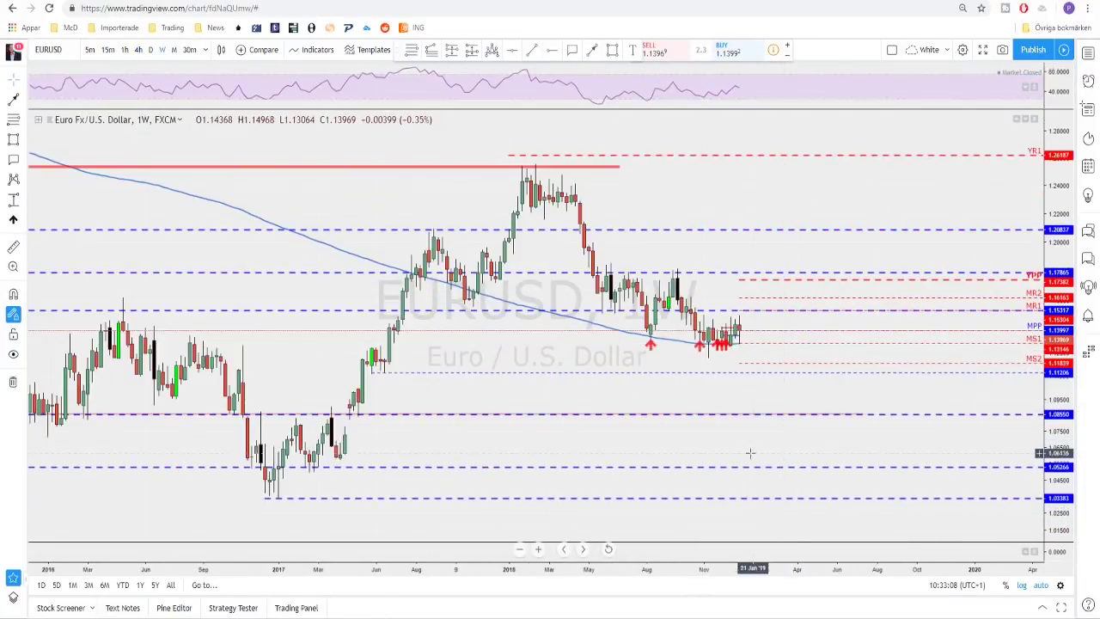
scroll(636, 409, up, 2)
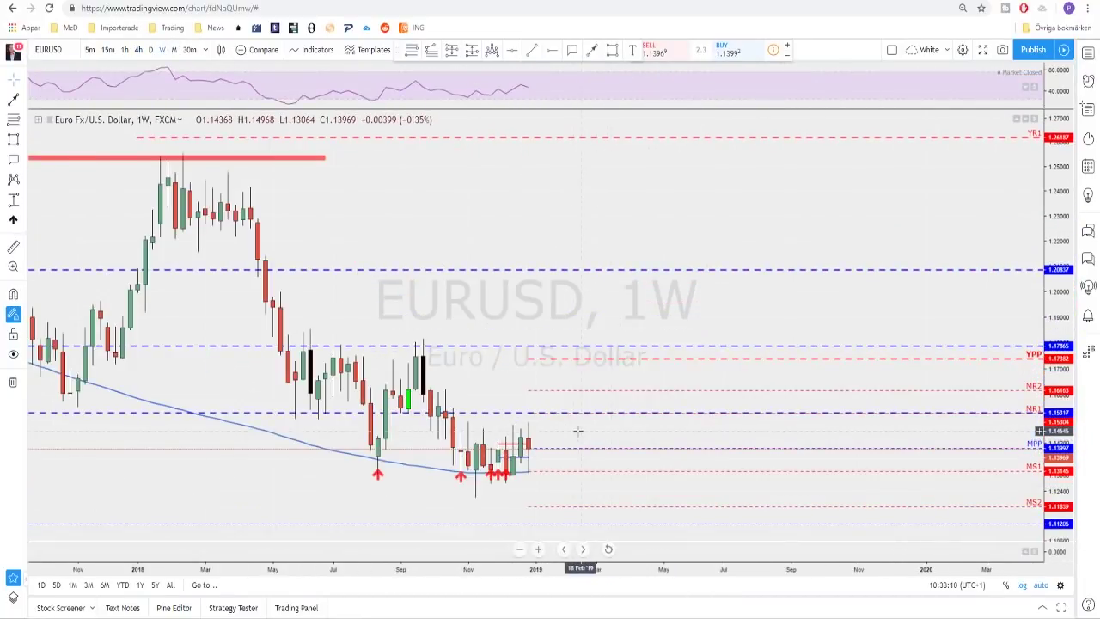
drag(577, 432, 856, 404)
scroll(856, 404, up, 1)
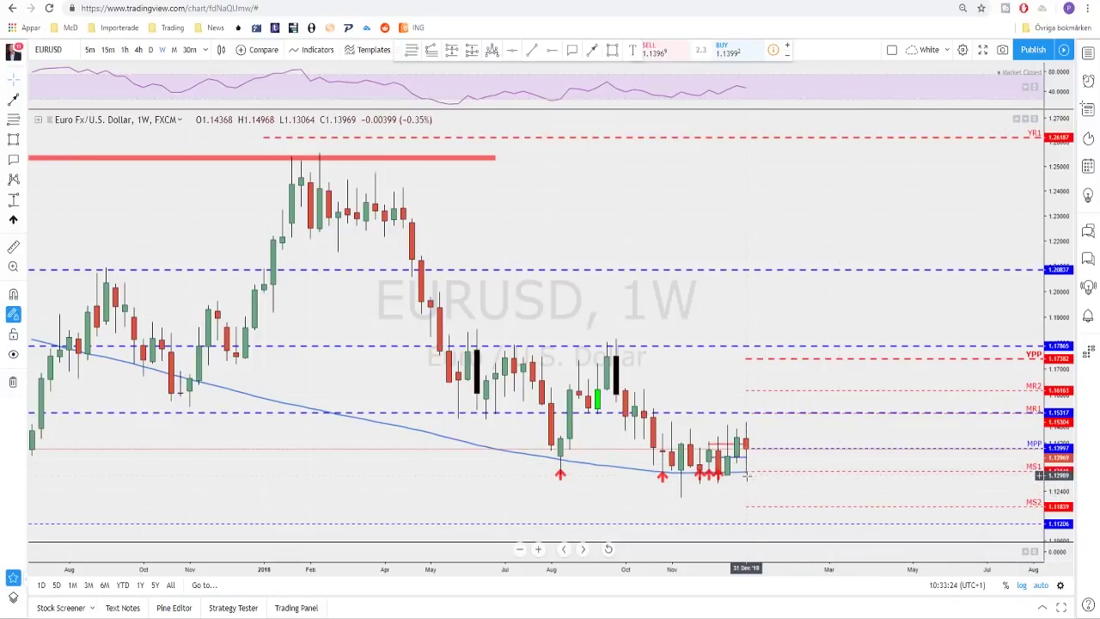
scroll(756, 455, down, 2)
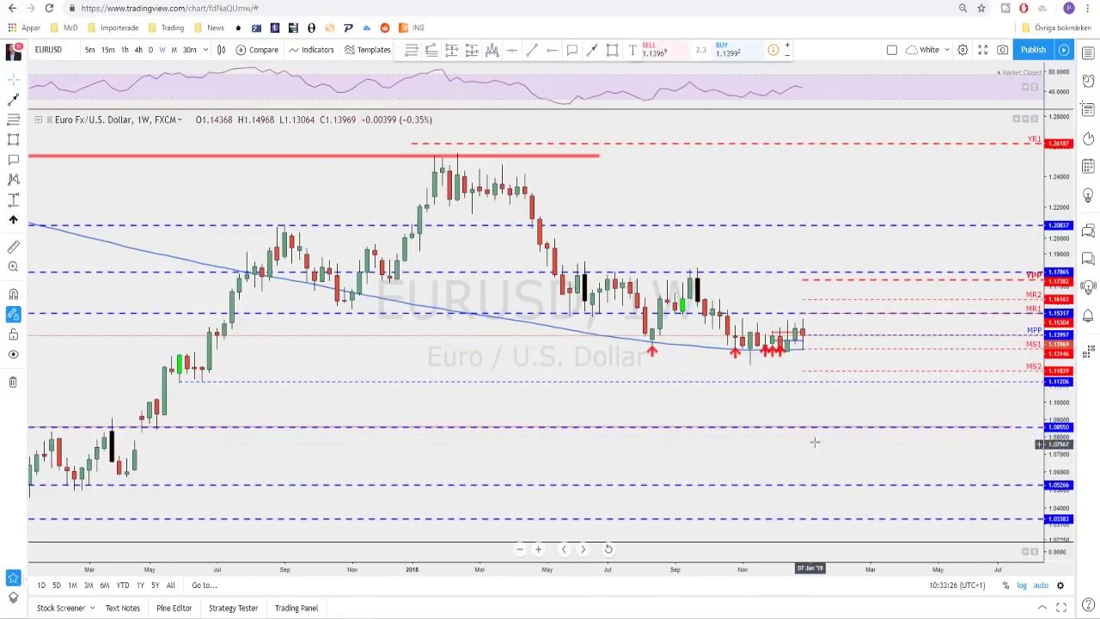
click(152, 50)
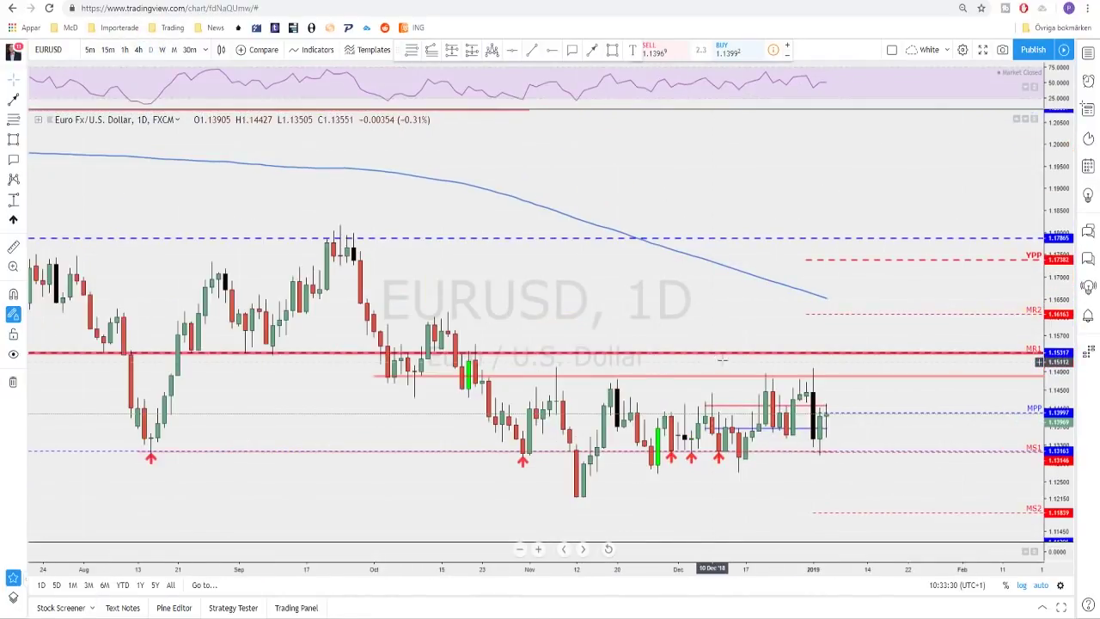
Step: Select the red up-arrow at the August low and review the daily EURUSD support reactions
scroll(731, 355, down, 2)
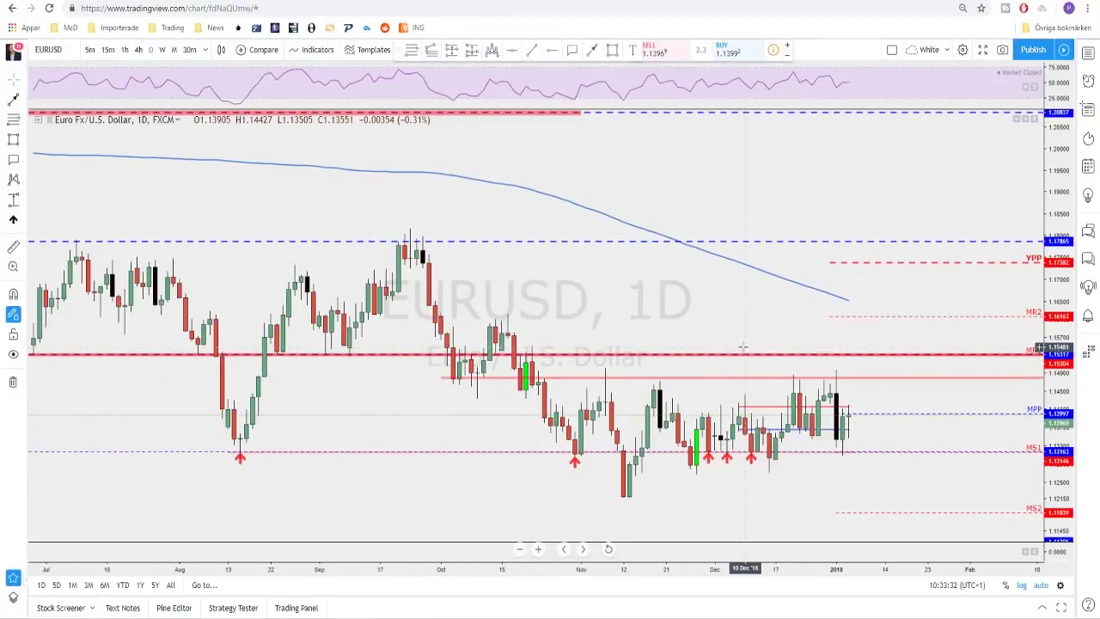
scroll(739, 349, down, 2)
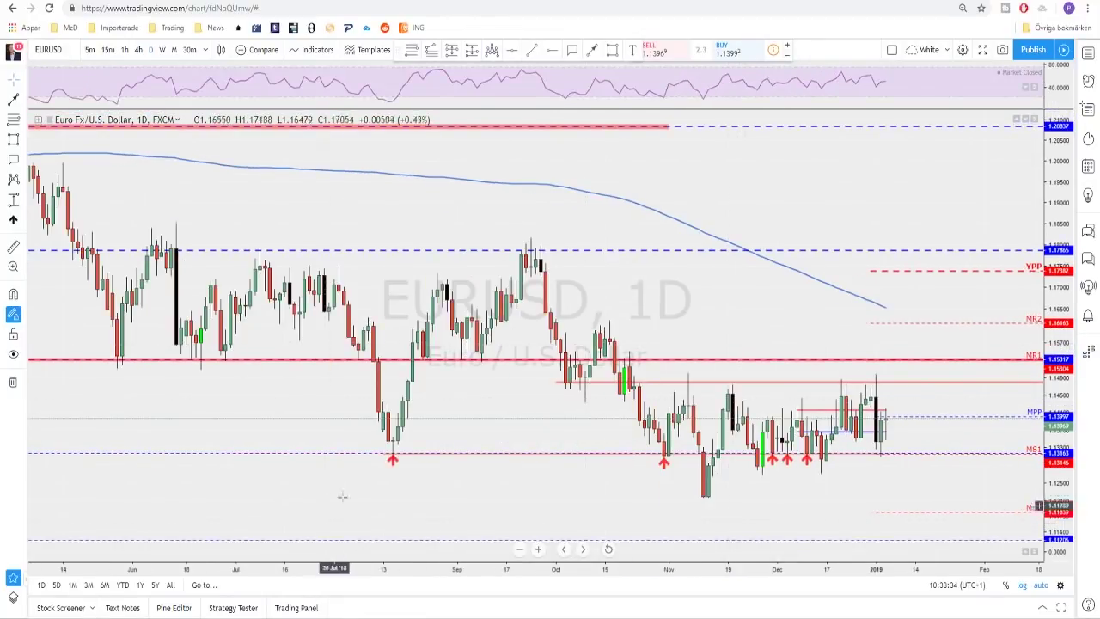
click(392, 463)
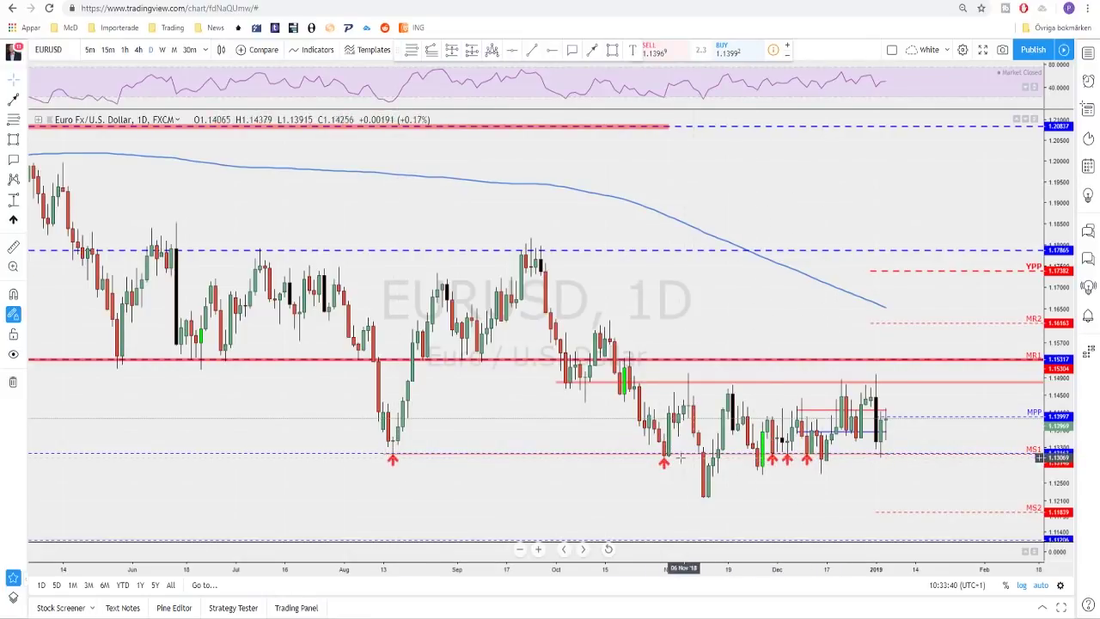
scroll(757, 478, up, 2)
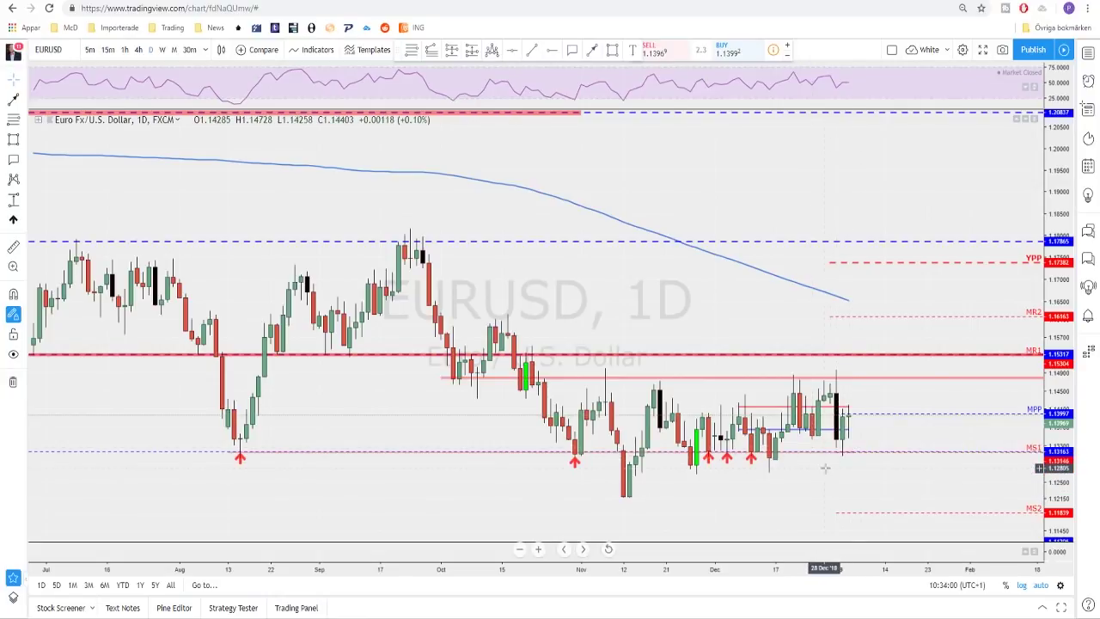
scroll(845, 451, down, 3)
scroll(834, 464, up, 2)
drag(819, 471, 776, 464)
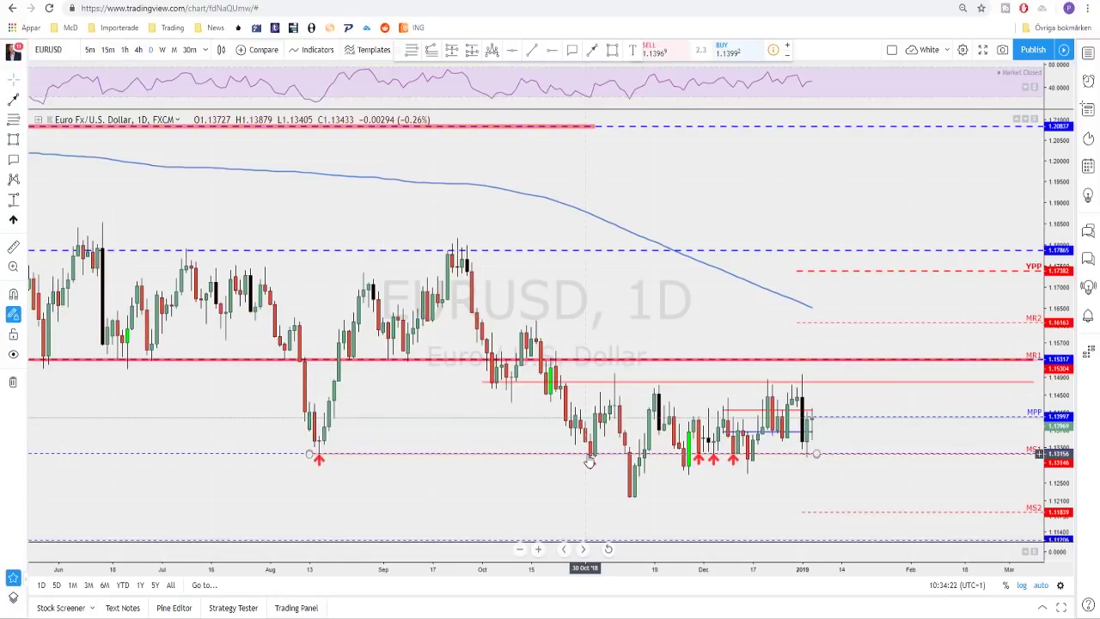
Step: Zoom in, then move EURUSD to the 4-hour timeframe and zoom out
scroll(729, 471, up, 1)
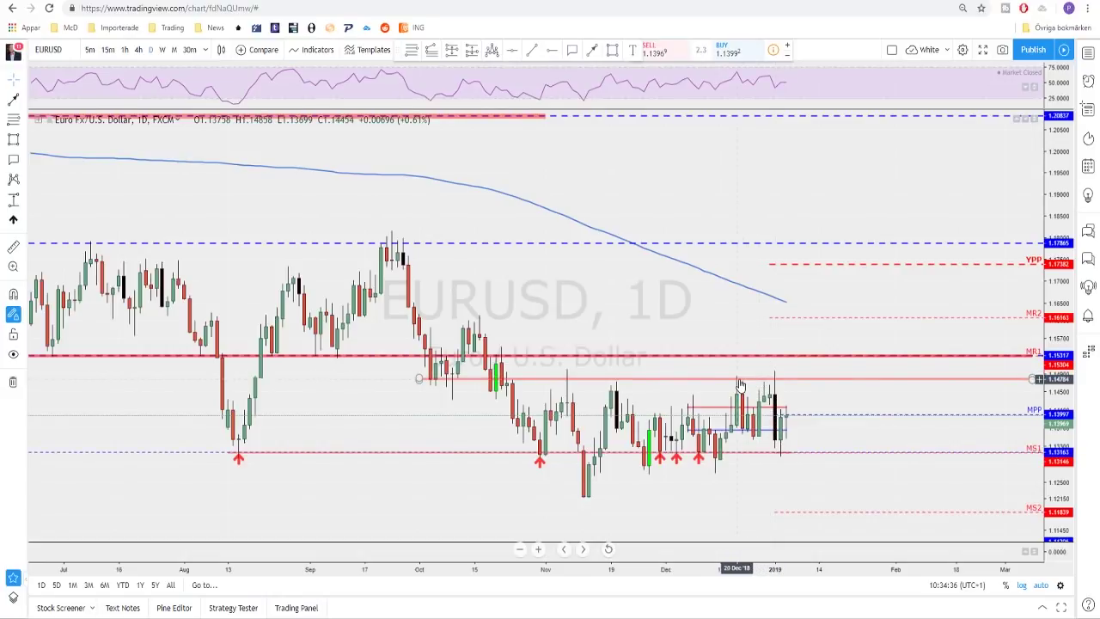
scroll(739, 384, up, 3)
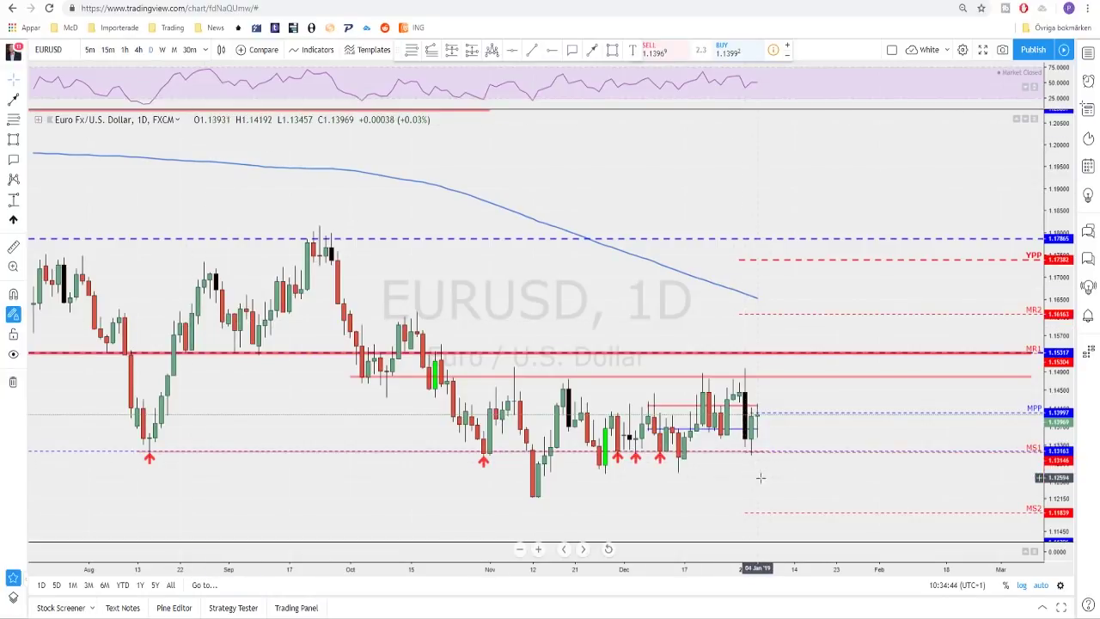
click(139, 49)
scroll(781, 388, down, 8)
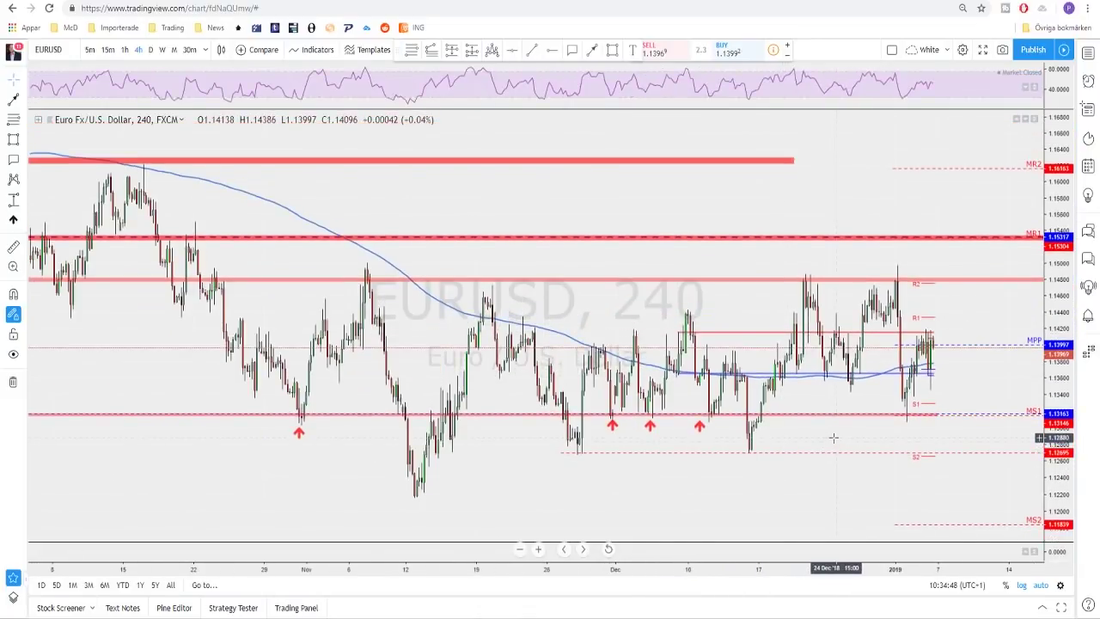
drag(835, 438, 696, 384)
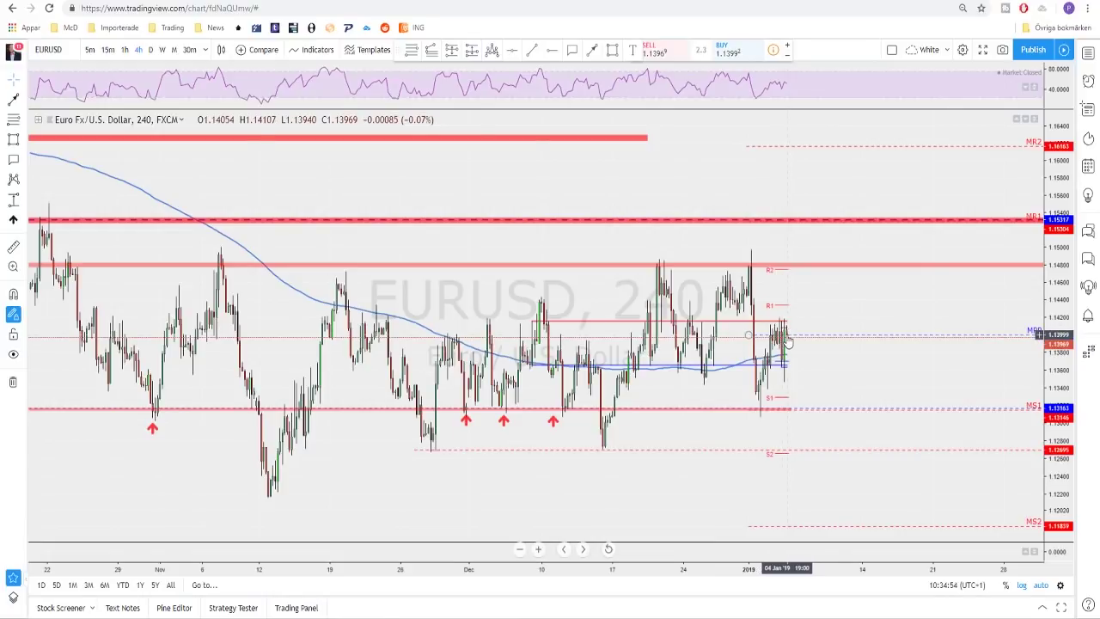
scroll(786, 340, down, 1)
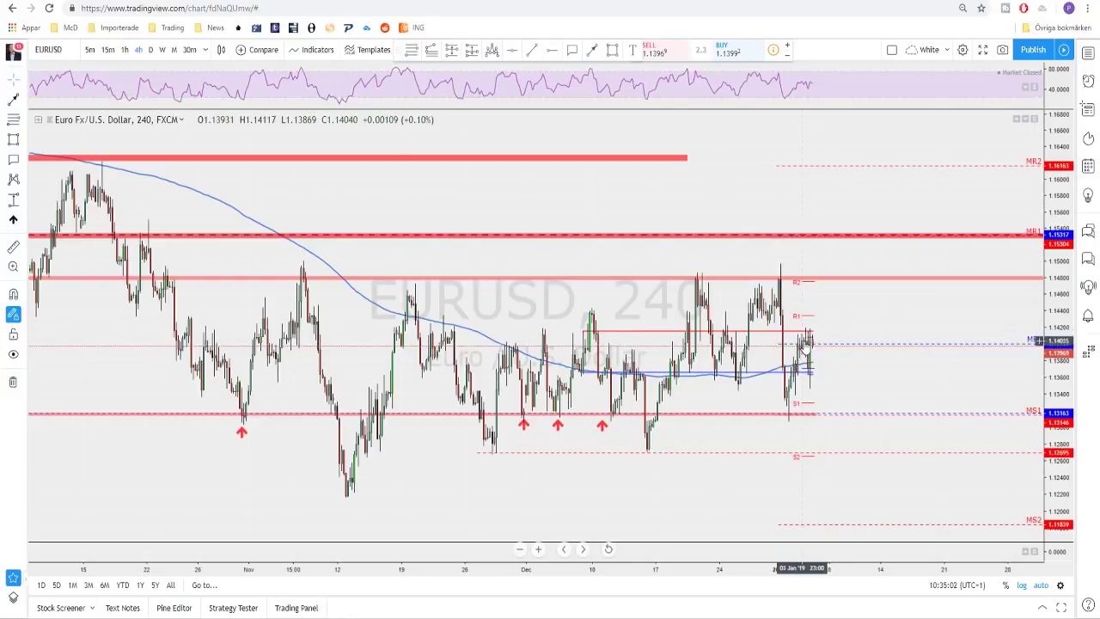
Step: Draw a red projection path dipping to MS1 and bouncing back up
scroll(778, 337, up, 1)
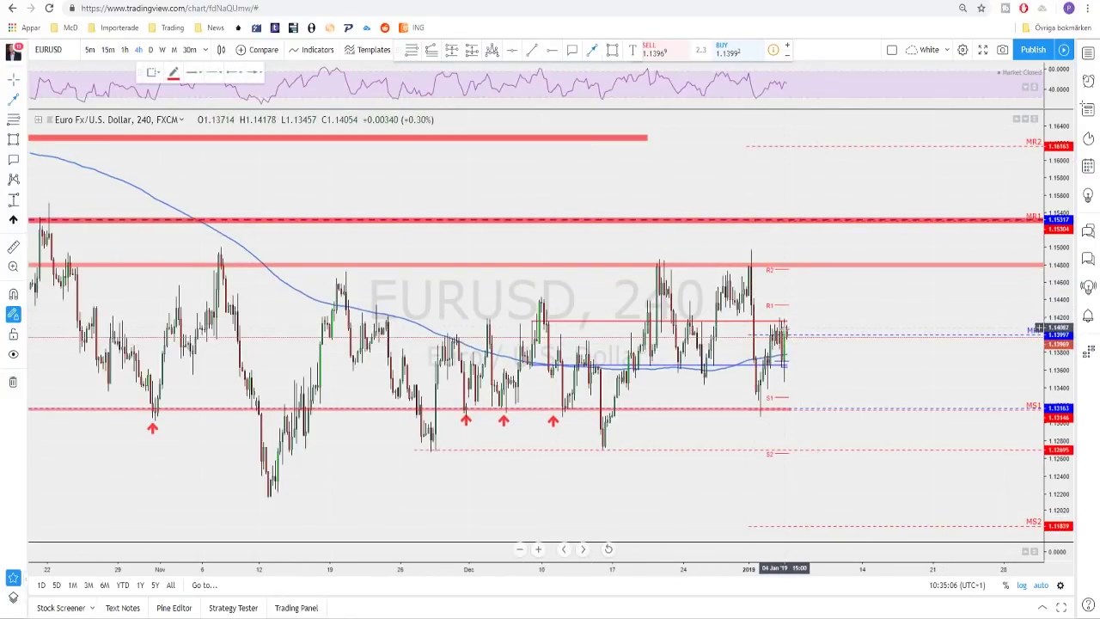
drag(784, 332, 805, 402)
click(808, 409)
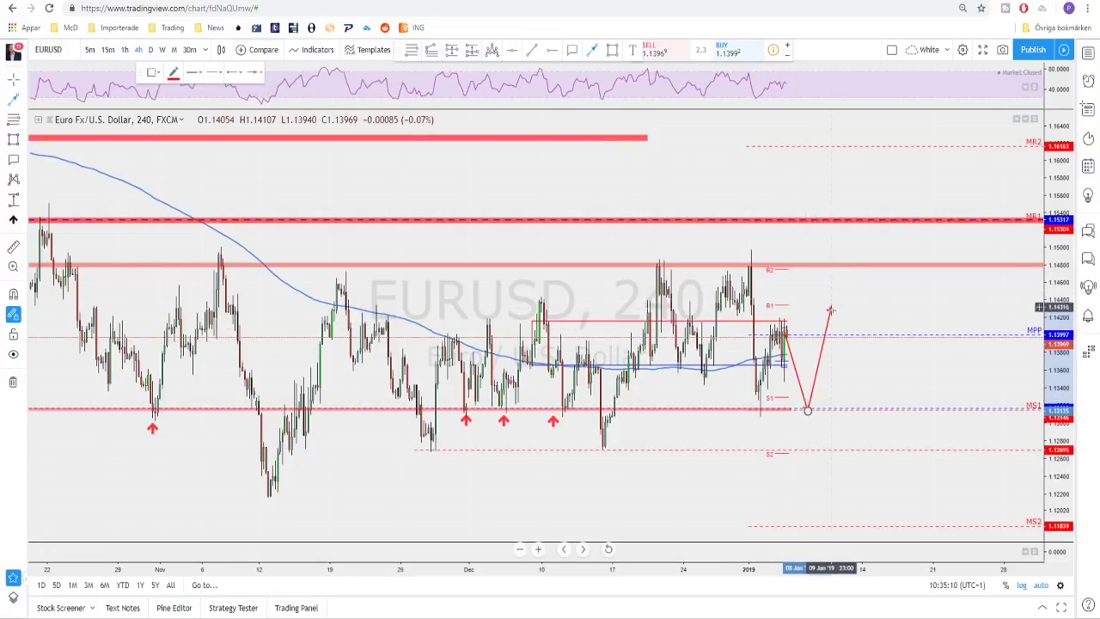
double_click(827, 331)
Step: Draw a second path rallying up to R2, then pulling back down
drag(784, 326, 789, 263)
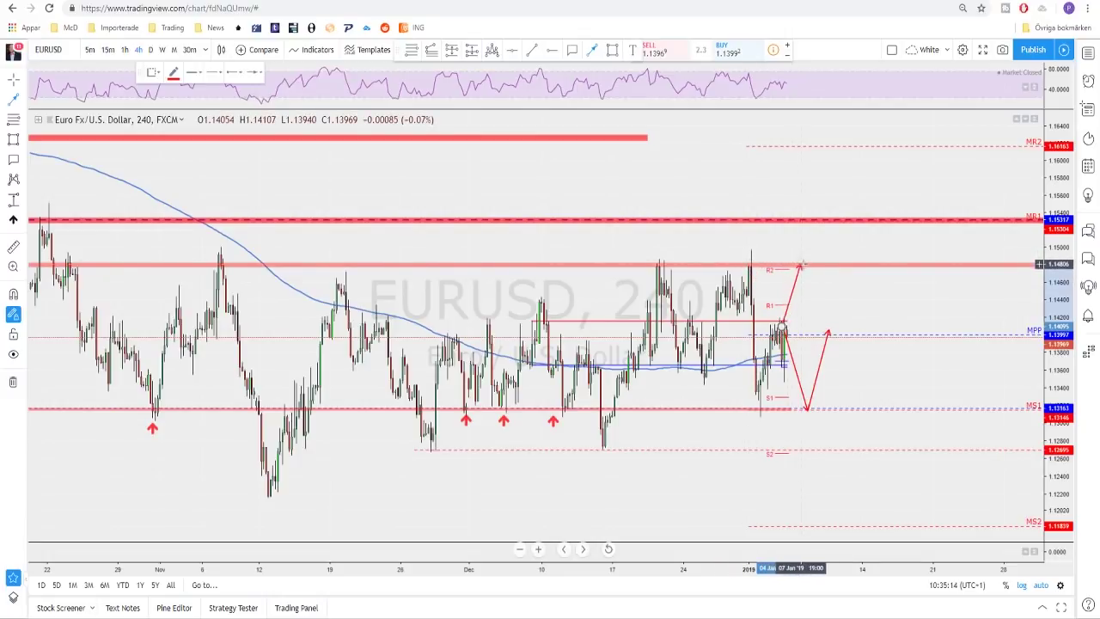
click(808, 263)
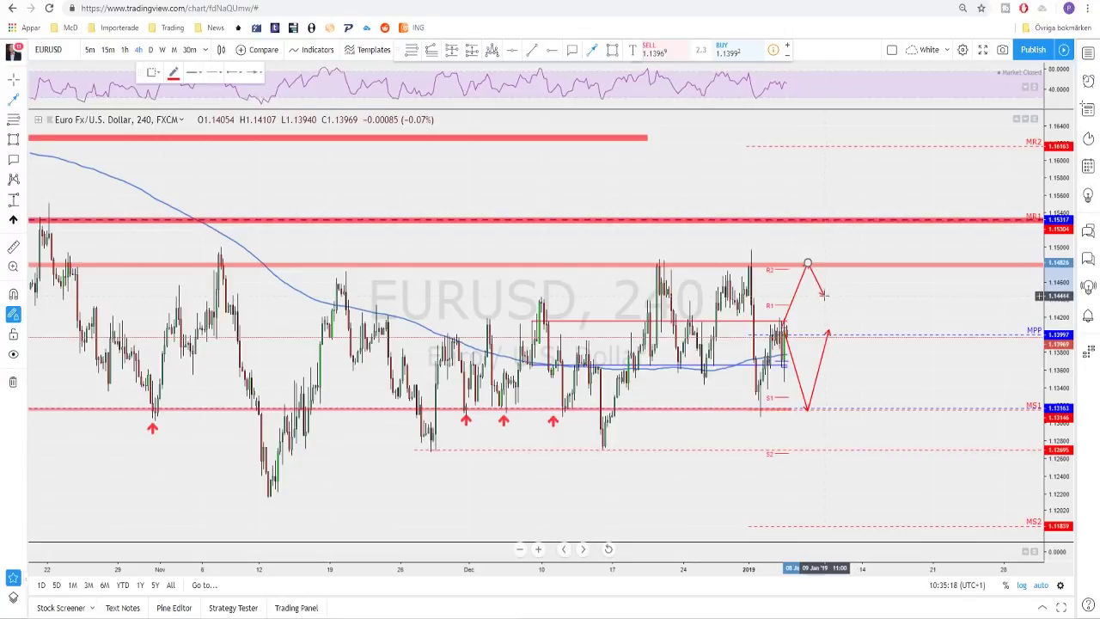
double_click(823, 294)
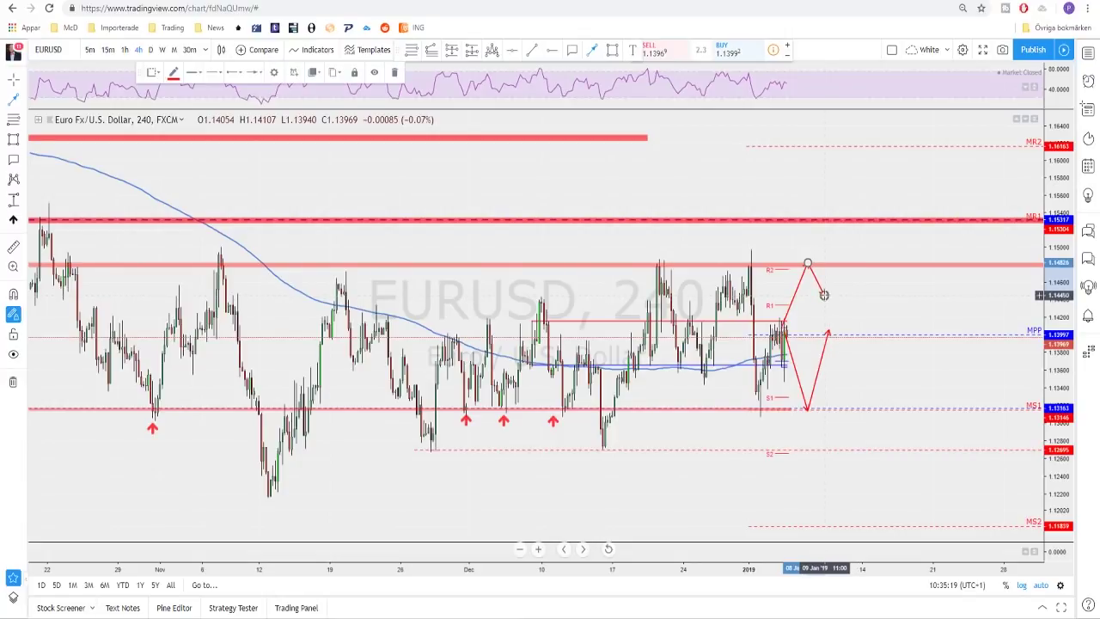
click(782, 262)
Step: Draw a breakout arrow from just above R2 to high above MR1
click(799, 262)
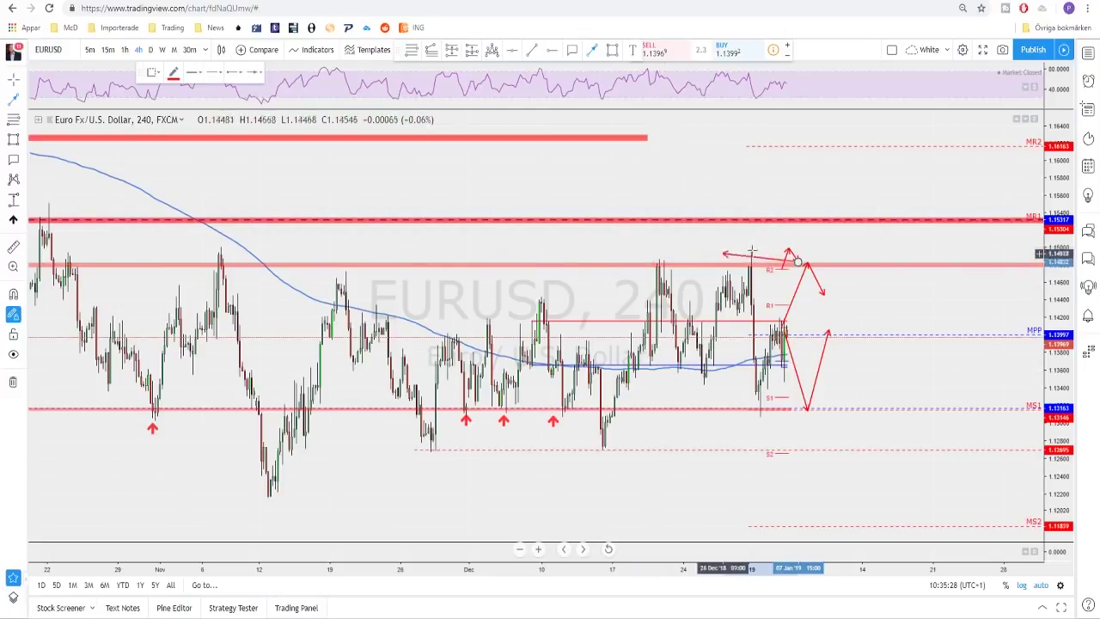
double_click(827, 178)
scroll(813, 191, down, 3)
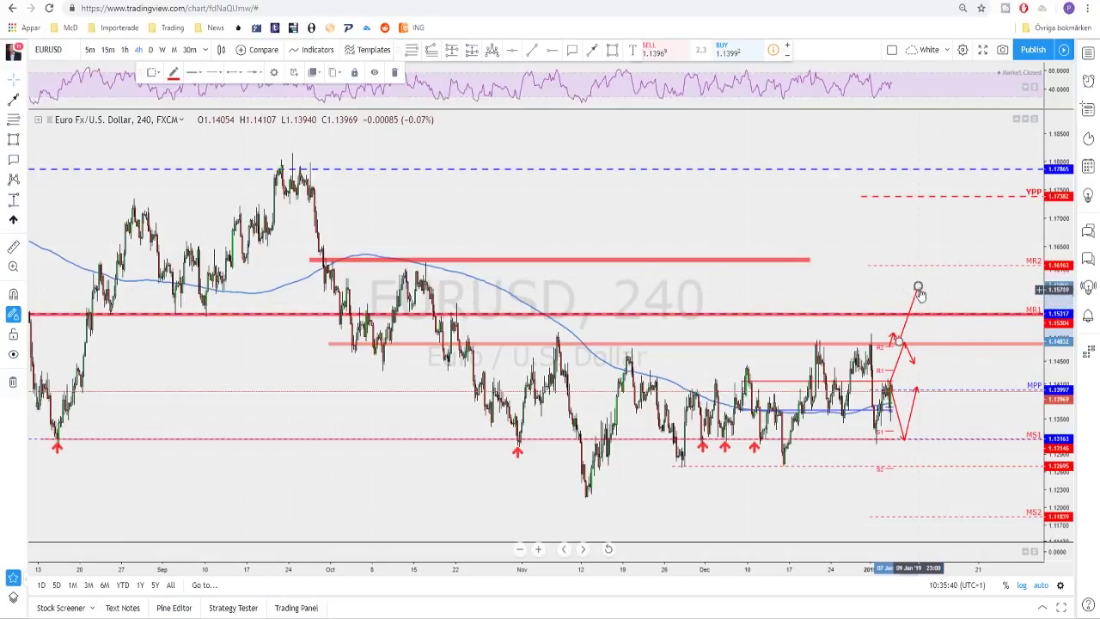
Step: Raise the breakout arrow's target endpoint to the MR2 level near 1.1616
drag(918, 286, 929, 262)
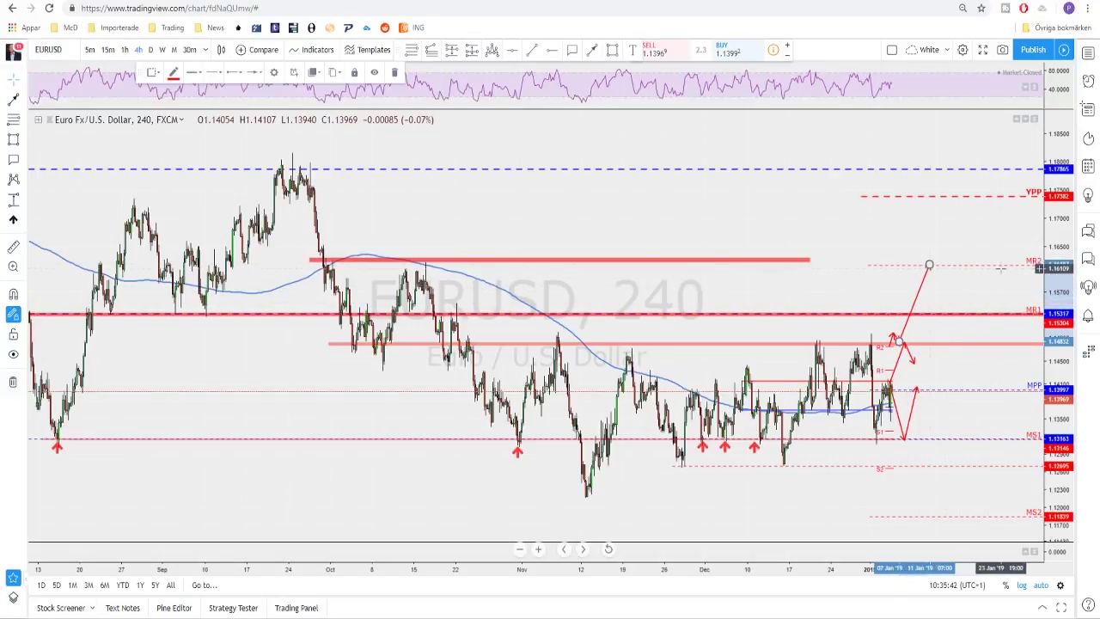
scroll(426, 270, up, 2)
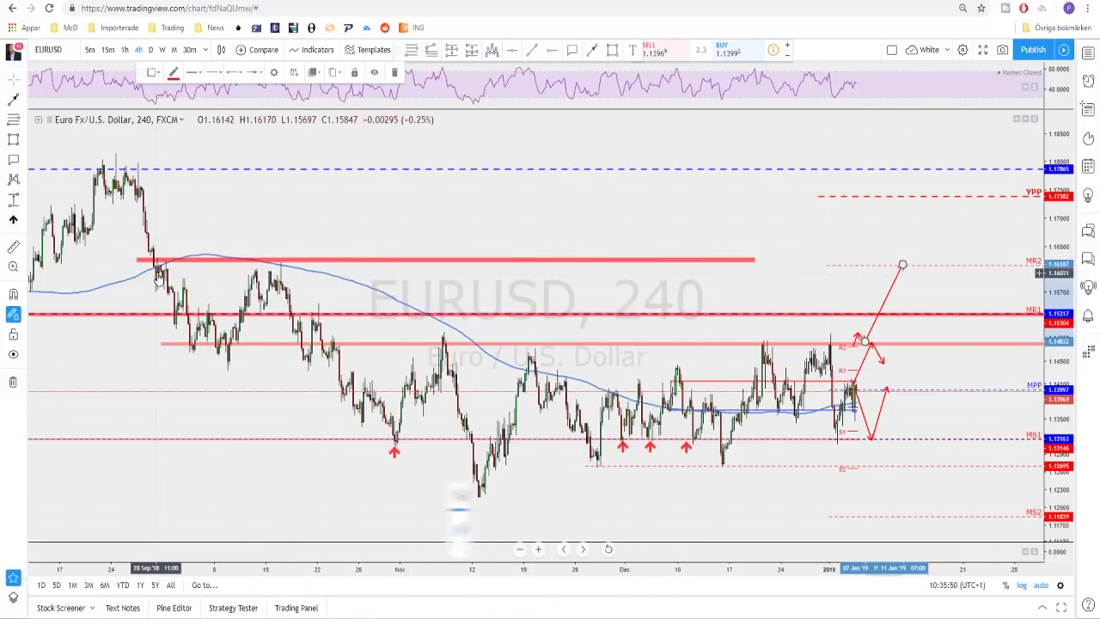
scroll(191, 268, down, 1)
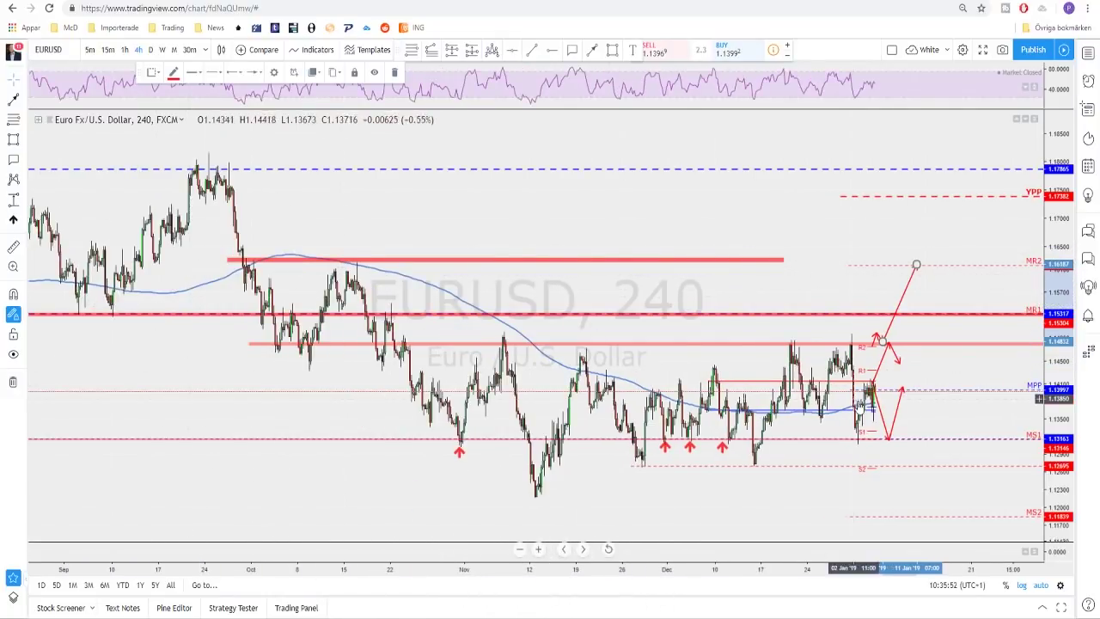
scroll(808, 426, up, 1)
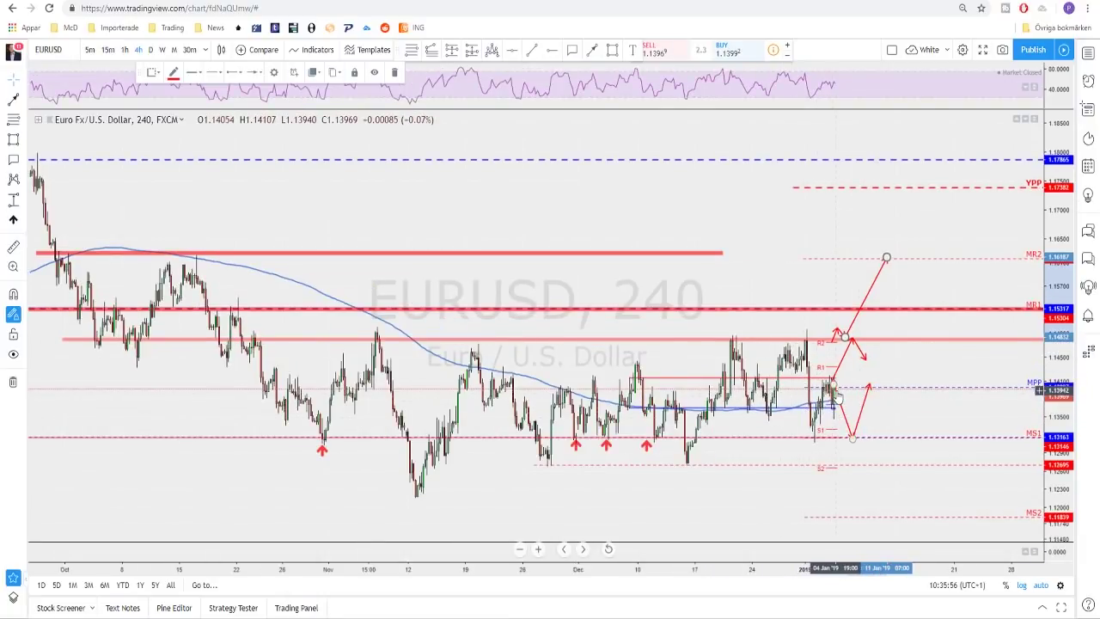
scroll(845, 384, up, 1)
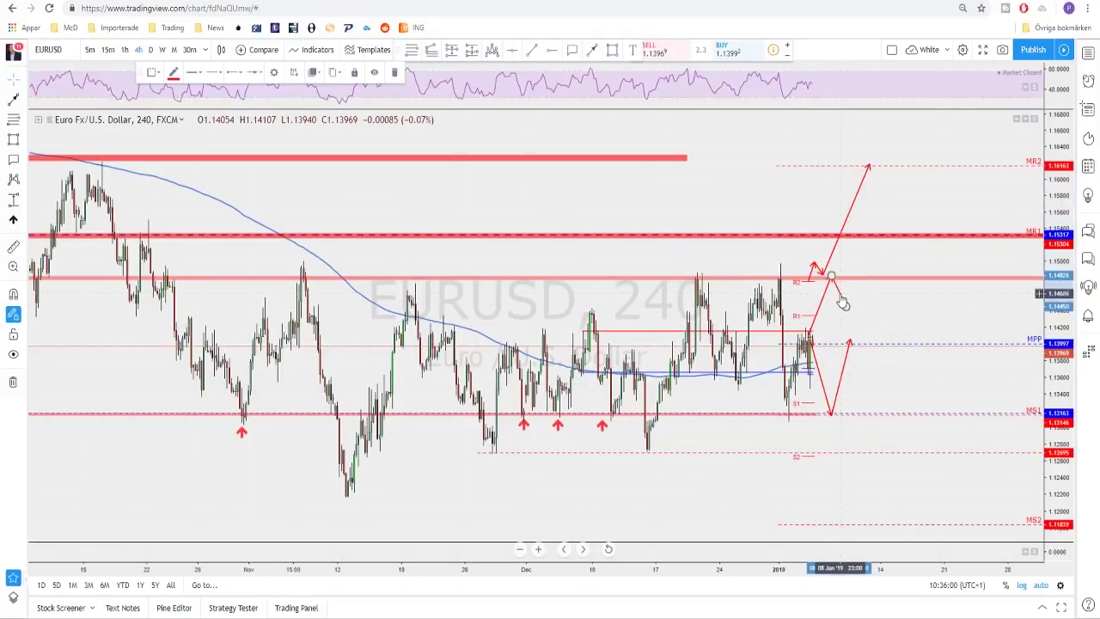
Step: Delete the dip-to-MS1 projection path
click(824, 303)
click(823, 309)
key(Delete)
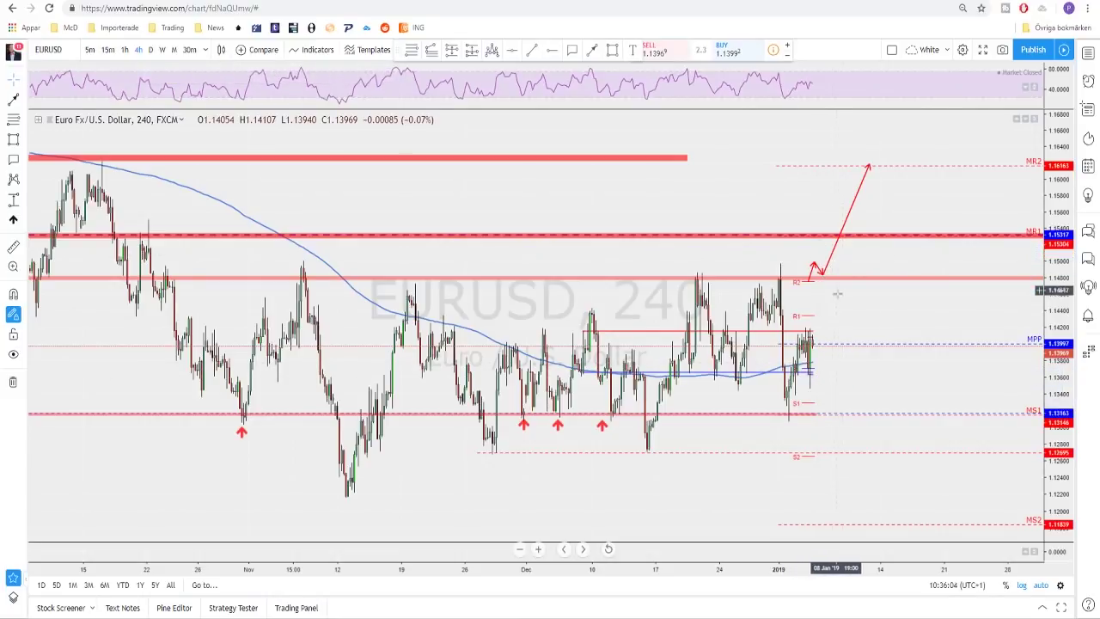
scroll(829, 301, down, 1)
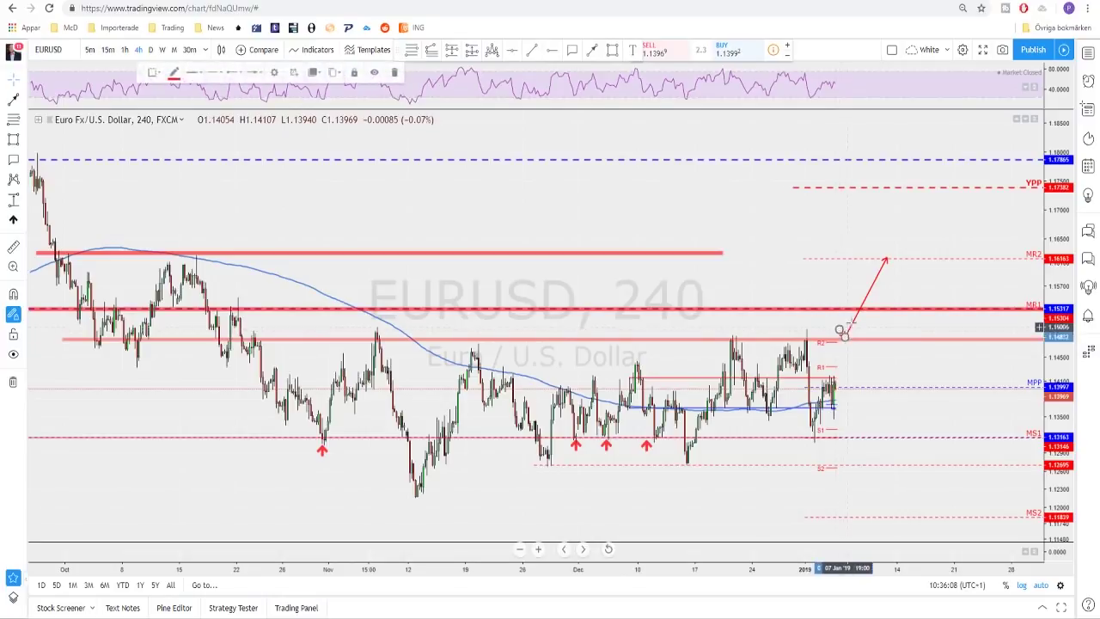
Step: Delete the remaining breakout arrow, then go to the PA-FX mentoring program page
click(846, 329)
key(Delete)
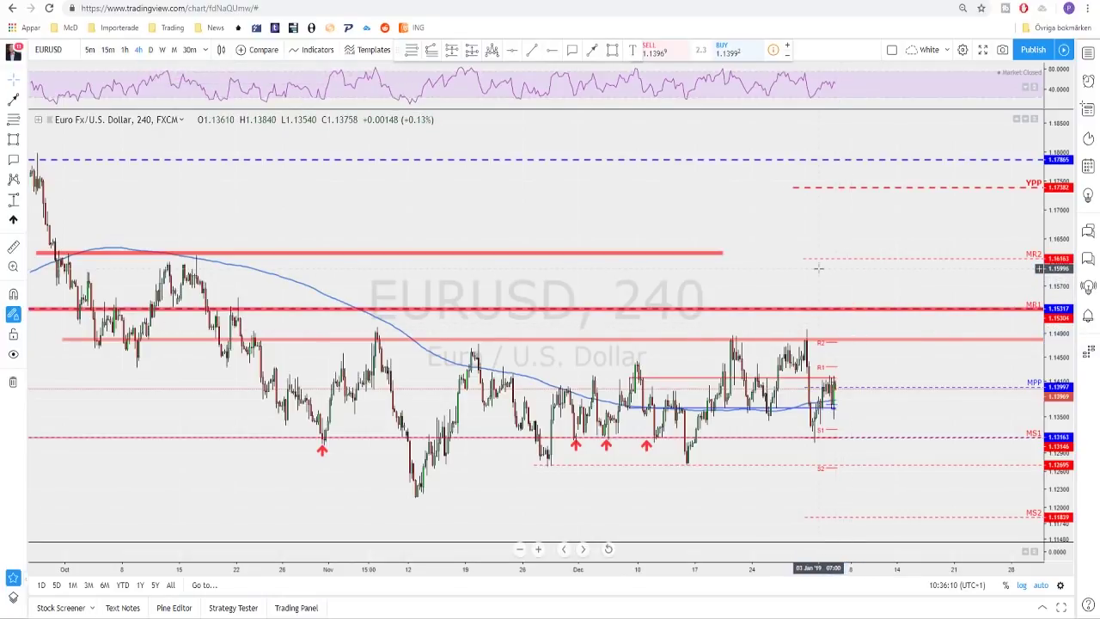
scroll(748, 264, up, 1)
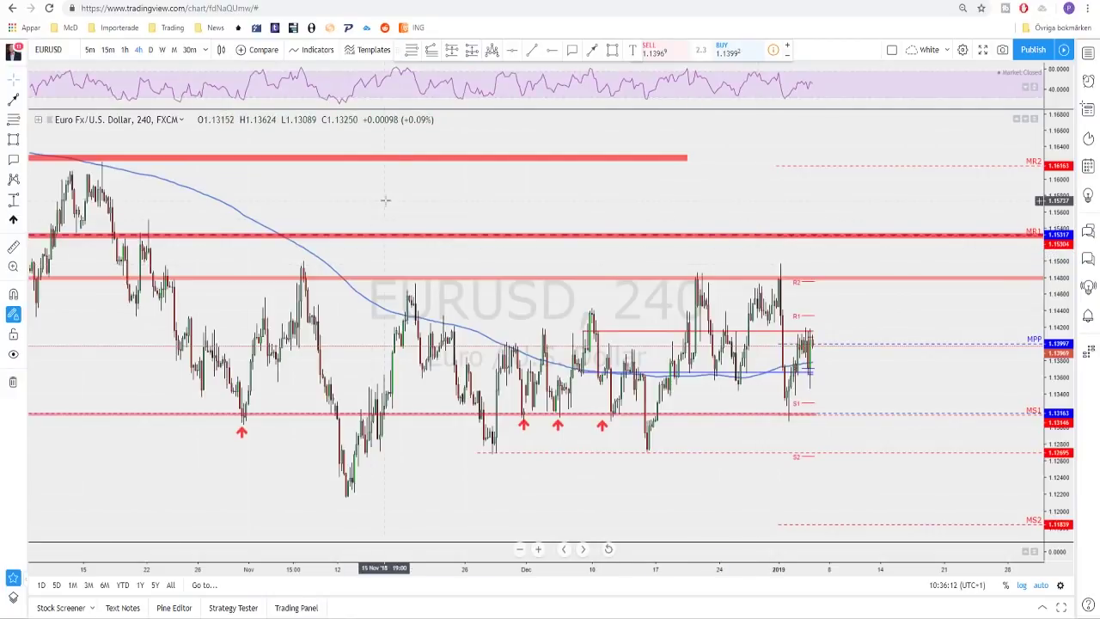
scroll(459, 209, down, 1)
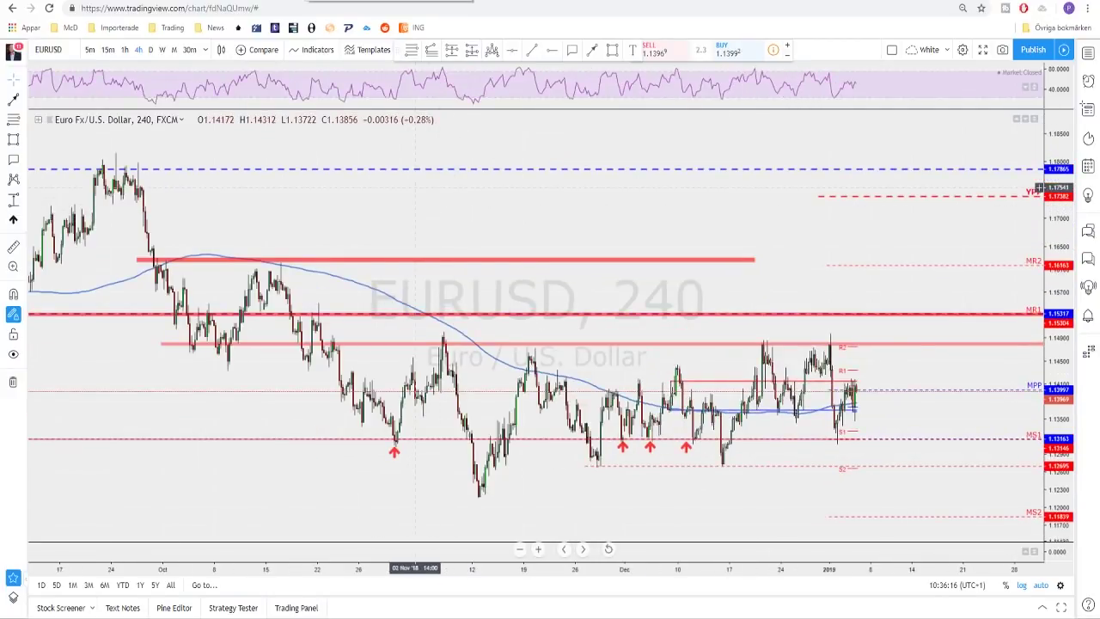
click(392, 1)
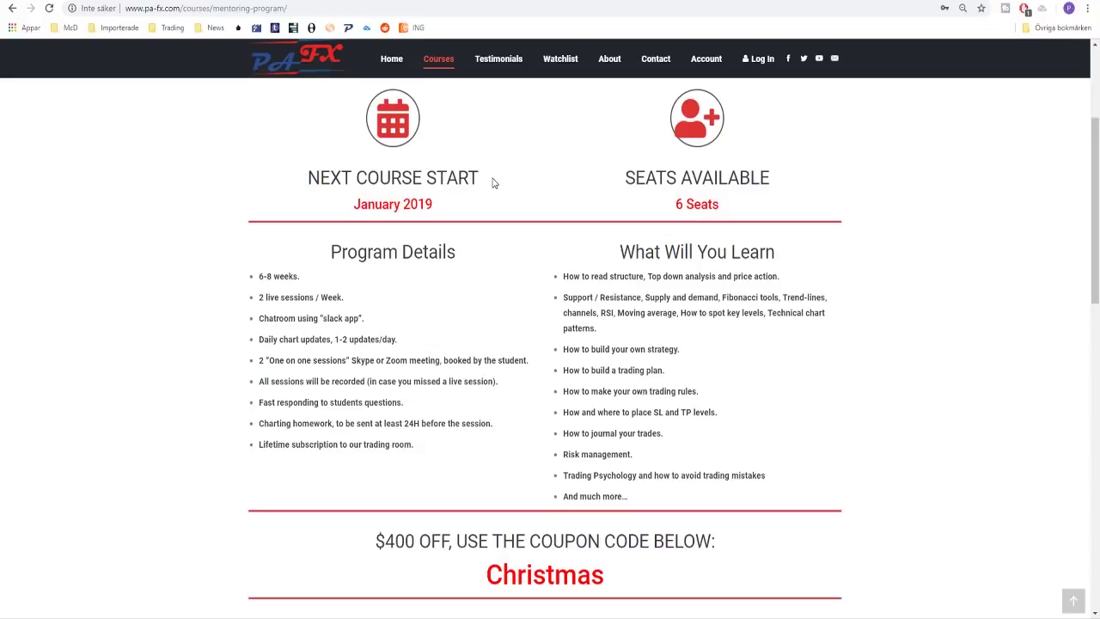
Step: Highlight the 6 Seats figure, the $400 discount and the coupon code Christmas
drag(730, 211, 677, 207)
click(593, 275)
drag(417, 542, 352, 548)
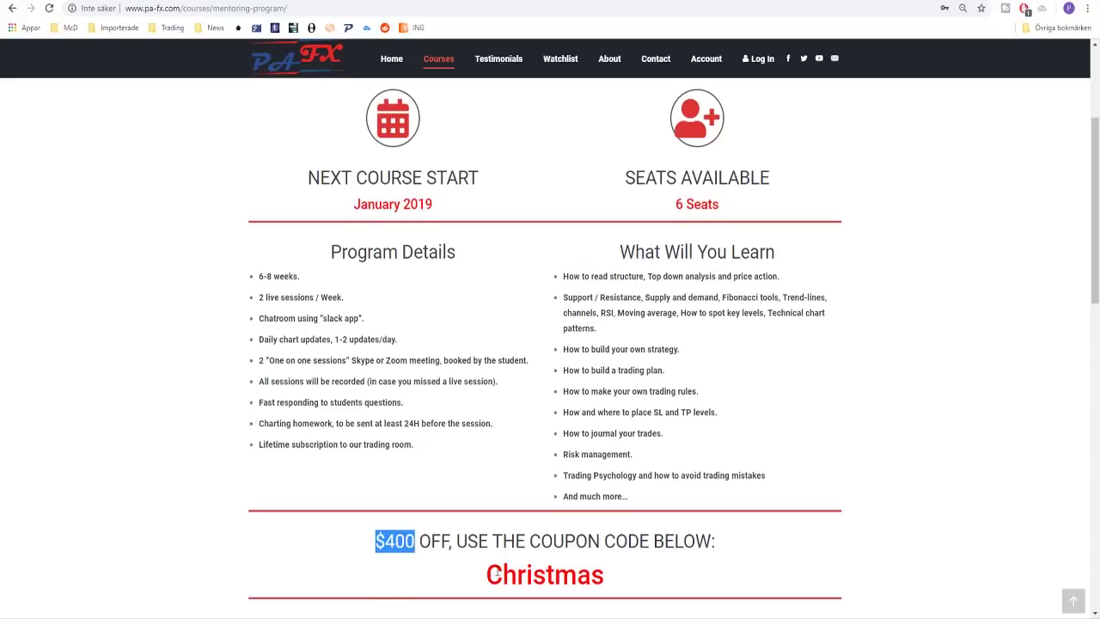
drag(487, 575, 604, 576)
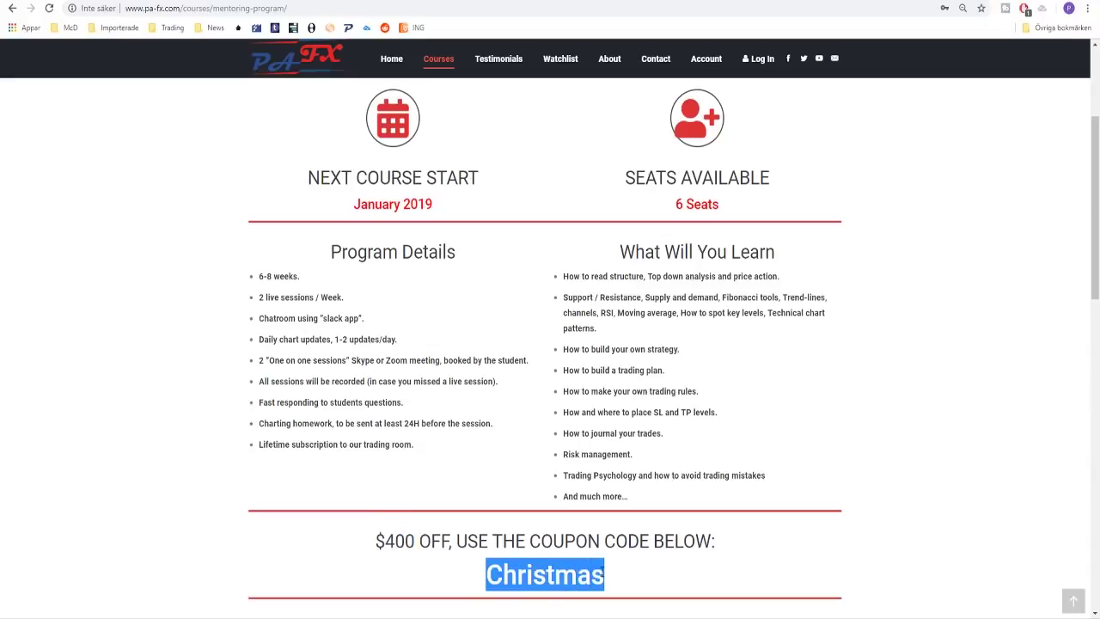
Step: Highlight part of the $899 course price and the banner text, ending at the signup form
scroll(614, 574, down, 4)
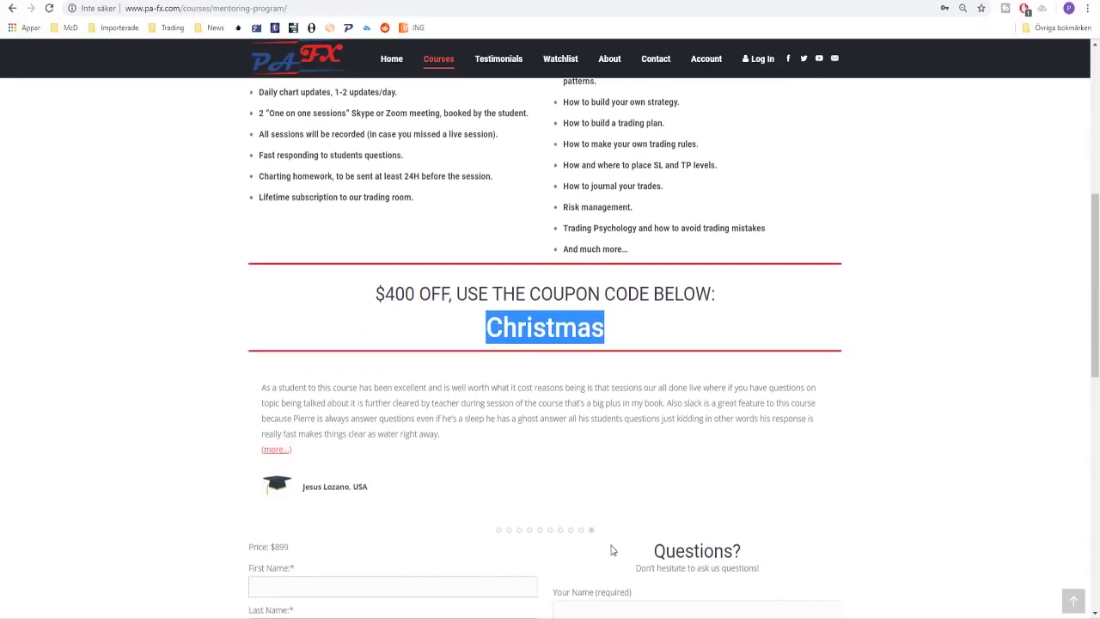
scroll(592, 526, down, 2)
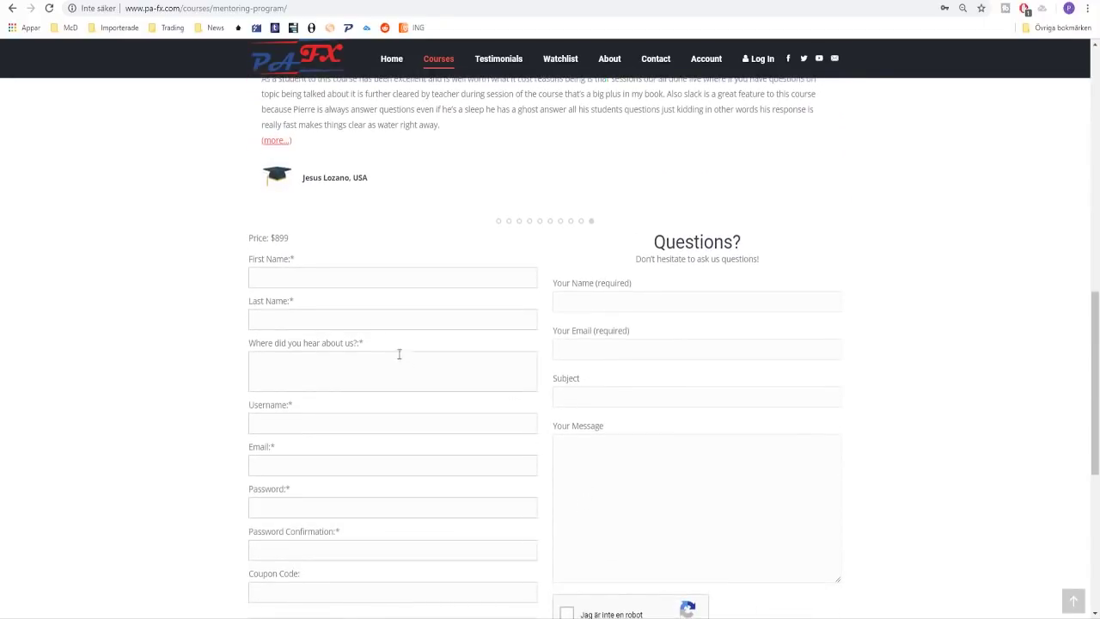
drag(290, 240, 279, 239)
click(311, 245)
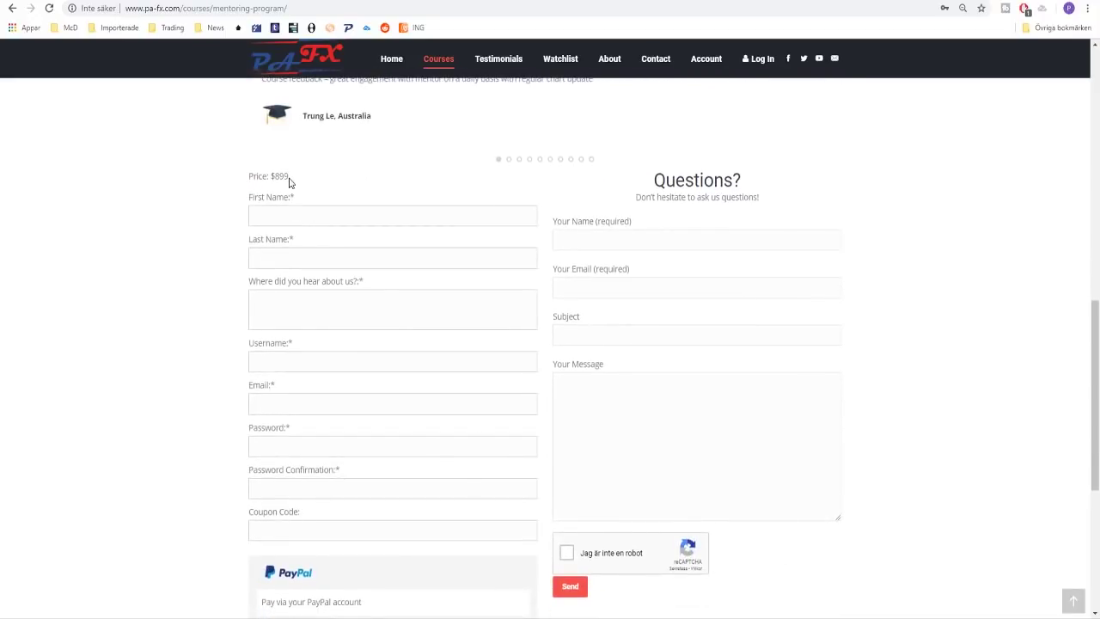
scroll(396, 212, up, 2)
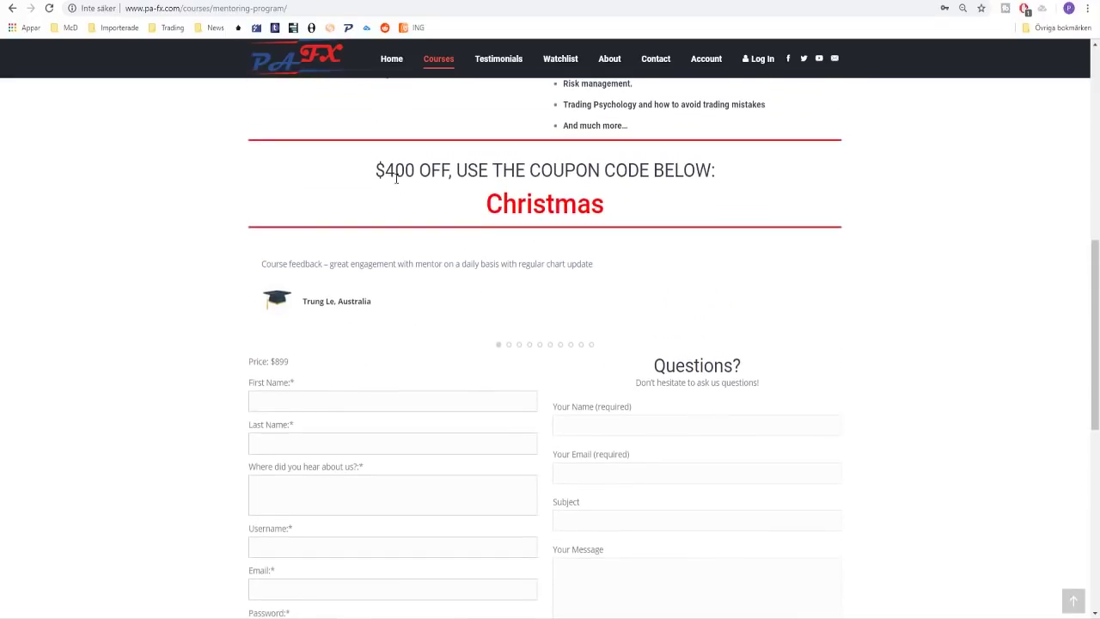
drag(486, 206, 646, 221)
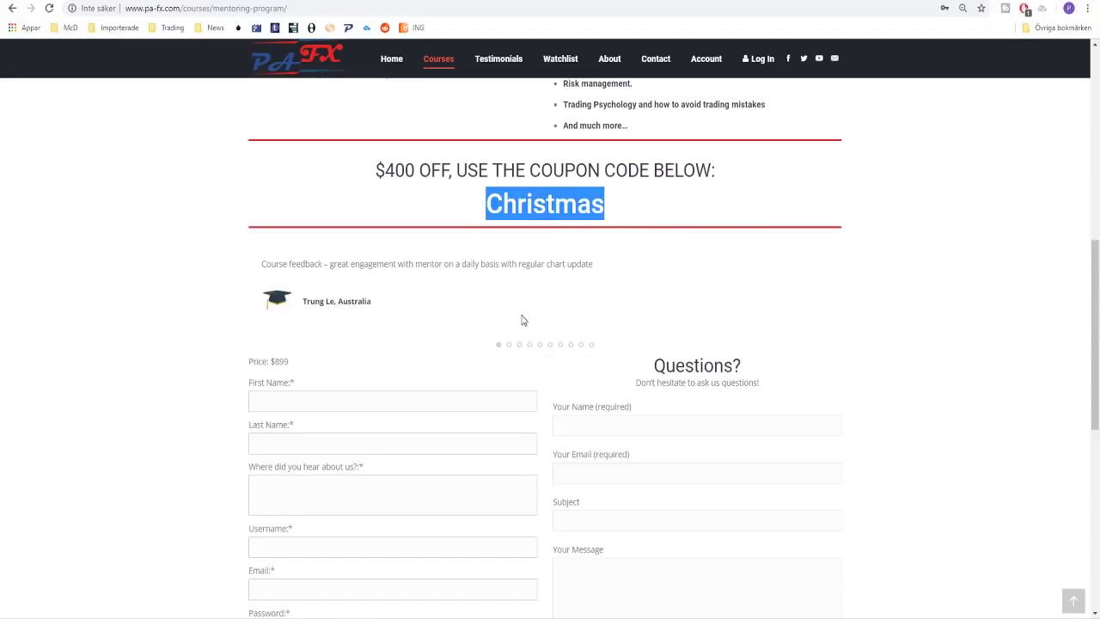
scroll(416, 401, down, 2)
scroll(416, 400, down, 2)
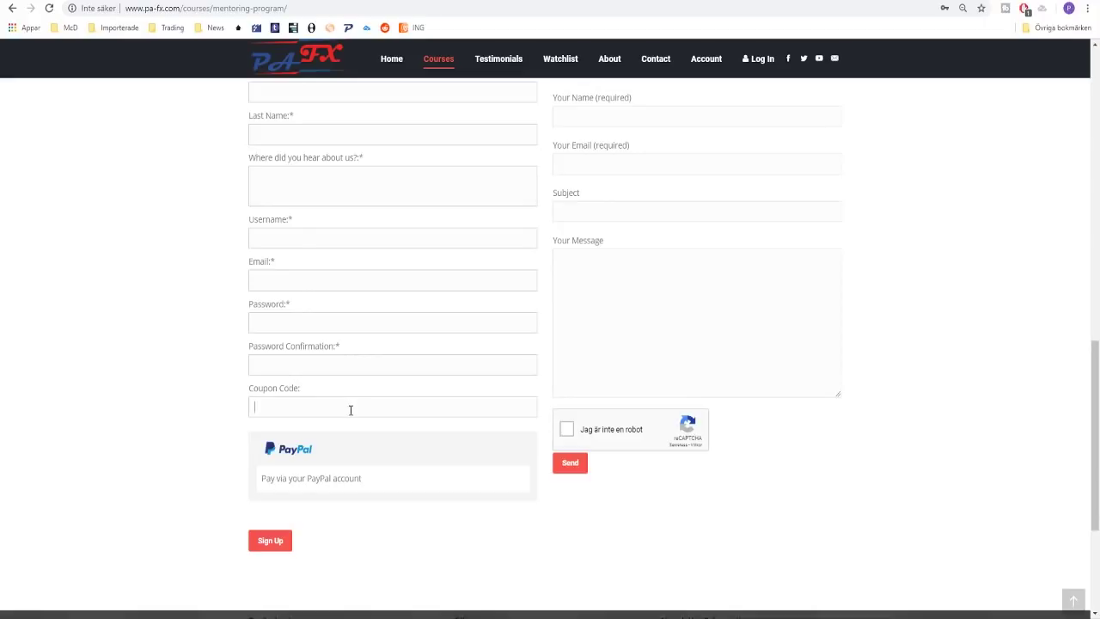
Step: Scroll the PA-FX page back up to the Next Course Start and Program Details sections
scroll(351, 410, up, 3)
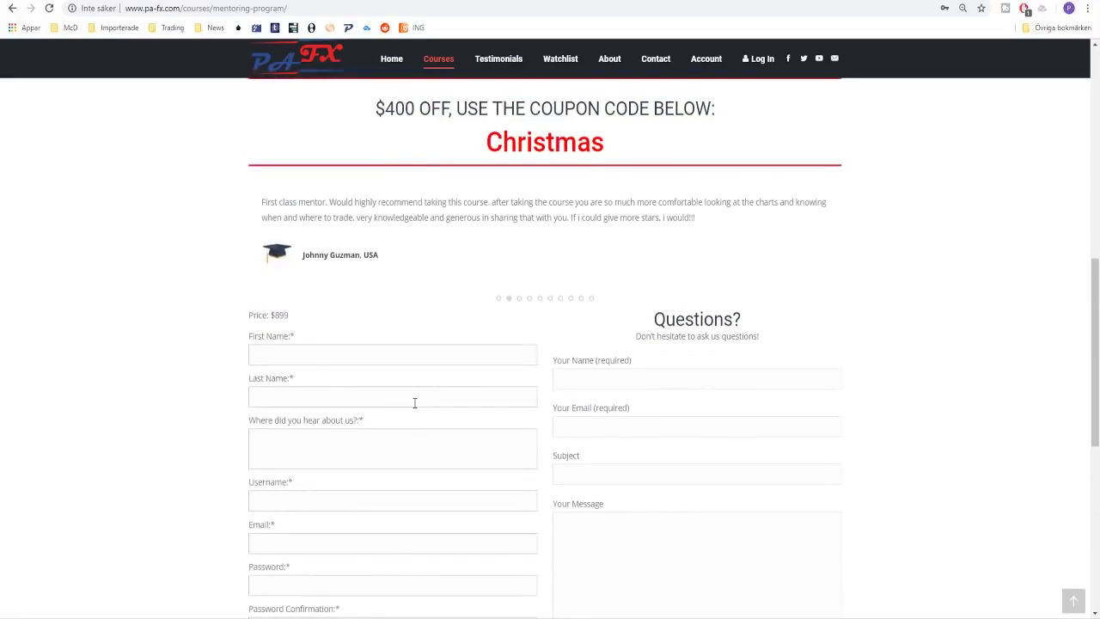
scroll(442, 342, up, 4)
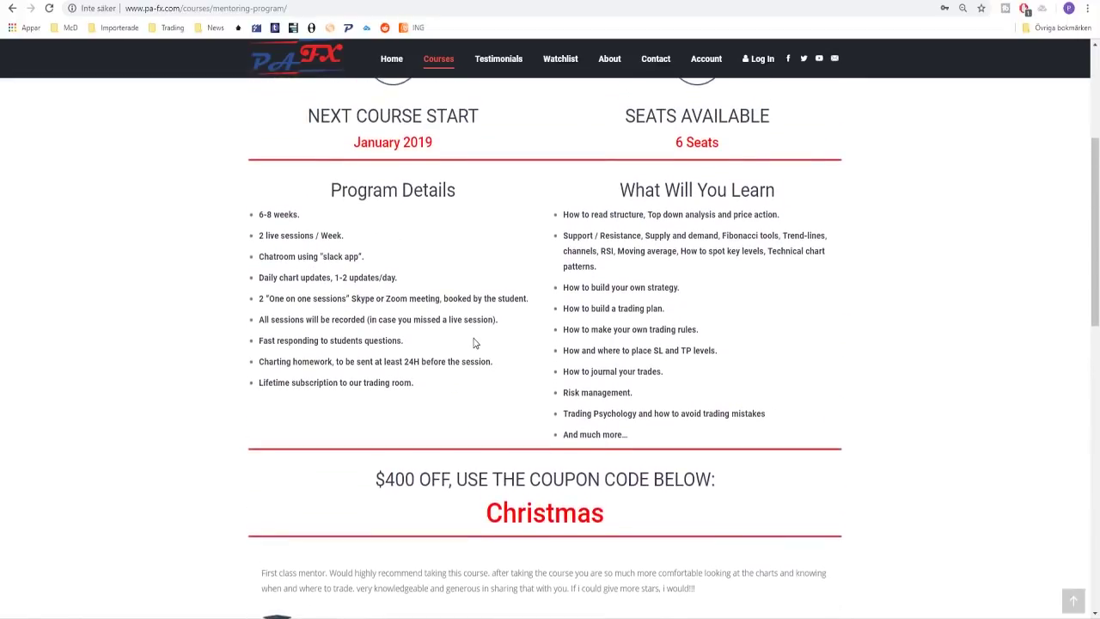
scroll(473, 343, up, 1)
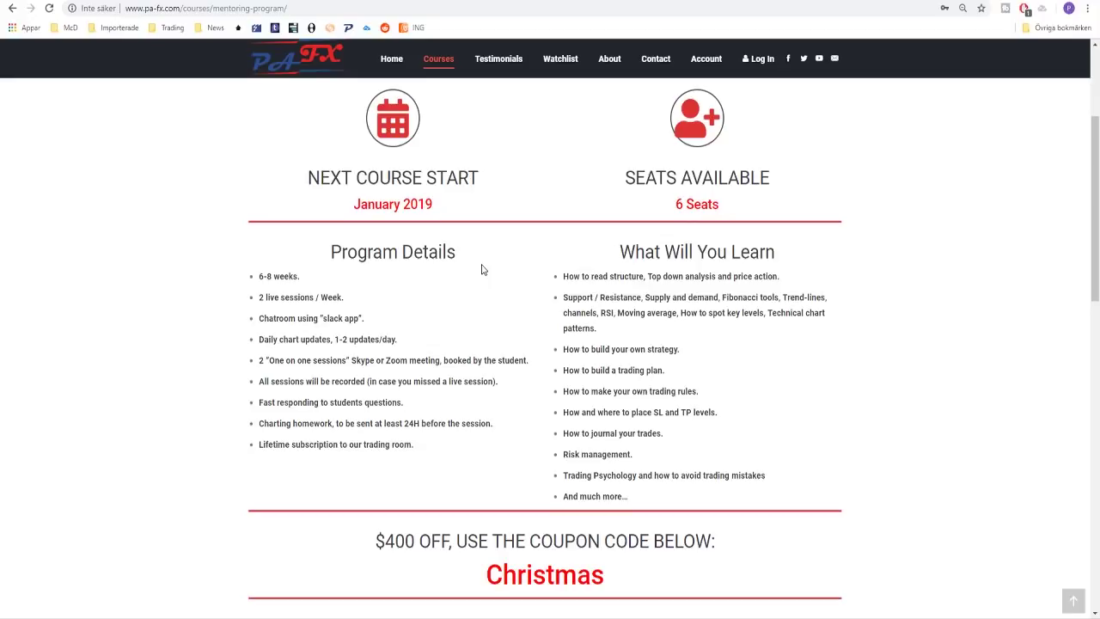
scroll(479, 269, up, 1)
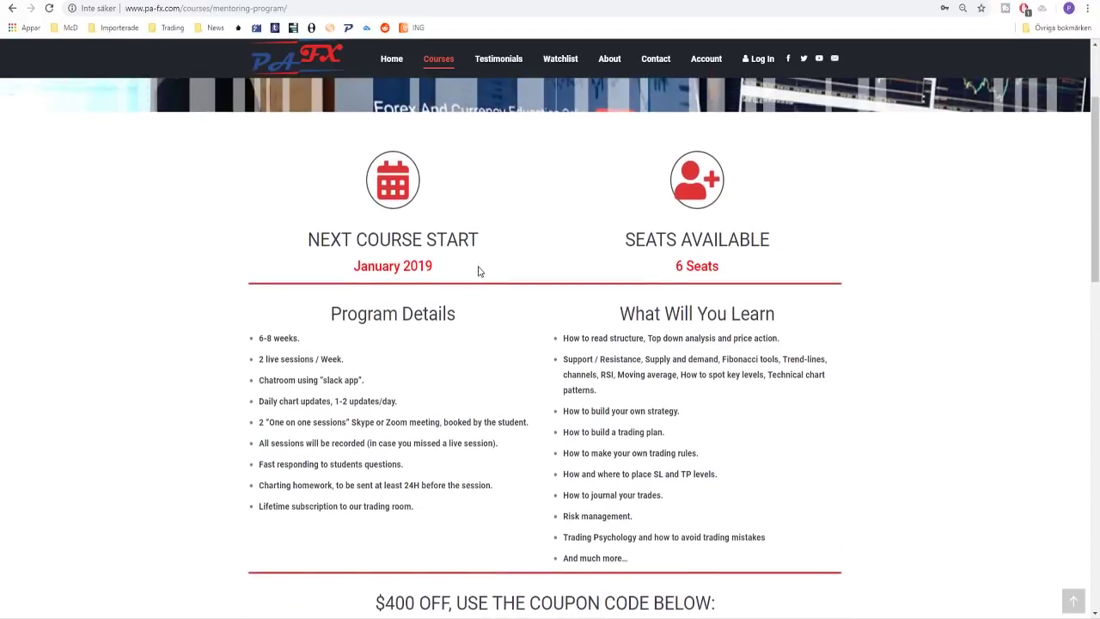
scroll(480, 269, down, 1)
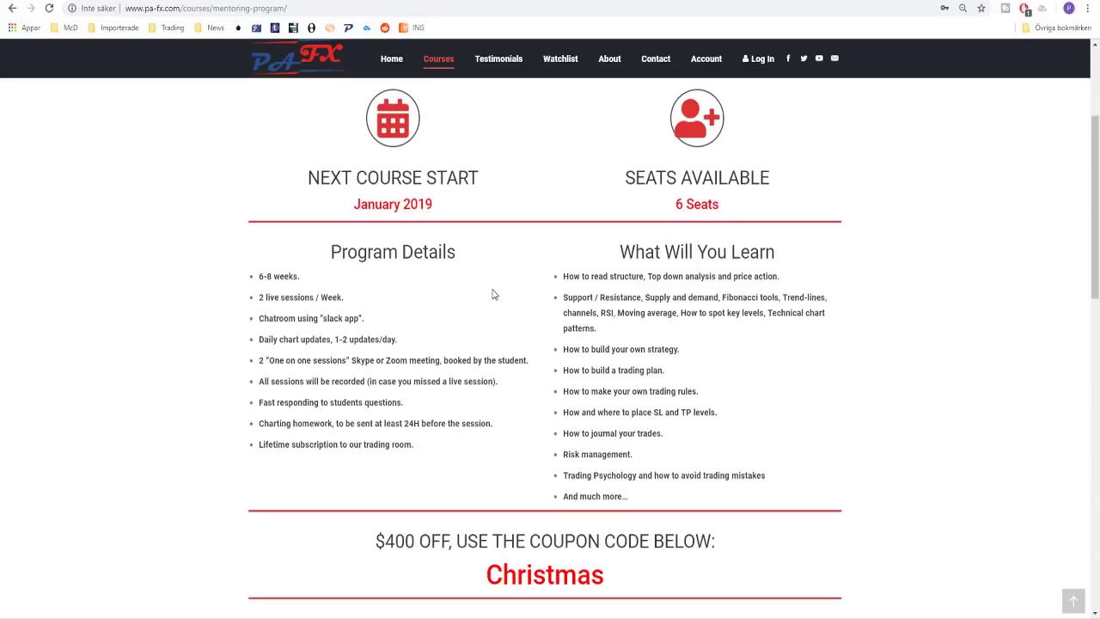
click(510, 64)
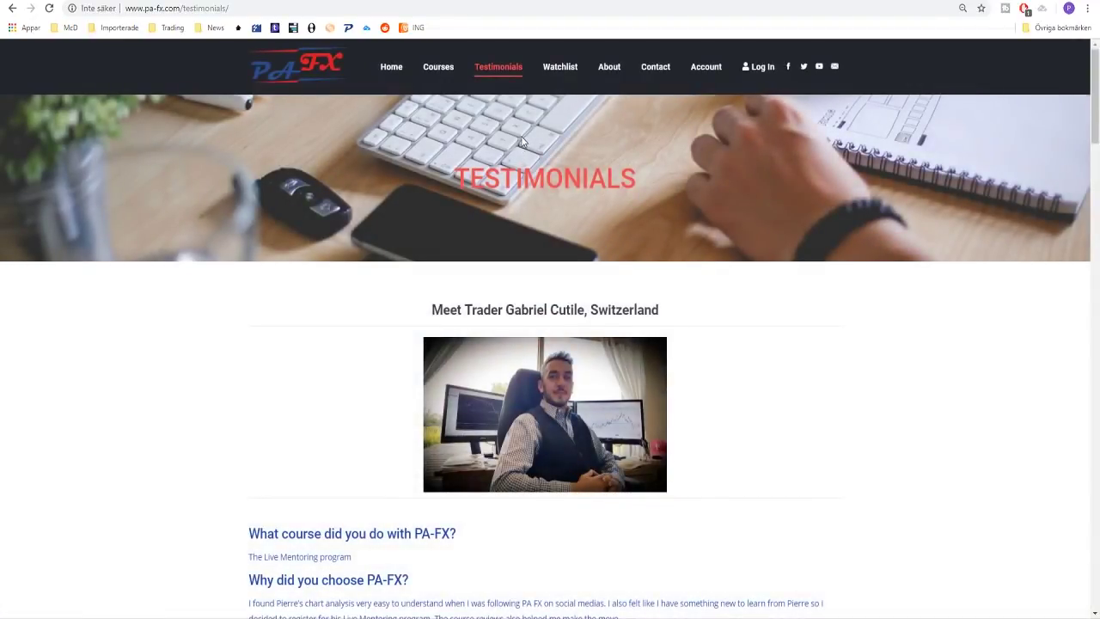
Step: Scroll down through the PA-FX student testimonial cards, then back up to the top
scroll(521, 140, down, 6)
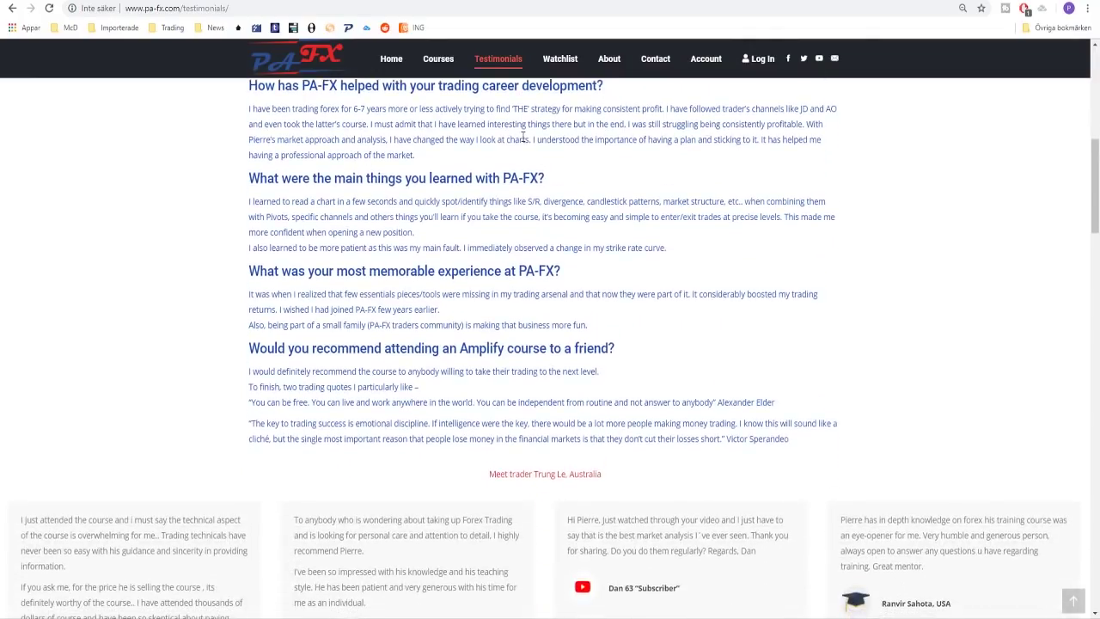
scroll(523, 137, down, 4)
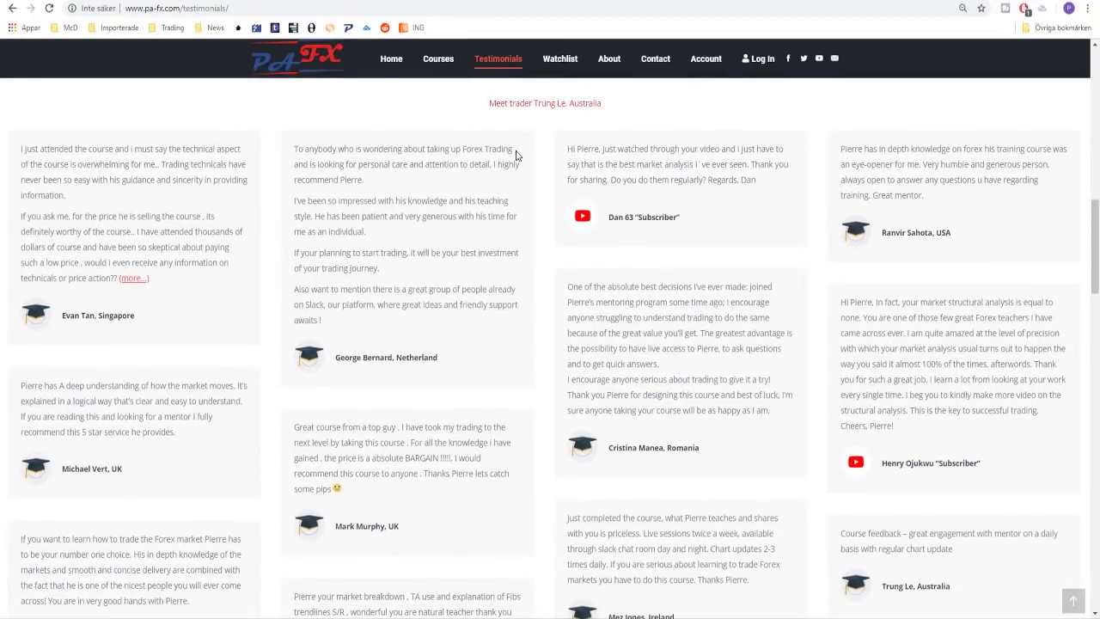
scroll(518, 165, down, 2)
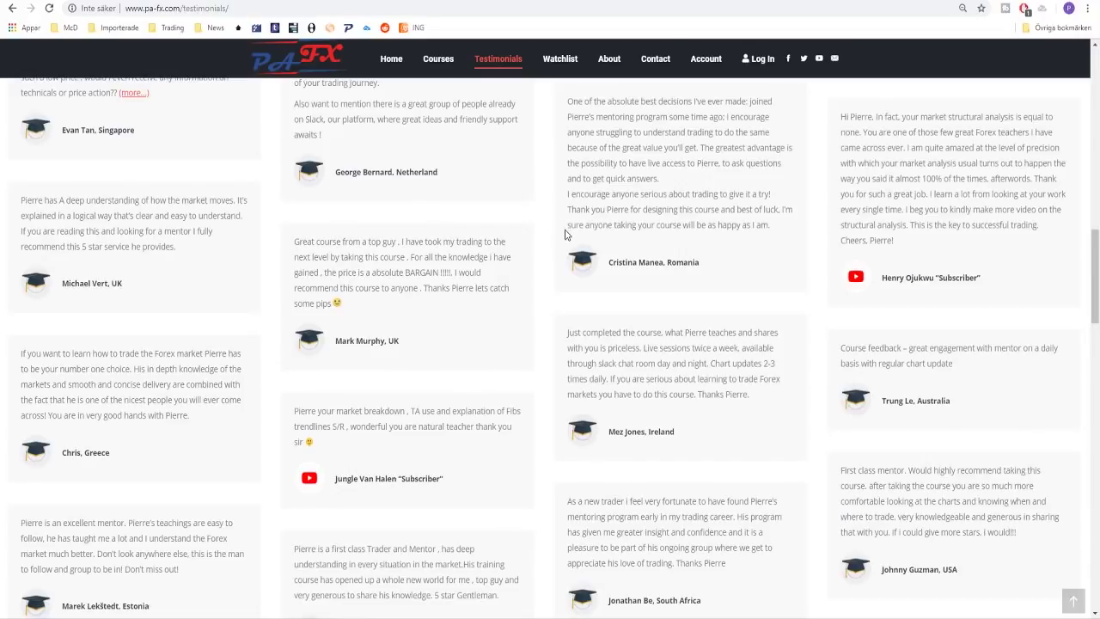
scroll(557, 247, down, 1)
scroll(557, 247, up, 1)
scroll(555, 247, up, 4)
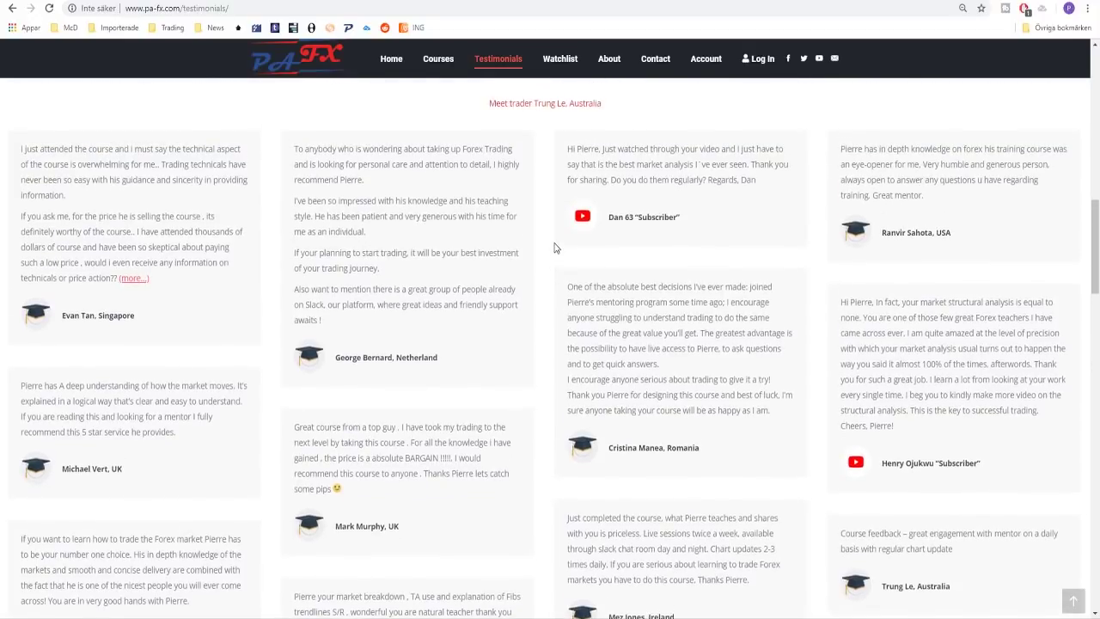
scroll(550, 249, up, 8)
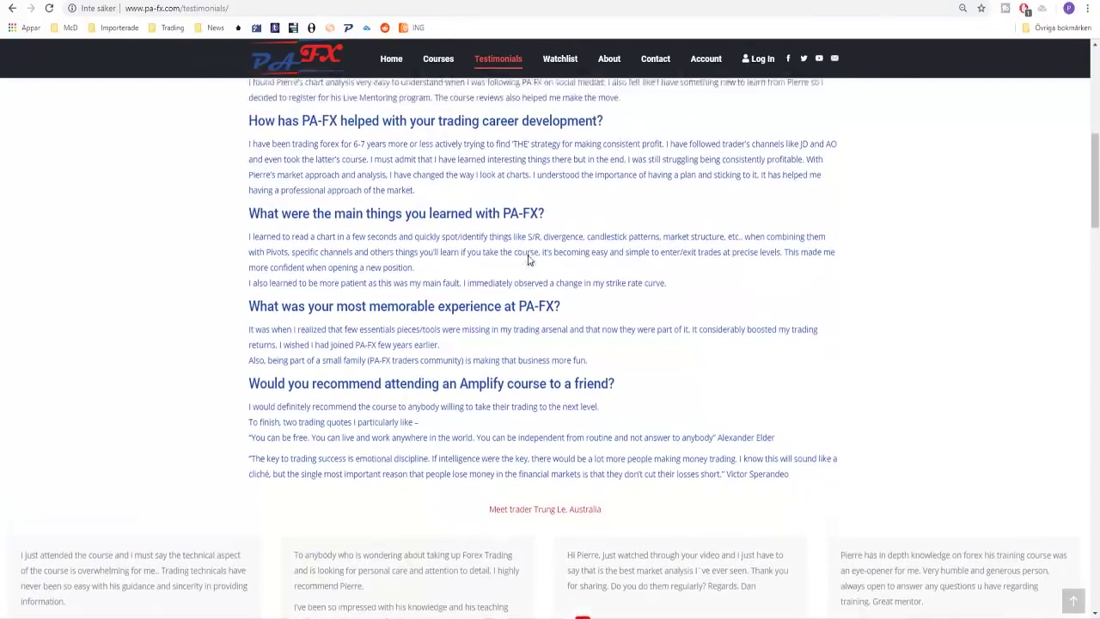
scroll(528, 259, up, 4)
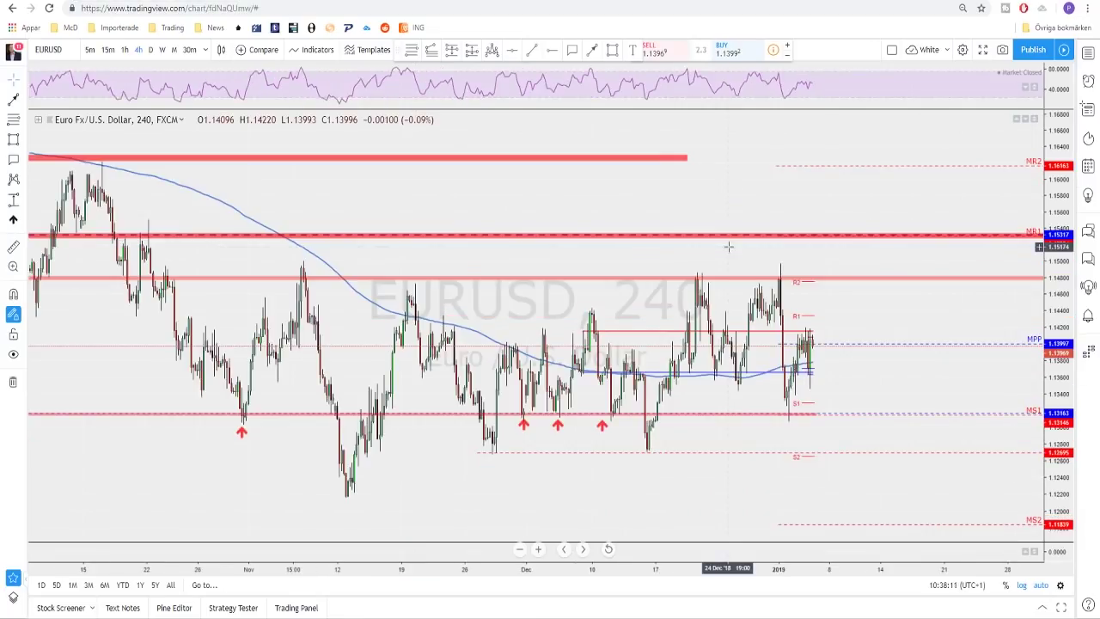
Step: Load GBPUSD from the watchlist on weekly candles and zoom to review its long-term levels
key(space)
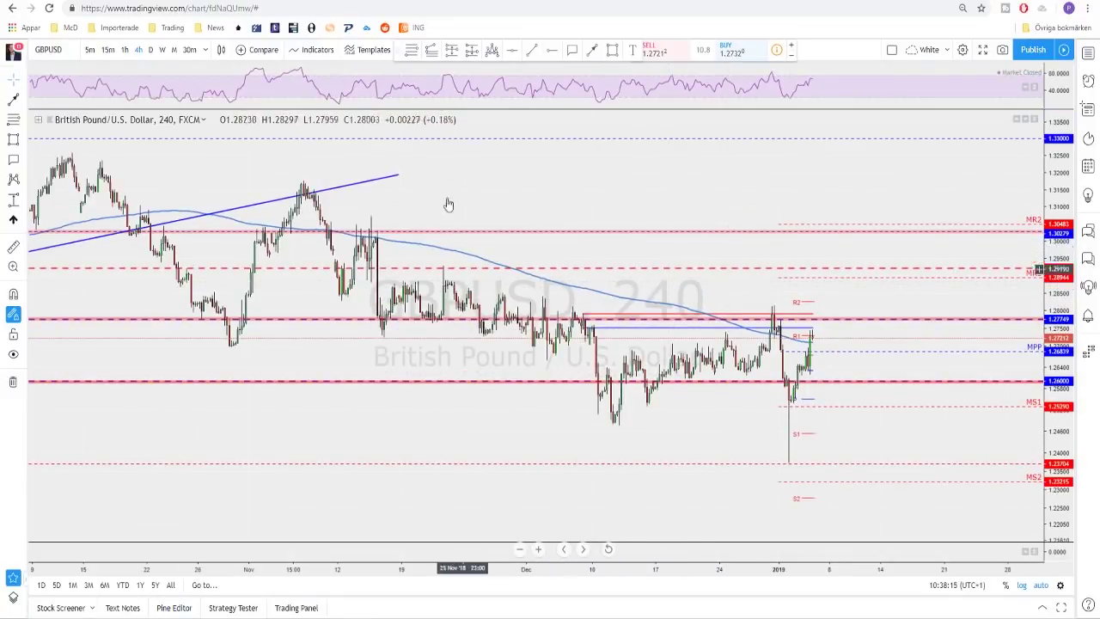
click(162, 49)
scroll(822, 336, up, 3)
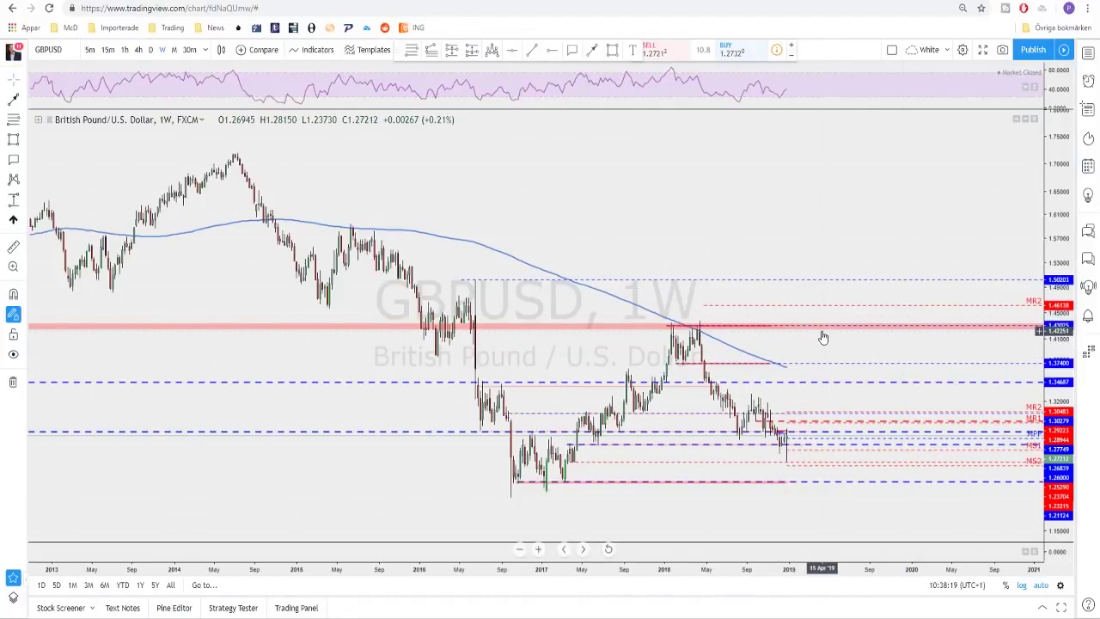
scroll(679, 362, up, 3)
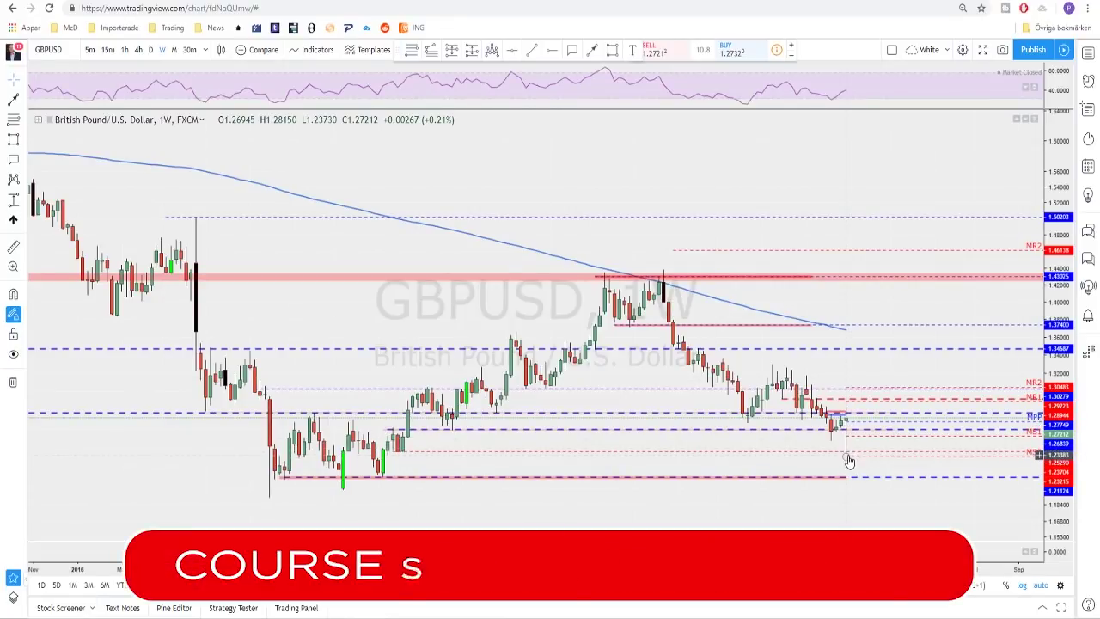
scroll(847, 454, up, 2)
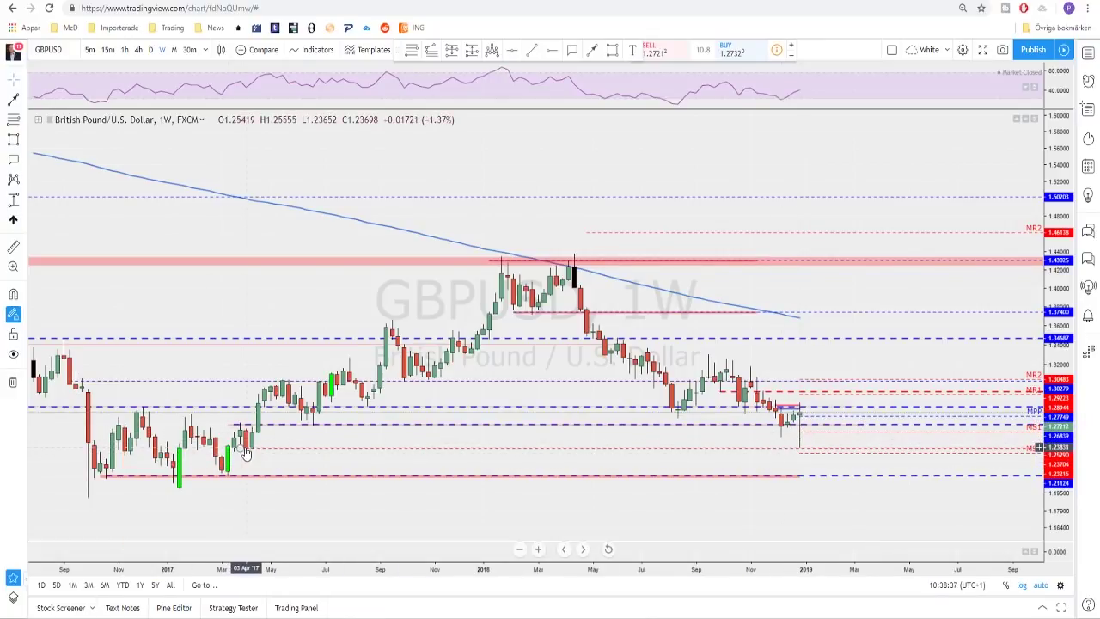
scroll(808, 464, up, 3)
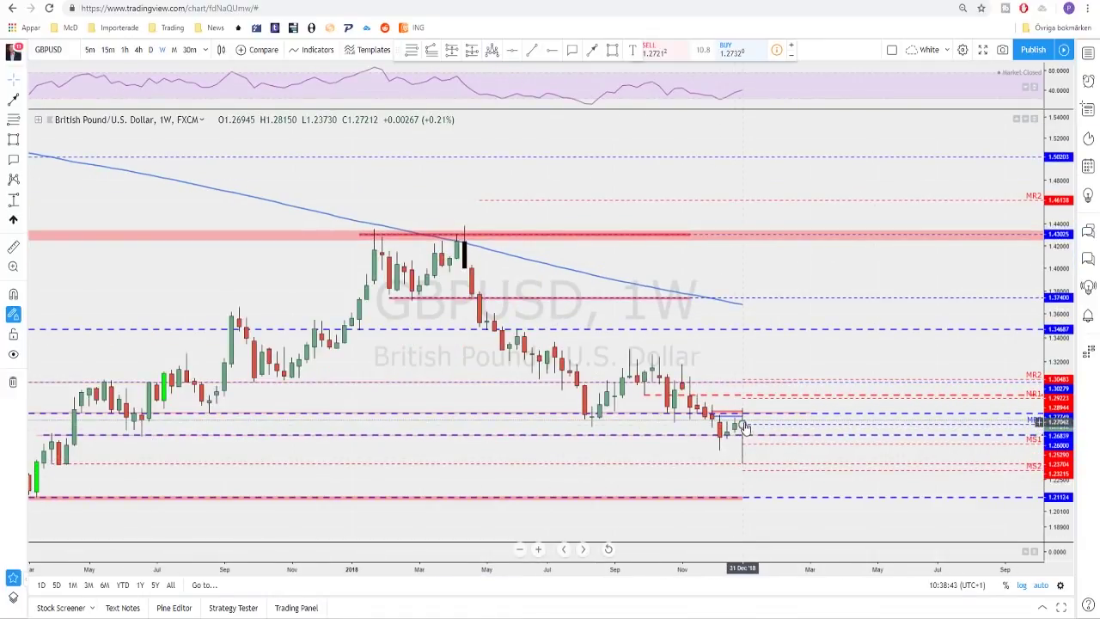
scroll(774, 427, down, 1)
scroll(778, 427, down, 2)
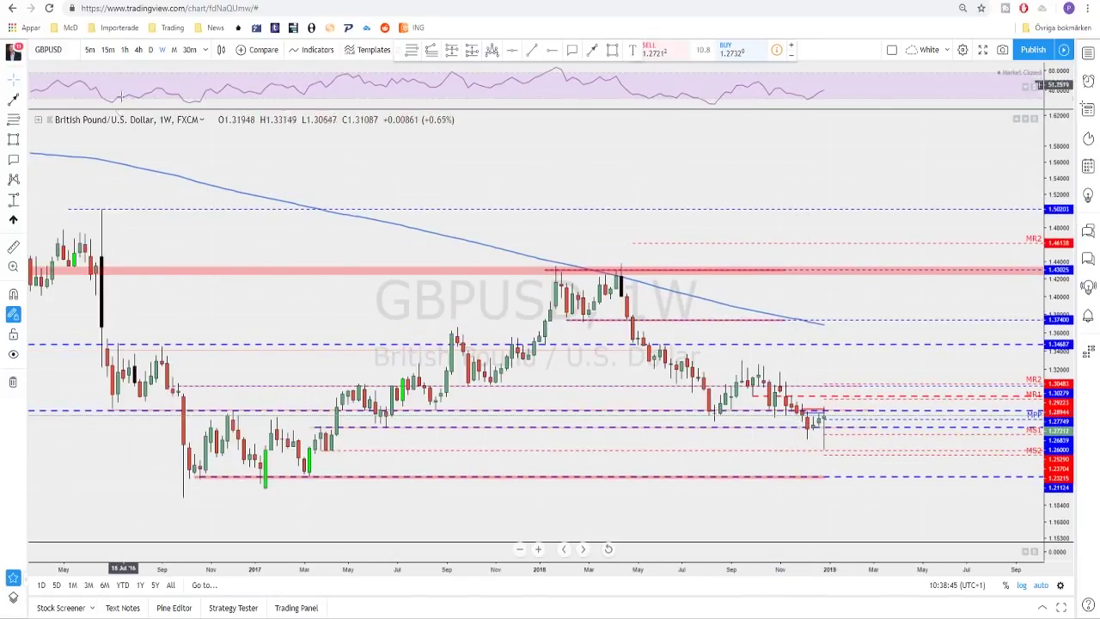
click(151, 50)
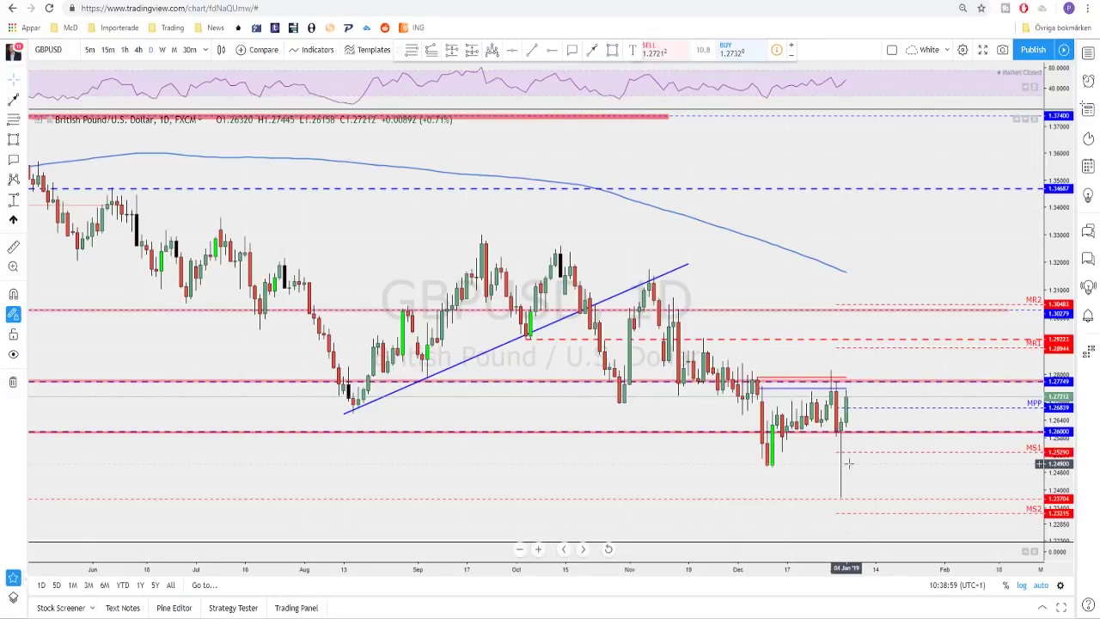
Step: Zoom and pan the GBPUSD daily chart toward the latest candles around the drawn levels
scroll(851, 465, down, 1)
scroll(864, 471, down, 1)
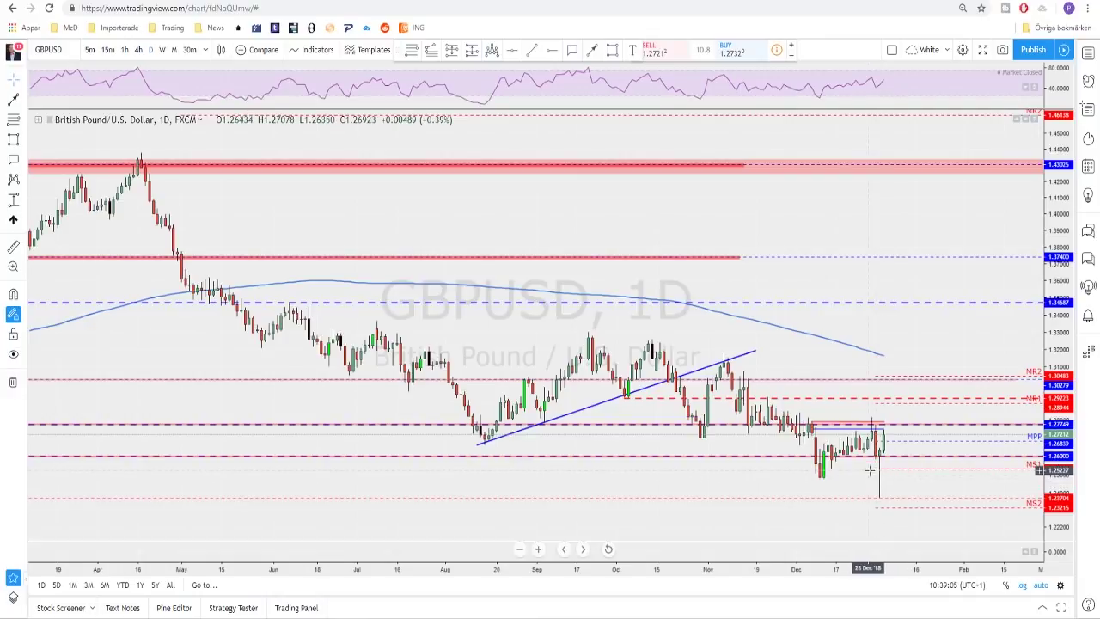
scroll(868, 474, up, 2)
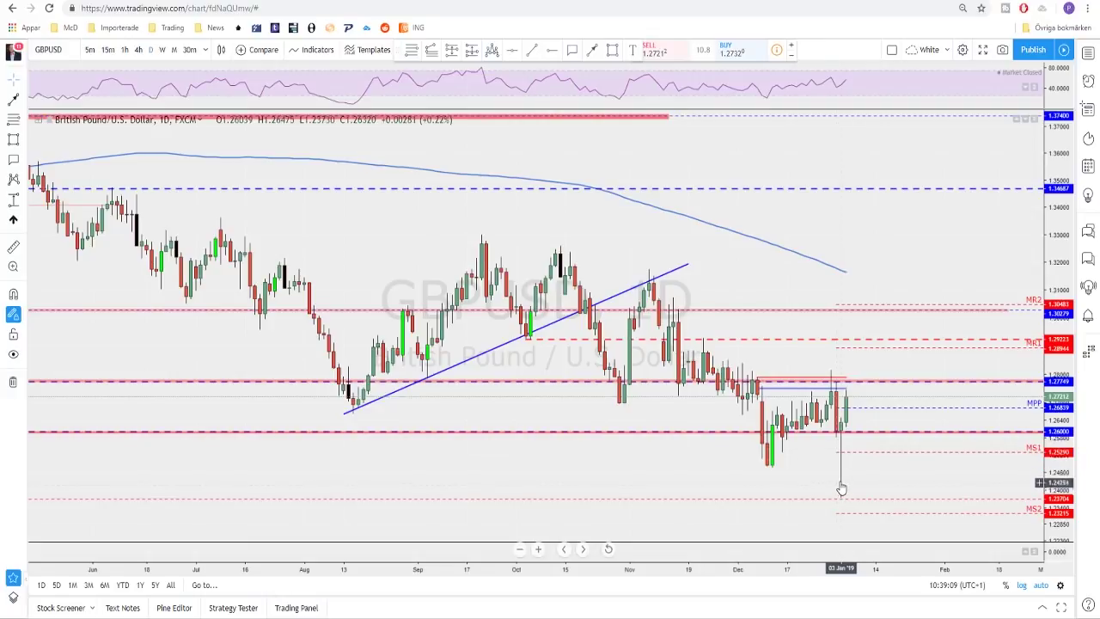
scroll(842, 481, up, 1)
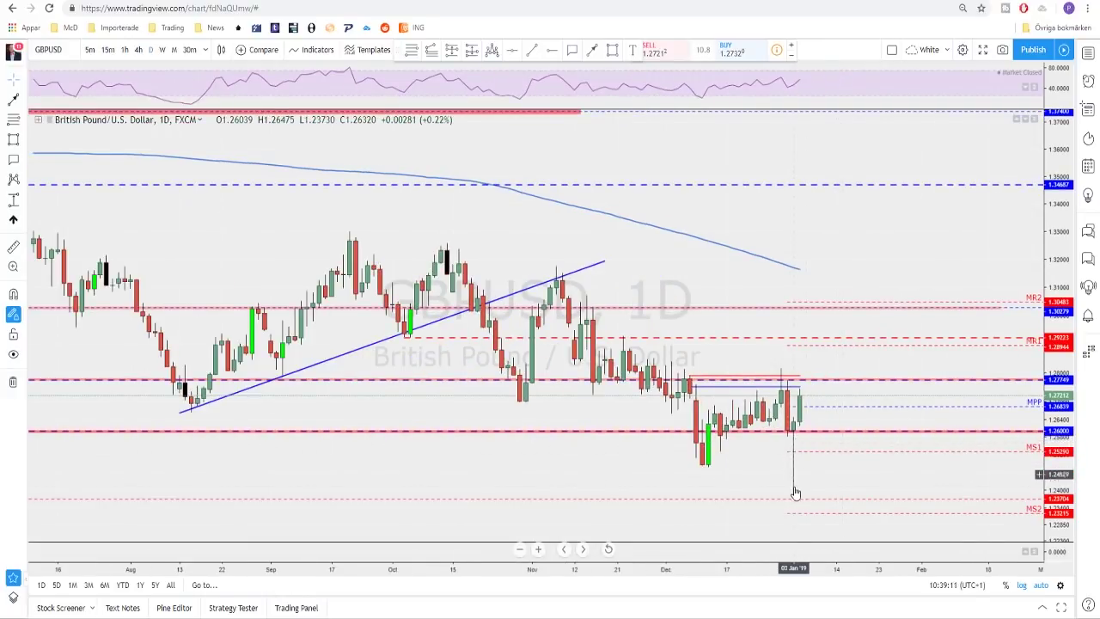
scroll(786, 480, up, 1)
scroll(786, 483, down, 3)
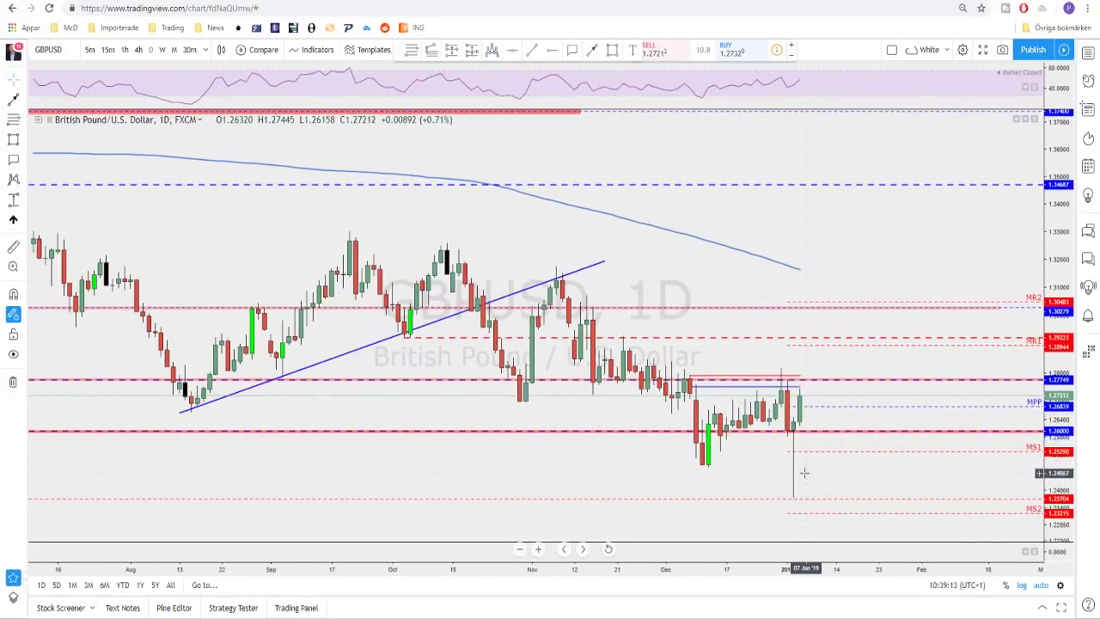
scroll(834, 479, down, 1)
scroll(837, 483, up, 1)
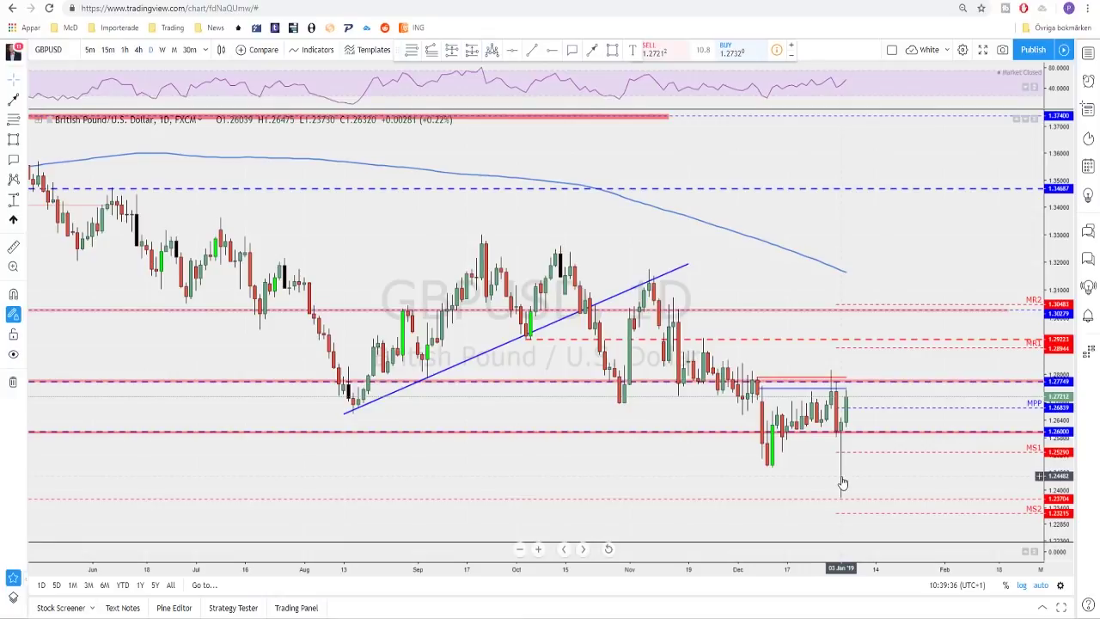
scroll(838, 481, up, 2)
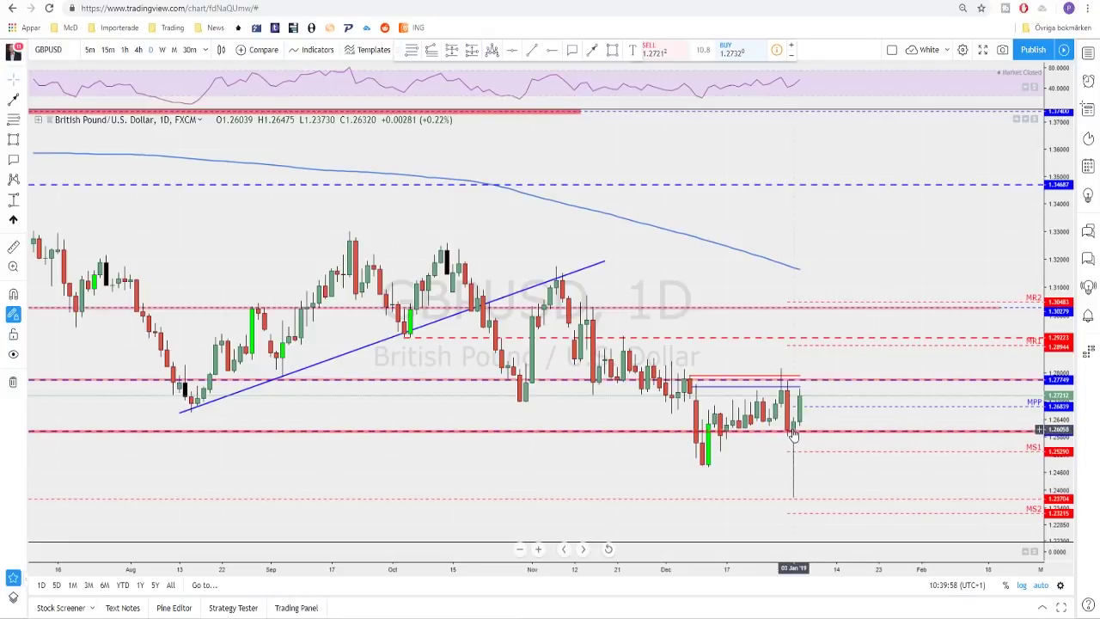
drag(794, 434, 733, 438)
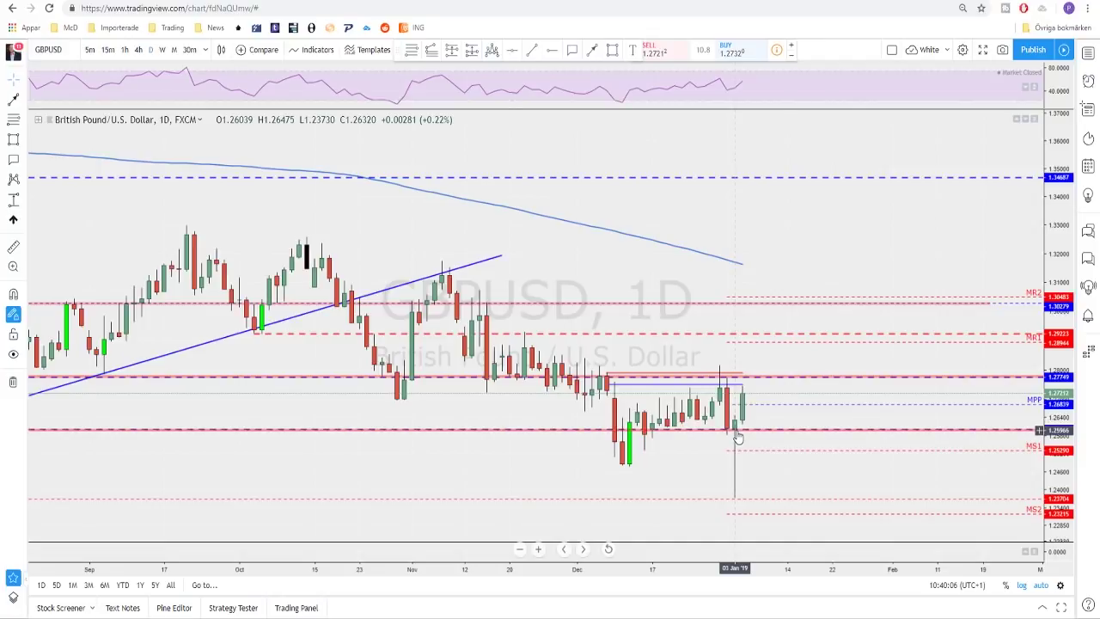
scroll(738, 439, down, 5)
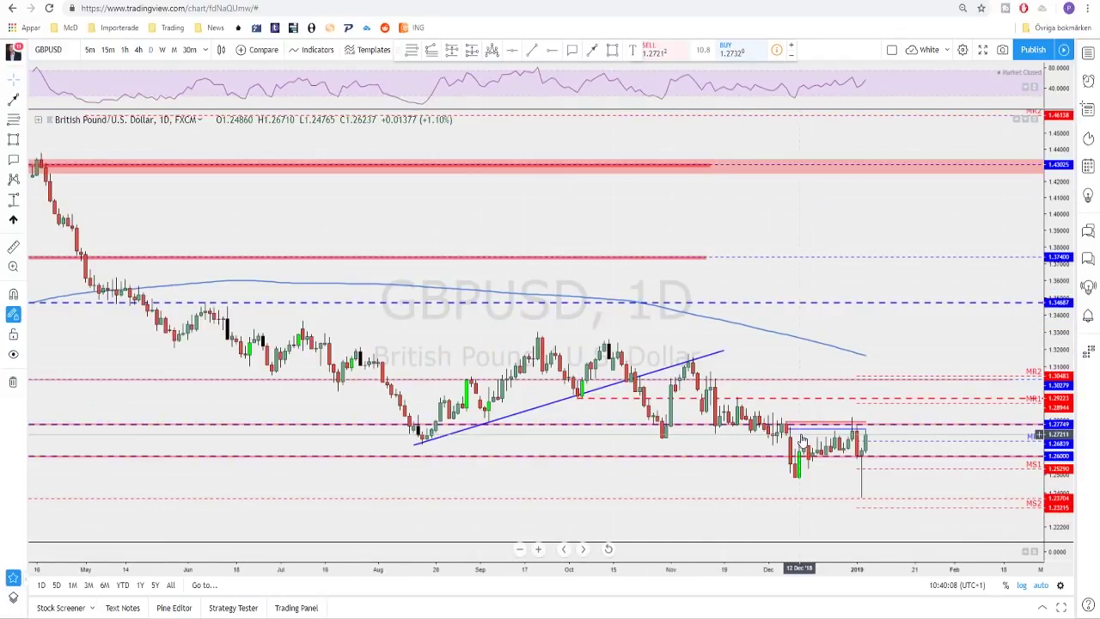
click(138, 51)
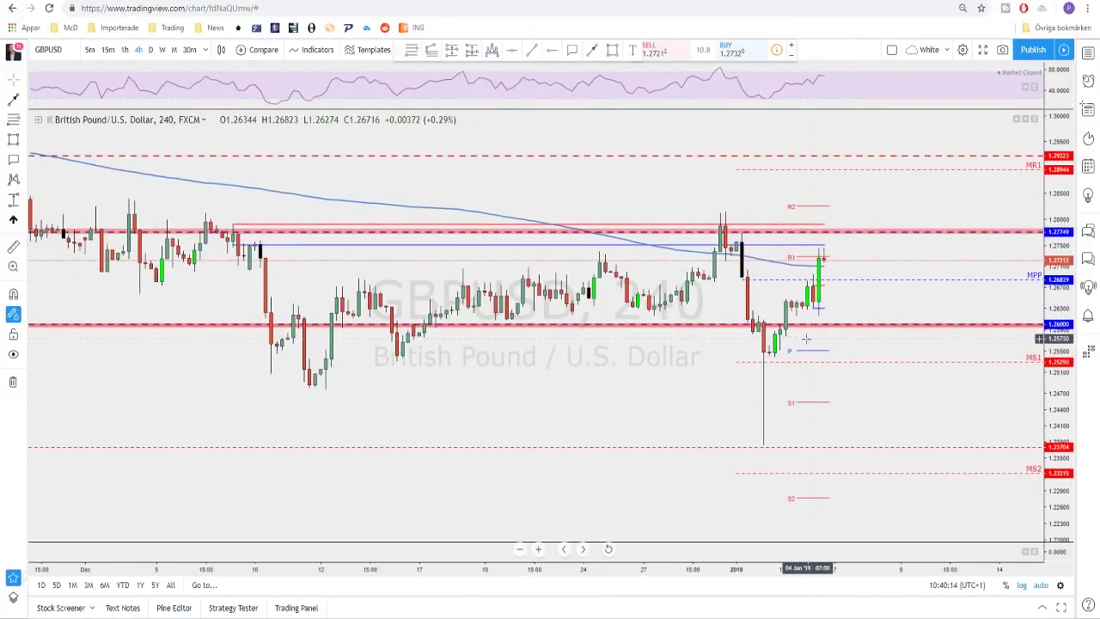
Step: Sketch a trial GBPUSD 4-hour projection path from the latest price down toward 1.2600
scroll(806, 340, down, 2)
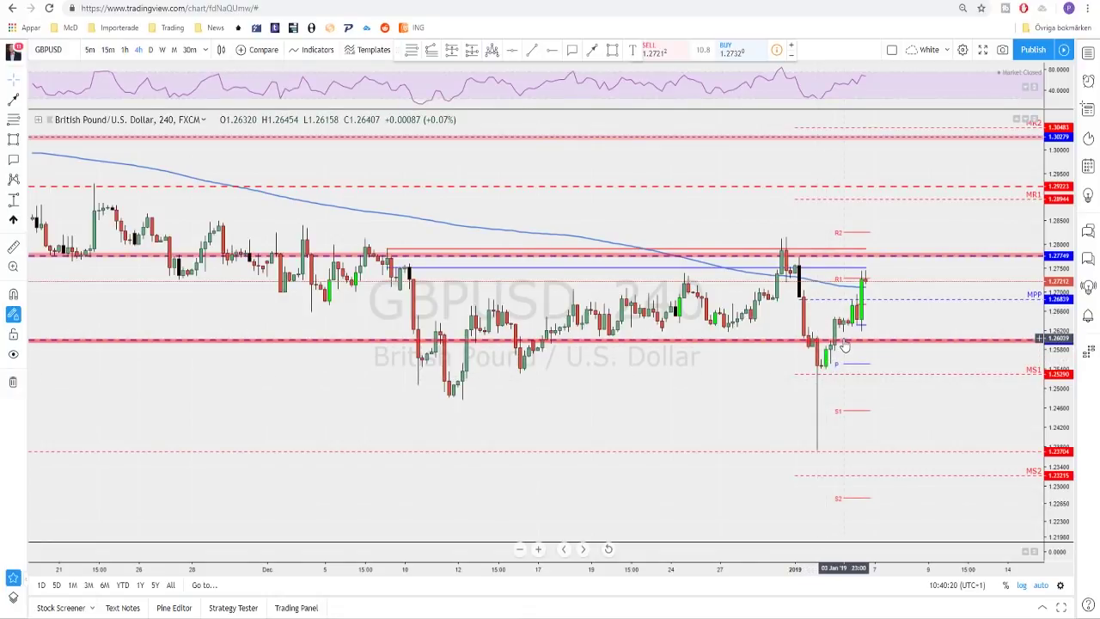
scroll(845, 344, down, 3)
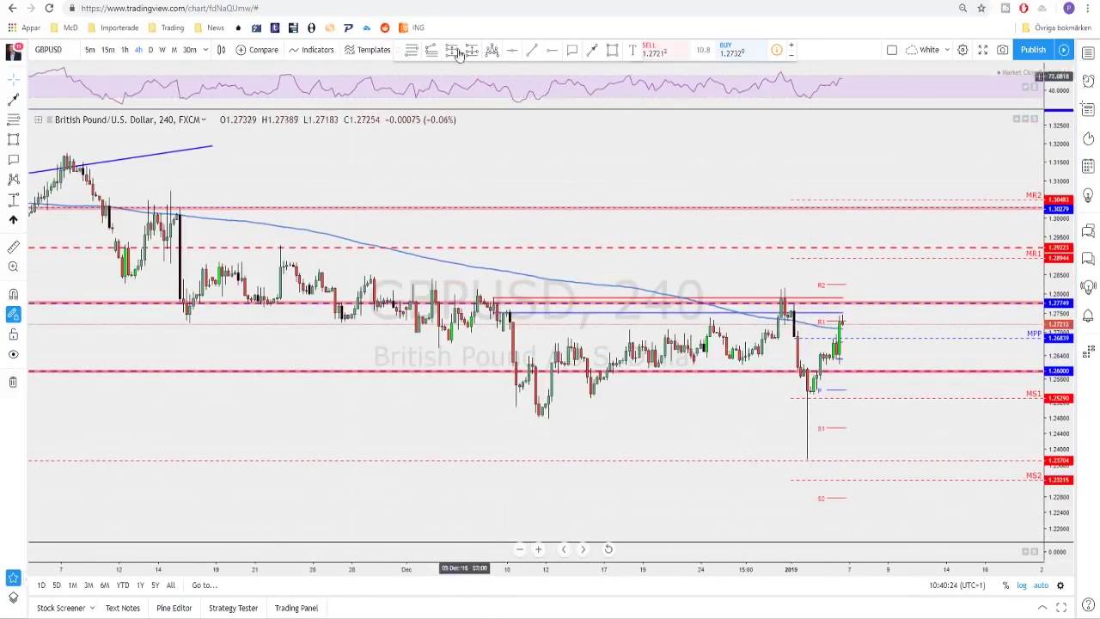
click(591, 50)
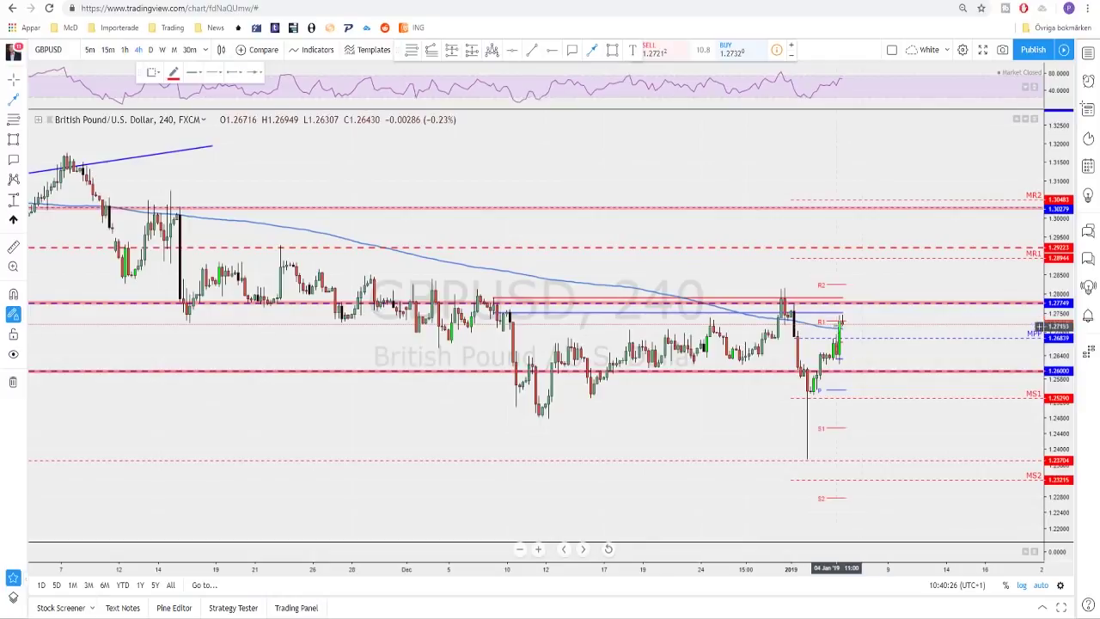
click(839, 322)
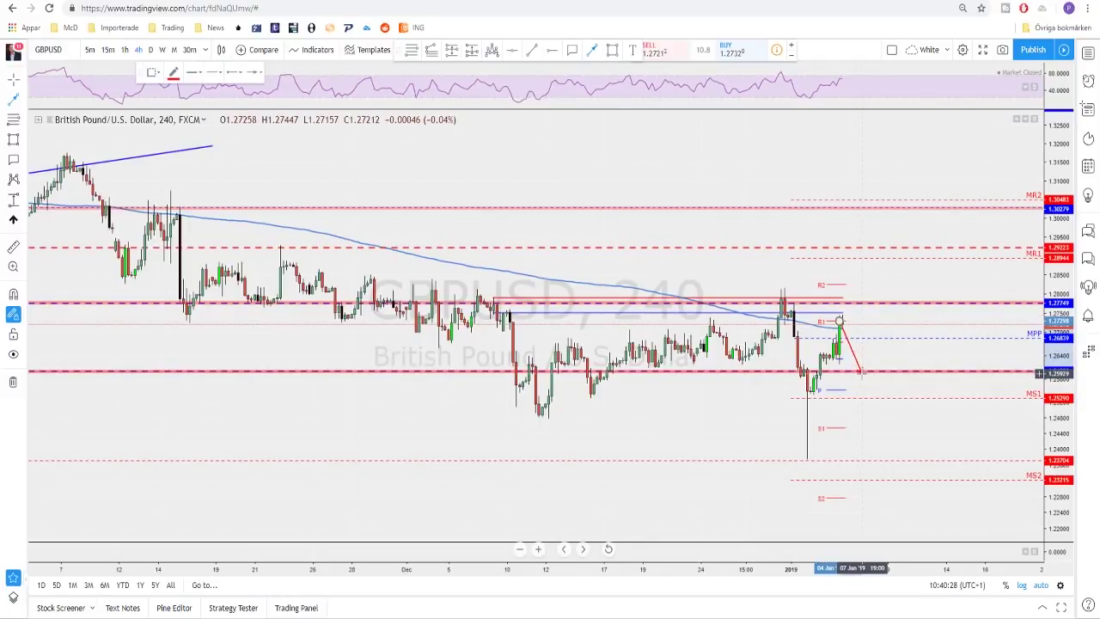
click(861, 371)
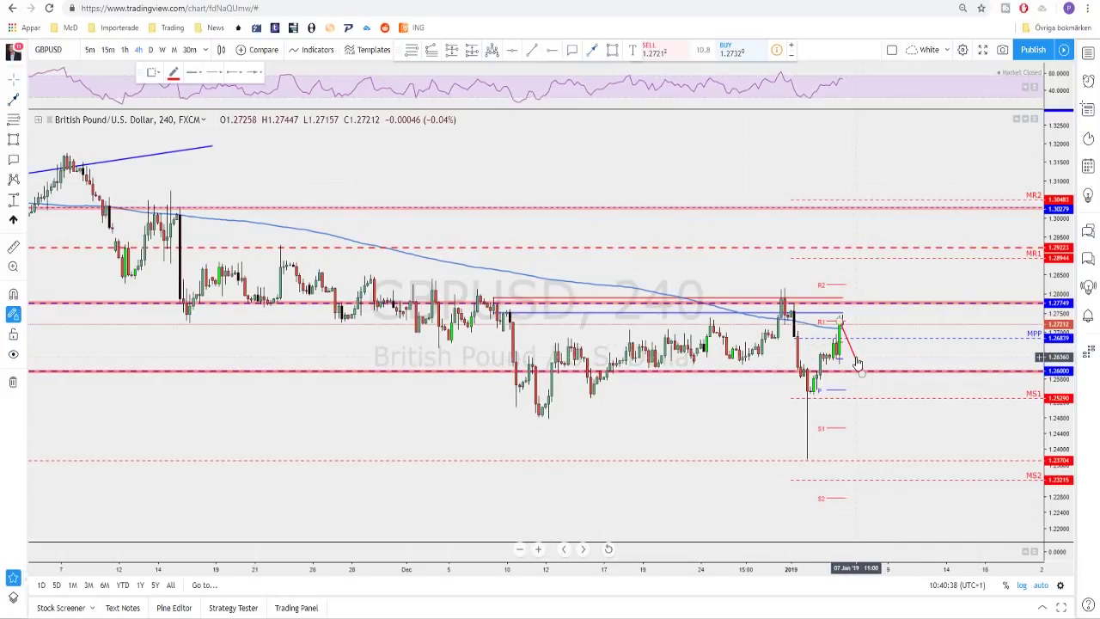
Step: On a wider view, draw an upward projection path near R2, dipping to 1.27749, rising to MR1
scroll(857, 363, down, 2)
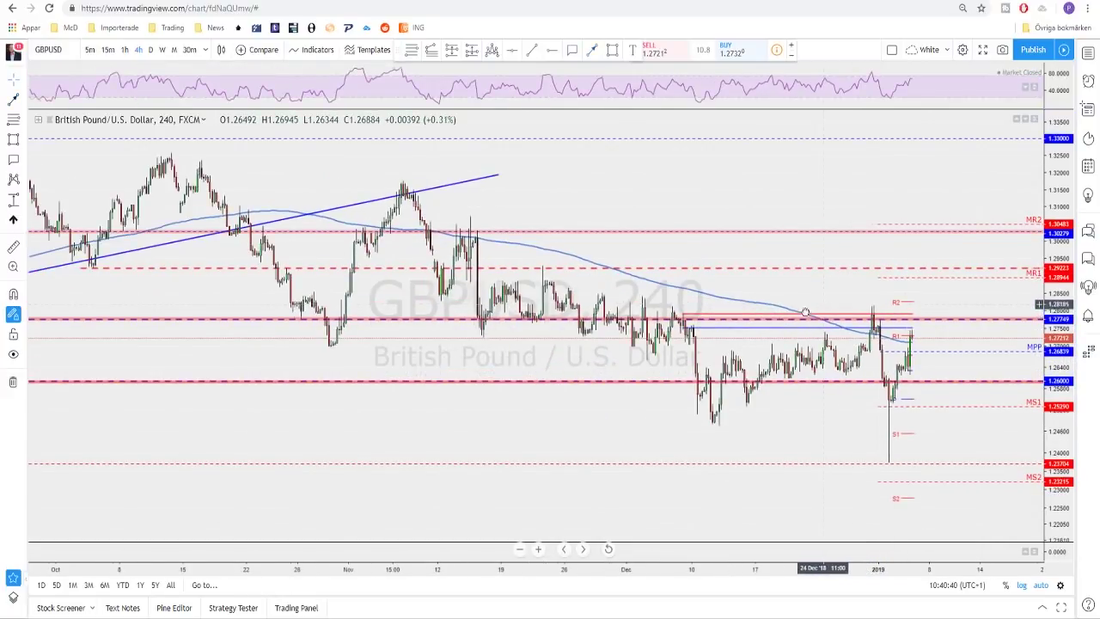
scroll(805, 311, down, 2)
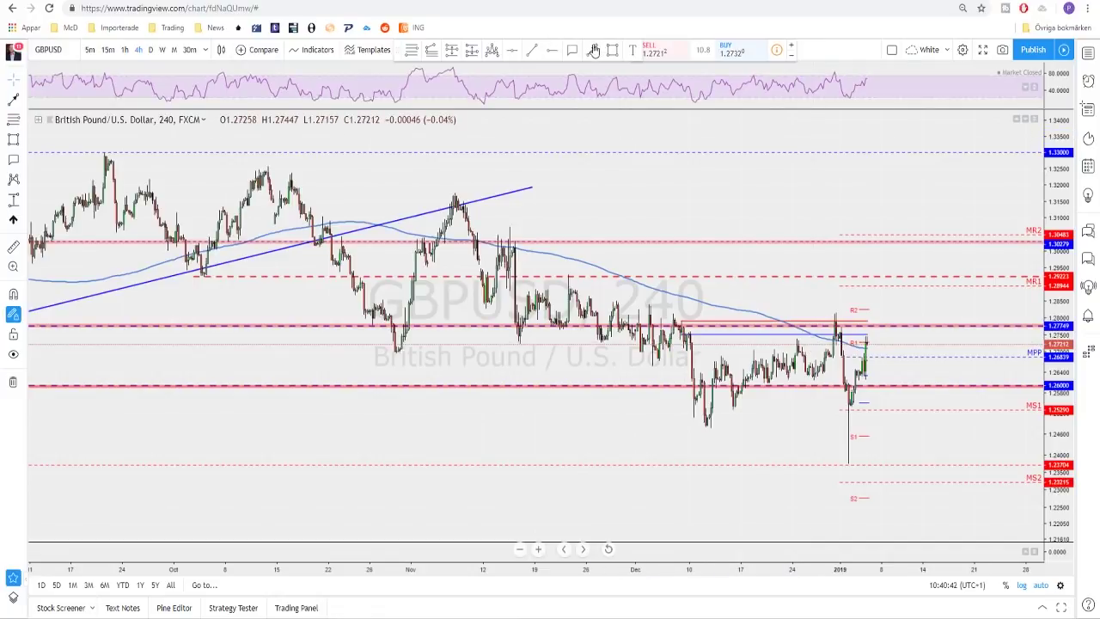
click(593, 49)
click(835, 318)
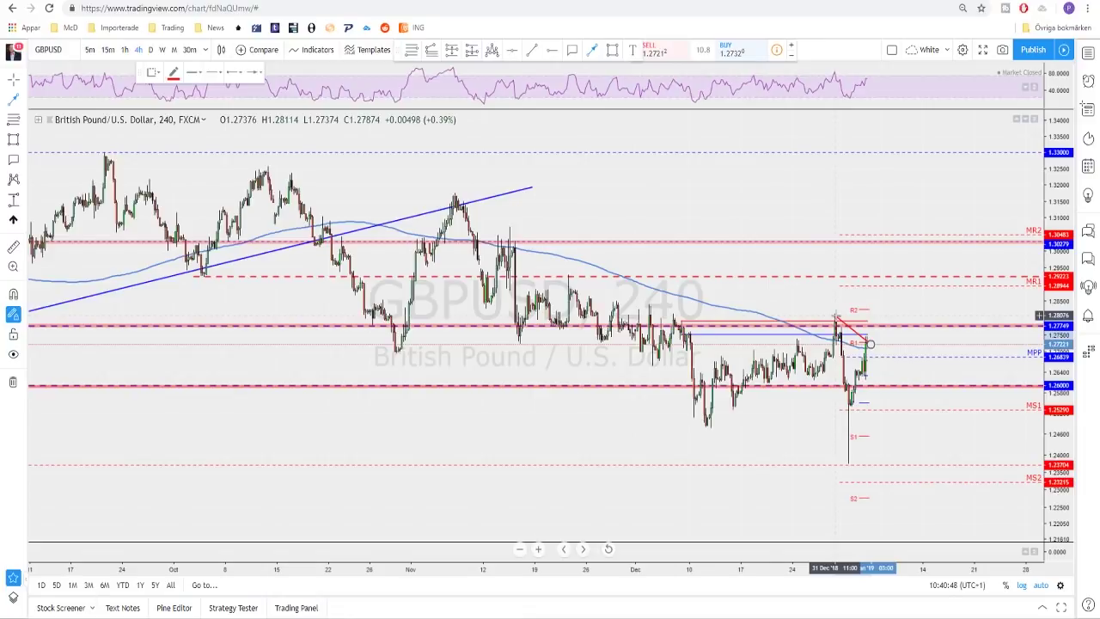
click(871, 344)
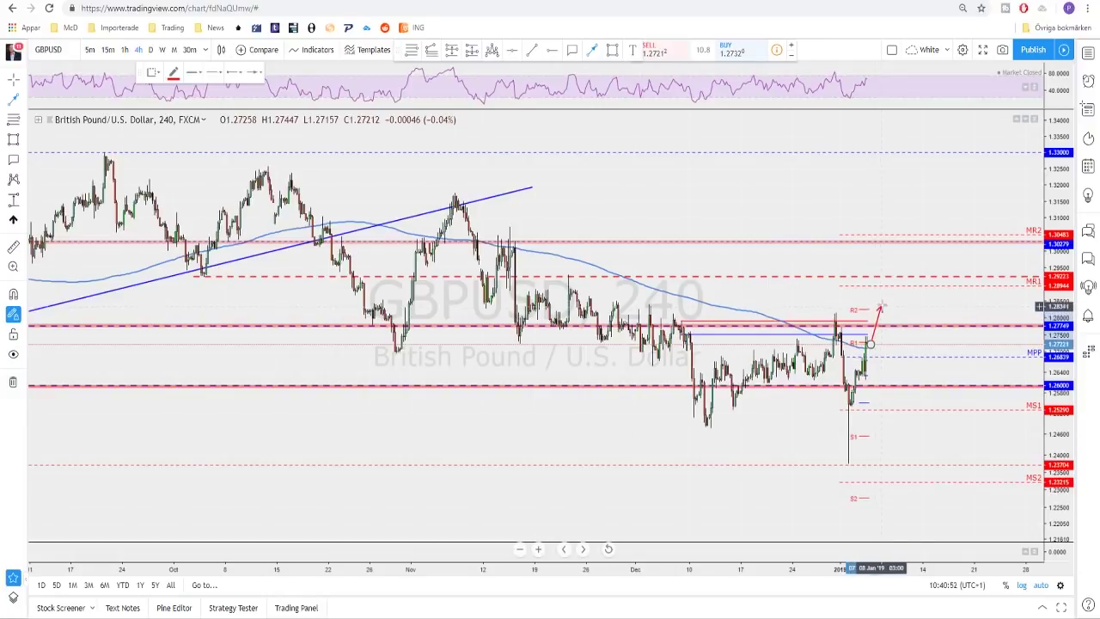
click(882, 304)
click(882, 304)
click(896, 325)
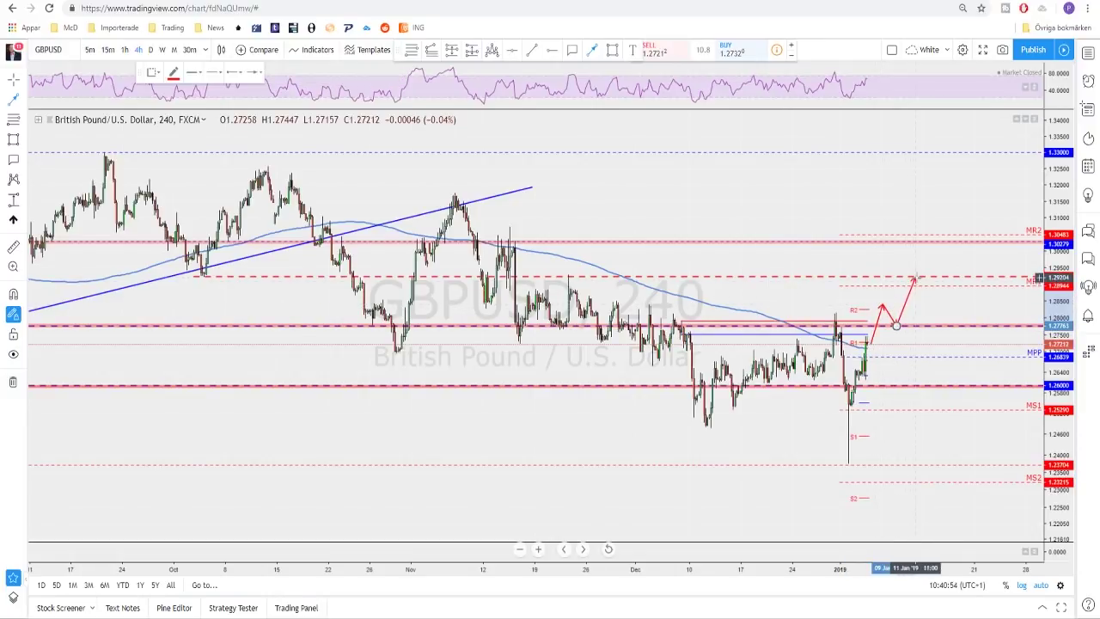
double_click(914, 276)
scroll(858, 306, down, 2)
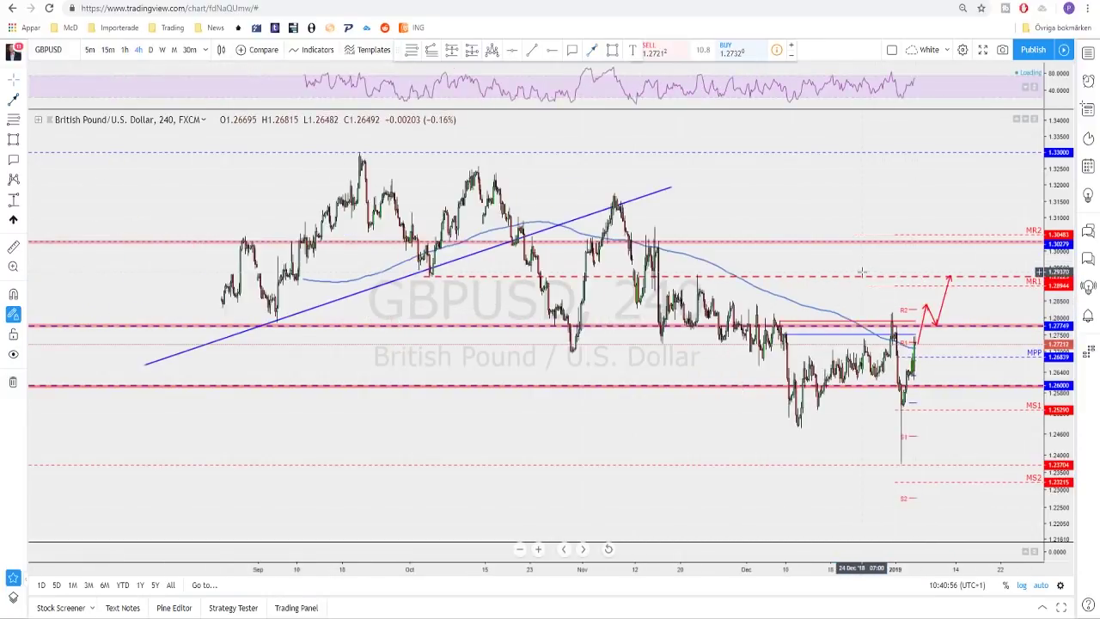
scroll(858, 306, up, 2)
scroll(894, 307, down, 2)
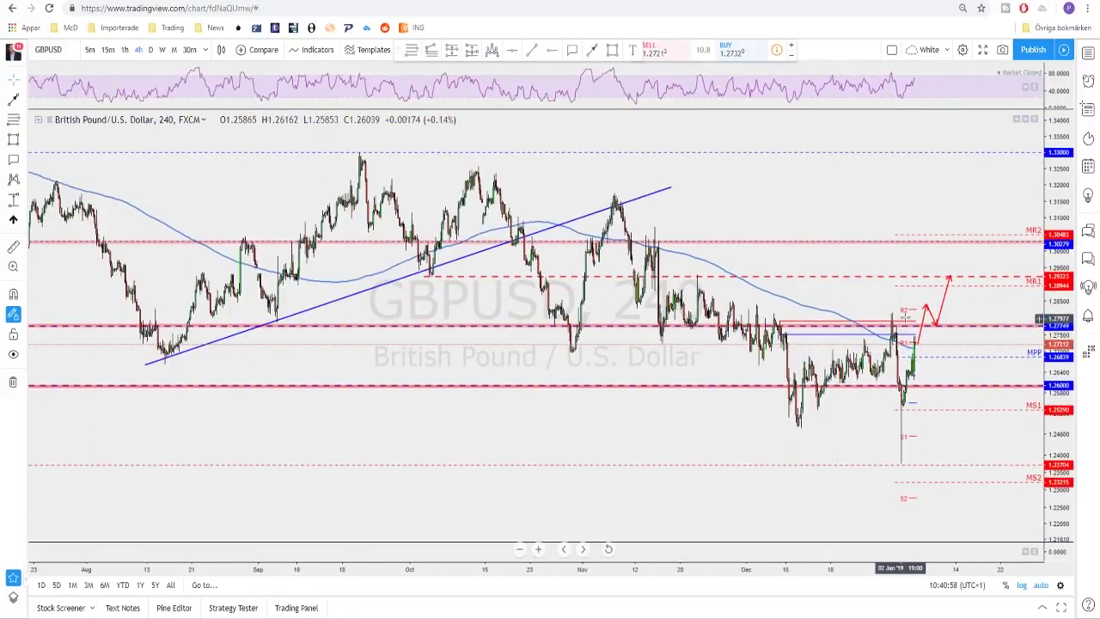
Step: Select the projection arrow, review the zoomed-out chart, then switch the symbol to USDJPY
click(935, 315)
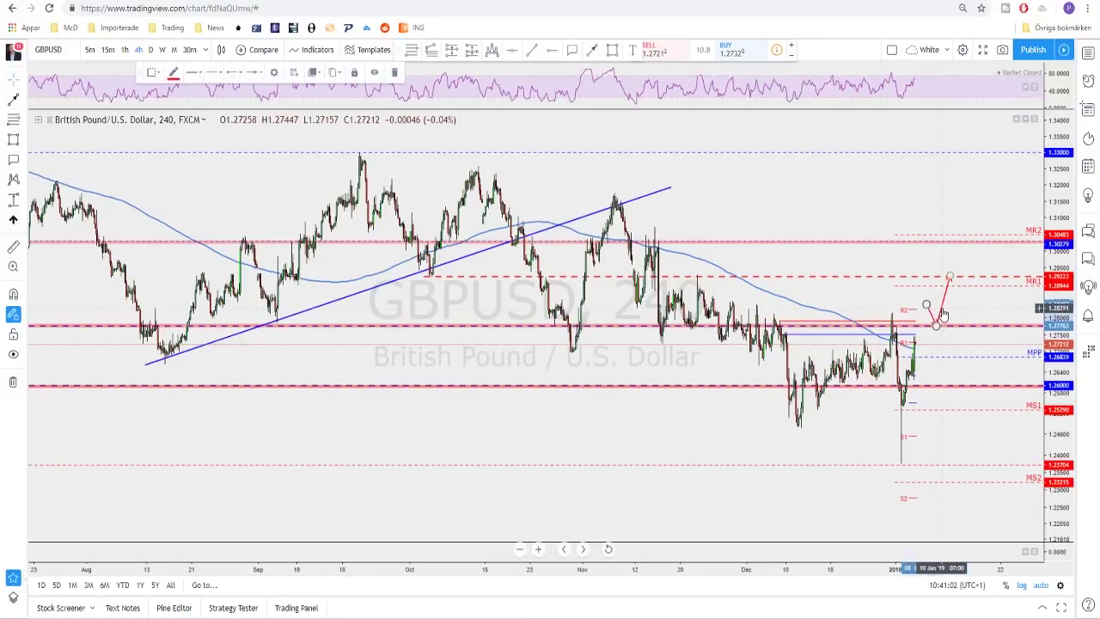
scroll(928, 325, down, 1)
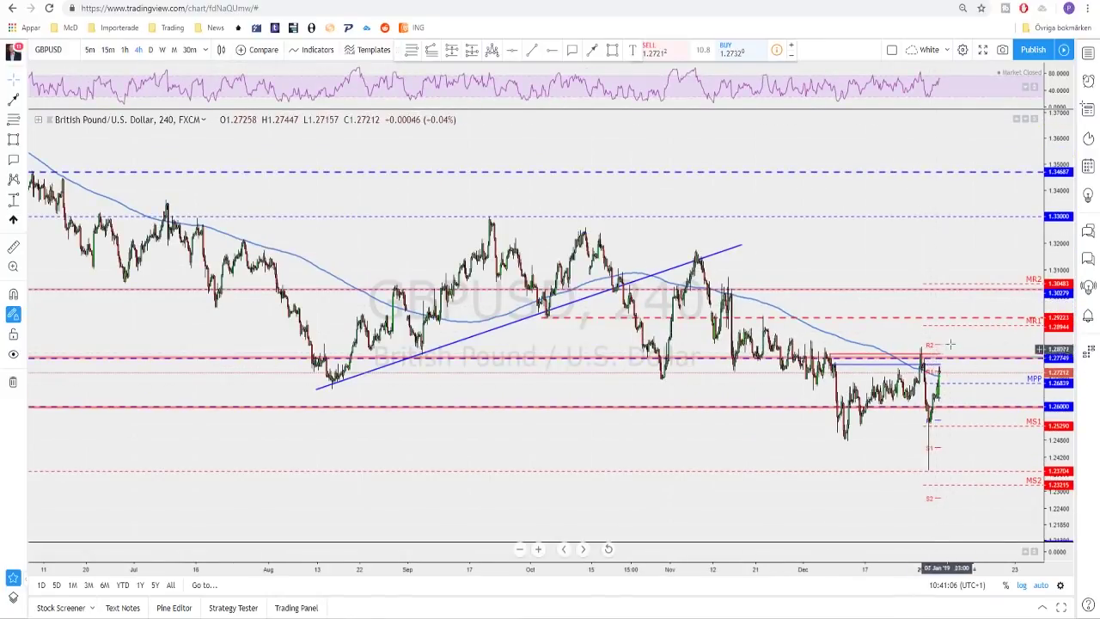
scroll(918, 341, right, 1)
scroll(918, 341, right, 3)
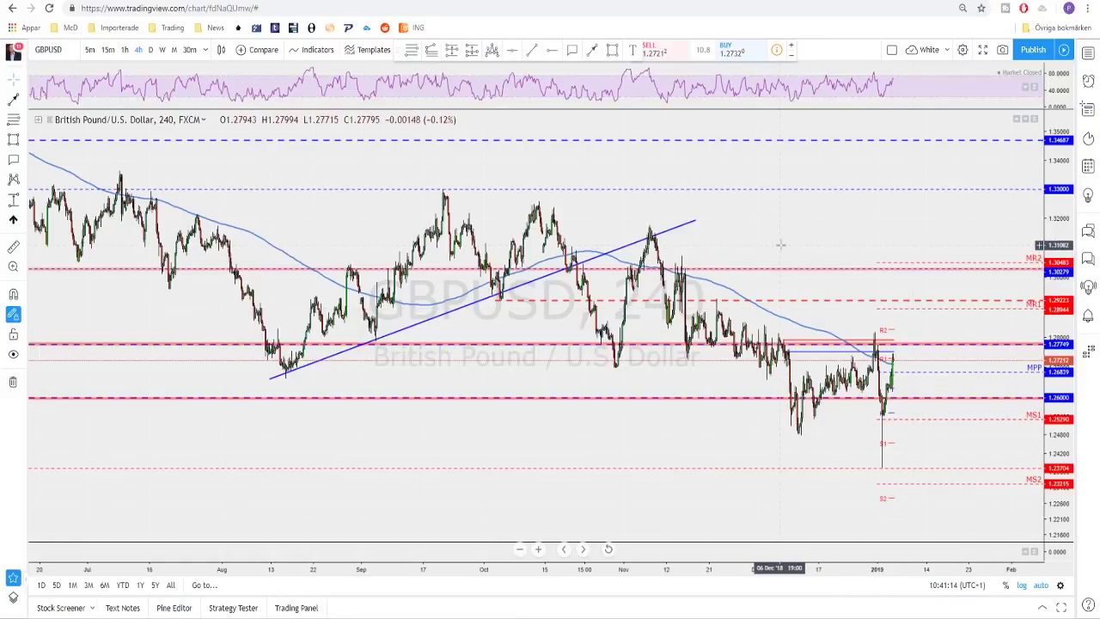
scroll(779, 244, down, 1)
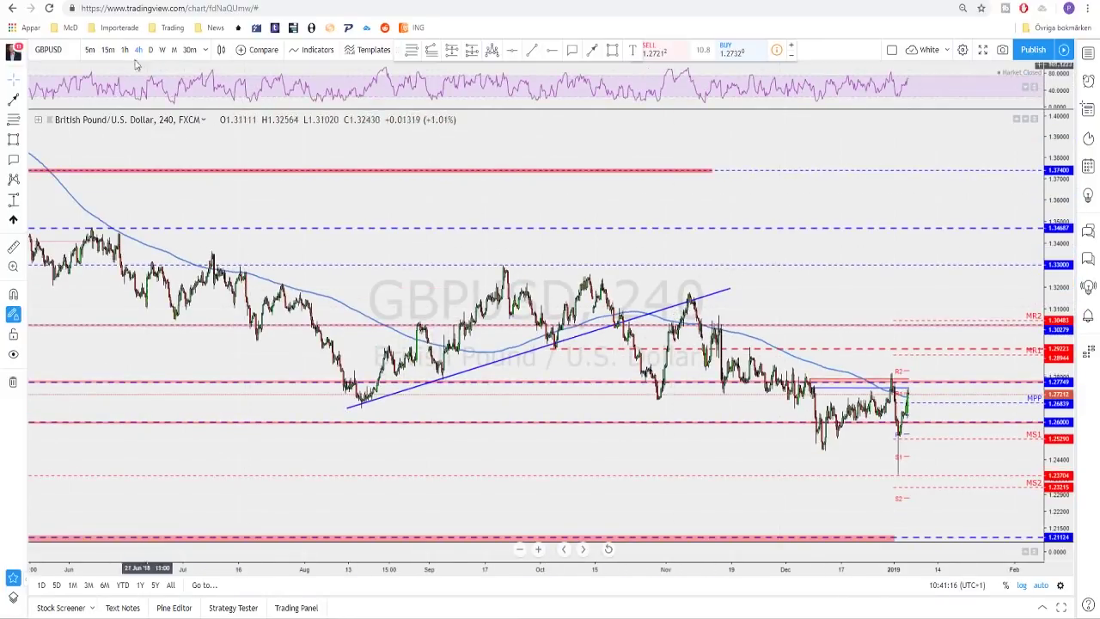
scroll(938, 386, down, 1)
scroll(708, 404, up, 2)
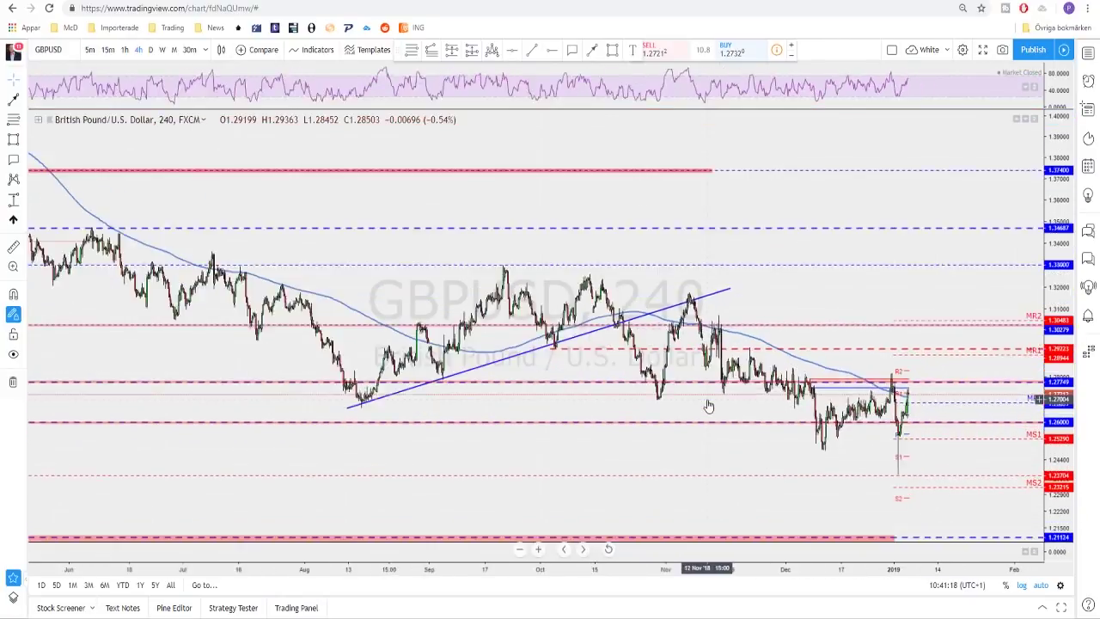
scroll(690, 404, up, 1)
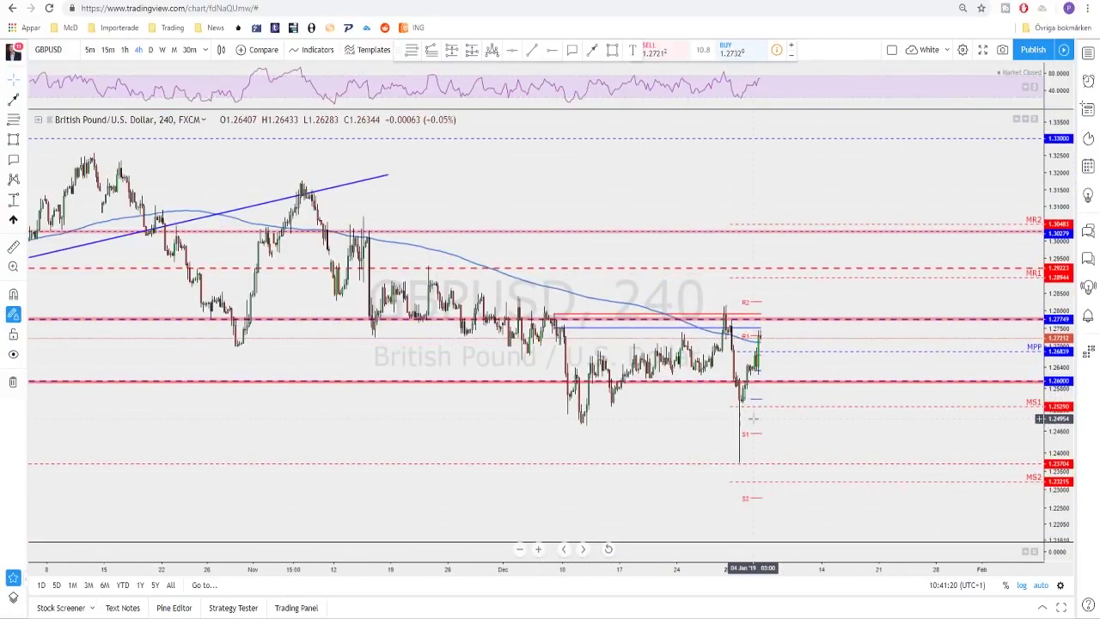
key(space)
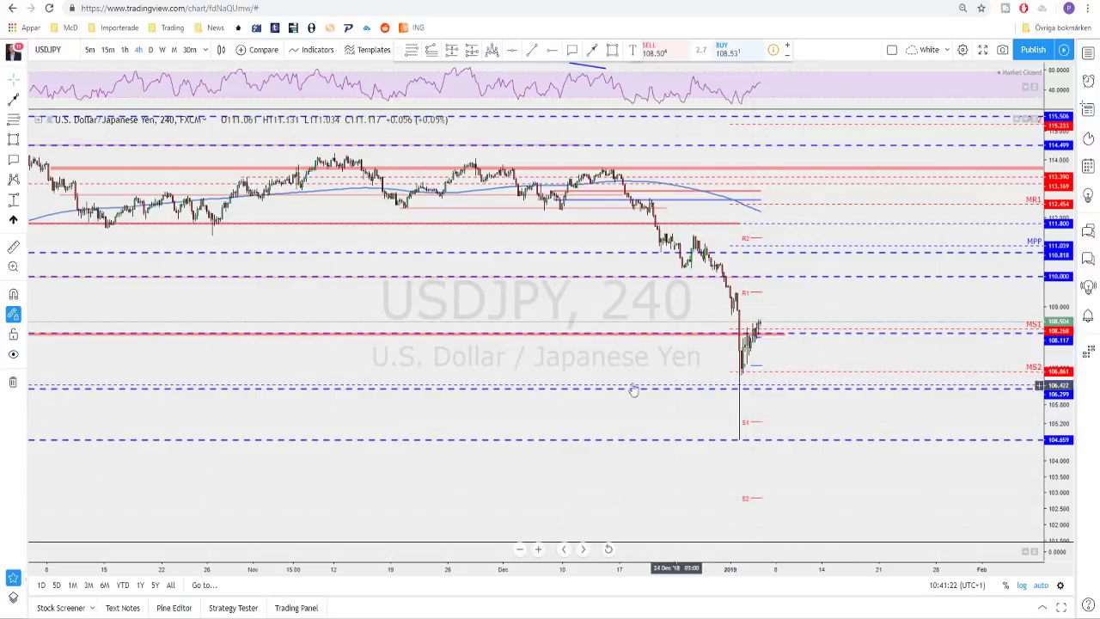
Step: Put USDJPY on weekly candles and pan and zoom so bars from 2015 onward are visible
click(163, 50)
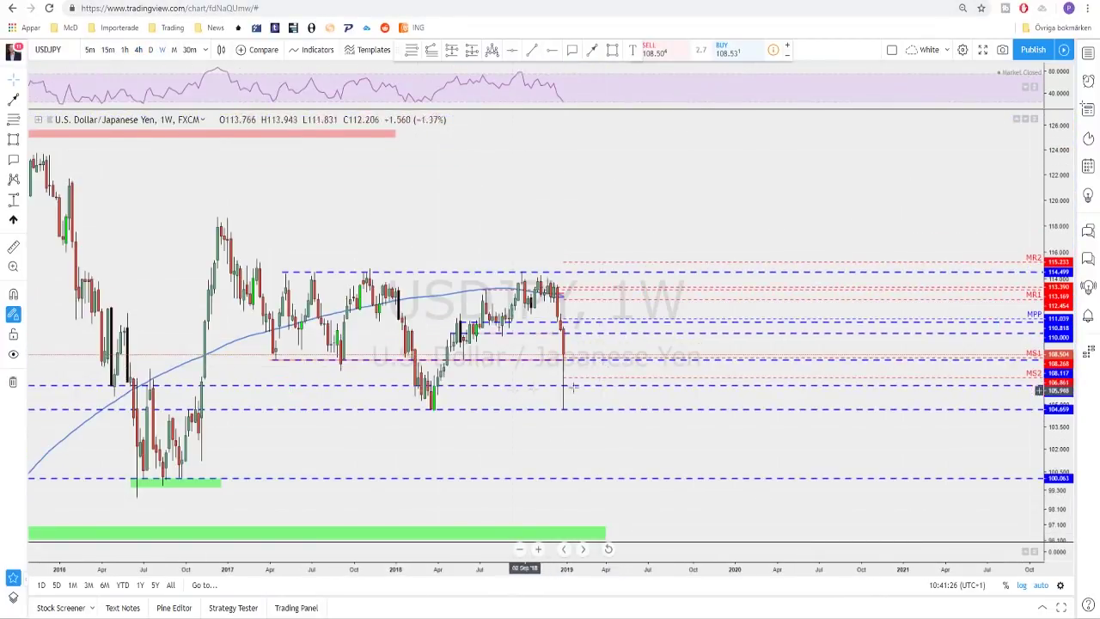
drag(572, 387, 763, 373)
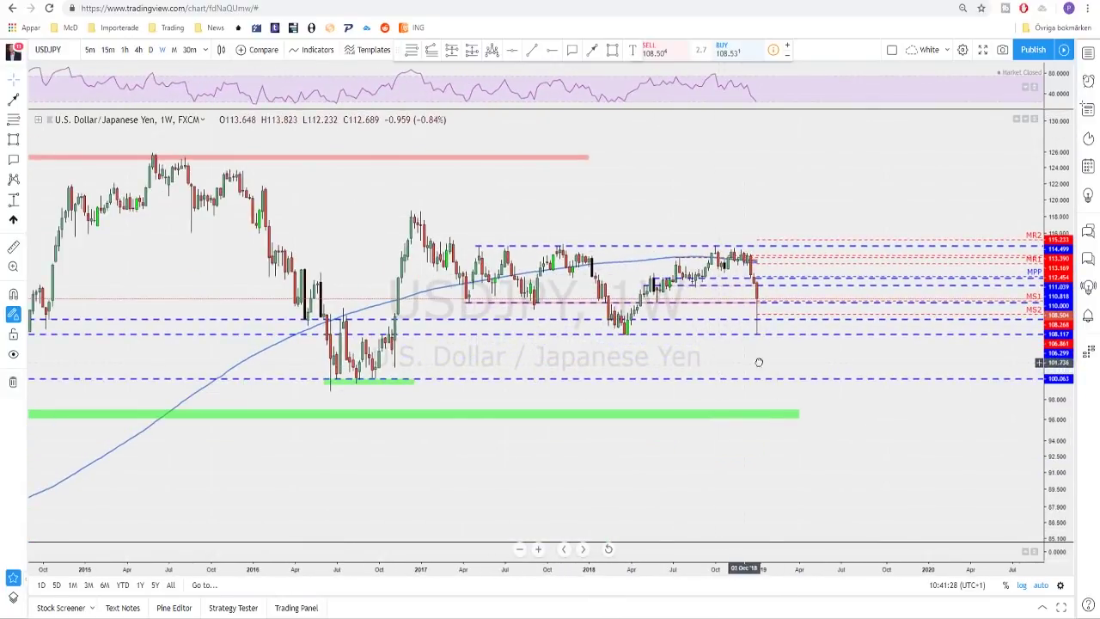
scroll(759, 362, up, 2)
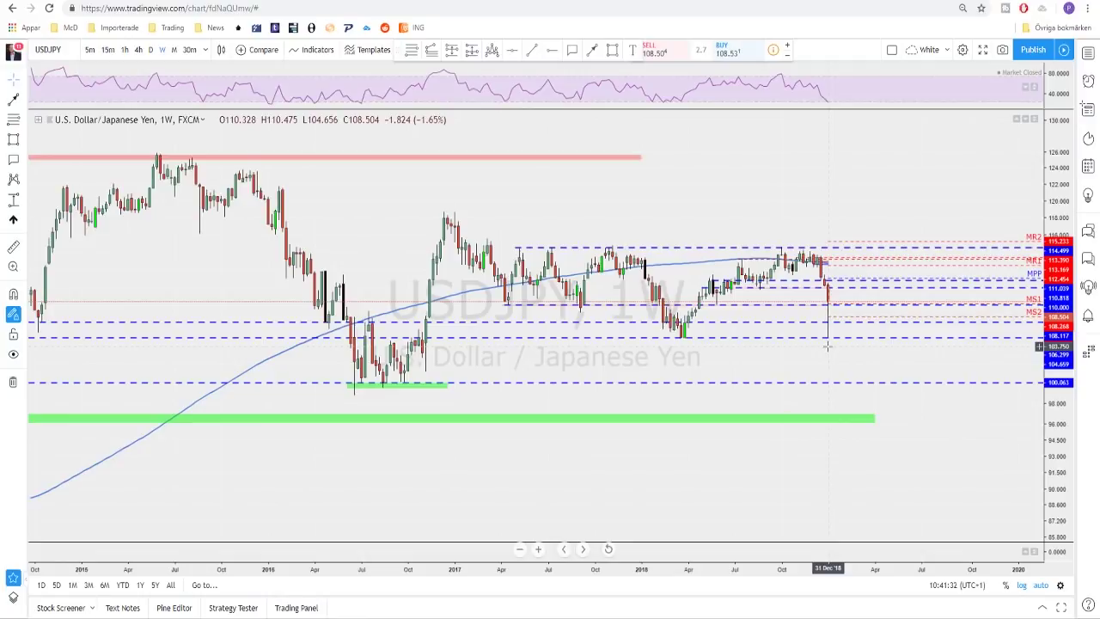
scroll(827, 346, up, 1)
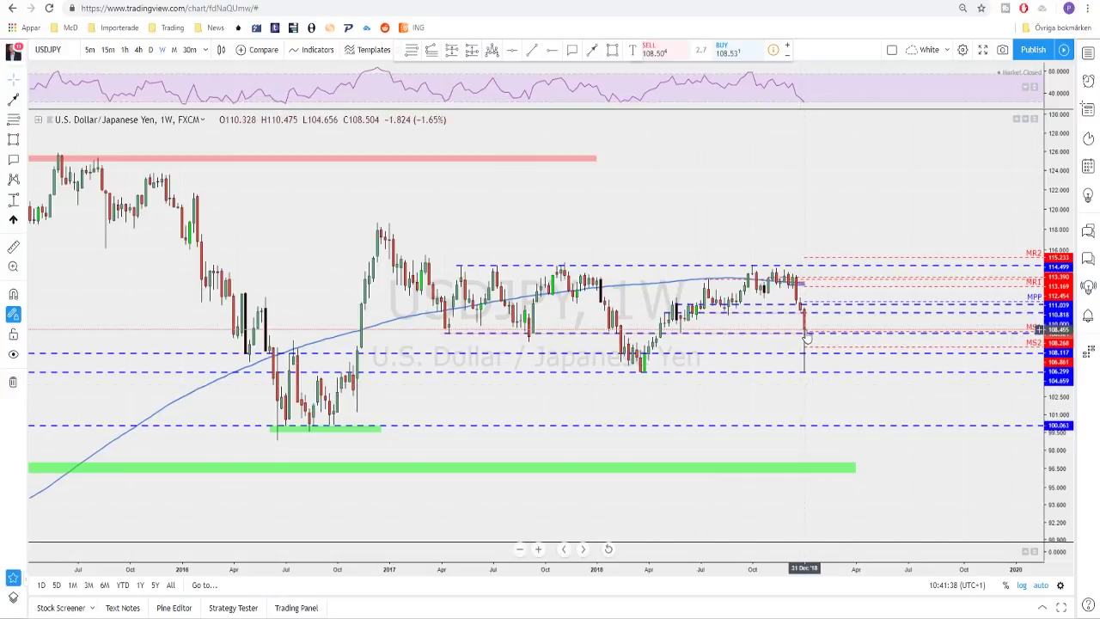
scroll(804, 376, up, 2)
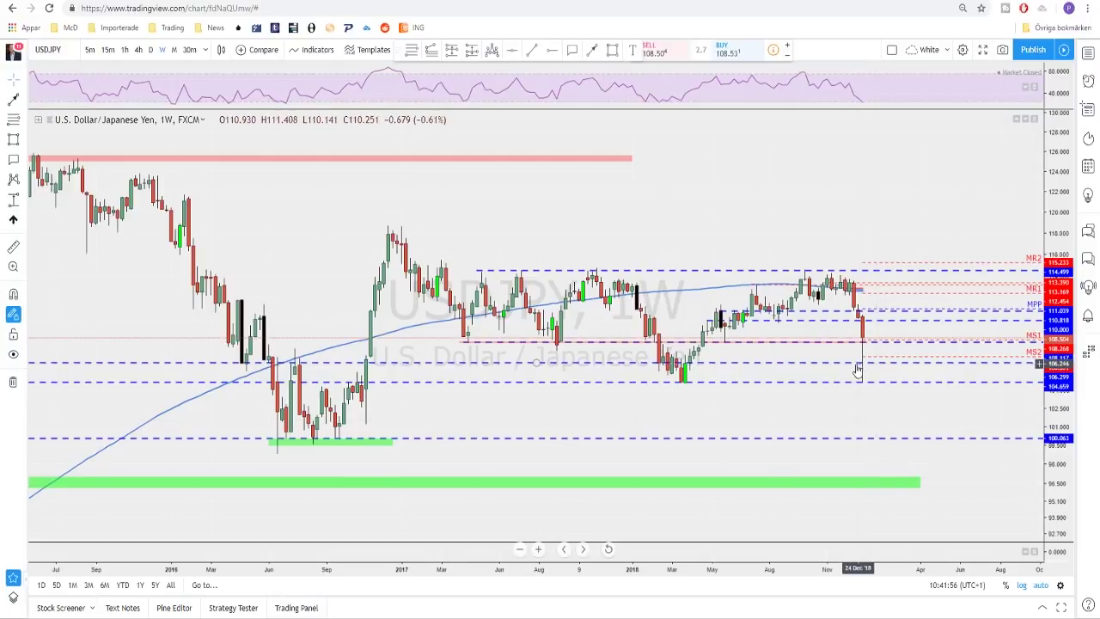
scroll(851, 391, down, 1)
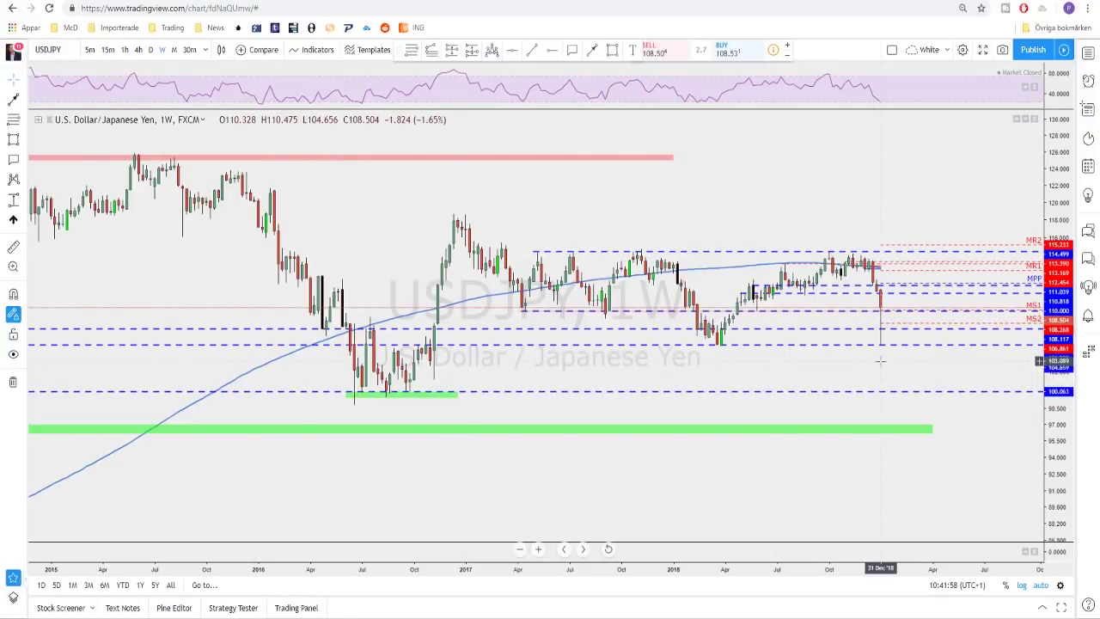
drag(880, 373, 888, 362)
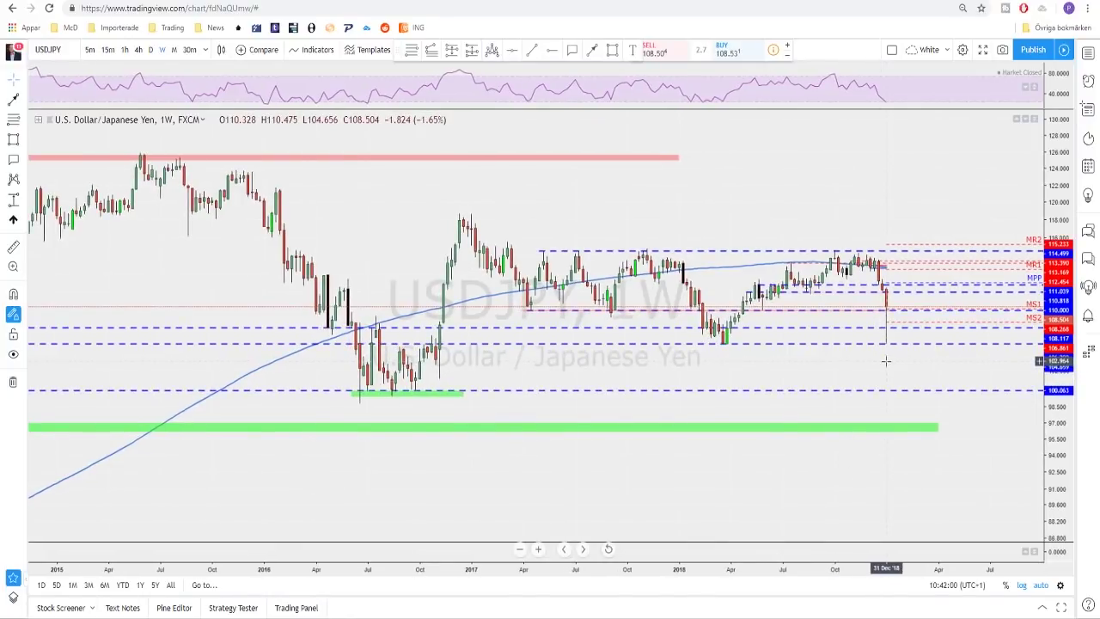
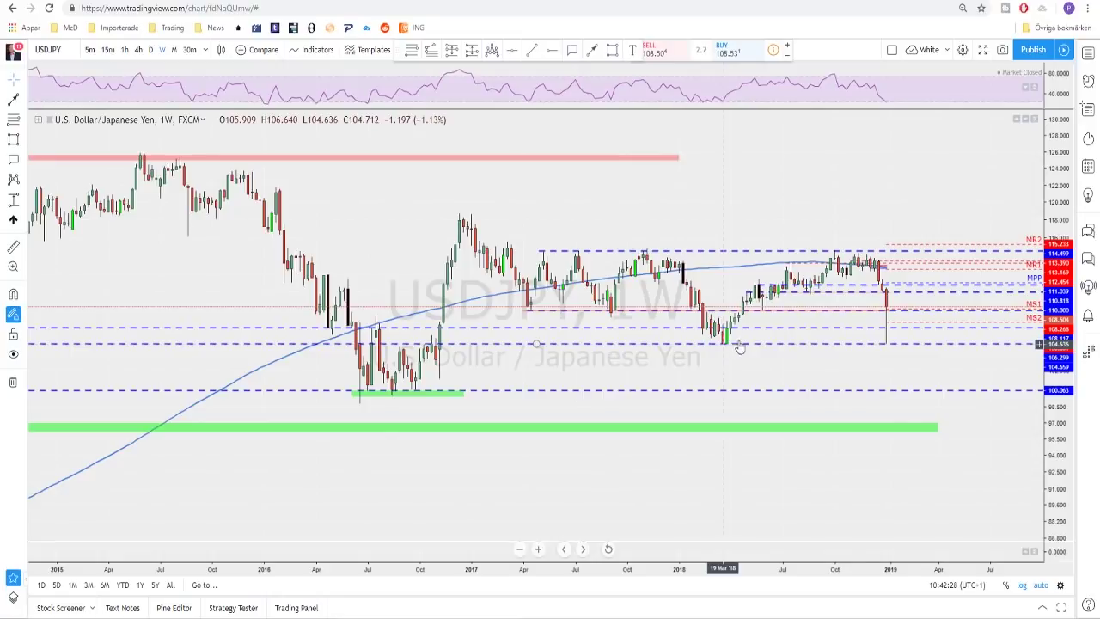
Step: Review USDJPY's latest daily candles against the support/resistance lines, then move to 4-hour candles
scroll(868, 344, up, 2)
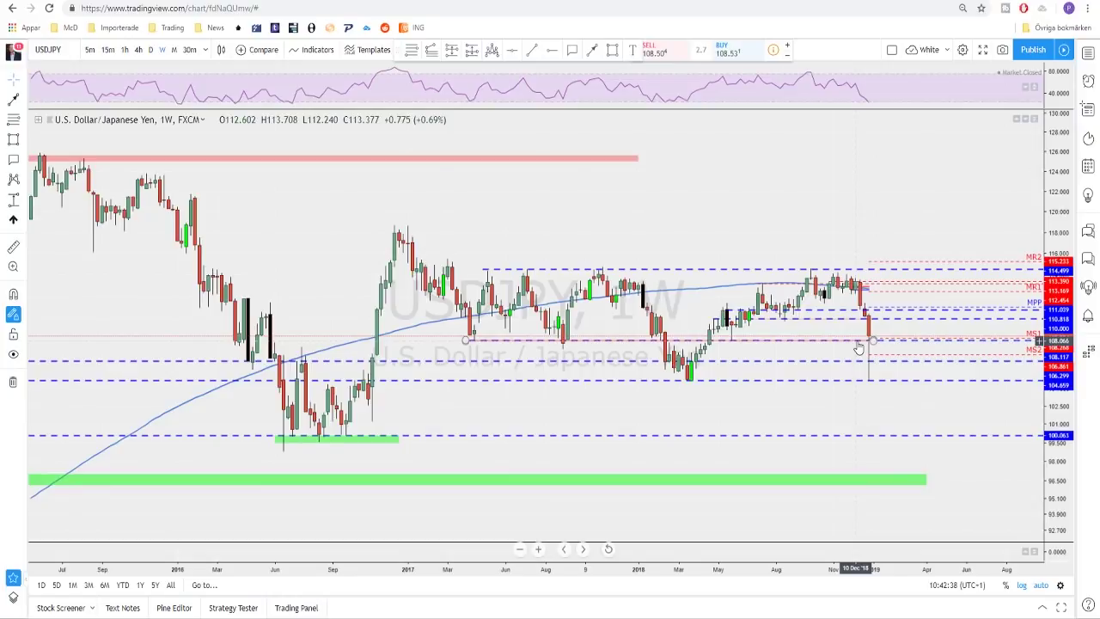
click(151, 49)
drag(850, 406, 938, 423)
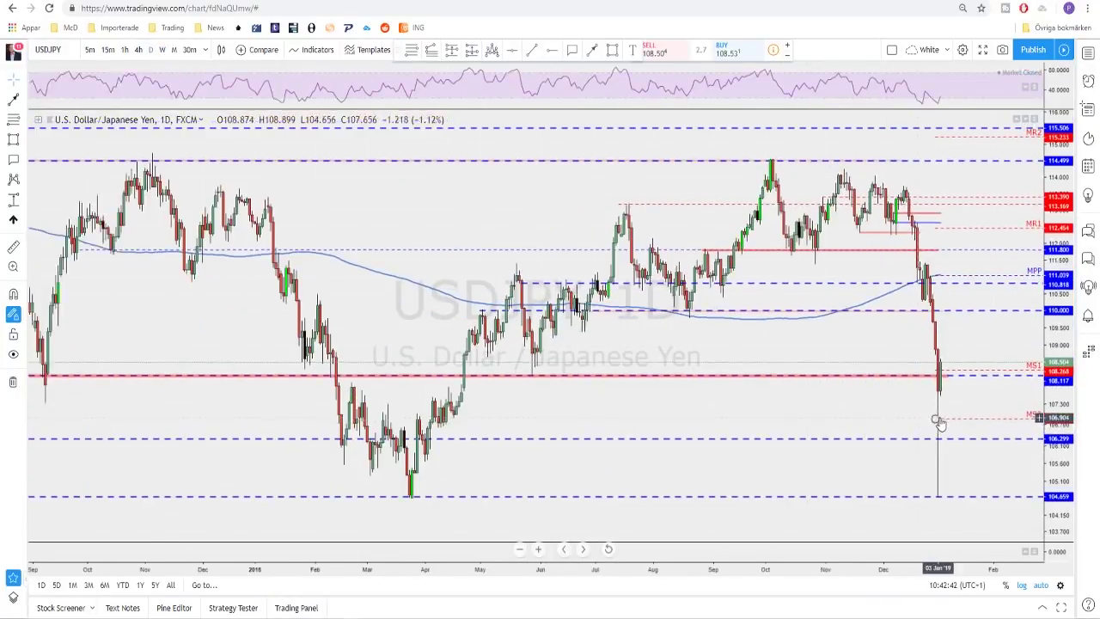
scroll(937, 421, down, 4)
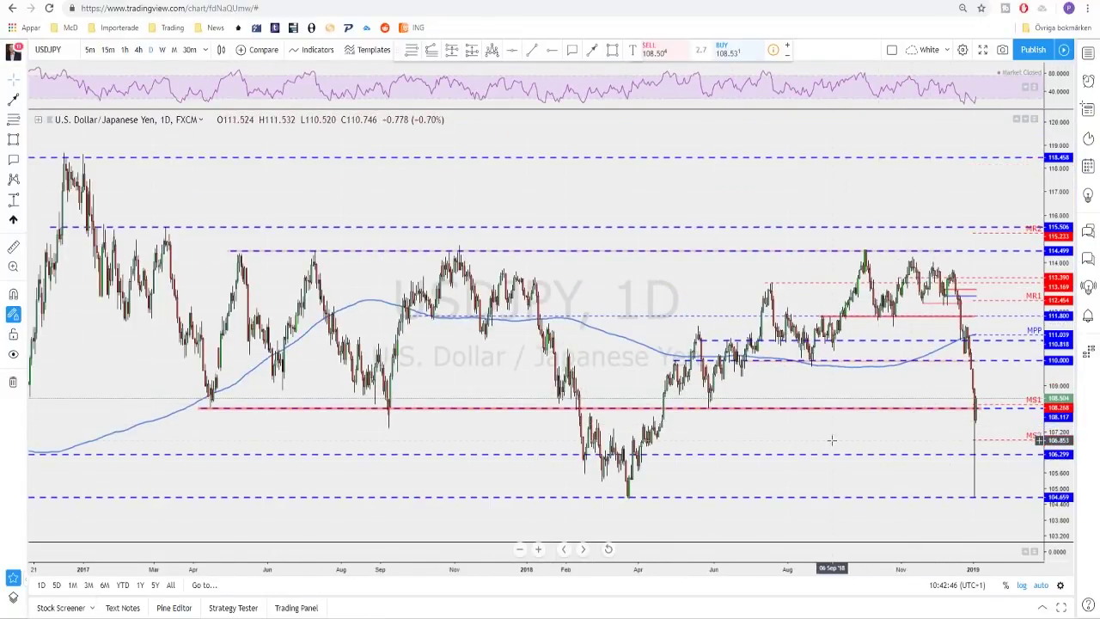
scroll(885, 434, down, 2)
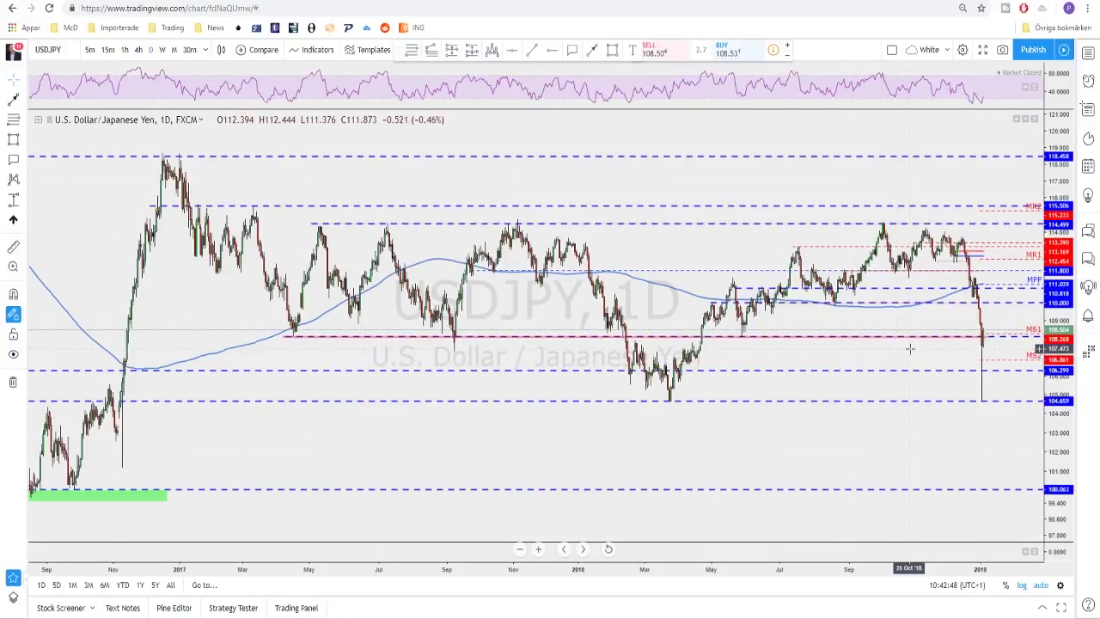
scroll(903, 361, right, 3)
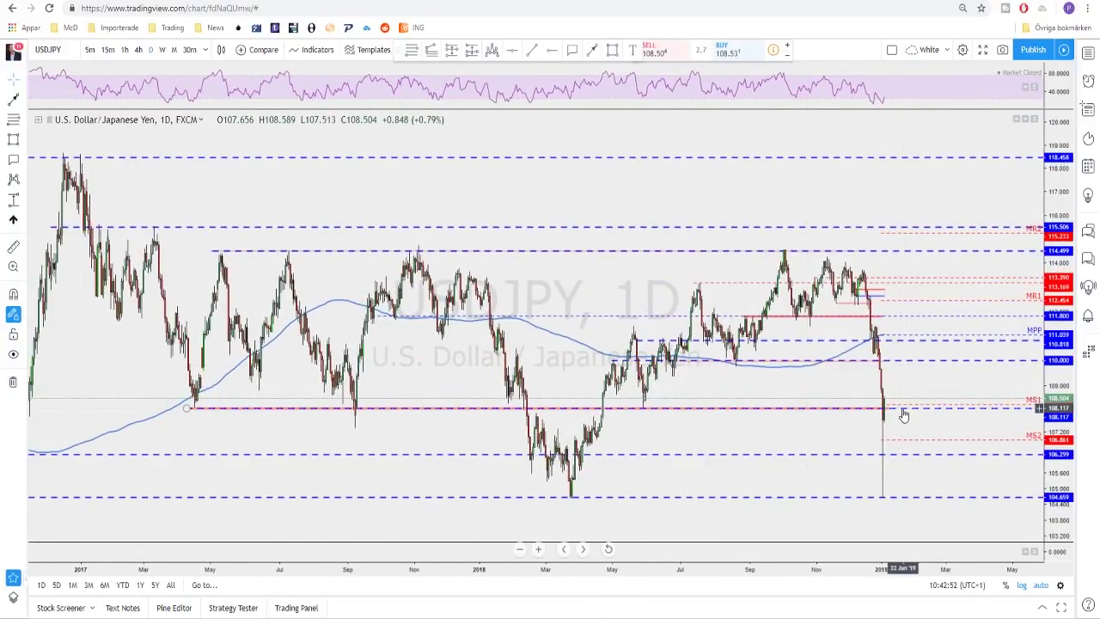
click(138, 49)
Step: Draw a red projected path on 4-hour USDJPY, dipping near MS1 then rising toward 110.000
scroll(945, 412, down, 5)
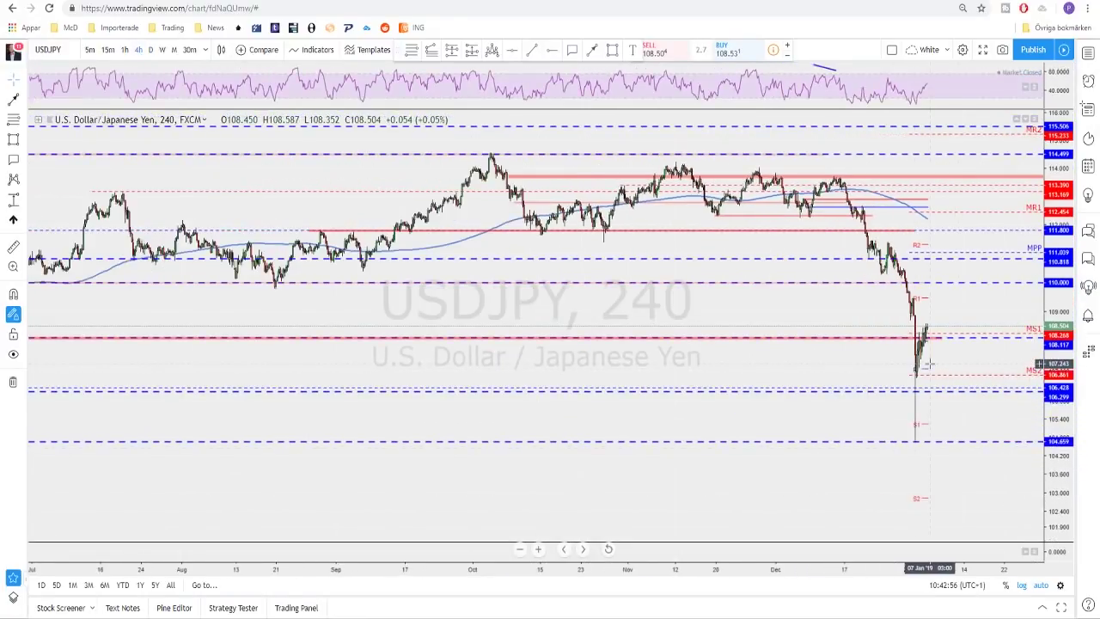
scroll(936, 365, down, 4)
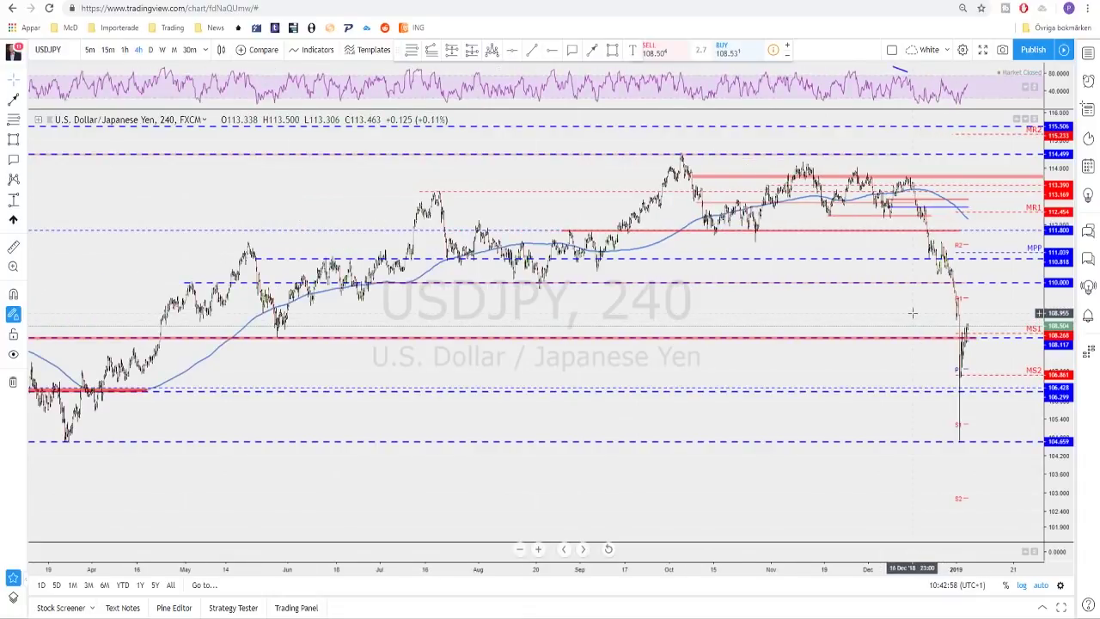
click(593, 50)
scroll(914, 344, up, 3)
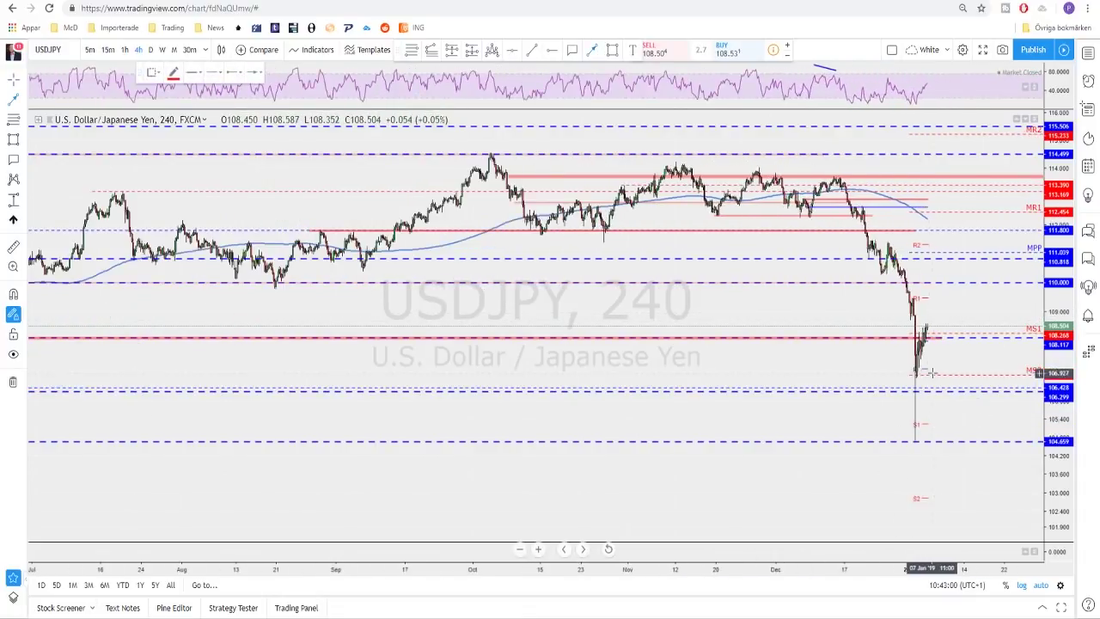
click(913, 327)
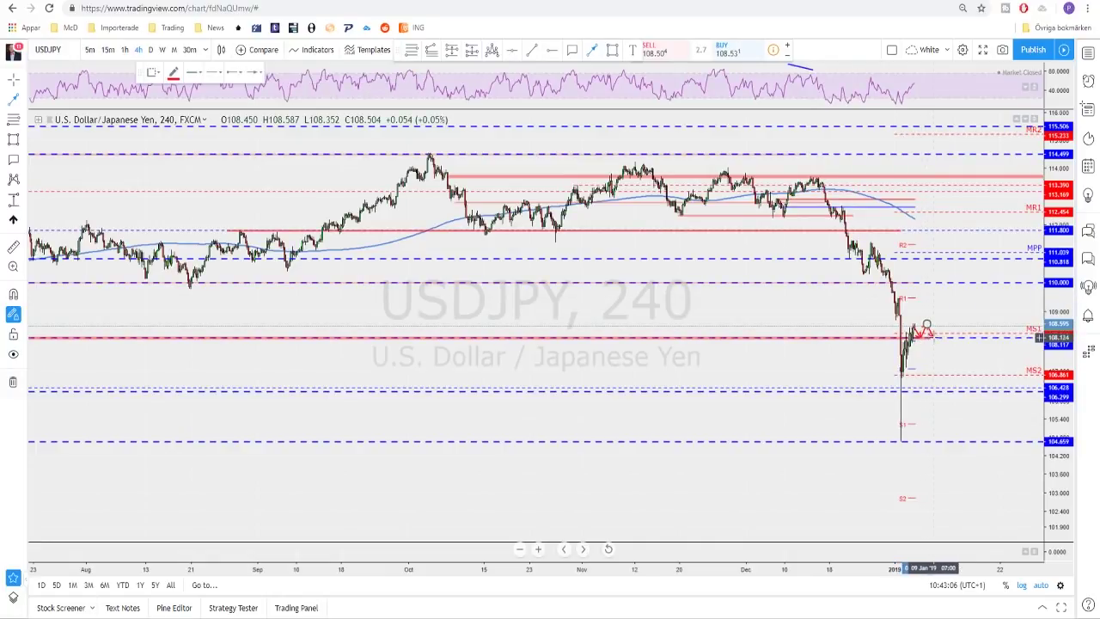
click(932, 335)
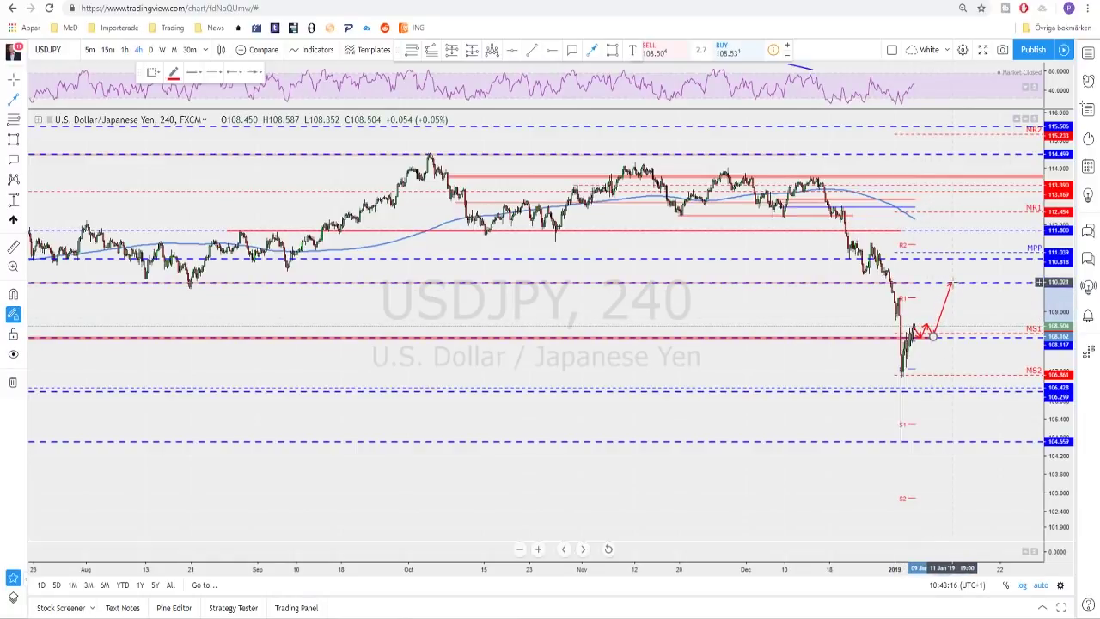
scroll(958, 311, up, 1)
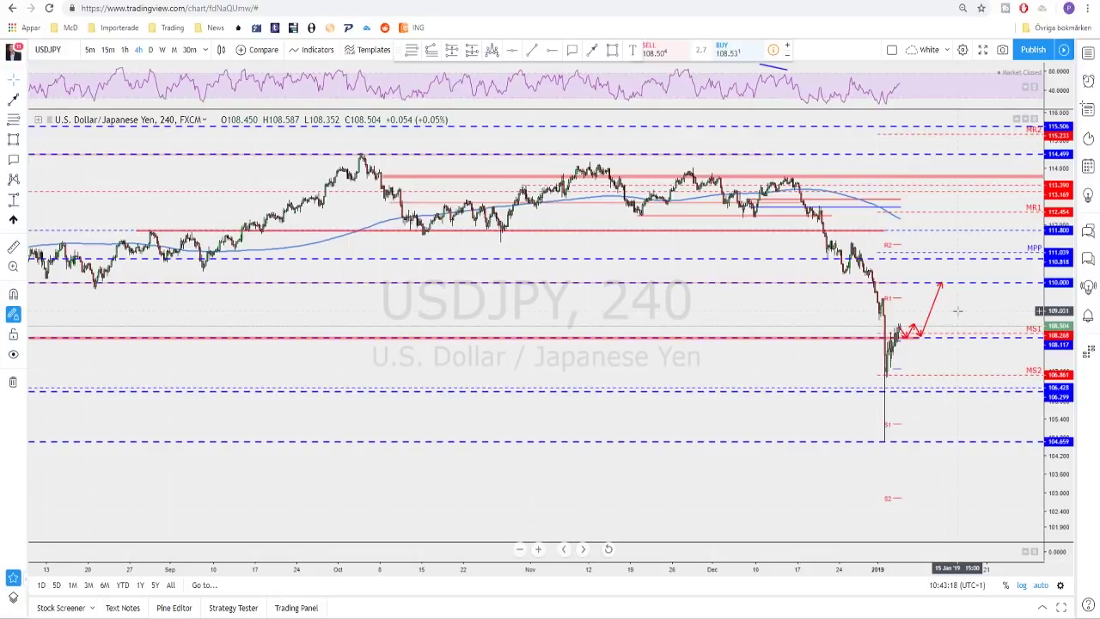
scroll(946, 331, up, 3)
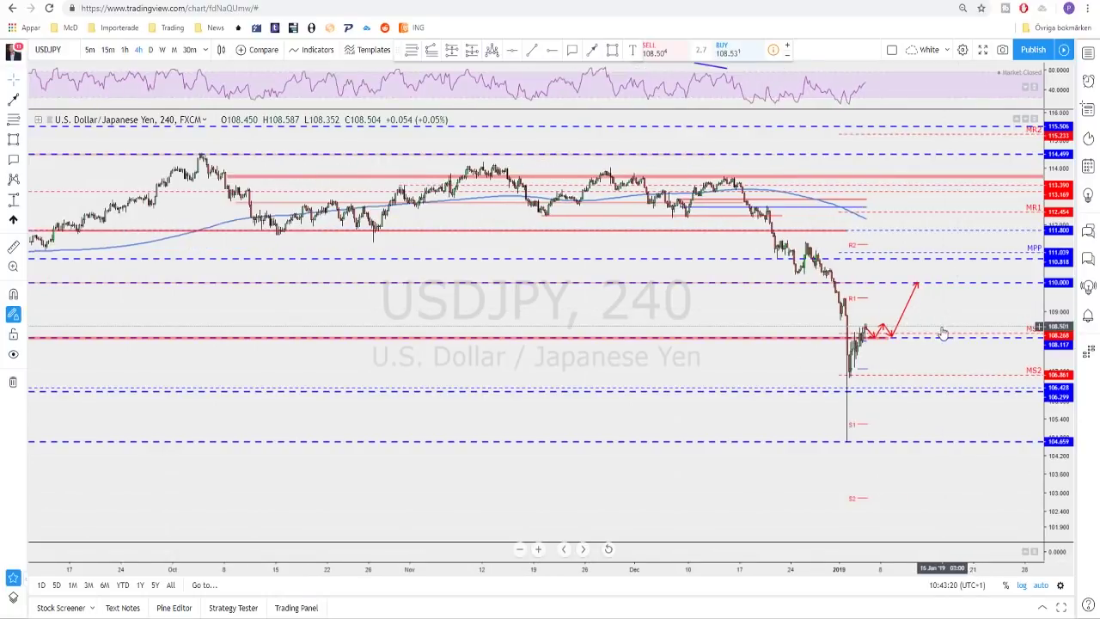
Step: Put USDJPY on 1-hour candles, delete the red projected path, and zoom into recent bars
click(125, 50)
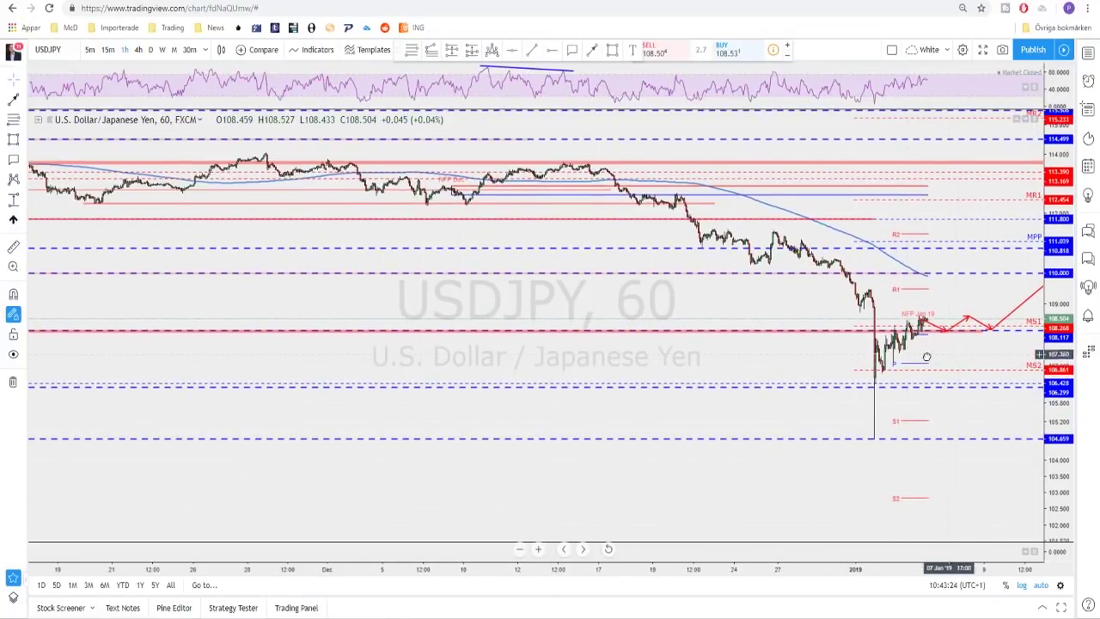
drag(928, 356, 760, 331)
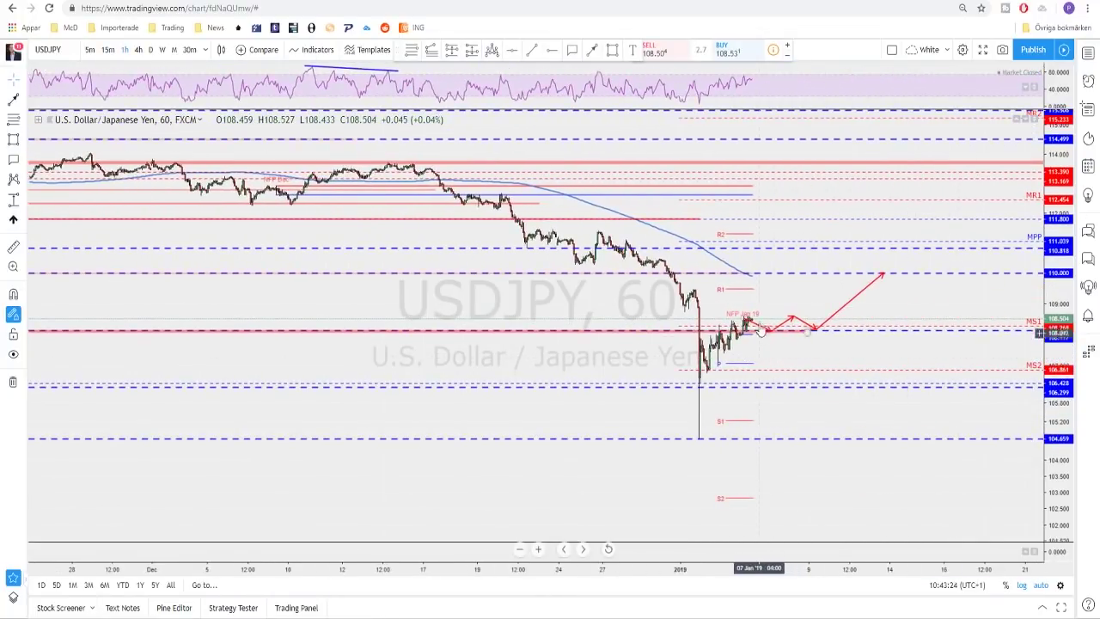
click(834, 323)
key(Delete)
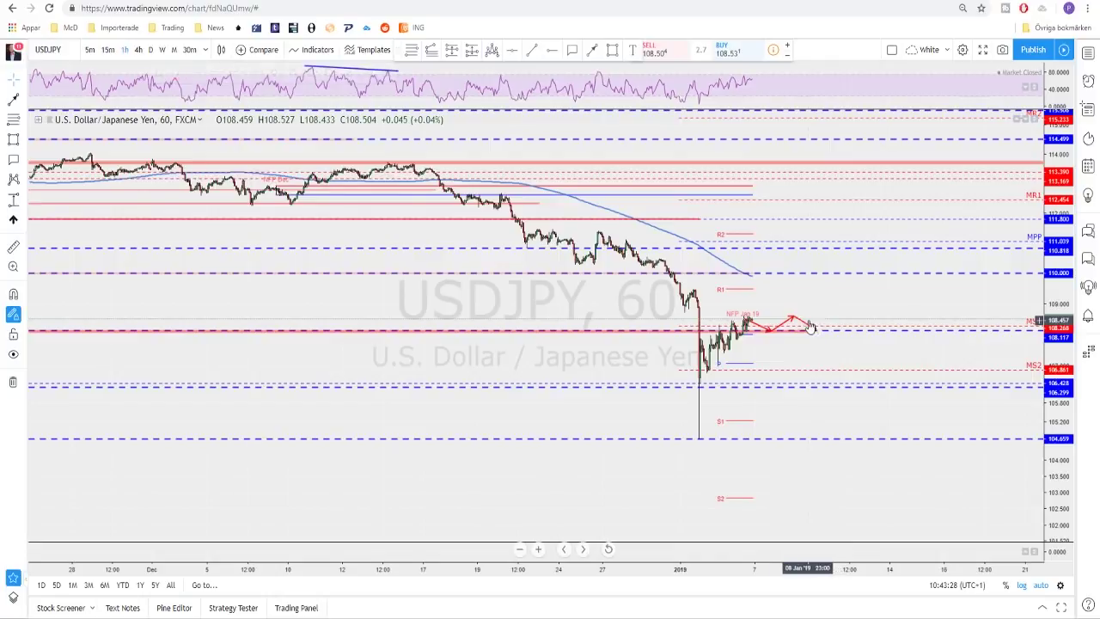
mouse_move(799, 325)
mouse_down()
mouse_move(762, 320)
mouse_move(813, 340)
mouse_move(823, 356)
mouse_move(894, 352)
mouse_up()
scroll(894, 353, up, 1)
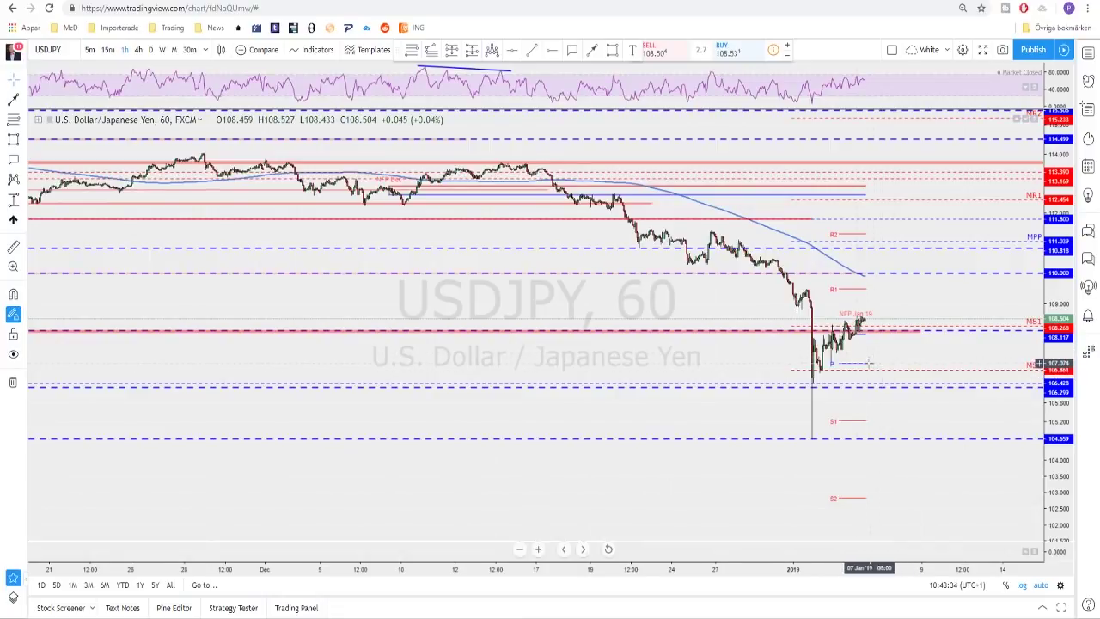
scroll(859, 361, up, 1)
scroll(868, 354, up, 1)
scroll(870, 349, up, 2)
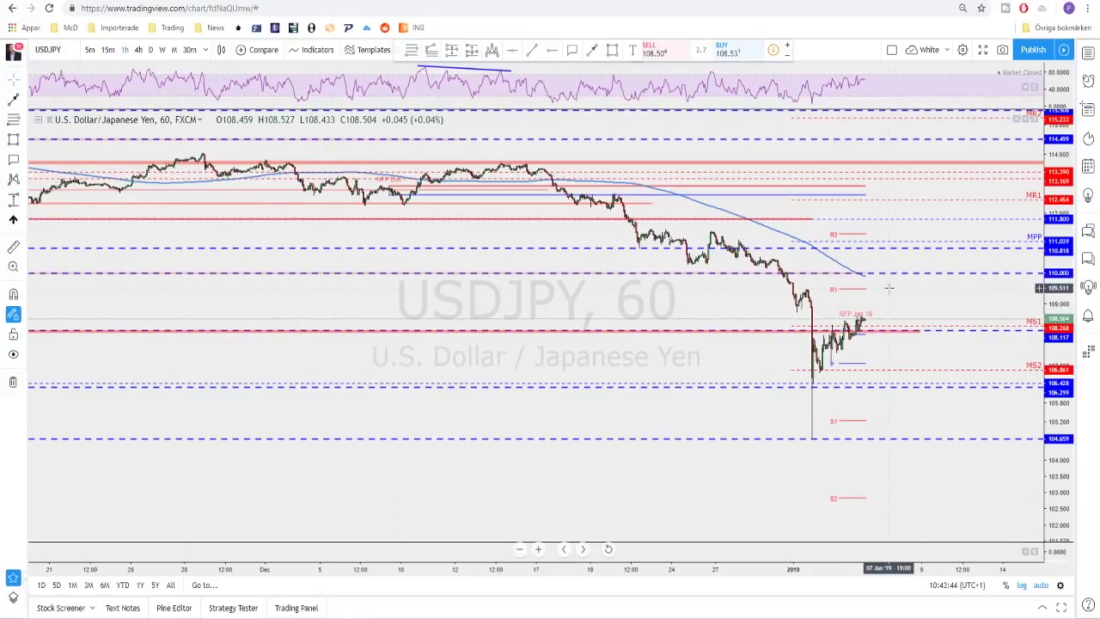
drag(885, 289, 856, 337)
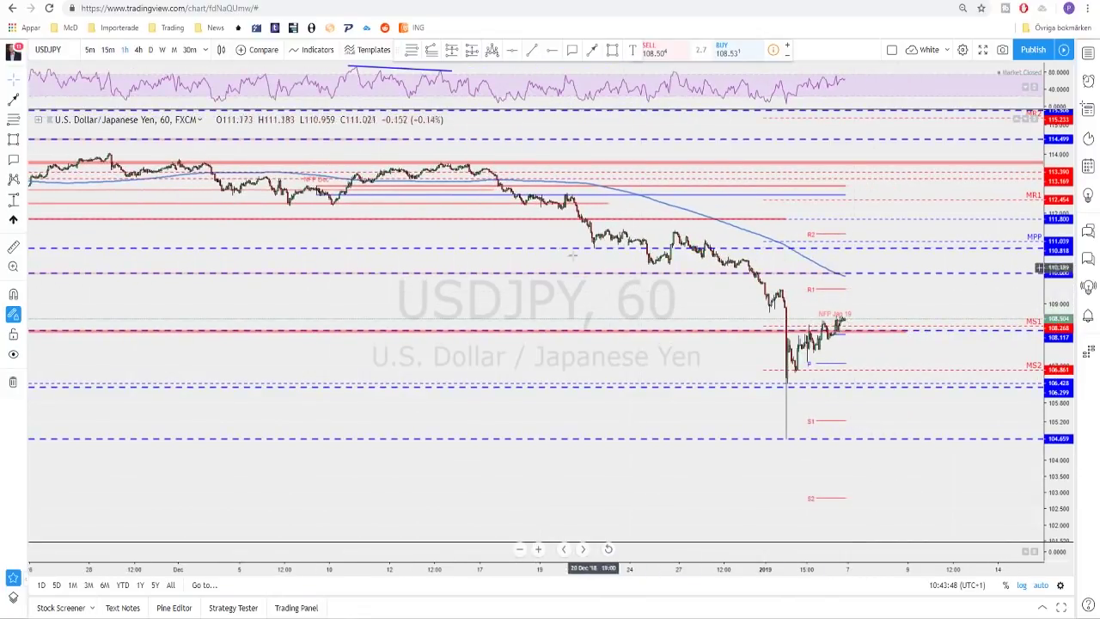
Step: Return USDJPY to daily candles and inspect the red 108.268 support line against the 104.659 plunge
click(139, 50)
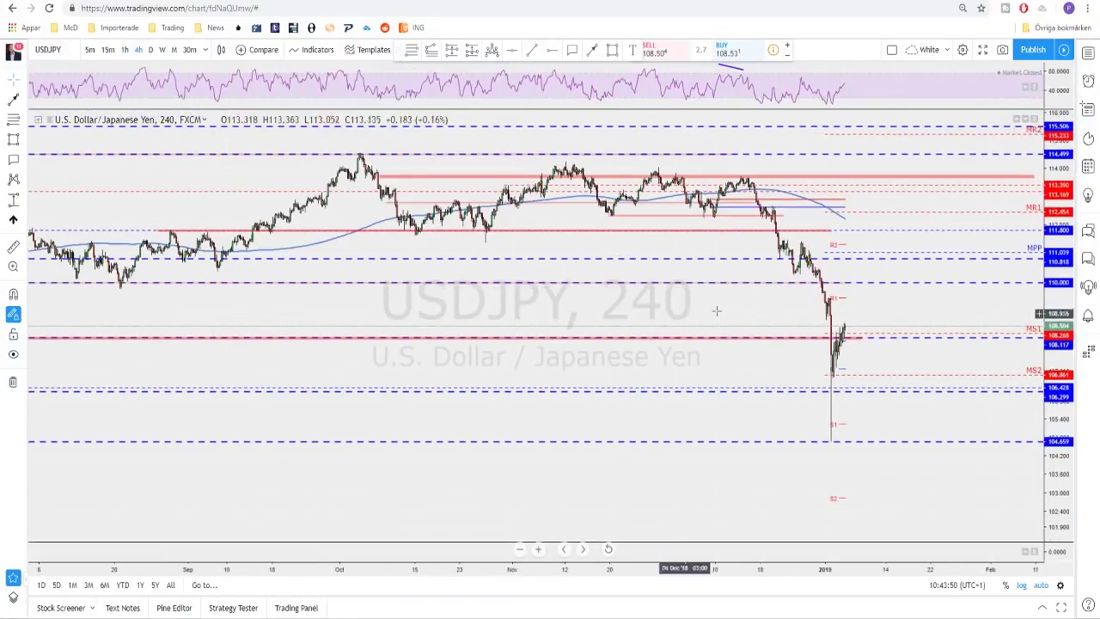
click(151, 50)
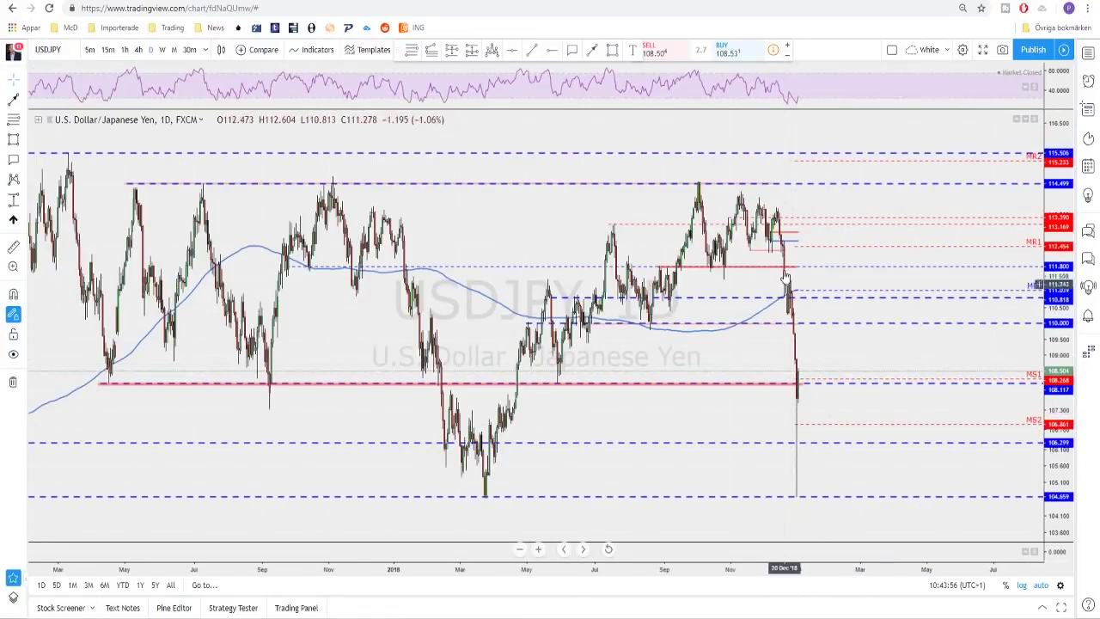
scroll(798, 413, down, 2)
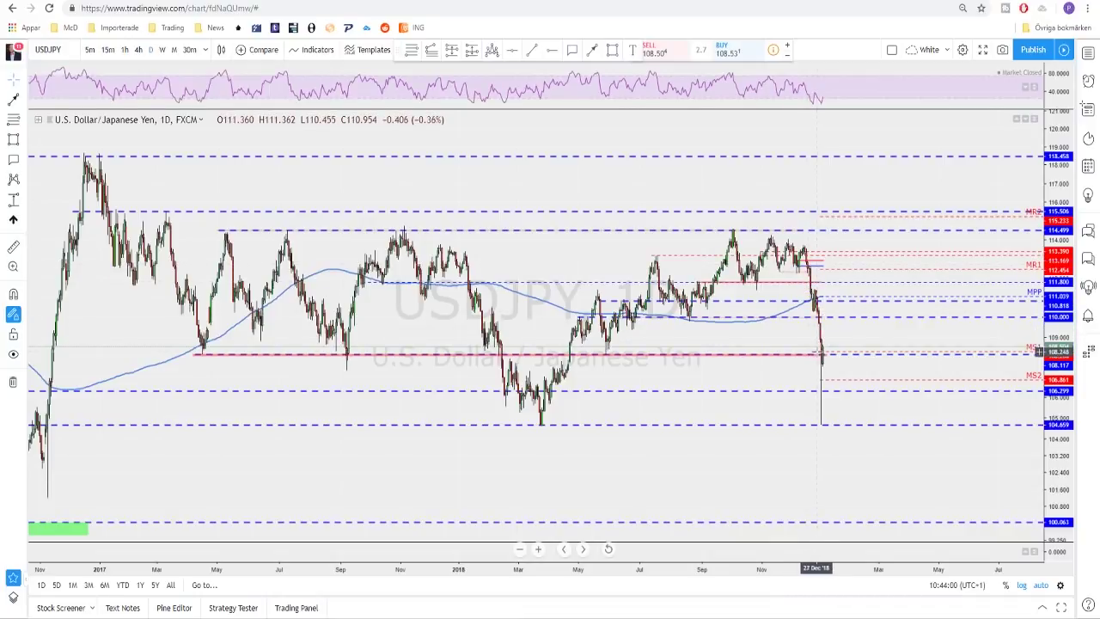
click(696, 360)
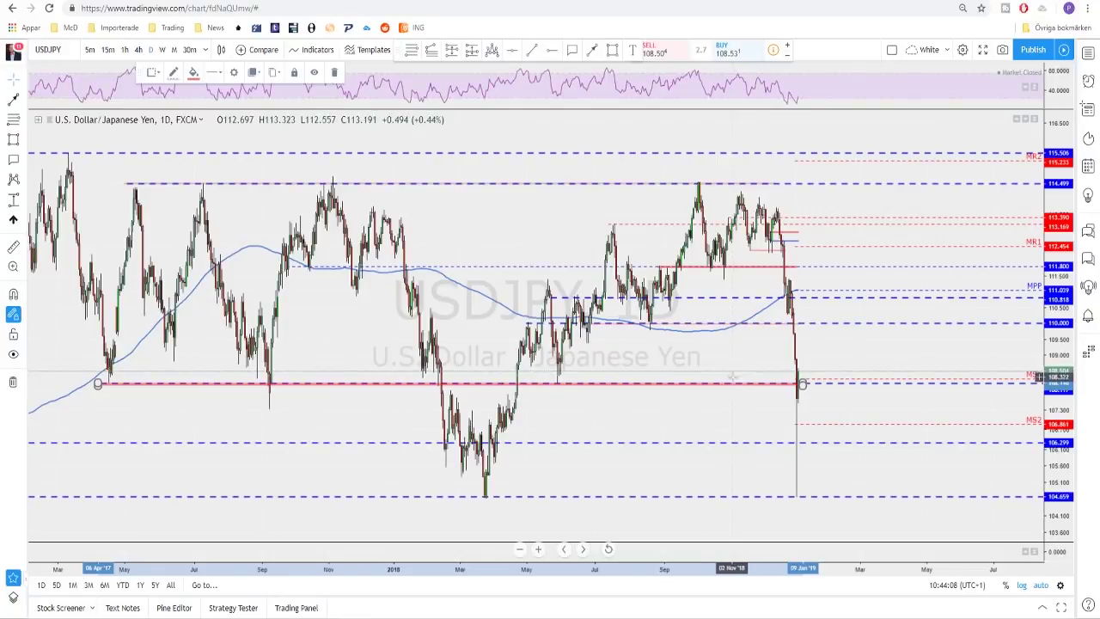
scroll(769, 391, up, 2)
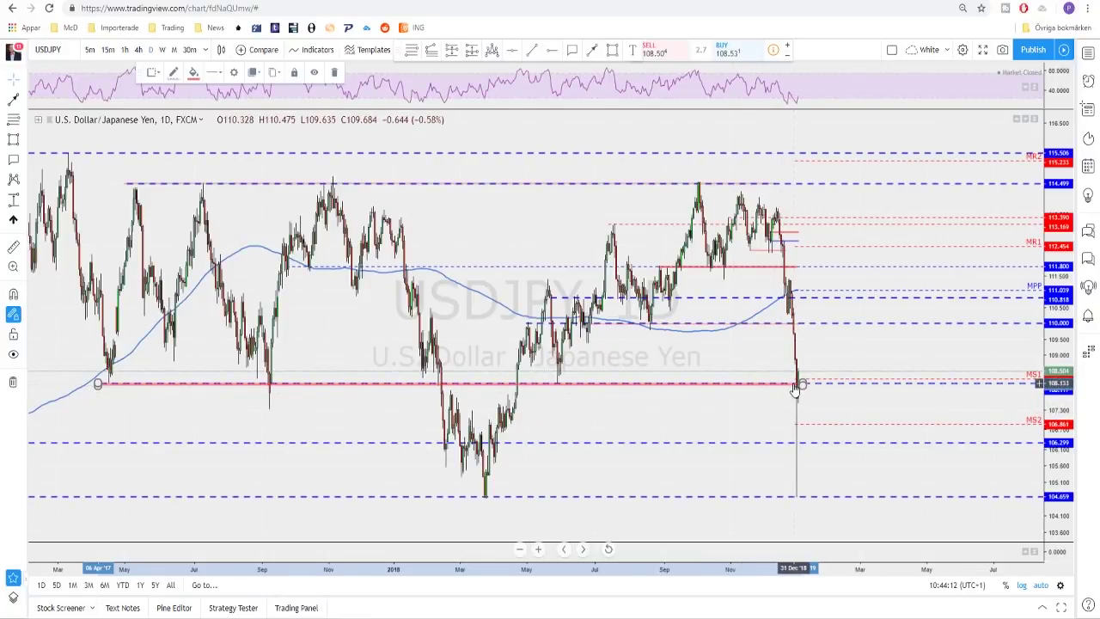
scroll(790, 390, down, 2)
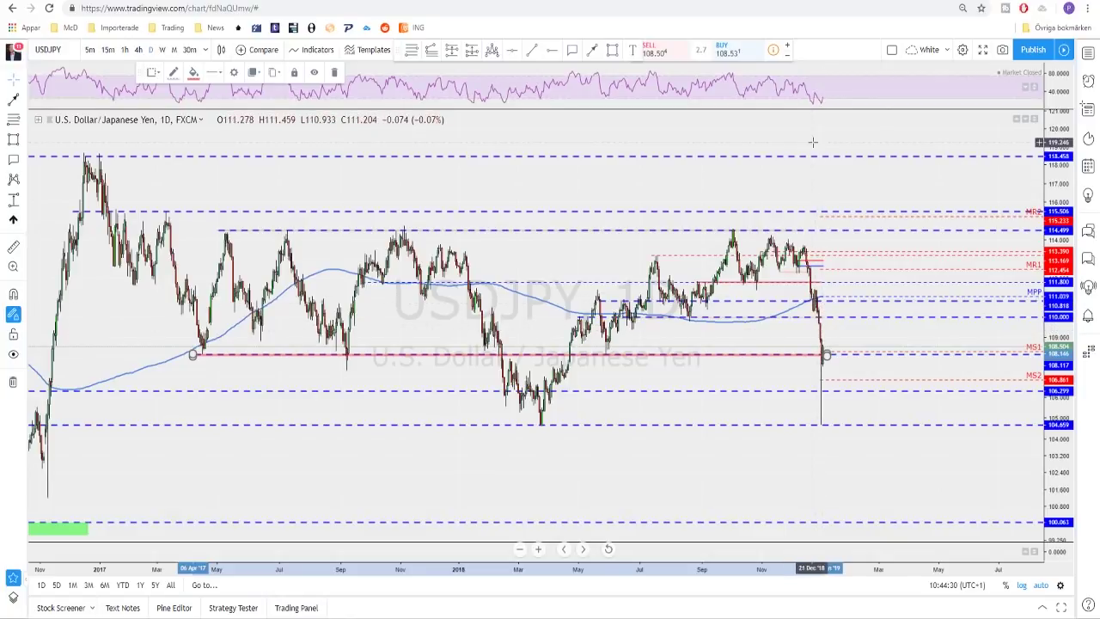
scroll(790, 308, up, 2)
scroll(892, 325, up, 2)
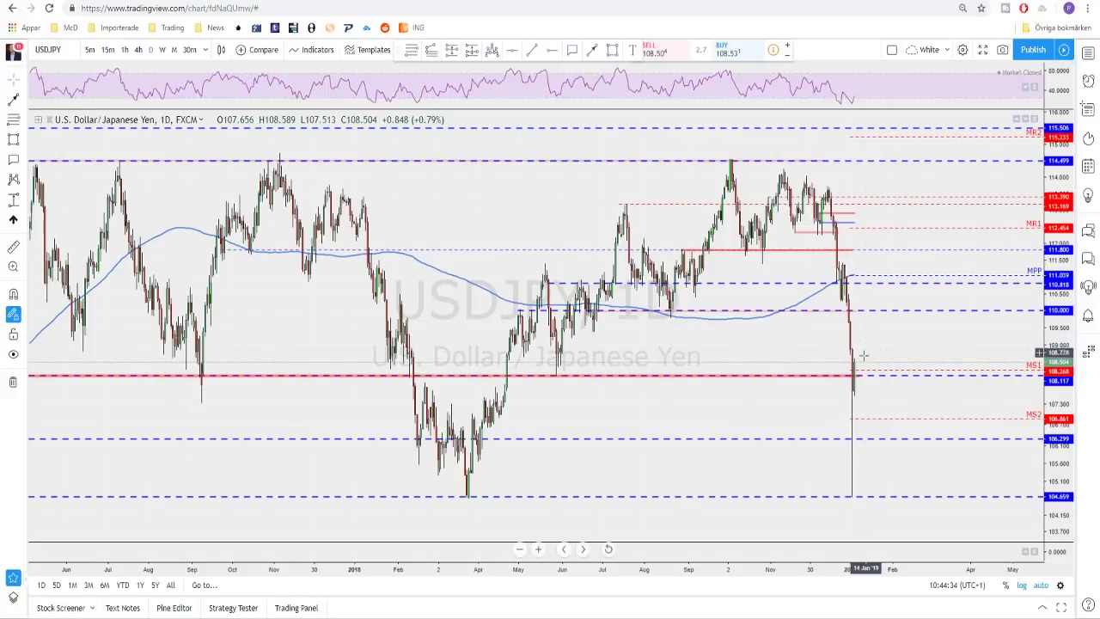
scroll(885, 361, down, 1)
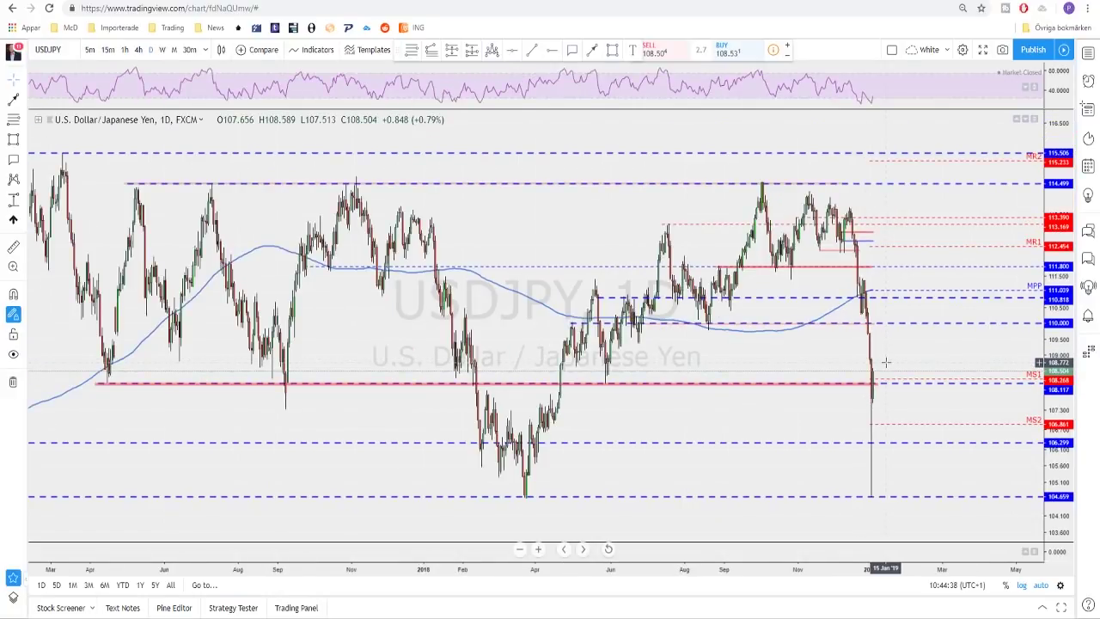
click(593, 49)
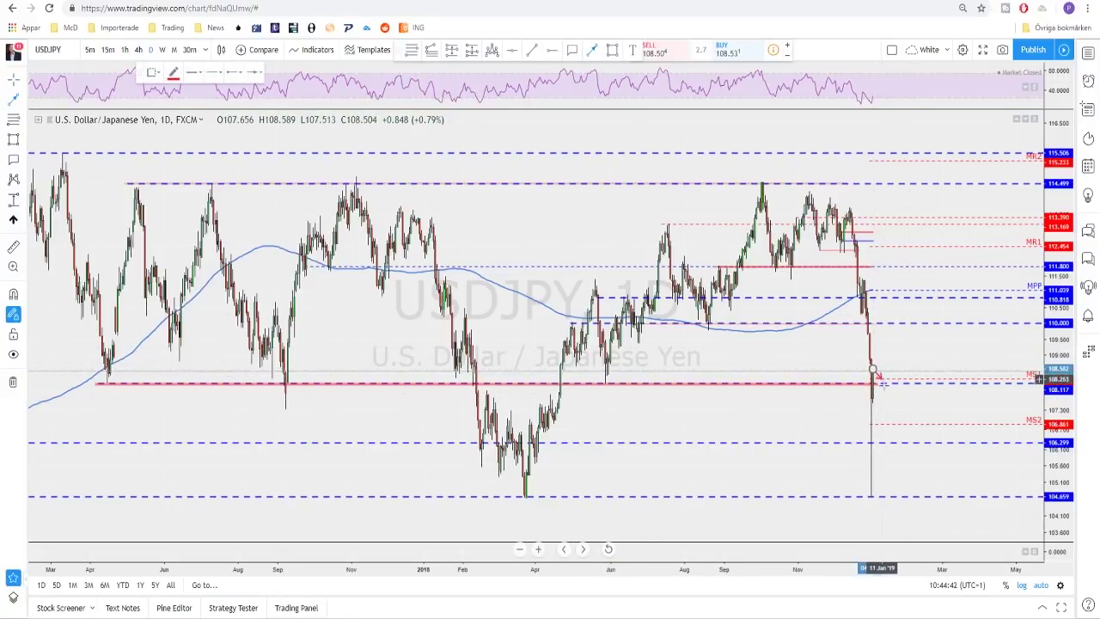
mouse_move(874, 370)
mouse_down()
mouse_move(883, 384)
mouse_move(903, 323)
mouse_up()
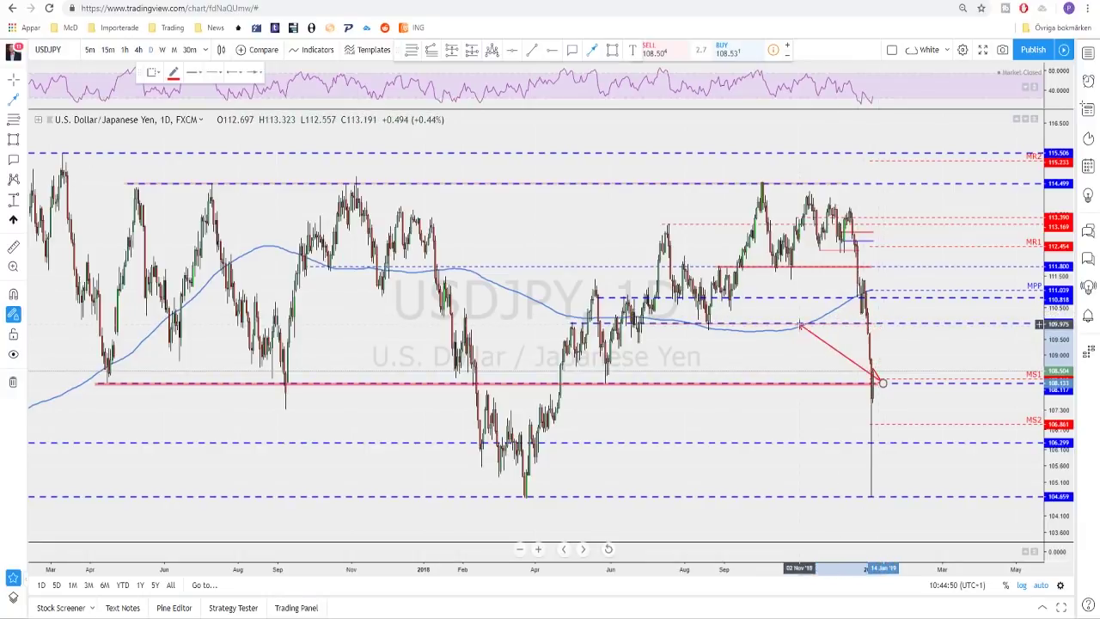
key(Escape)
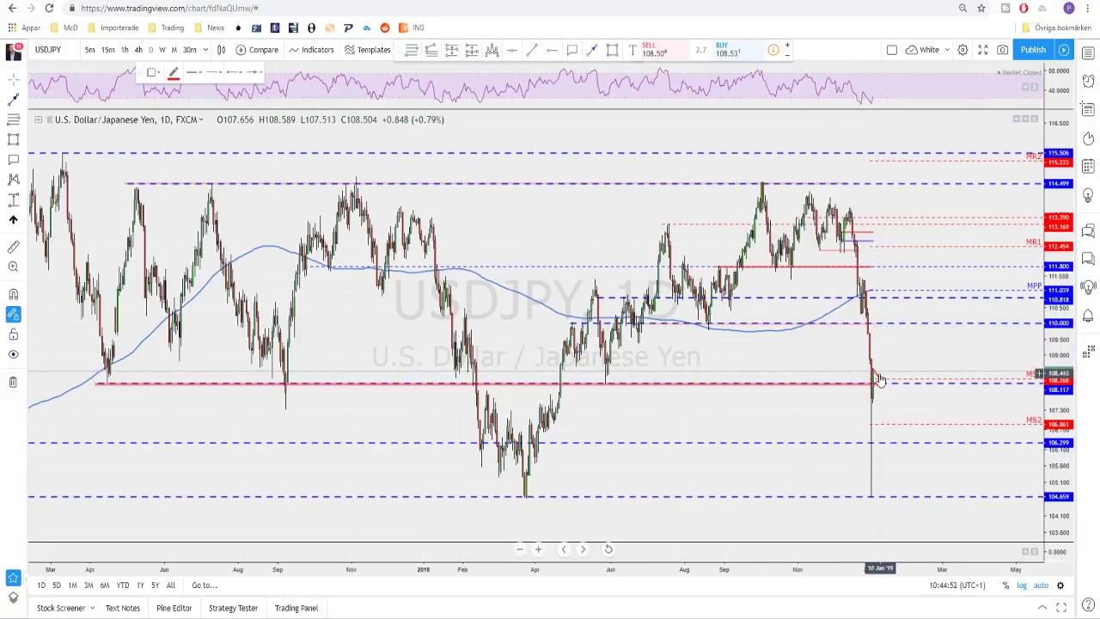
click(877, 379)
click(911, 336)
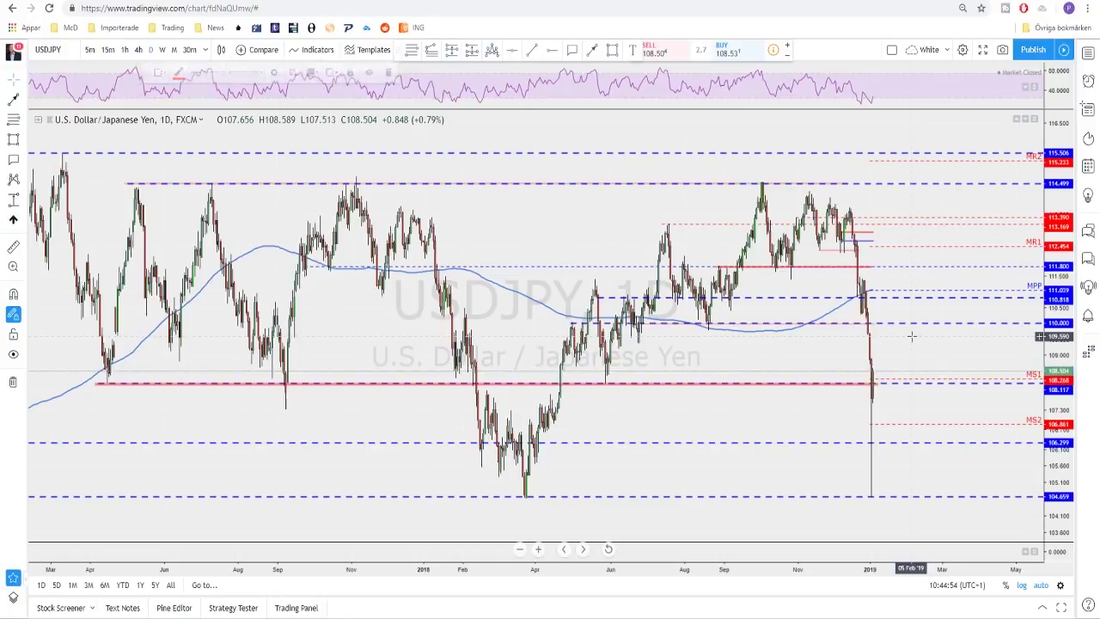
scroll(903, 336, down, 2)
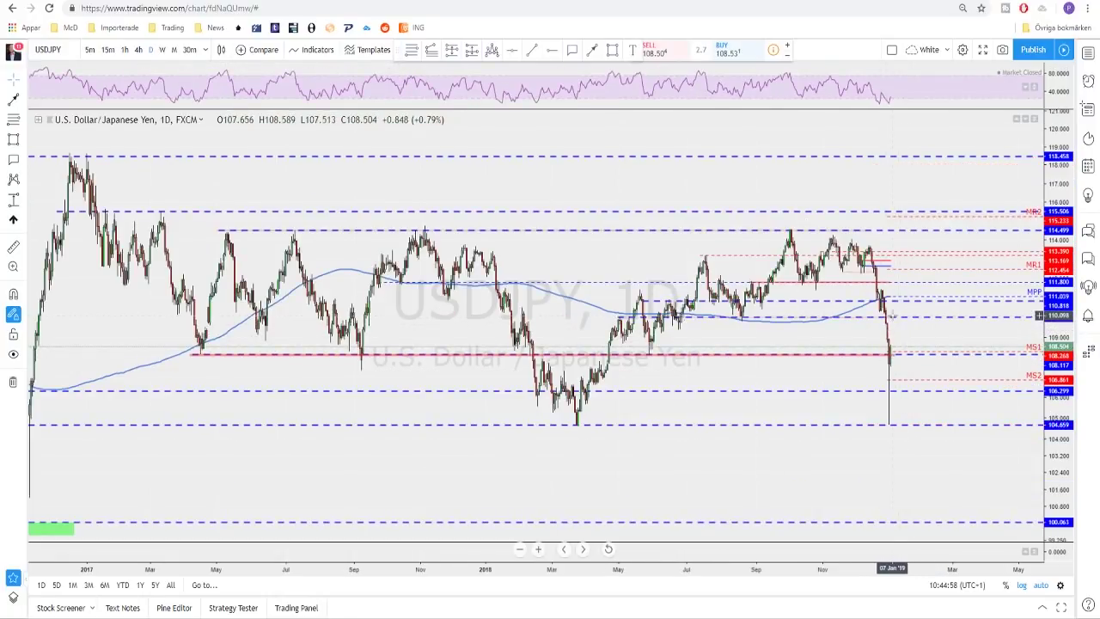
Step: Stretch the USDJPY line at the 110 level further to the right
drag(894, 321, 961, 317)
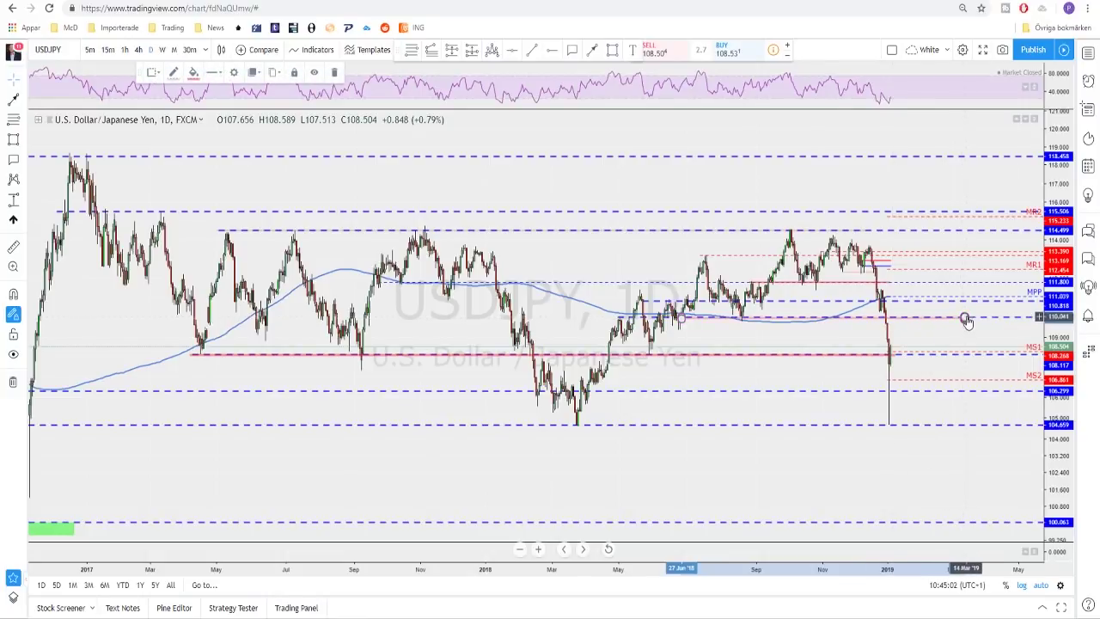
click(966, 319)
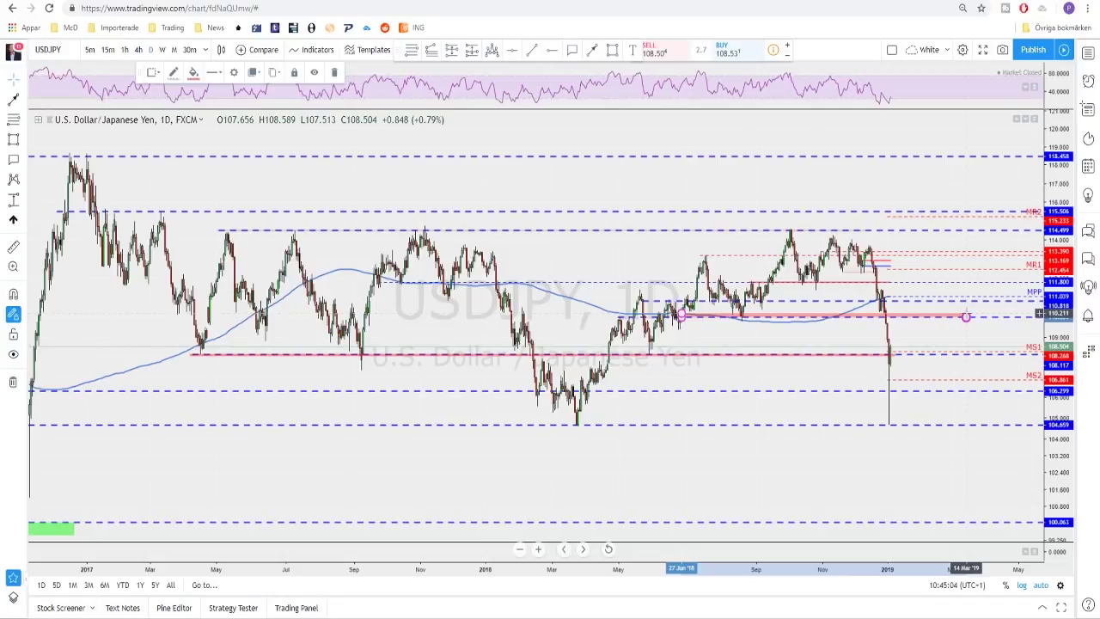
click(944, 331)
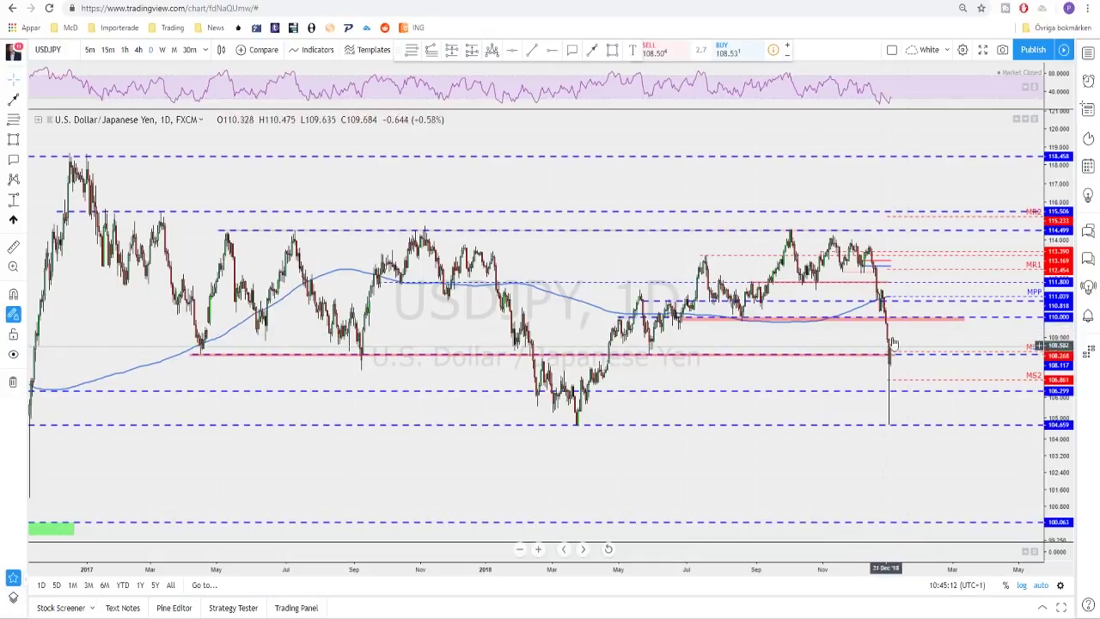
Step: Extend the pink 110.00 zone back to 27 Apr 18, then load the USDCHF chart
scroll(911, 339, up, 2)
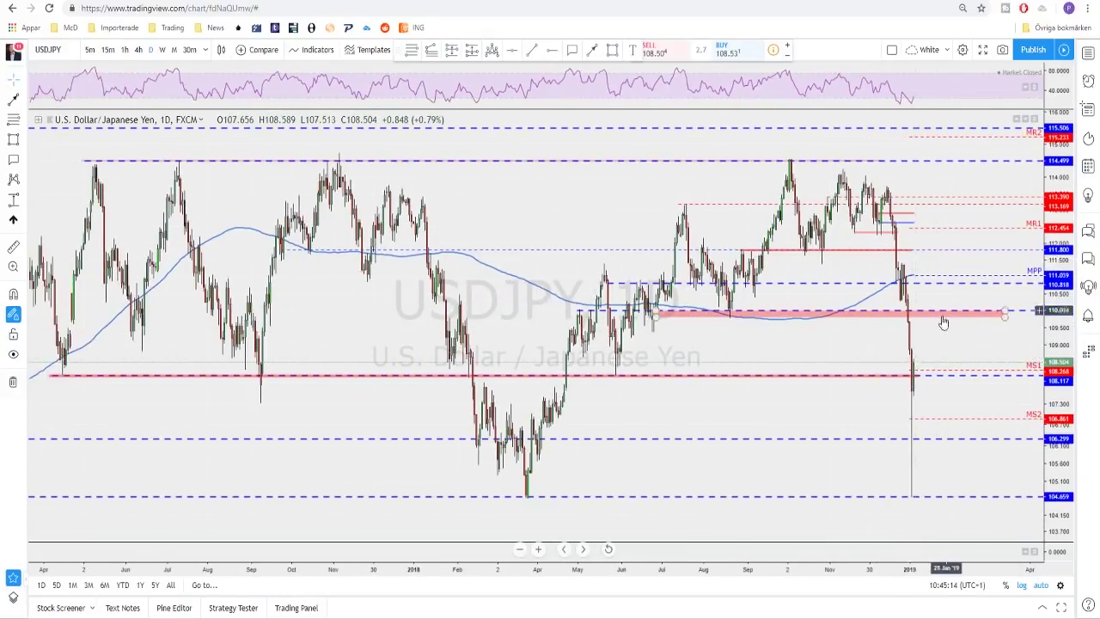
drag(930, 324, 930, 320)
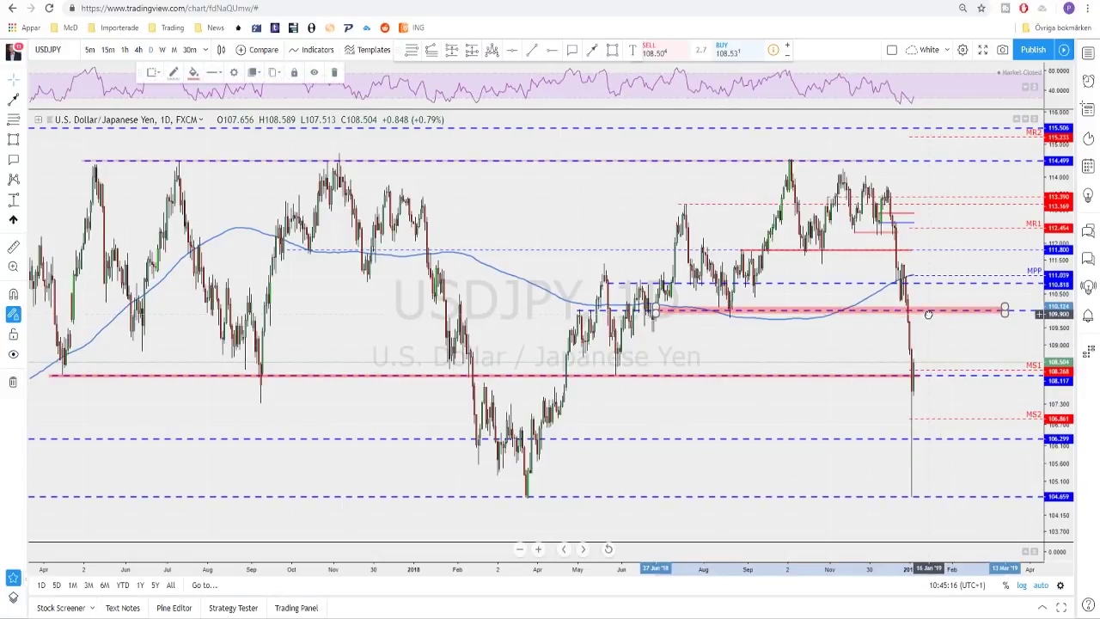
drag(658, 317, 574, 313)
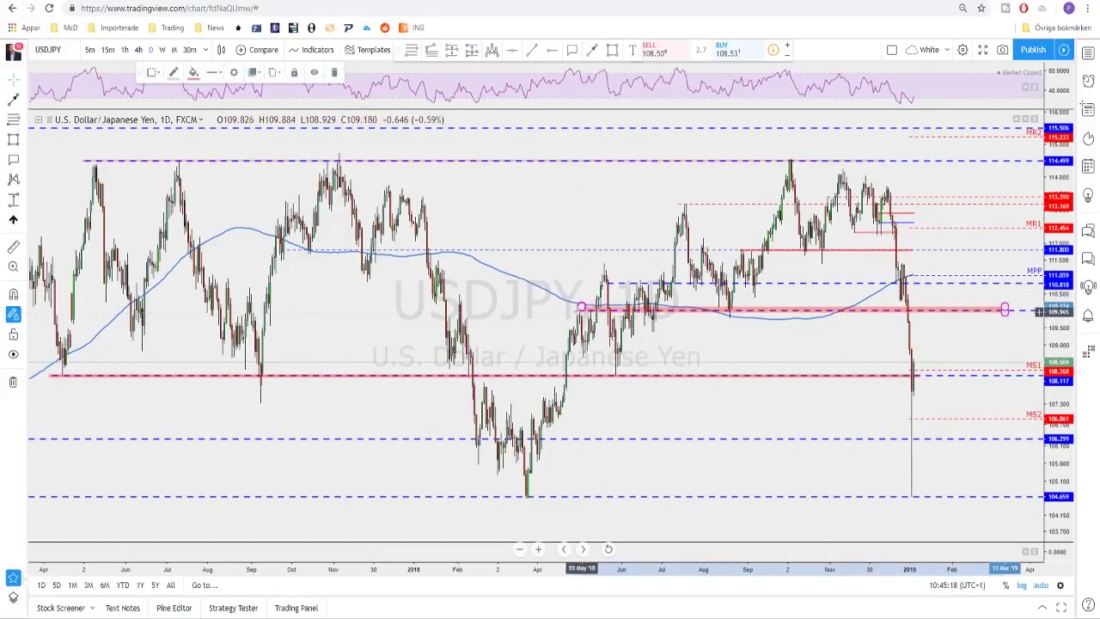
scroll(786, 318, down, 2)
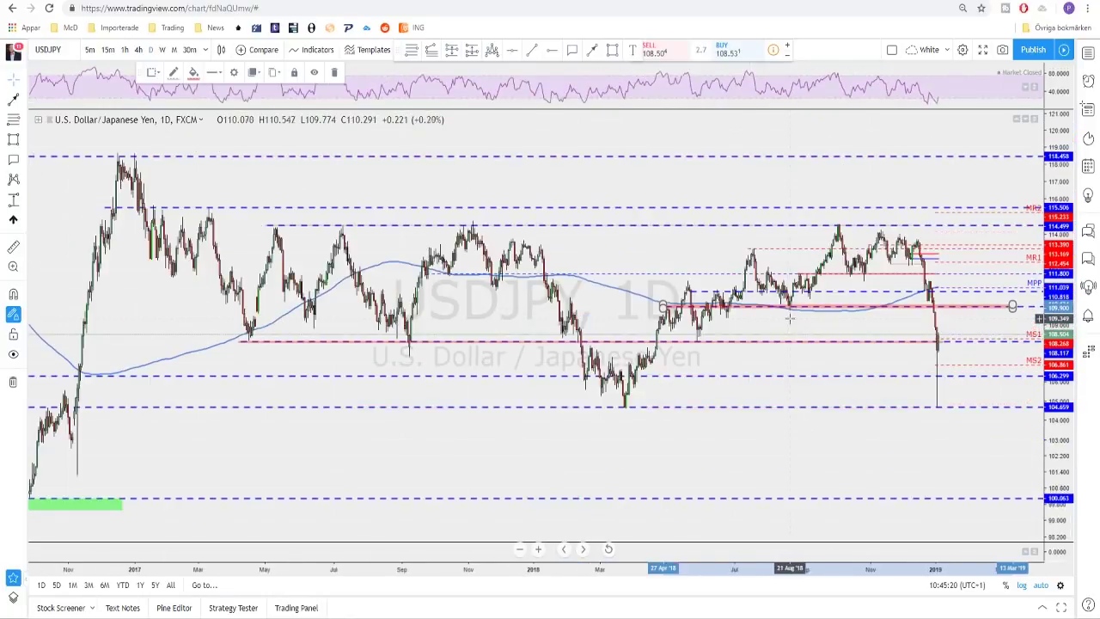
key(Down)
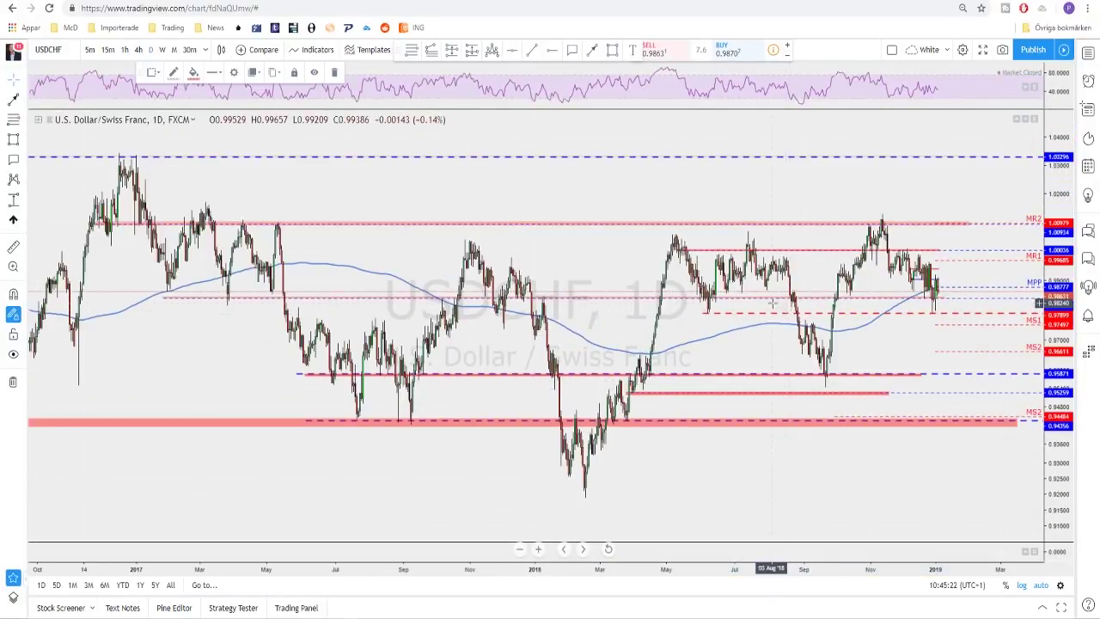
scroll(760, 302, up, 1)
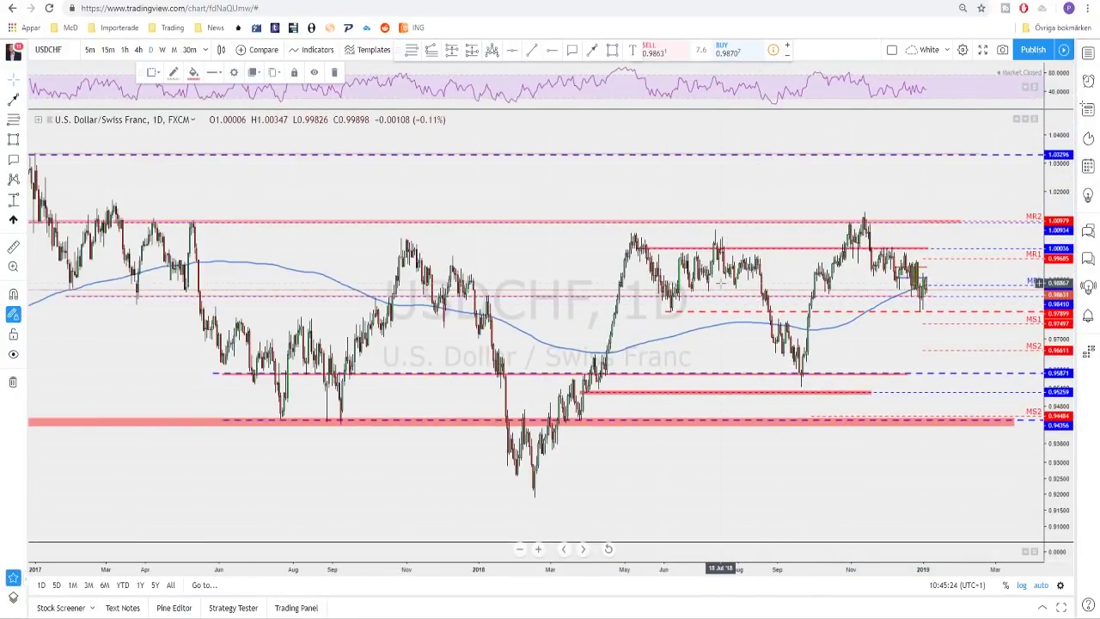
scroll(752, 282, up, 1)
scroll(753, 282, up, 2)
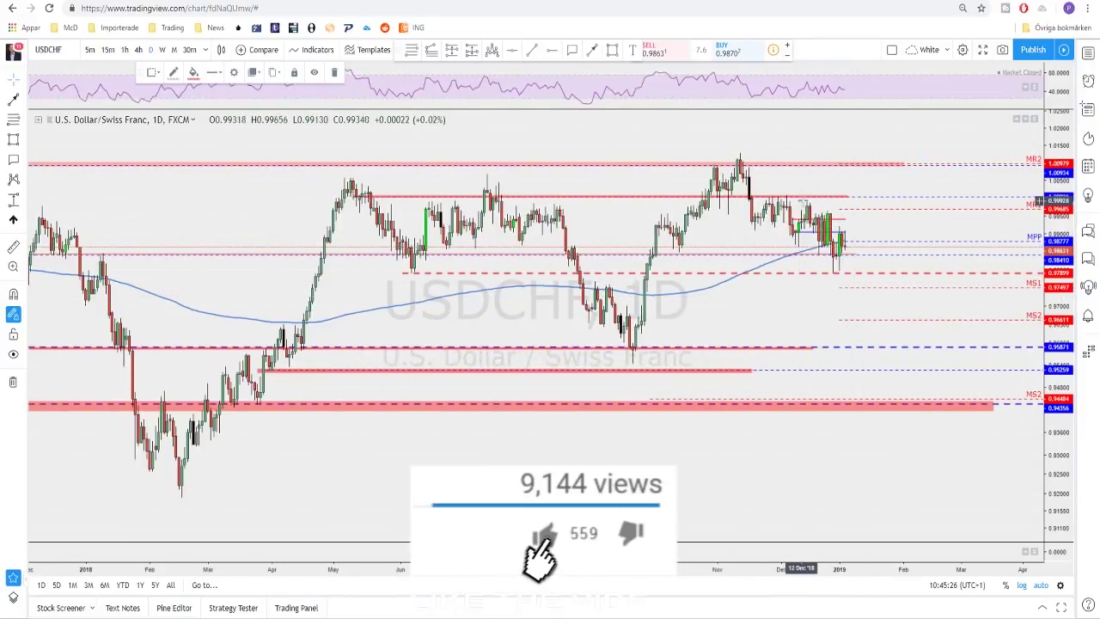
click(593, 51)
click(743, 156)
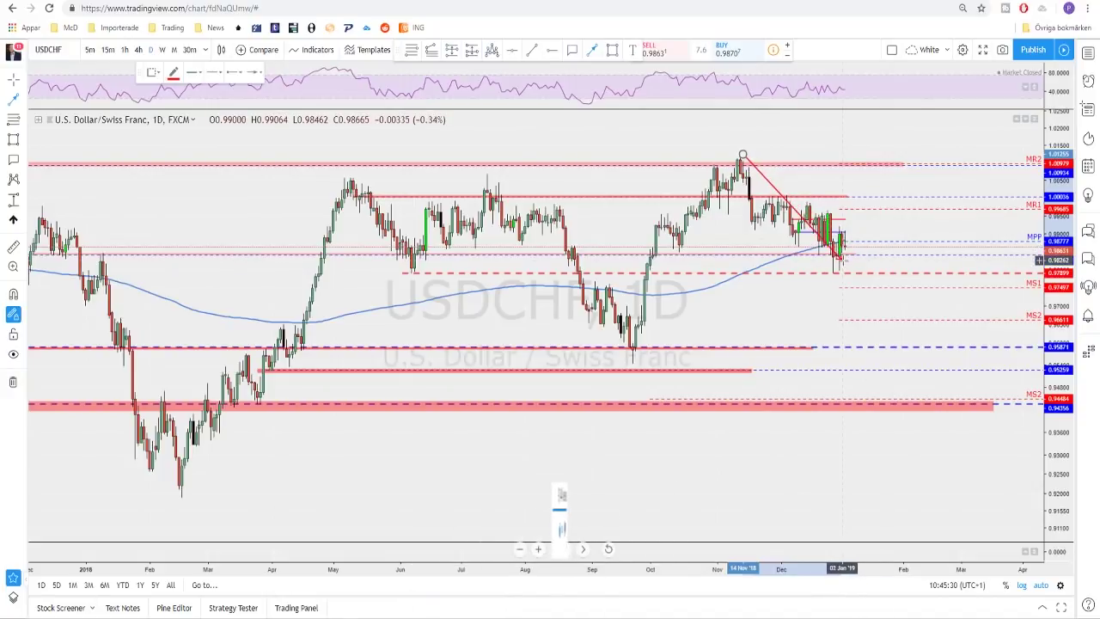
key(Escape)
scroll(781, 294, up, 2)
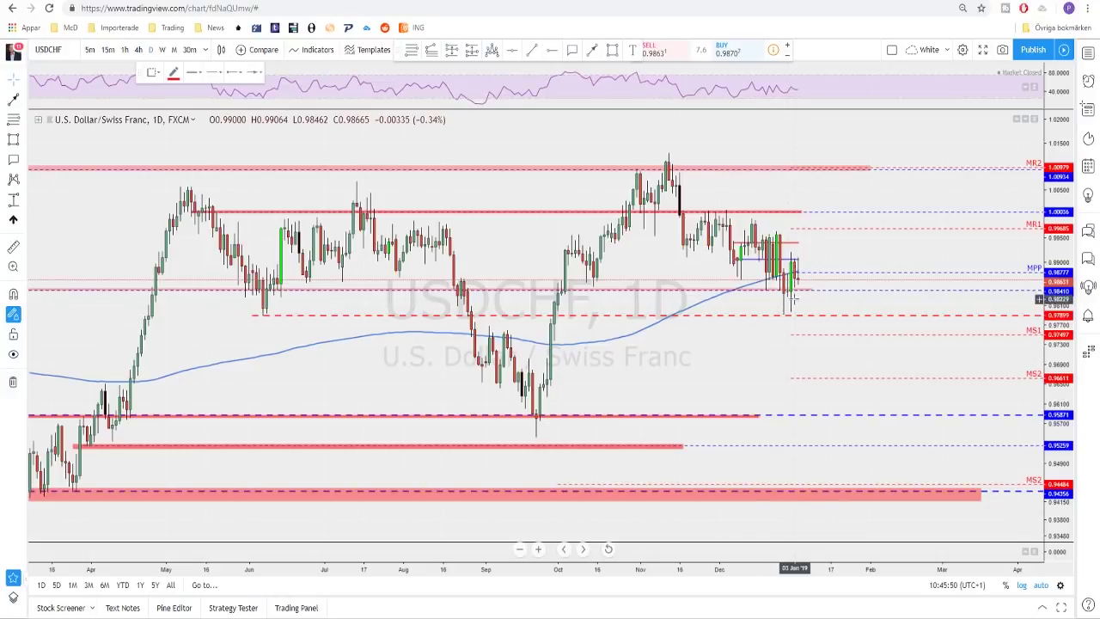
scroll(813, 257, down, 1)
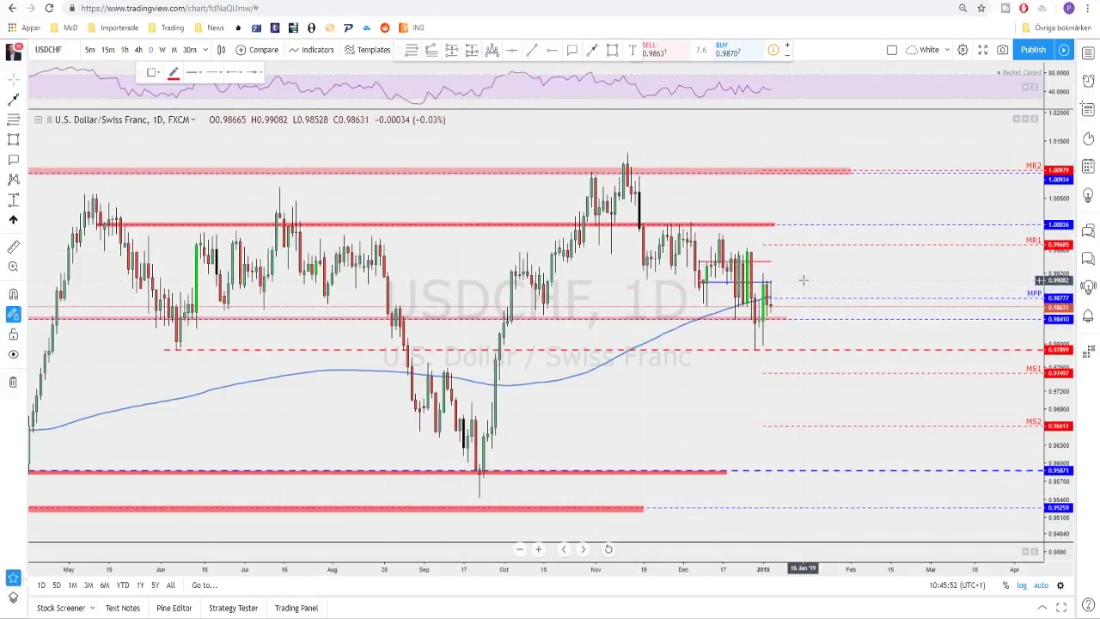
scroll(868, 271, up, 2)
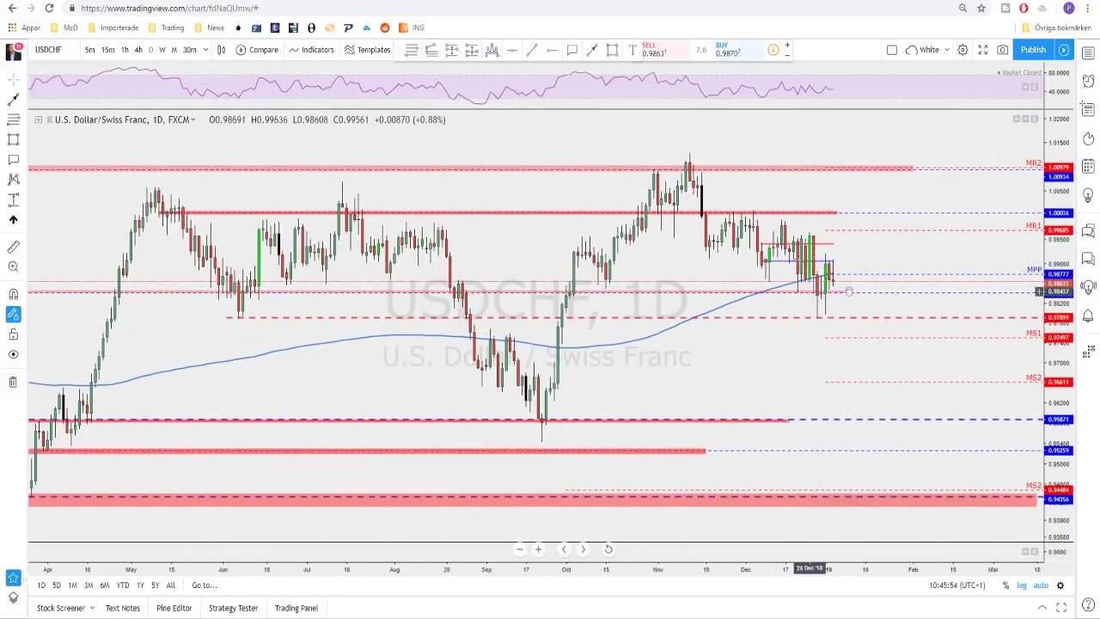
Step: Put USDCHF on 4-hour candles, framing price near 0.9863 between the MPP pivot and S1
scroll(877, 245, down, 1)
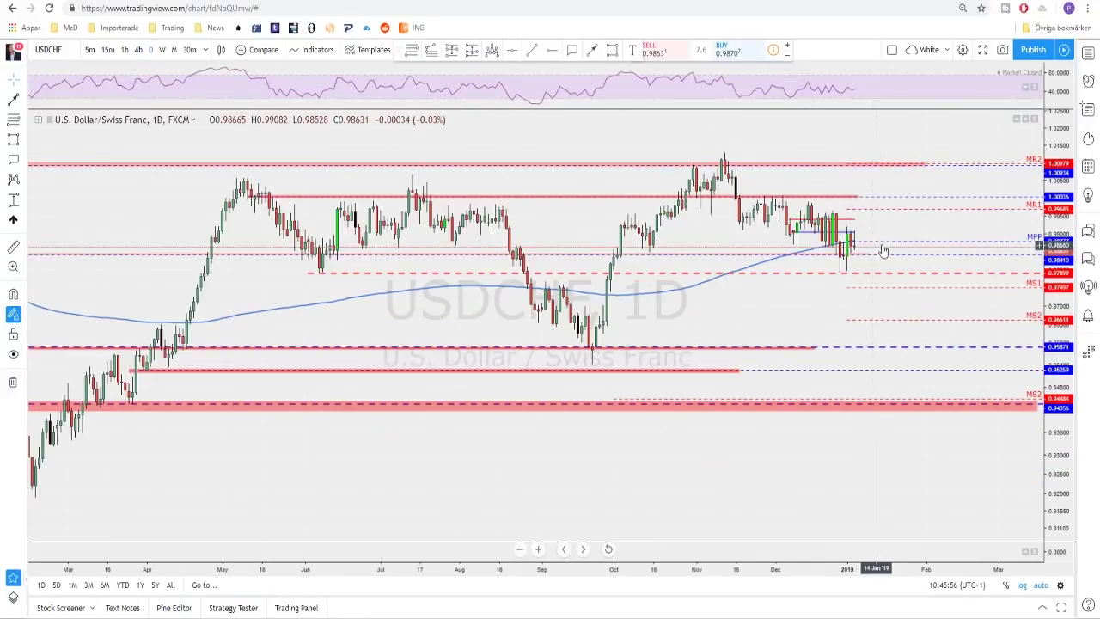
scroll(911, 224, down, 1)
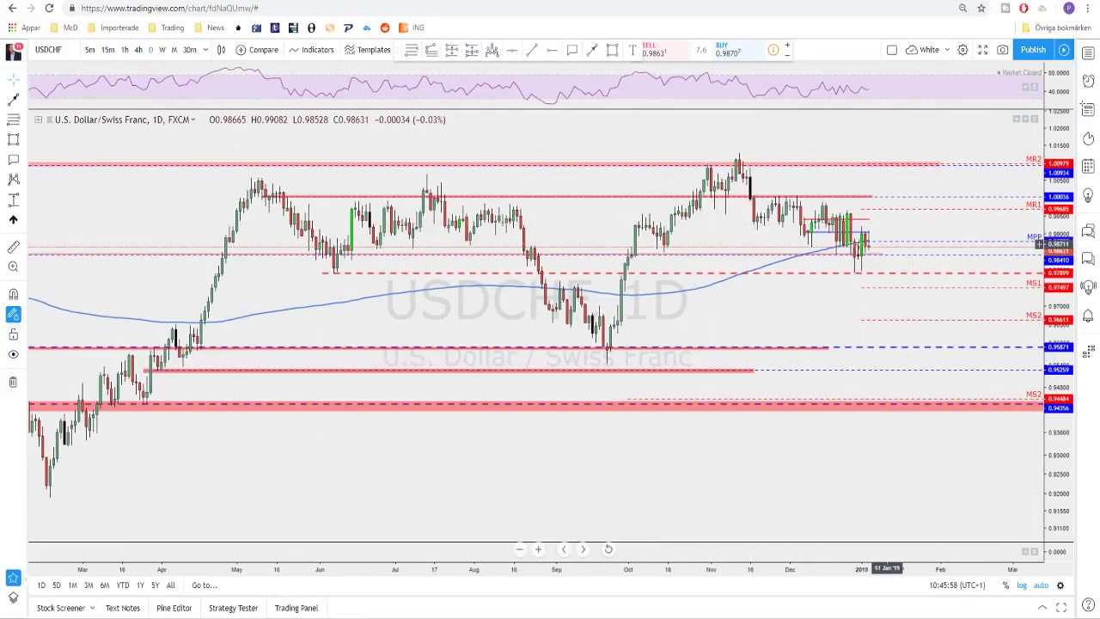
click(138, 49)
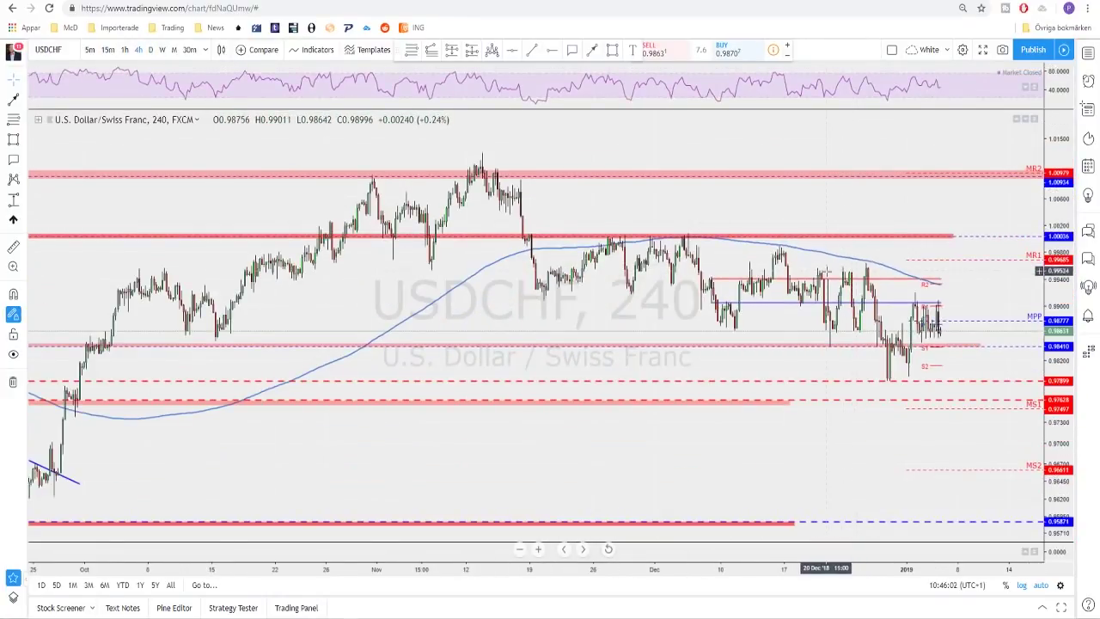
scroll(825, 262, up, 1)
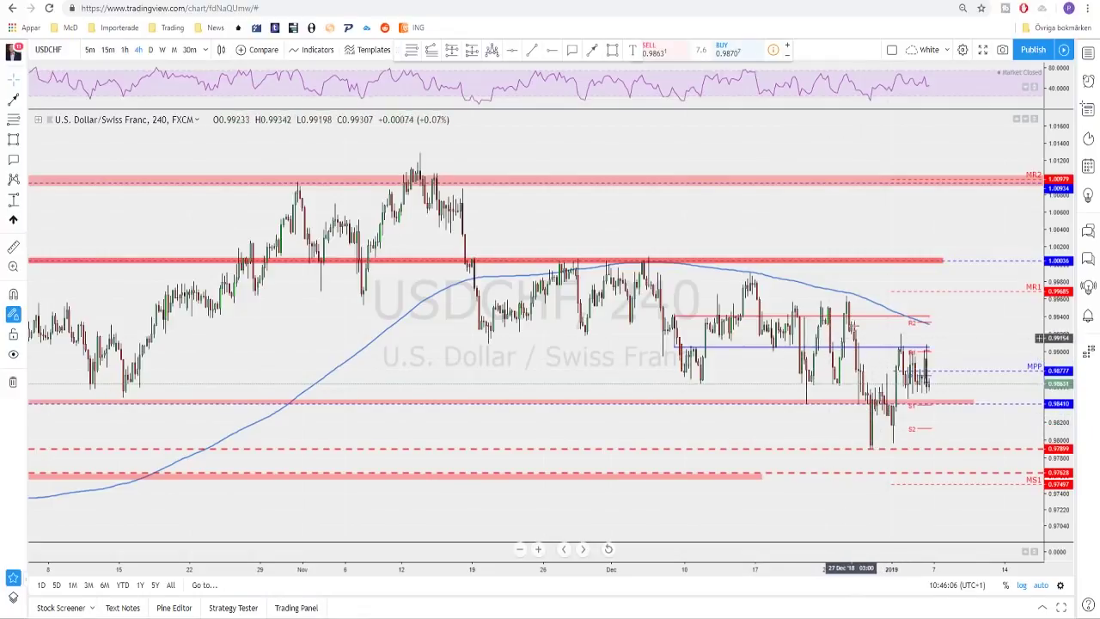
scroll(872, 342, down, 2)
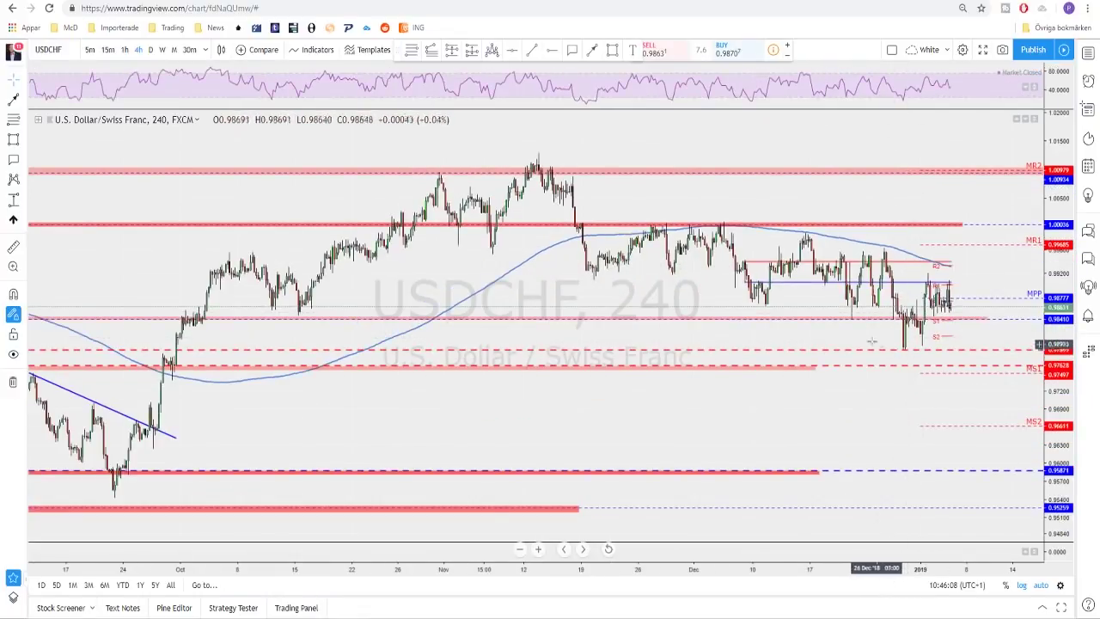
drag(871, 342, 832, 338)
scroll(862, 361, up, 4)
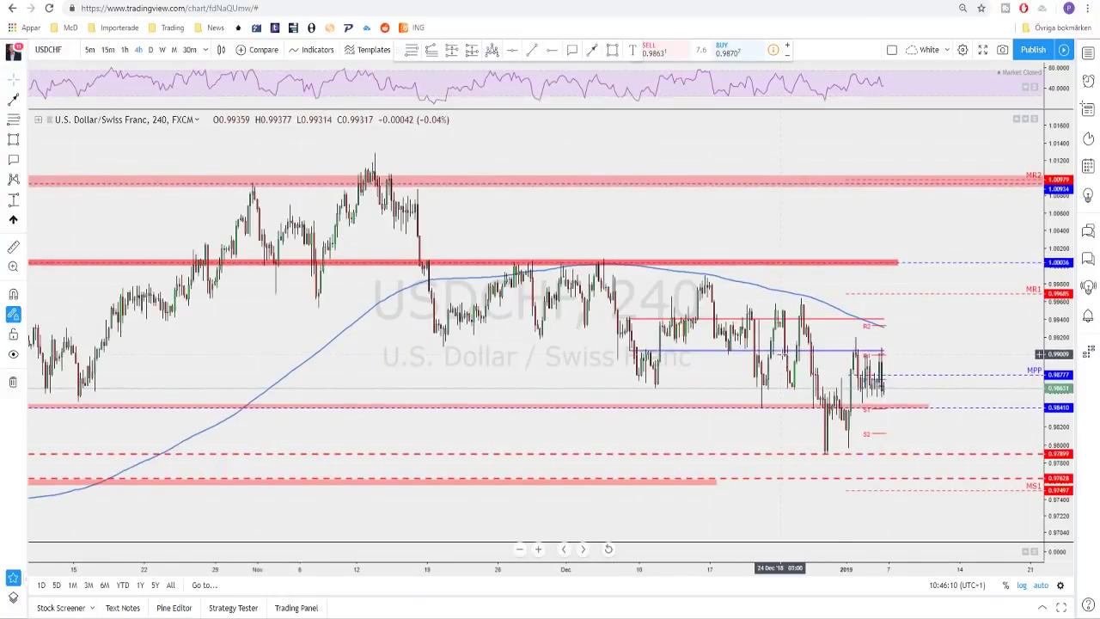
scroll(859, 365, up, 1)
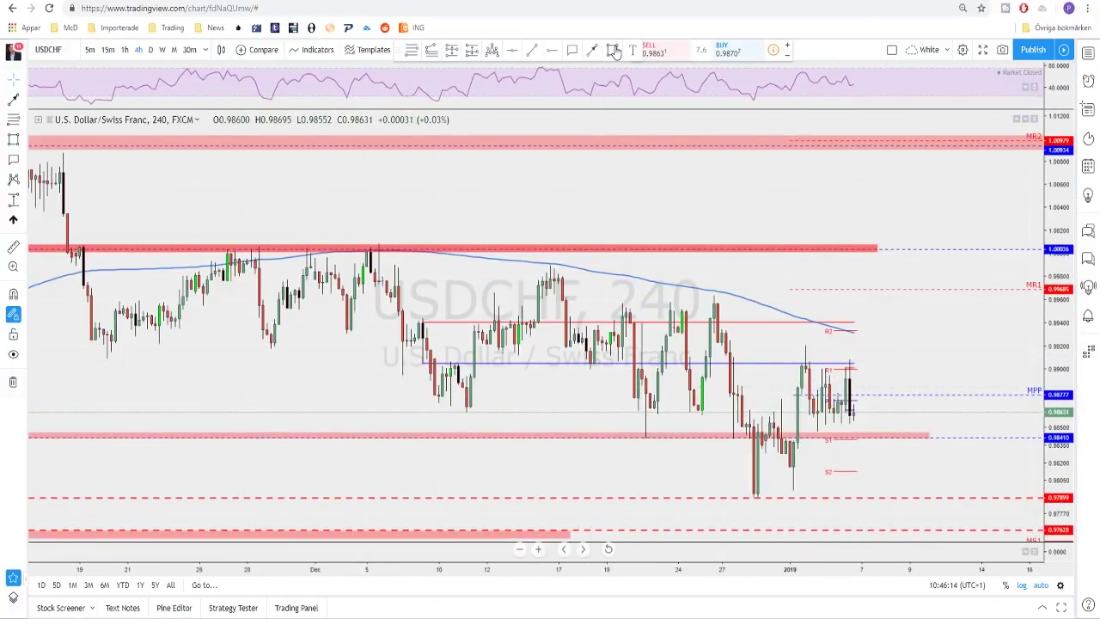
key(alt+shift+r)
Step: Draw a red box over the 2–7 Jan 2019 USDCHF candles, spanning about 0.9853 to 0.9900
drag(790, 369, 882, 426)
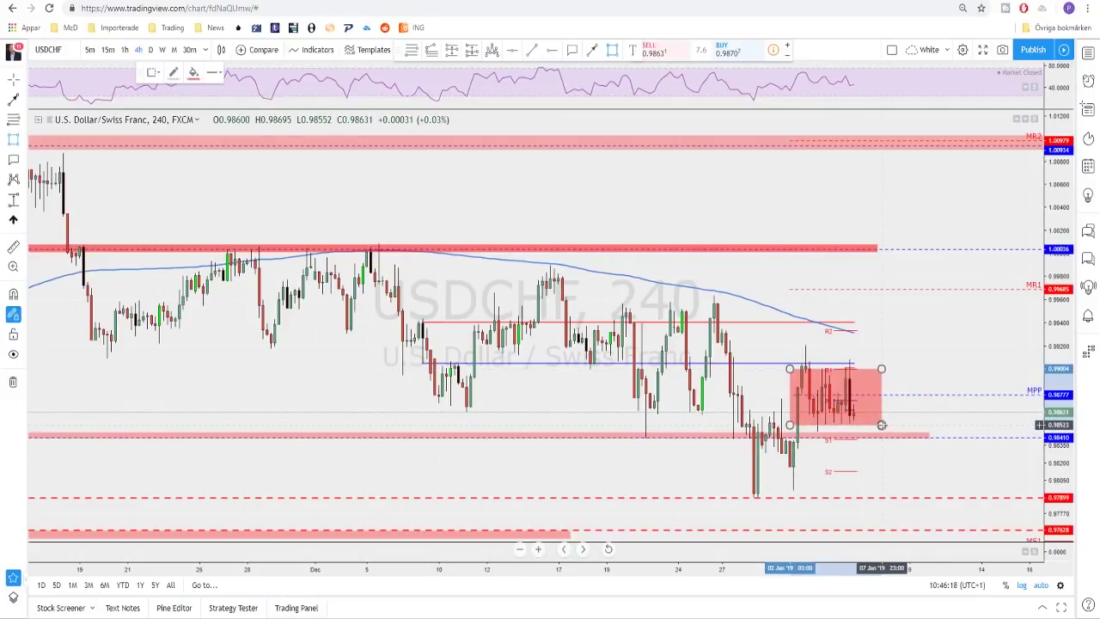
scroll(902, 396, down, 2)
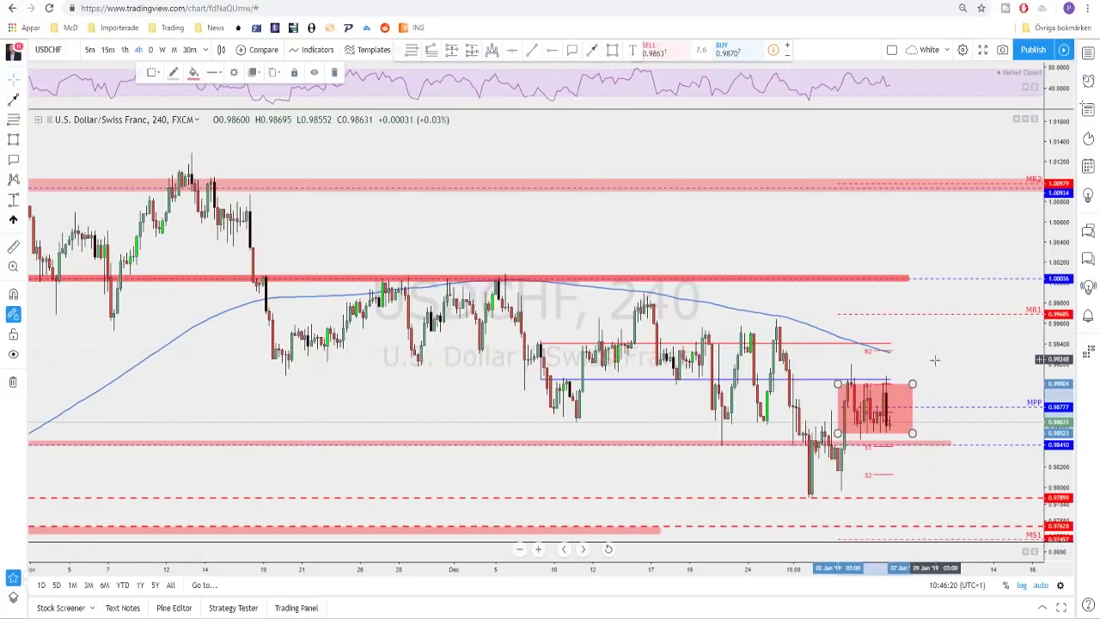
scroll(918, 378, down, 1)
scroll(909, 361, down, 1)
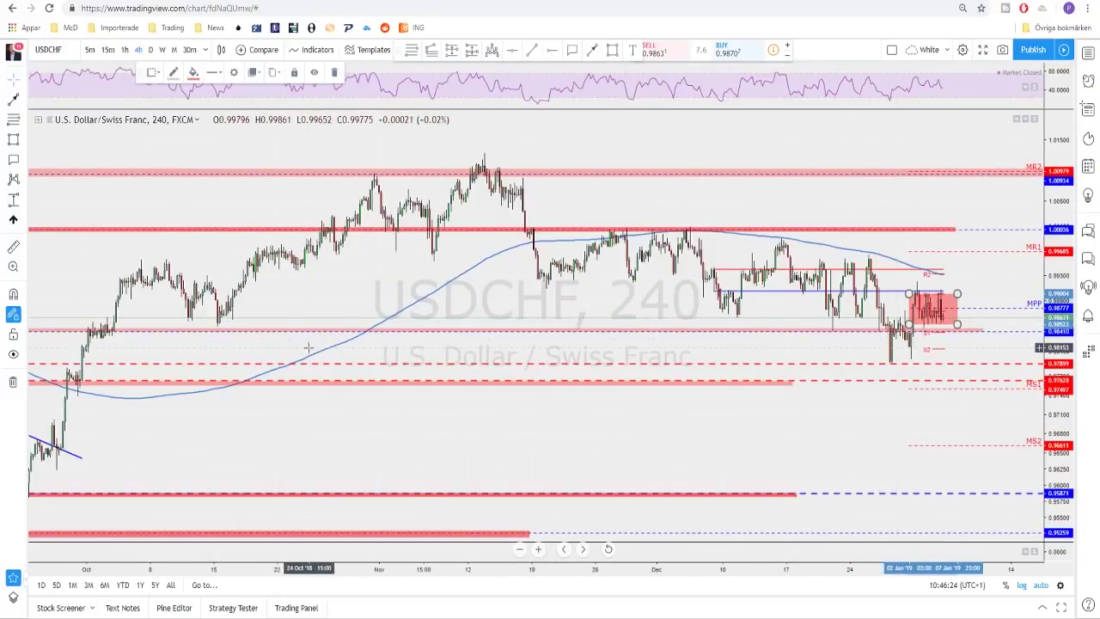
scroll(301, 342, down, 1)
scroll(300, 342, down, 2)
scroll(284, 331, down, 1)
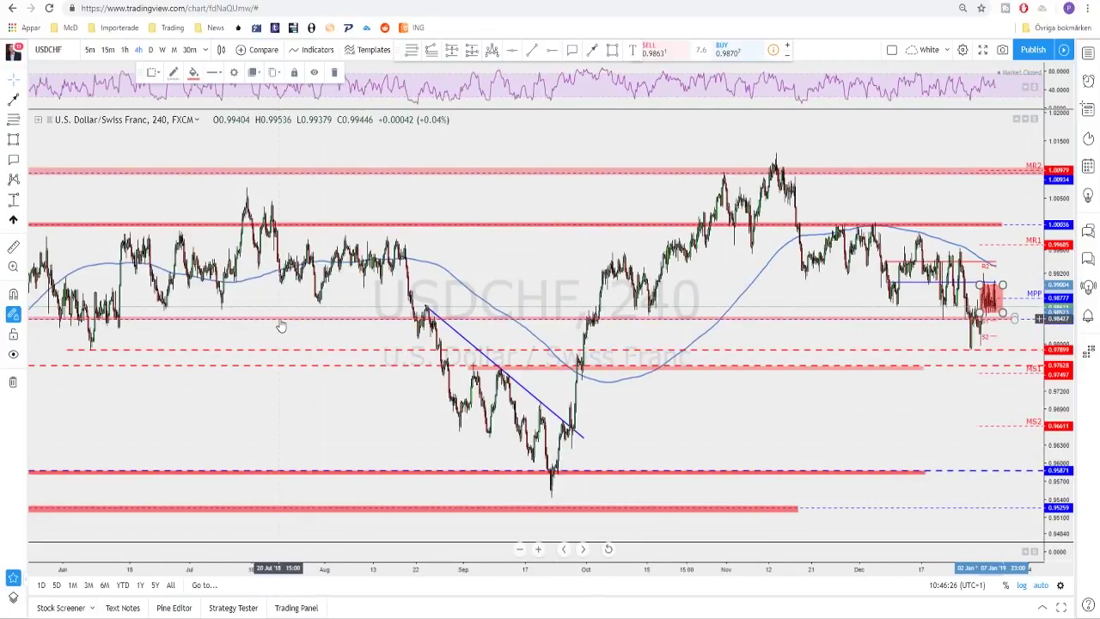
scroll(249, 327, down, 1)
scroll(237, 325, down, 2)
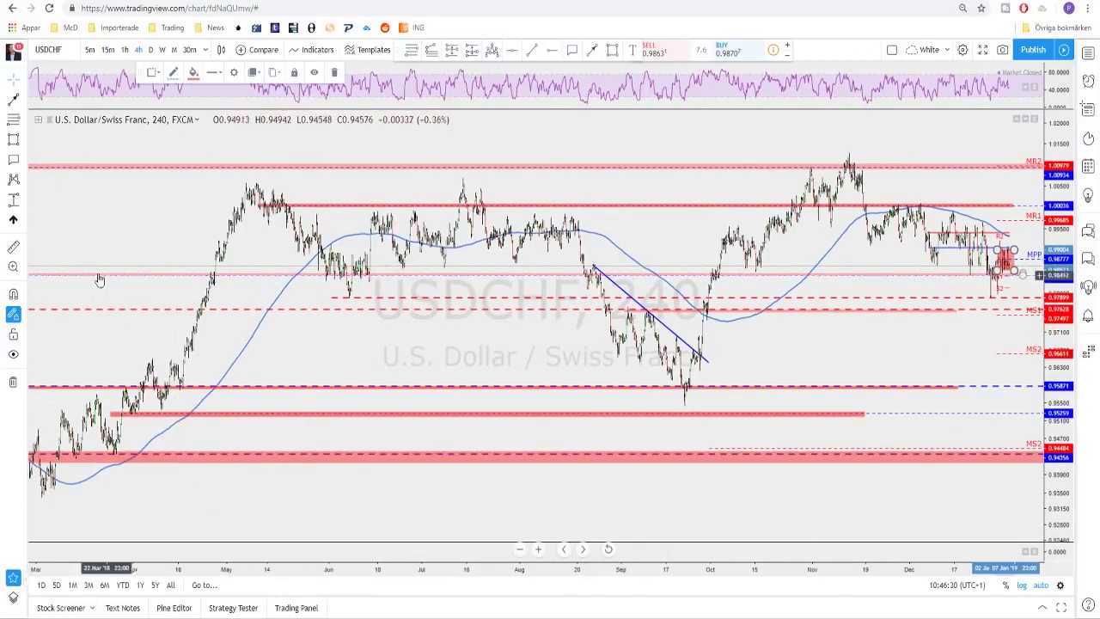
scroll(227, 278, down, 3)
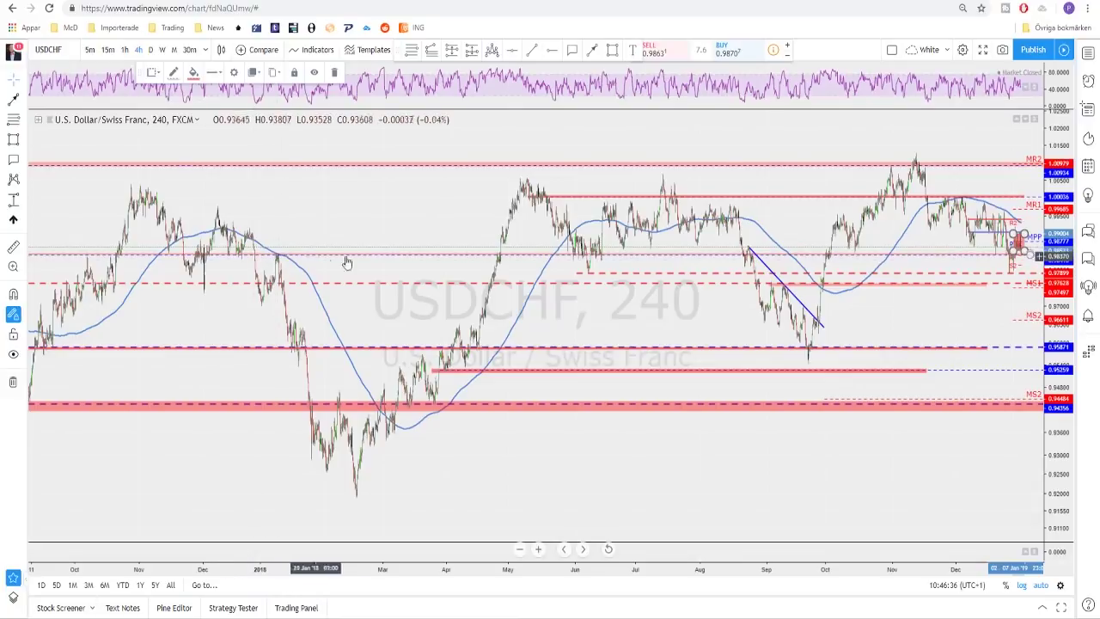
scroll(913, 291, up, 3)
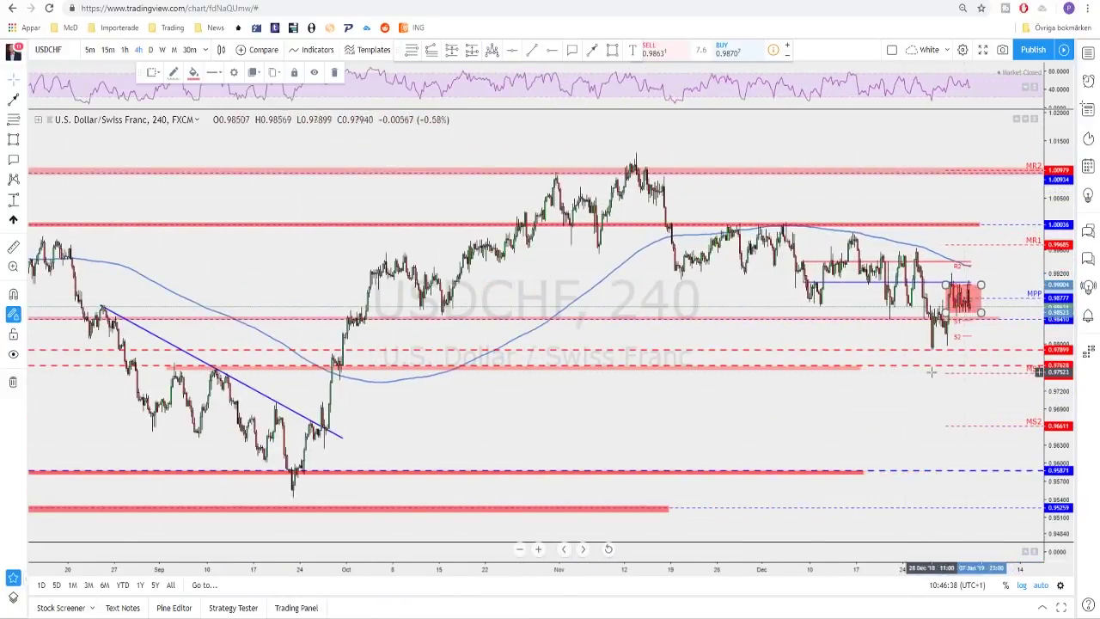
scroll(909, 344, up, 4)
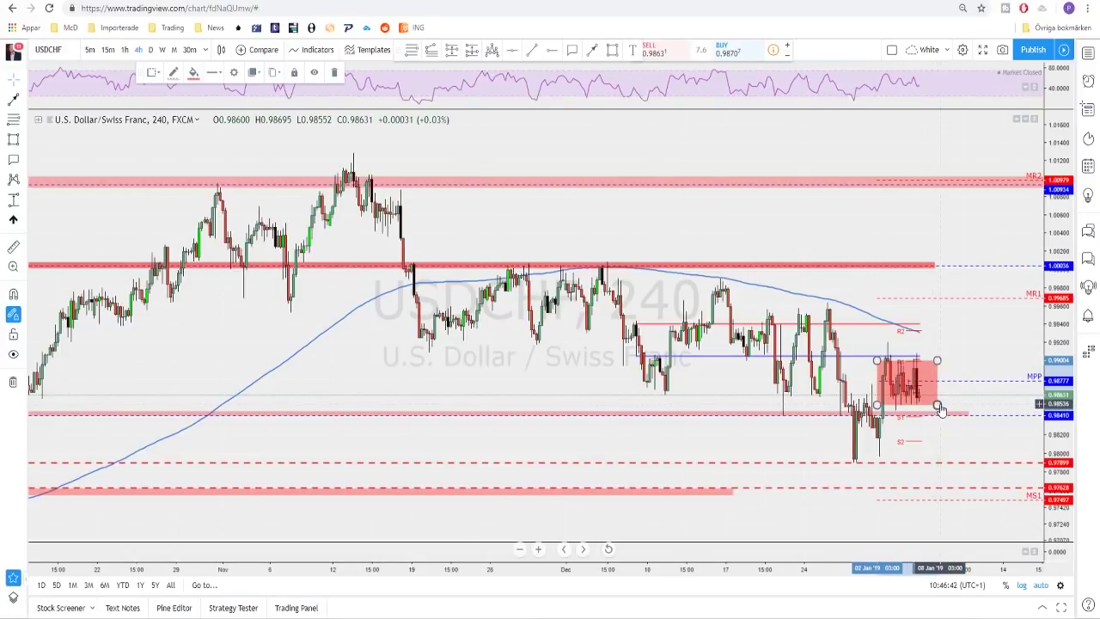
click(941, 410)
scroll(940, 410, down, 2)
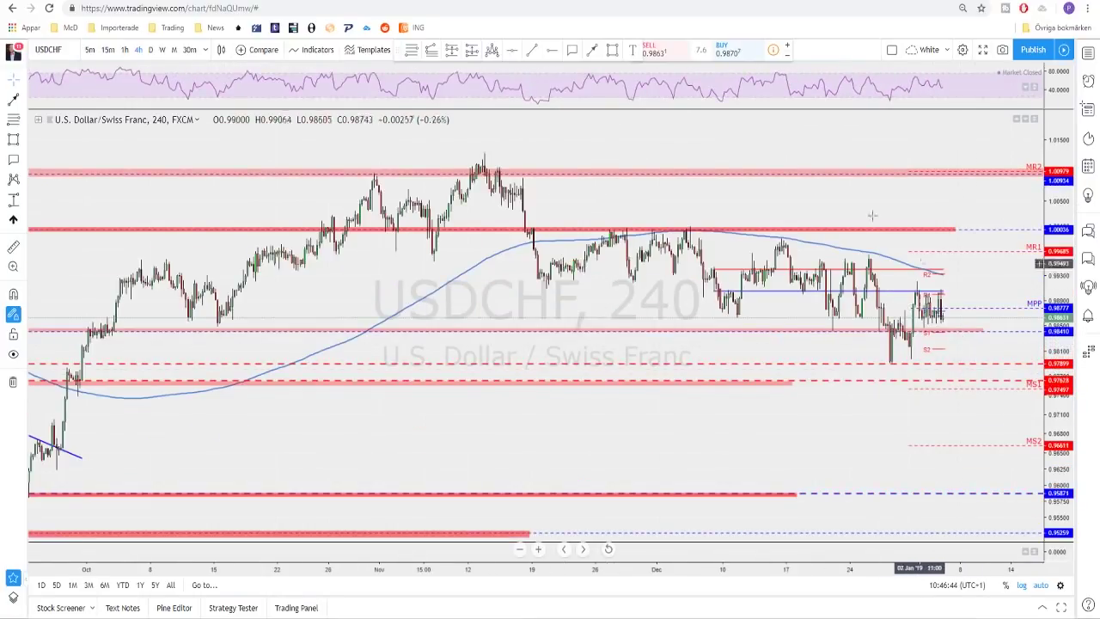
click(708, 229)
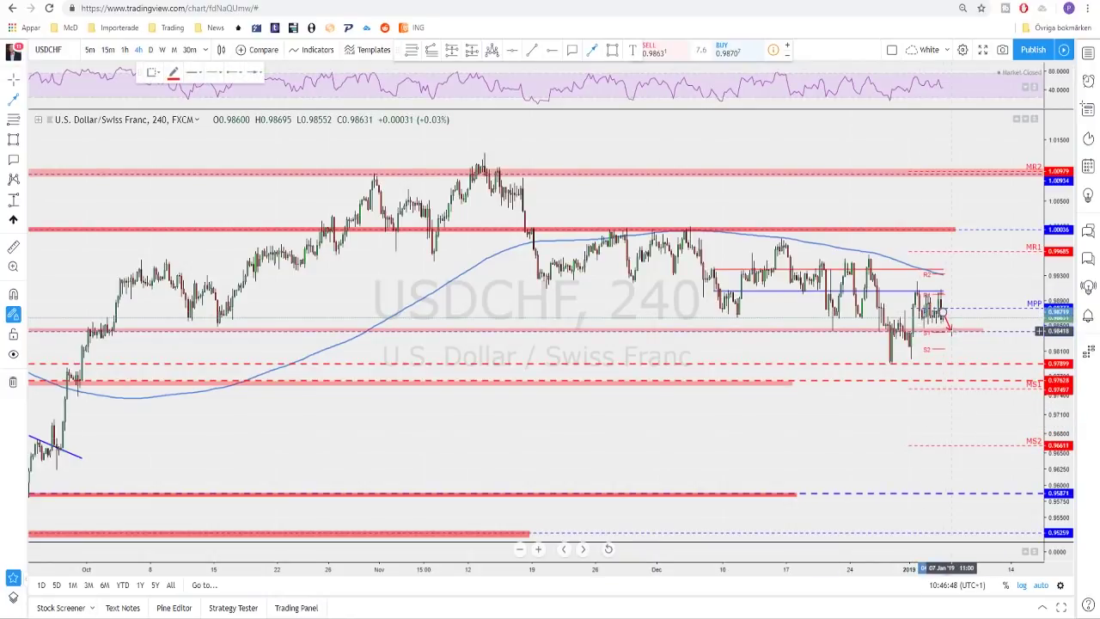
Step: Finish the red path arrow projecting USDCHF down from the latest candles toward 0.98410
click(950, 330)
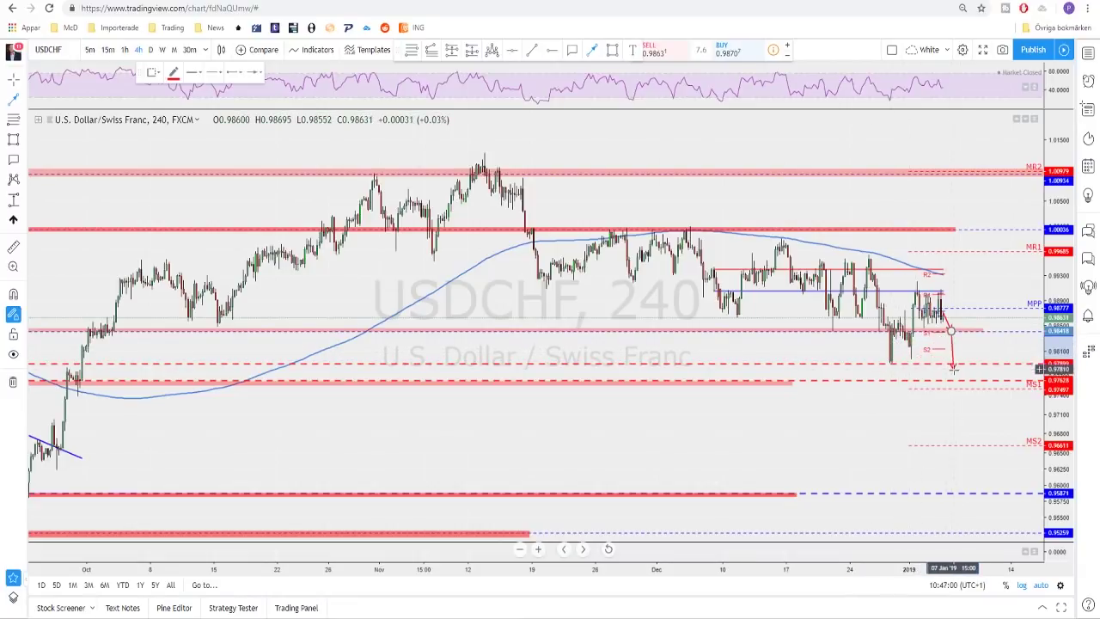
scroll(961, 386, down, 3)
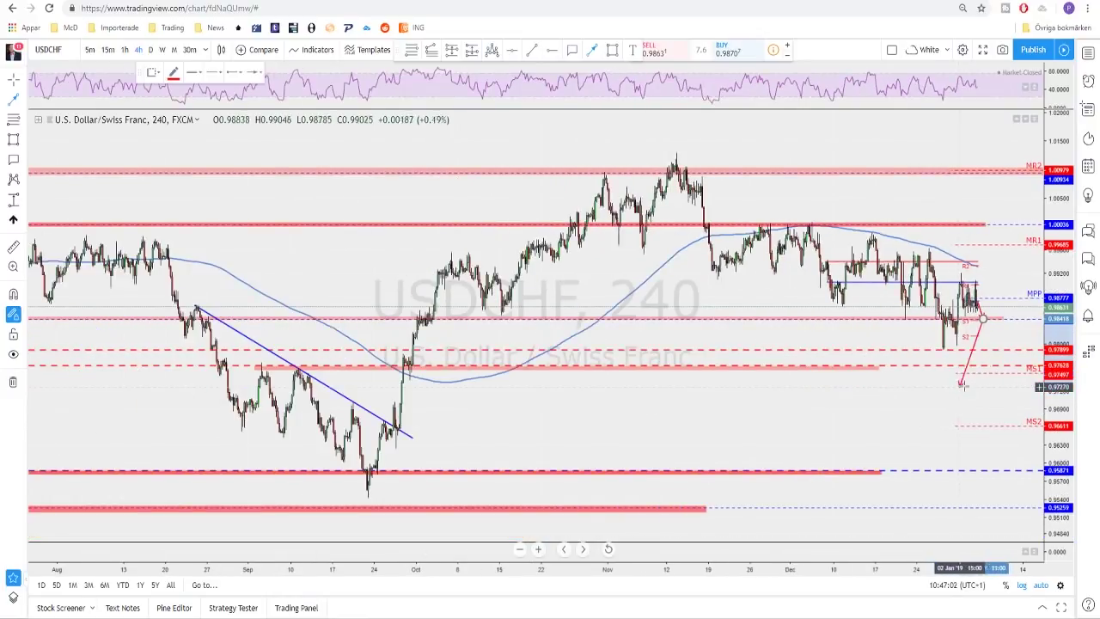
scroll(962, 386, down, 1)
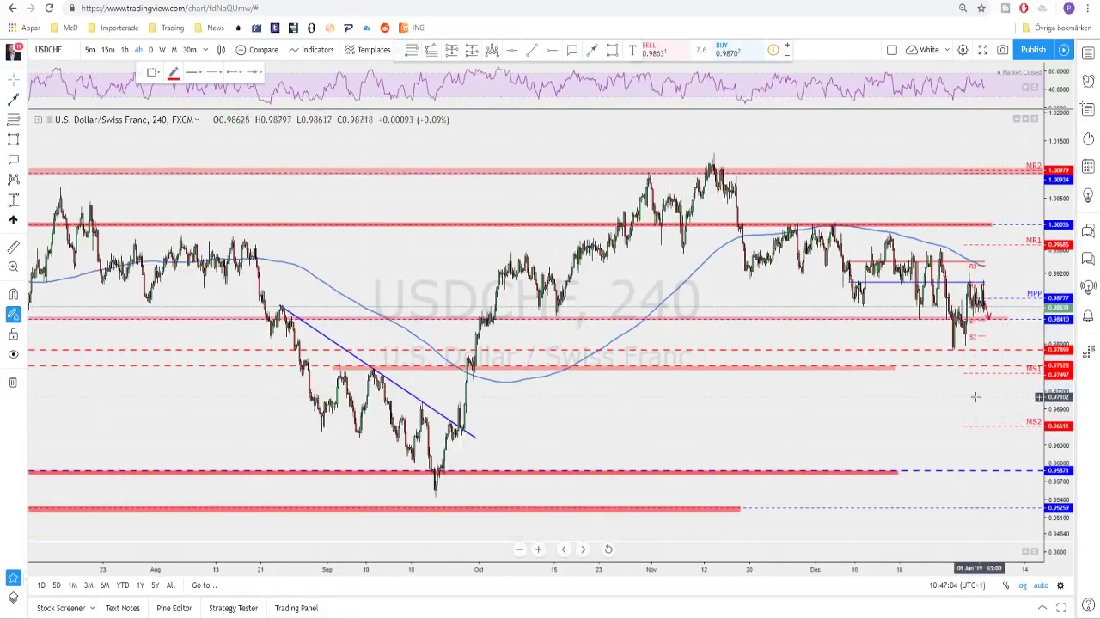
scroll(963, 391, up, 1)
scroll(653, 284, up, 1)
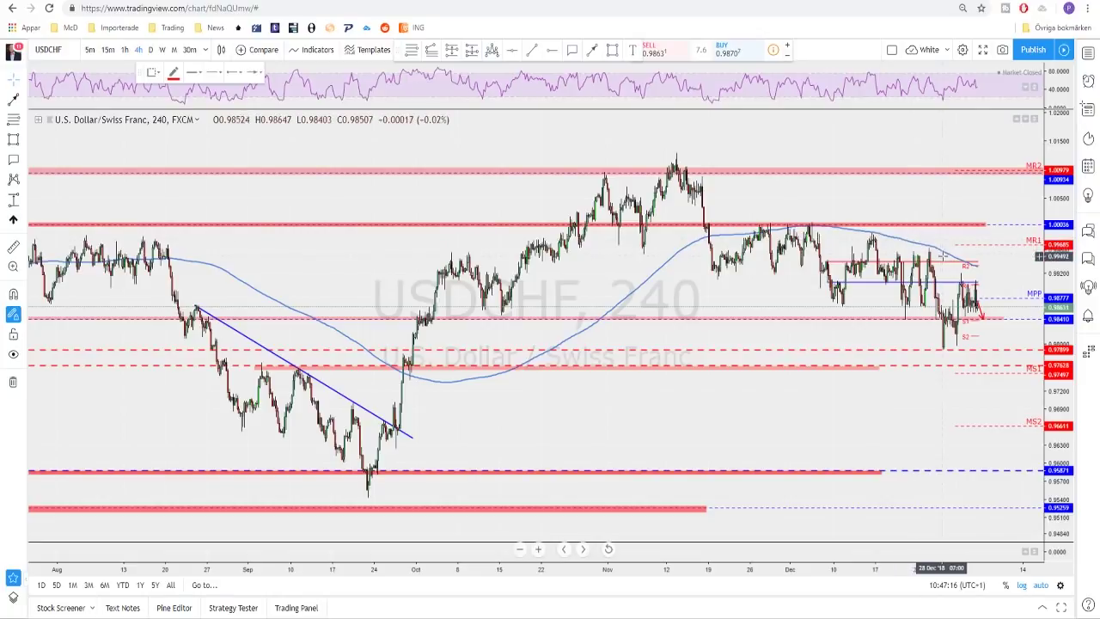
scroll(935, 296, down, 2)
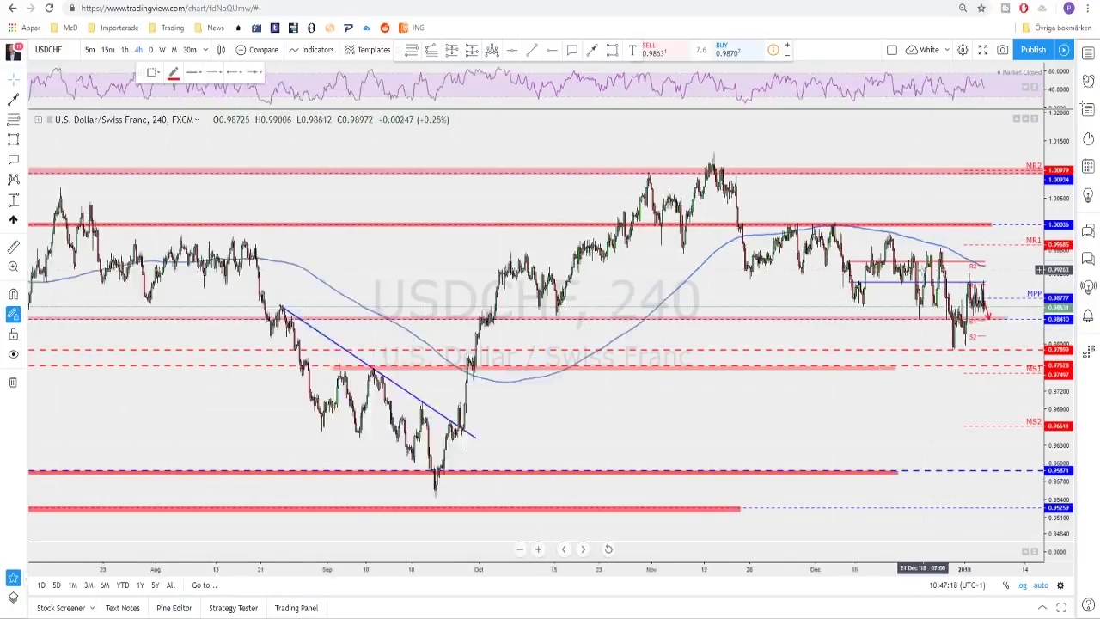
scroll(751, 294, down, 1)
scroll(750, 294, right, 2)
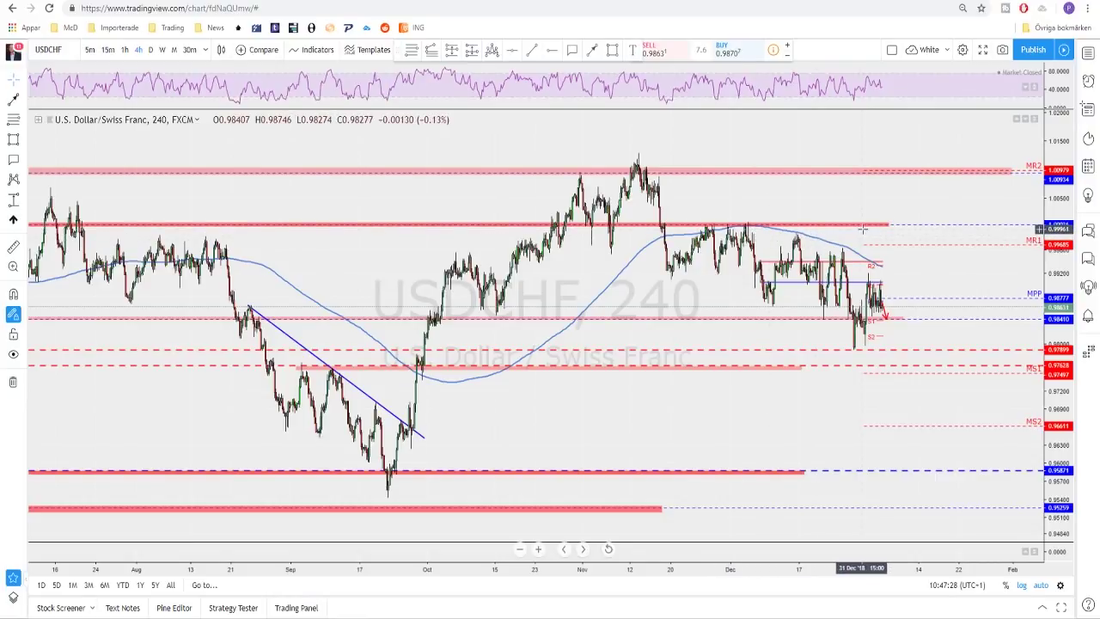
click(592, 49)
Step: Anchor a trend line at the November high, then change the 4-hour chart's symbol to AUDUSD
click(690, 175)
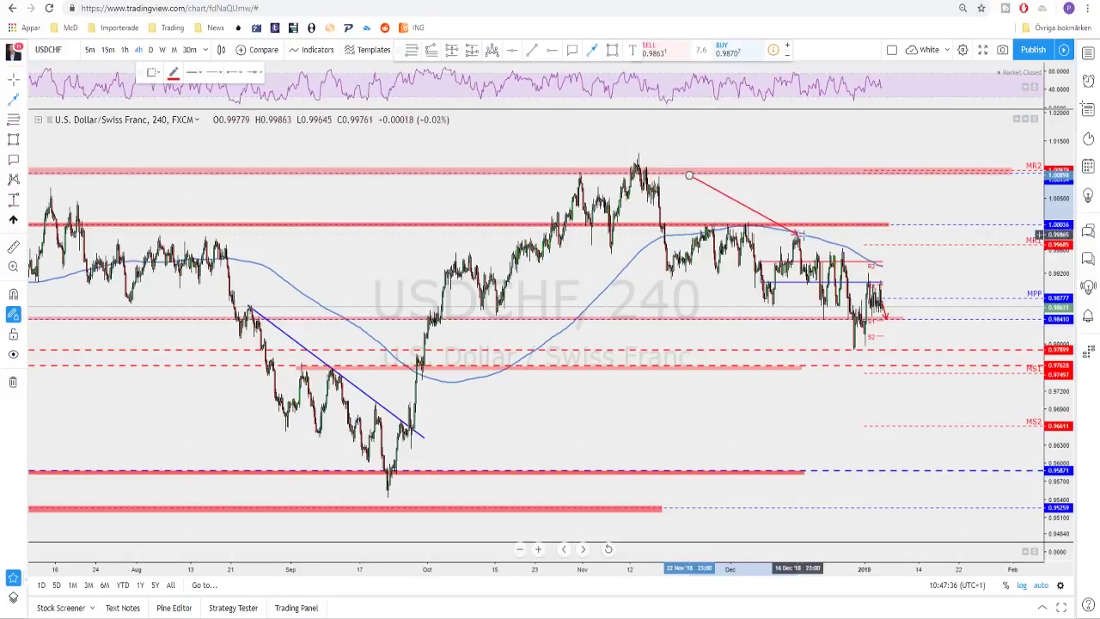
scroll(859, 253, up, 1)
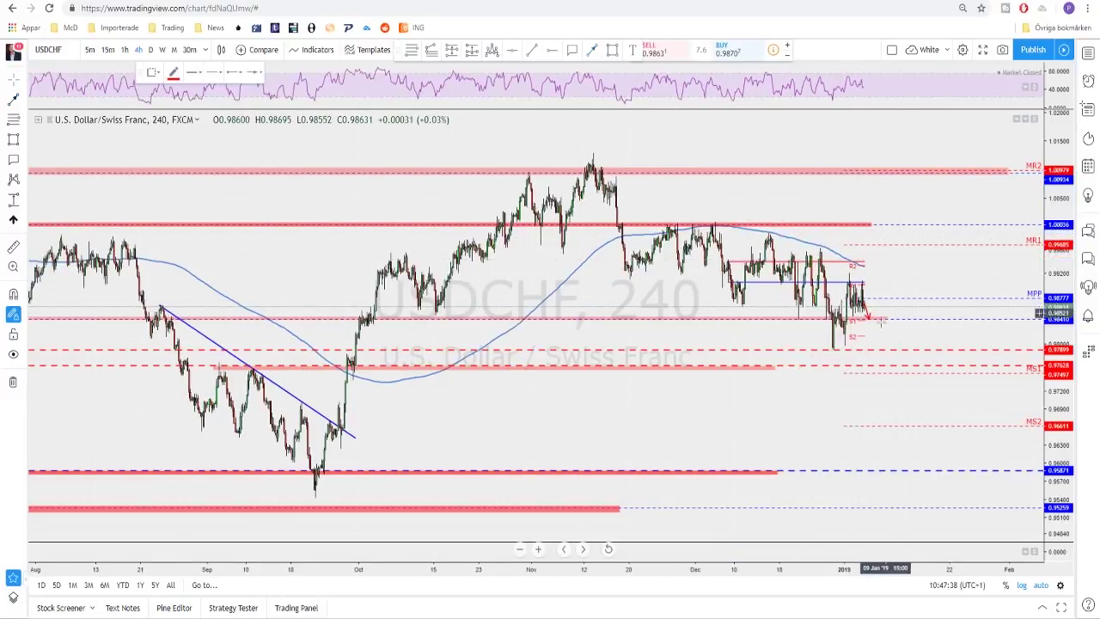
scroll(876, 282, down, 2)
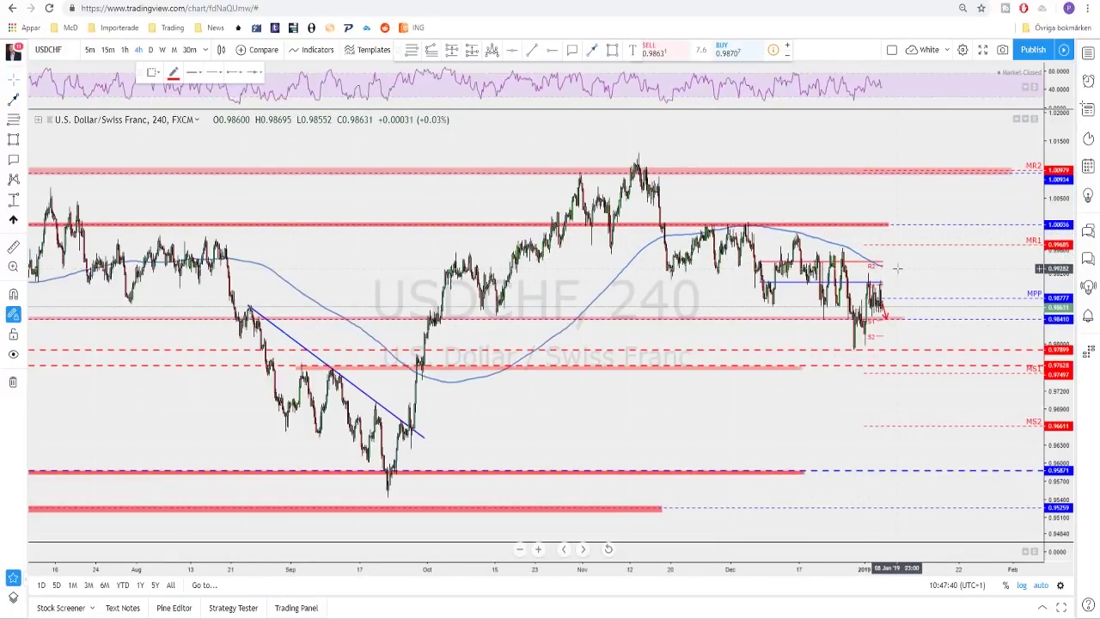
drag(938, 283, 847, 257)
scroll(908, 276, down, 1)
scroll(846, 258, up, 1)
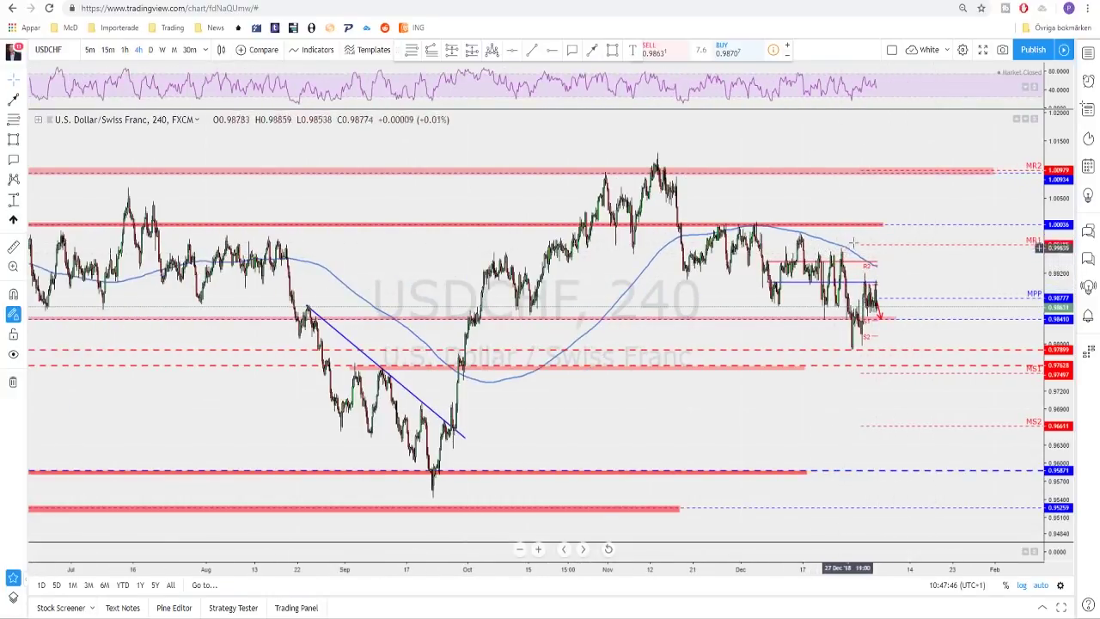
scroll(866, 275, up, 2)
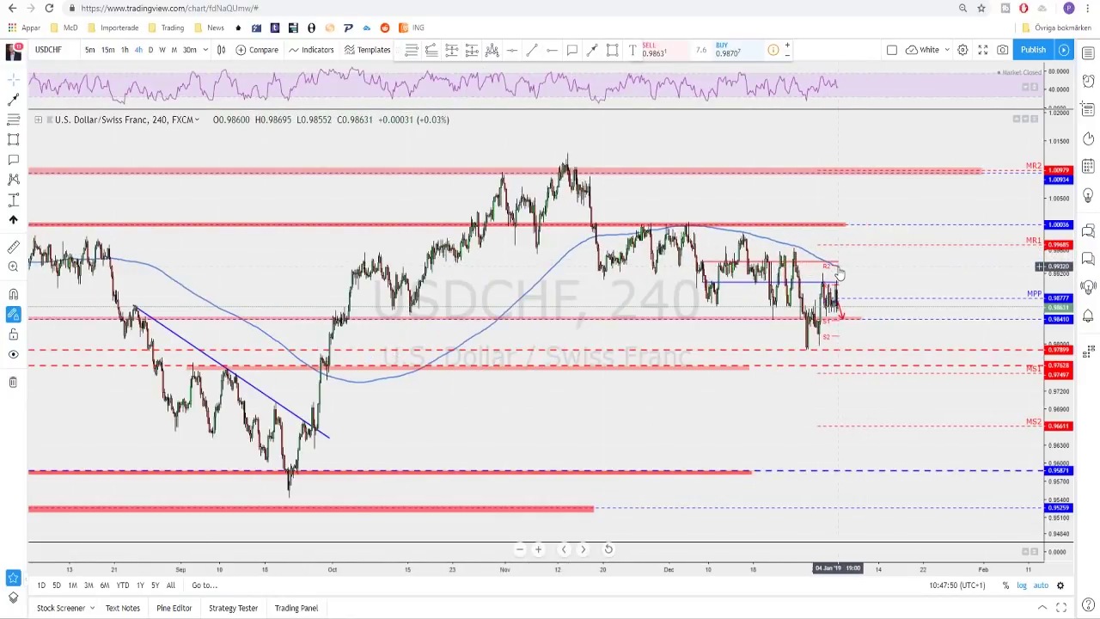
scroll(908, 278, down, 1)
scroll(911, 301, down, 1)
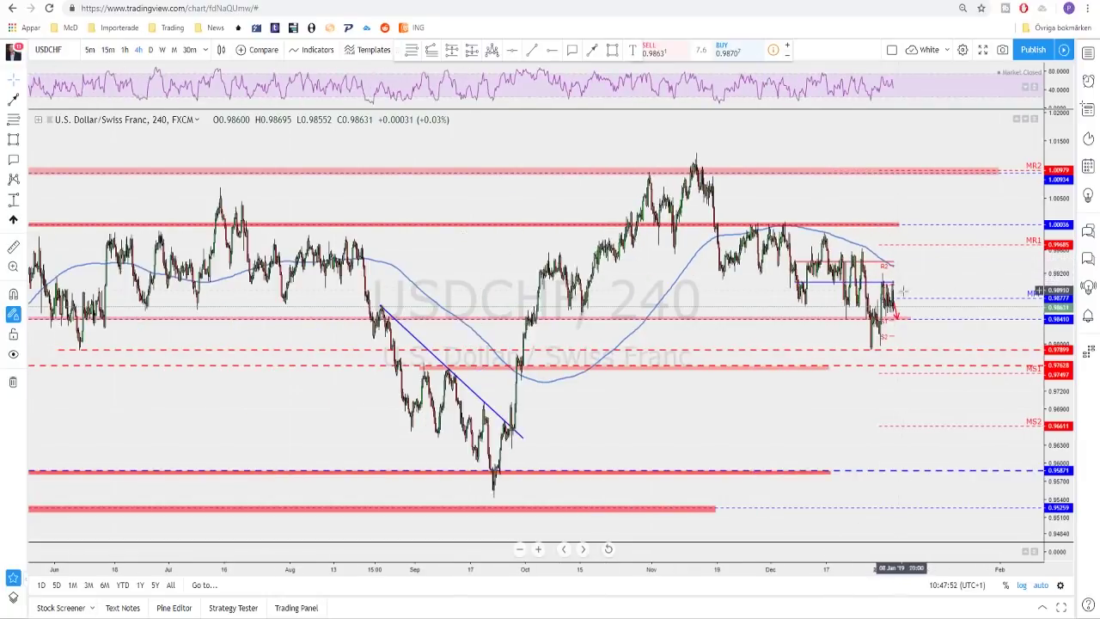
key(space)
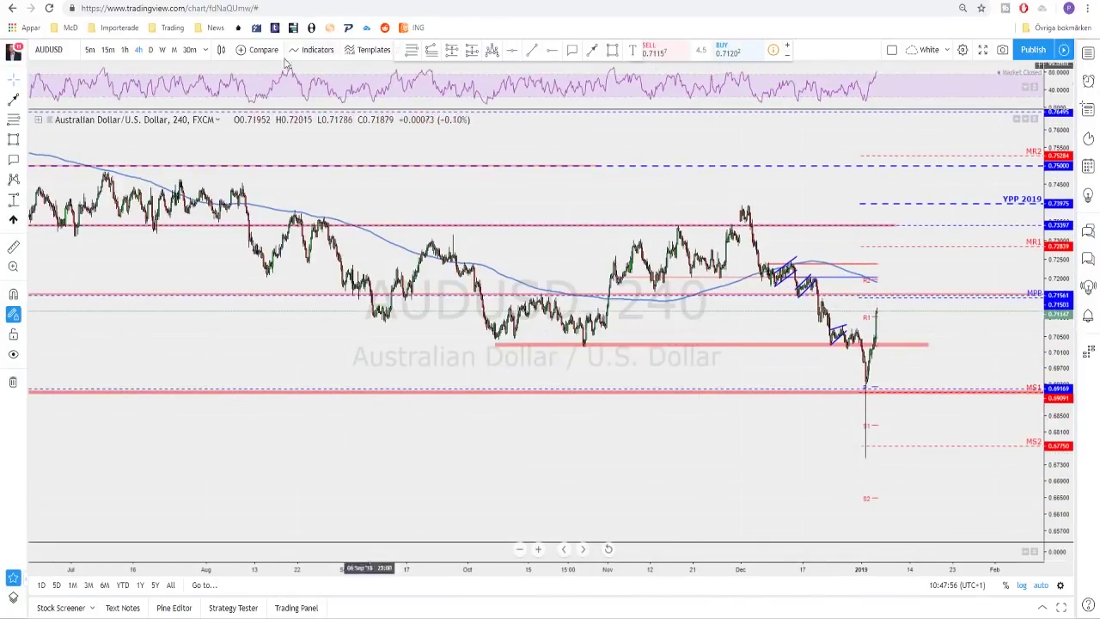
Step: Step AUDUSD from daily to weekly candles to view the long-term rising trendline, then back to daily
click(153, 50)
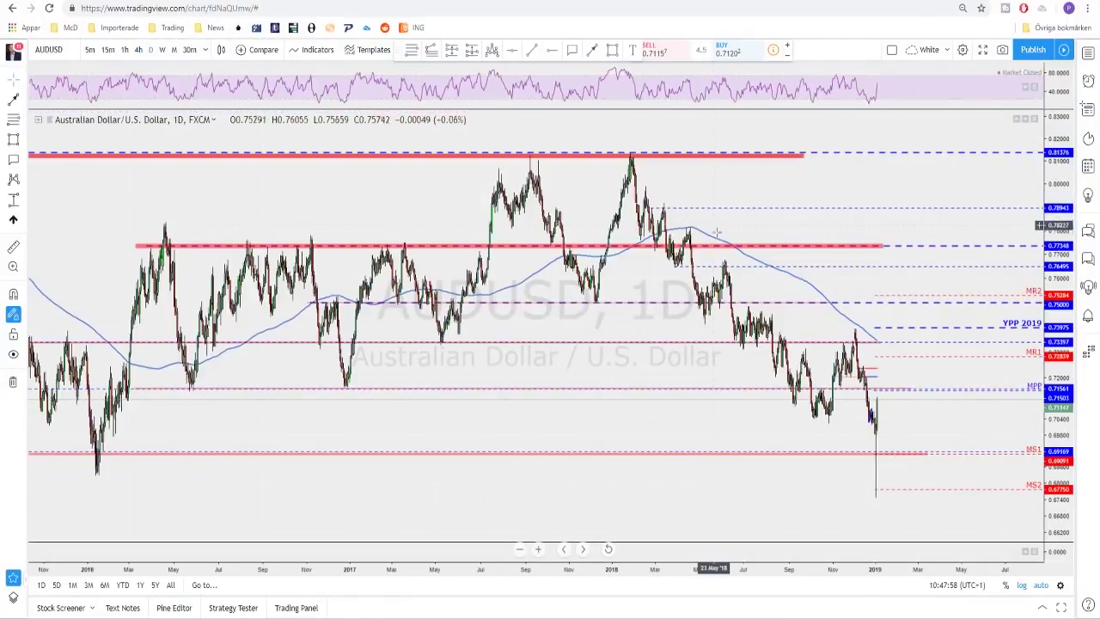
scroll(842, 252, up, 2)
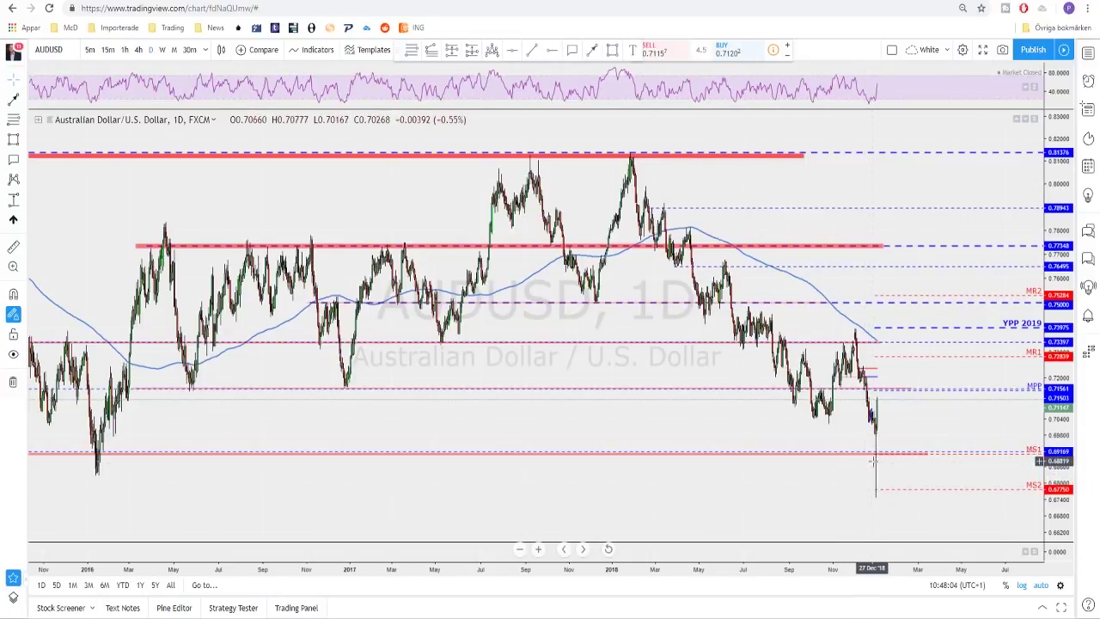
click(162, 49)
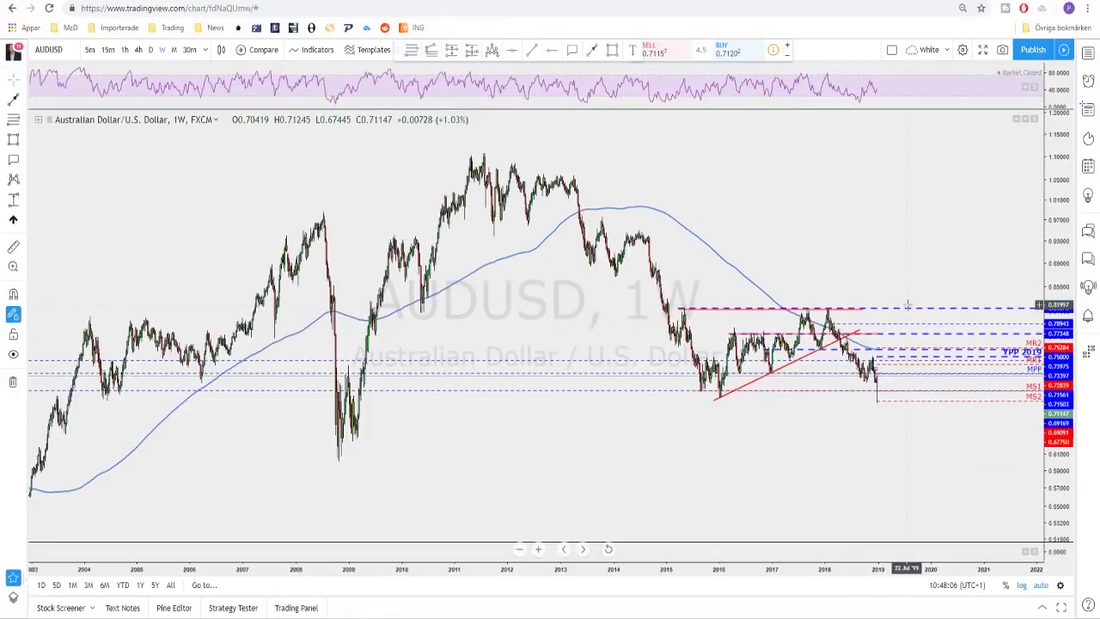
scroll(782, 437, down, 5)
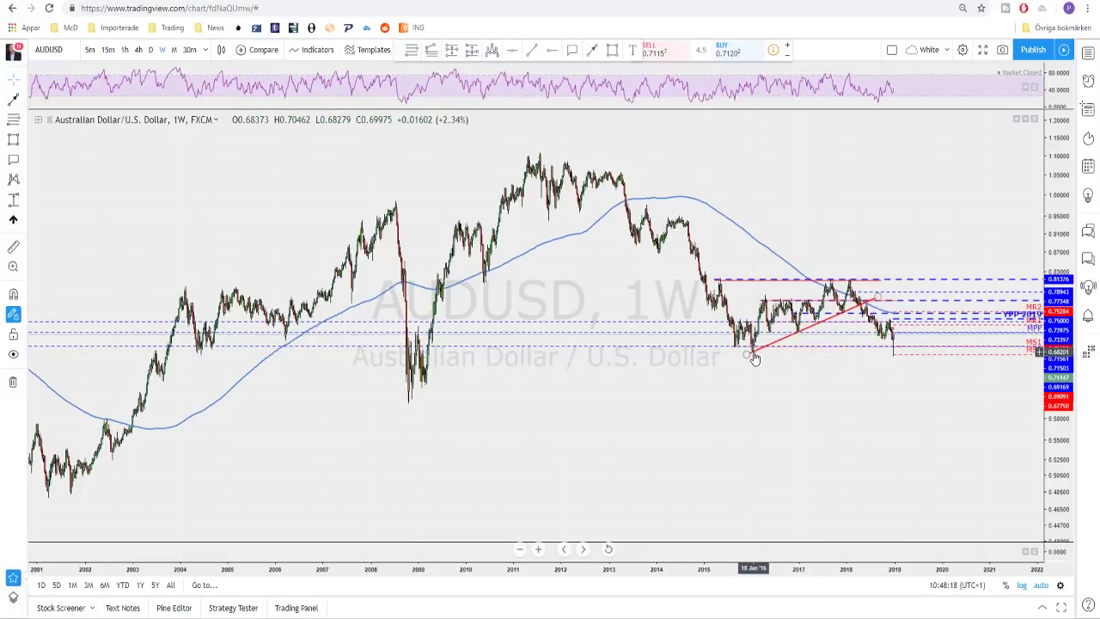
scroll(776, 364, up, 5)
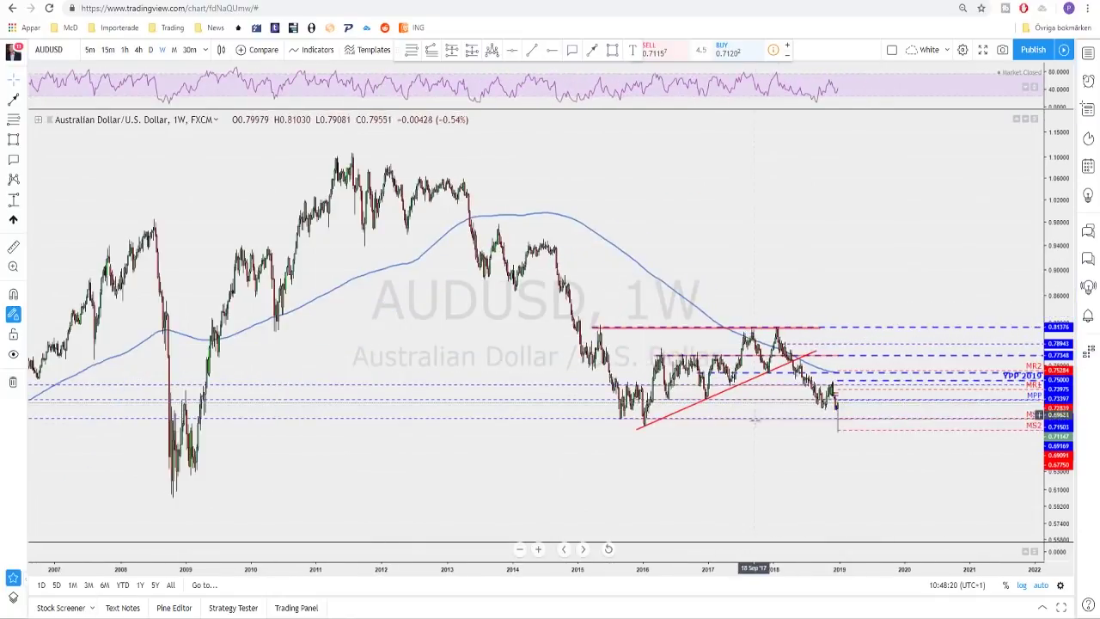
scroll(718, 468, up, 5)
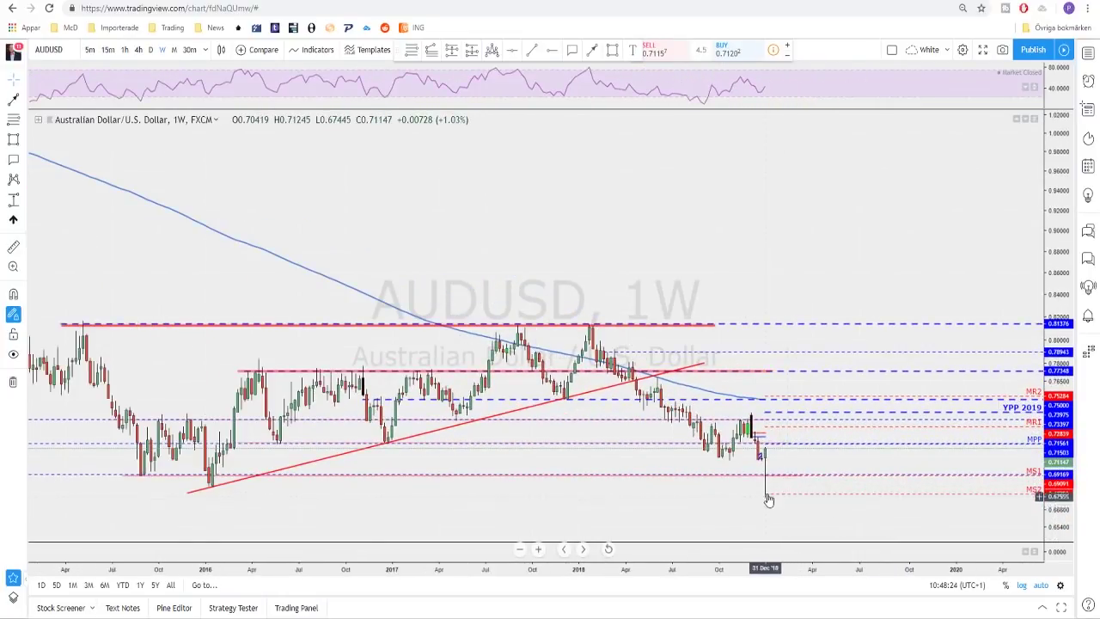
scroll(760, 460, up, 2)
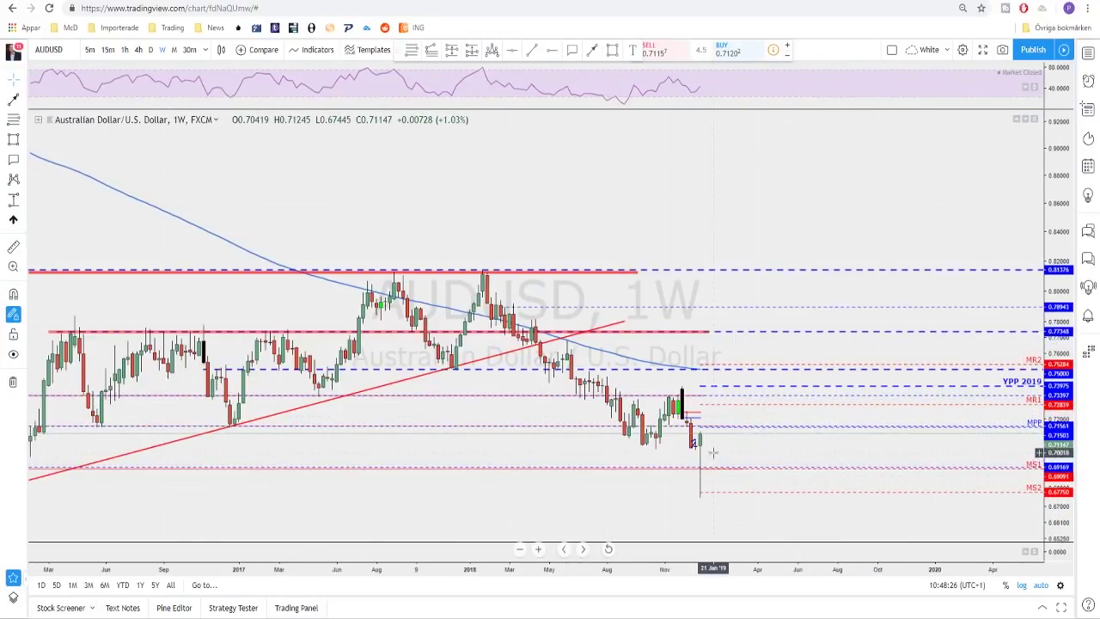
scroll(713, 452, up, 3)
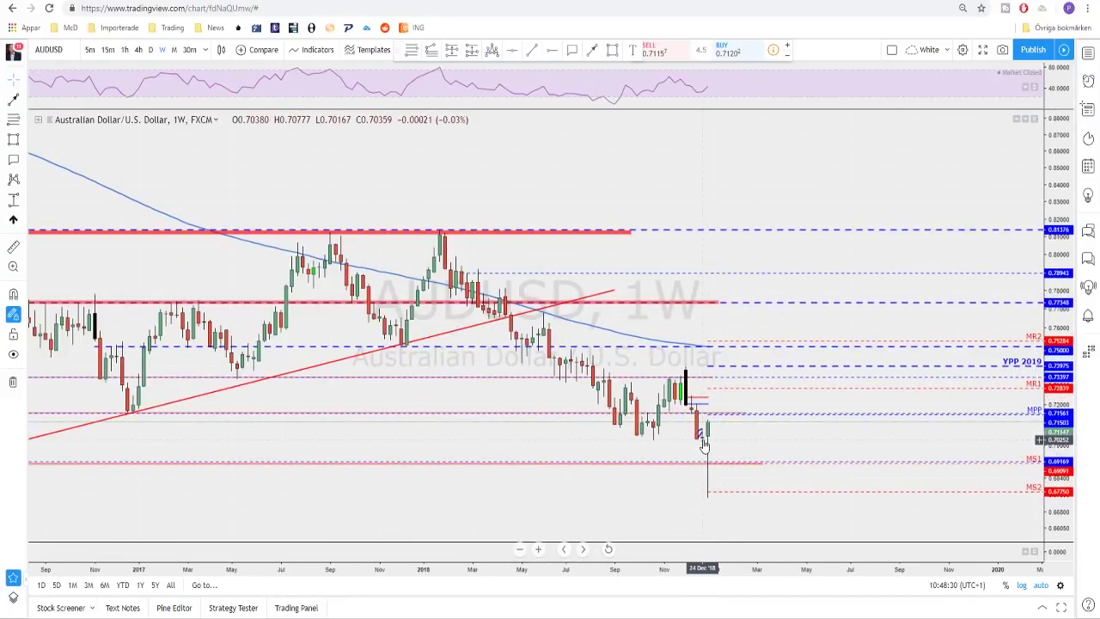
click(151, 49)
Step: Zoom the daily AUDUSD chart in and out to inspect the January plunge toward MS2 and rebound toward MPP
scroll(671, 176, up, 3)
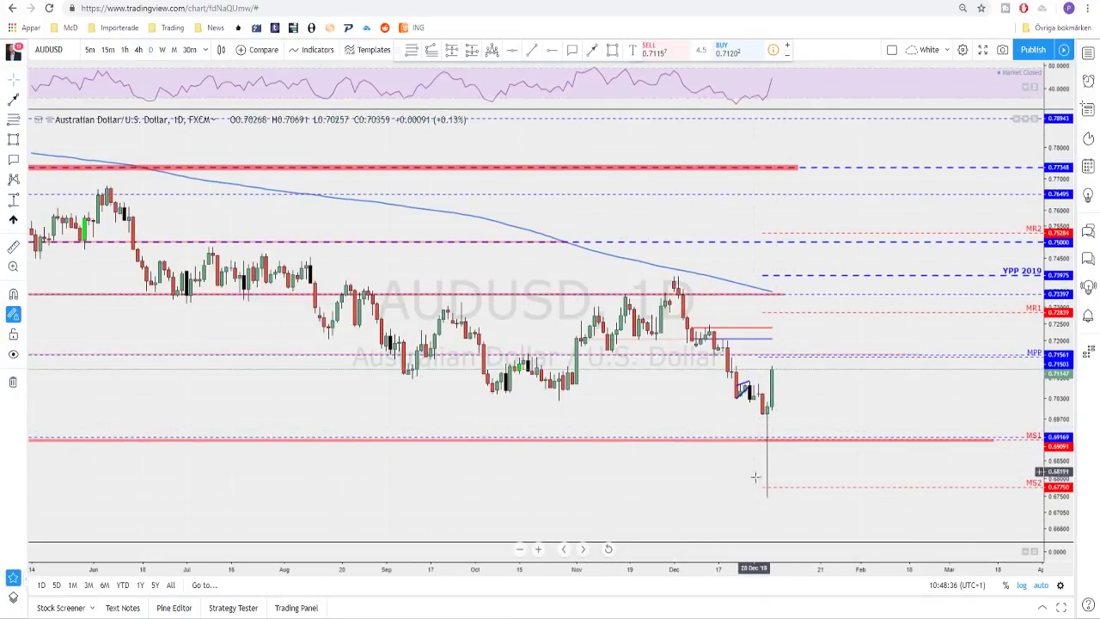
scroll(774, 451, down, 1)
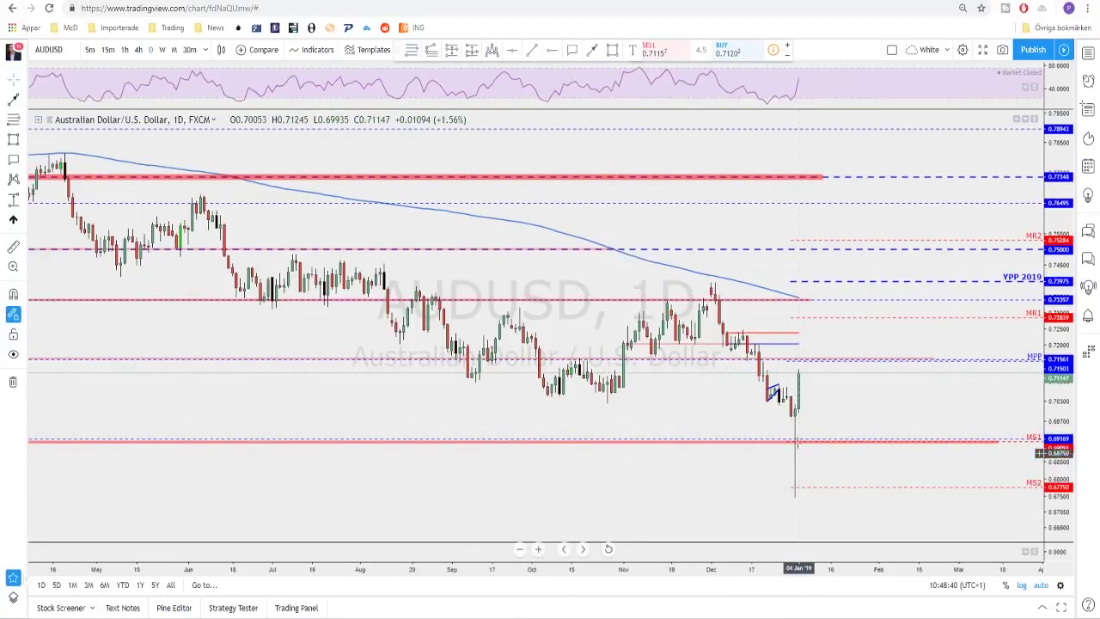
scroll(769, 448, up, 2)
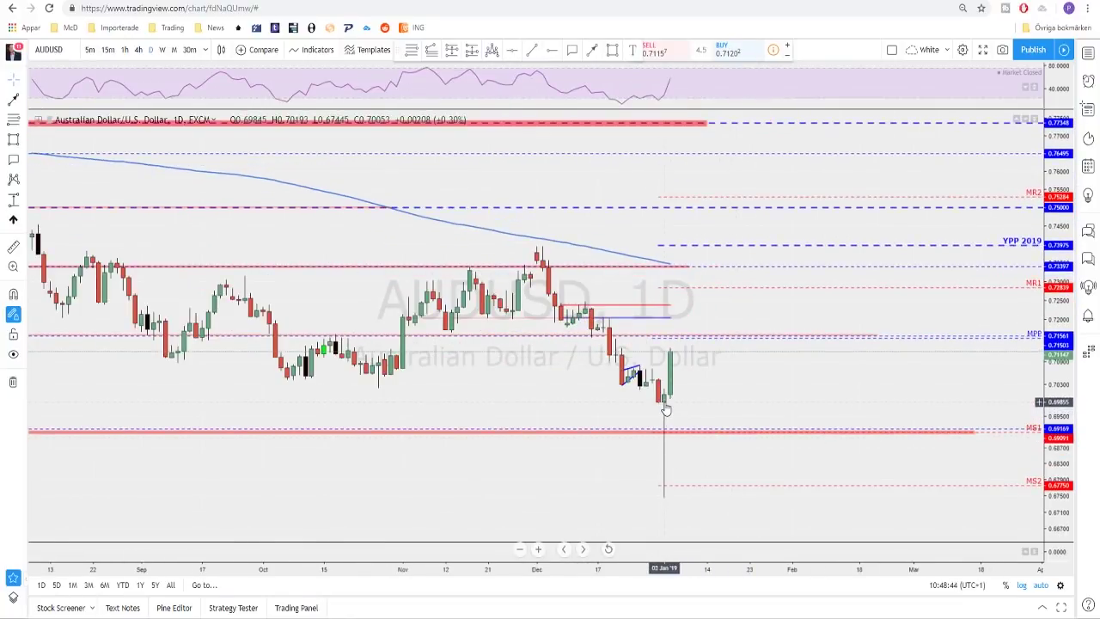
scroll(672, 401, down, 1)
scroll(714, 410, down, 1)
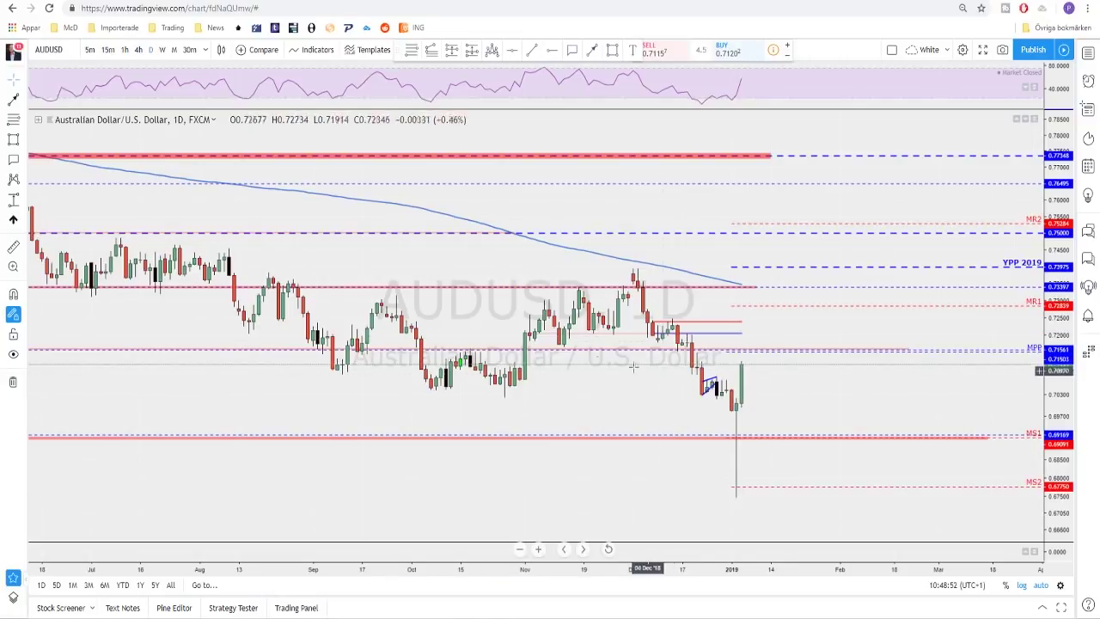
scroll(747, 438, up, 1)
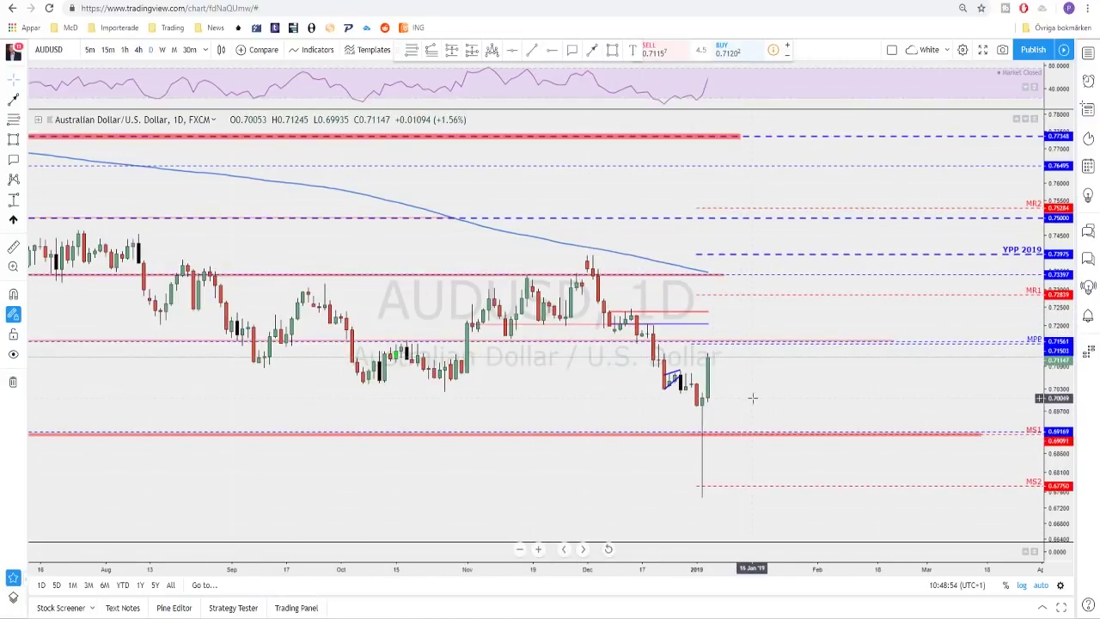
scroll(752, 398, down, 2)
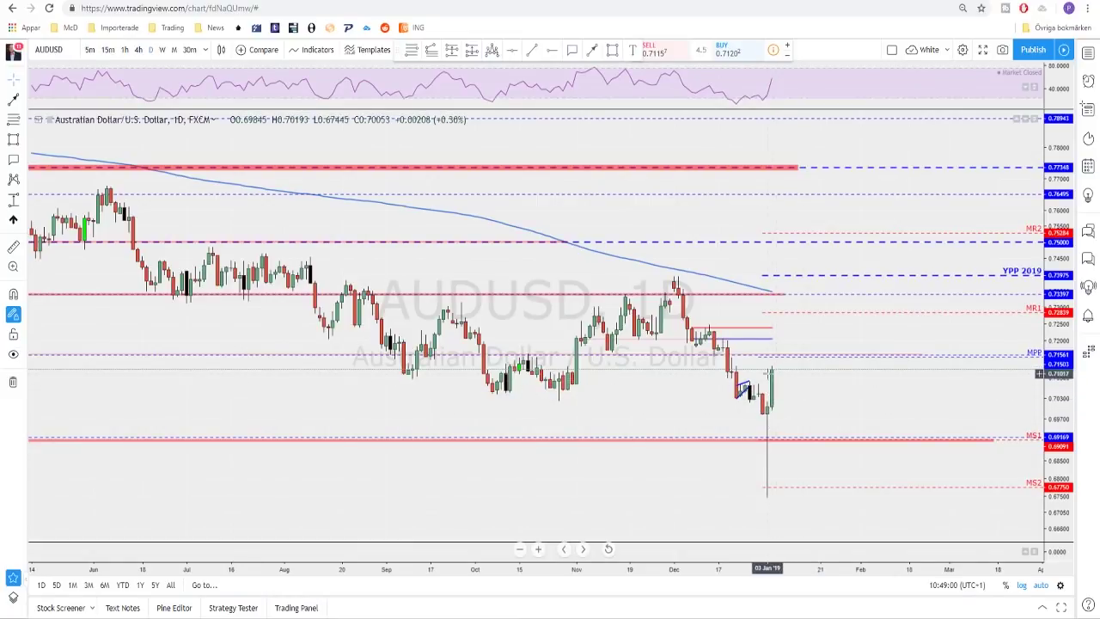
scroll(789, 378, down, 1)
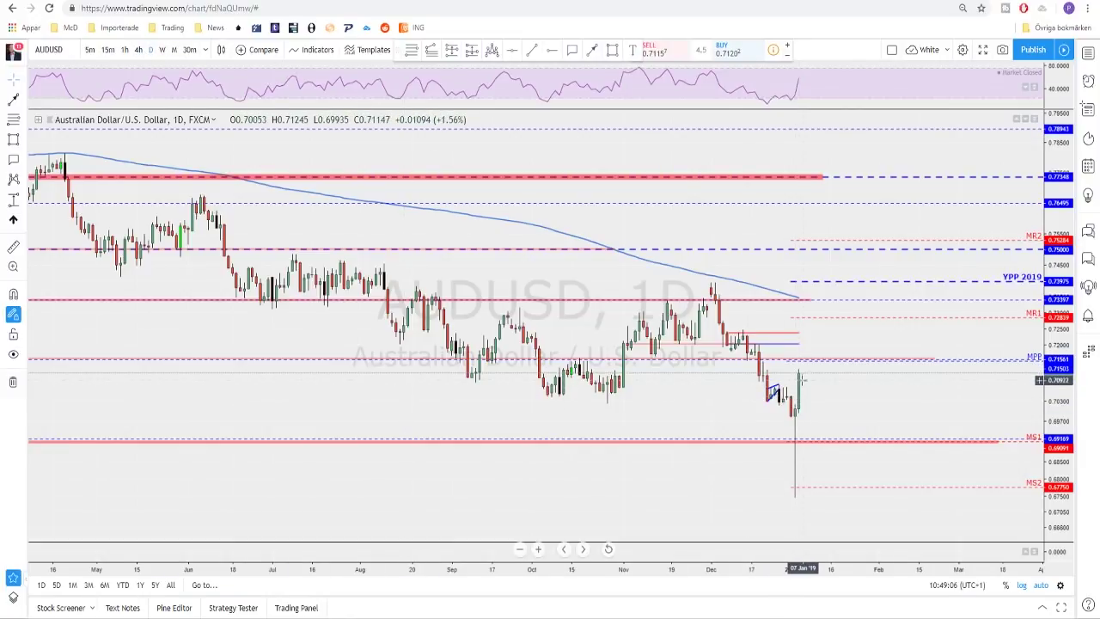
scroll(804, 385, down, 1)
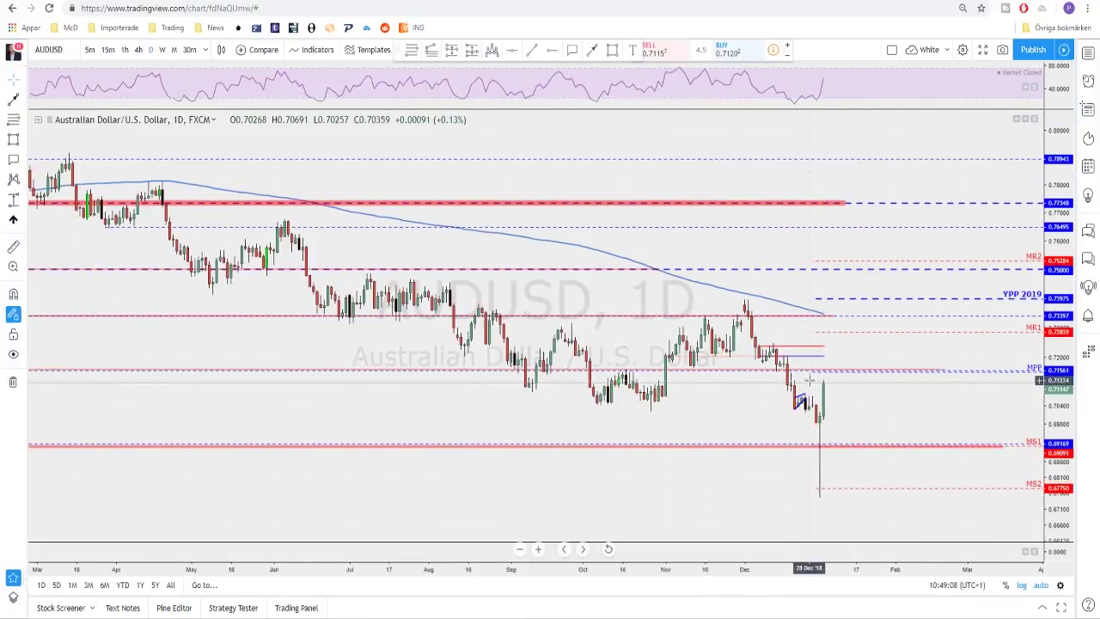
Step: Switch AUDUSD to 4-hour candles and pan to leave empty space after the latest bars
click(138, 50)
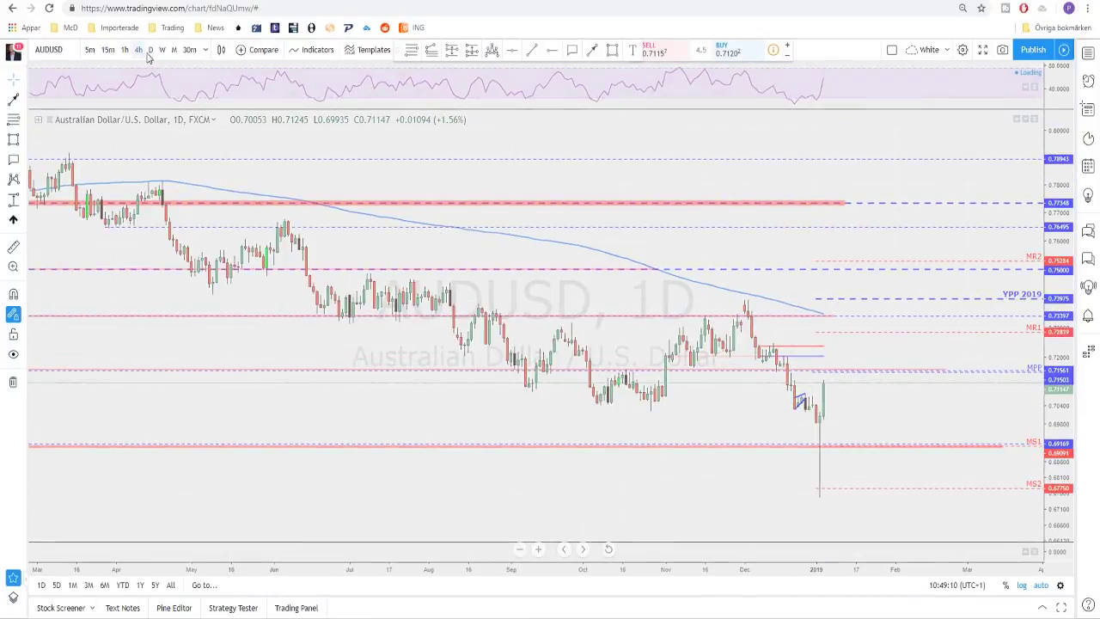
scroll(928, 381, up, 4)
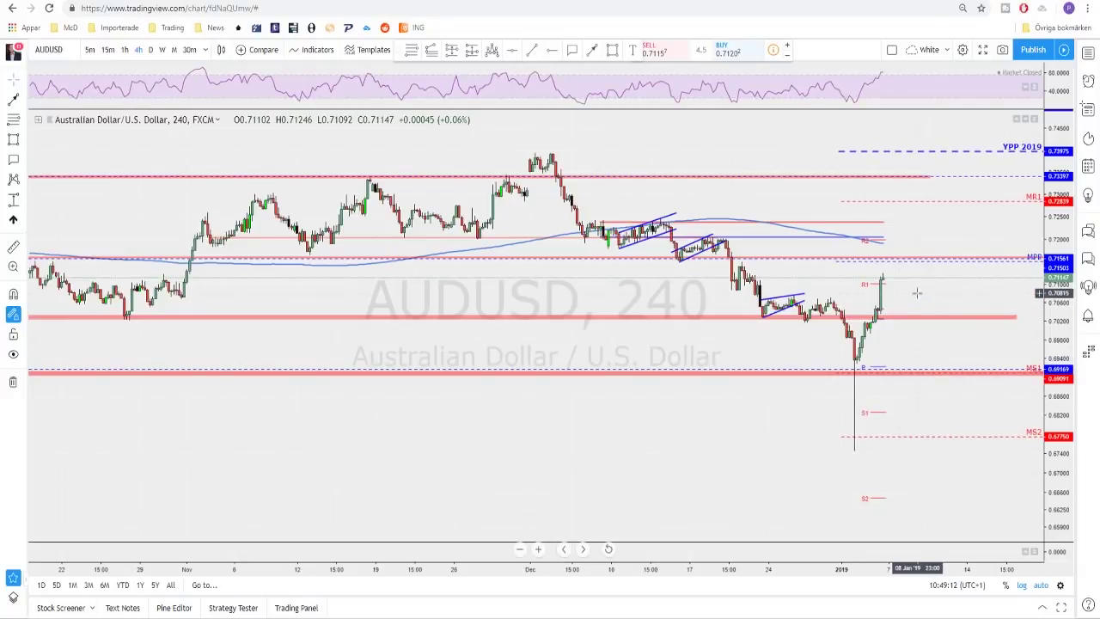
drag(914, 295, 832, 284)
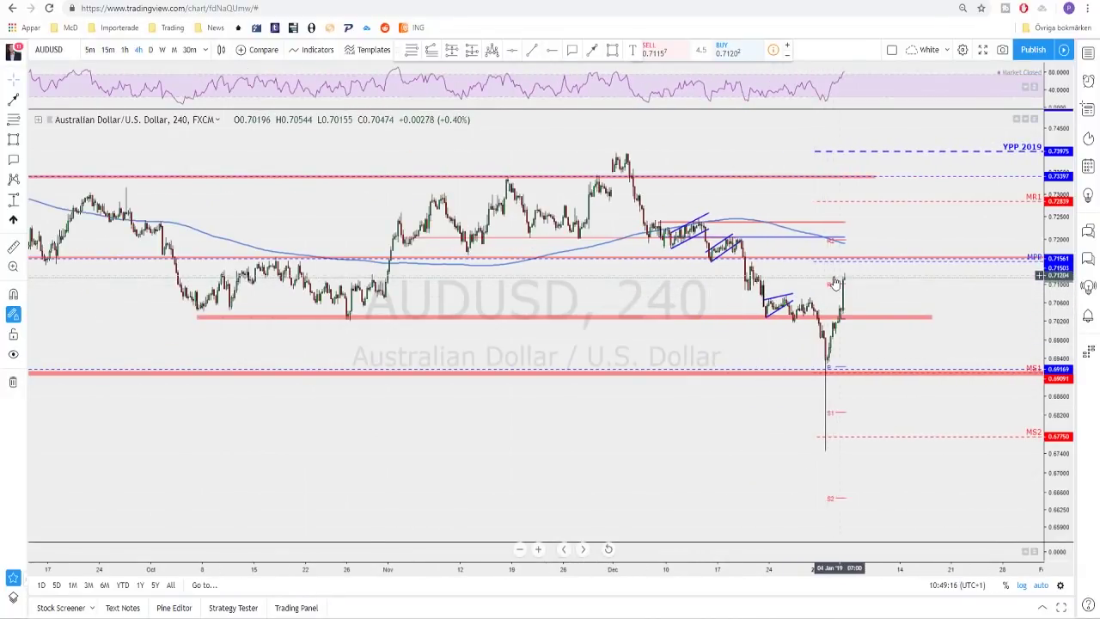
scroll(832, 284, up, 2)
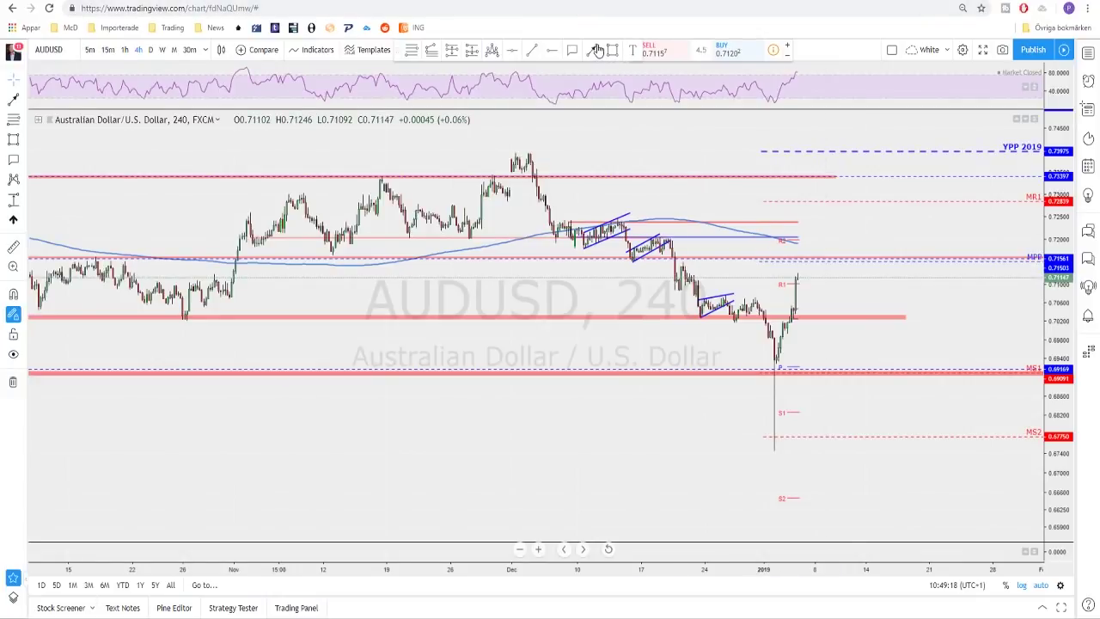
Step: Draw a red projected path from the latest high down to the pink support zone, dropping the extra lower leg
click(595, 49)
click(799, 276)
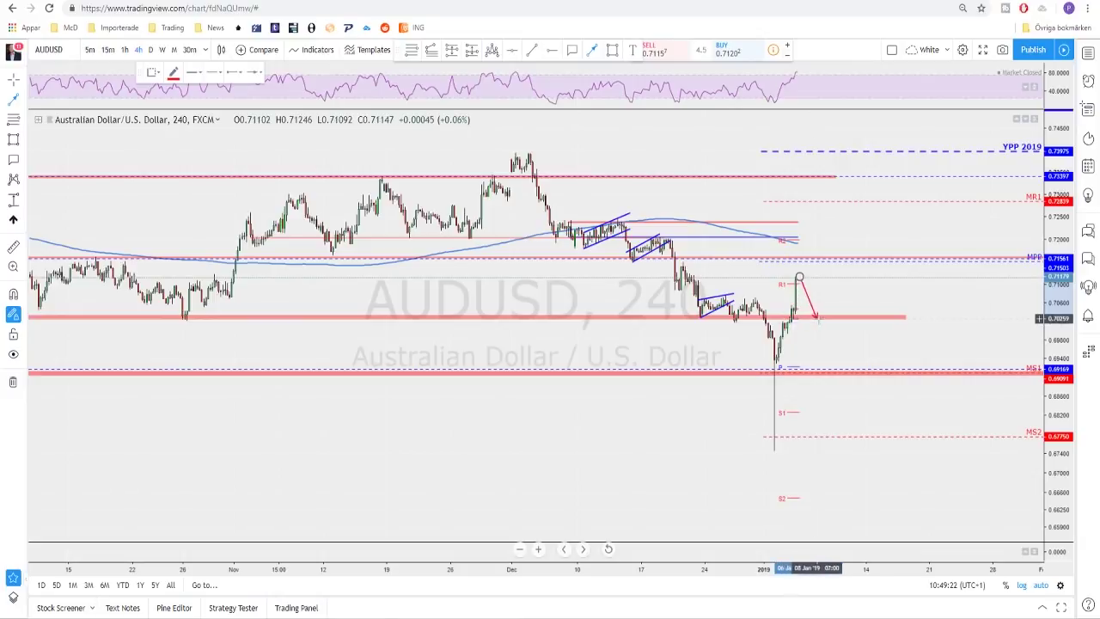
scroll(284, 317, down, 2)
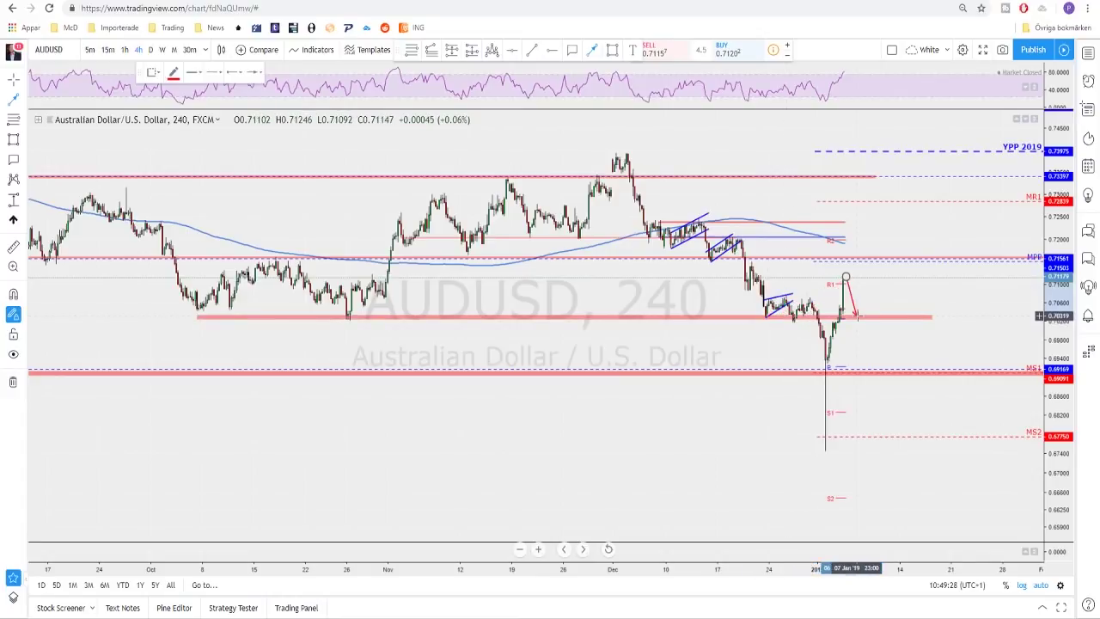
click(859, 316)
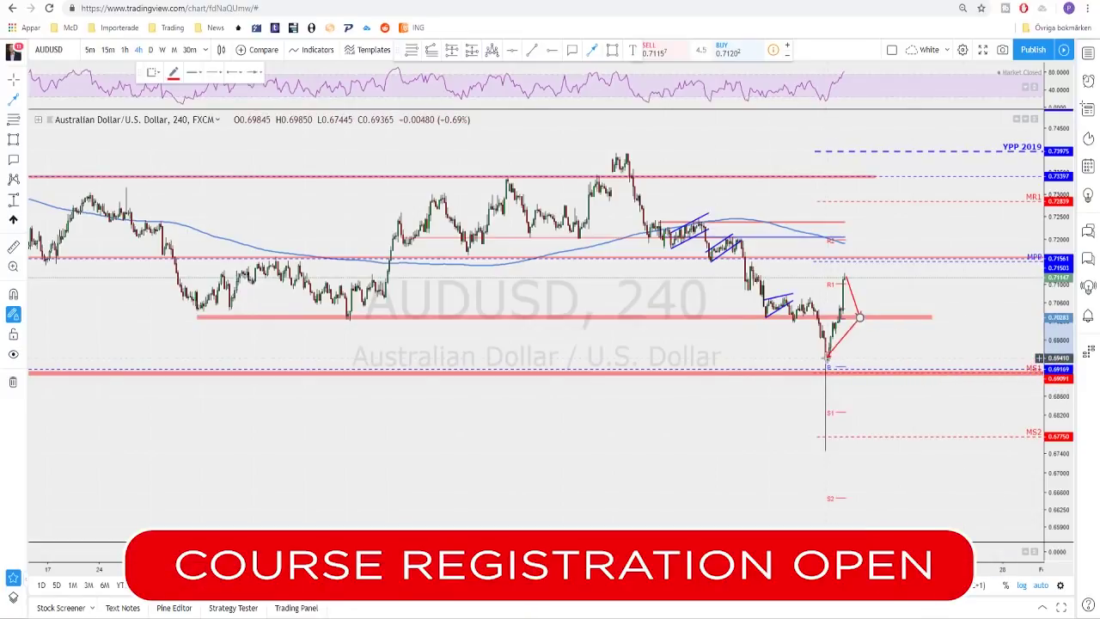
click(886, 368)
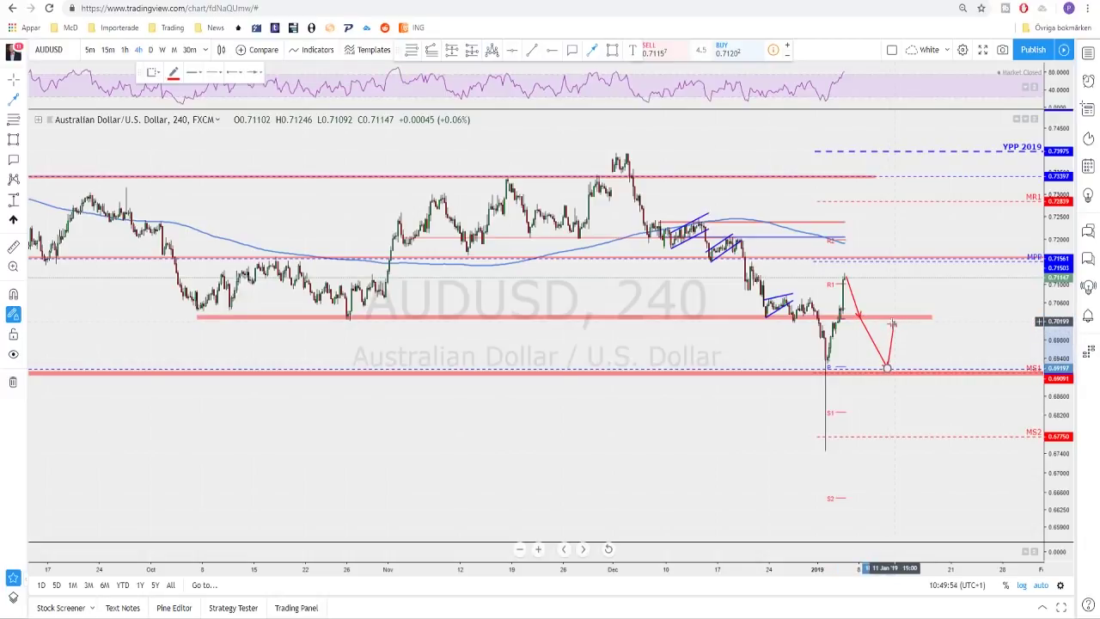
key(Escape)
key(ctrl+z)
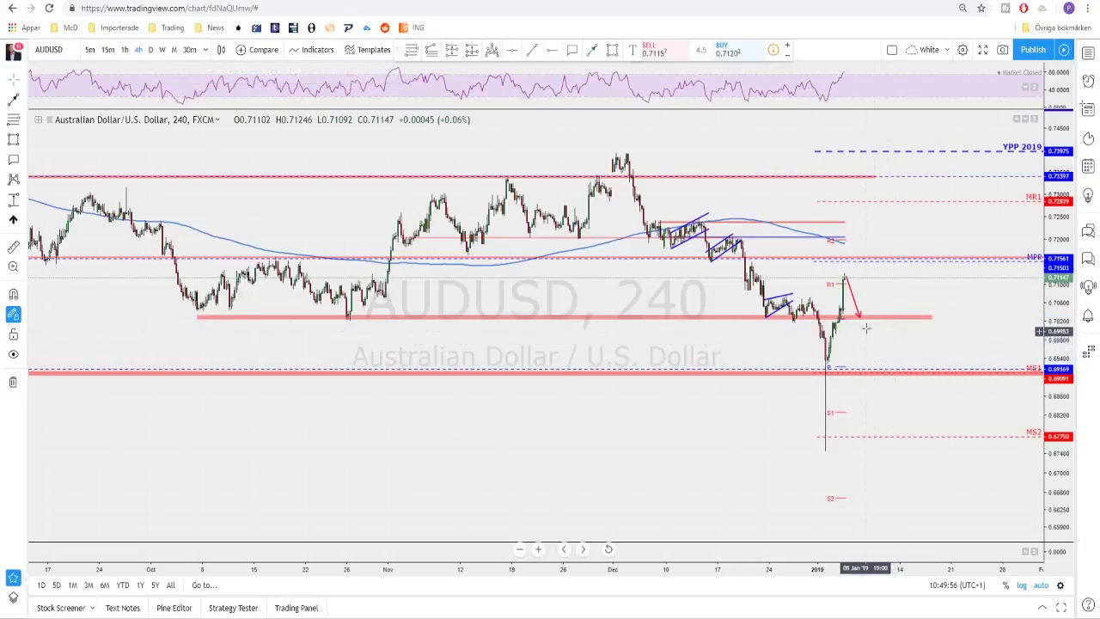
click(596, 52)
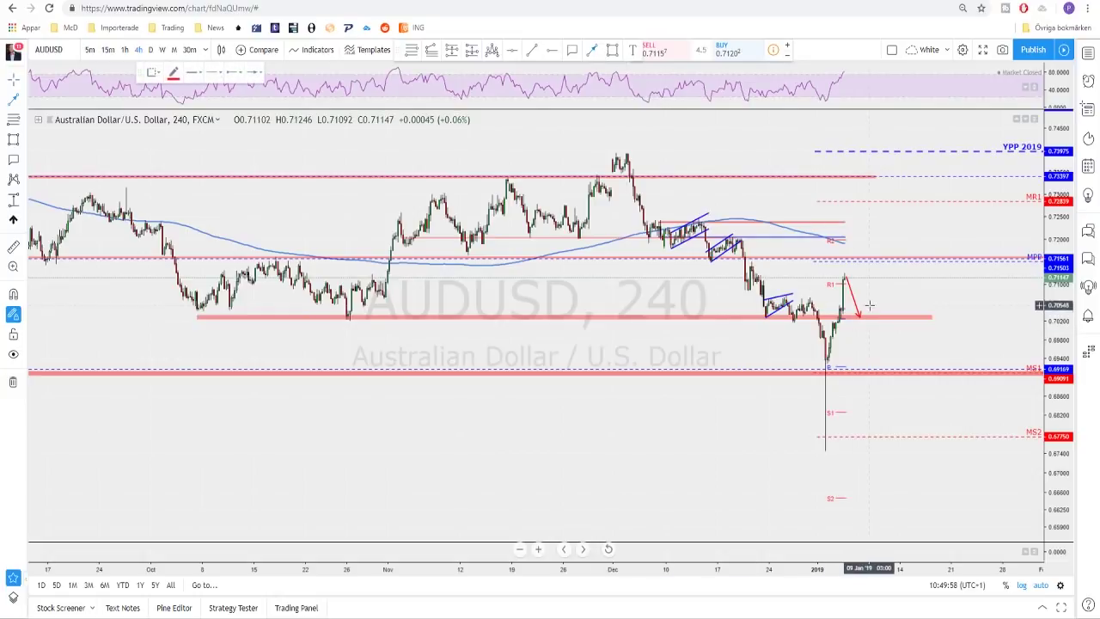
click(857, 315)
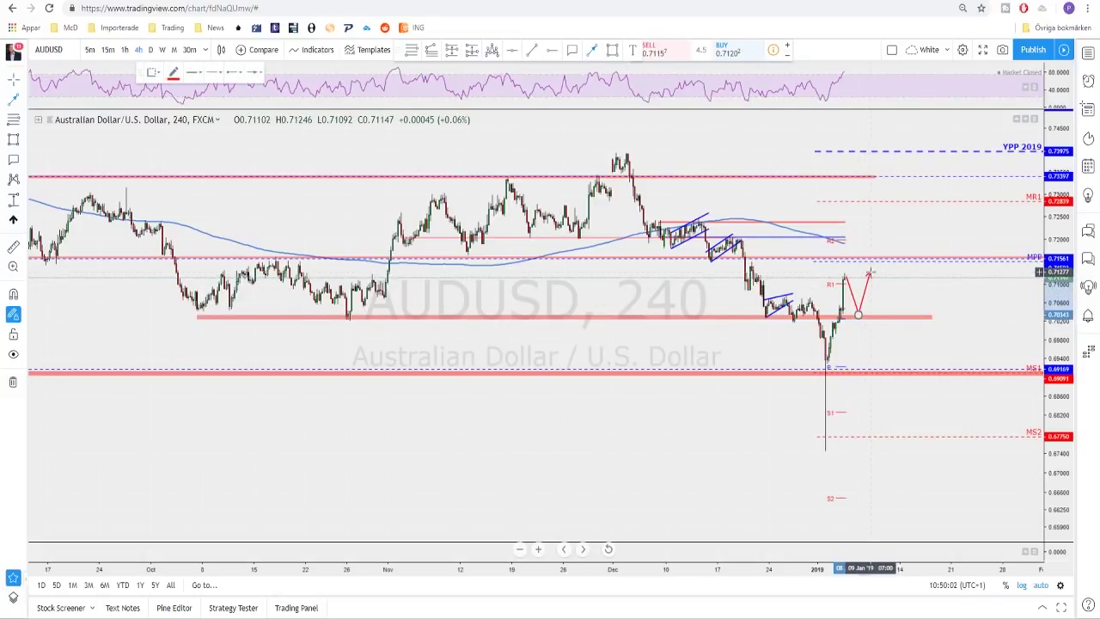
scroll(869, 275, down, 2)
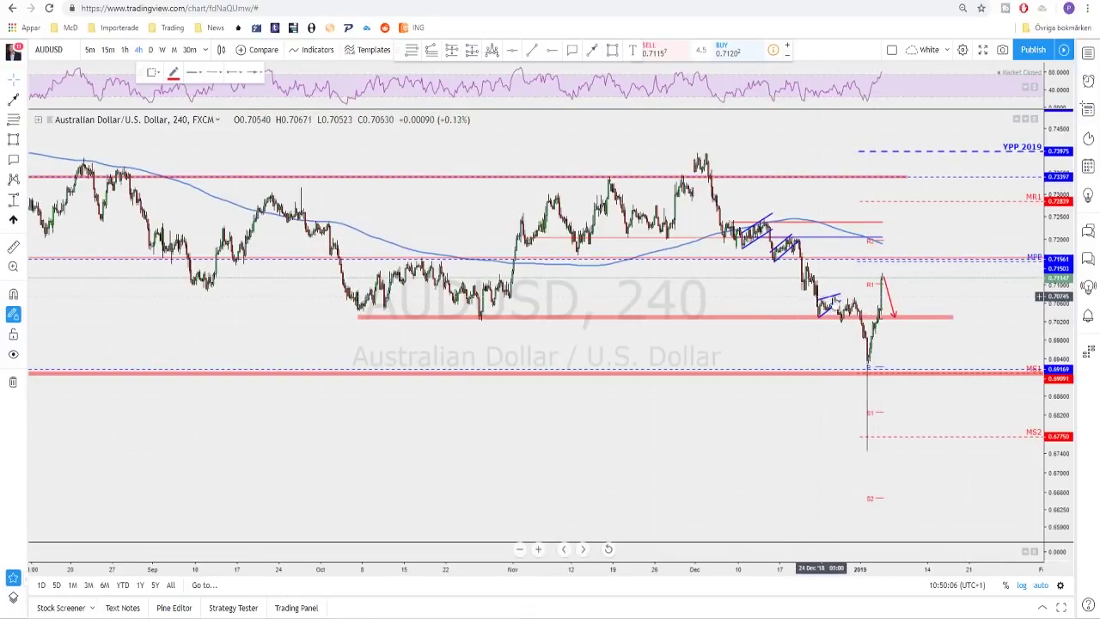
Step: Draw a test horizontal line from mid-December, then delete it
click(551, 53)
click(800, 300)
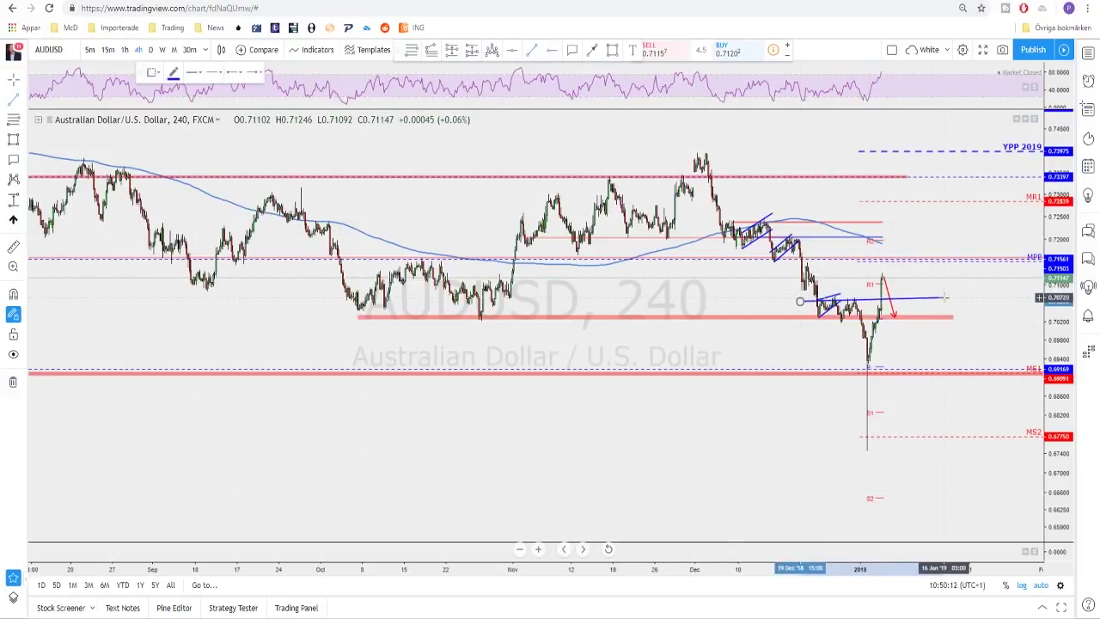
click(940, 301)
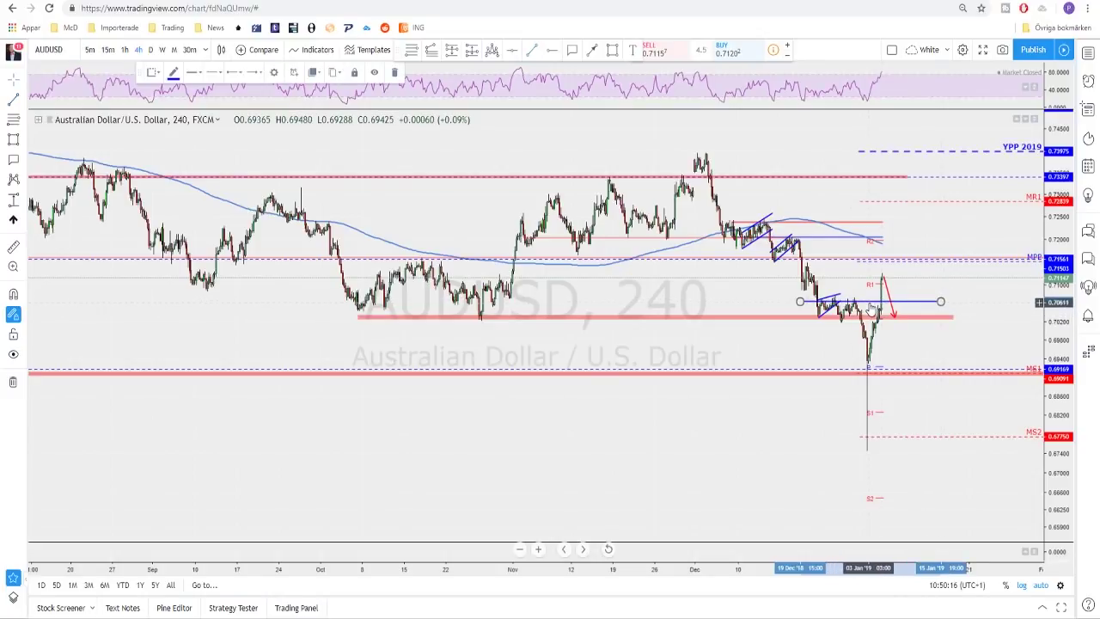
key(Delete)
Step: Add a rising red line from the arrow's end at the support zone up to the MPP pivot near 0.7156
scroll(870, 305, up, 2)
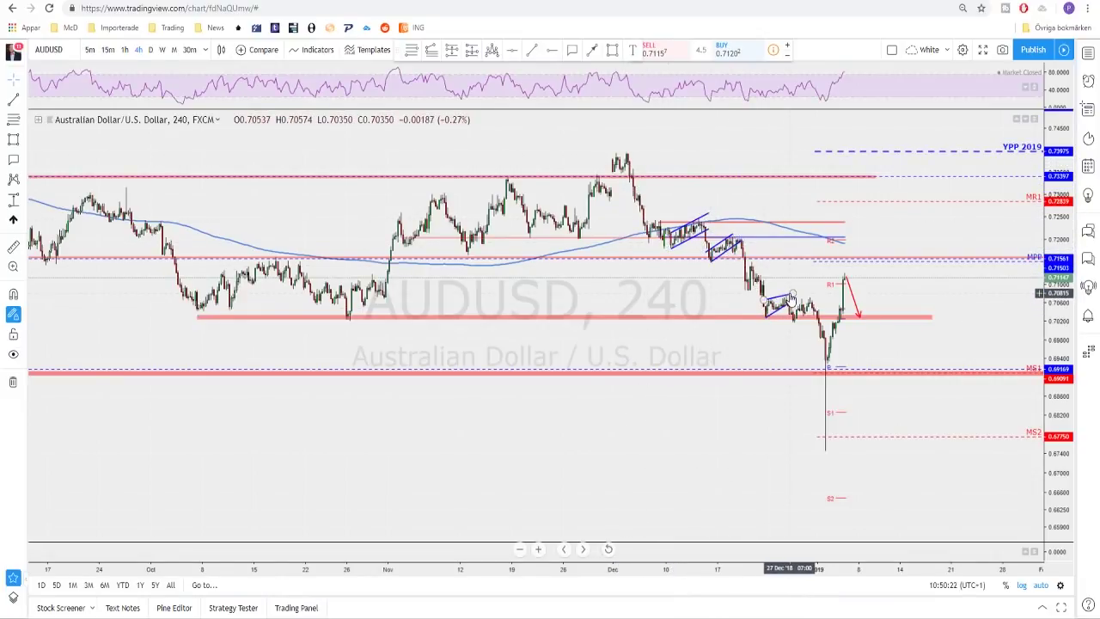
scroll(849, 357, down, 1)
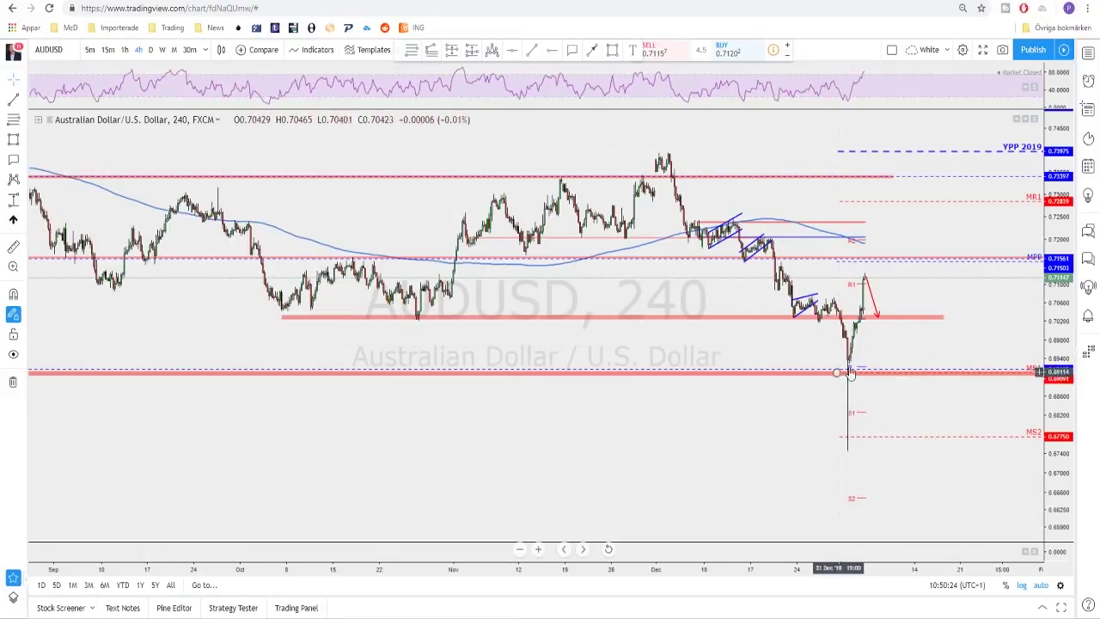
scroll(840, 373, up, 3)
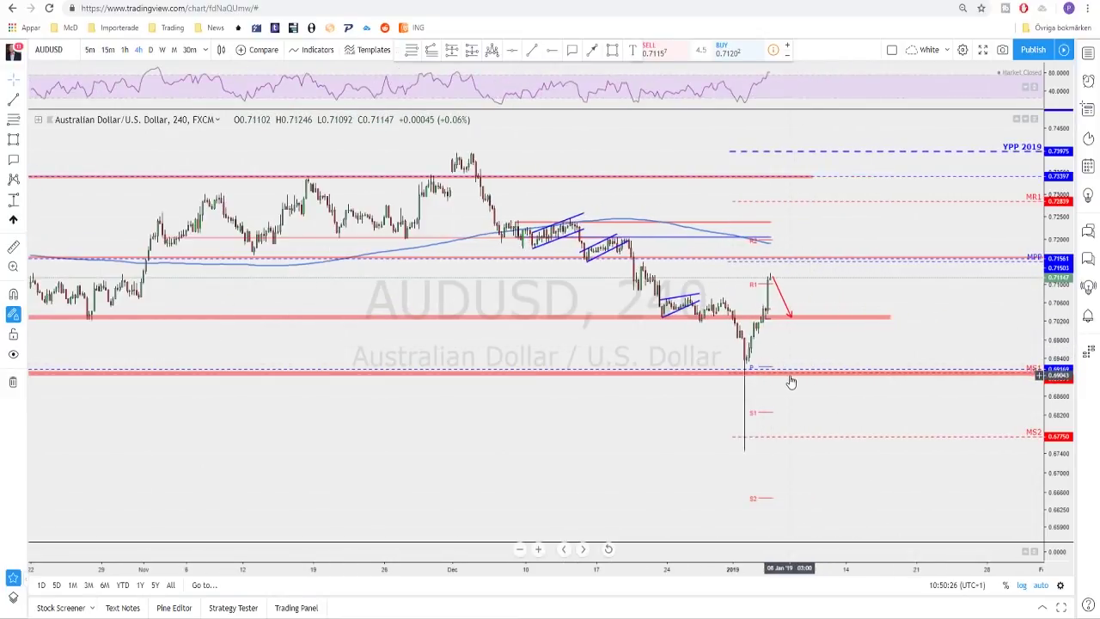
drag(791, 382, 855, 340)
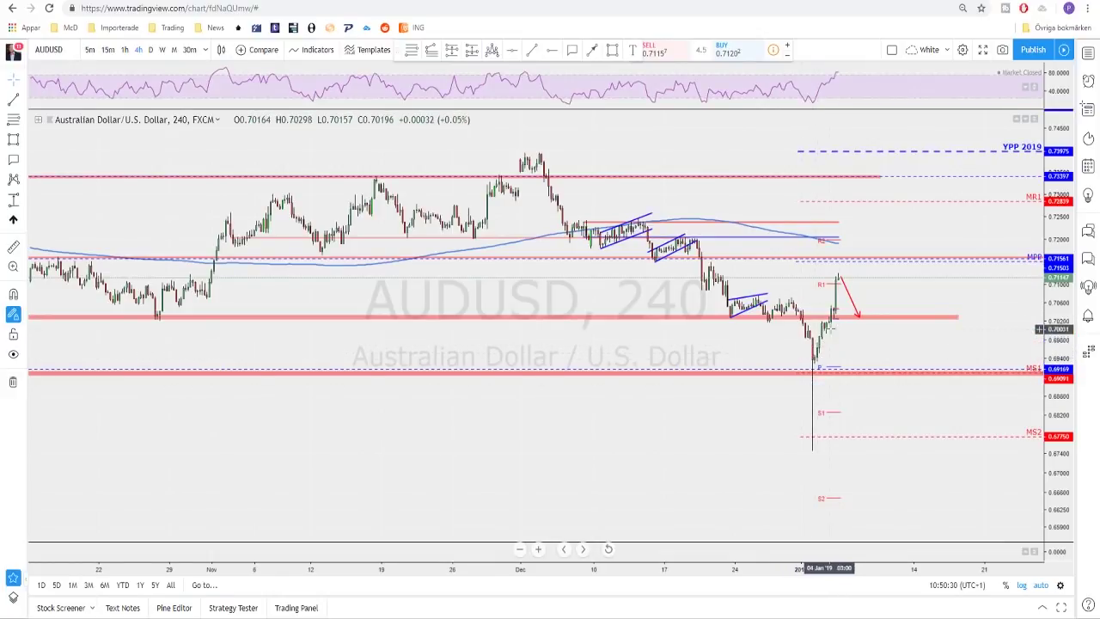
drag(821, 332, 874, 332)
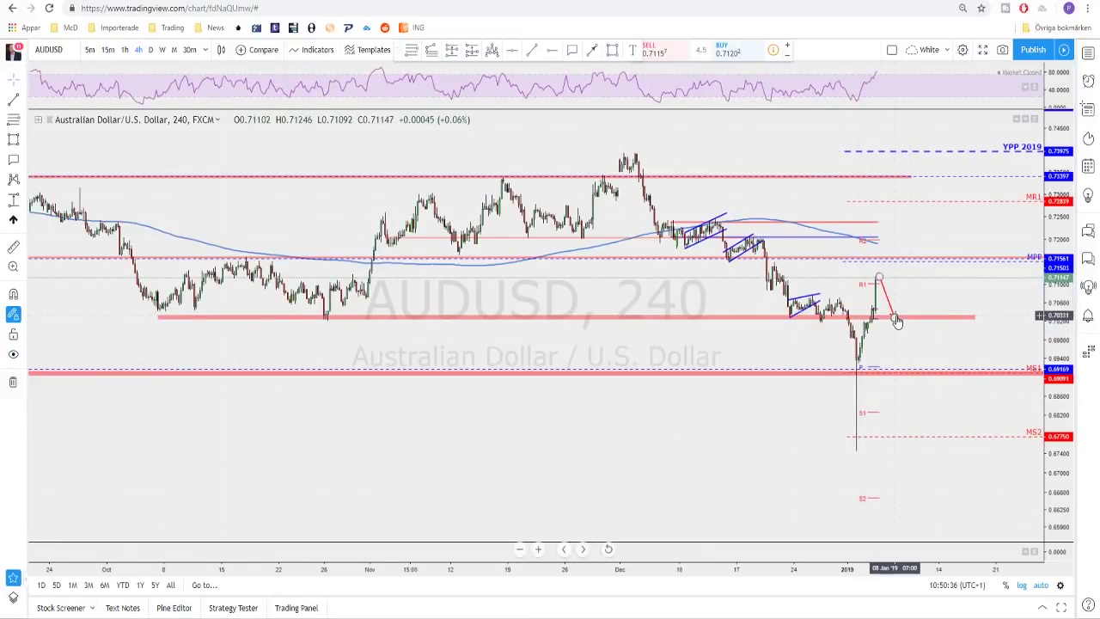
click(895, 320)
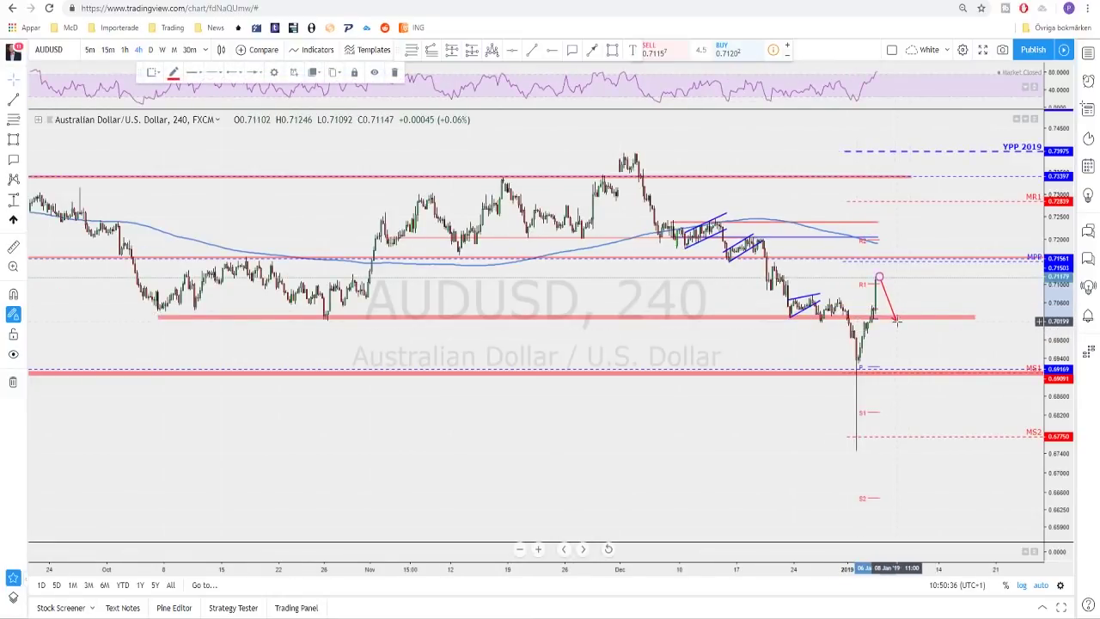
click(593, 51)
click(898, 317)
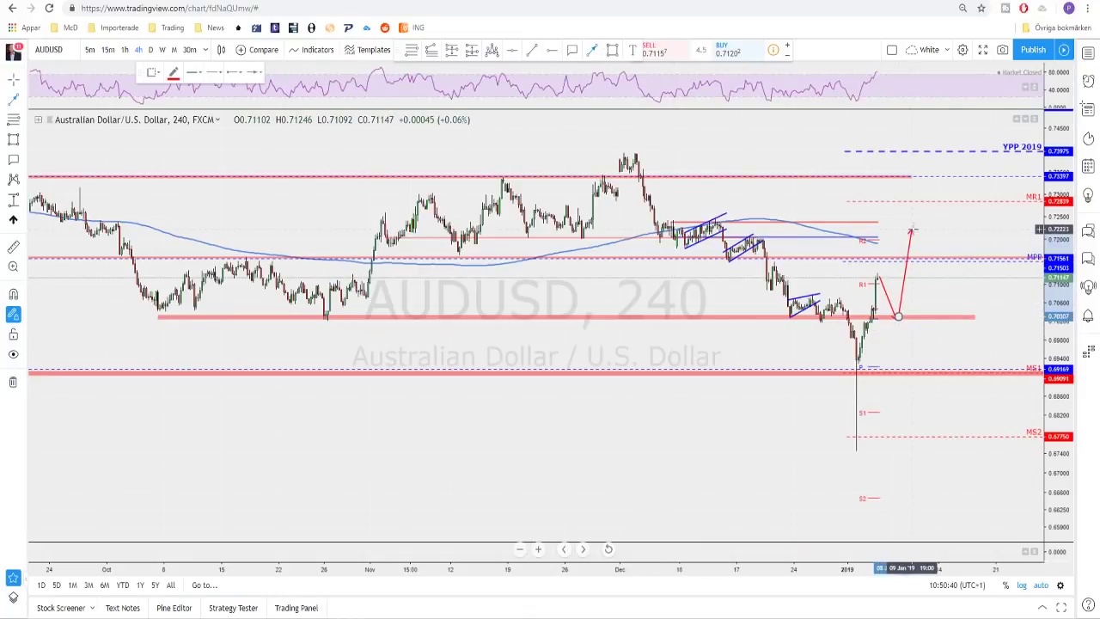
click(908, 259)
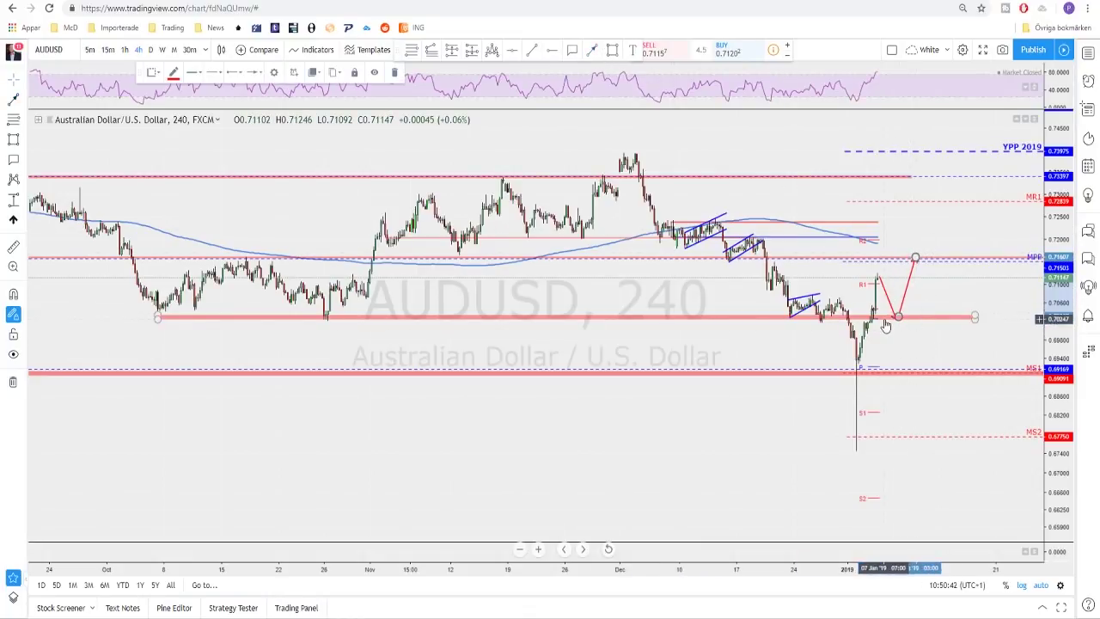
scroll(976, 301, down, 1)
Step: Show USDCAD on weekly candles and zoom around the recent price action and red rising channels
key(space)
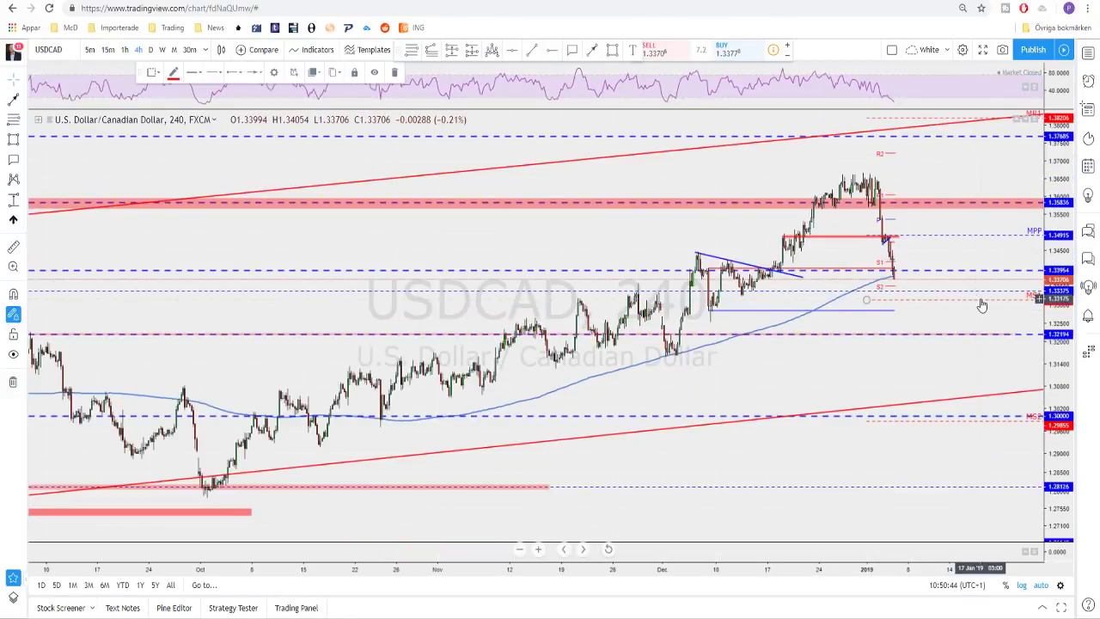
scroll(804, 275, up, 1)
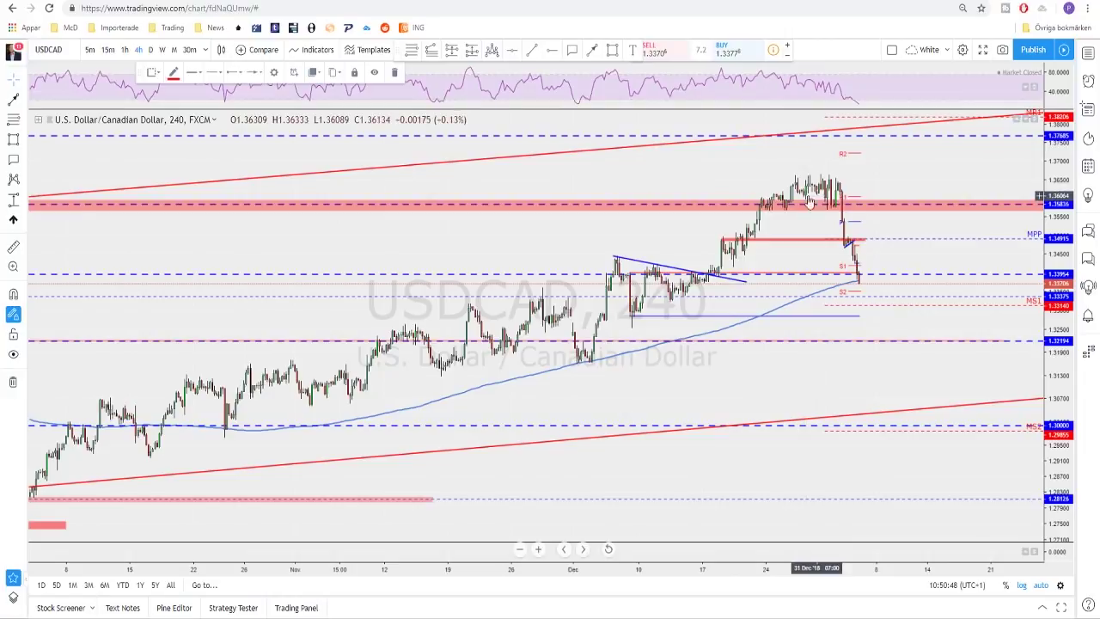
click(163, 50)
scroll(791, 351, up, 3)
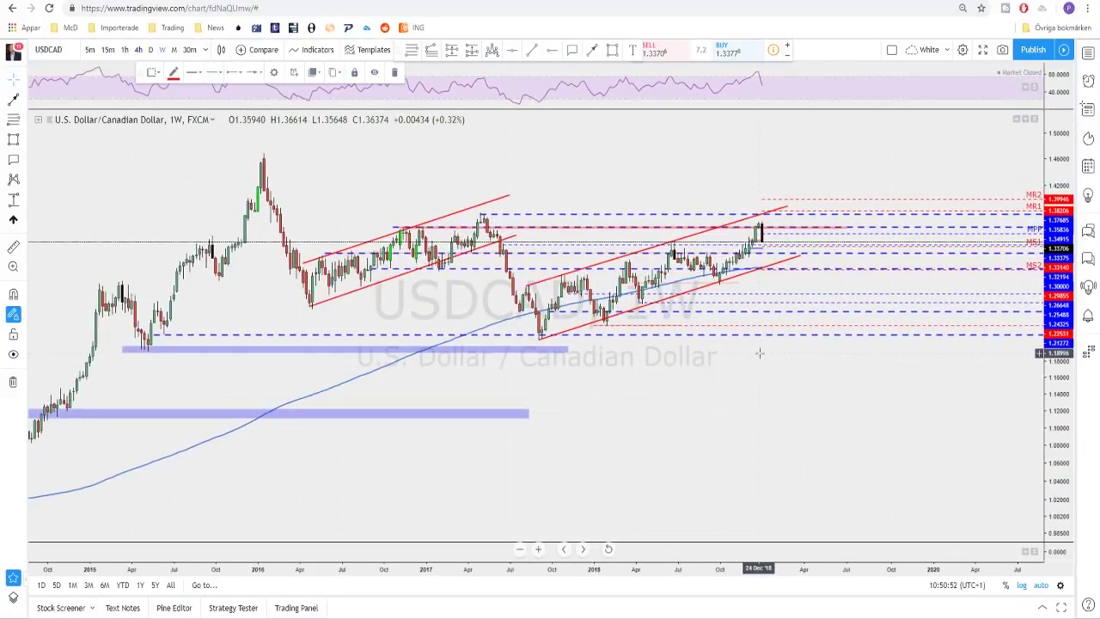
scroll(759, 352, up, 4)
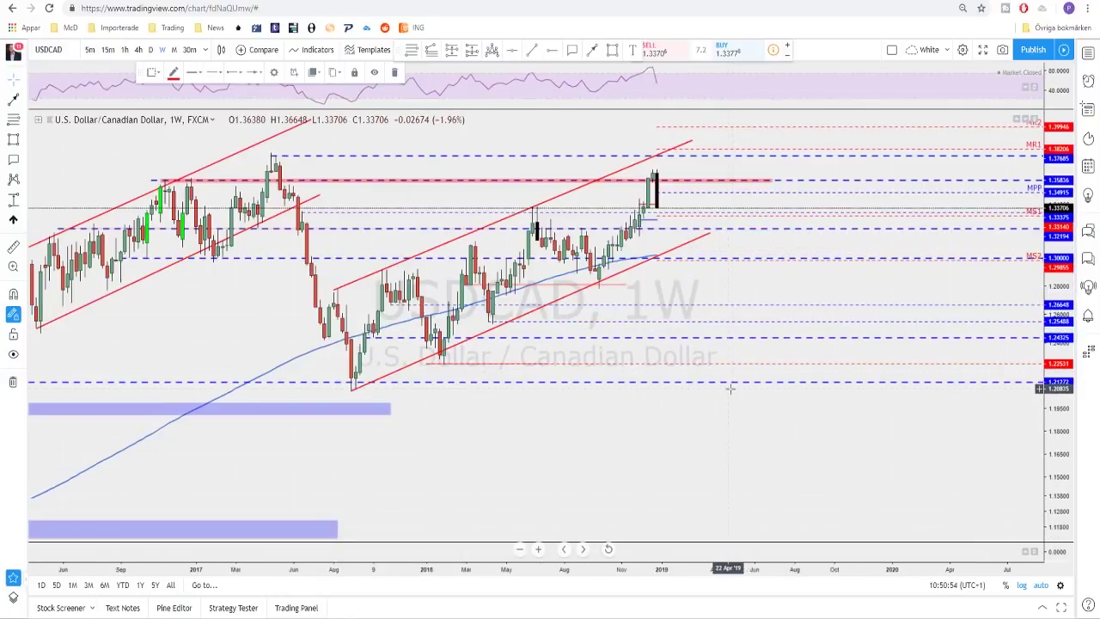
drag(730, 389, 838, 290)
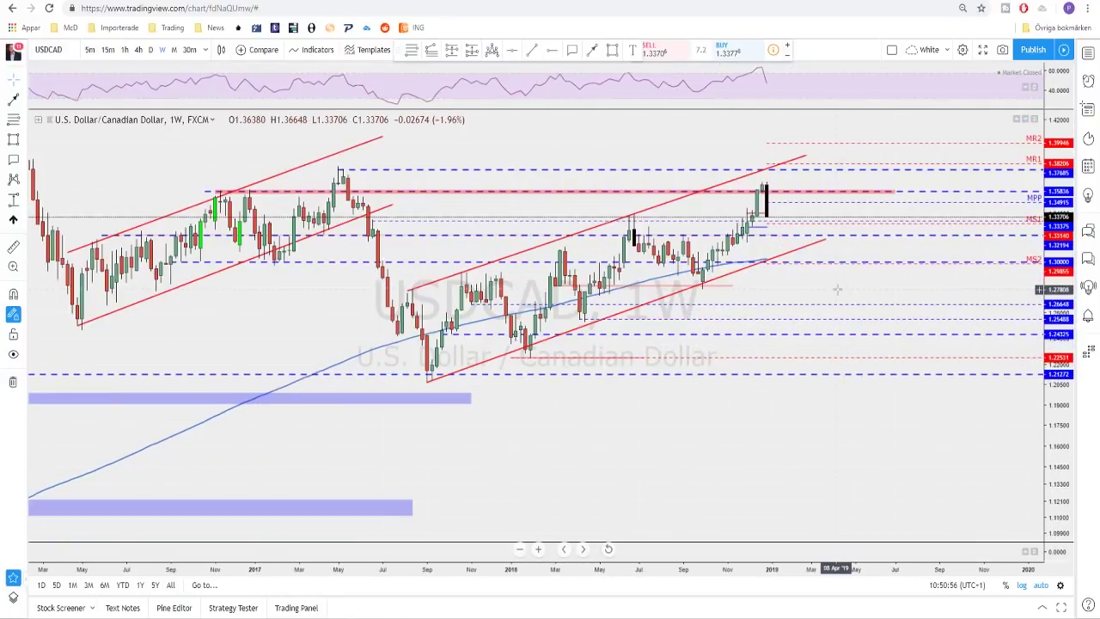
scroll(836, 291, up, 1)
scroll(833, 290, down, 2)
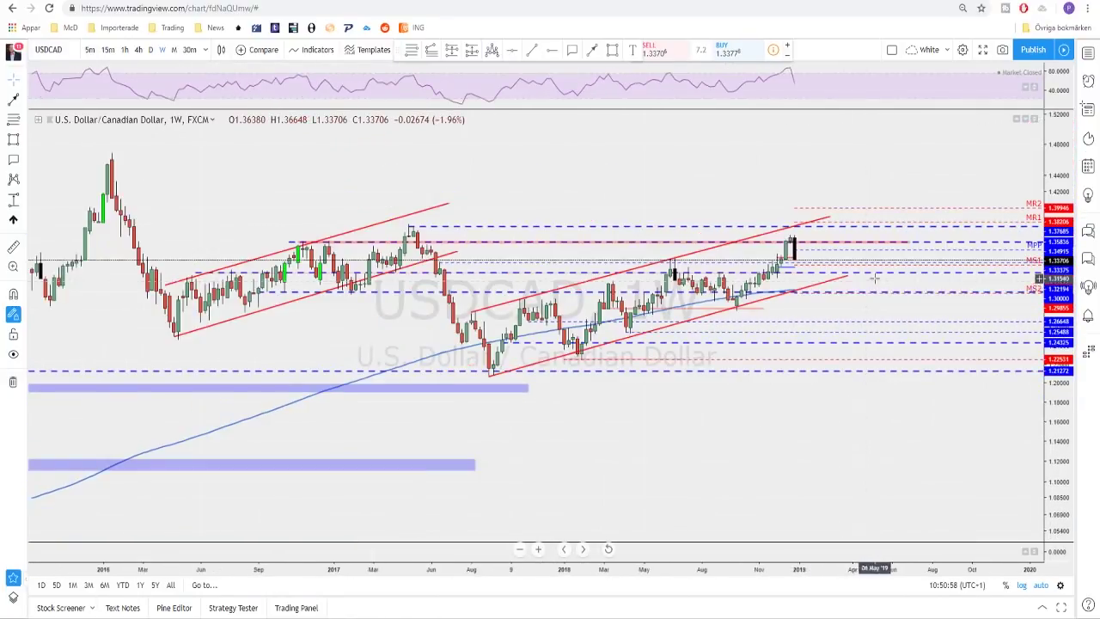
scroll(871, 279, down, 1)
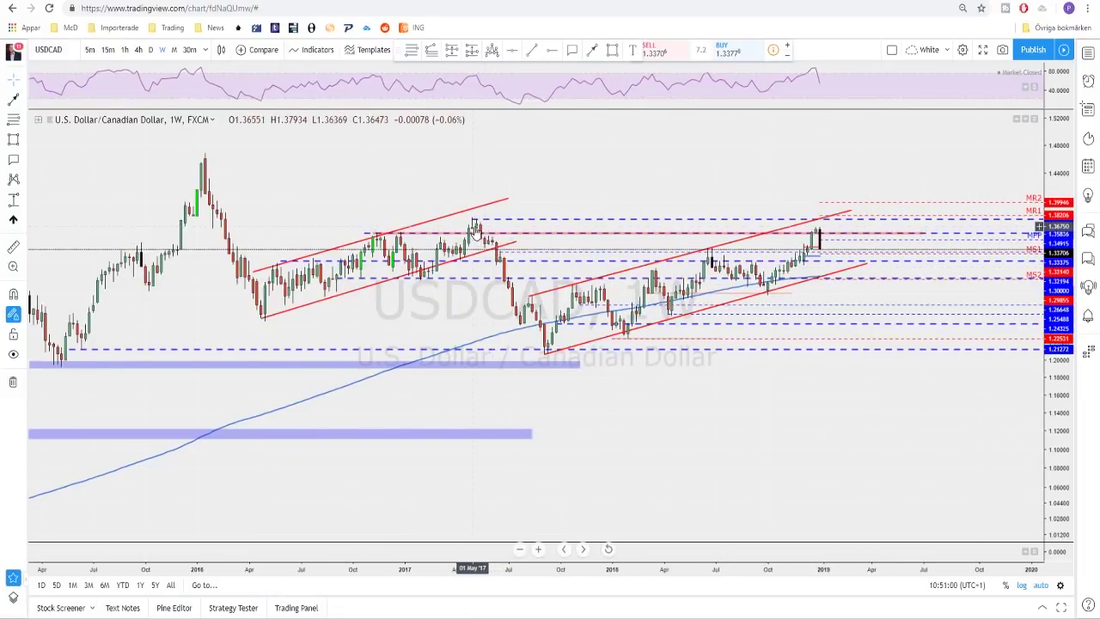
scroll(487, 232, down, 1)
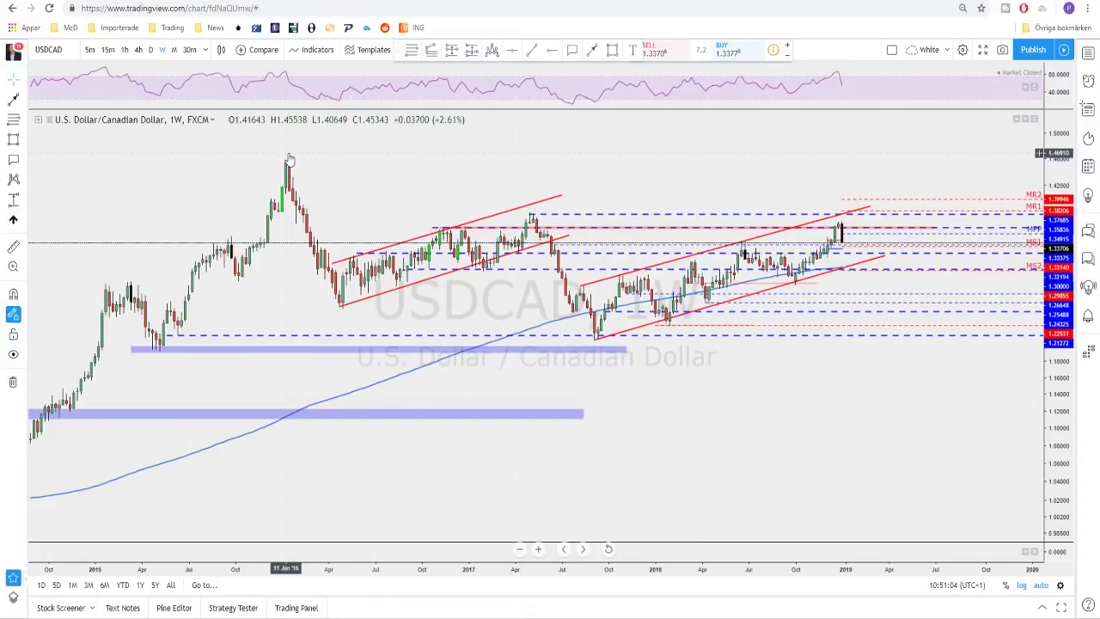
scroll(293, 155, down, 2)
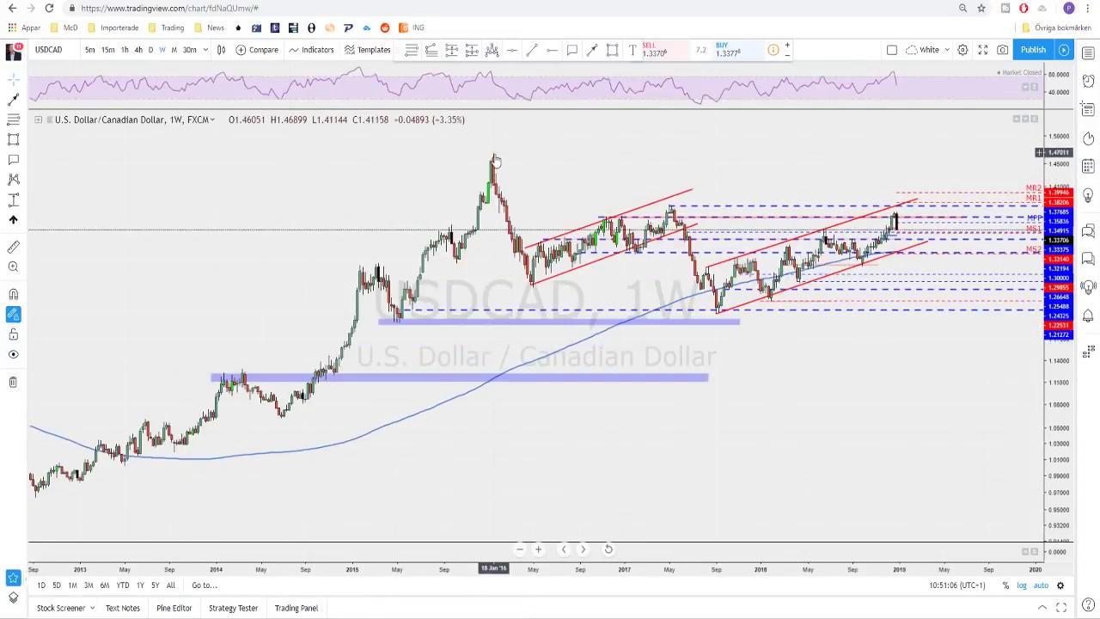
scroll(489, 169, up, 2)
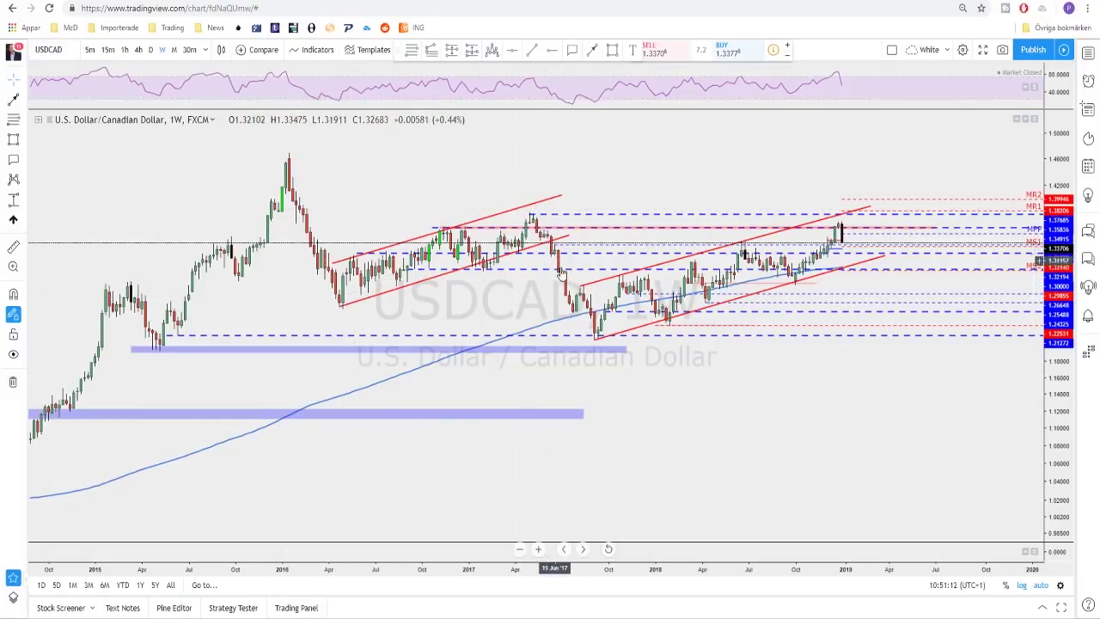
scroll(789, 275, down, 2)
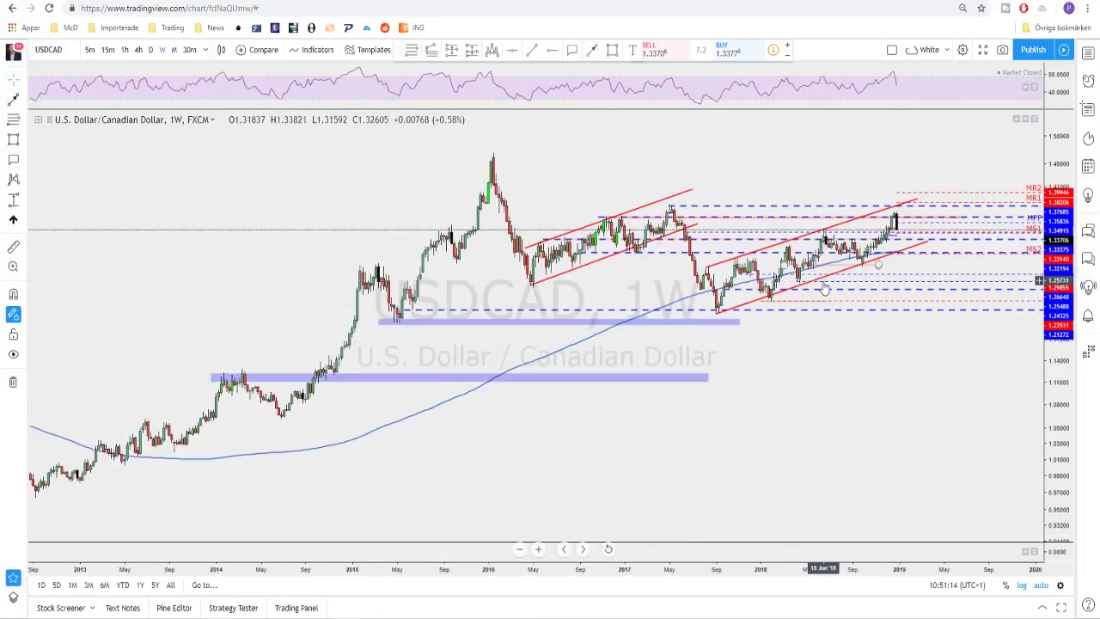
scroll(757, 296, down, 1)
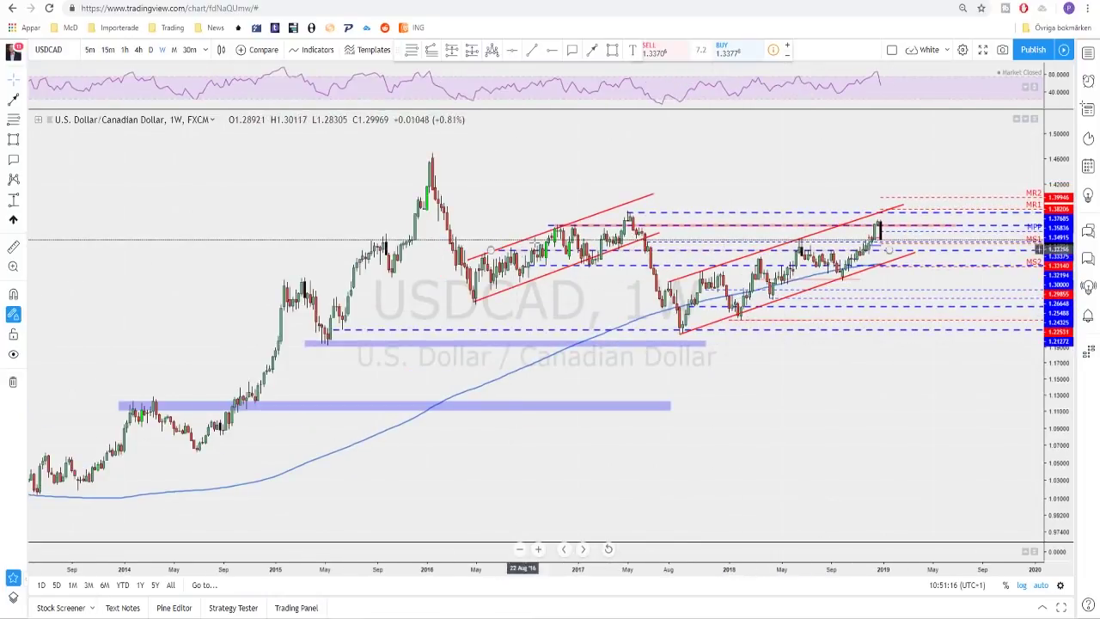
scroll(596, 231, up, 4)
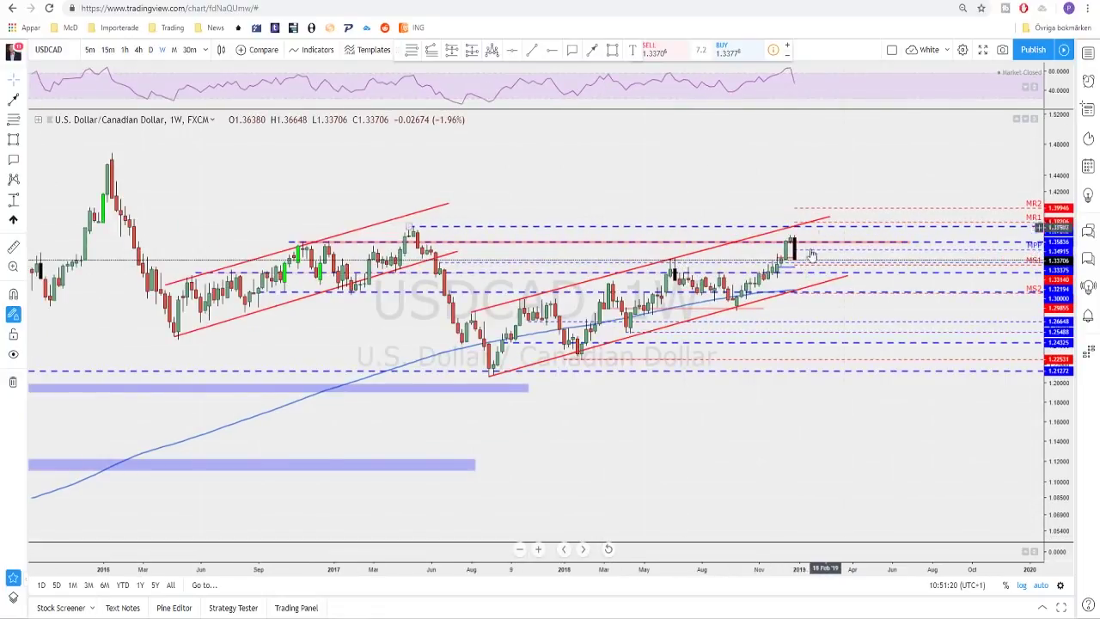
scroll(747, 232, up, 1)
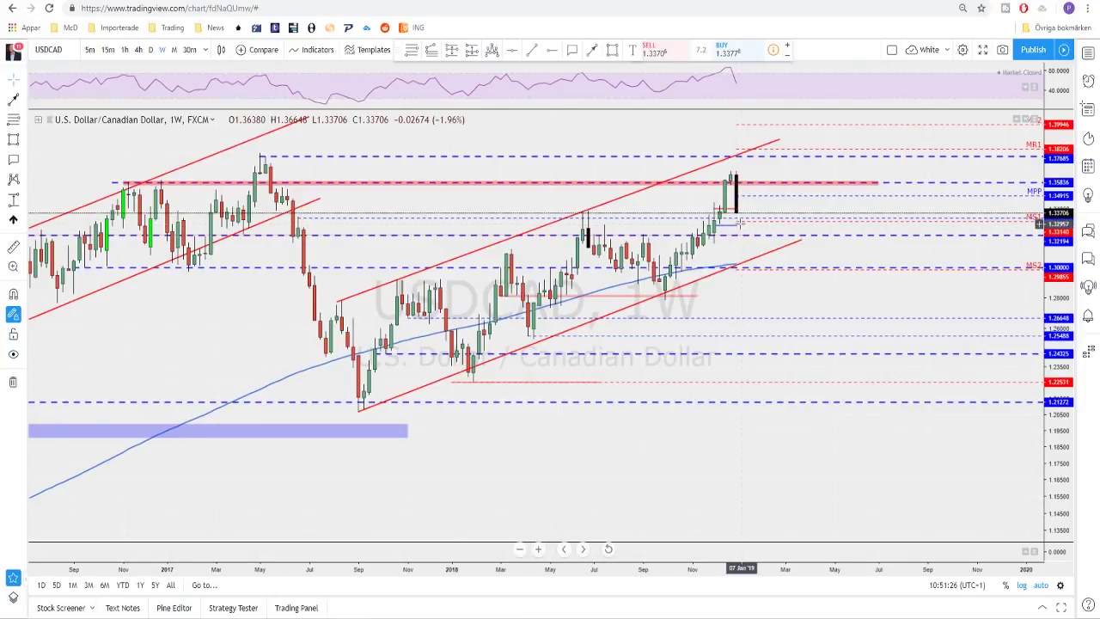
scroll(740, 221, down, 1)
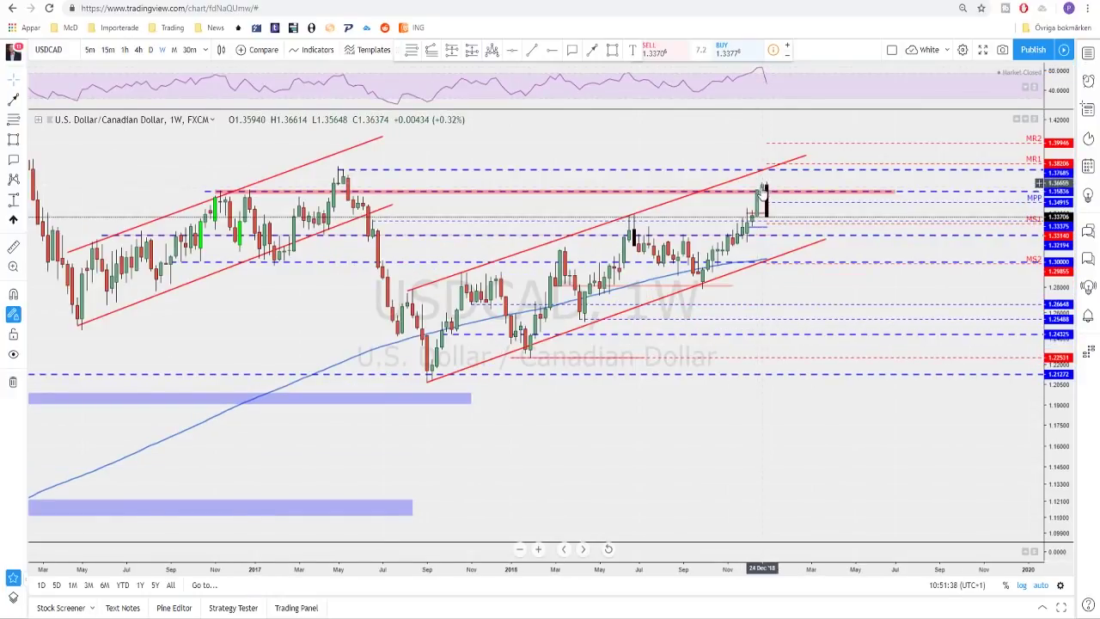
Step: Select the pink resistance zone near the highs, then change the chart to daily (1D) candles
click(764, 189)
scroll(766, 206, up, 1)
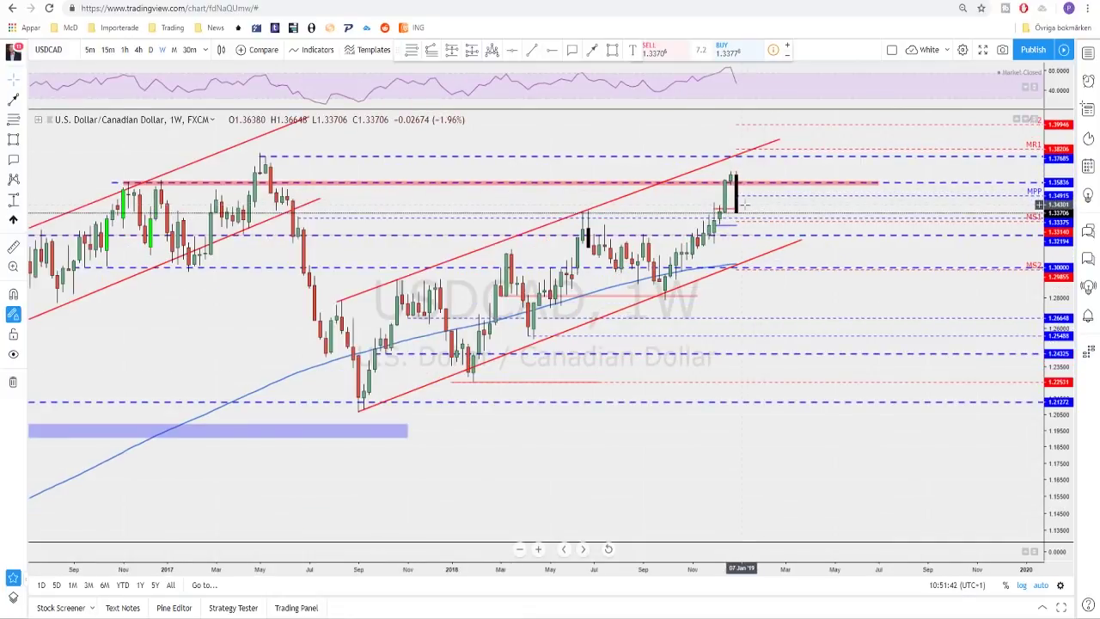
scroll(737, 206, down, 1)
scroll(770, 202, up, 1)
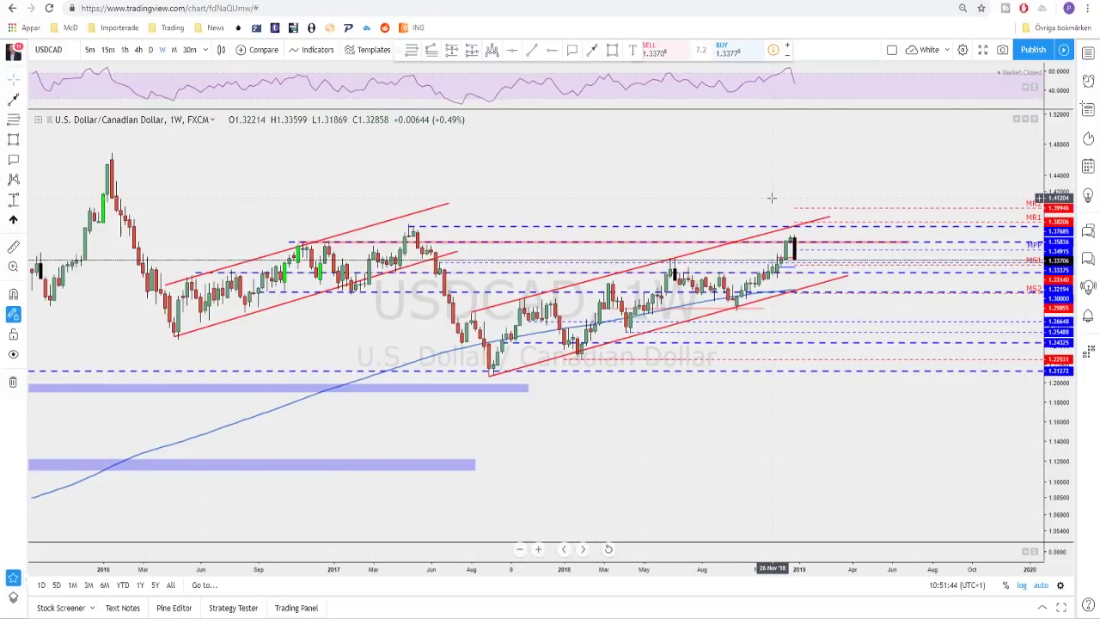
scroll(769, 211, down, 1)
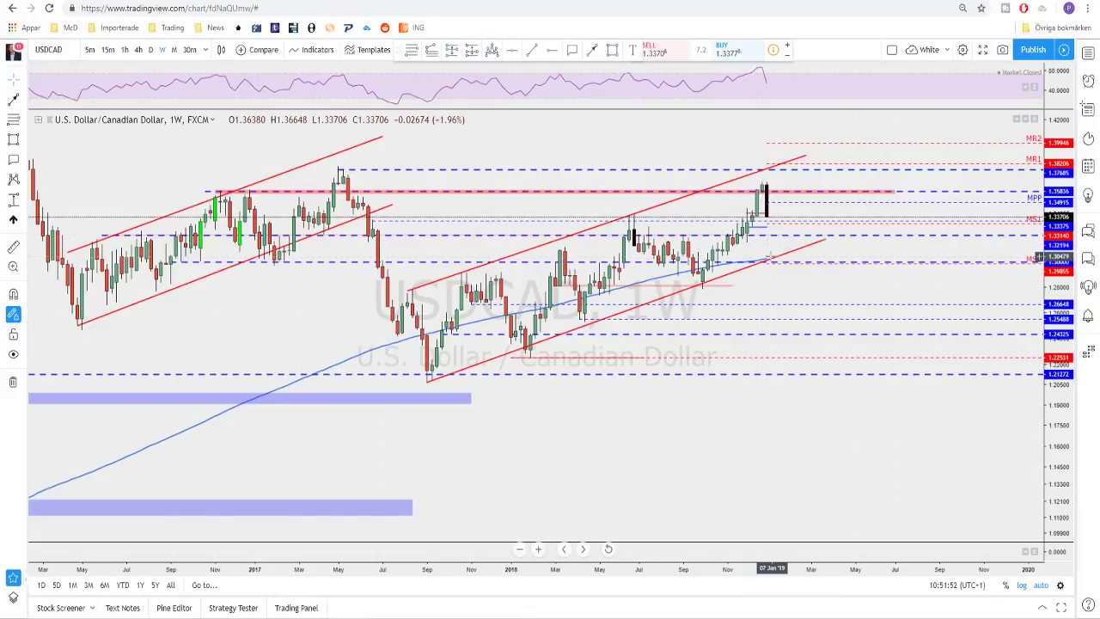
scroll(774, 265, down, 2)
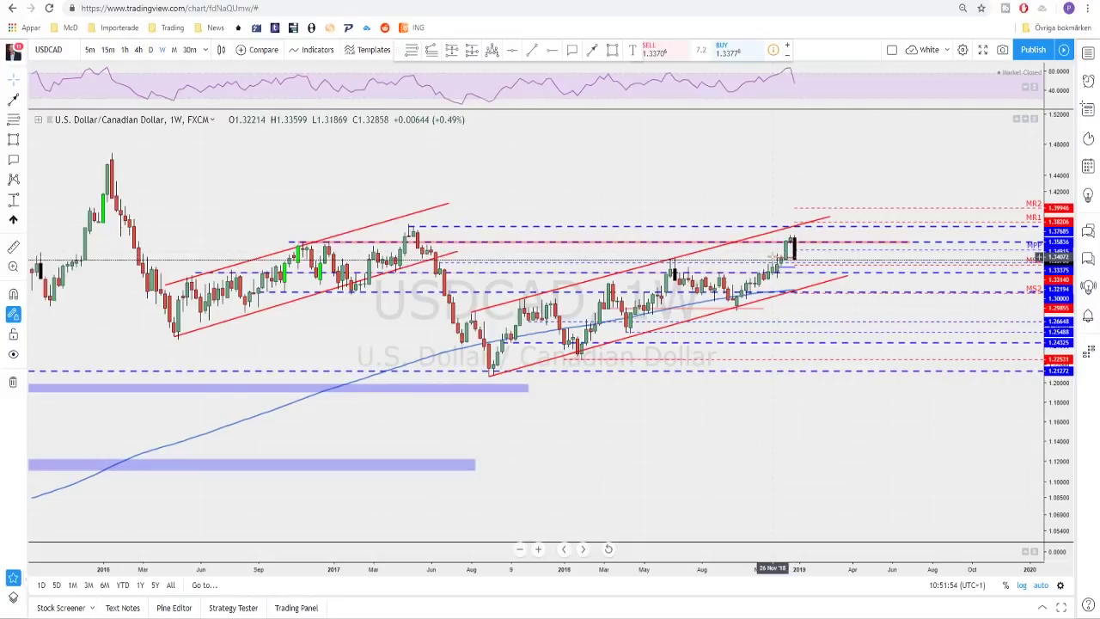
click(151, 50)
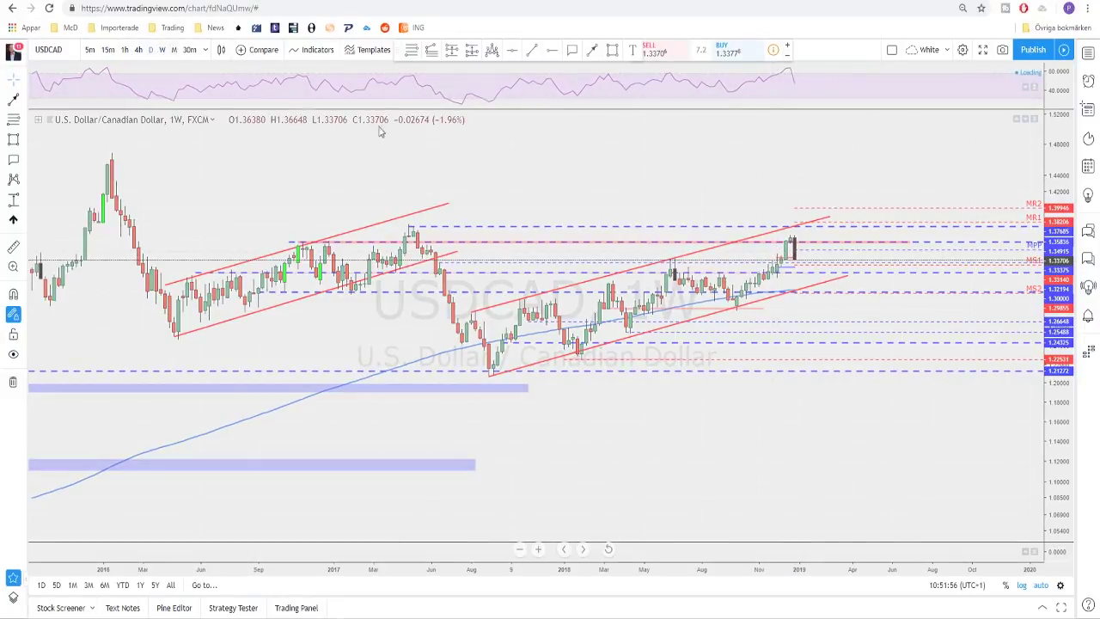
Step: Sketch a projected arrow down from the red resistance band on daily USDCAD, then go to the Forex Factory calendar
scroll(771, 184, down, 2)
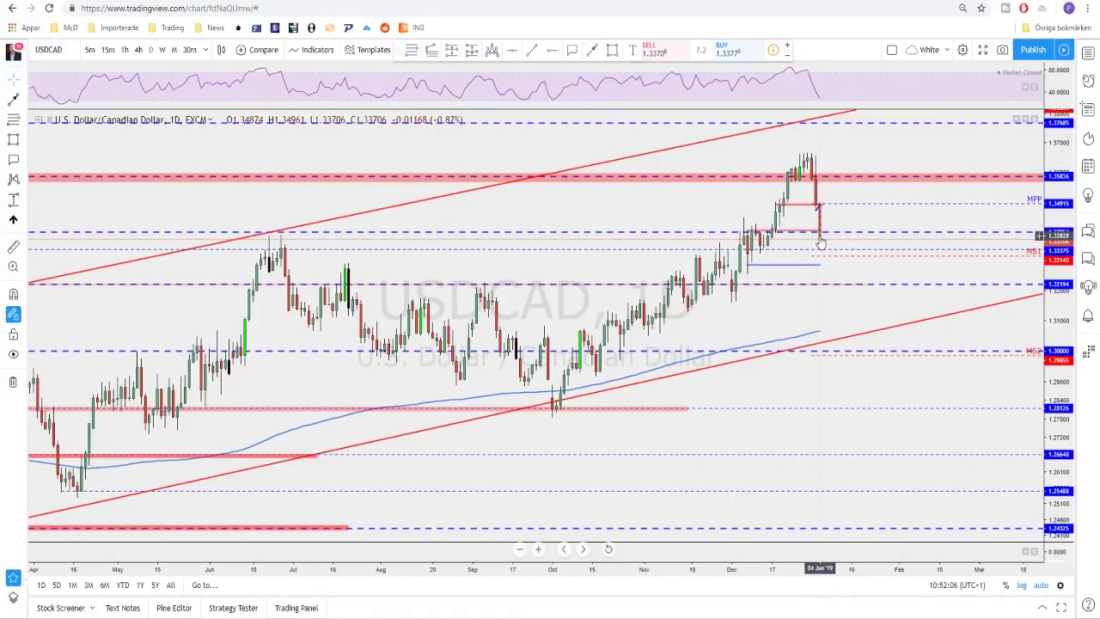
scroll(824, 236, down, 3)
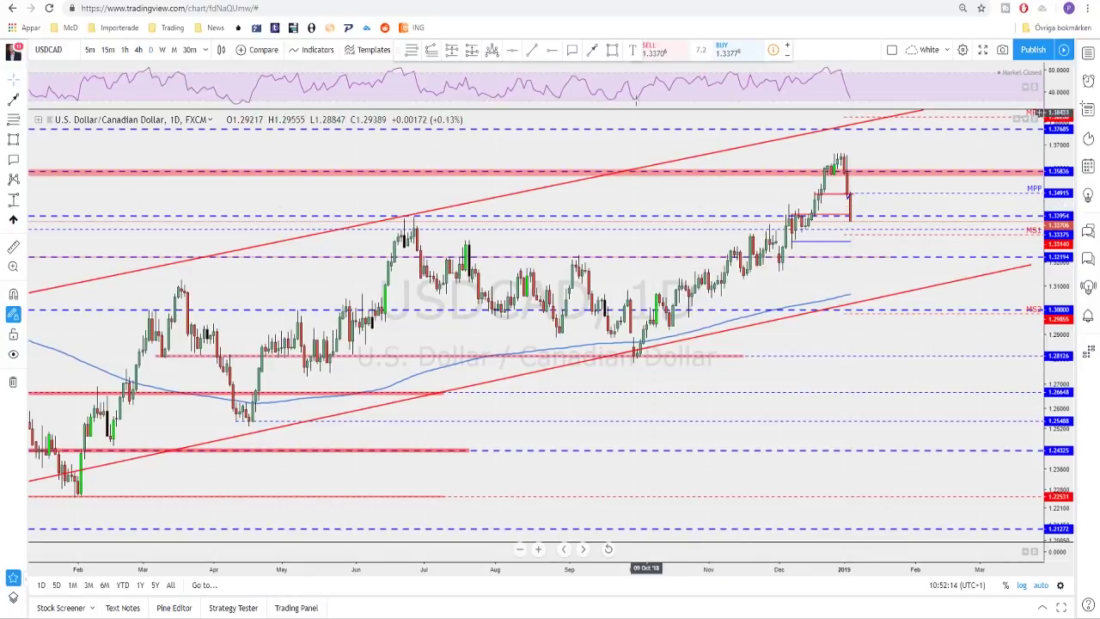
click(874, 177)
click(869, 148)
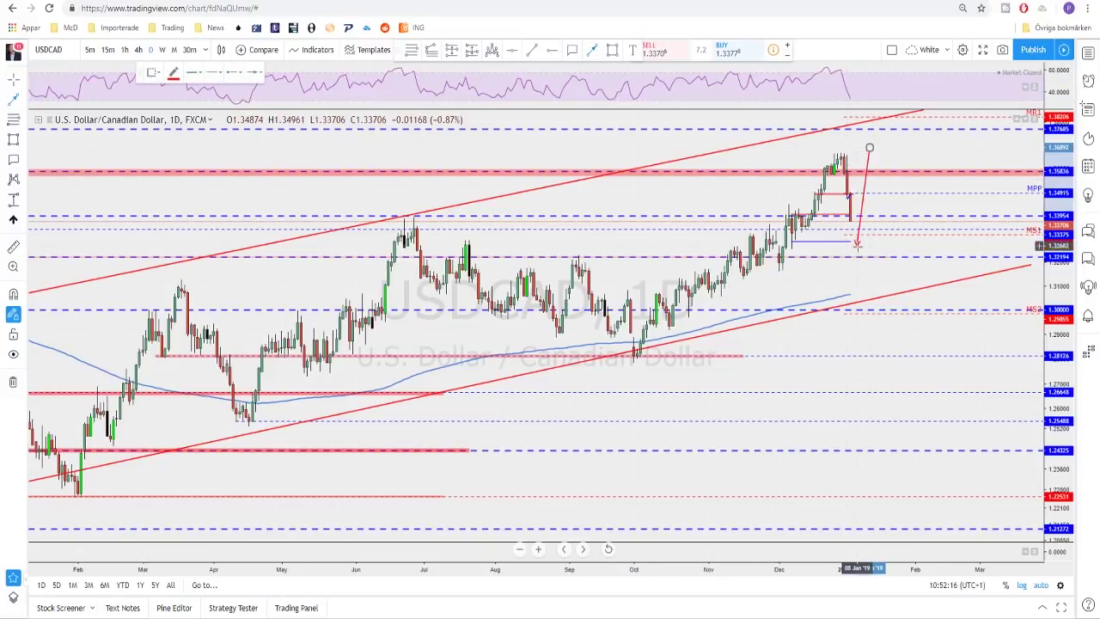
click(860, 256)
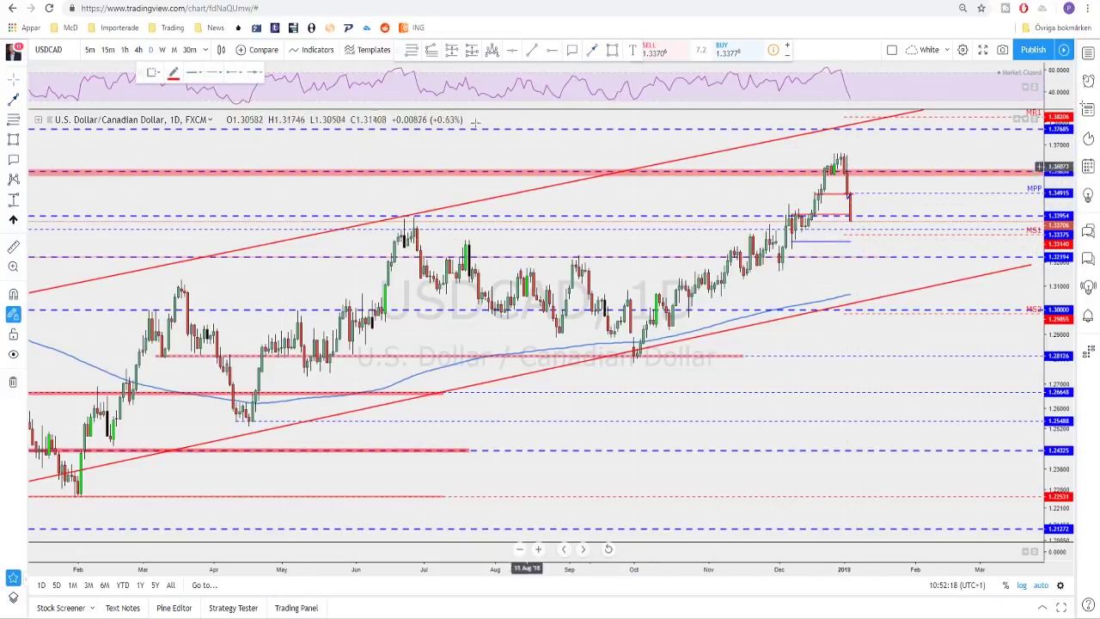
key(ctrl+Tab)
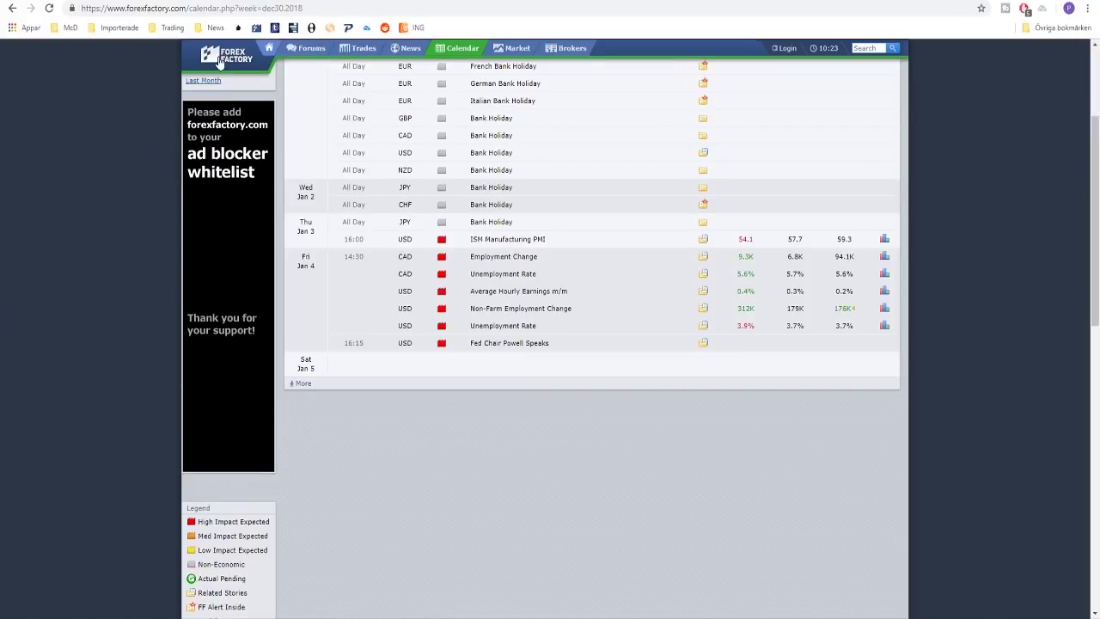
Step: Advance the Forex Factory calendar to the week of Jan 6–12, then return to the USDCAD chart
scroll(361, 120, up, 3)
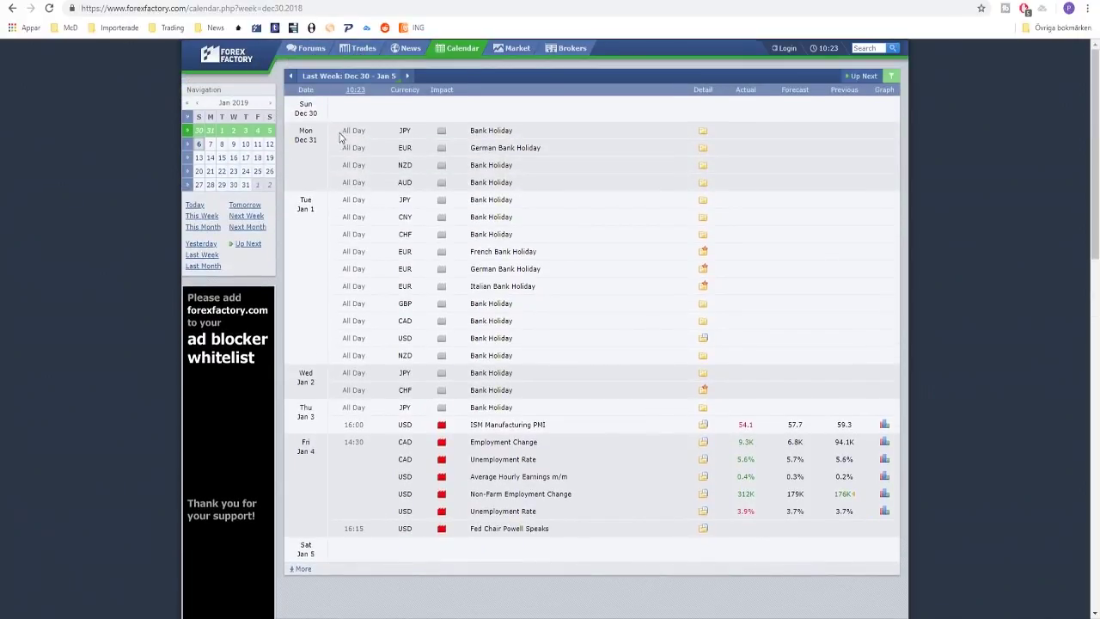
click(408, 77)
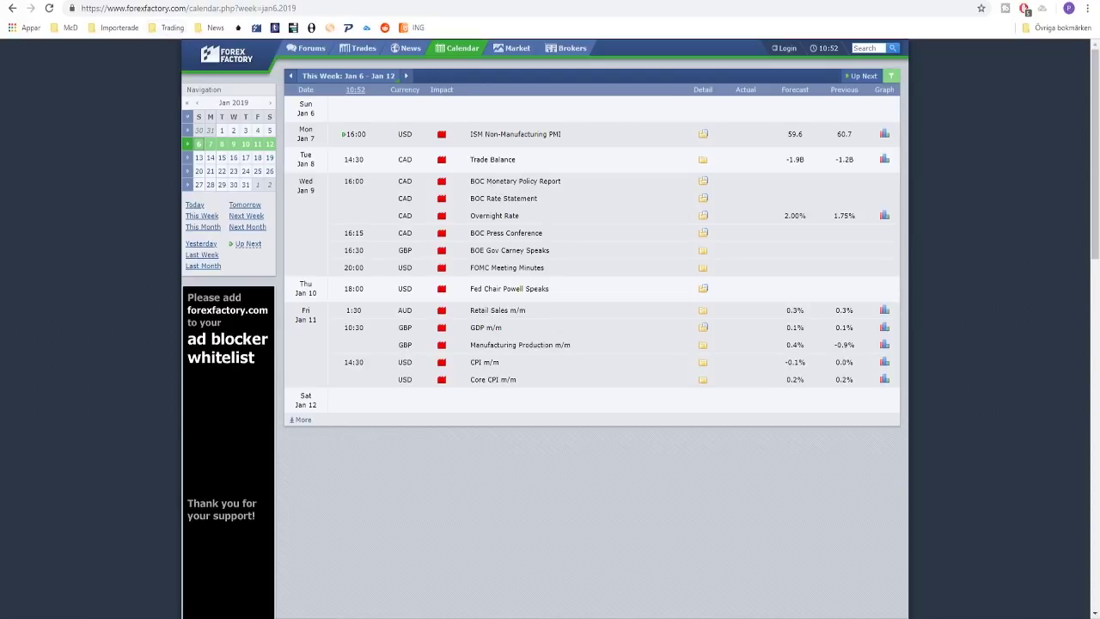
key(ctrl+Tab)
scroll(890, 209, down, 3)
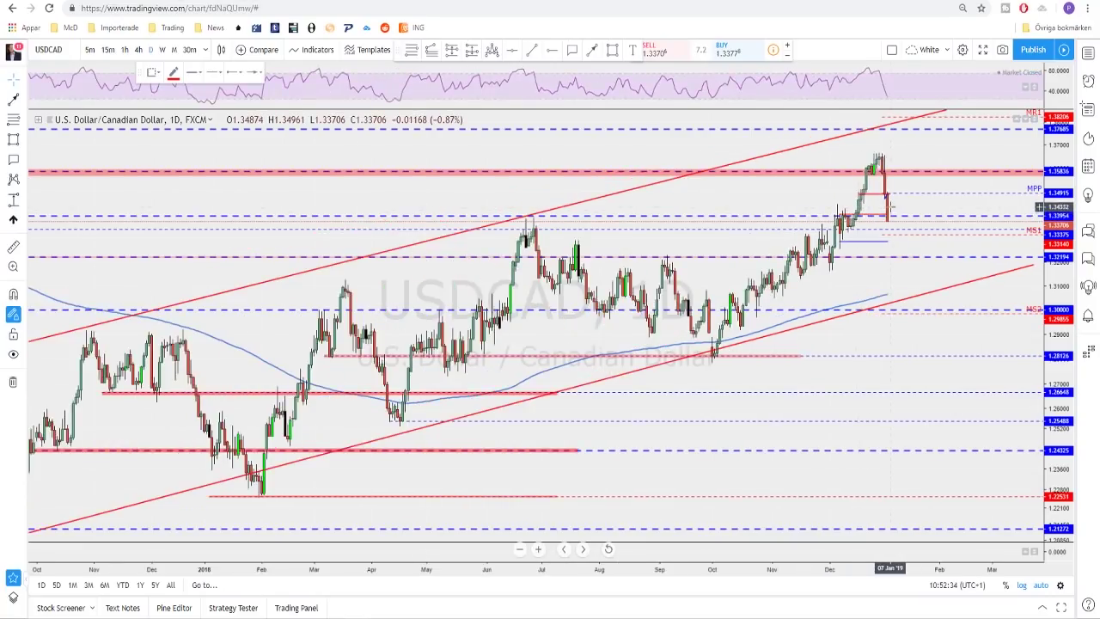
Step: Zoom around the daily USDCAD chart, then change it to 4-hour (240) candles
scroll(889, 223, up, 1)
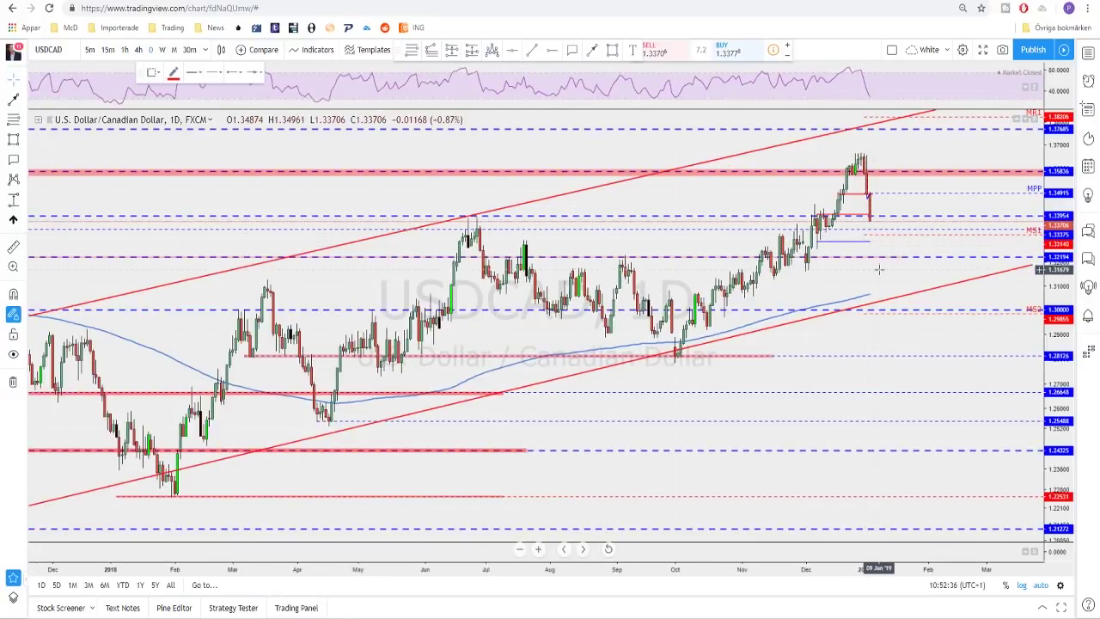
scroll(868, 268, down, 3)
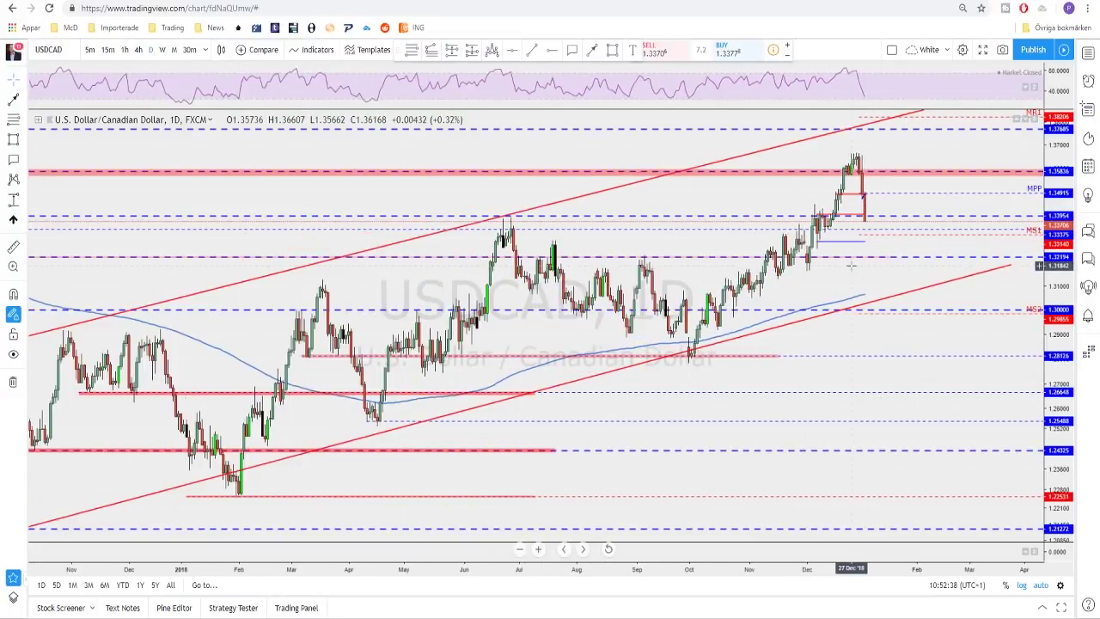
scroll(848, 267, up, 2)
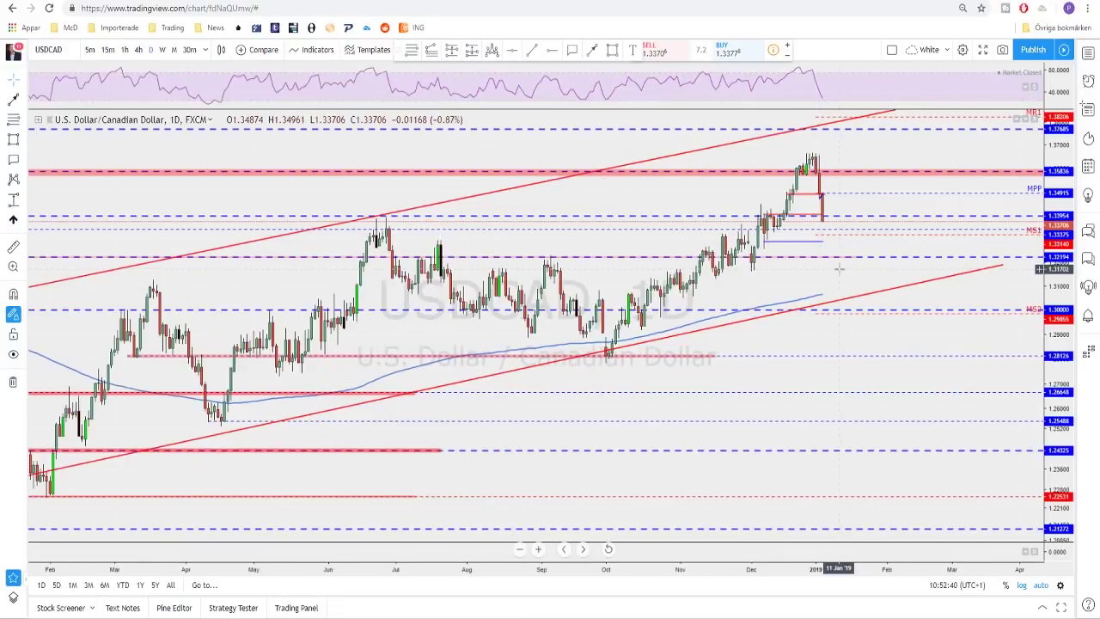
scroll(839, 269, up, 1)
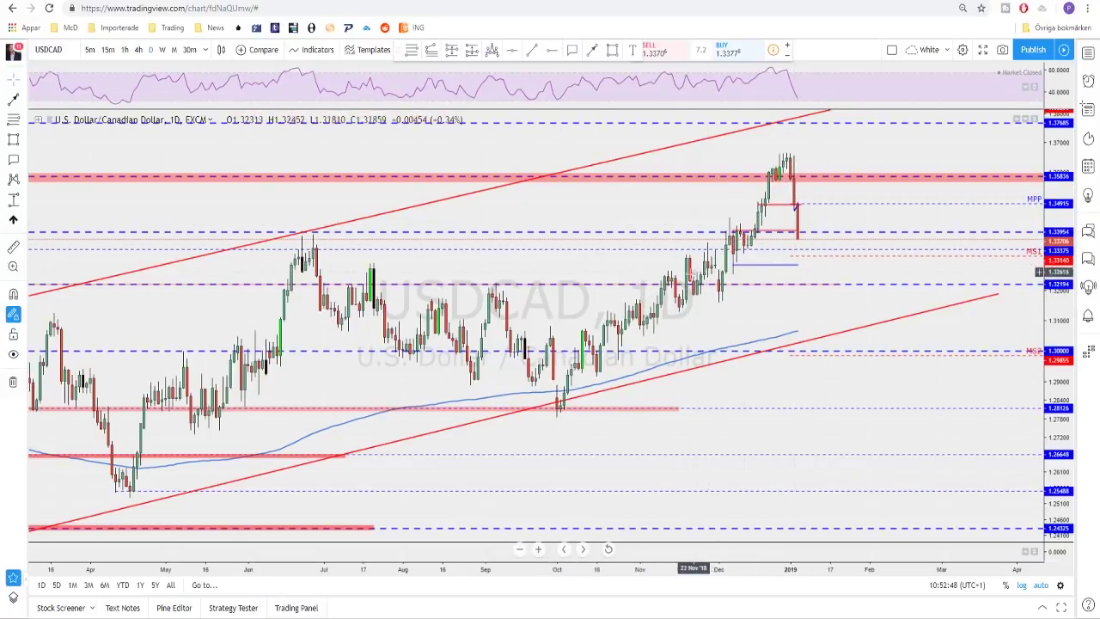
scroll(655, 295, down, 1)
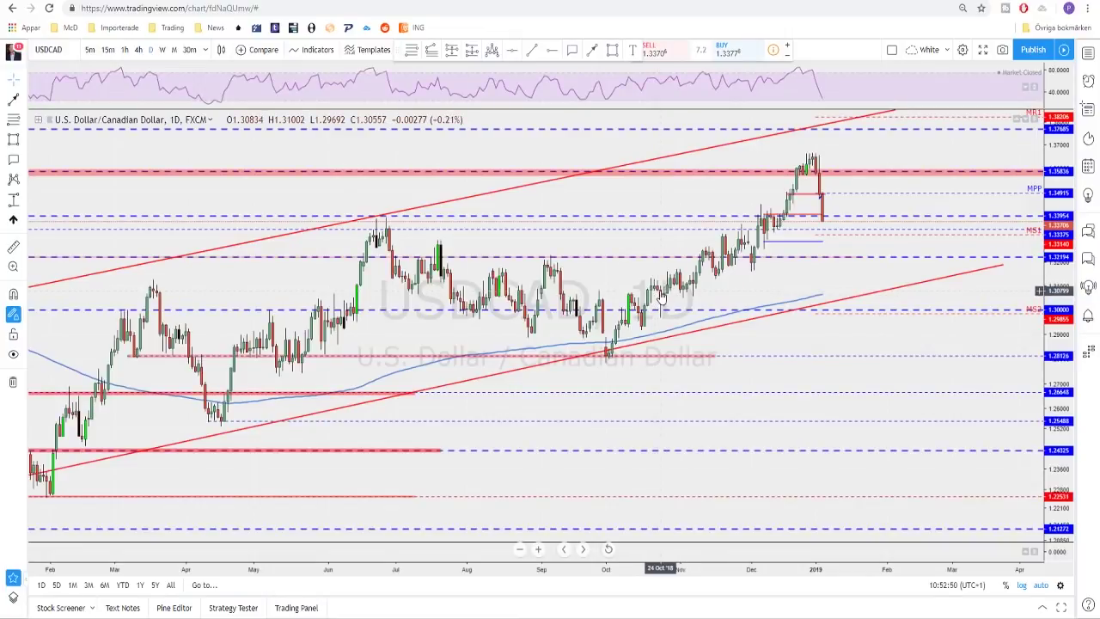
scroll(804, 250, up, 2)
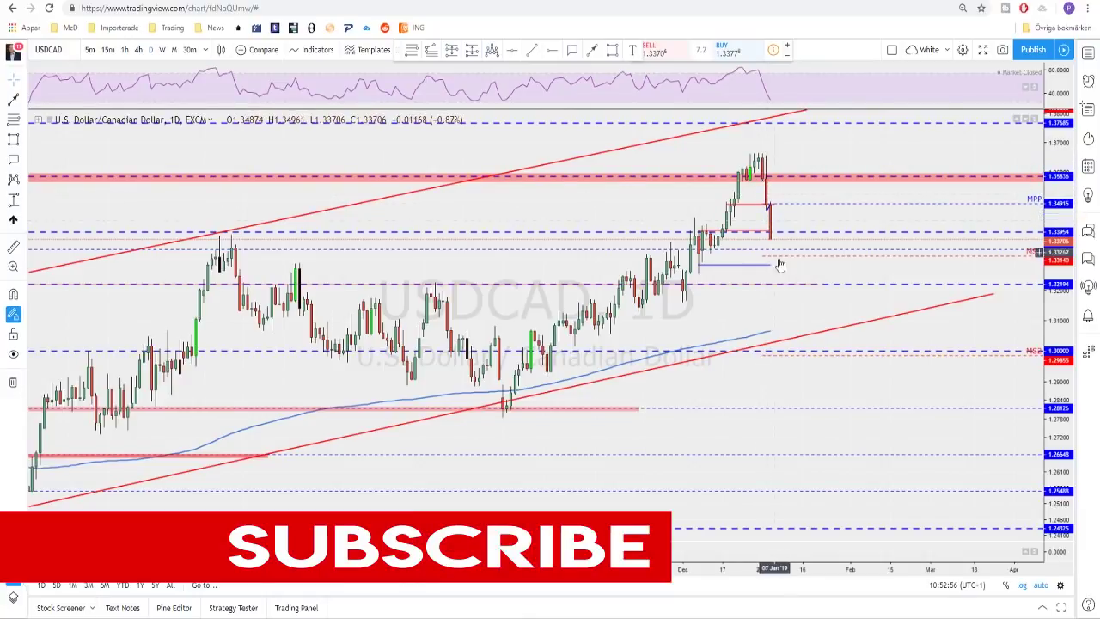
click(138, 50)
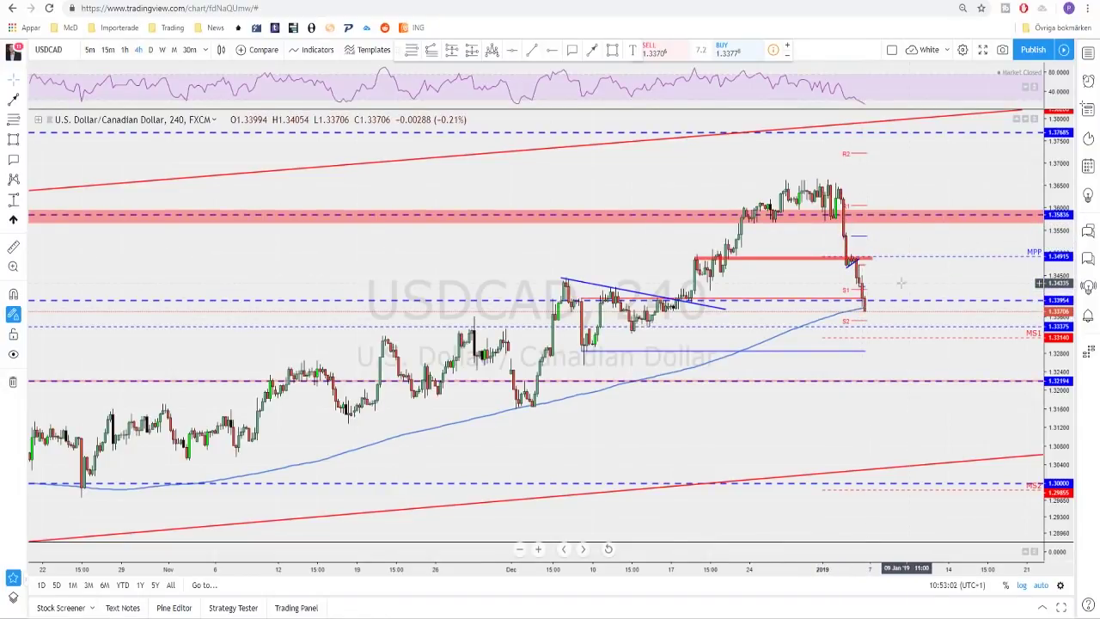
drag(907, 282, 801, 277)
scroll(799, 278, down, 3)
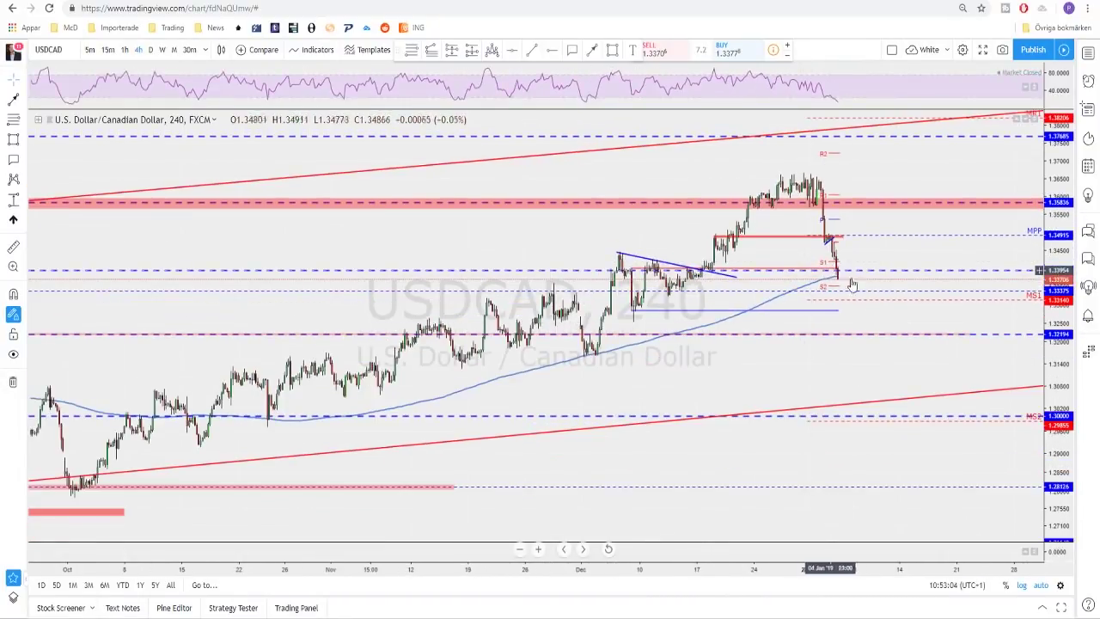
scroll(849, 294, down, 1)
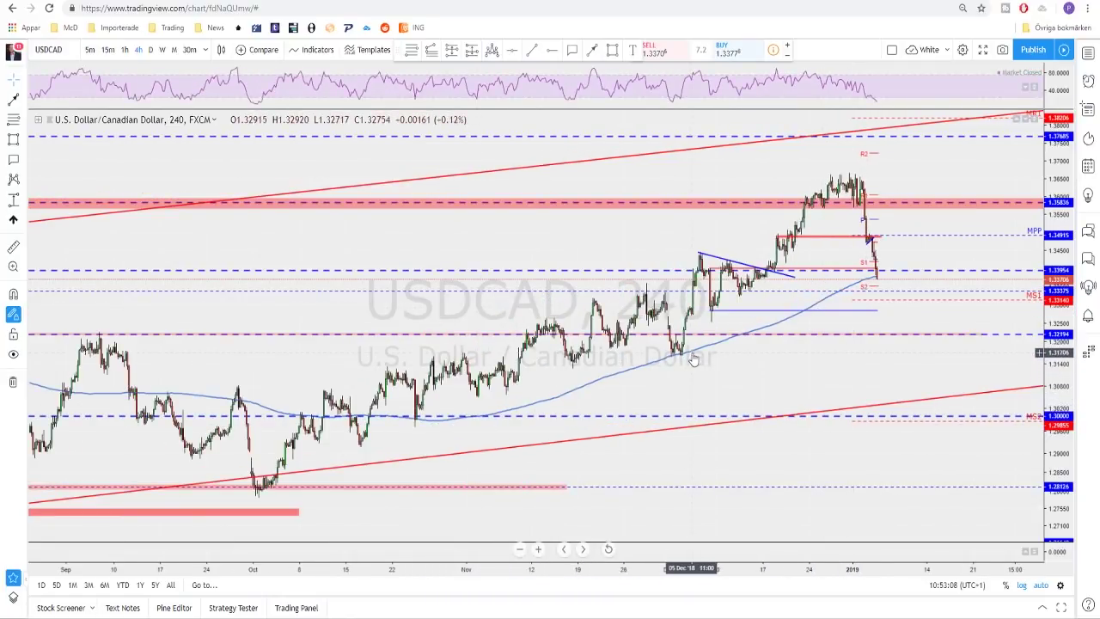
scroll(679, 364, down, 1)
scroll(440, 395, down, 1)
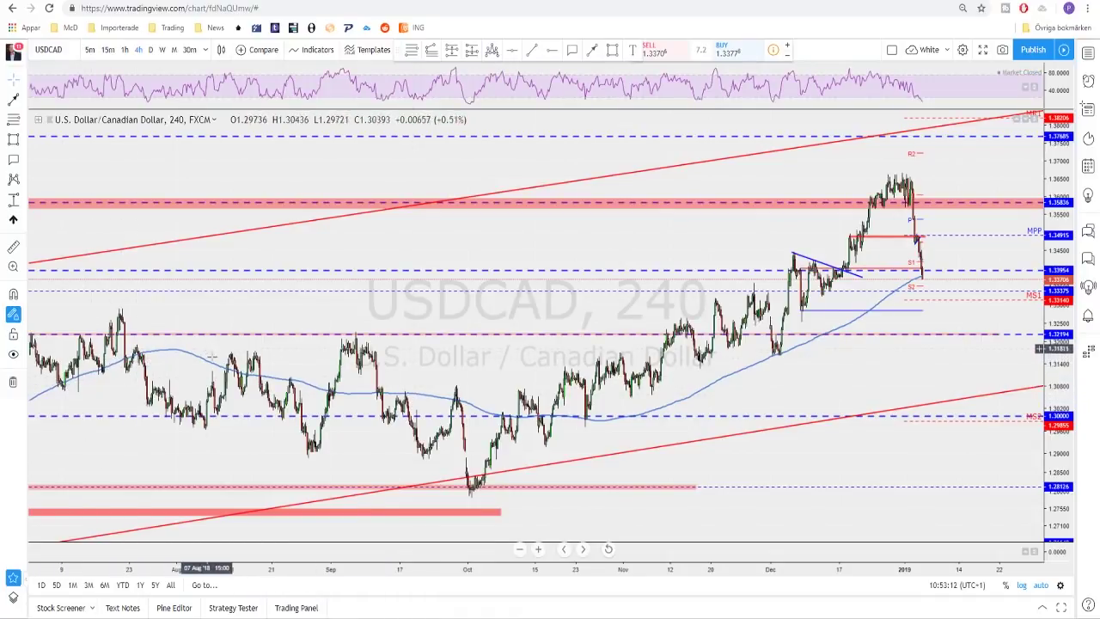
scroll(858, 294, up, 3)
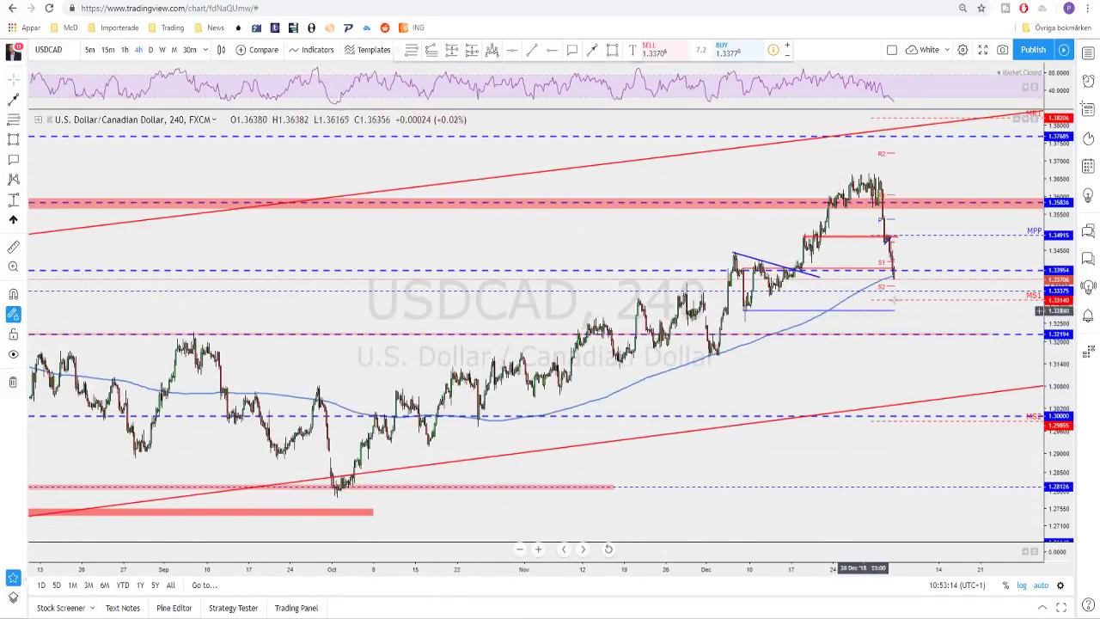
scroll(858, 294, up, 3)
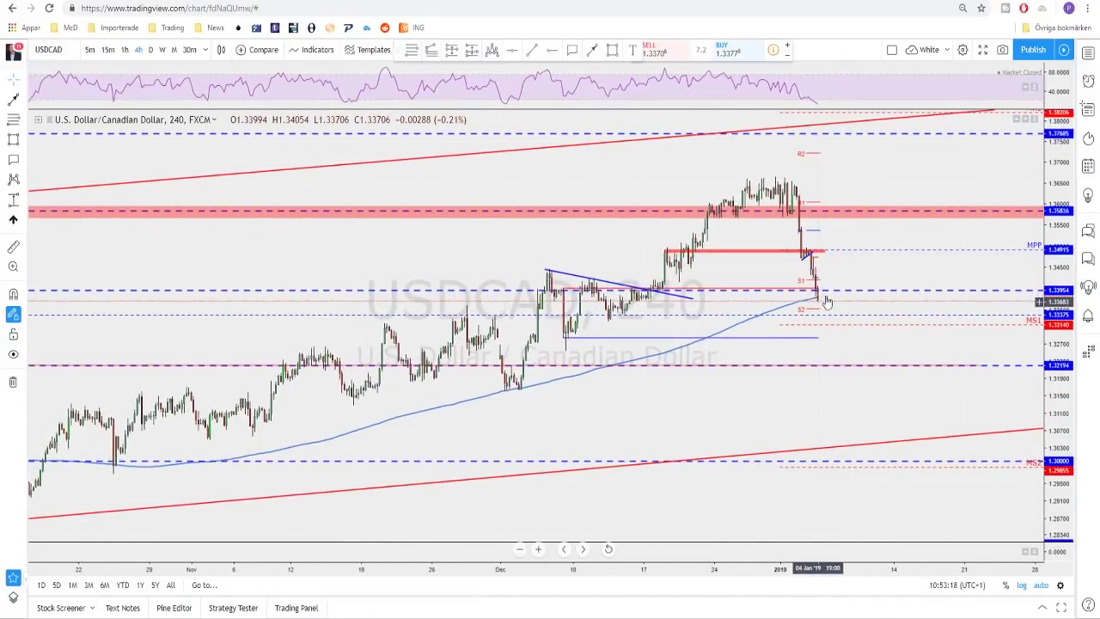
scroll(821, 303, down, 1)
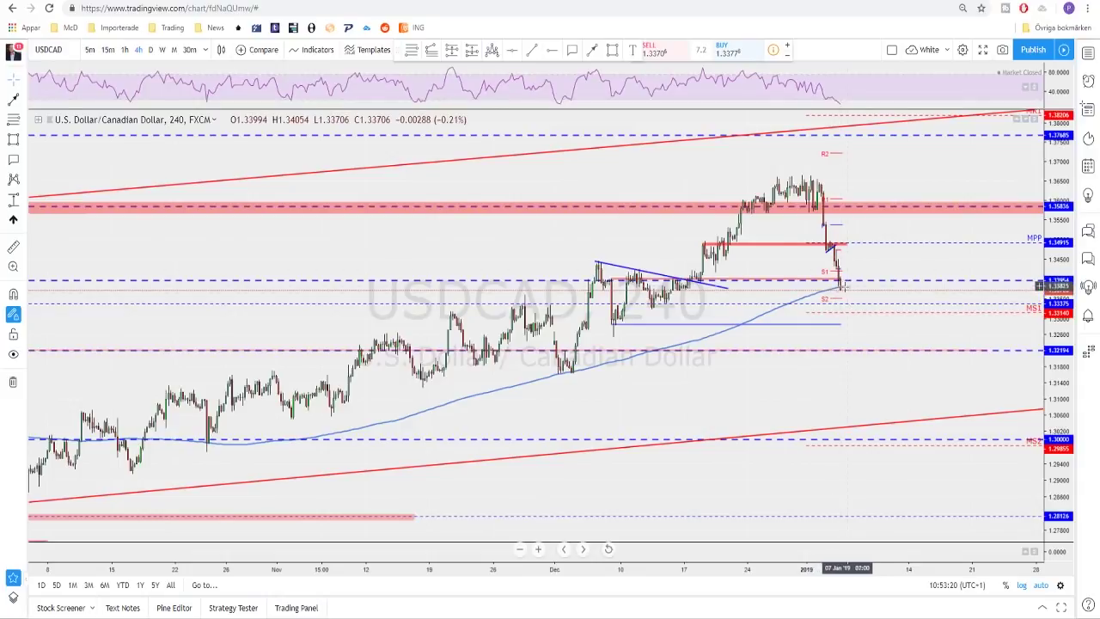
scroll(844, 268, up, 1)
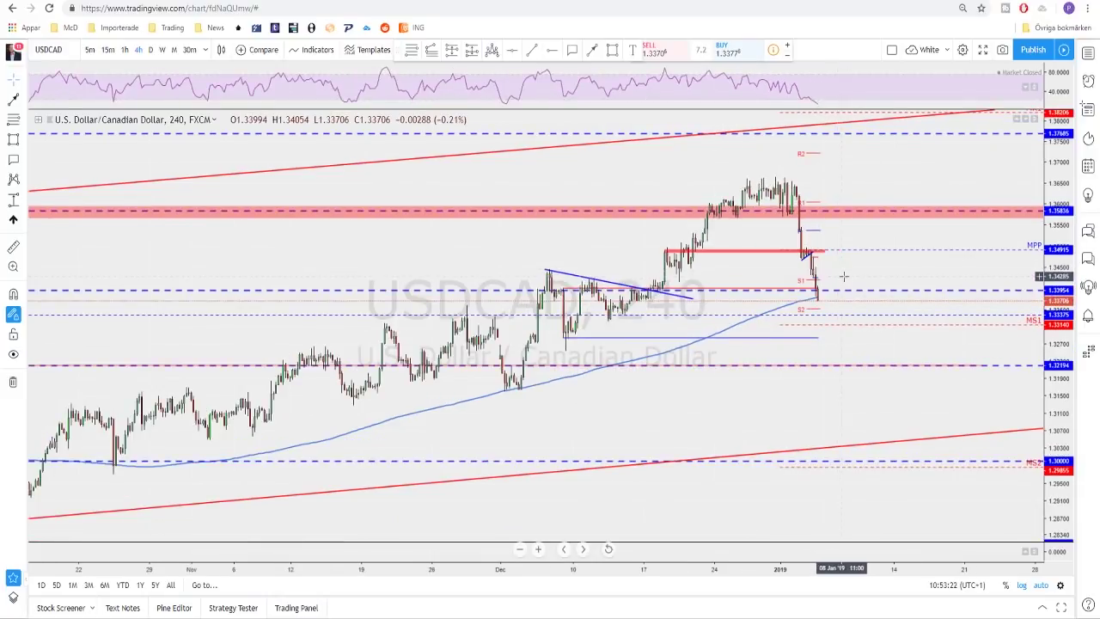
scroll(856, 273, down, 1)
scroll(859, 263, down, 1)
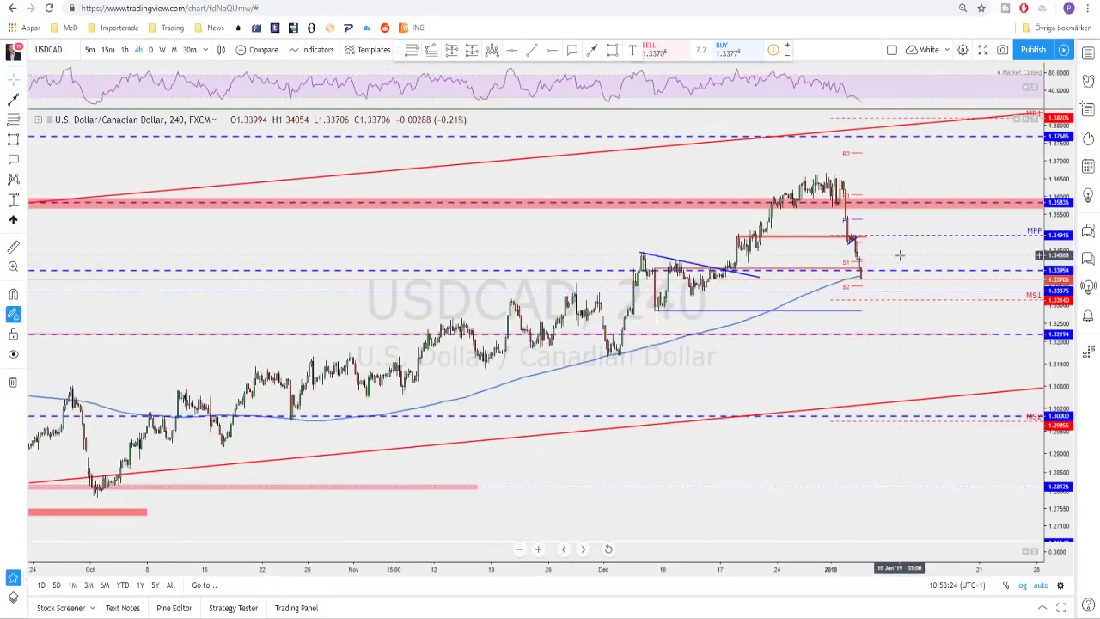
scroll(866, 258, down, 1)
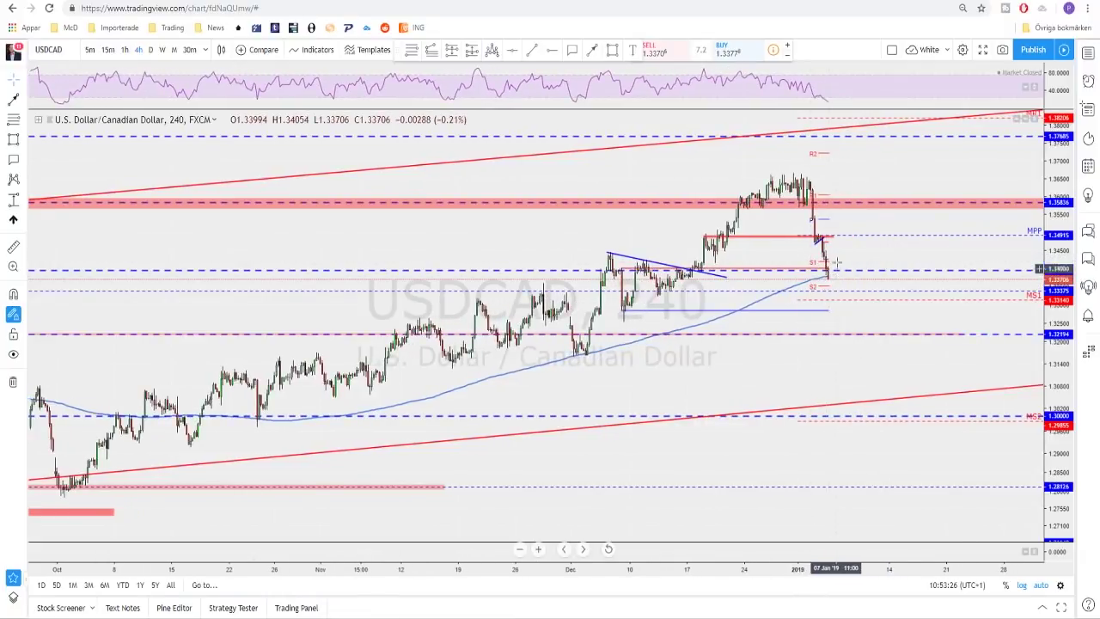
scroll(836, 262, up, 2)
scroll(799, 279, up, 1)
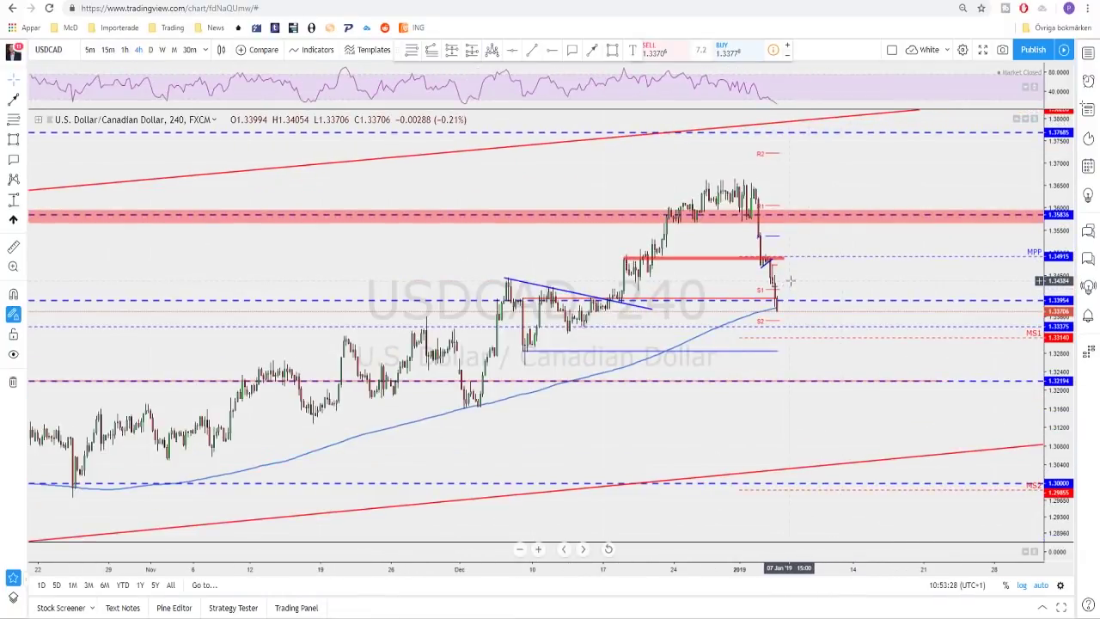
scroll(798, 282, right, 1)
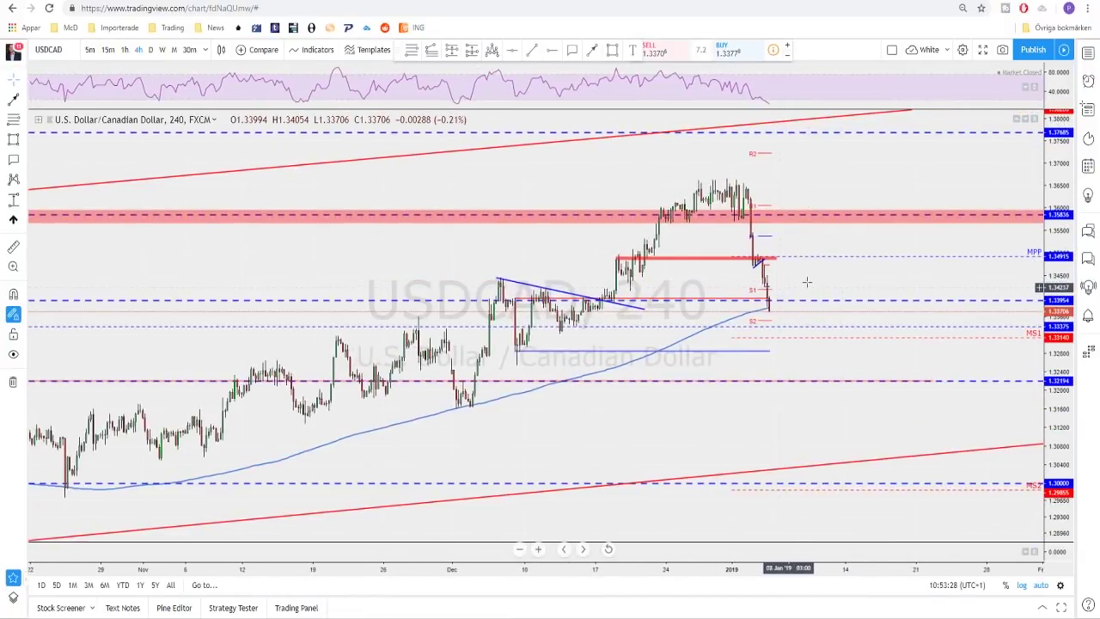
click(593, 51)
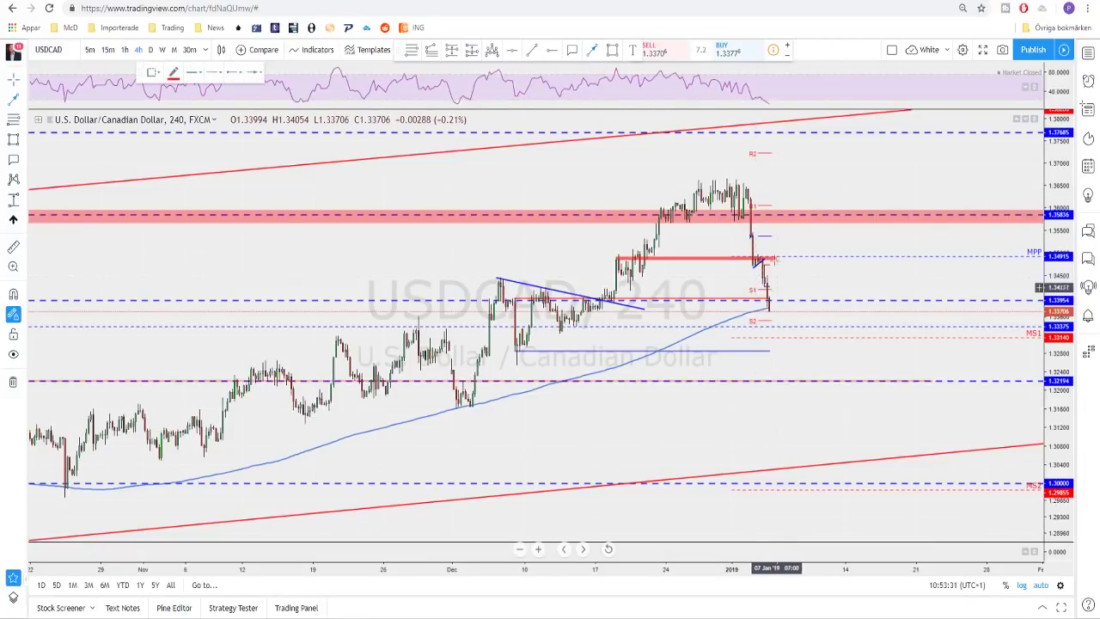
click(751, 187)
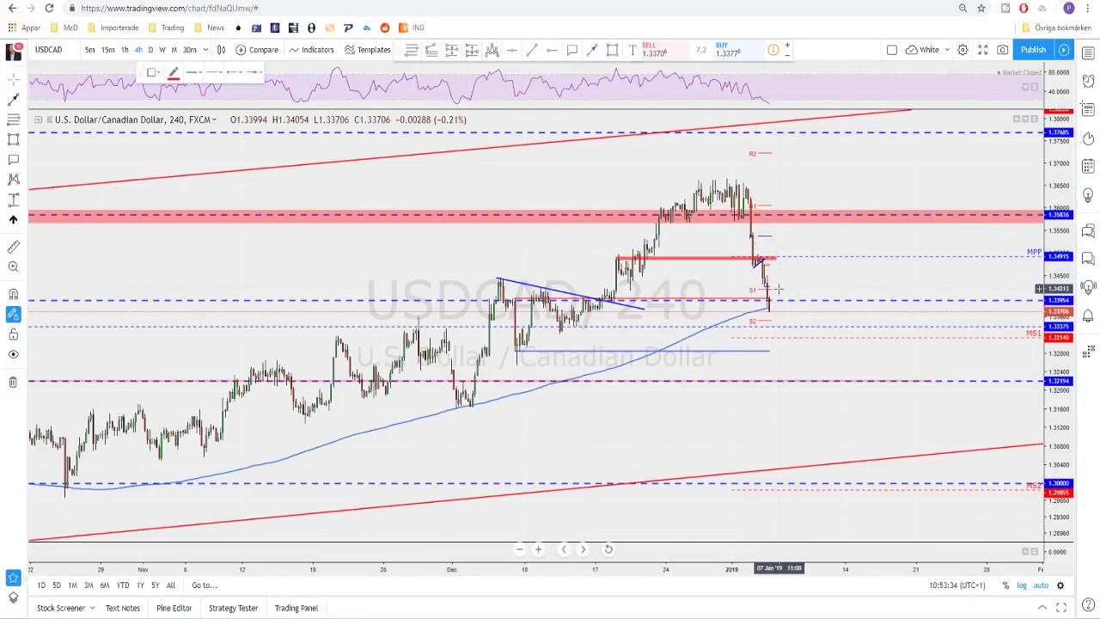
scroll(773, 286, up, 2)
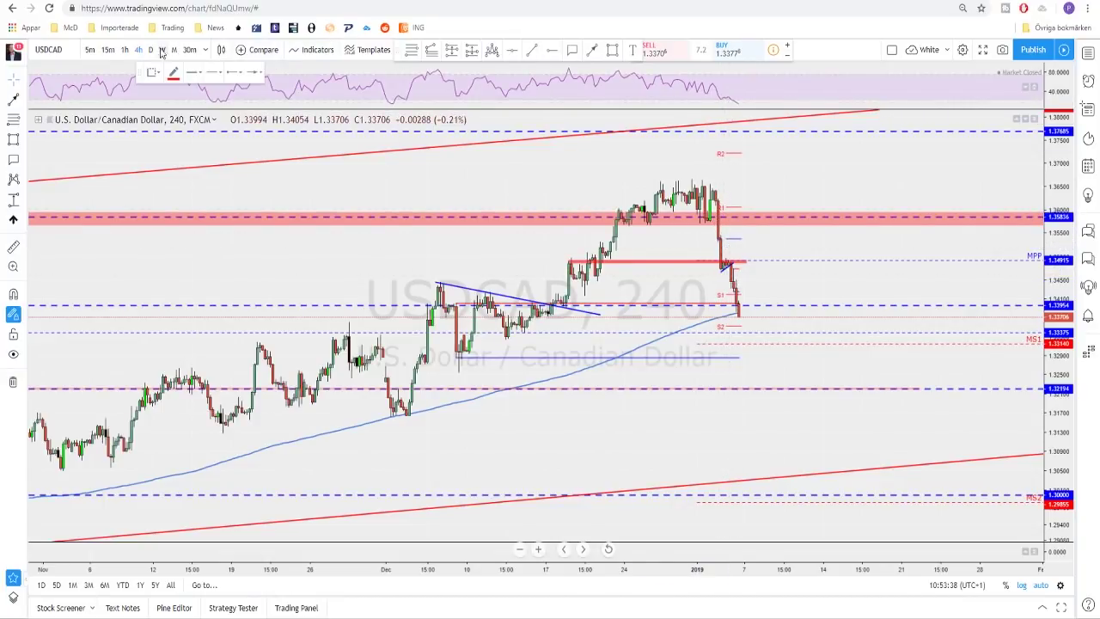
click(124, 50)
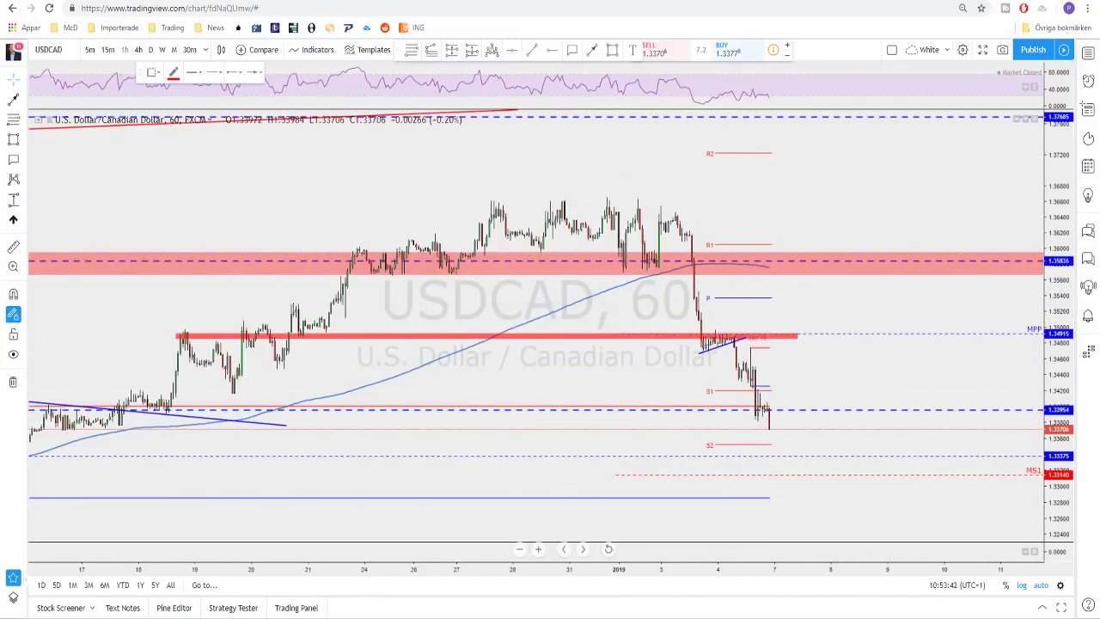
click(142, 51)
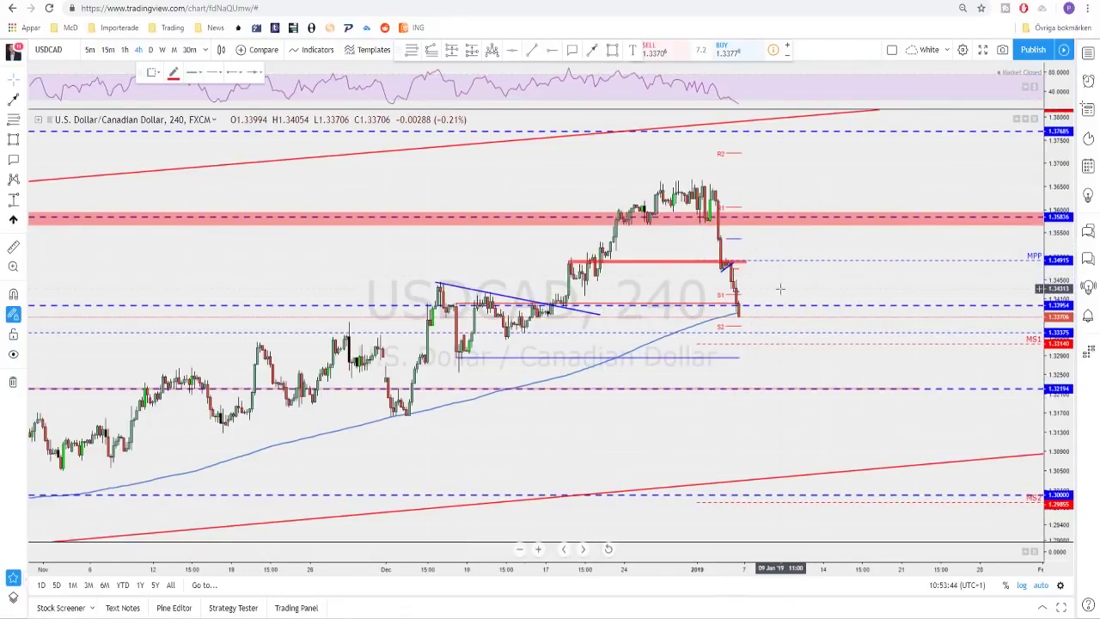
drag(794, 279, 708, 273)
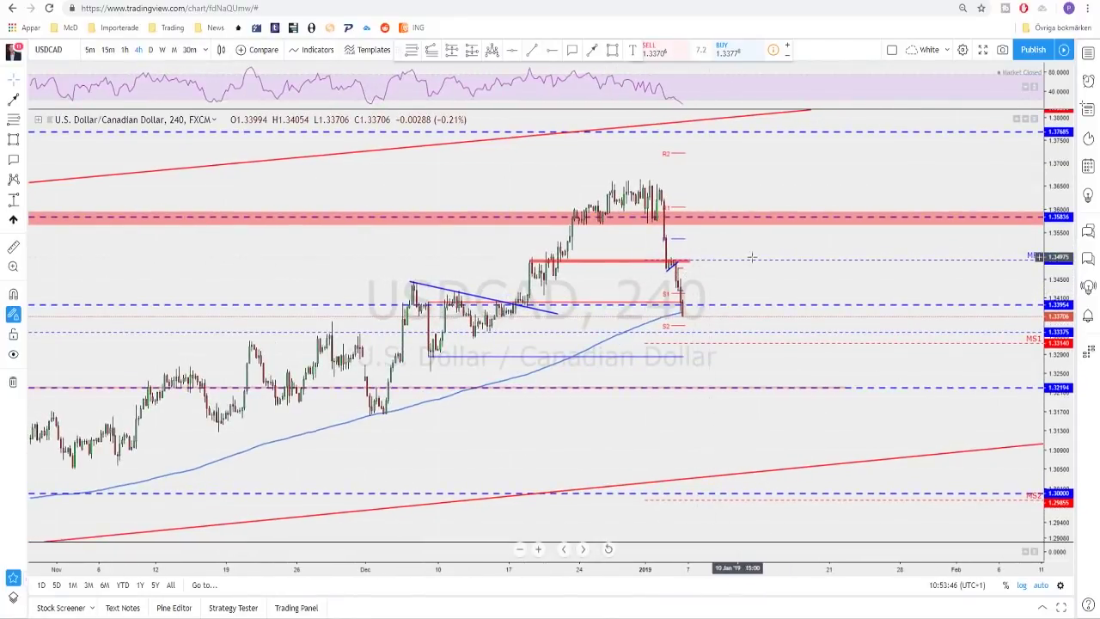
scroll(752, 257, down, 1)
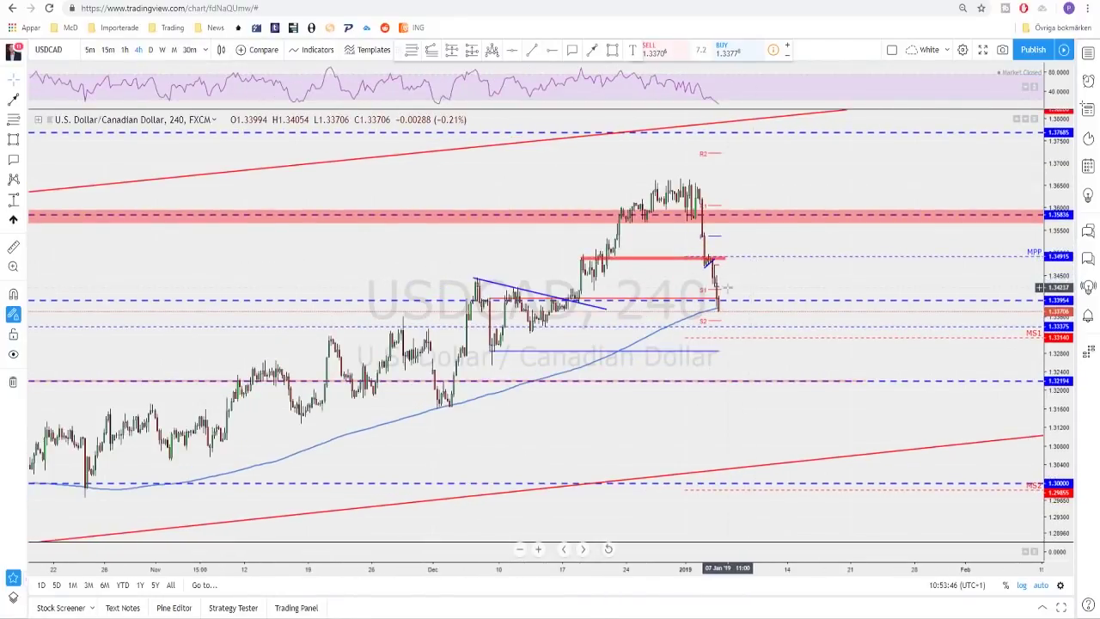
click(594, 52)
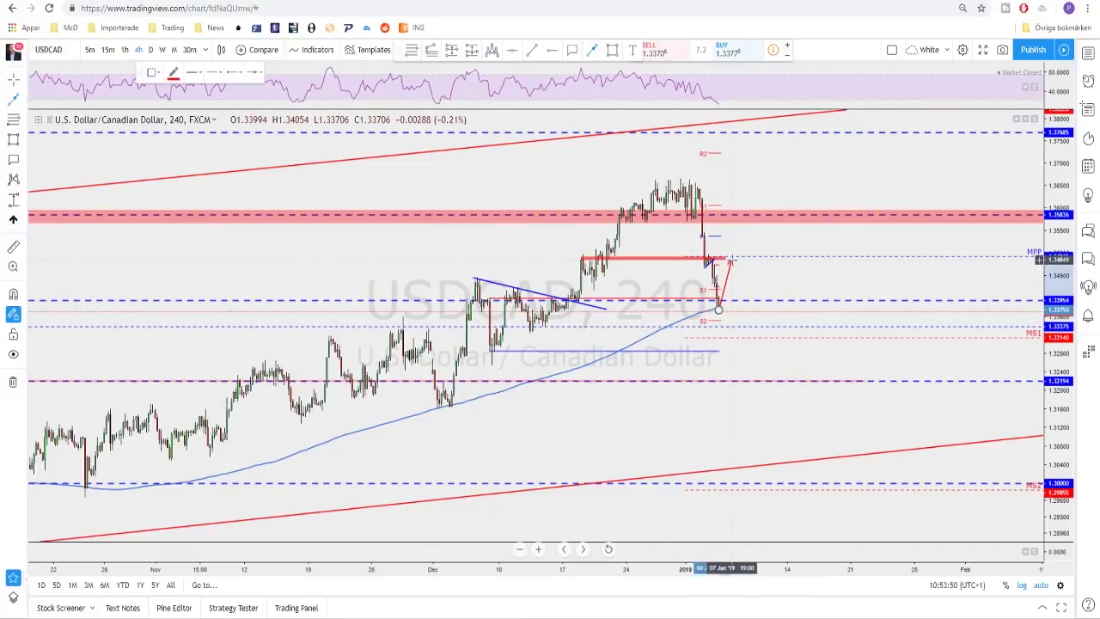
mouse_move(797, 259)
mouse_down()
mouse_move(1027, 253)
mouse_move(593, 258)
mouse_move(686, 261)
mouse_up()
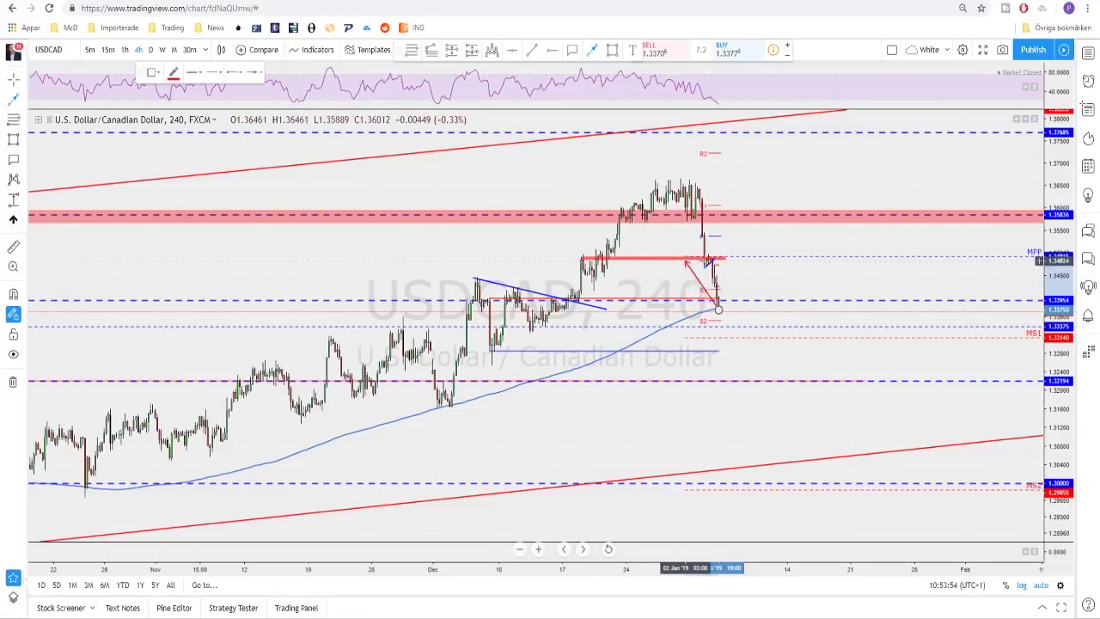
click(741, 256)
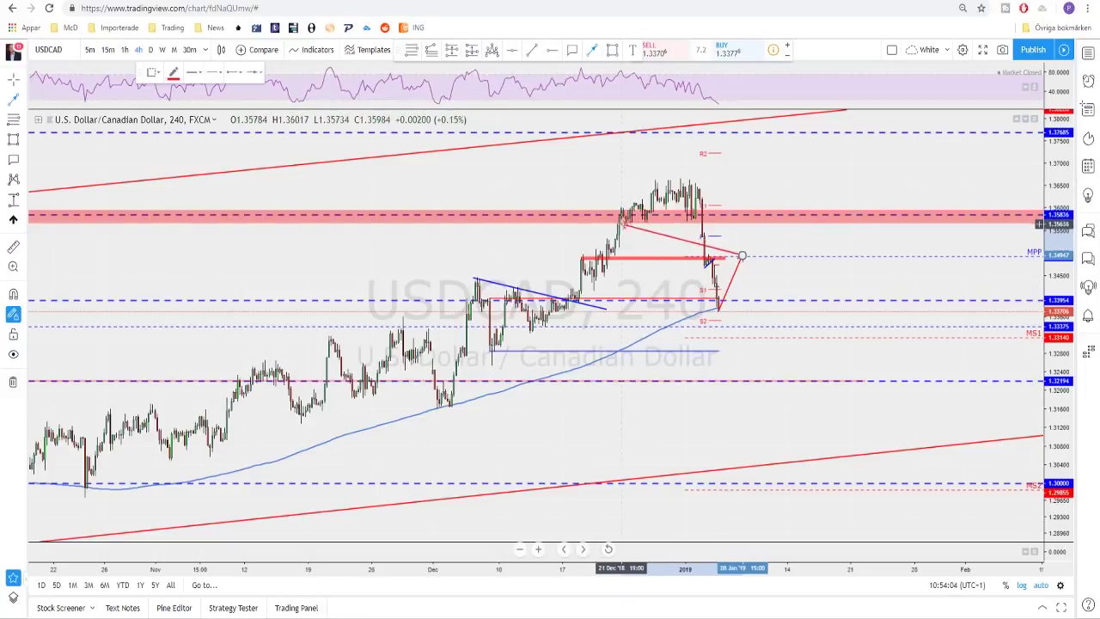
click(756, 222)
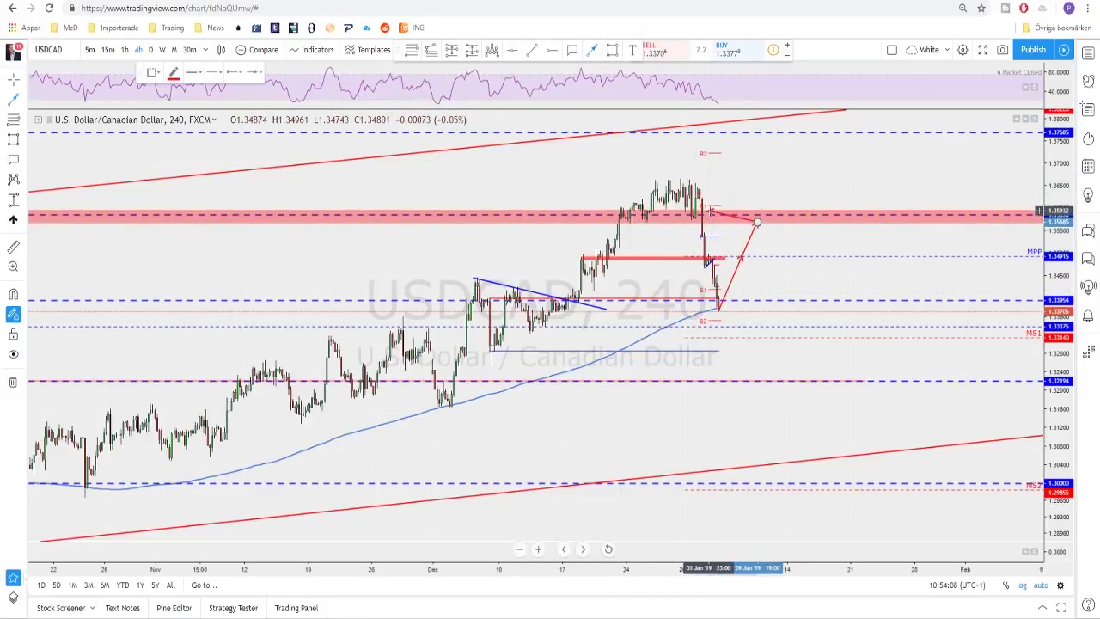
click(756, 222)
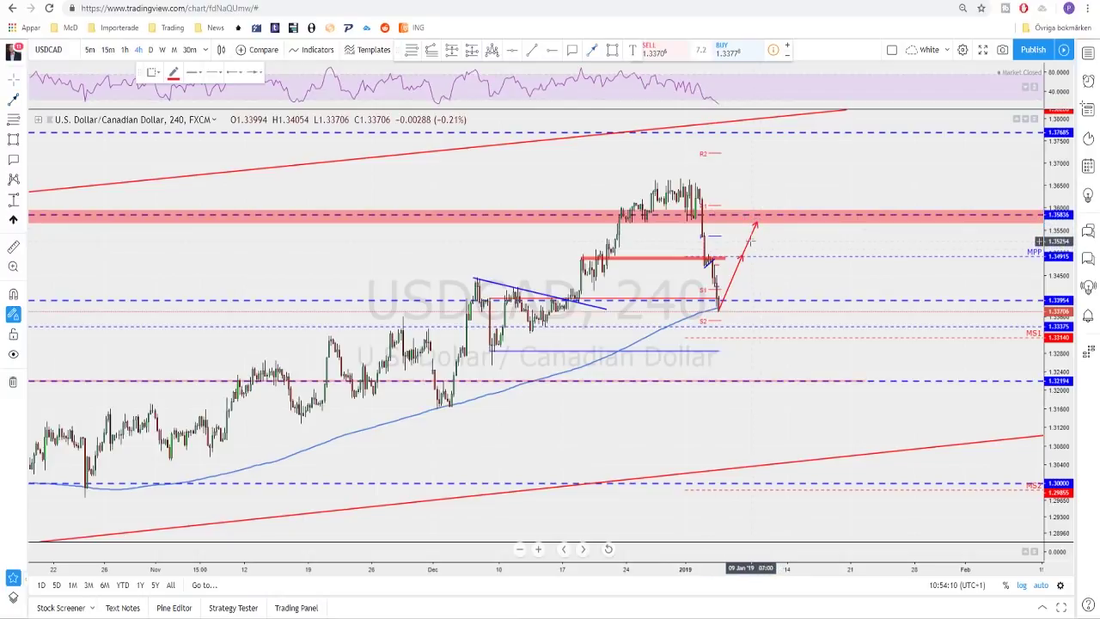
drag(756, 222, 741, 257)
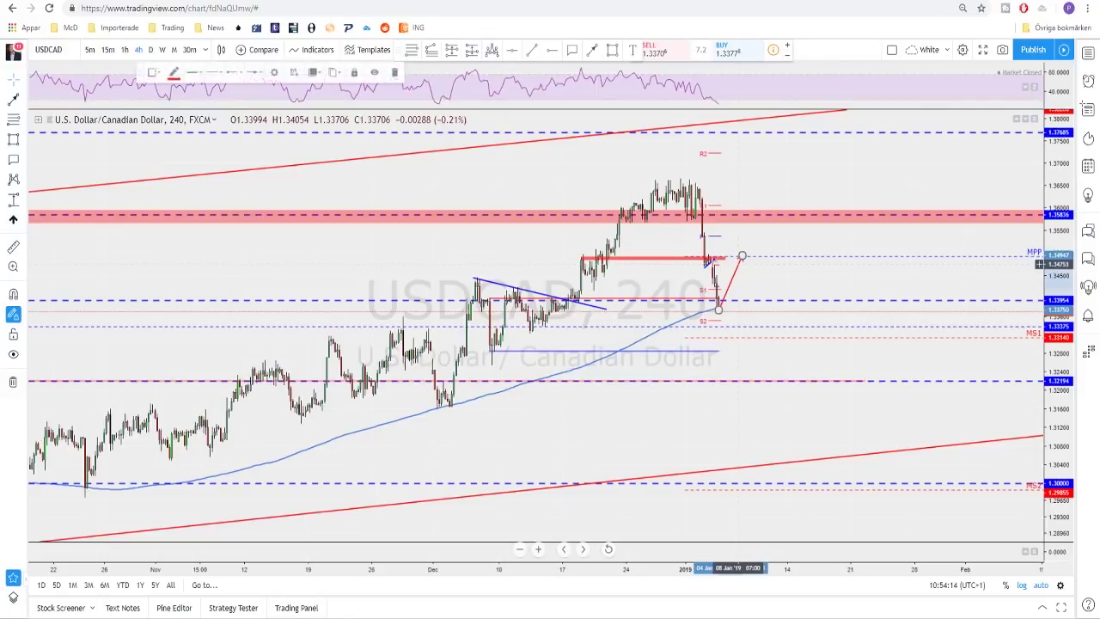
key(Delete)
scroll(782, 275, down, 2)
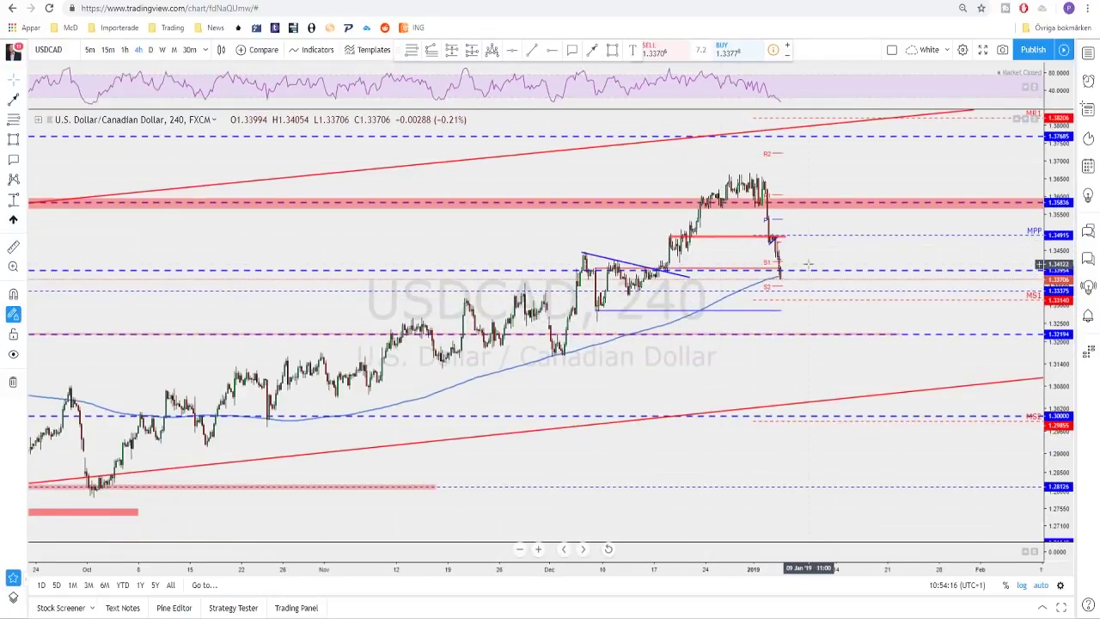
scroll(792, 275, up, 1)
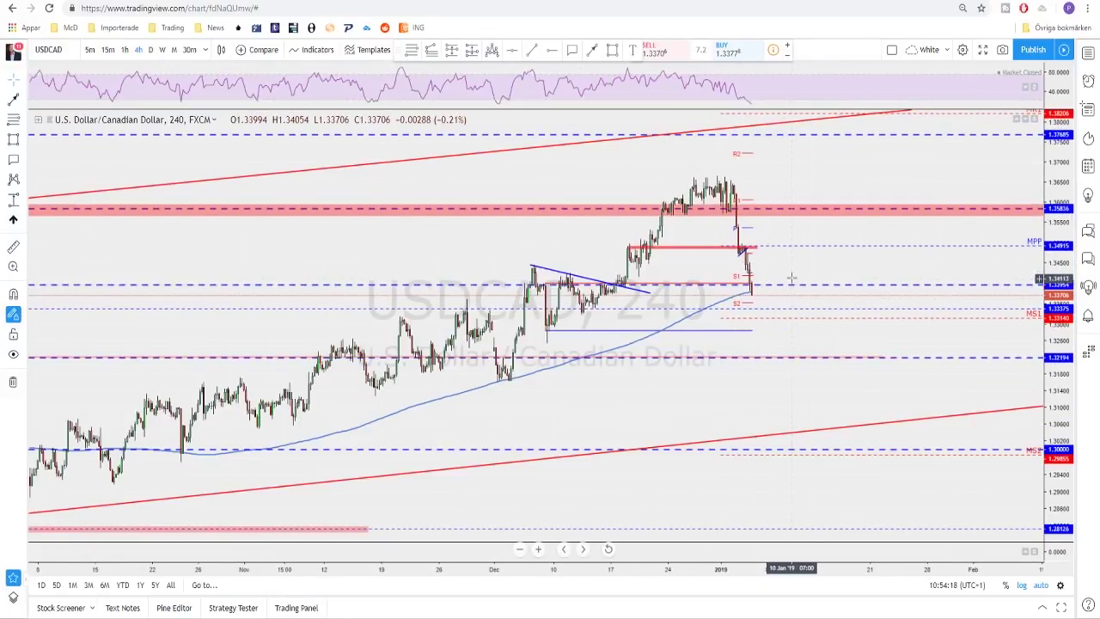
scroll(776, 268, up, 2)
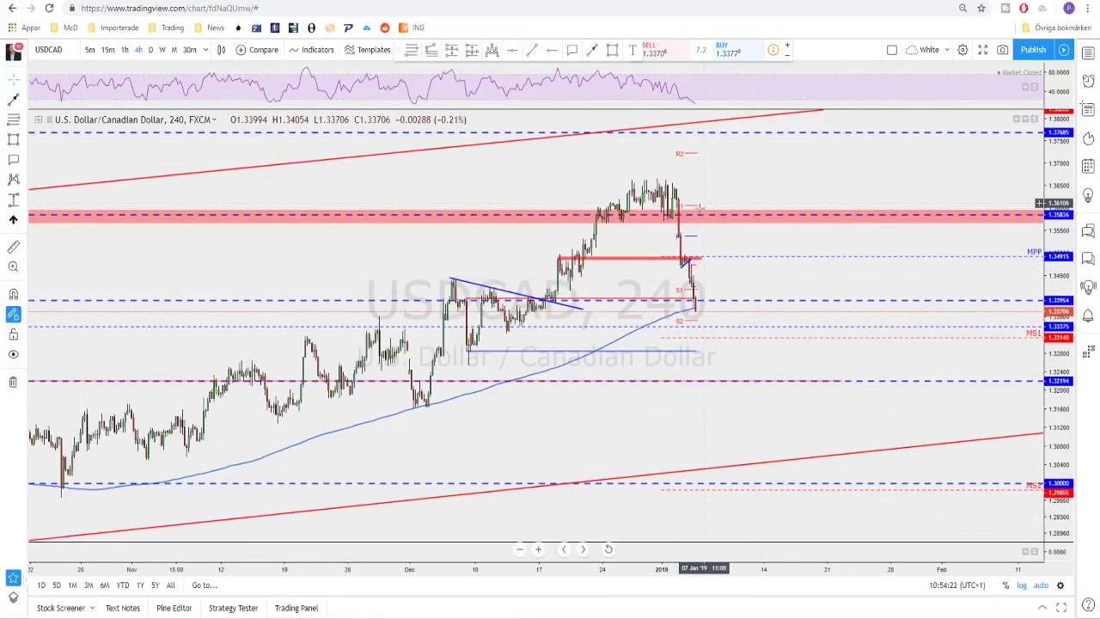
scroll(711, 220, down, 1)
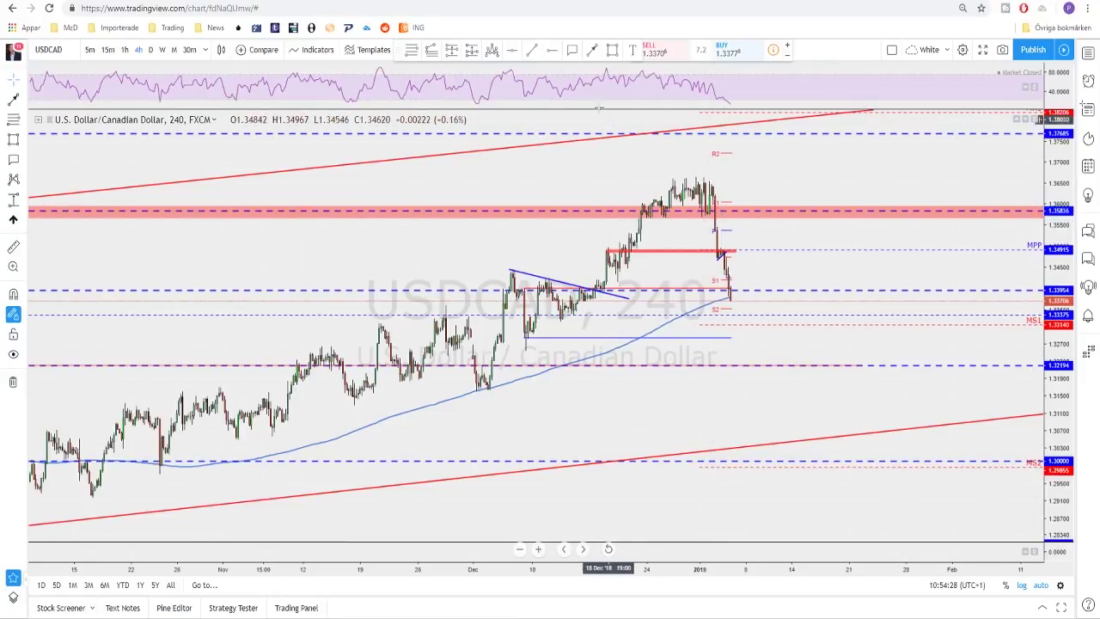
click(451, 55)
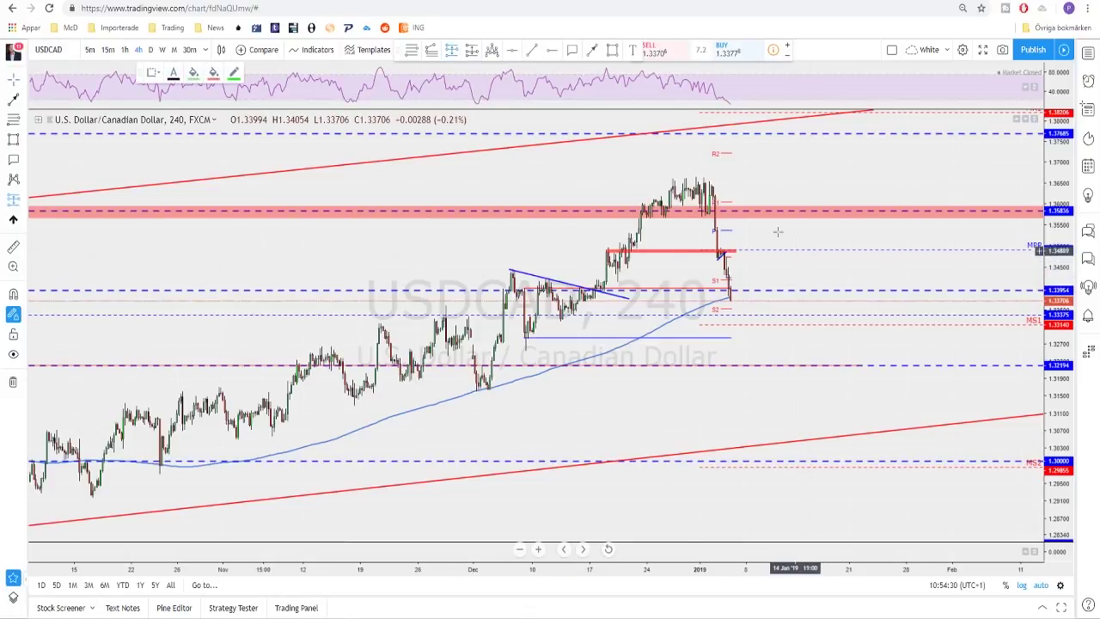
Step: Place a Short Position box at the 1.3583 zone, adjust its stop and target, then delete it
click(742, 212)
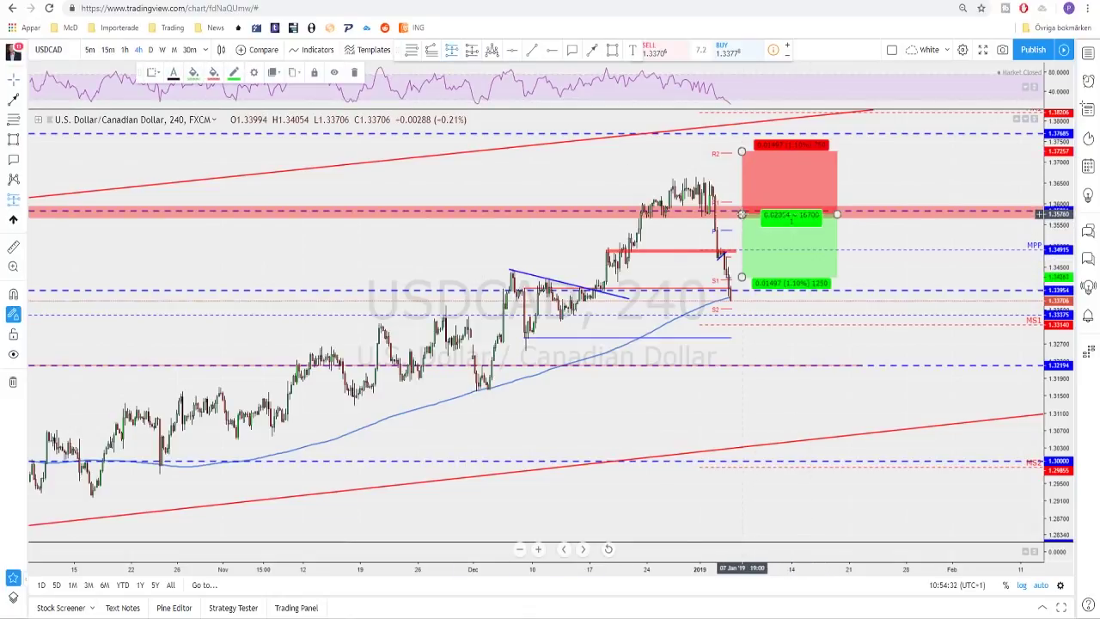
drag(742, 148, 741, 168)
drag(742, 276, 744, 371)
scroll(525, 344, down, 2)
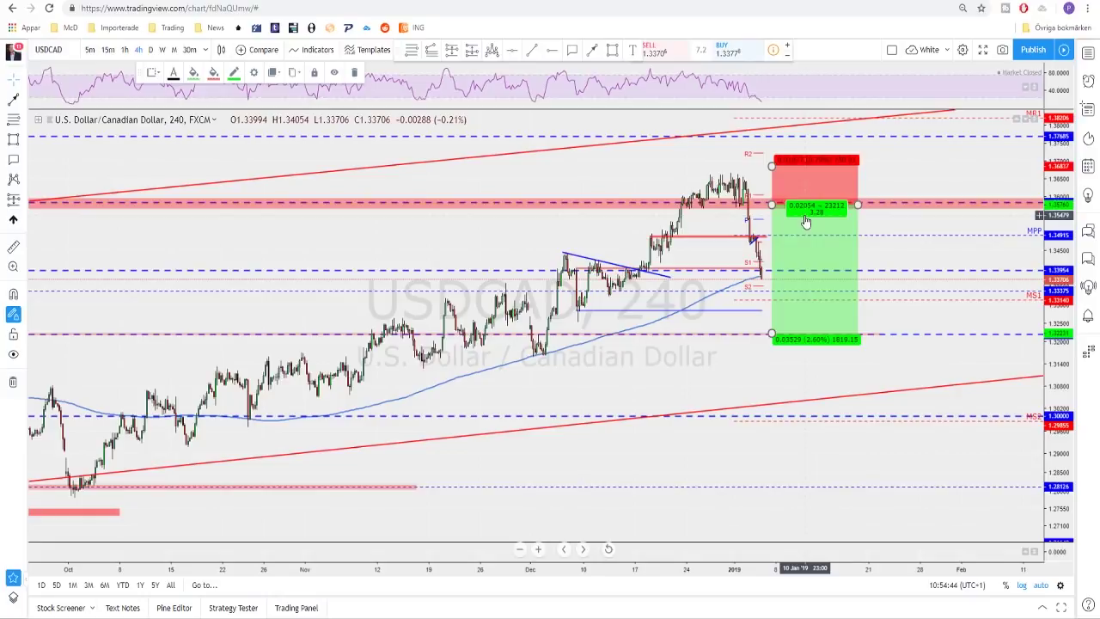
key(Delete)
scroll(773, 257, up, 4)
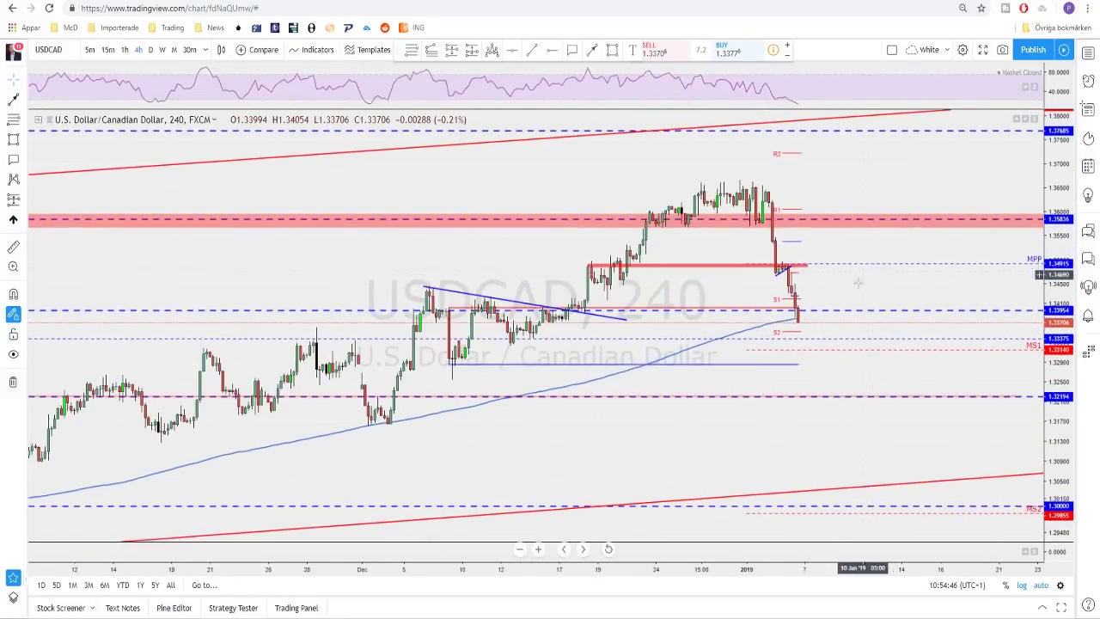
Step: Extend the red zone near 1.3490 further right and switch the symbol to NZDUSD
drag(808, 268, 879, 266)
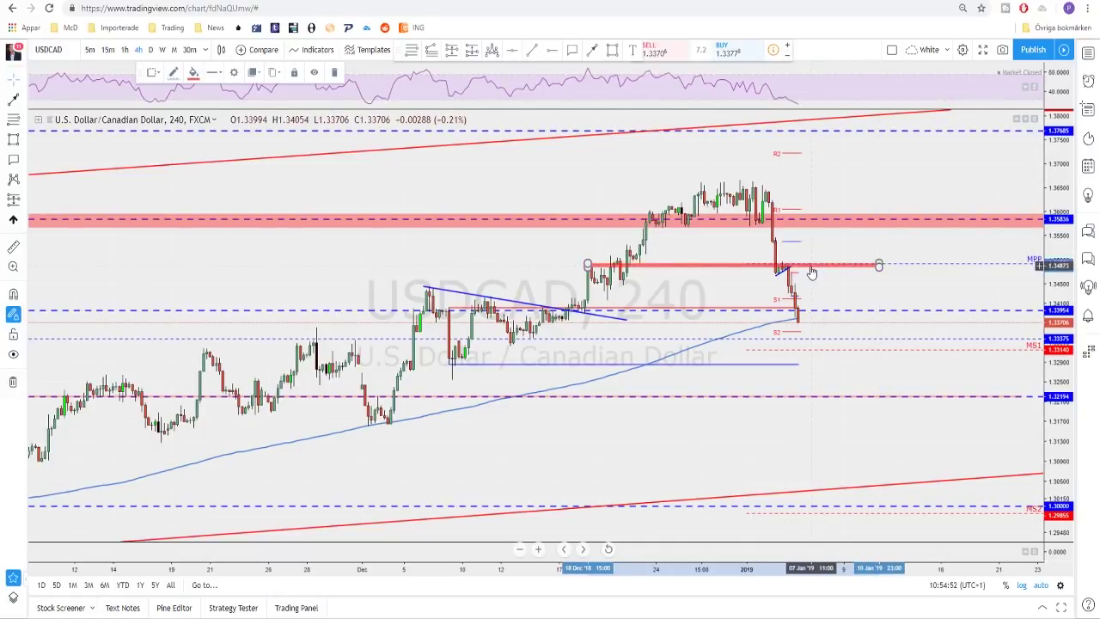
scroll(811, 272, down, 3)
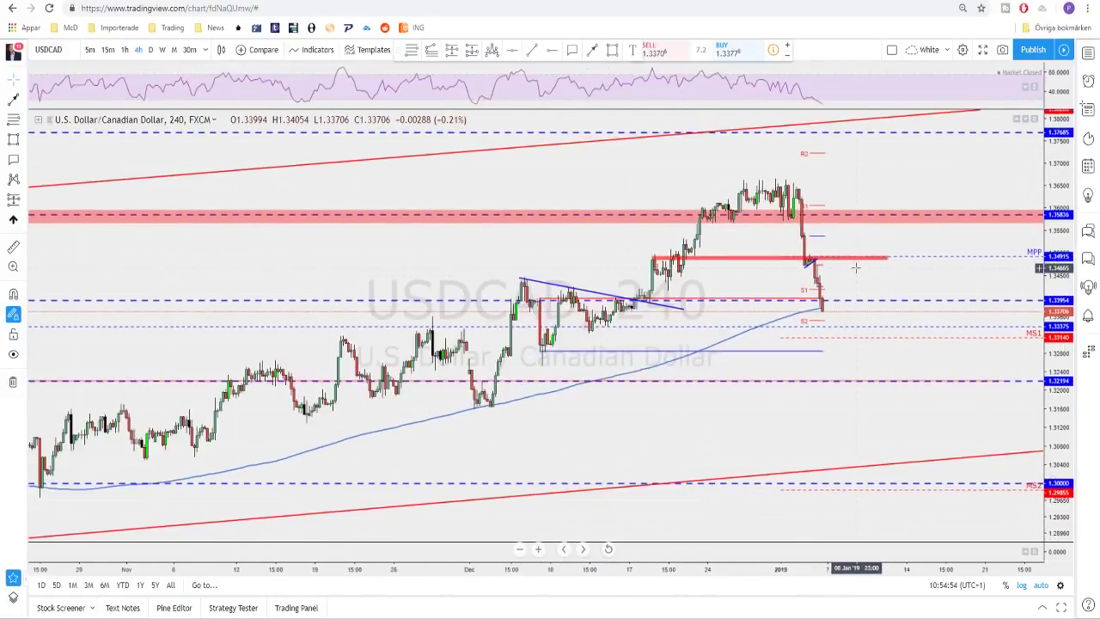
key(space)
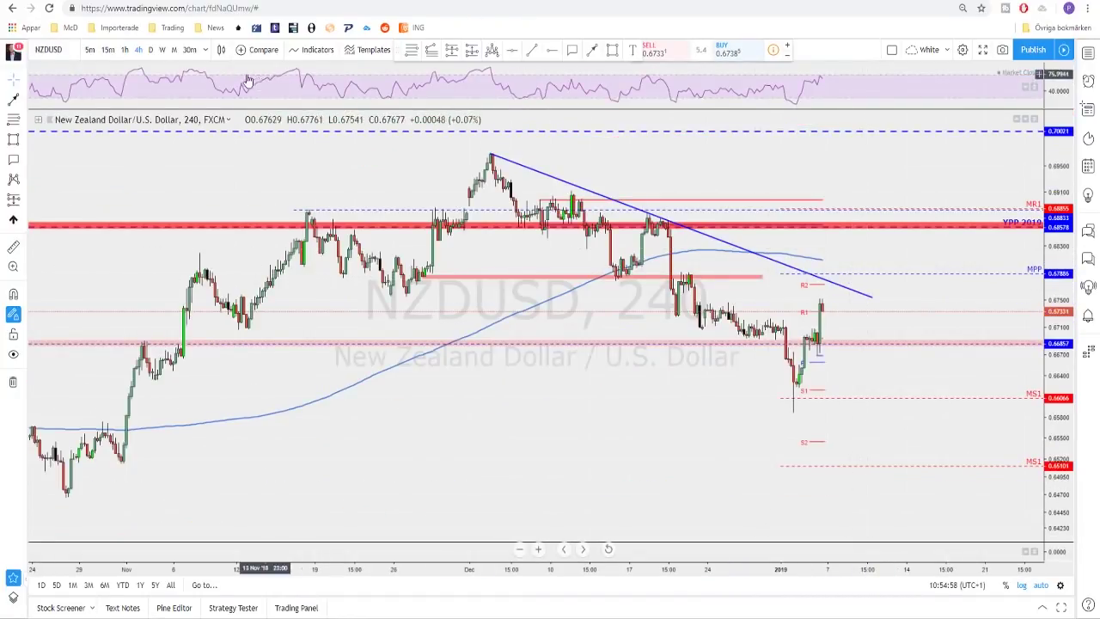
Step: Switch NZDUSD to daily (1D) candles and zoom in on the price action from March 2018 onward
click(151, 50)
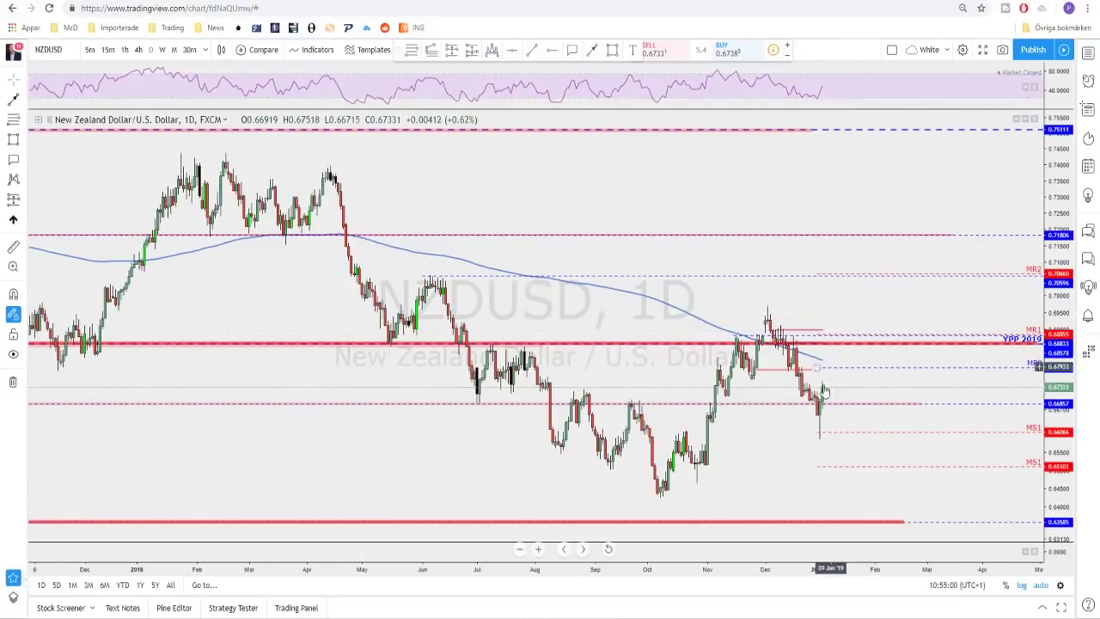
scroll(823, 421, down, 3)
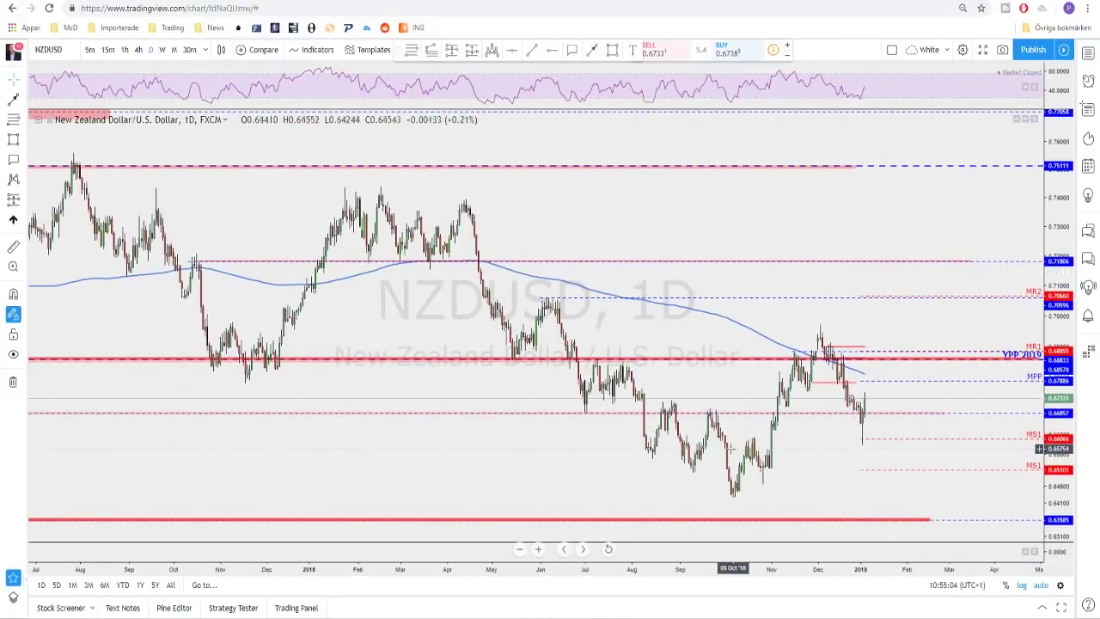
scroll(773, 426, up, 3)
scroll(574, 416, down, 1)
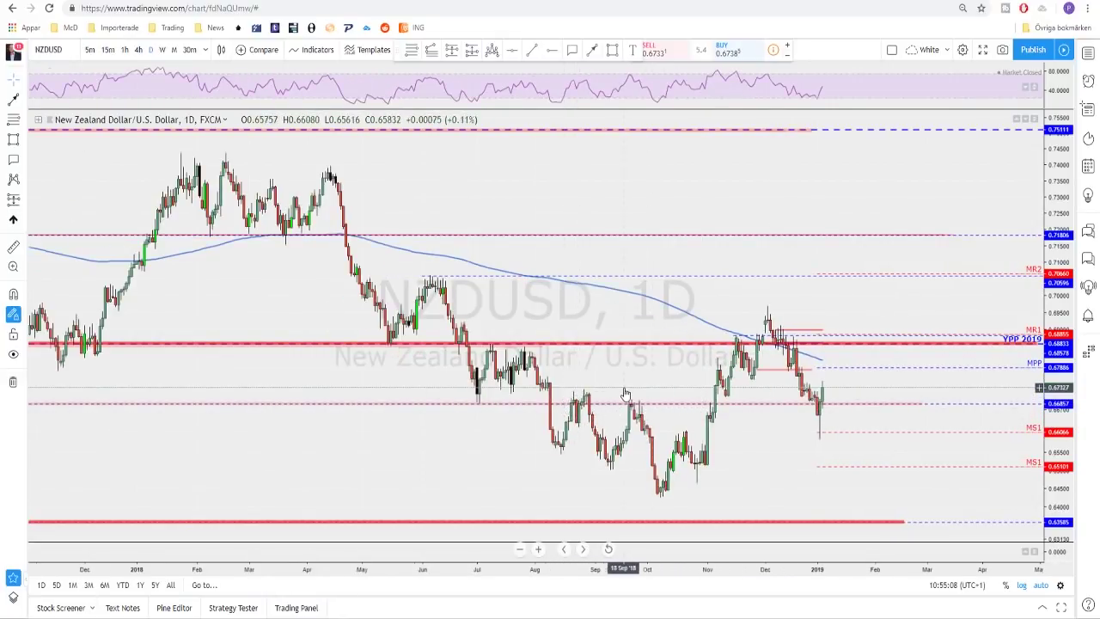
scroll(563, 406, up, 1)
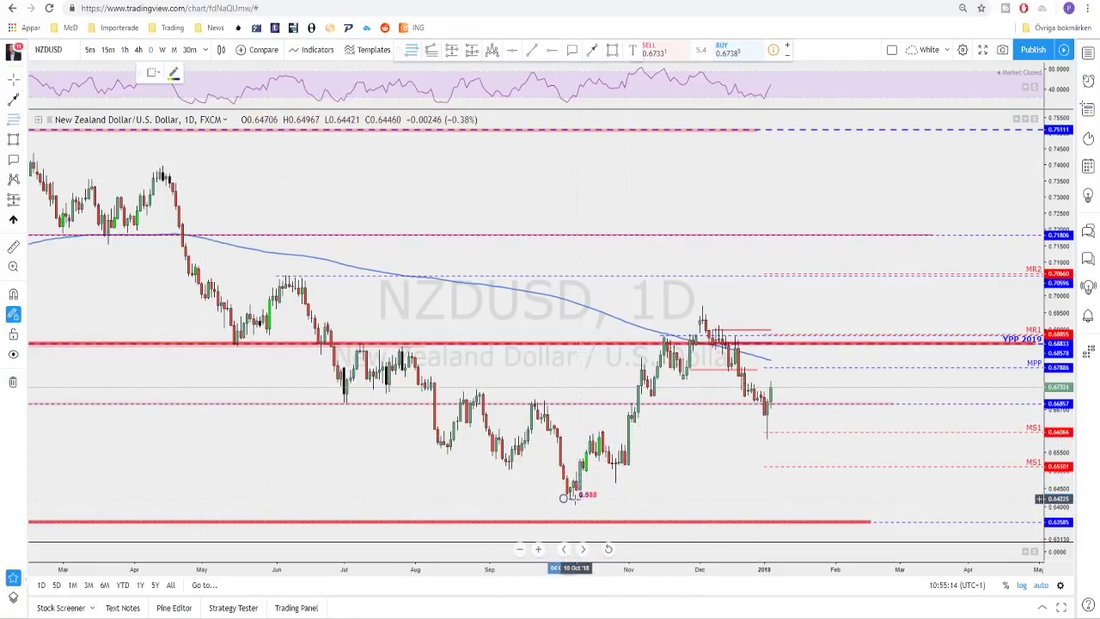
Step: Draw a Fibonacci retracement from the October low to the December high; add and delete a test 0.618 zone
mouse_move(564, 498)
mouse_down()
mouse_move(817, 356)
mouse_move(817, 304)
mouse_move(806, 305)
mouse_up()
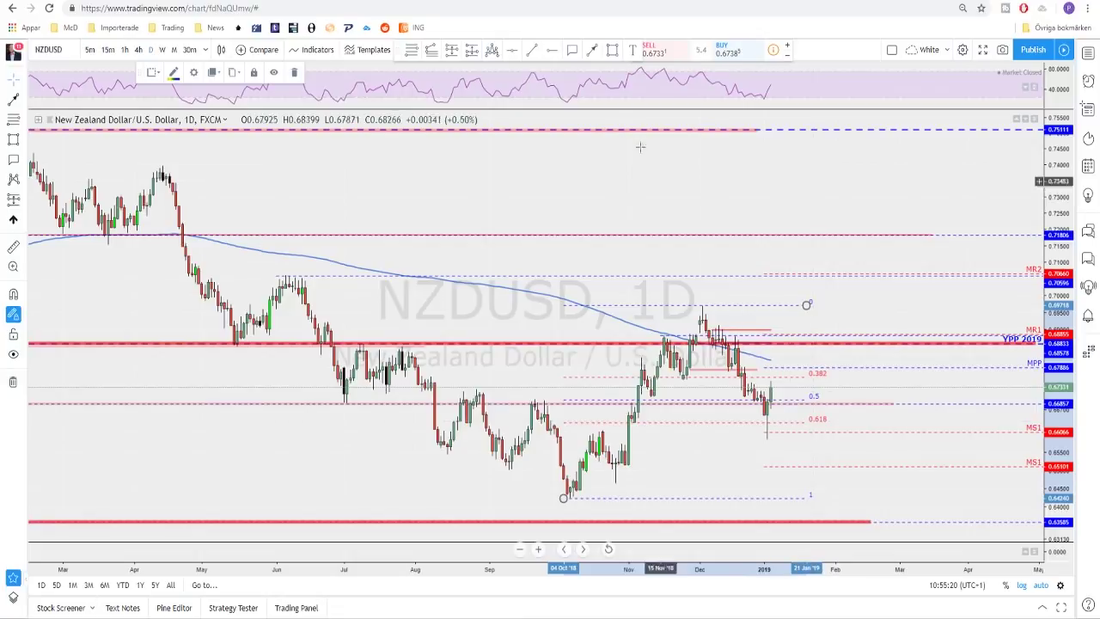
click(612, 49)
drag(563, 422, 916, 432)
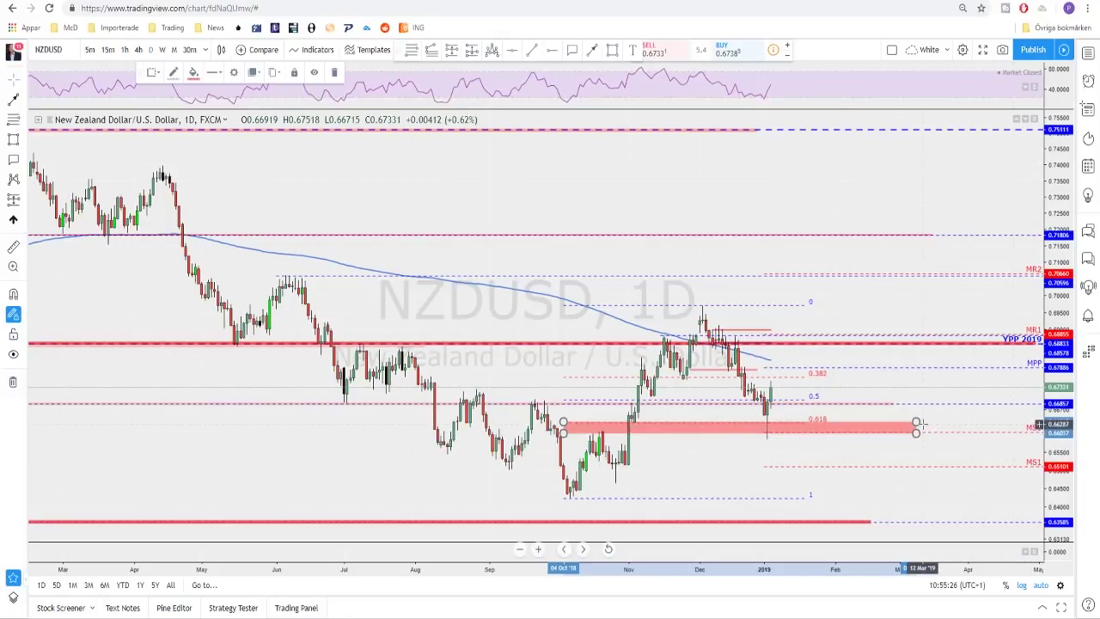
drag(916, 423, 916, 420)
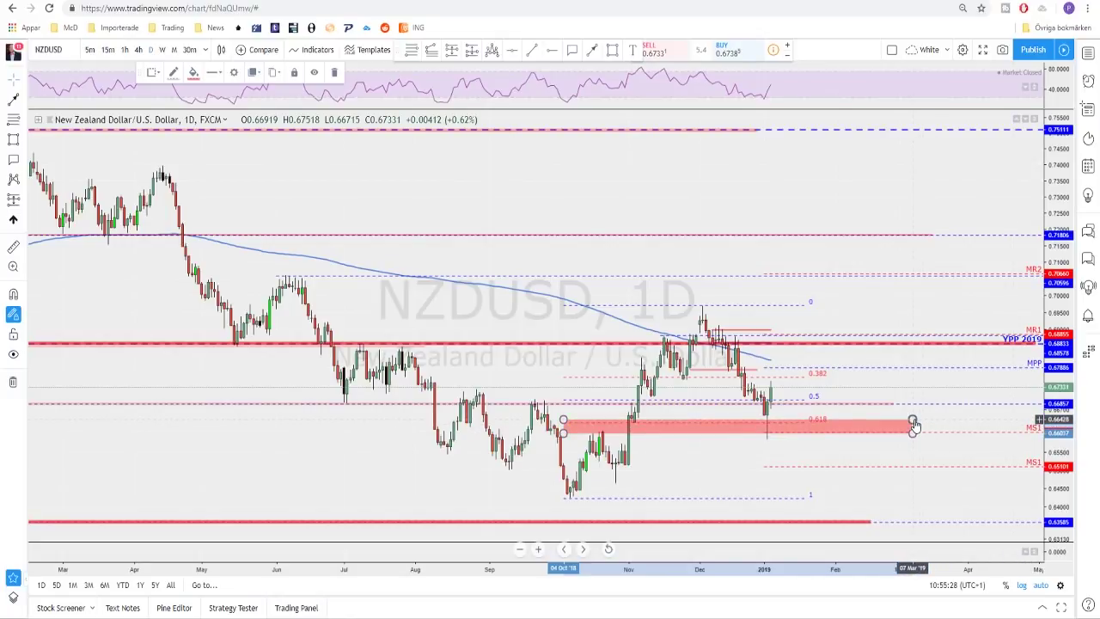
key(Delete)
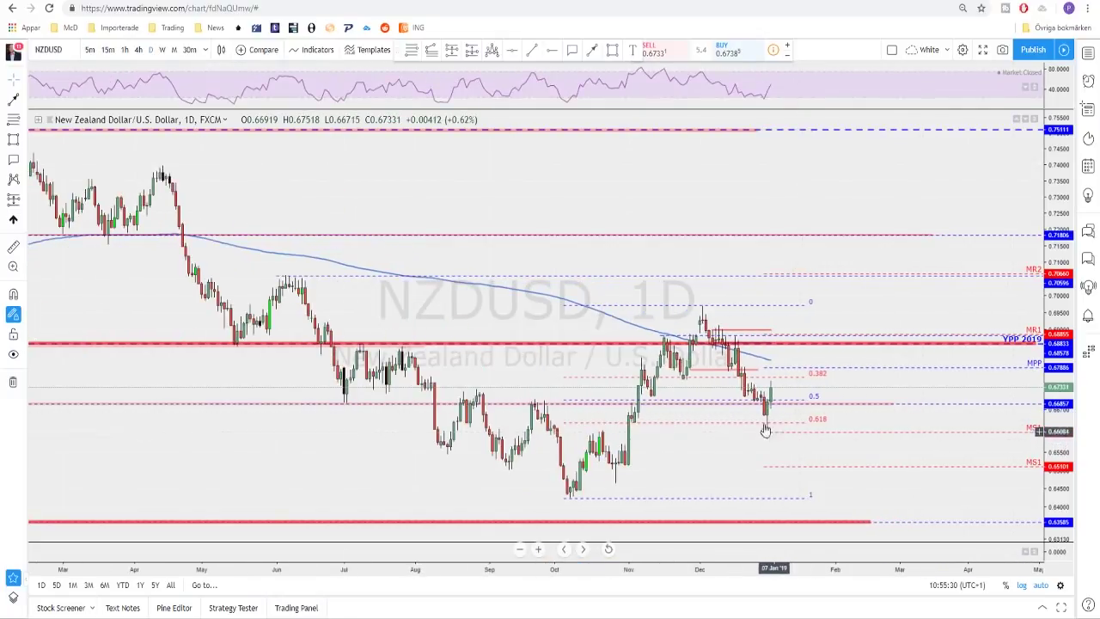
Step: Zoom around the NZDUSD chart and return it to 4-hour (240) candles
scroll(768, 436, up, 1)
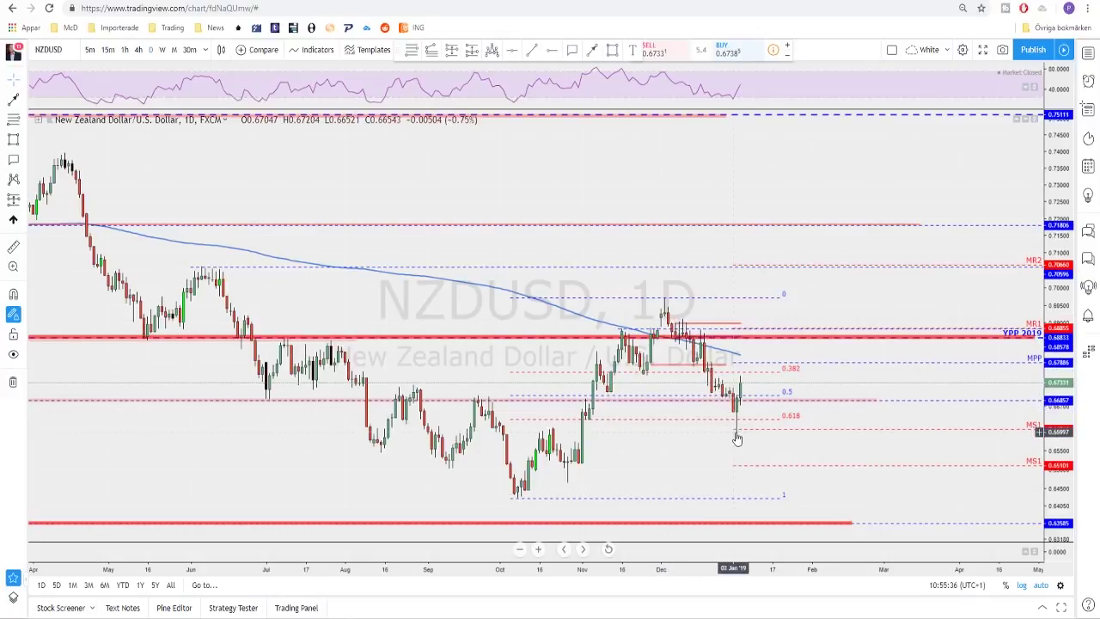
scroll(737, 440, up, 1)
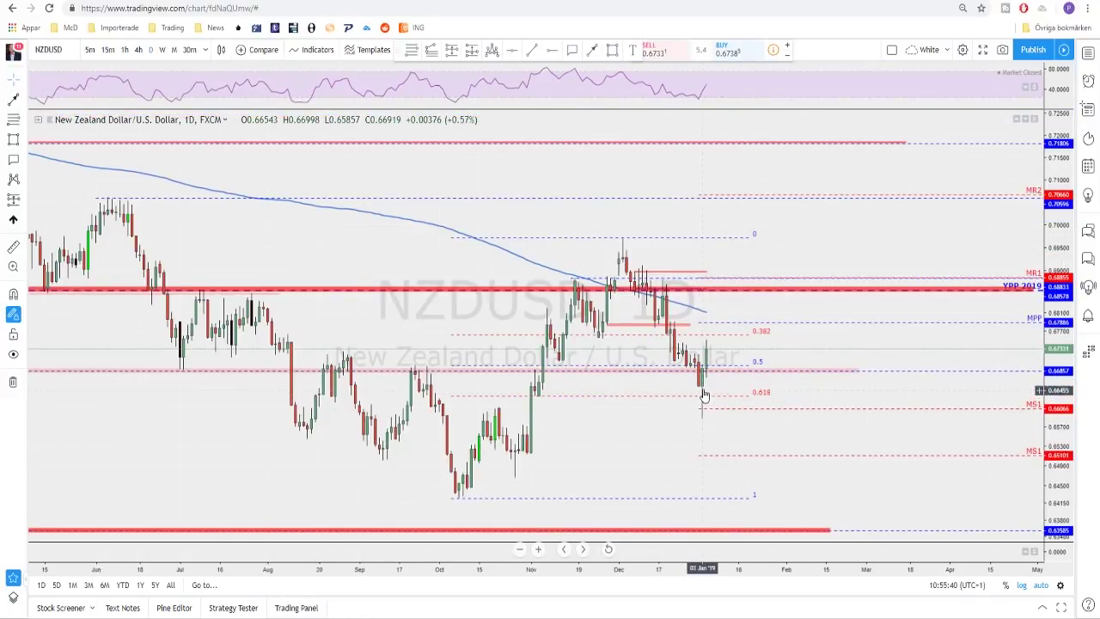
scroll(704, 394, up, 1)
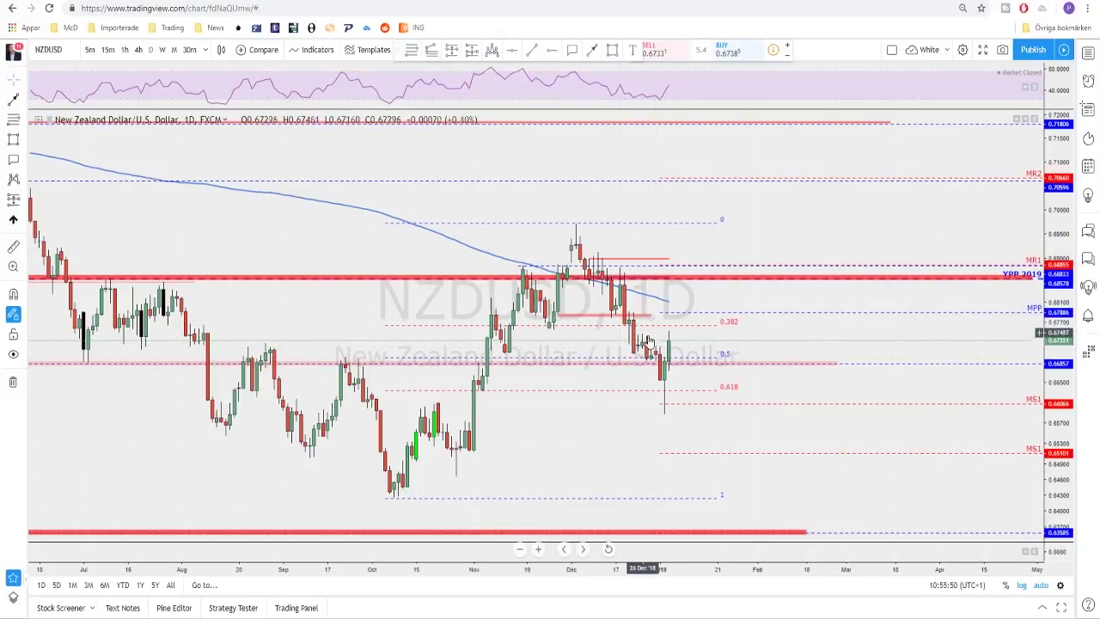
scroll(714, 391, down, 1)
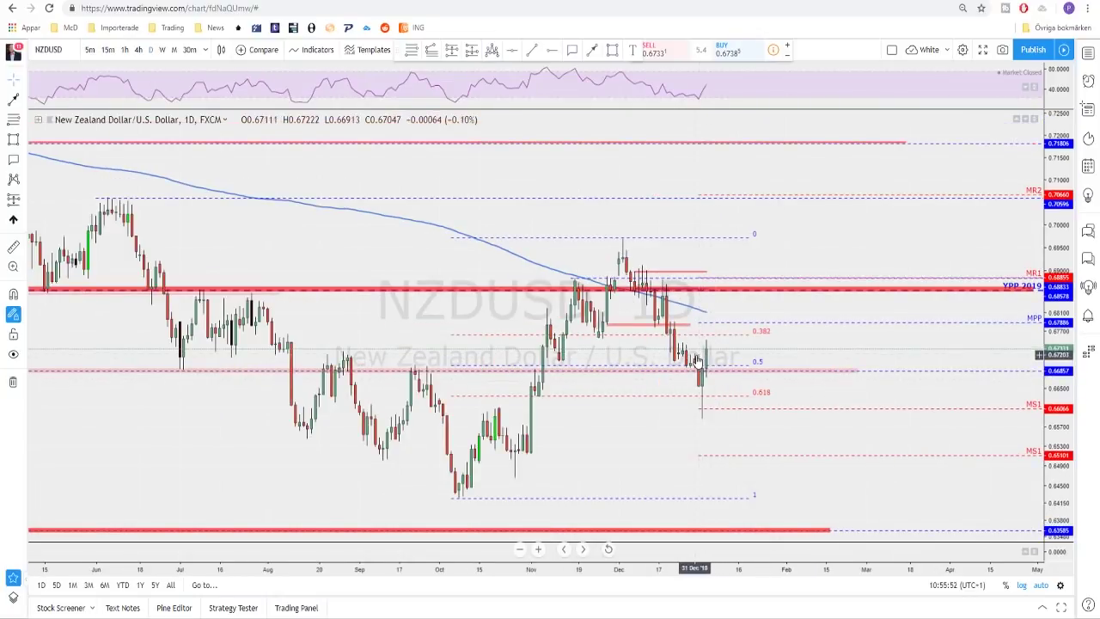
scroll(705, 365, down, 1)
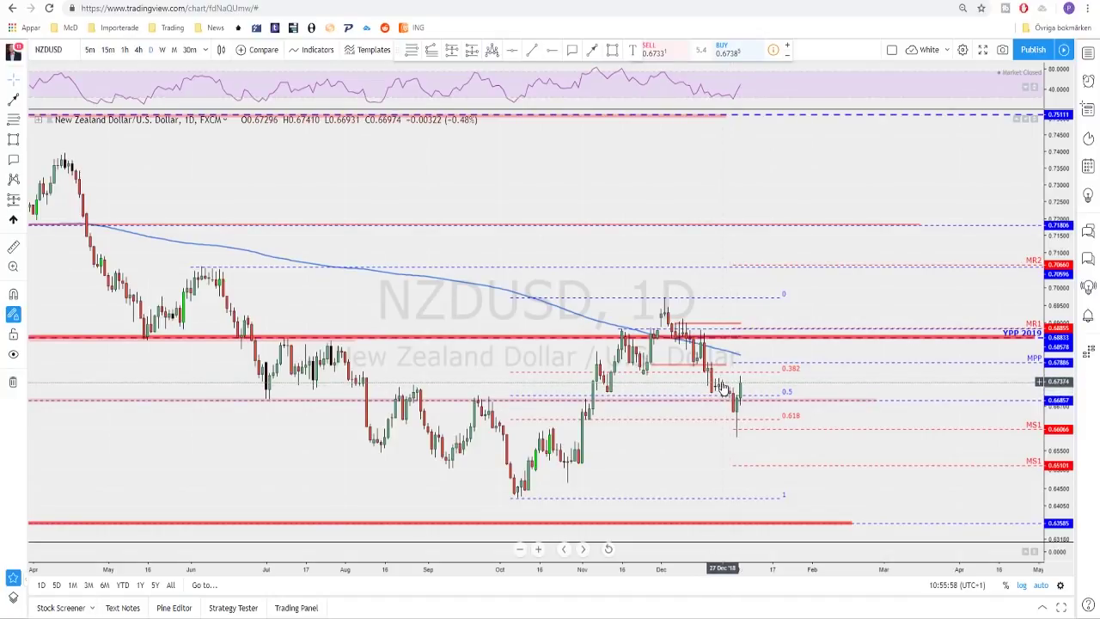
click(138, 50)
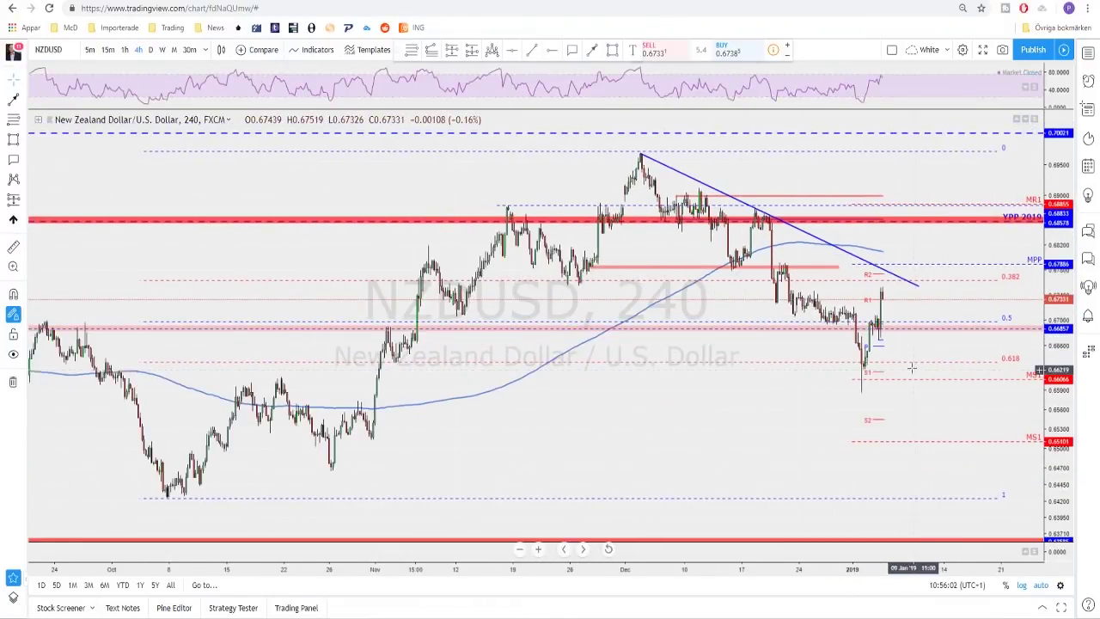
Step: Draw a red projected arrow on the 4-hour chart, dipping toward the 0.5 level, then rallying to the YPP 2019 zone
scroll(911, 368, down, 3)
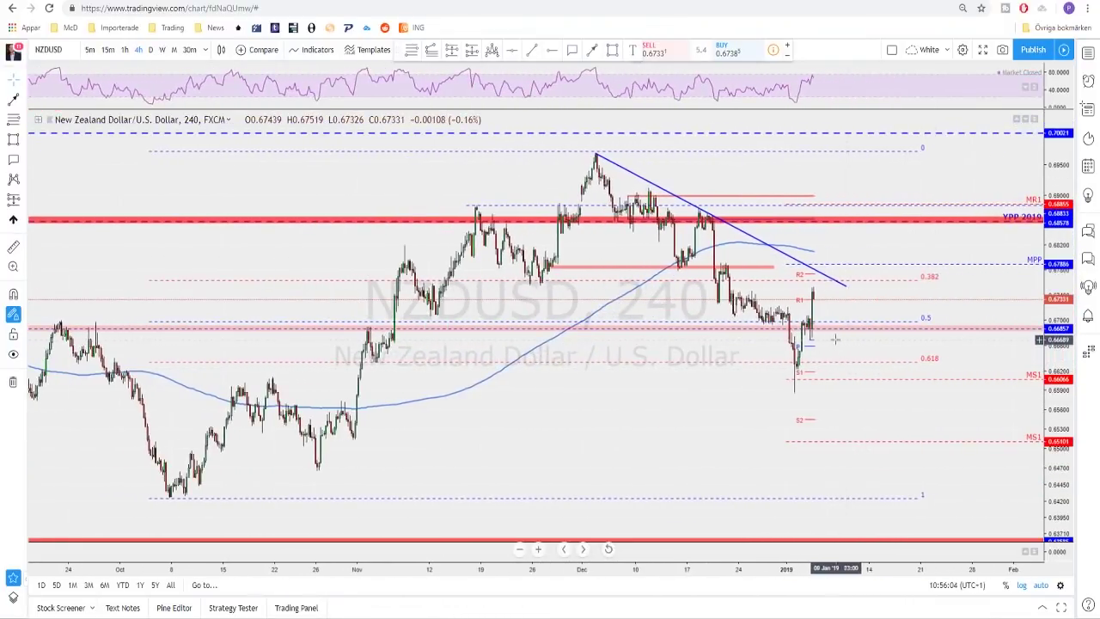
scroll(834, 337, up, 2)
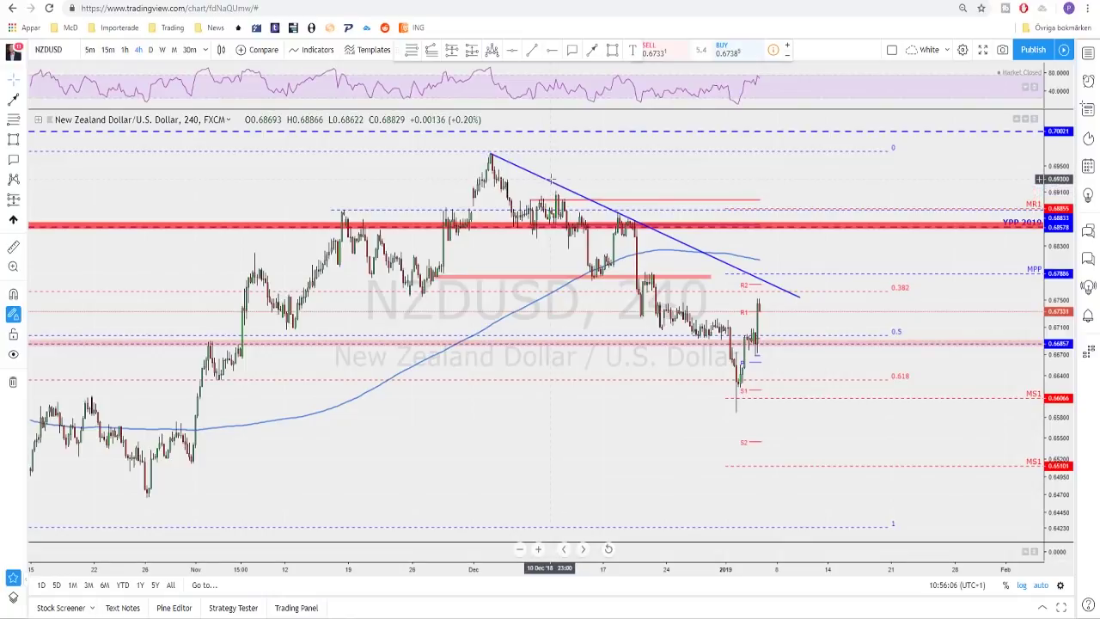
scroll(699, 268, down, 1)
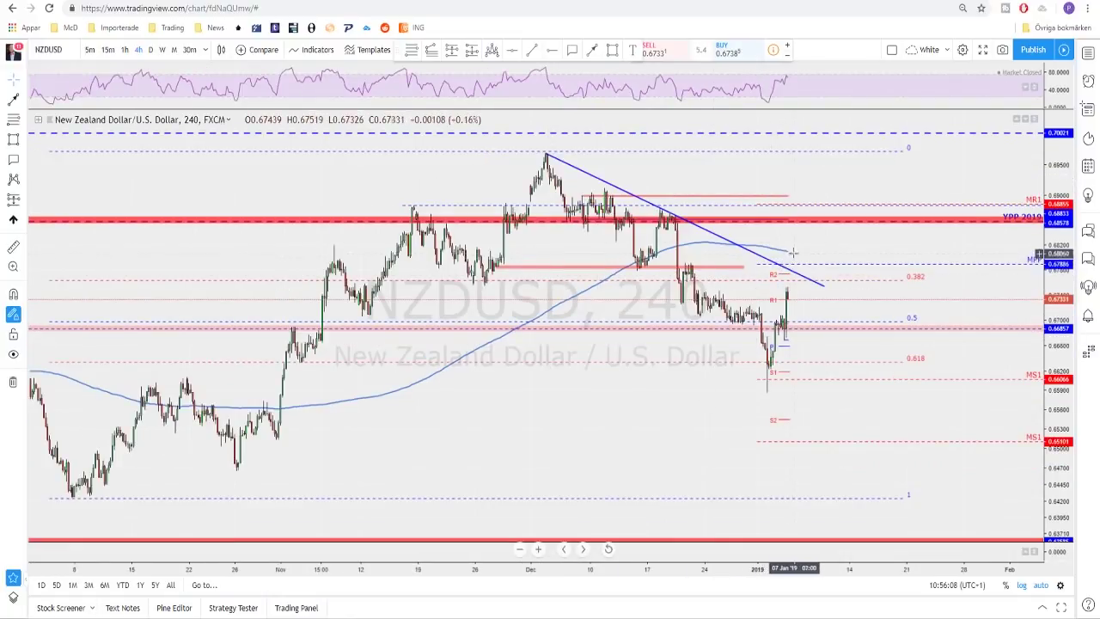
click(592, 49)
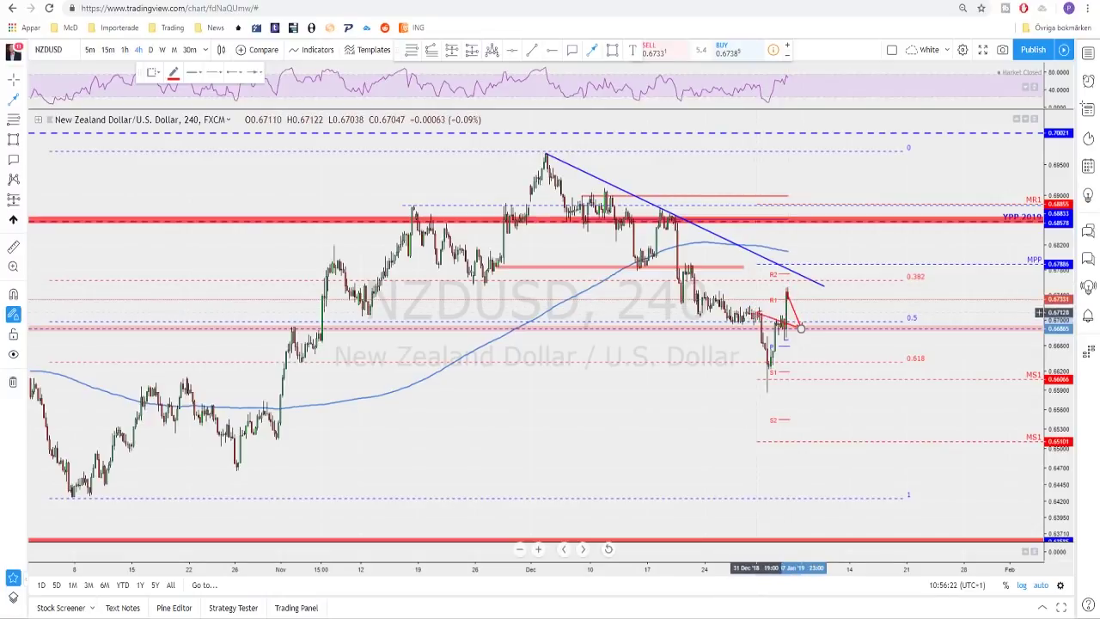
click(800, 327)
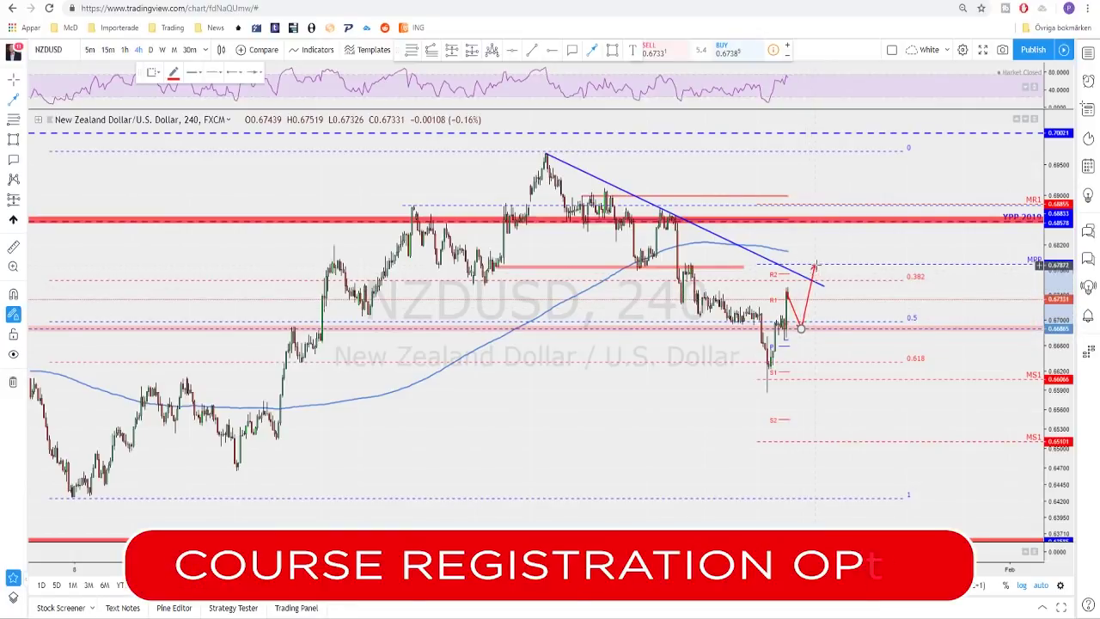
double_click(814, 264)
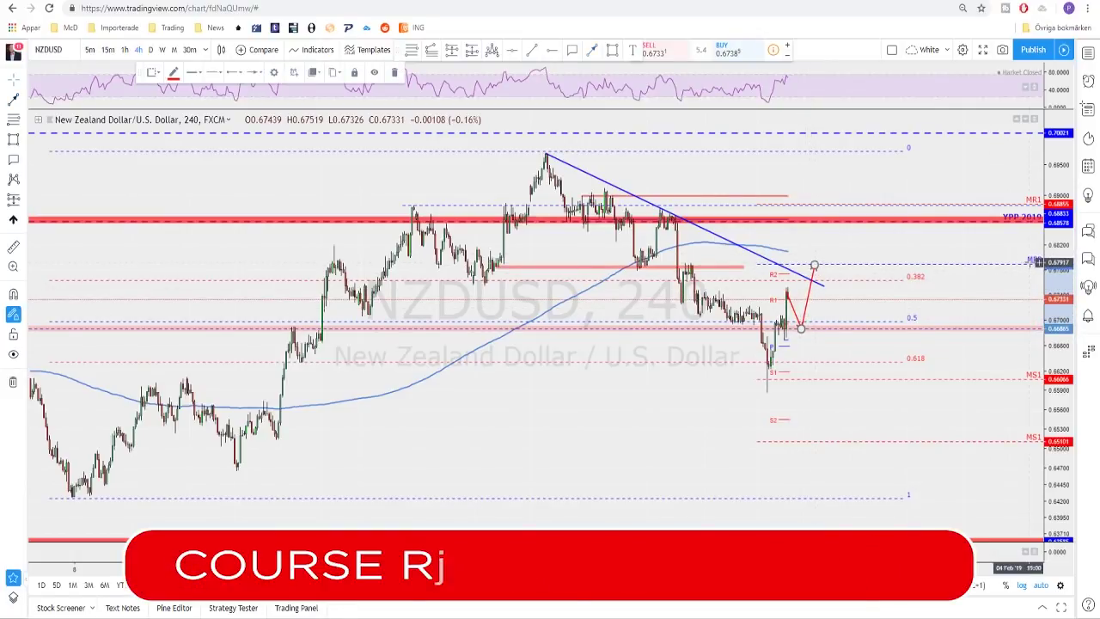
drag(814, 265, 827, 222)
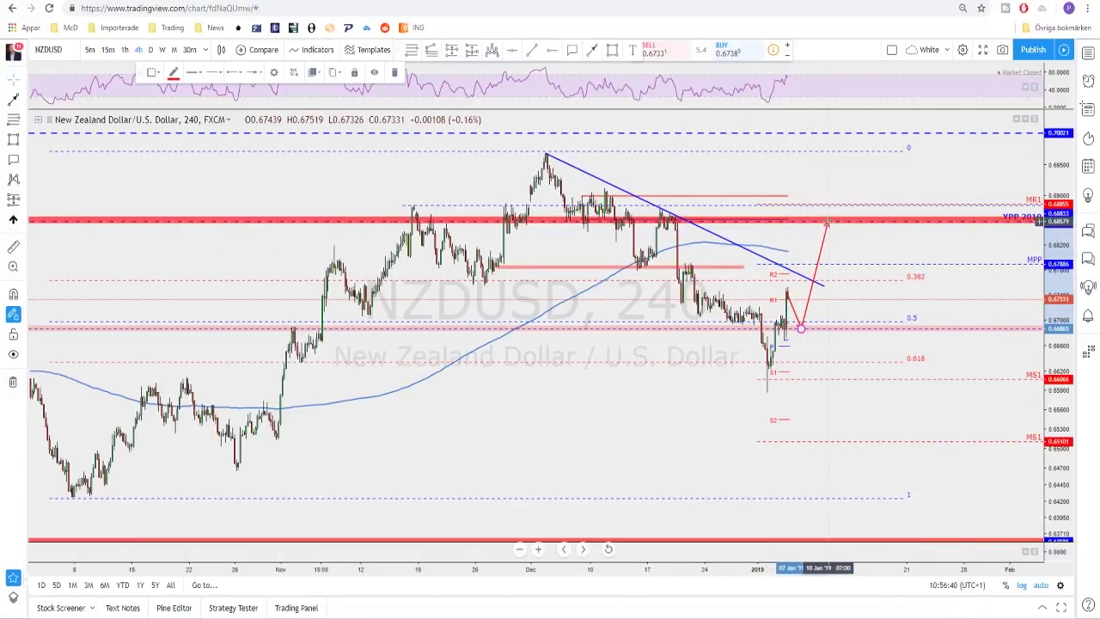
Step: Review the NZDUSD chart and switch it back to daily (1D) candles
scroll(947, 246, down, 2)
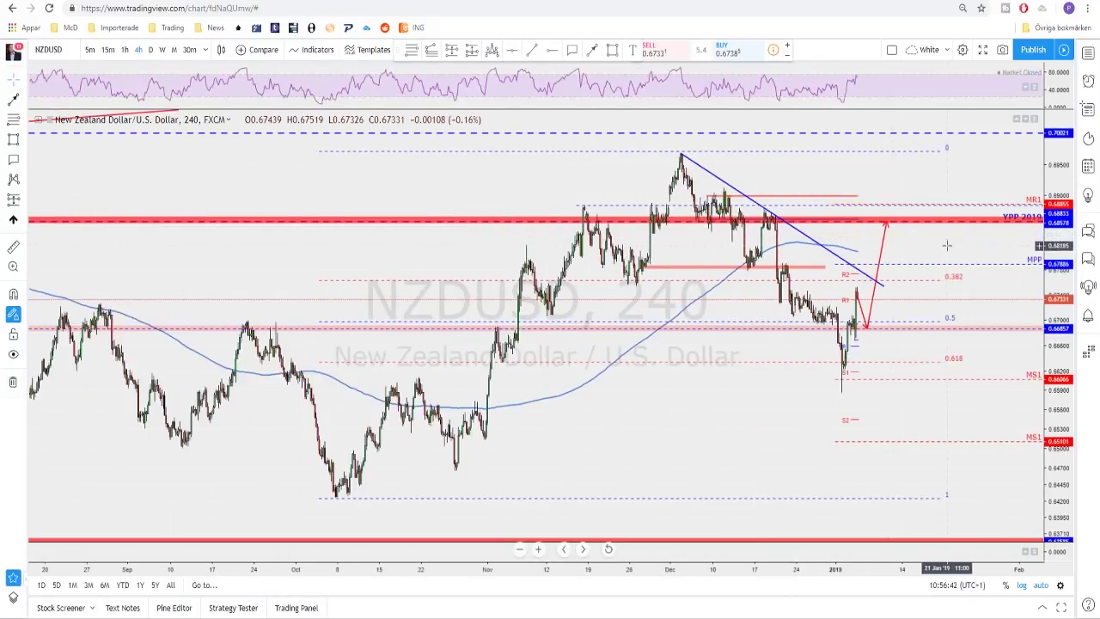
scroll(947, 245, up, 1)
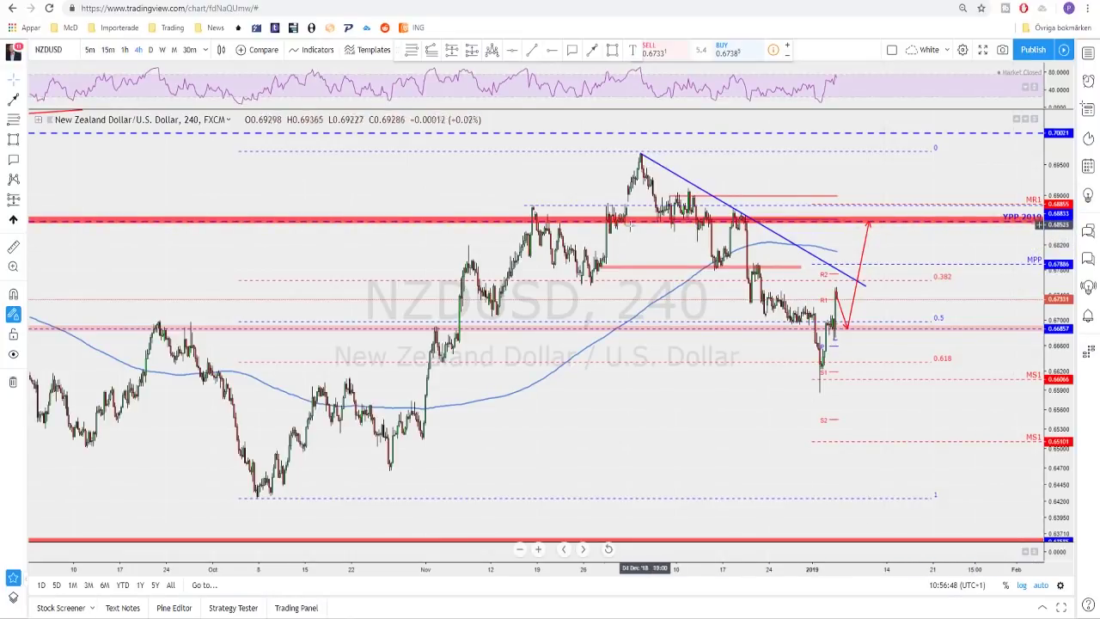
scroll(630, 222, down, 3)
scroll(789, 282, up, 1)
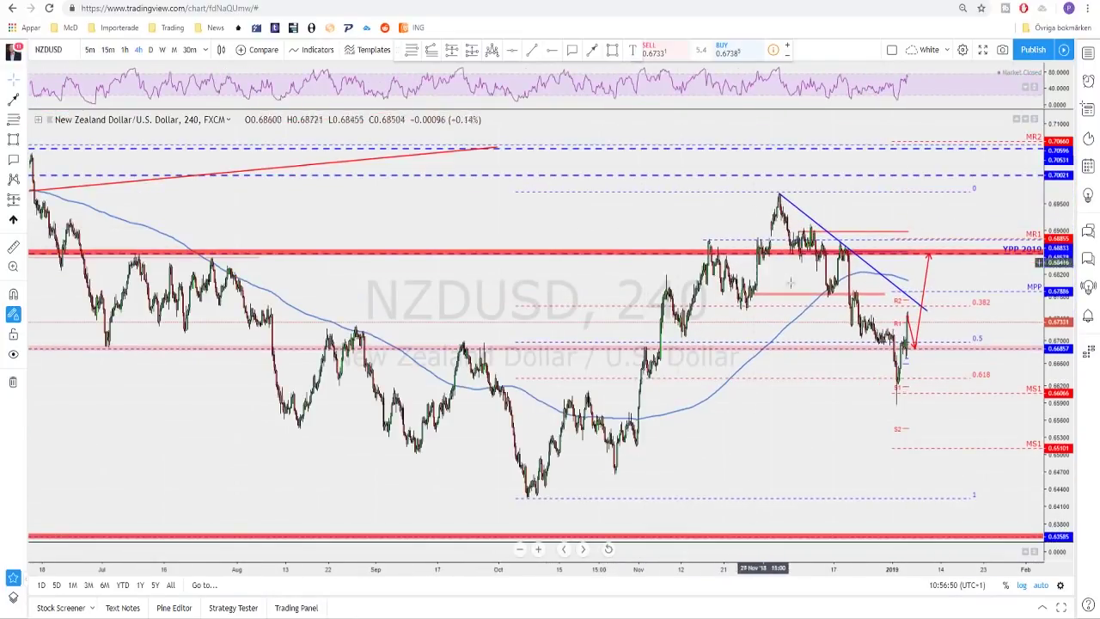
click(151, 50)
scroll(767, 320, down, 3)
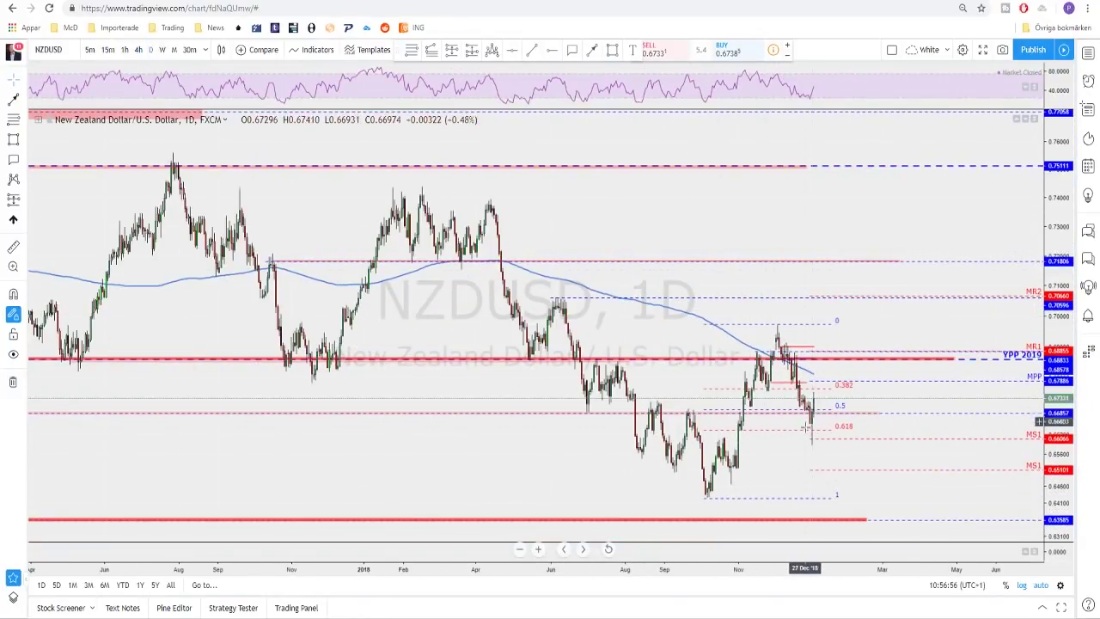
scroll(821, 416, down, 4)
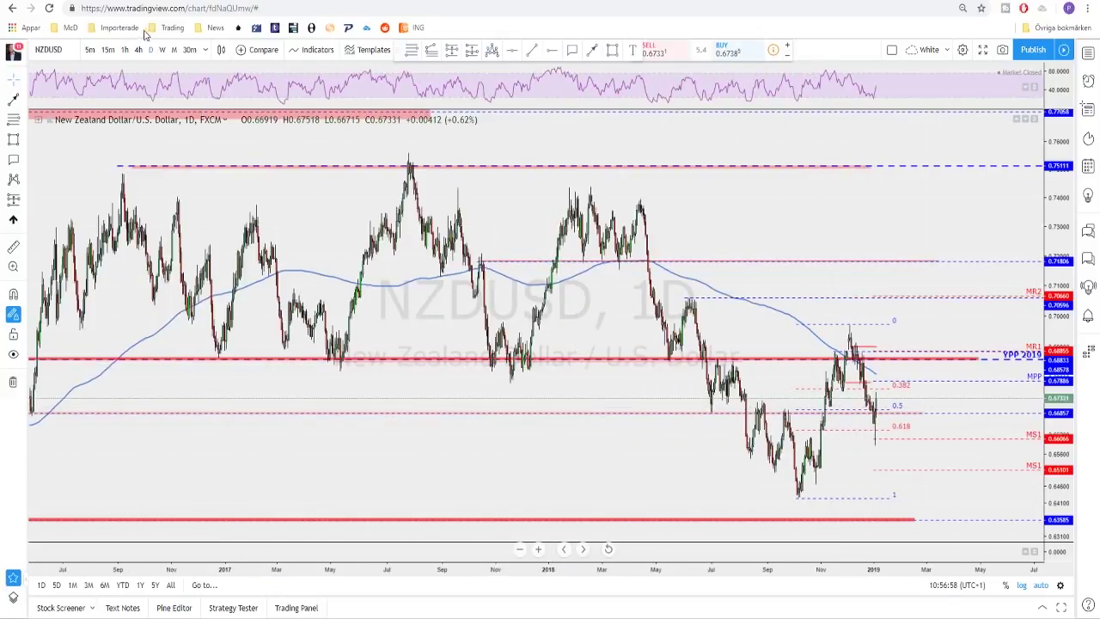
click(160, 50)
scroll(916, 373, up, 5)
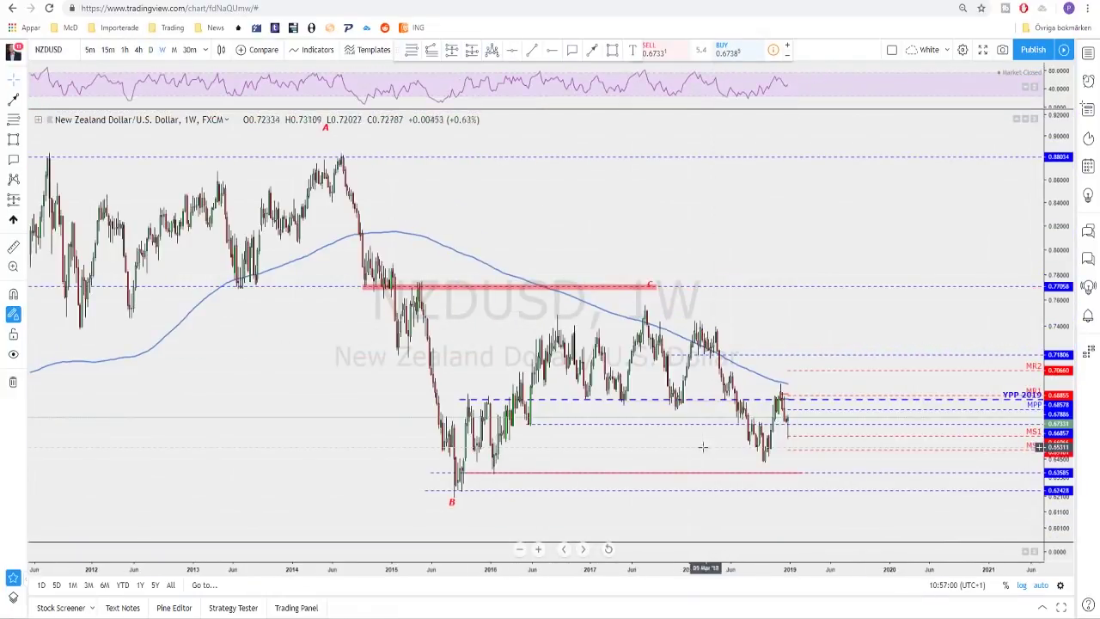
scroll(688, 460, up, 1)
scroll(675, 453, up, 1)
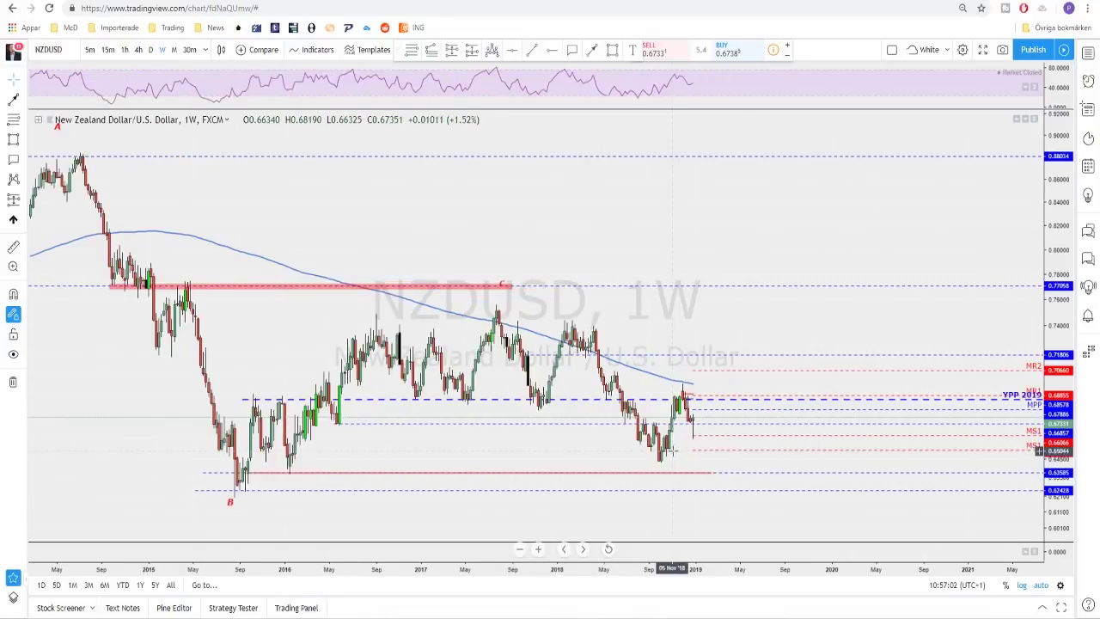
scroll(774, 387, up, 3)
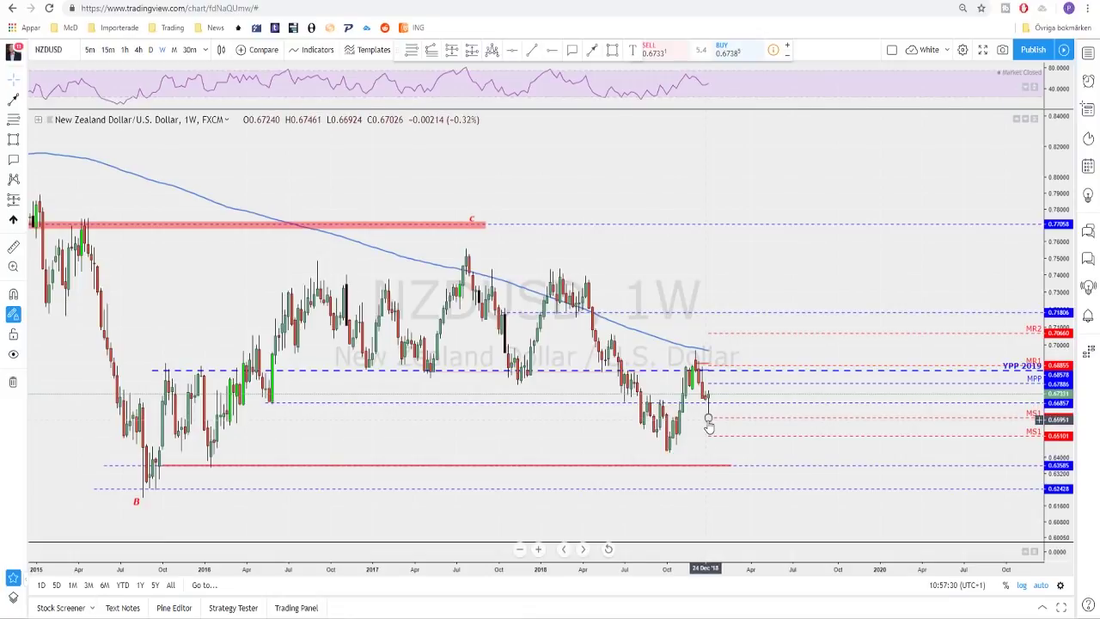
scroll(708, 425, up, 1)
scroll(705, 405, up, 2)
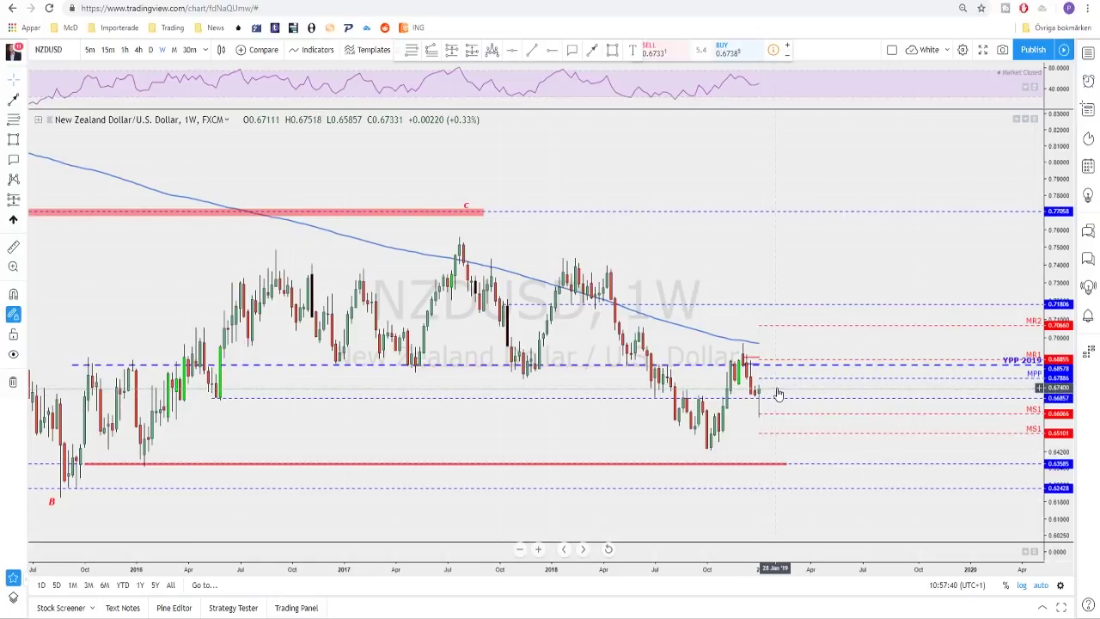
scroll(778, 394, down, 1)
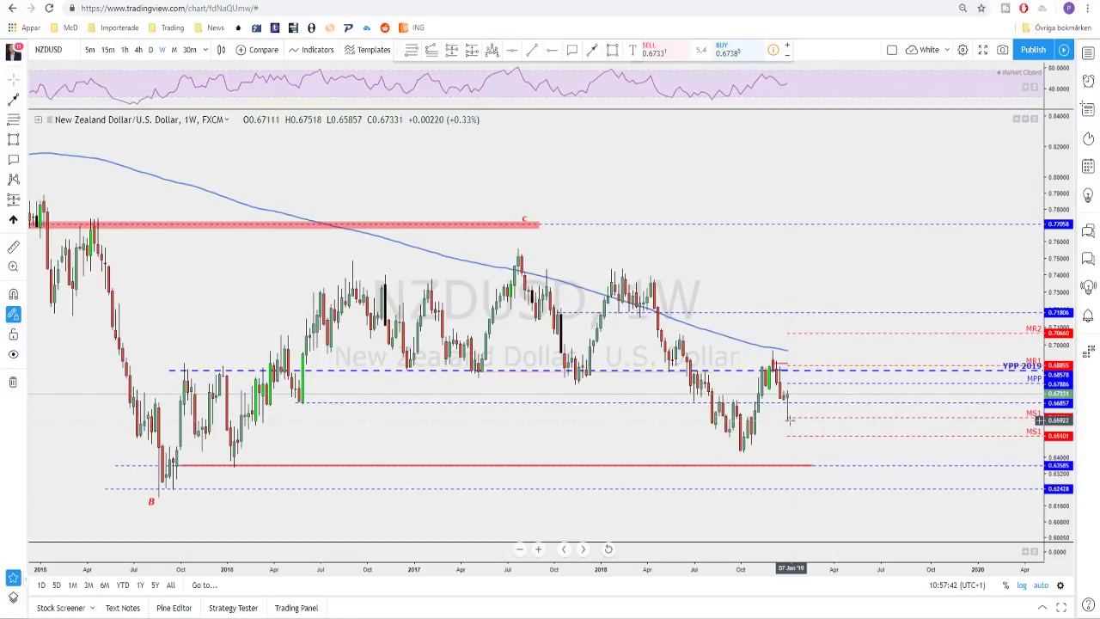
scroll(784, 430, down, 2)
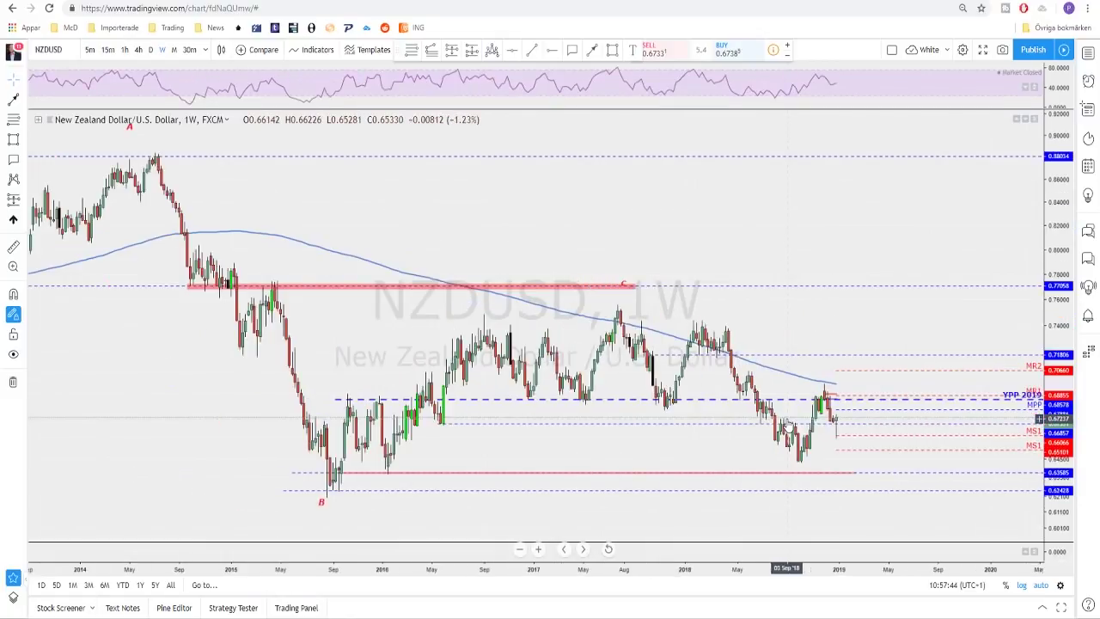
scroll(752, 413, up, 2)
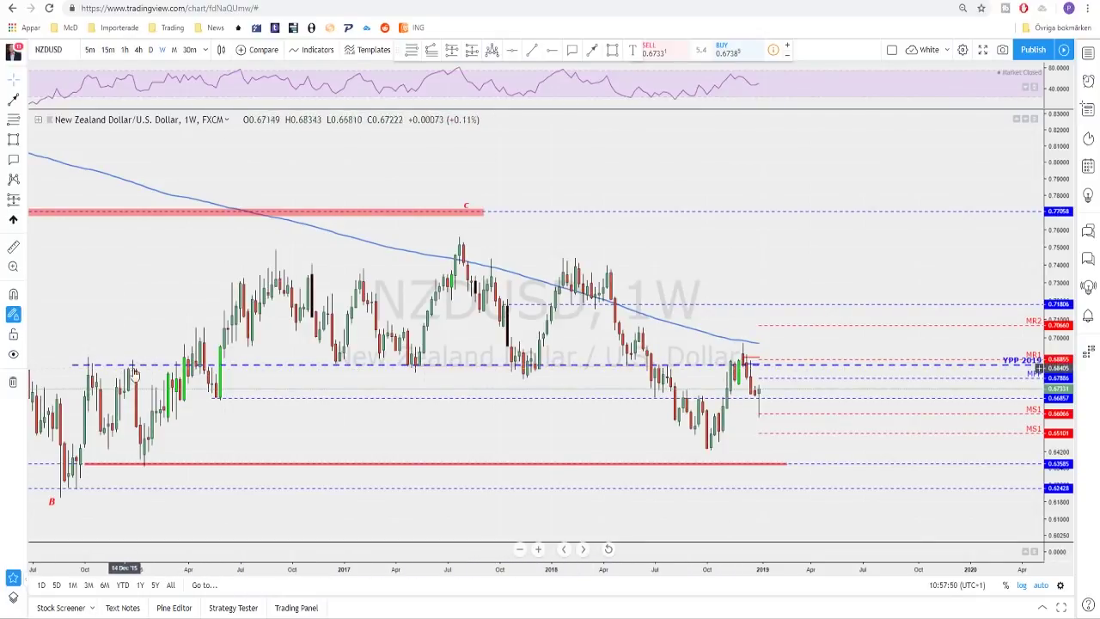
scroll(761, 388, down, 2)
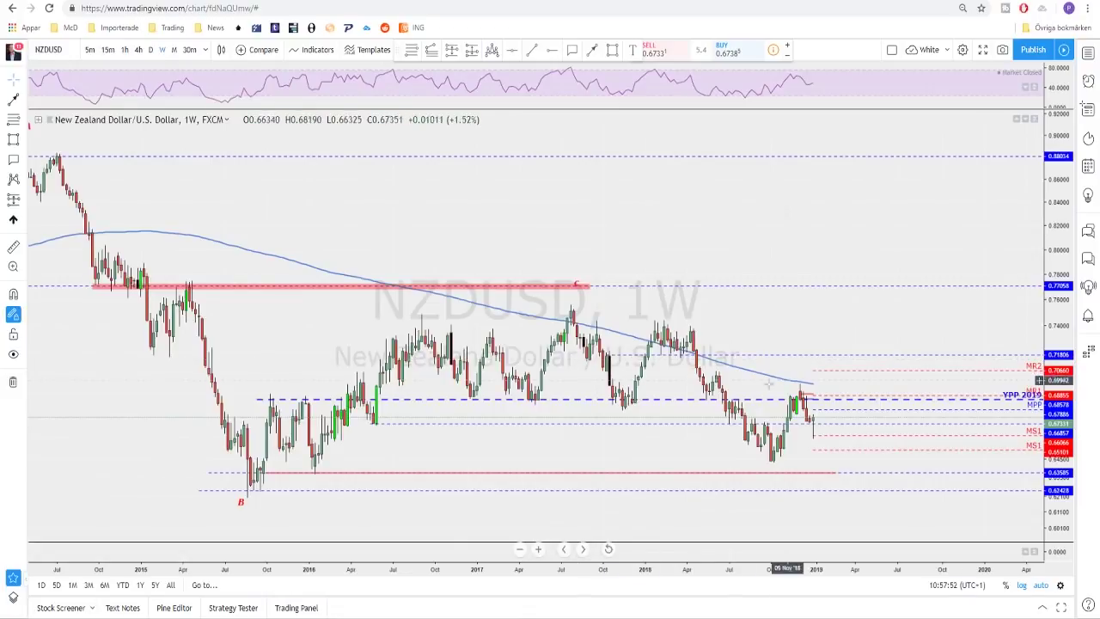
scroll(763, 389, up, 2)
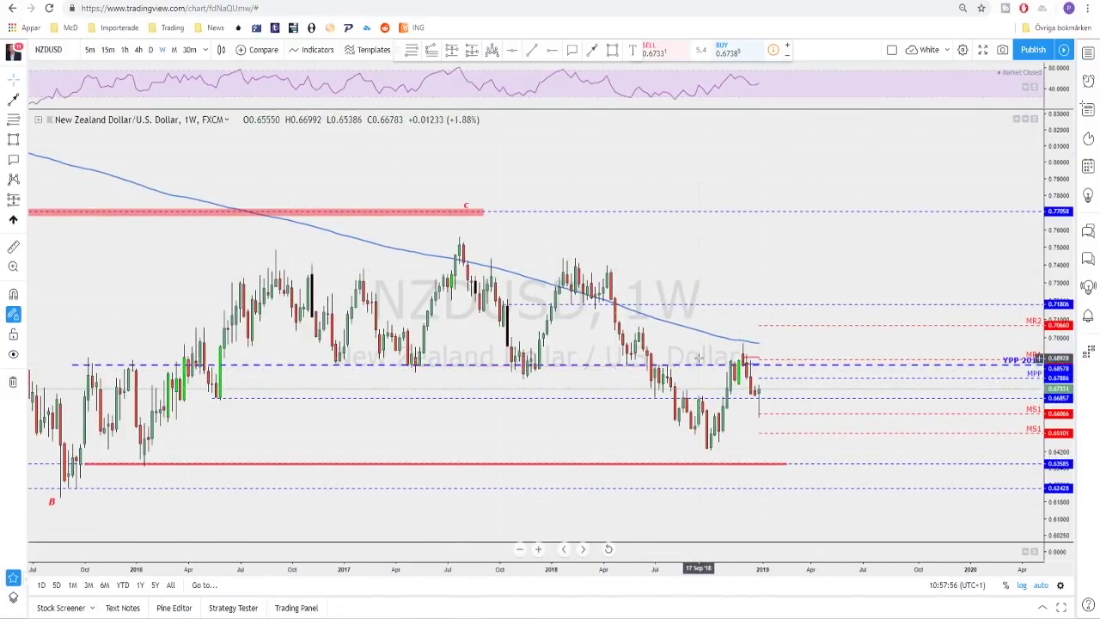
scroll(730, 371, up, 1)
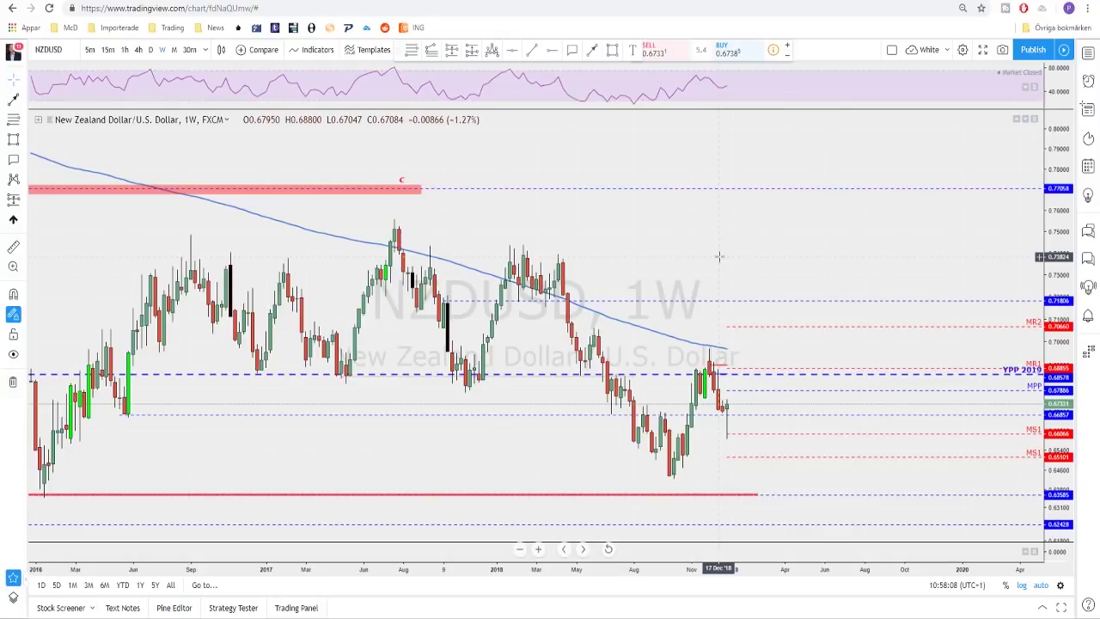
Step: Load AUDCAD and review it on the daily timeframe
key(space)
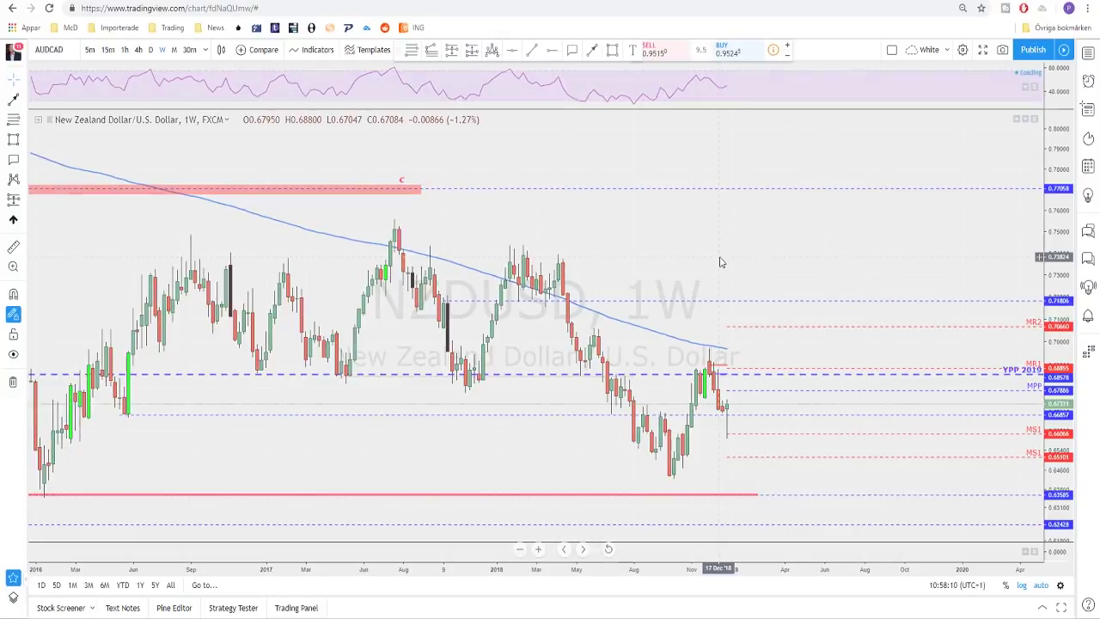
scroll(785, 299, down, 5)
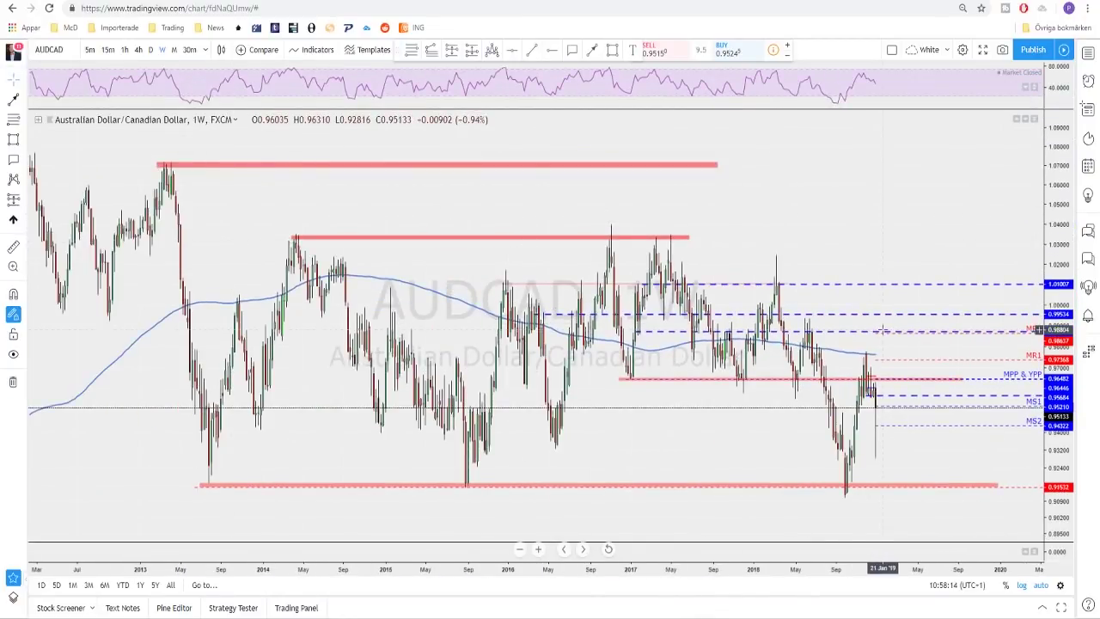
scroll(876, 312, up, 2)
scroll(789, 388, up, 1)
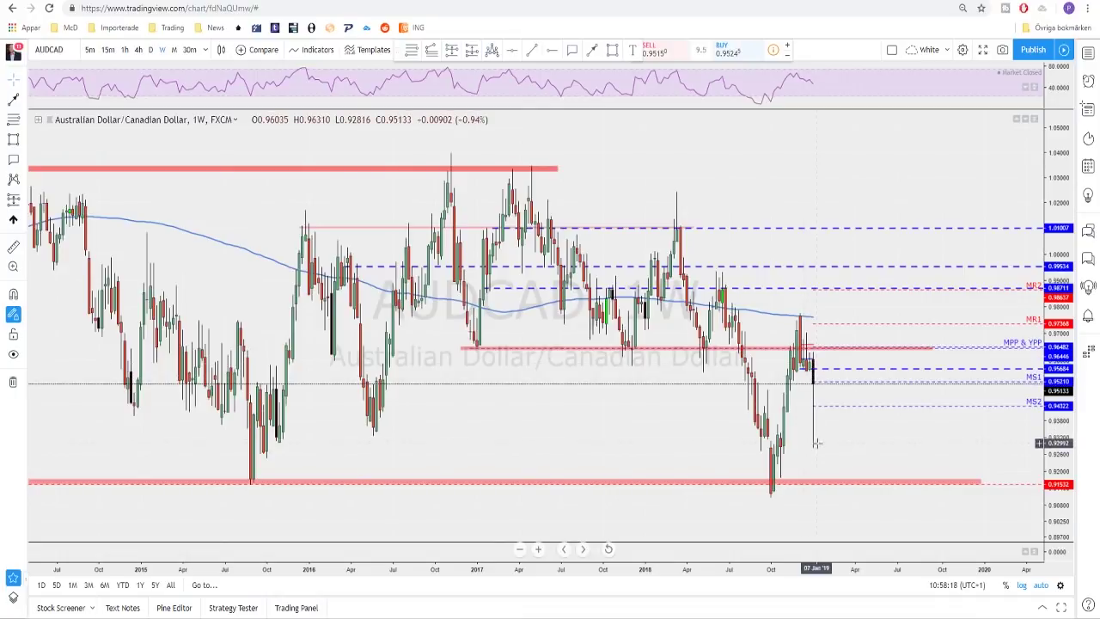
scroll(808, 450, up, 1)
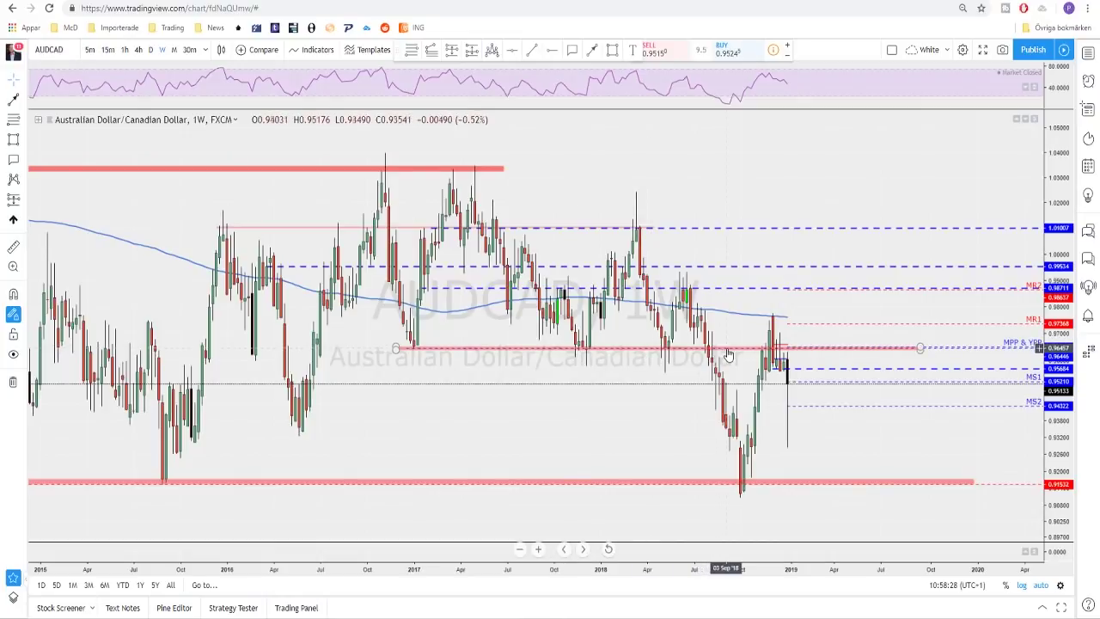
scroll(688, 354, up, 2)
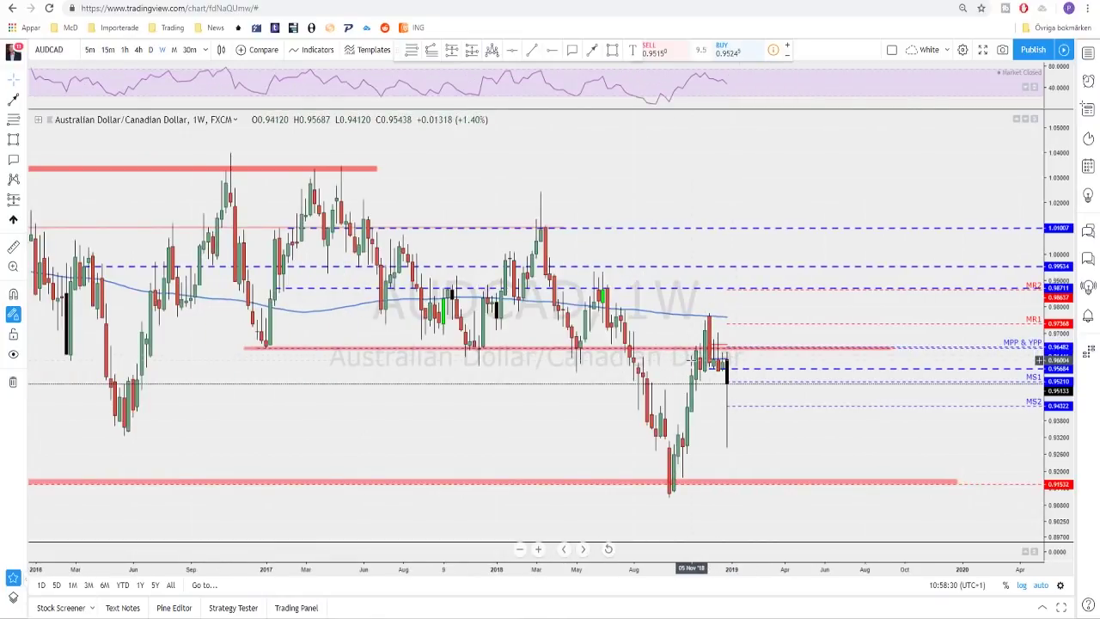
scroll(731, 322, down, 1)
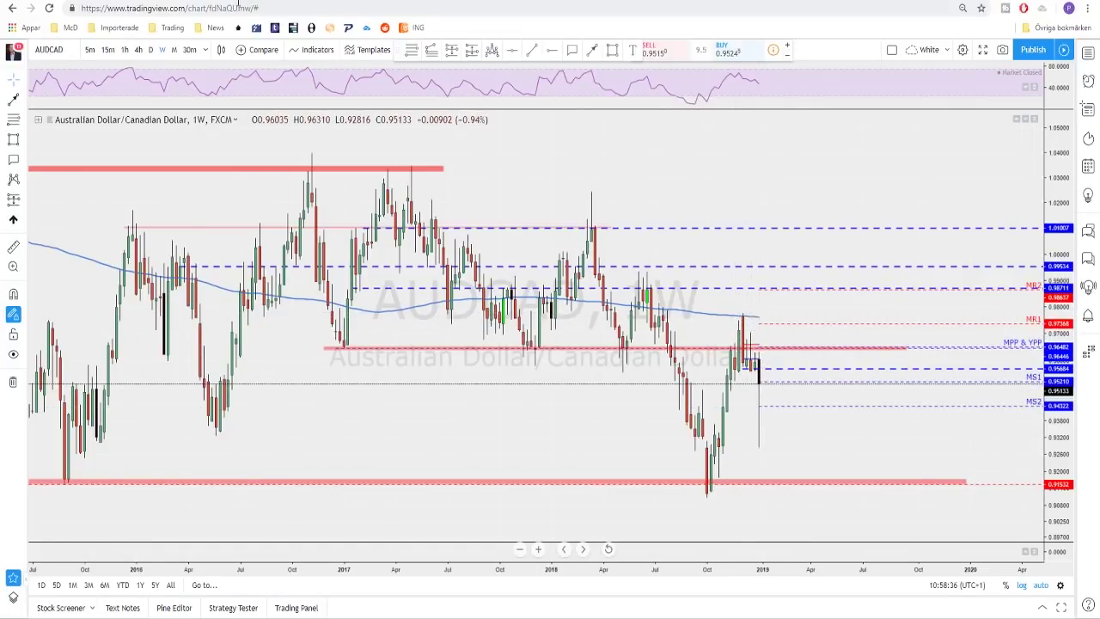
click(151, 50)
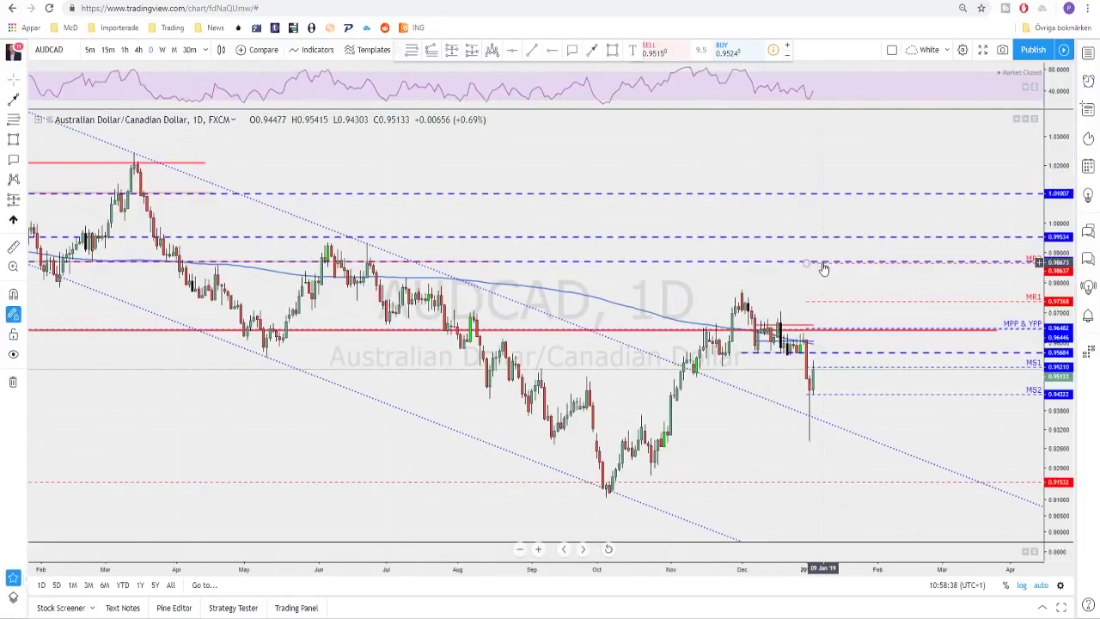
drag(752, 297, 725, 301)
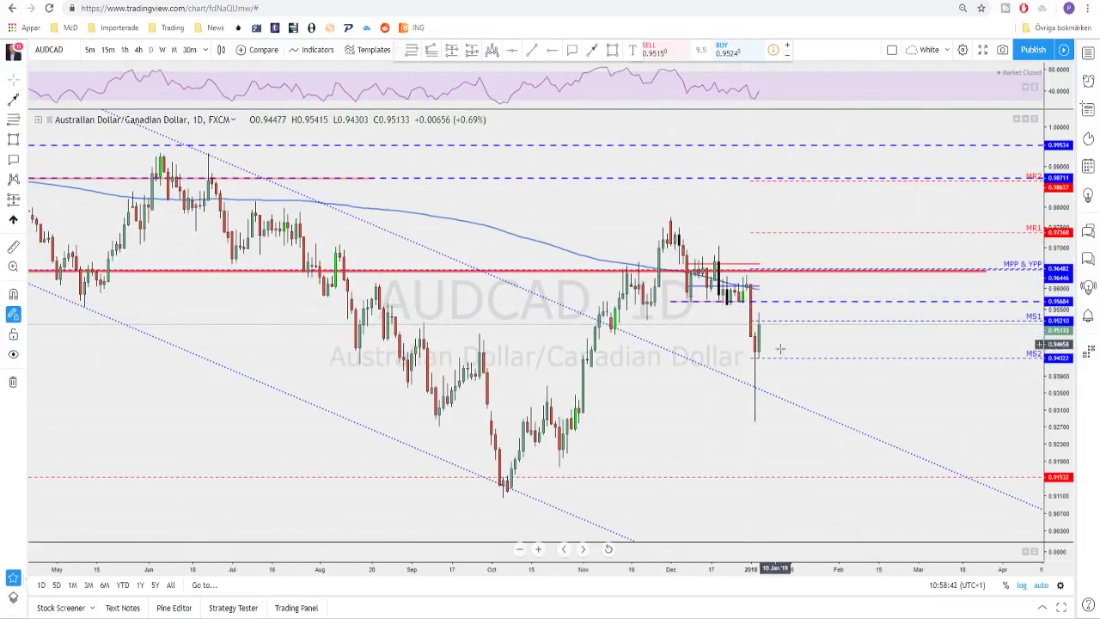
scroll(781, 346, down, 3)
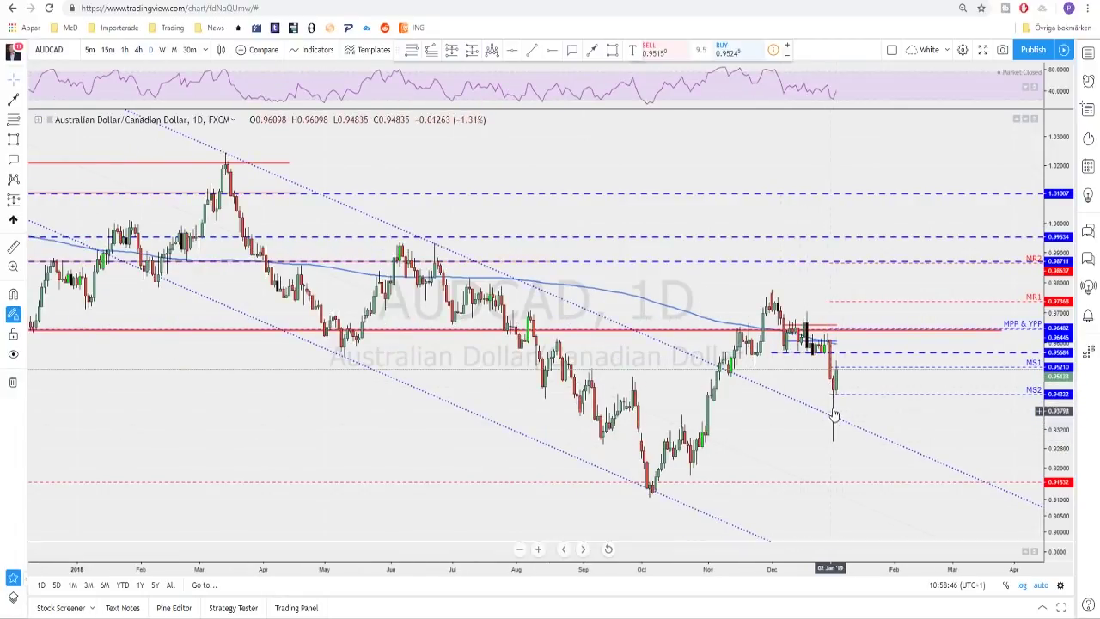
scroll(834, 399, up, 1)
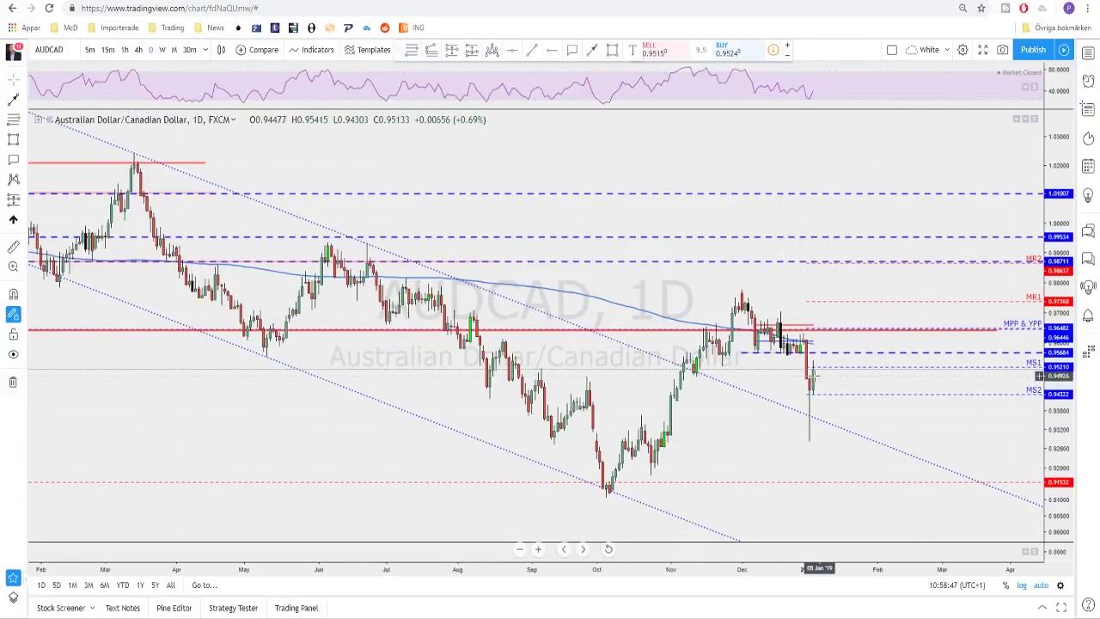
Step: On AUDCAD 4-hour candles, draw a red projection path from the latest candle down to MS2
click(139, 49)
scroll(841, 317, down, 2)
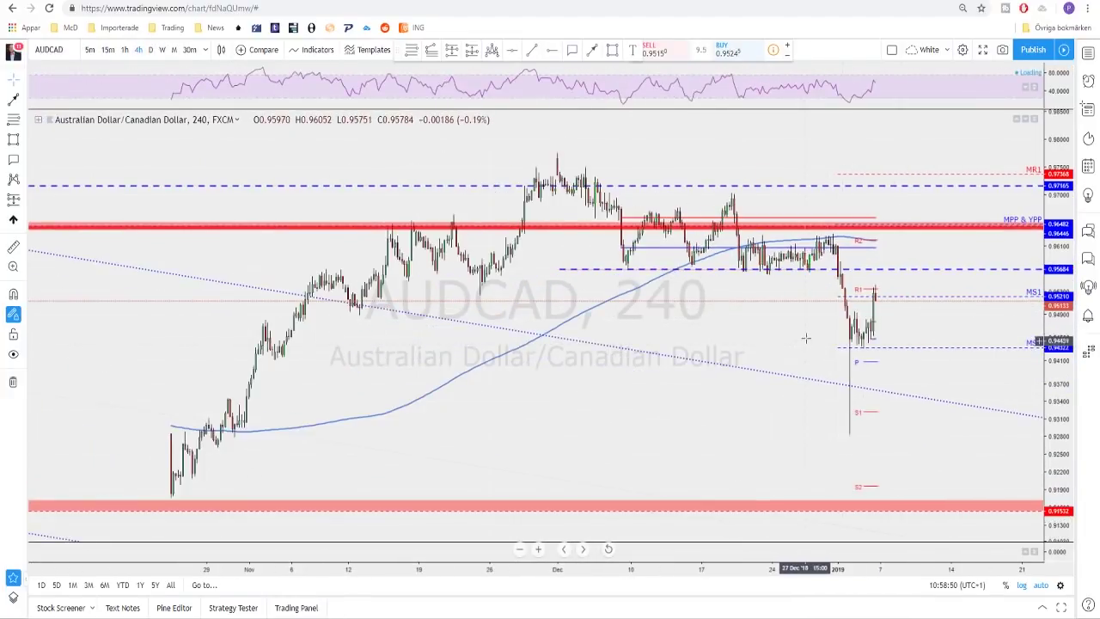
scroll(781, 320, up, 2)
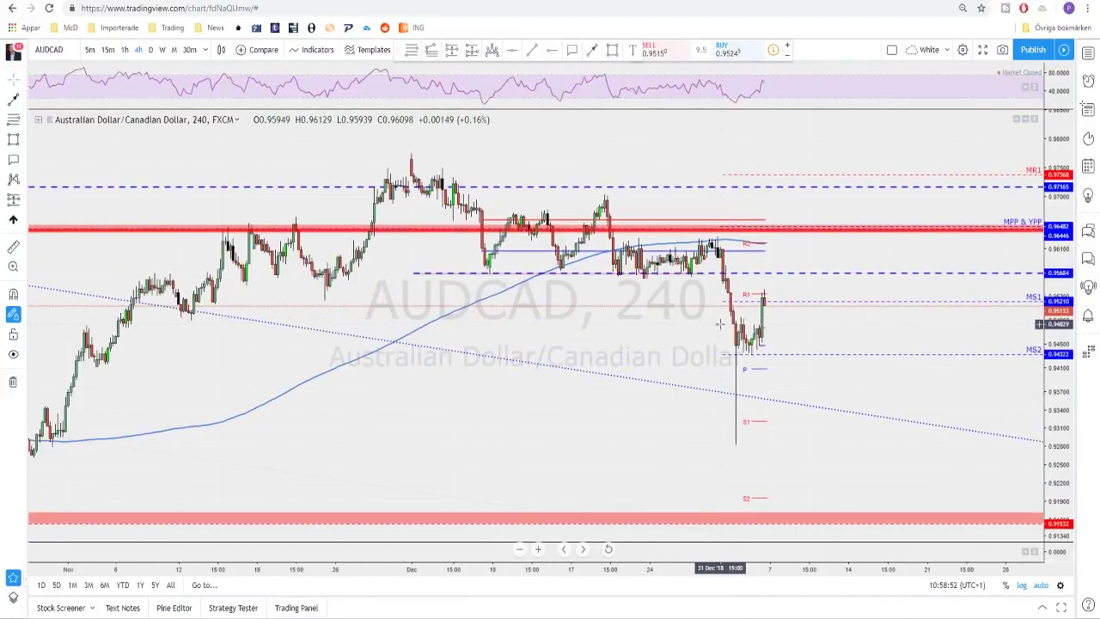
click(592, 50)
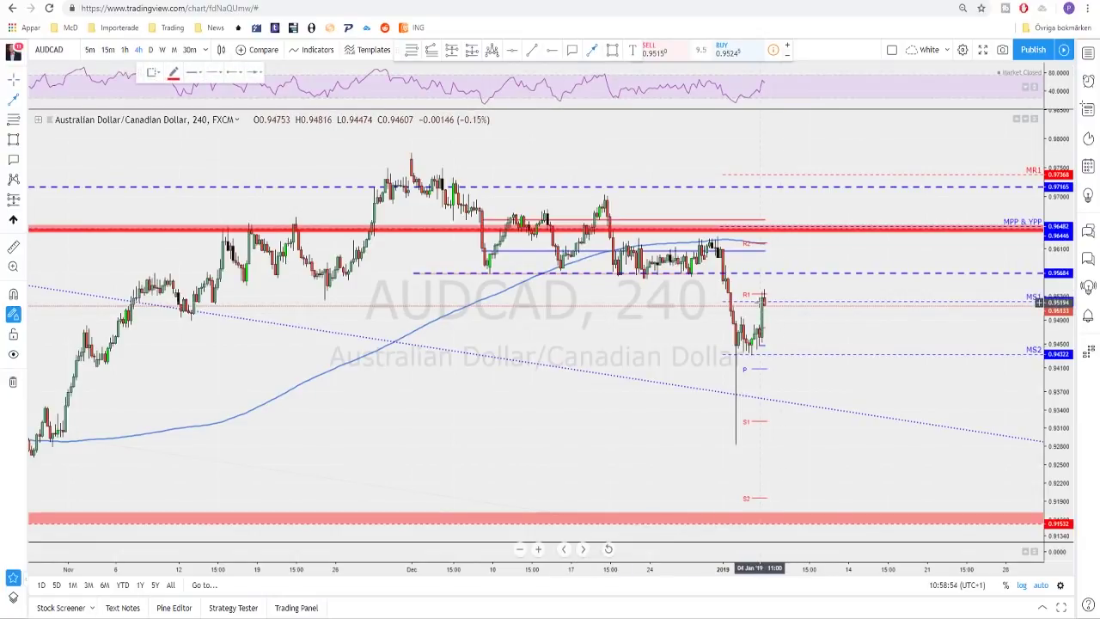
mouse_move(761, 305)
mouse_down()
mouse_move(770, 273)
mouse_move(468, 271)
mouse_move(778, 273)
mouse_up()
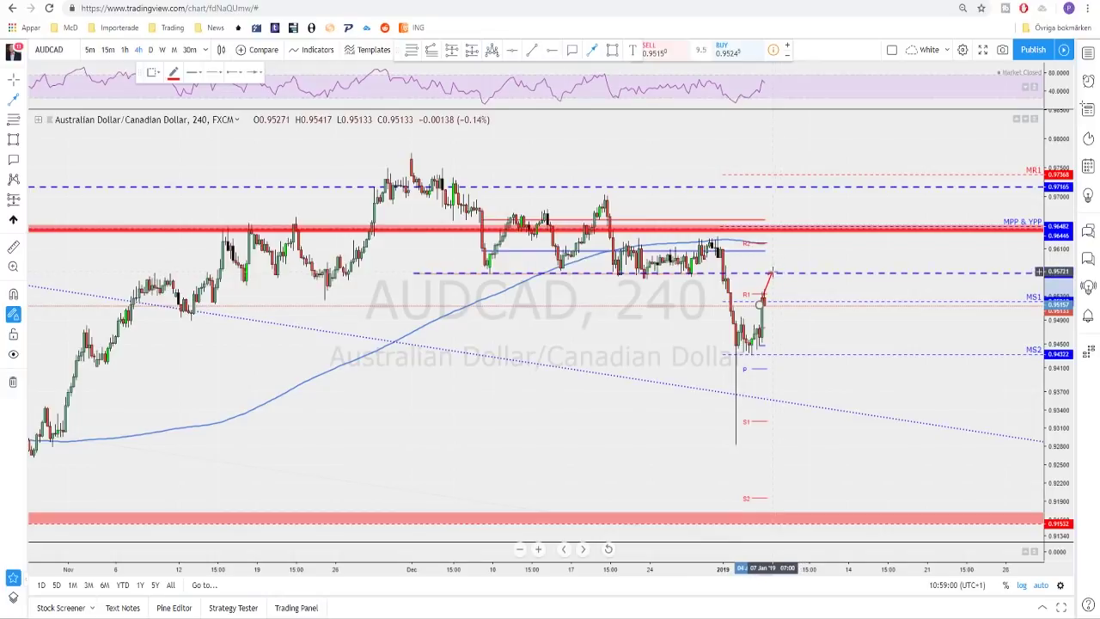
mouse_move(770, 272)
mouse_down()
mouse_move(760, 297)
mouse_move(707, 277)
mouse_move(615, 274)
mouse_move(773, 246)
mouse_up()
click(775, 245)
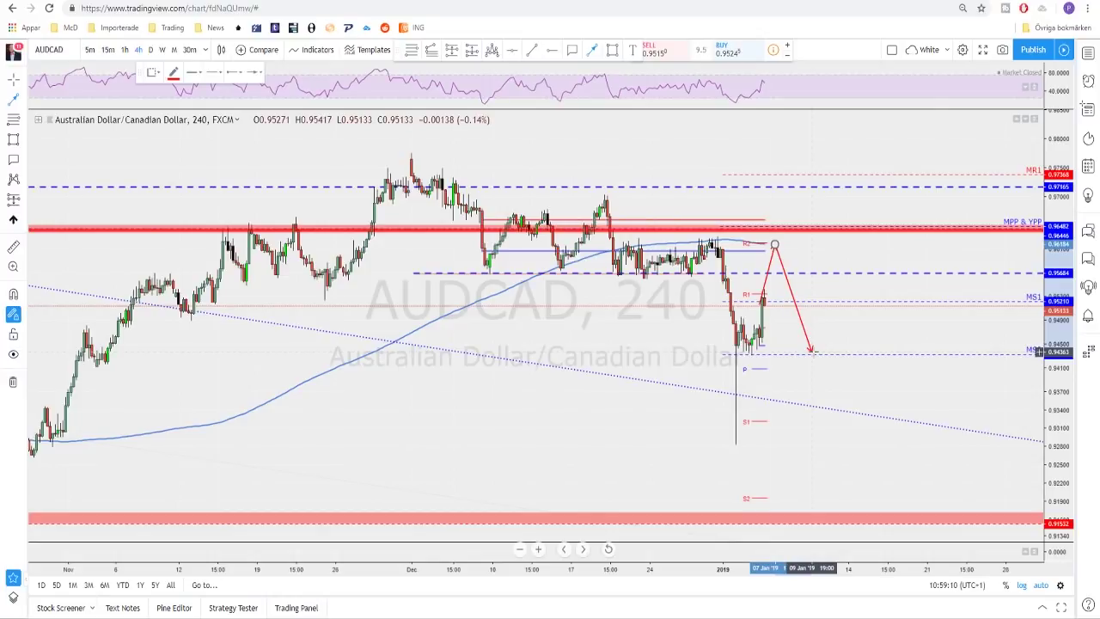
double_click(775, 246)
drag(776, 249, 760, 302)
drag(701, 237, 746, 248)
click(773, 284)
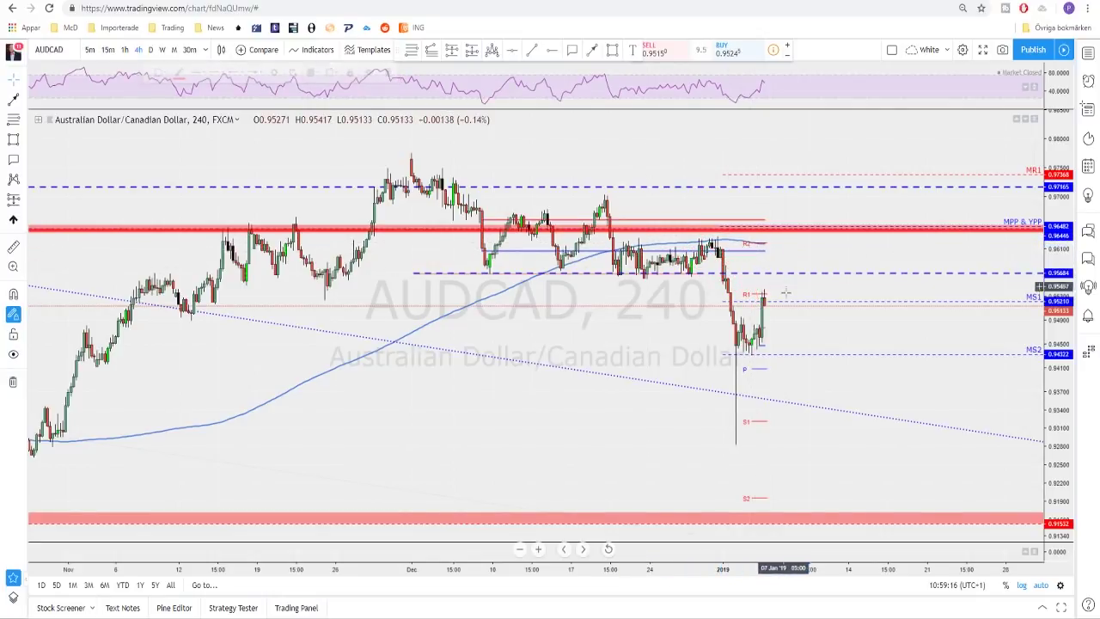
Step: Add a second red arrow from R1 dipping to MS2 with an upward bounce leg
scroll(790, 292, down, 3)
scroll(756, 283, down, 2)
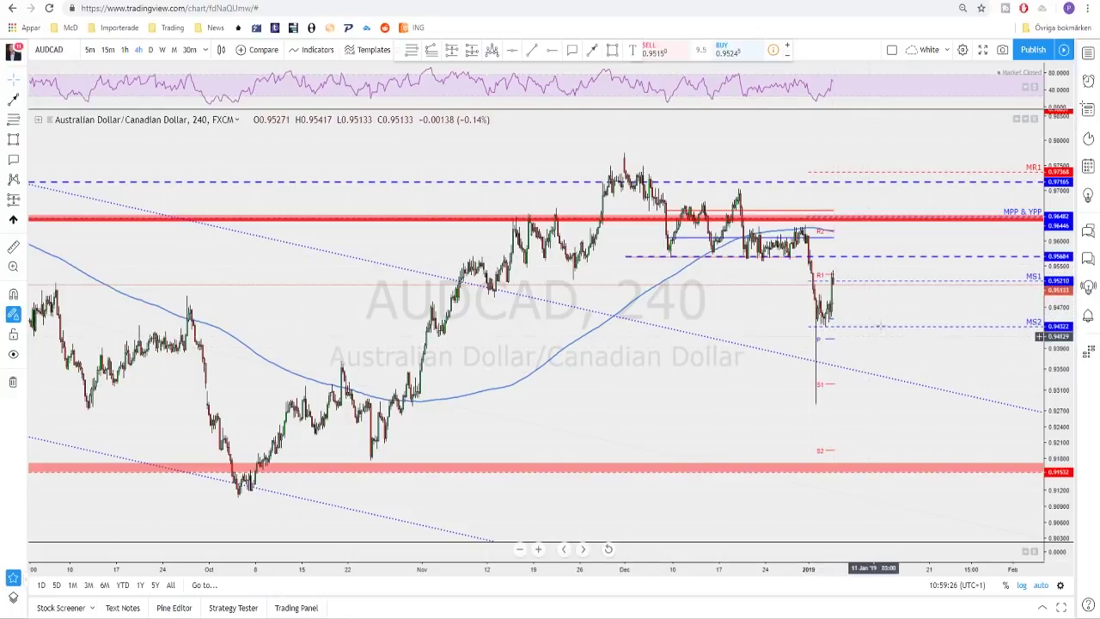
scroll(886, 297, down, 2)
scroll(894, 295, up, 1)
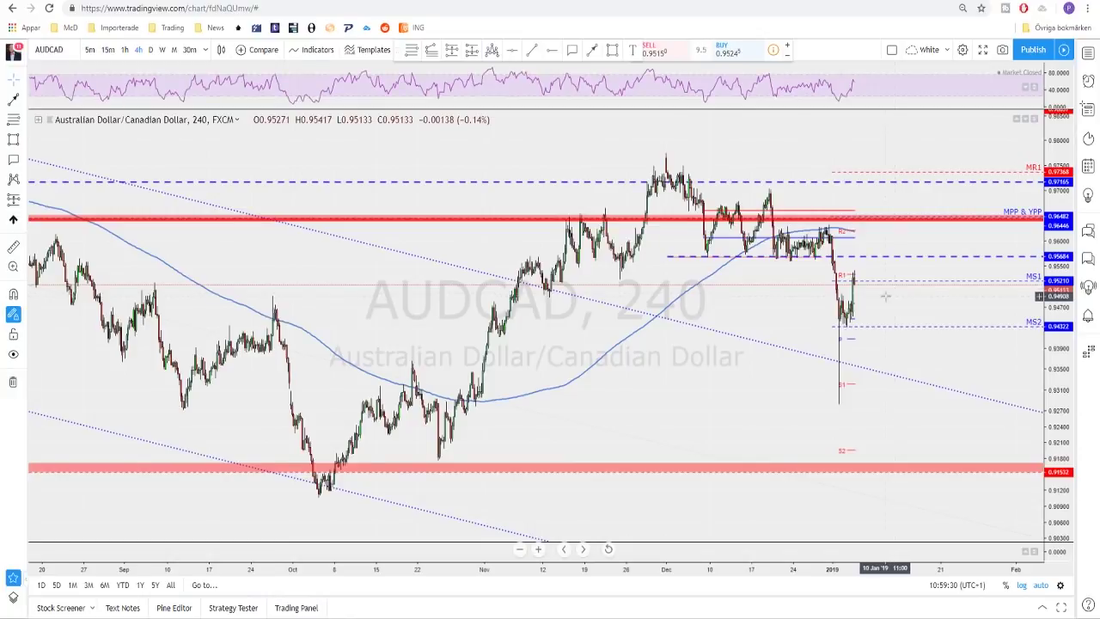
scroll(825, 327, up, 3)
click(593, 50)
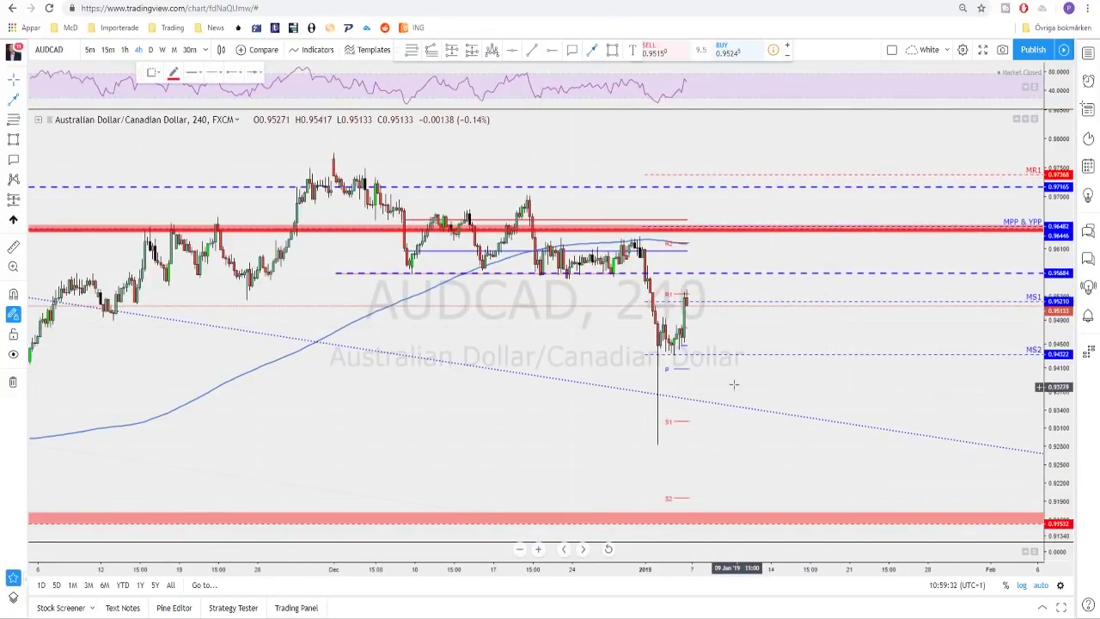
click(688, 299)
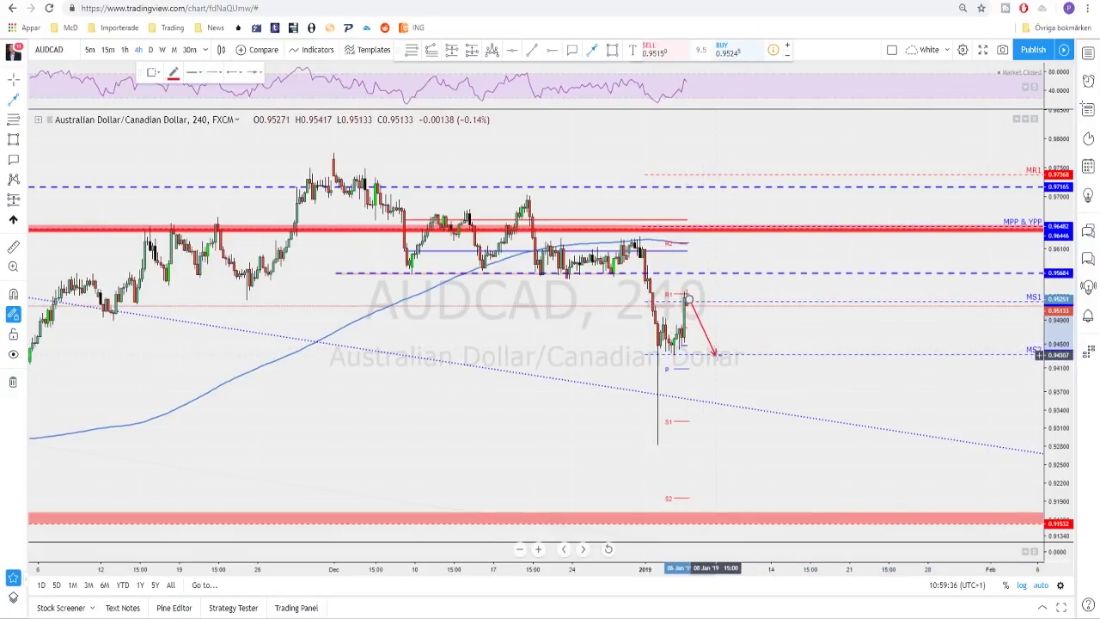
click(715, 352)
double_click(725, 322)
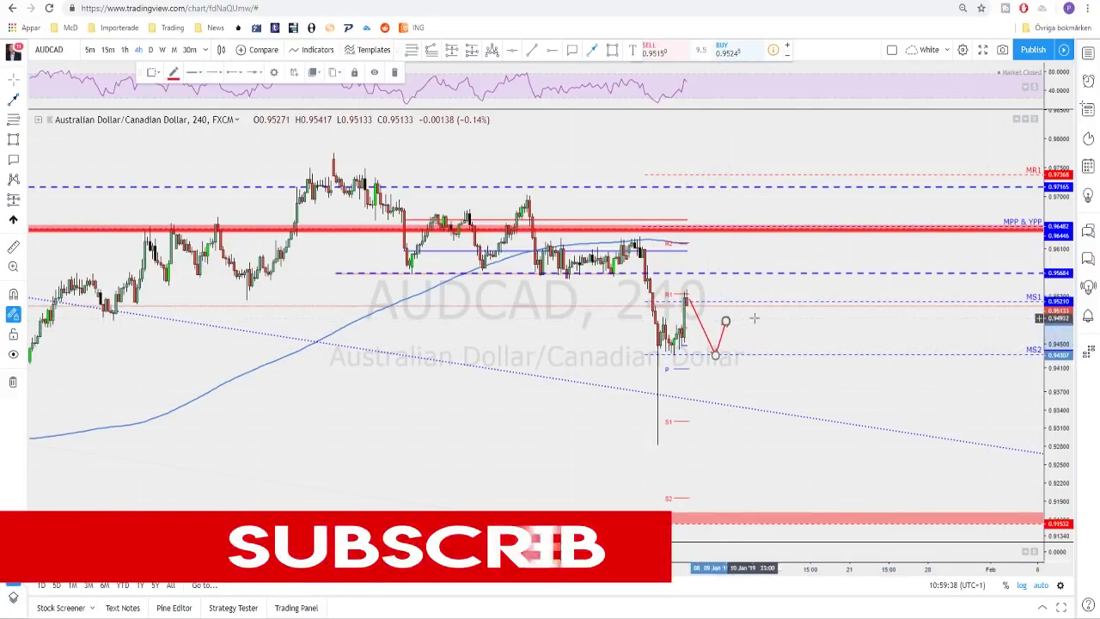
click(754, 318)
Step: Switch the chart to NZDCAD
scroll(761, 344, down, 2)
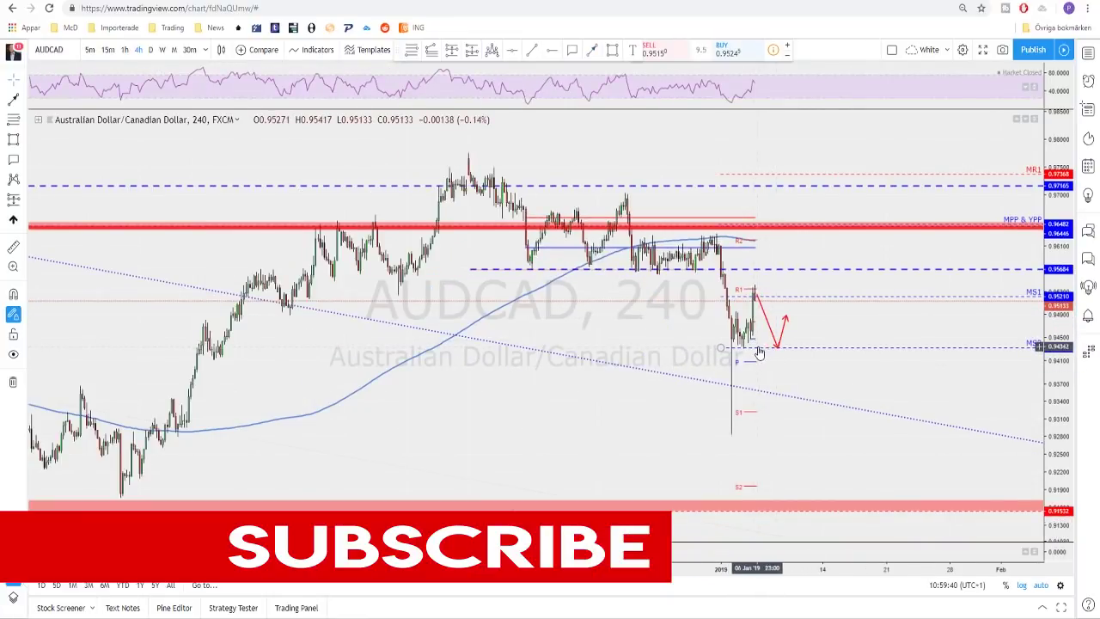
scroll(760, 348, down, 2)
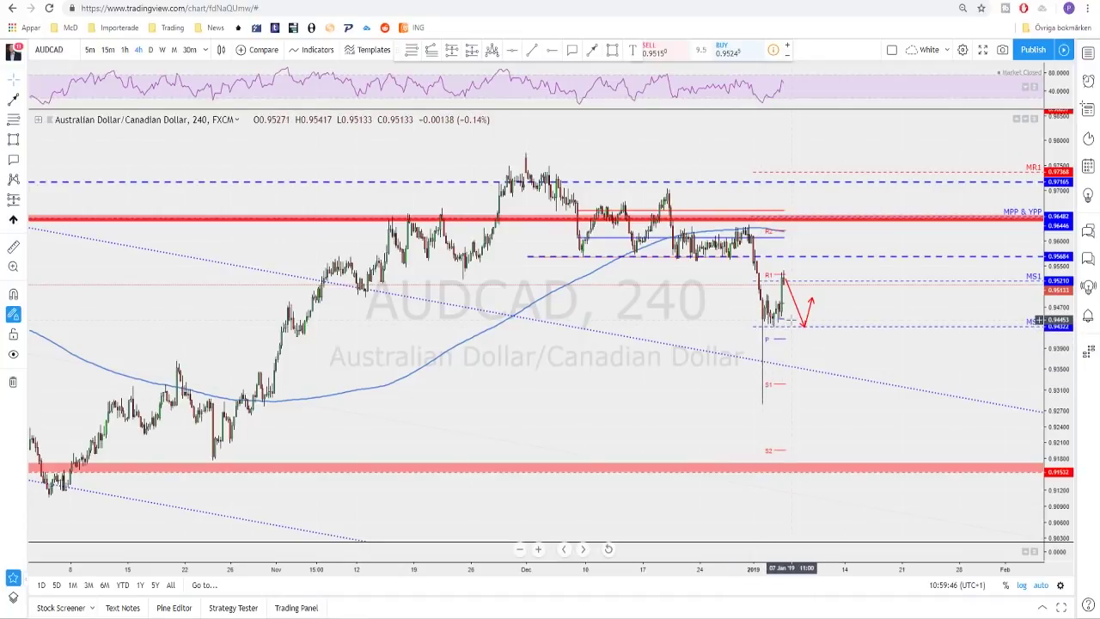
key(space)
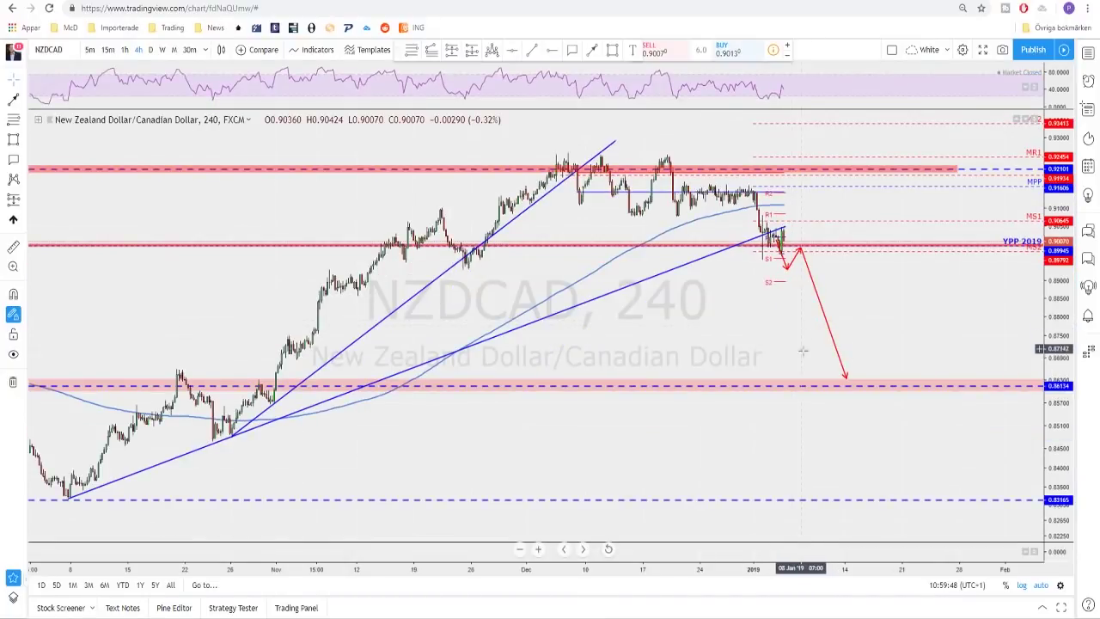
scroll(830, 326, down, 2)
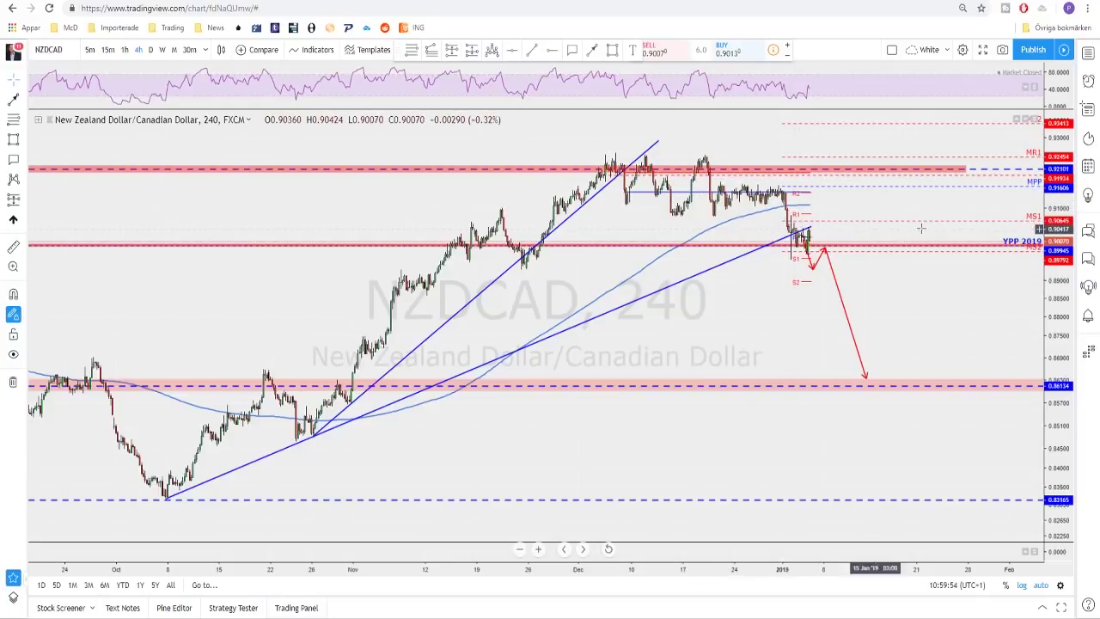
click(1090, 197)
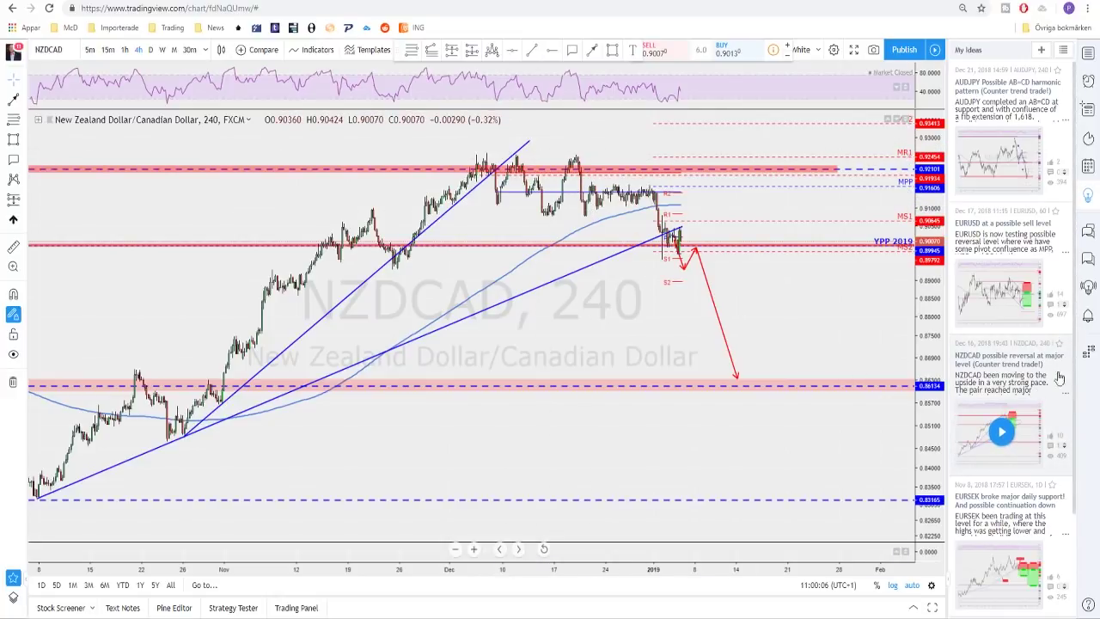
click(1089, 196)
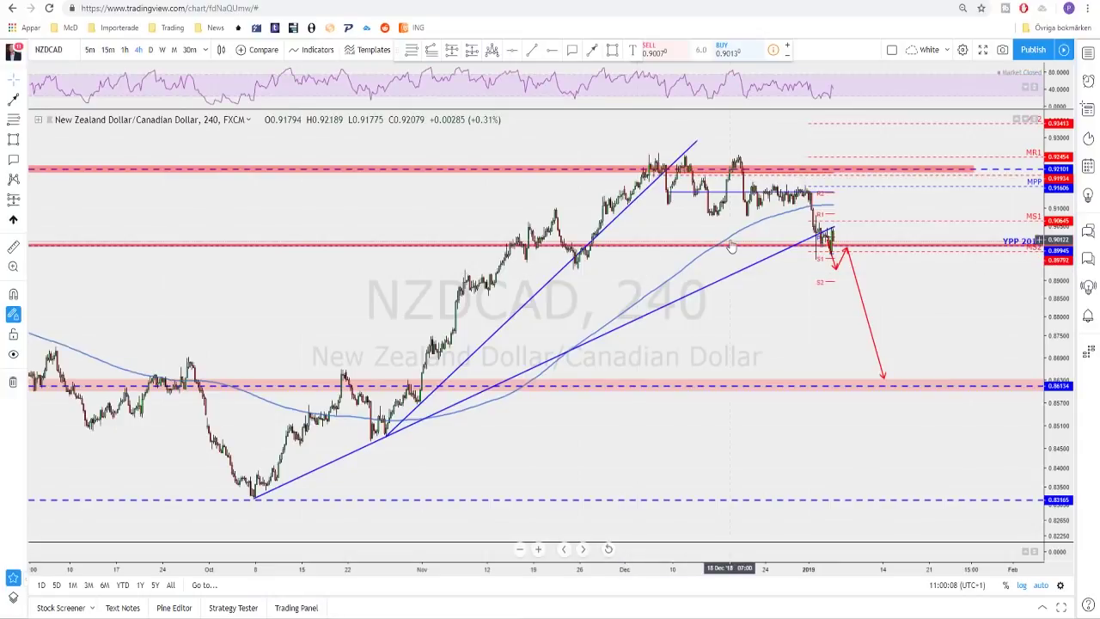
Step: View NZDCAD on daily candles, starting a horizontal line near the latest candles and then cancelling it
click(150, 50)
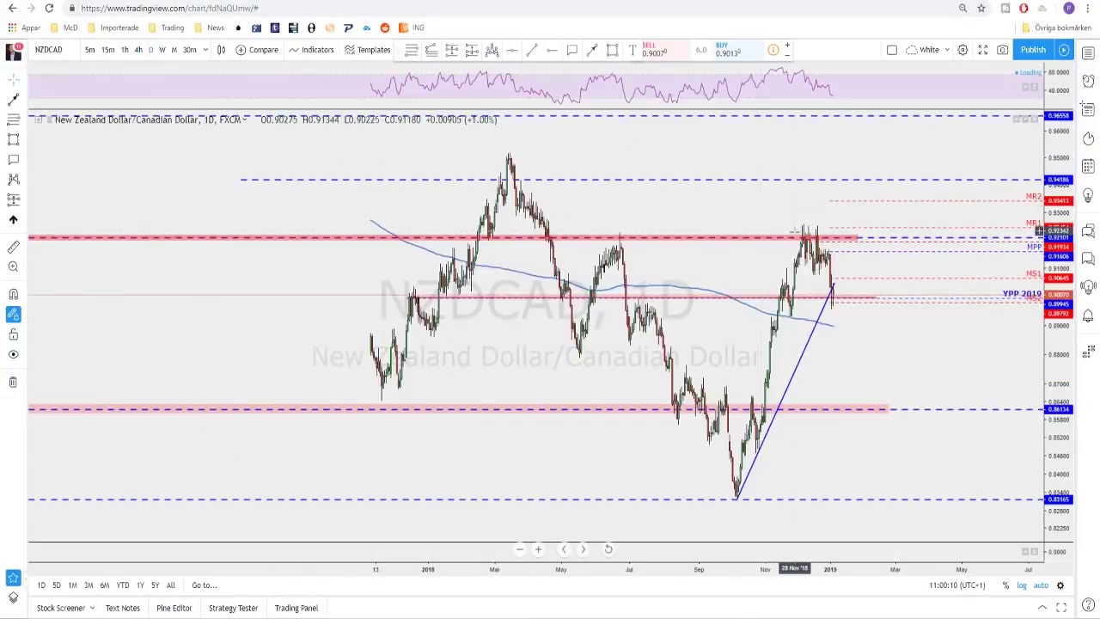
scroll(684, 259, left, 3)
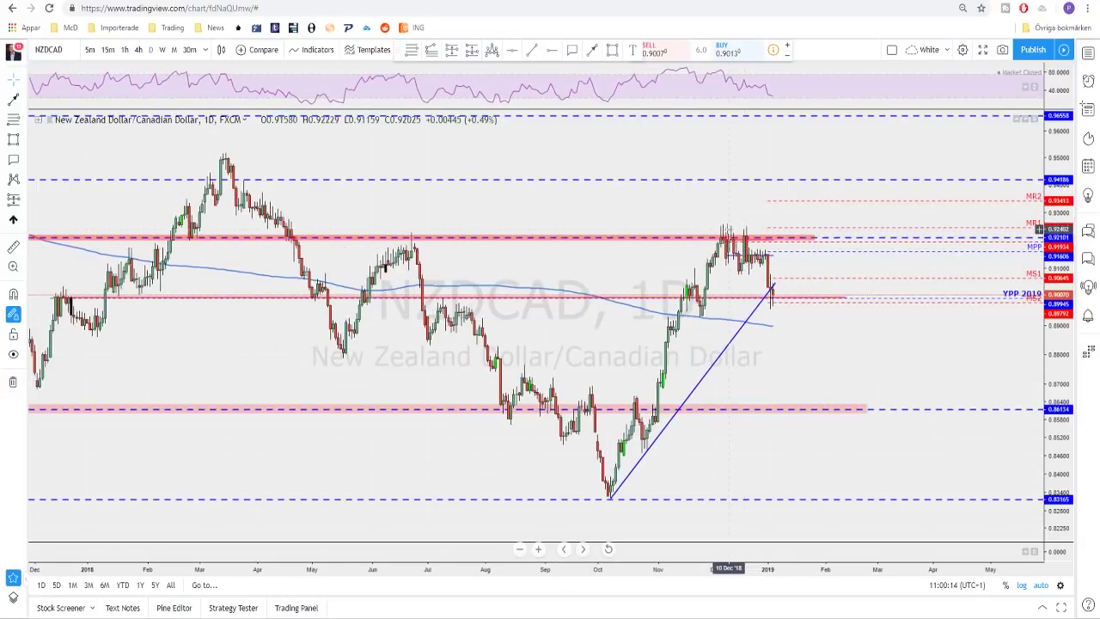
scroll(739, 233, left, 4)
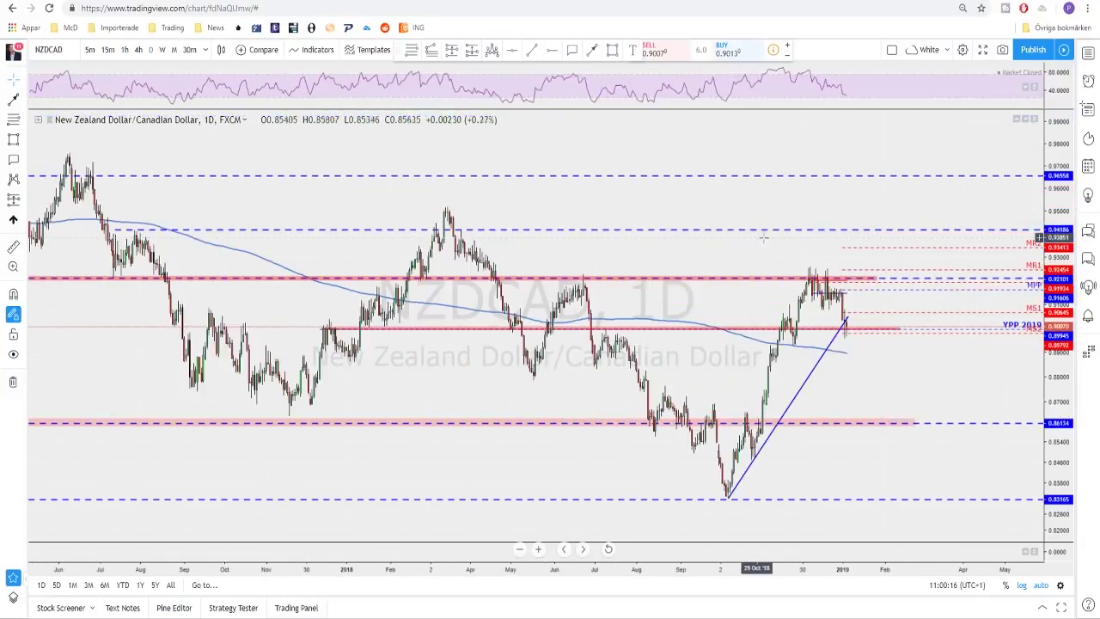
scroll(825, 286, up, 2)
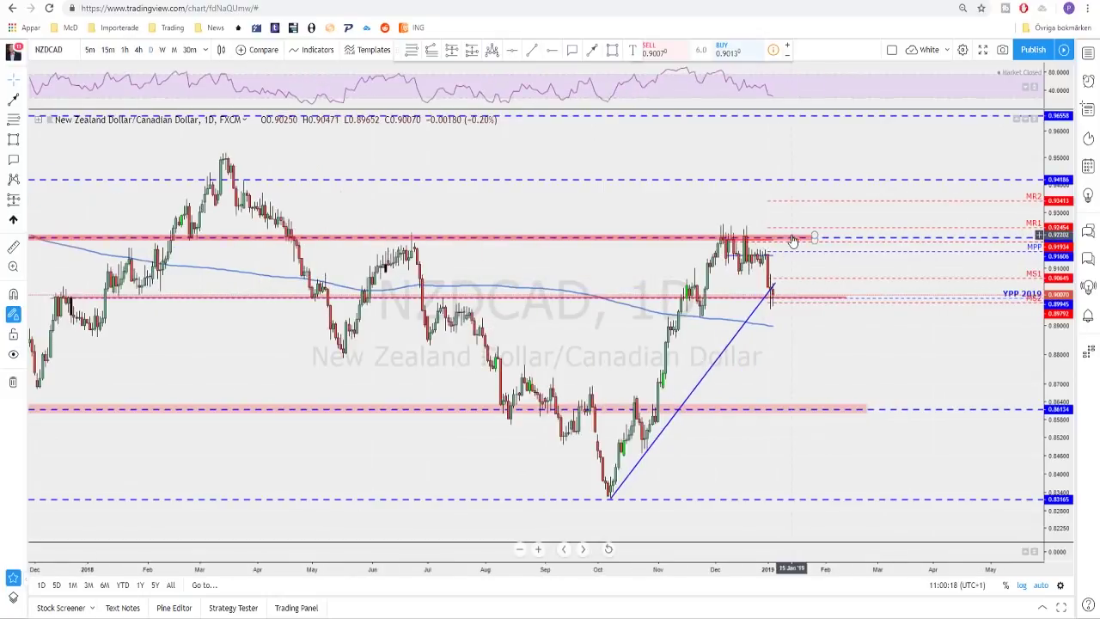
scroll(706, 275, up, 1)
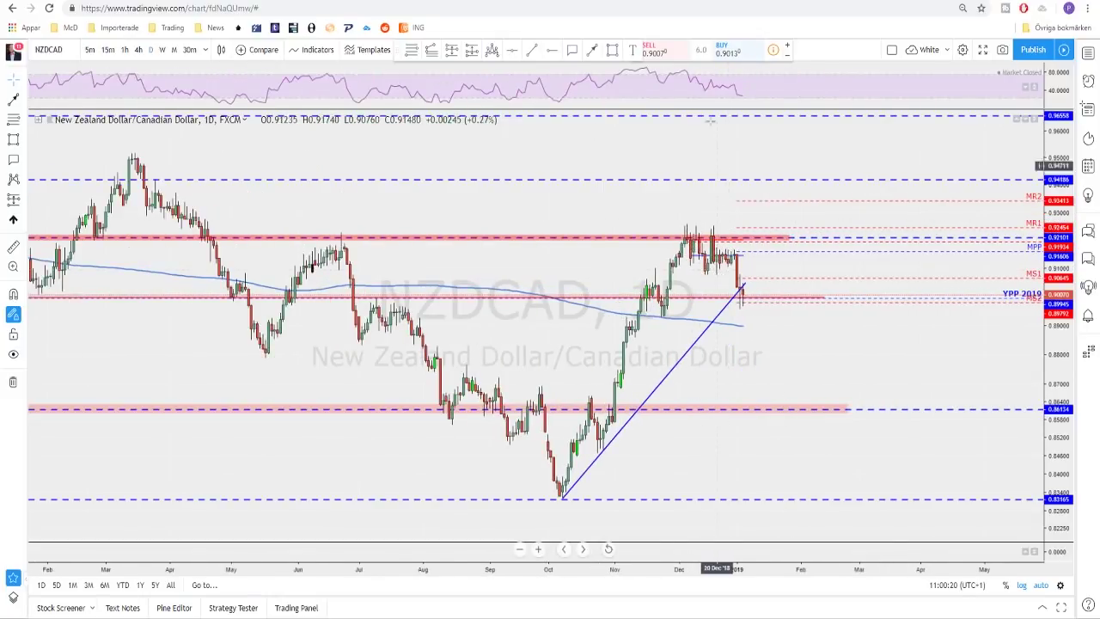
click(544, 52)
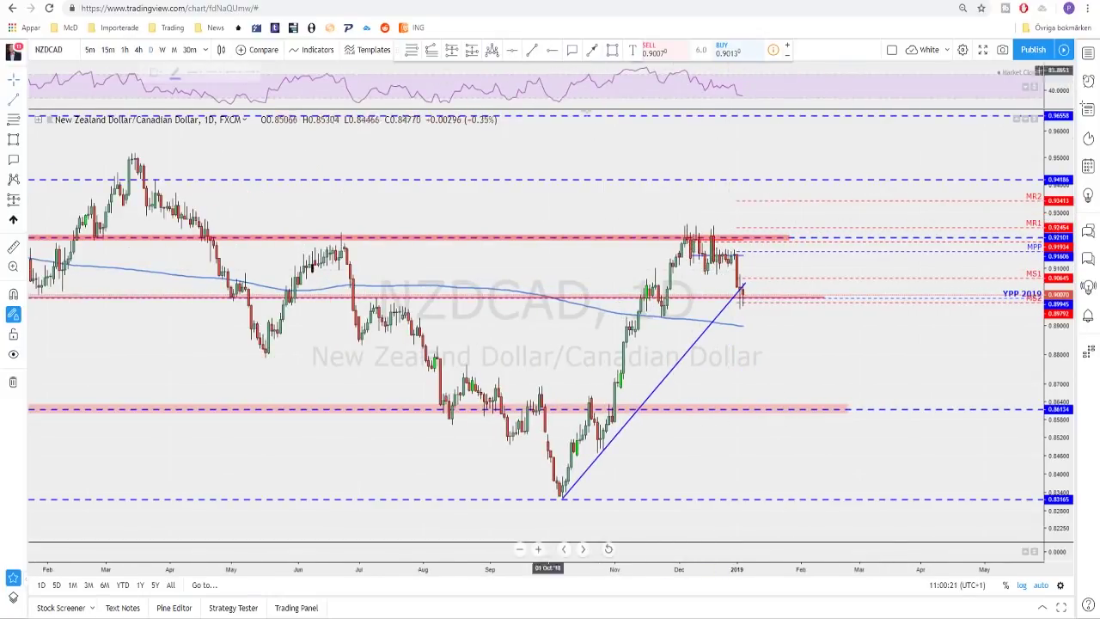
click(690, 272)
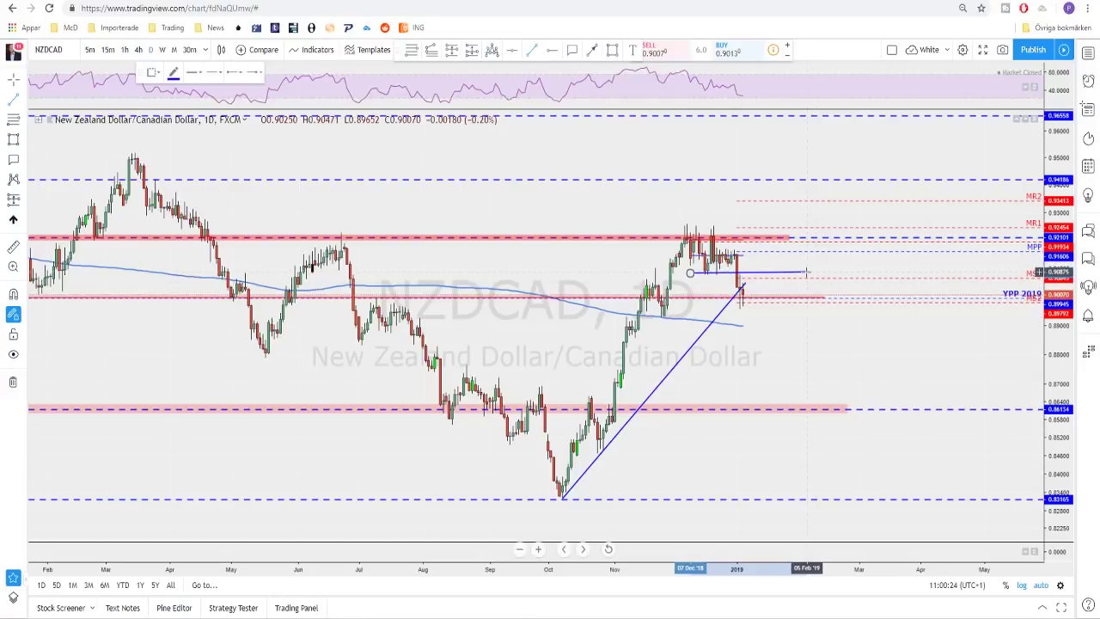
key(Escape)
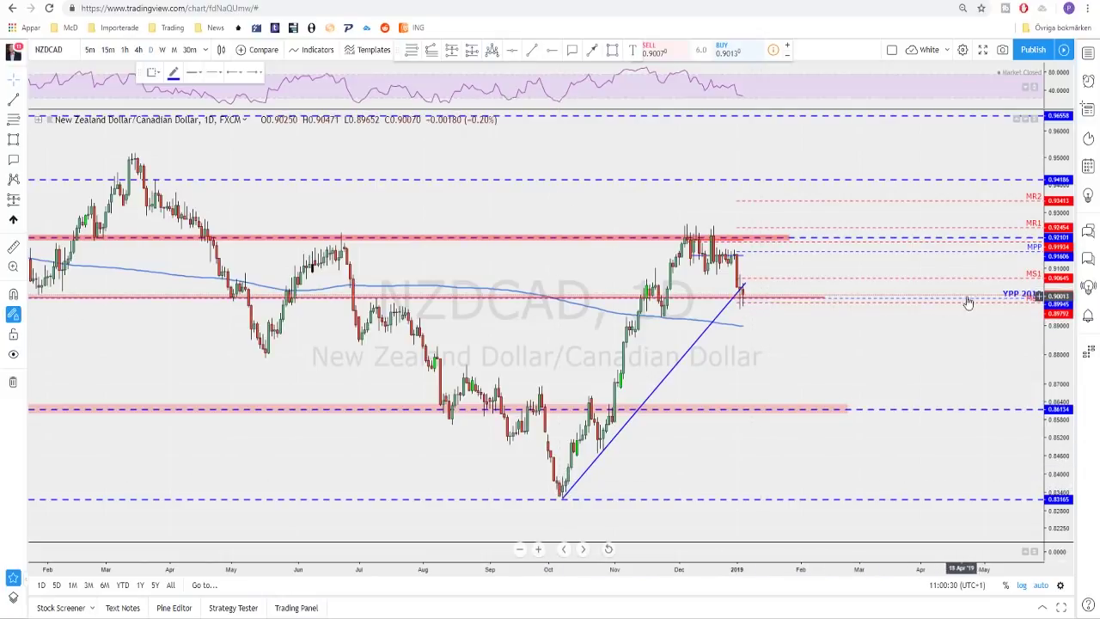
Step: Switch NZDCAD to 4-hour (240) candles and pan to the recent price action
scroll(1023, 306, down, 2)
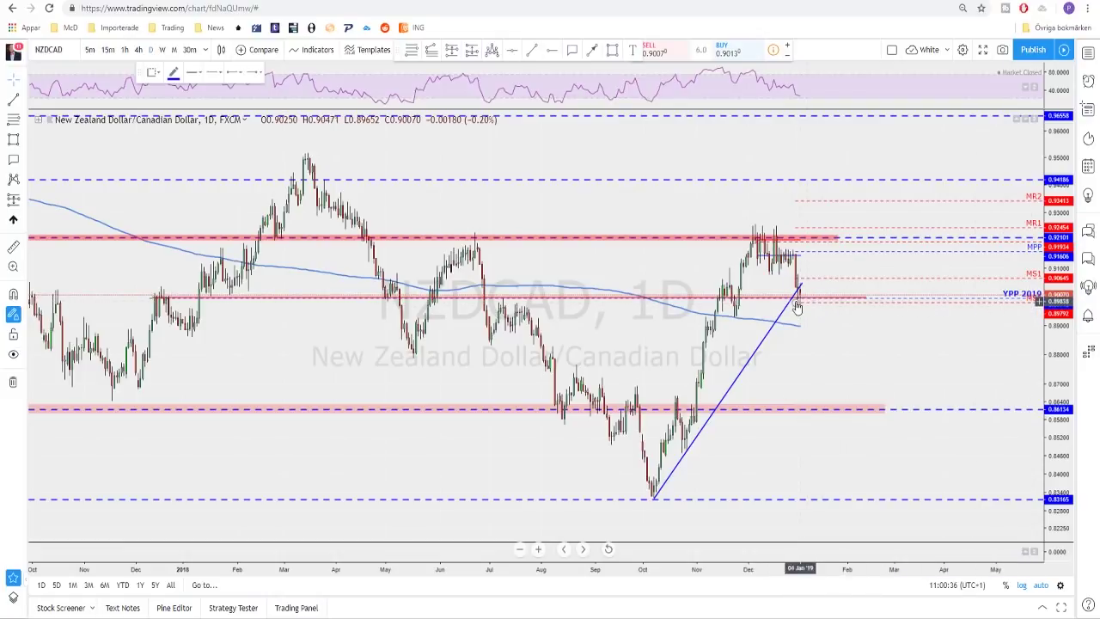
scroll(799, 305, down, 1)
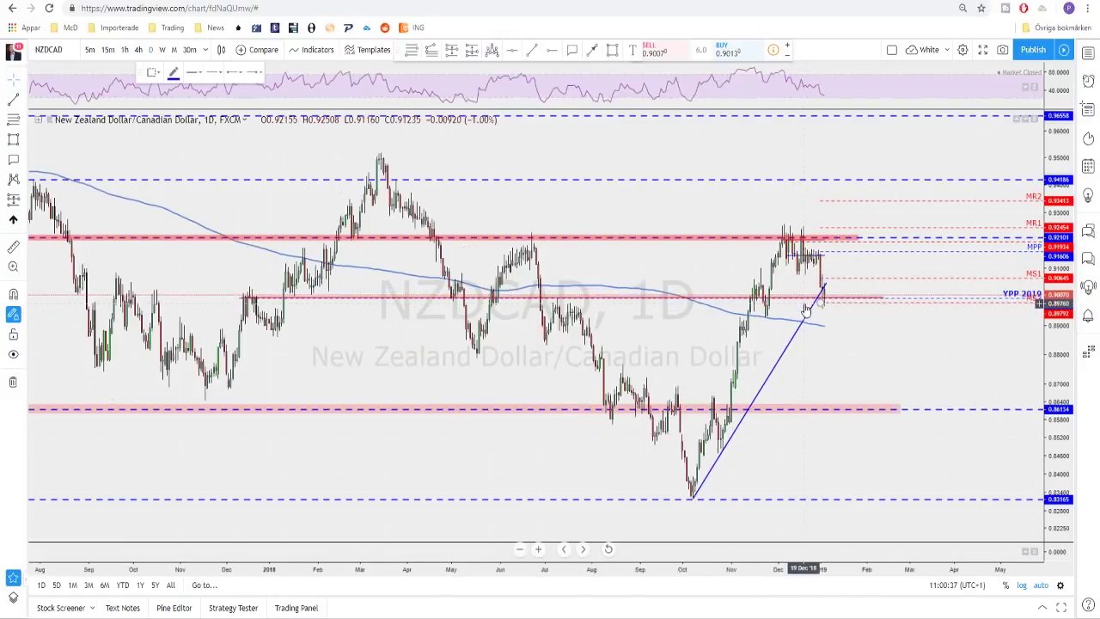
click(138, 49)
drag(768, 203, 826, 204)
scroll(827, 204, down, 1)
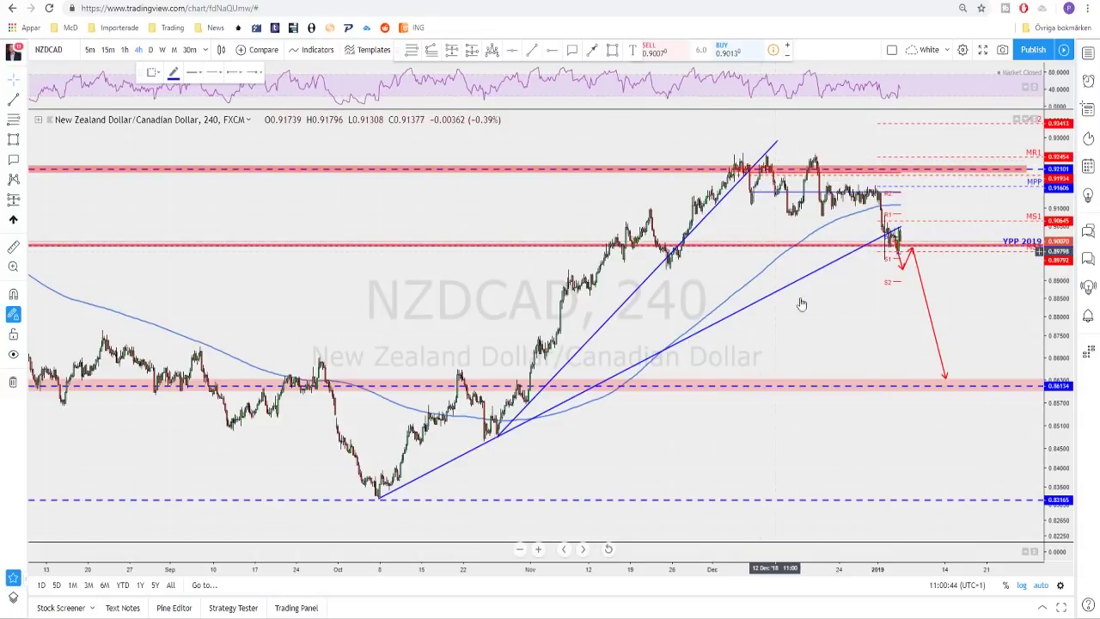
Step: Zoom and pan the 4-hour NZDCAD chart around price near 0.90070, then select the Short Position tool
scroll(862, 262, up, 1)
scroll(846, 240, down, 1)
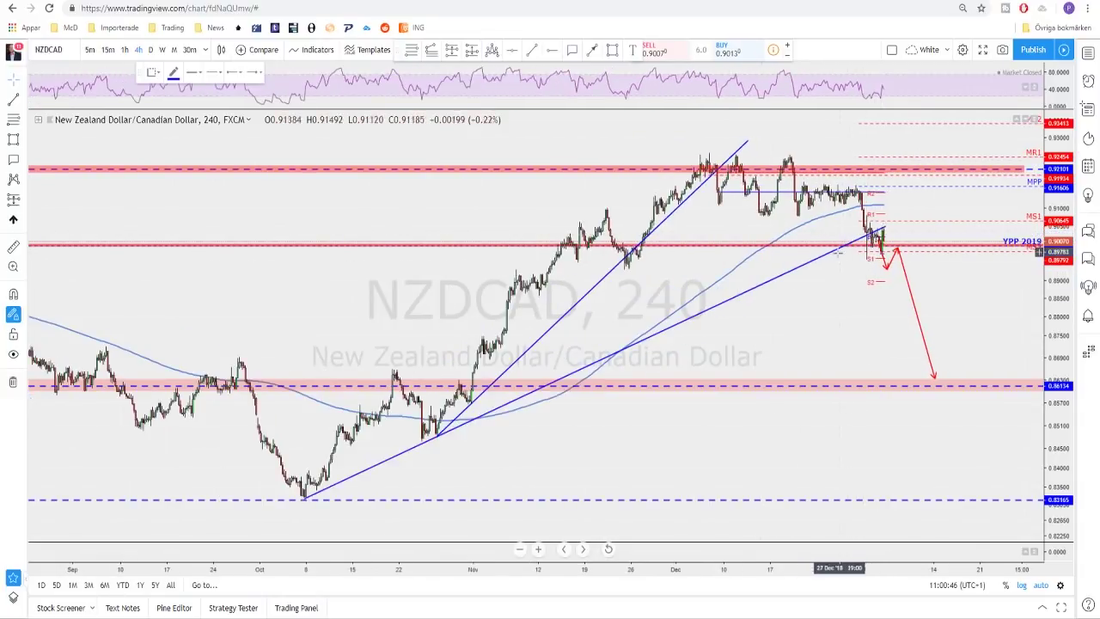
scroll(833, 269, up, 1)
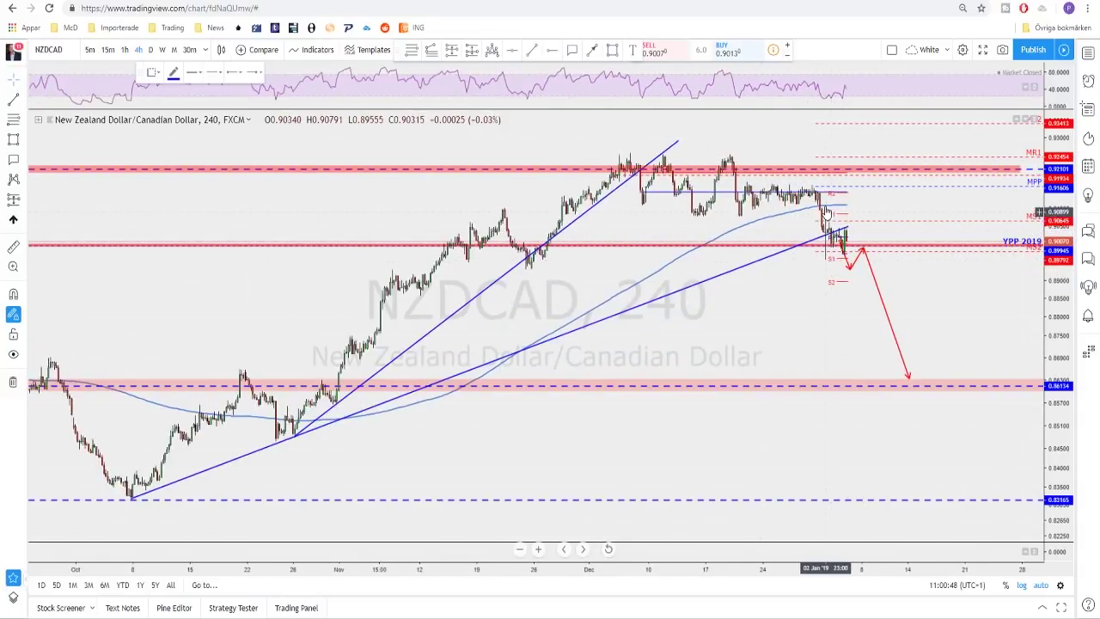
scroll(867, 202, down, 1)
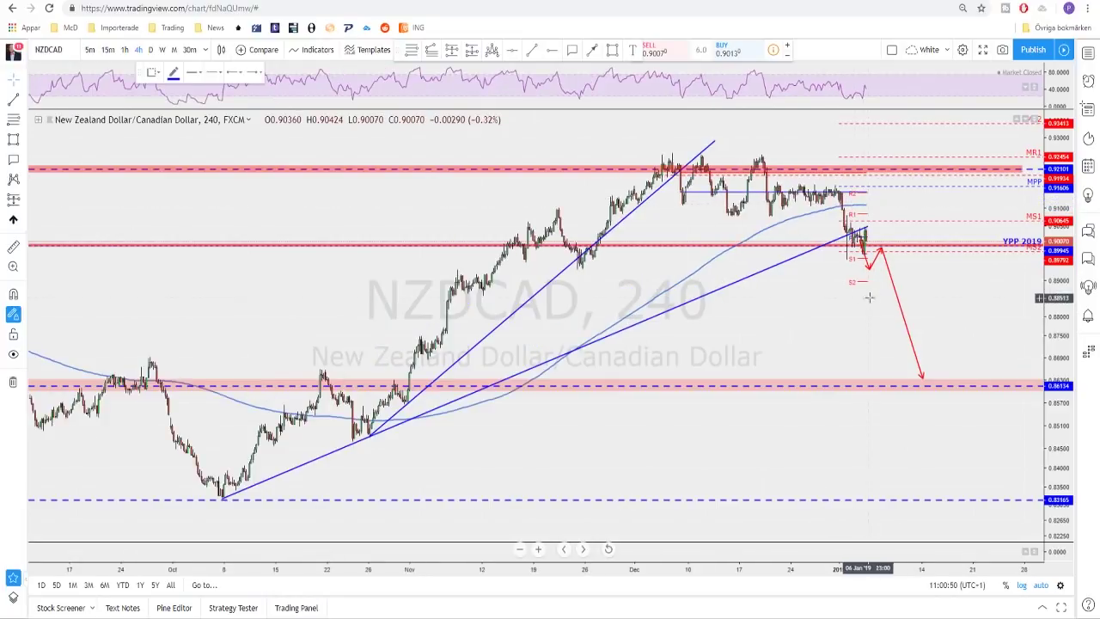
drag(865, 278, 816, 294)
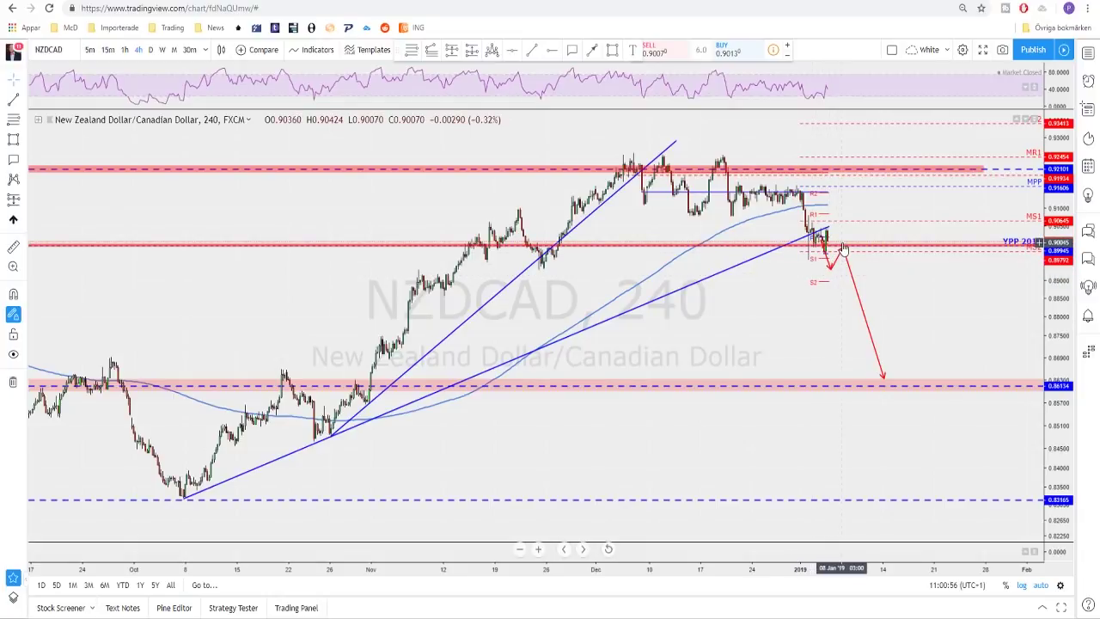
scroll(868, 344, down, 2)
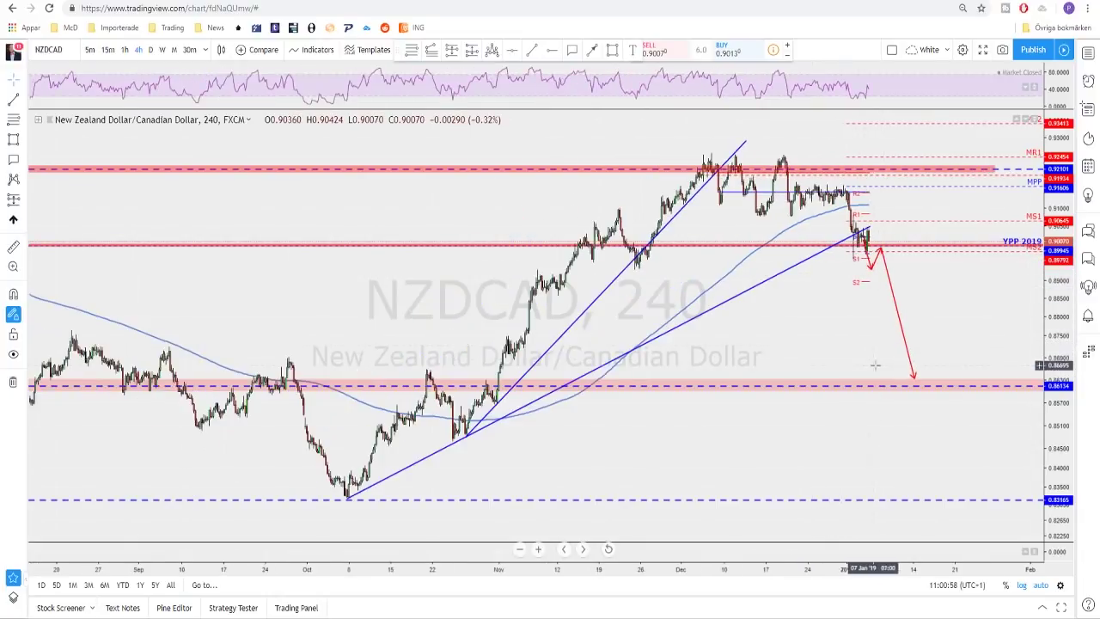
scroll(894, 333, down, 2)
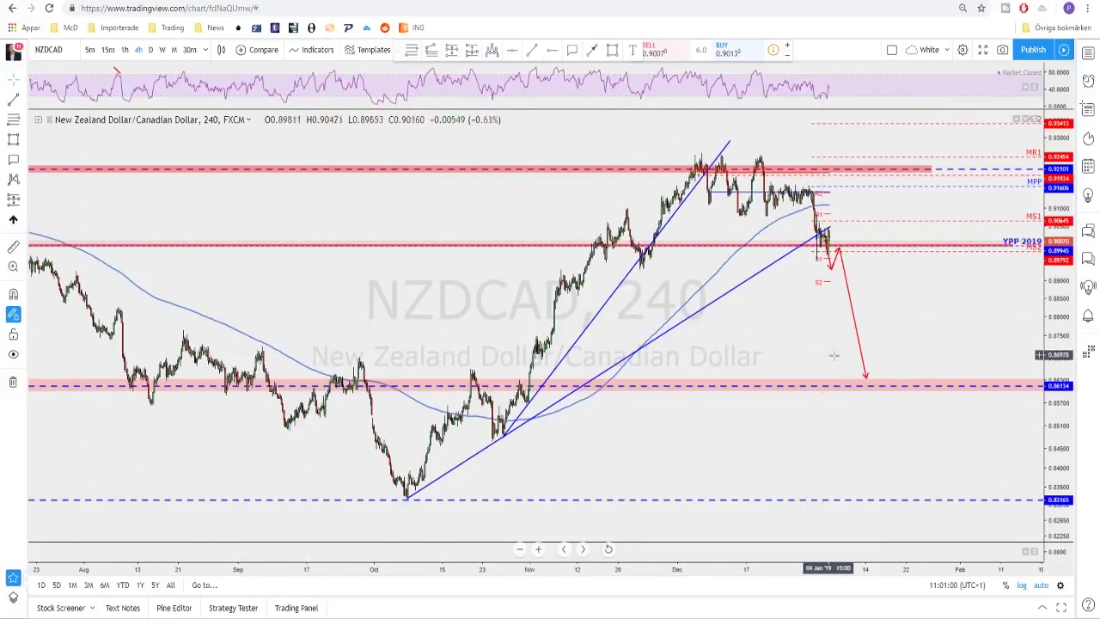
scroll(763, 374, up, 2)
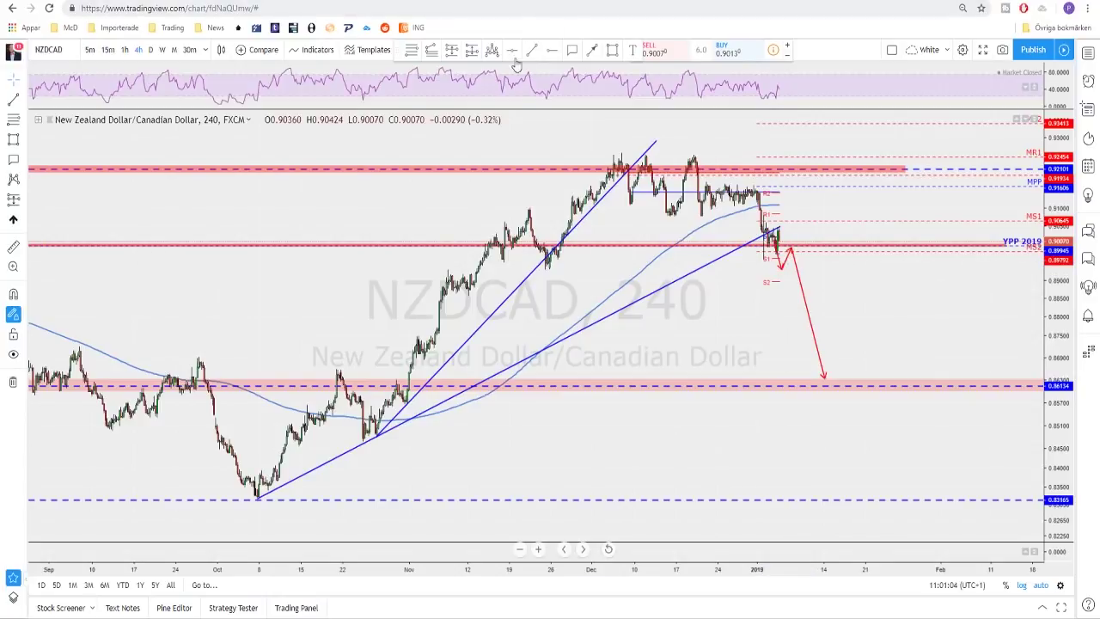
click(453, 51)
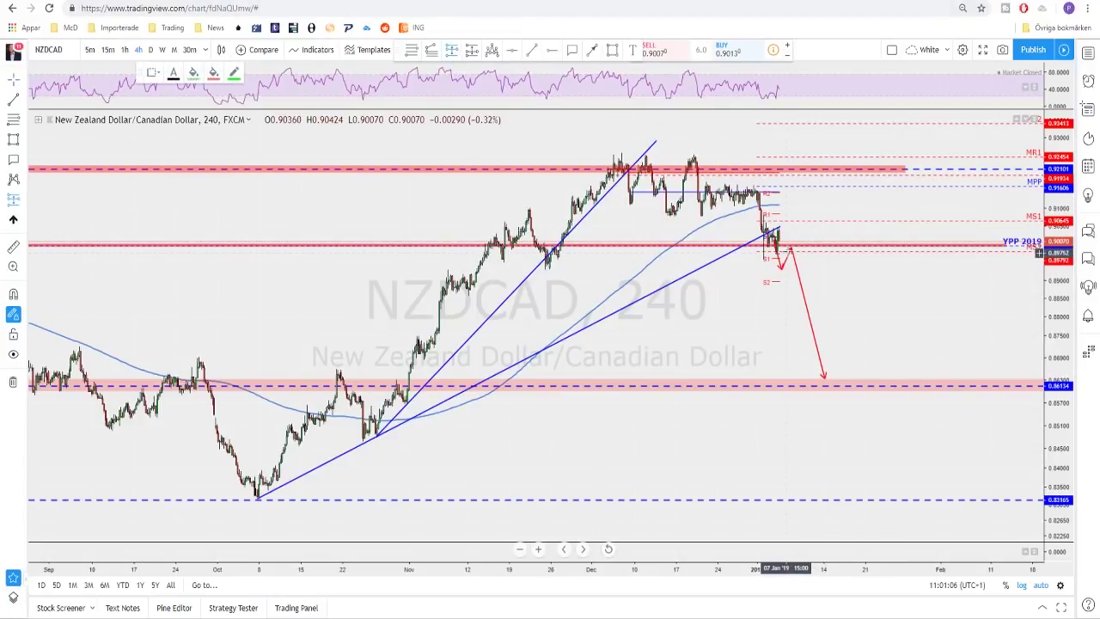
Step: Place a short position entering near 0.9007 with its target at the 0.8619 zone (4.00%), widen the box, and raise the stop
click(797, 250)
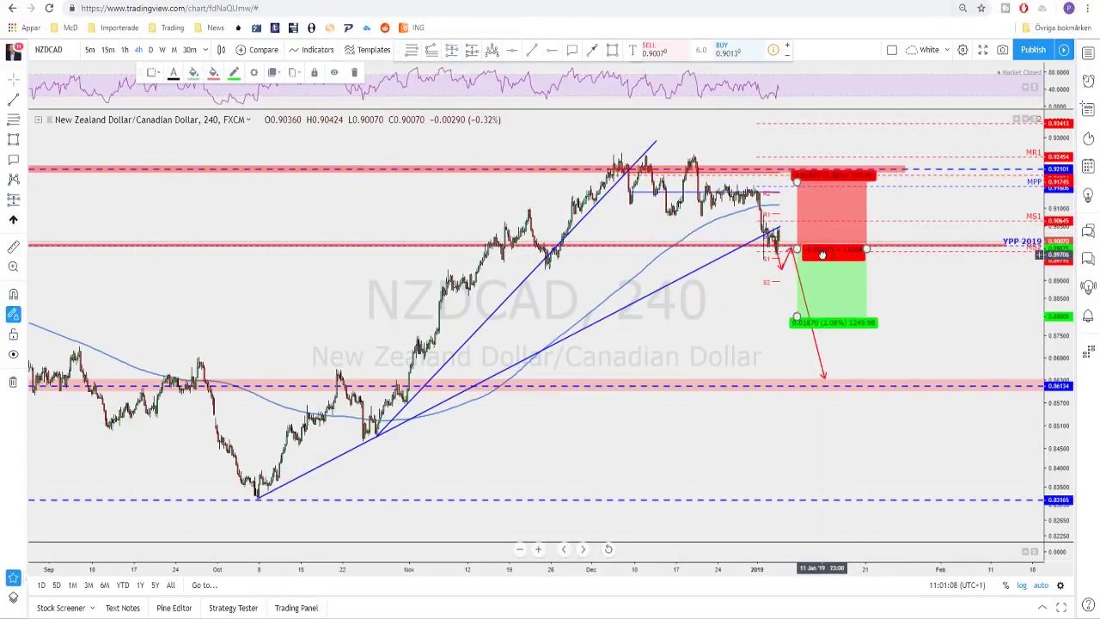
drag(822, 254, 827, 258)
click(779, 266)
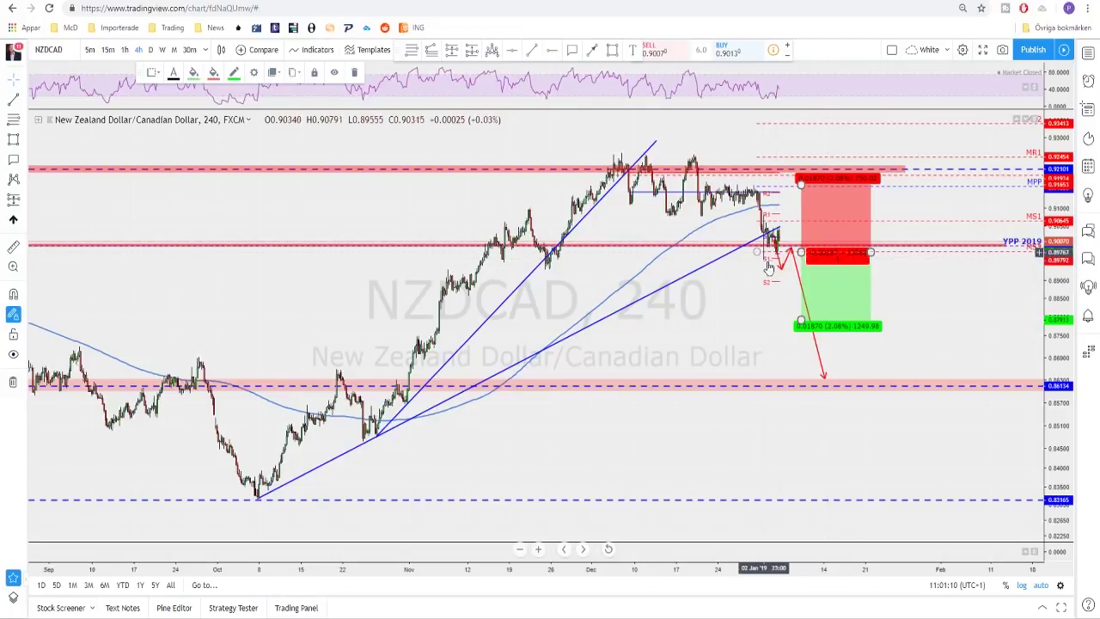
drag(800, 325, 800, 387)
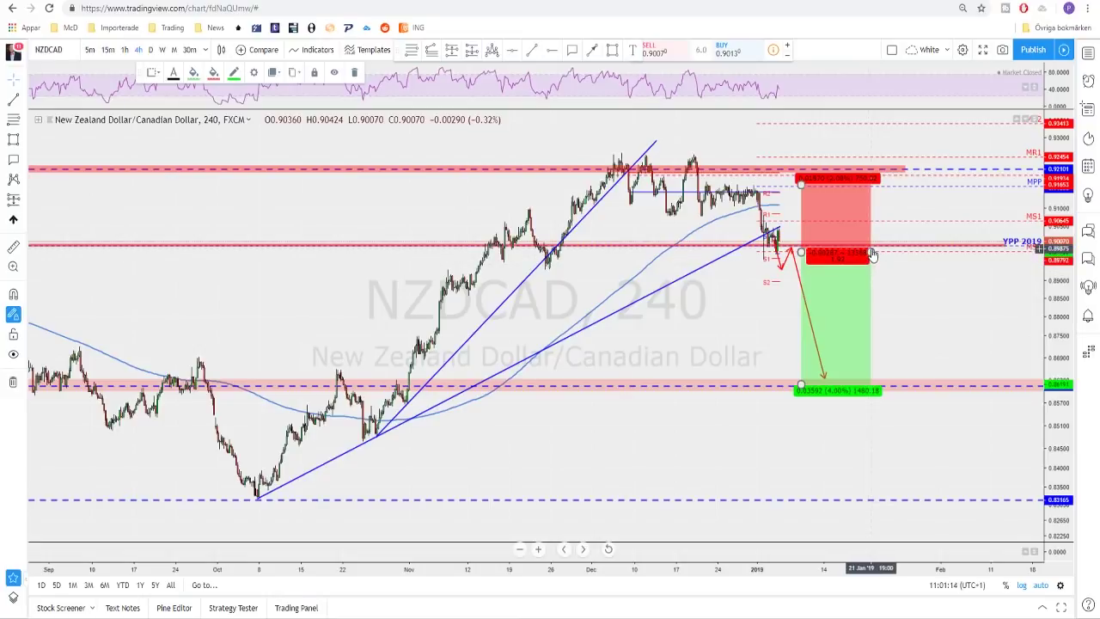
drag(873, 253, 945, 252)
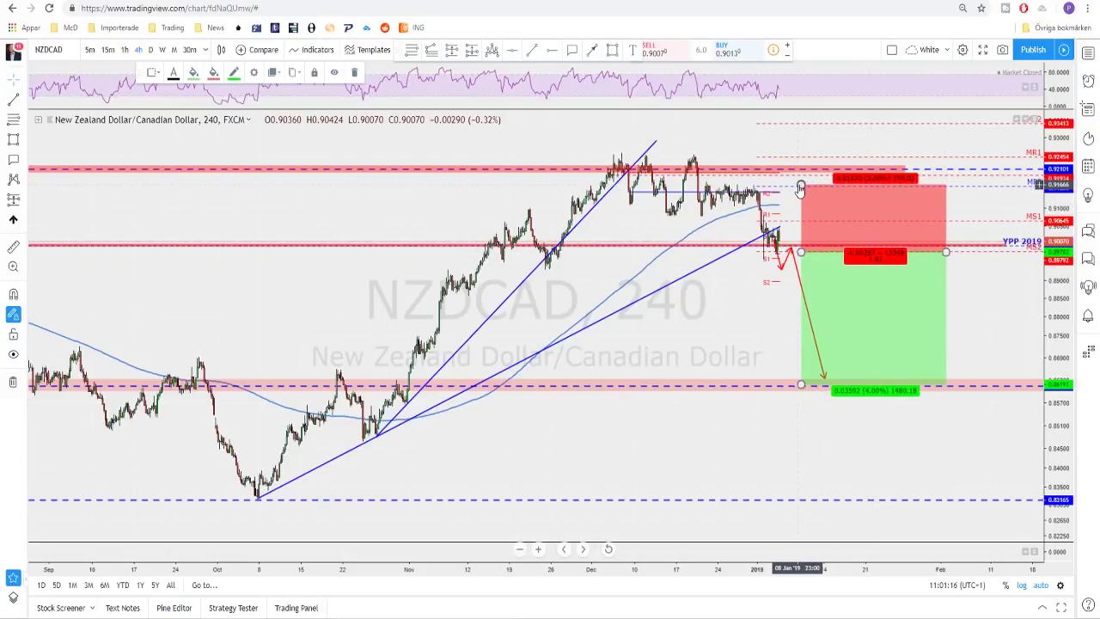
mouse_move(800, 188)
mouse_down()
mouse_move(797, 213)
mouse_move(795, 203)
mouse_up()
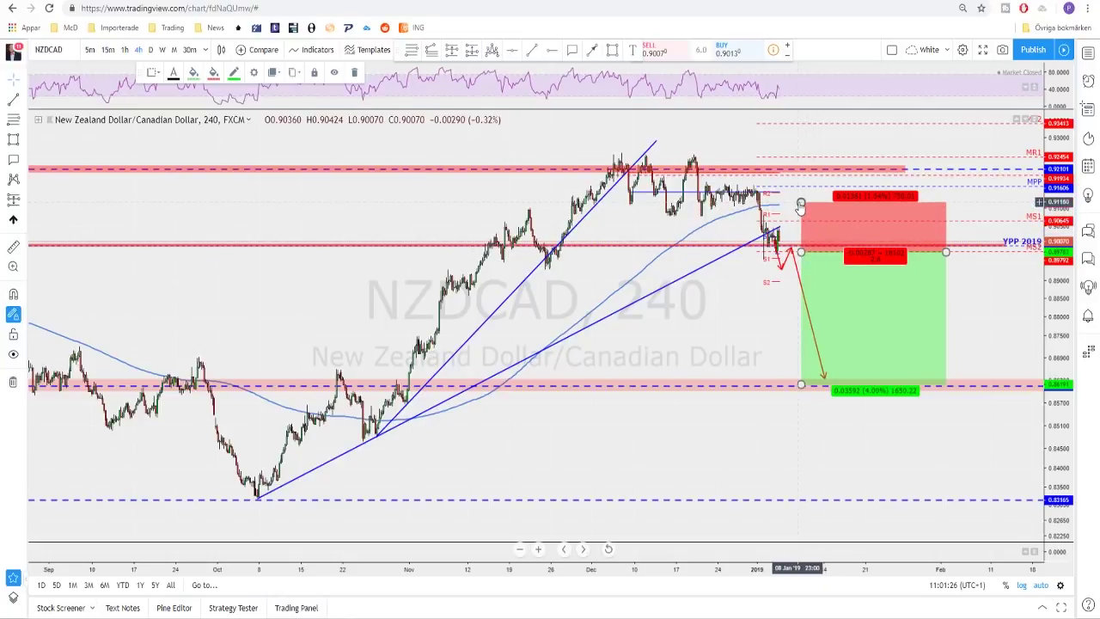
drag(800, 207, 800, 178)
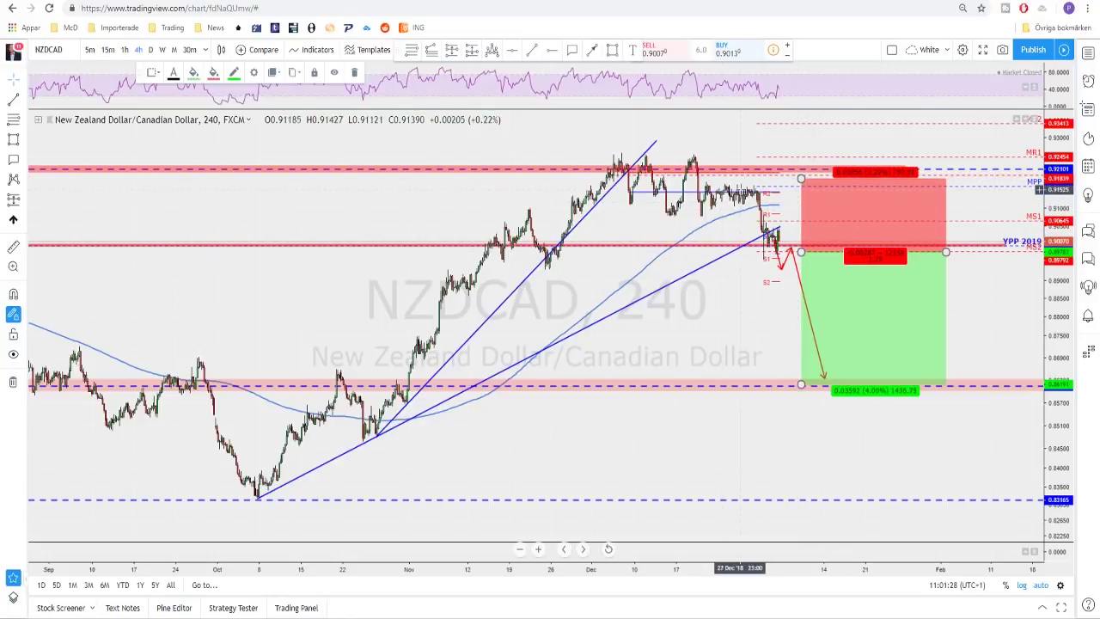
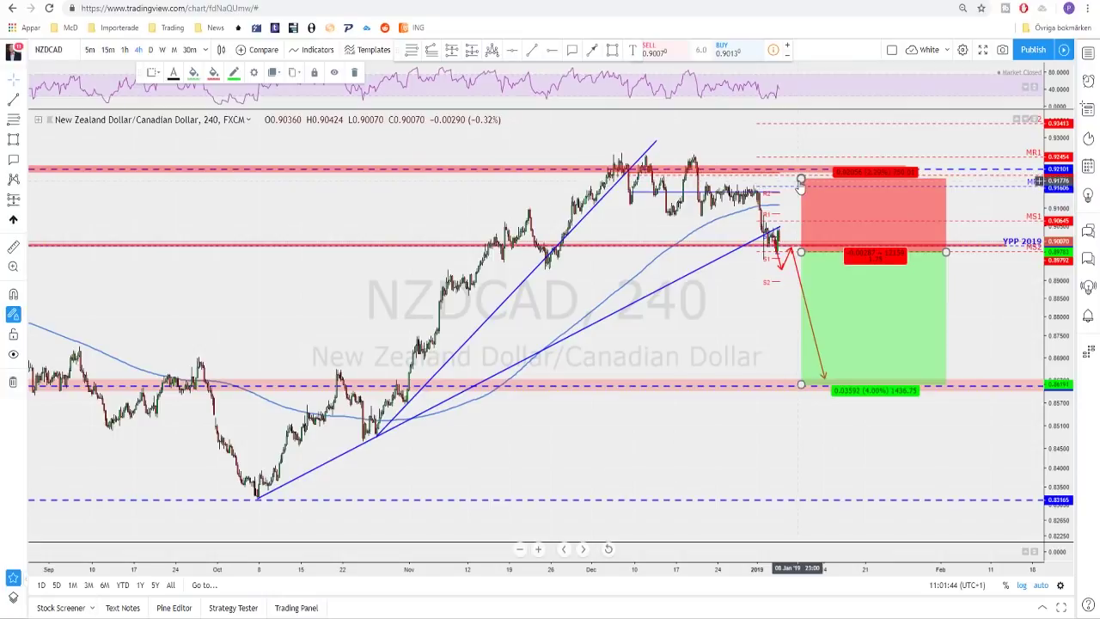
Step: Tighten the short position's stop-loss, delete the position box, and switch the symbol to AUDJPY
drag(801, 179, 801, 209)
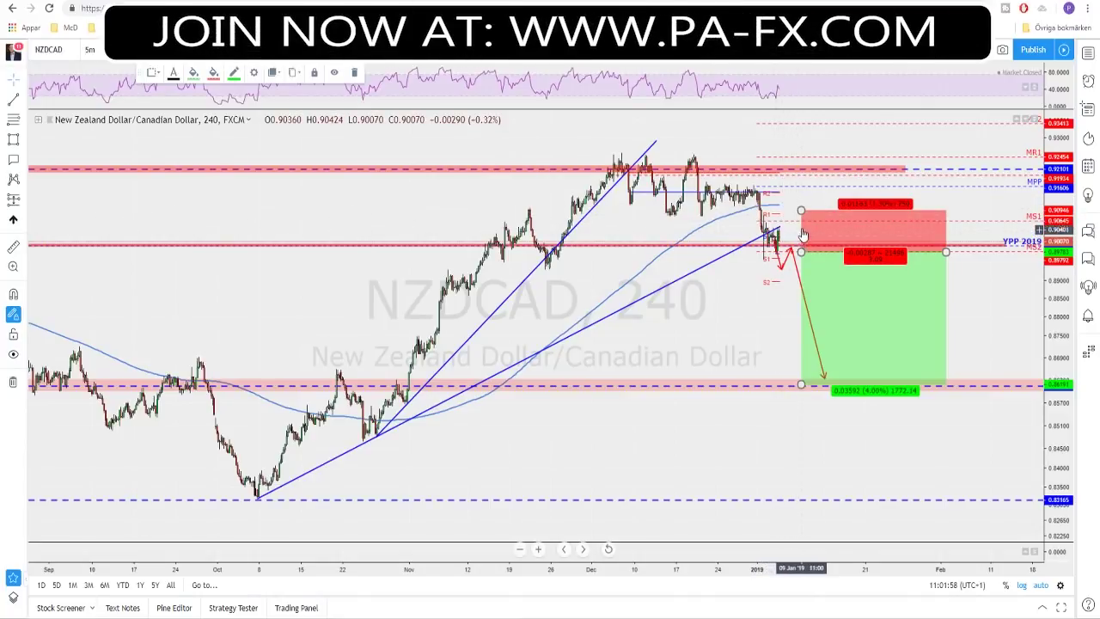
key(Delete)
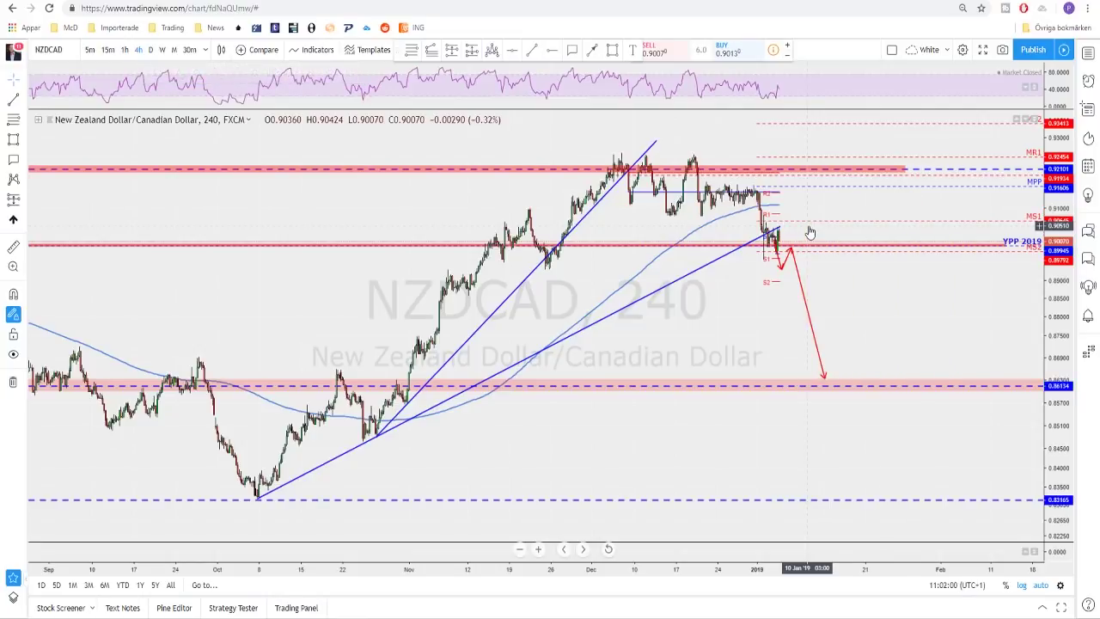
scroll(864, 294, down, 3)
scroll(865, 294, down, 1)
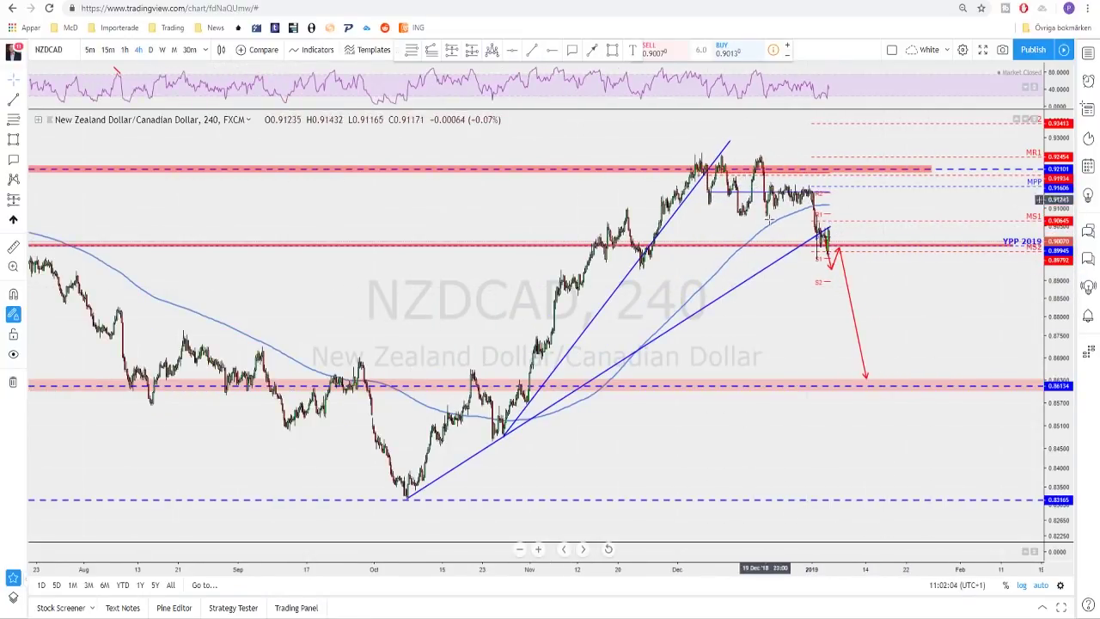
scroll(823, 299, up, 2)
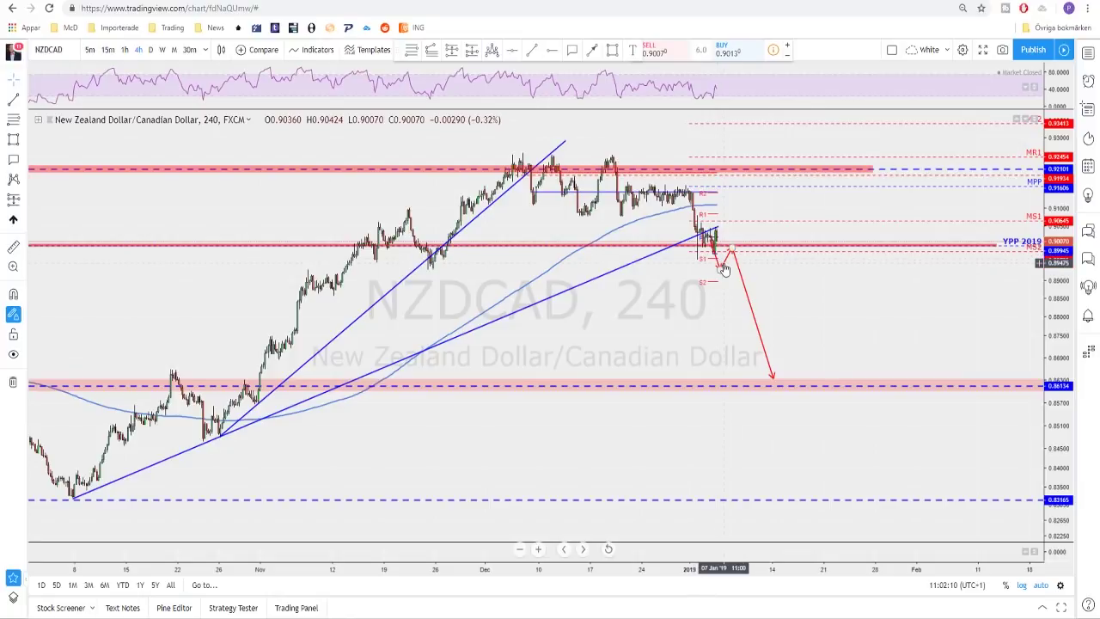
key(space)
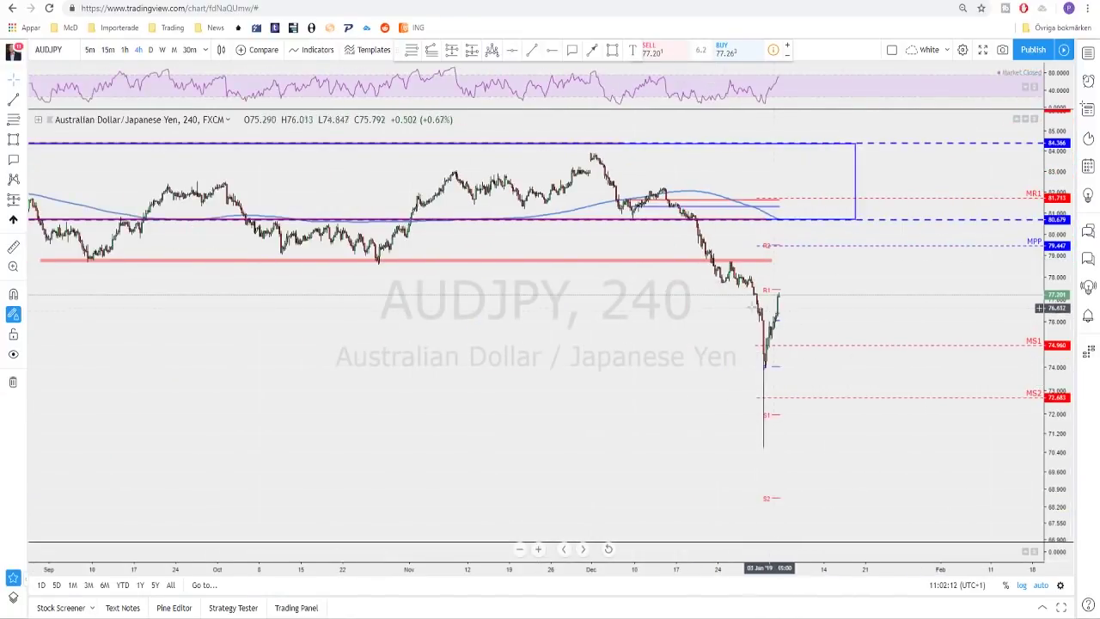
Step: Switch the AUDJPY chart to the weekly timeframe and frame the recent lows
click(152, 50)
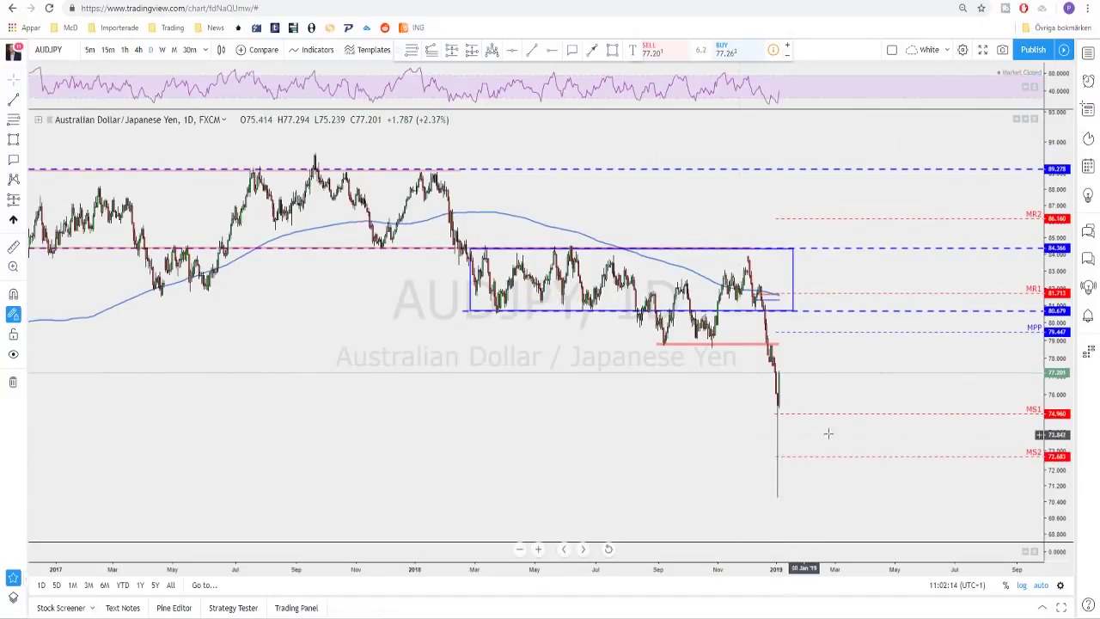
scroll(905, 421, down, 1)
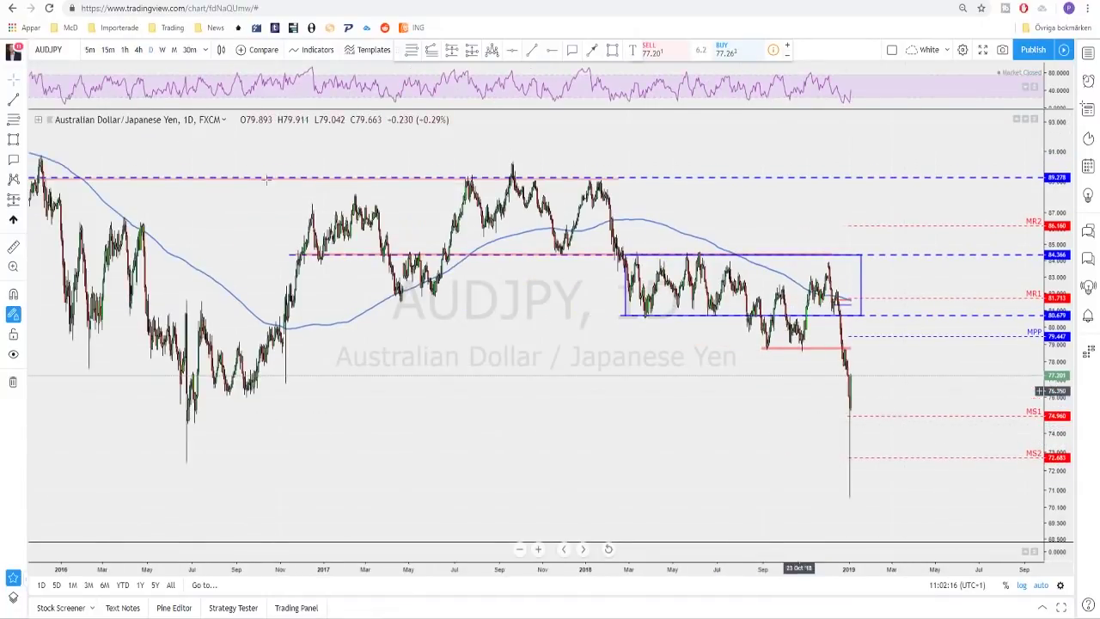
click(162, 50)
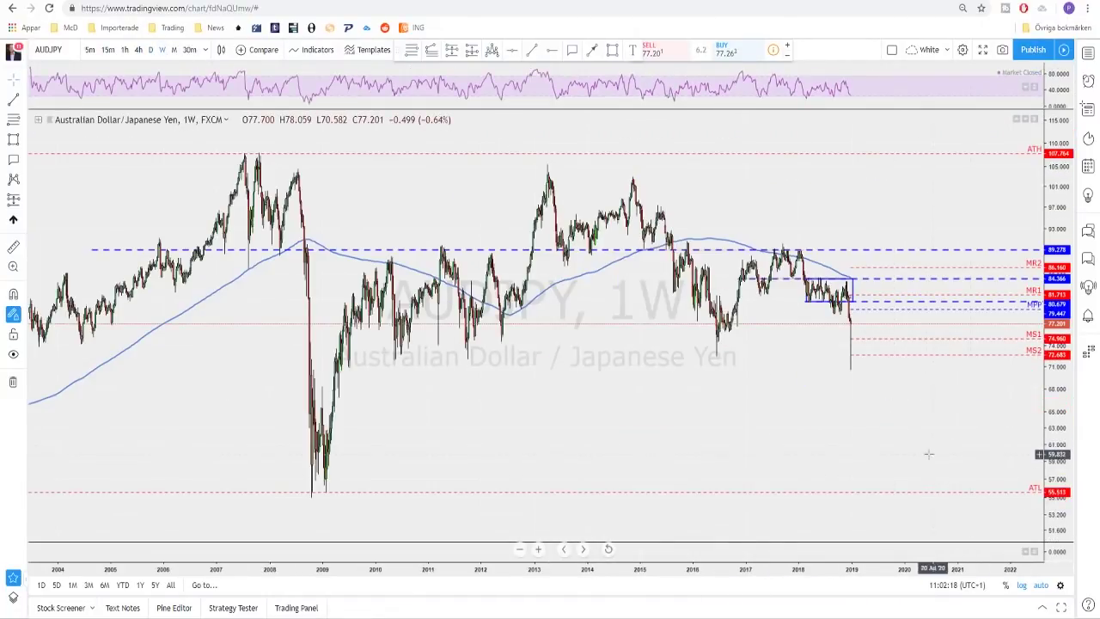
scroll(885, 438, up, 2)
scroll(819, 449, down, 1)
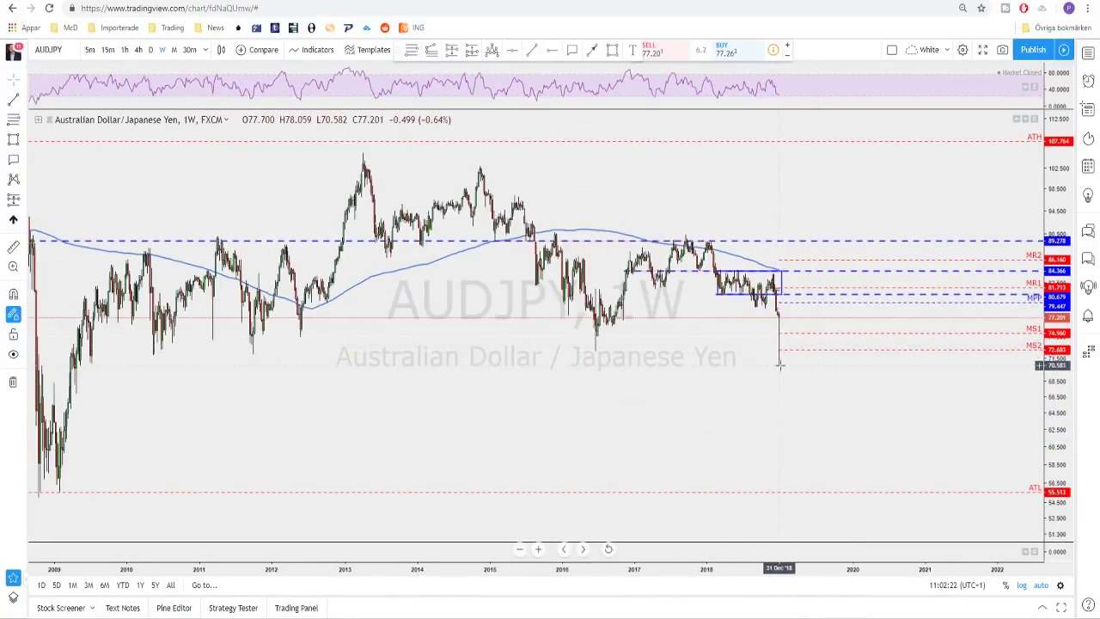
scroll(781, 372, down, 1)
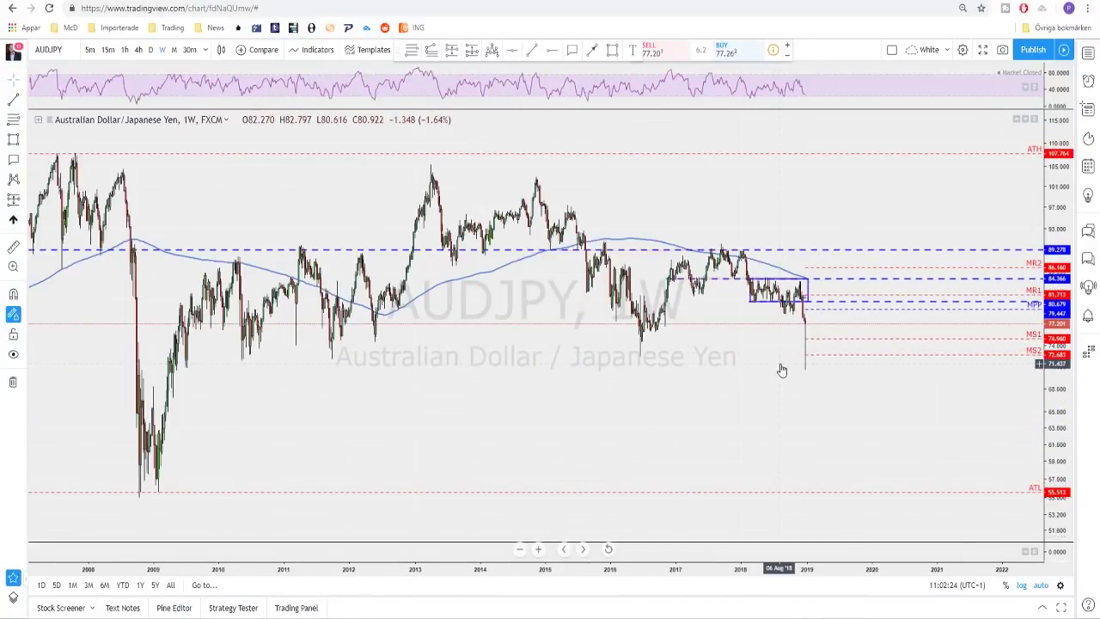
Step: Draw a red rectangle zone across the 70.6–72.1 low area, then return to daily
click(593, 54)
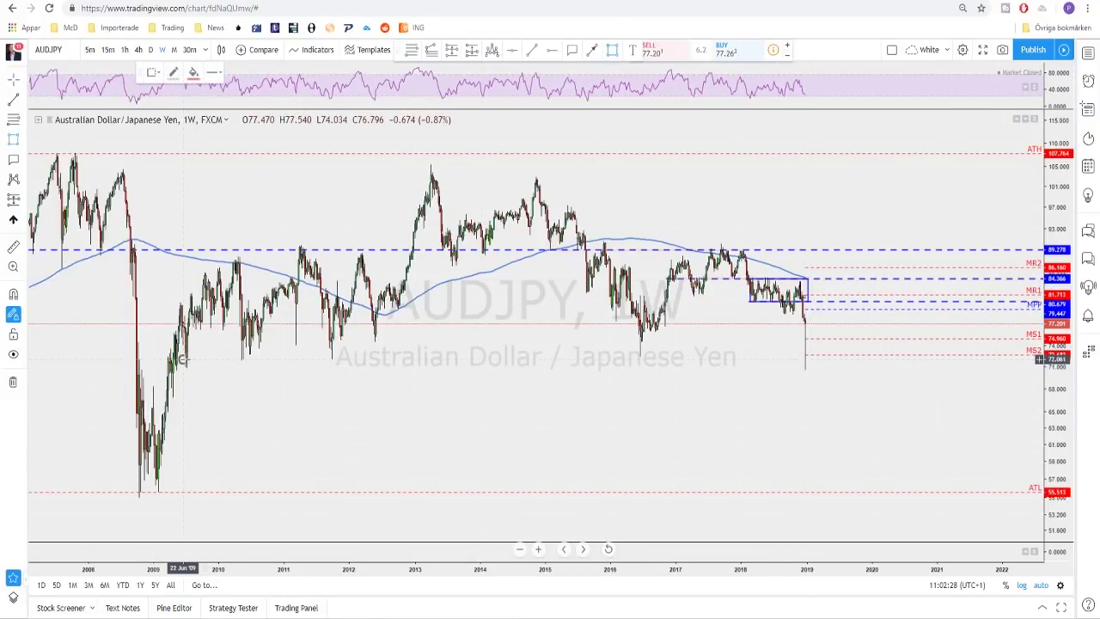
mouse_move(182, 359)
mouse_down()
mouse_move(732, 410)
mouse_move(853, 369)
mouse_up()
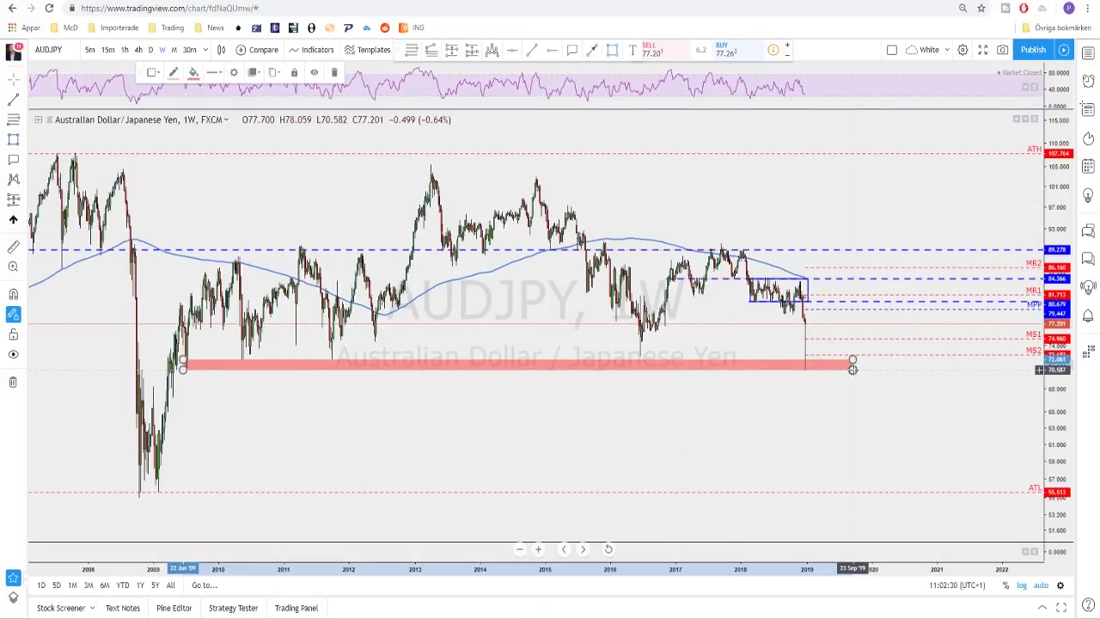
scroll(731, 427, down, 1)
scroll(754, 422, up, 2)
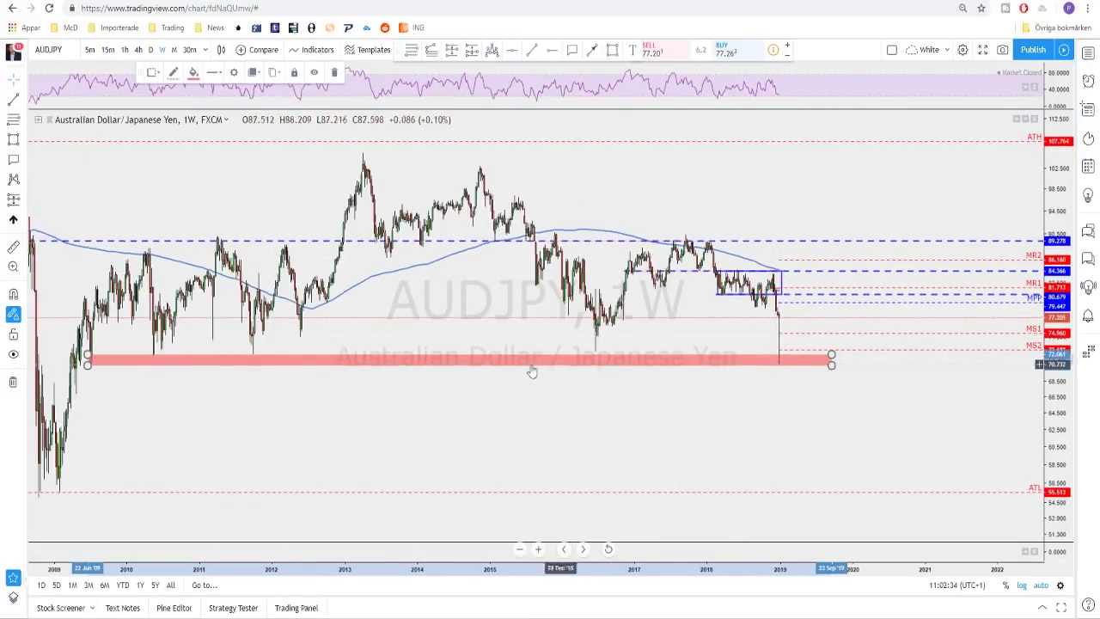
scroll(516, 371, down, 2)
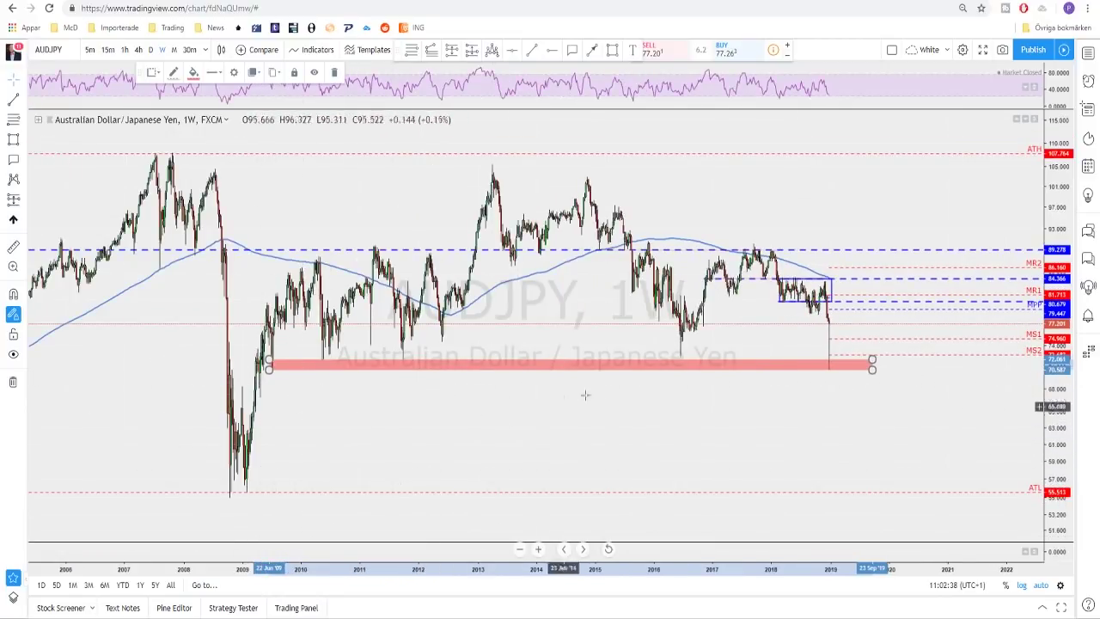
scroll(793, 404, up, 2)
scroll(794, 406, up, 4)
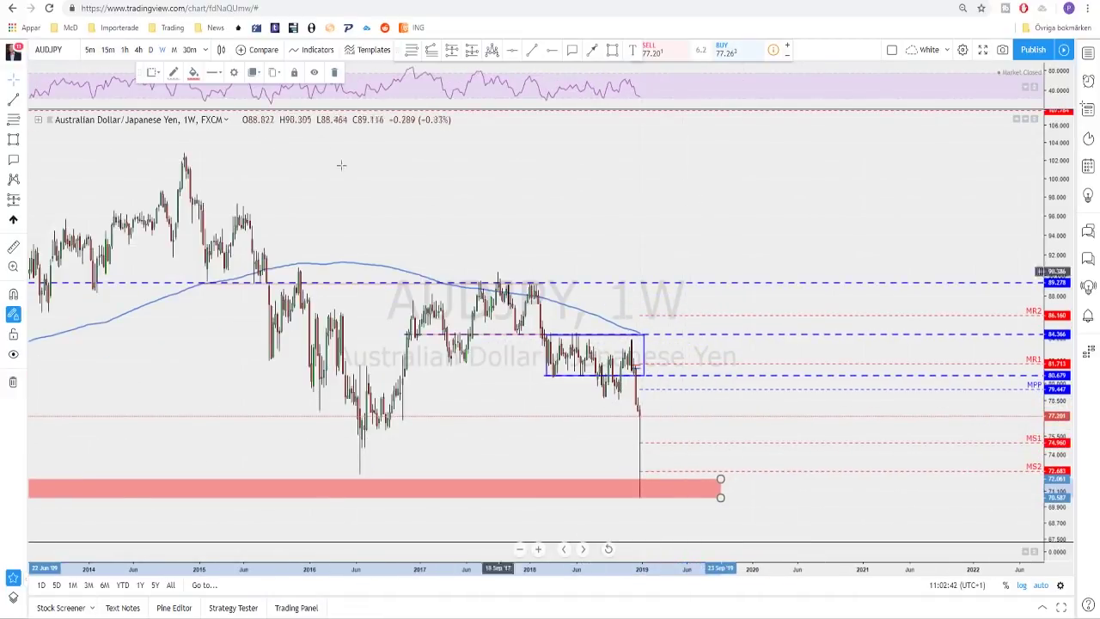
click(153, 50)
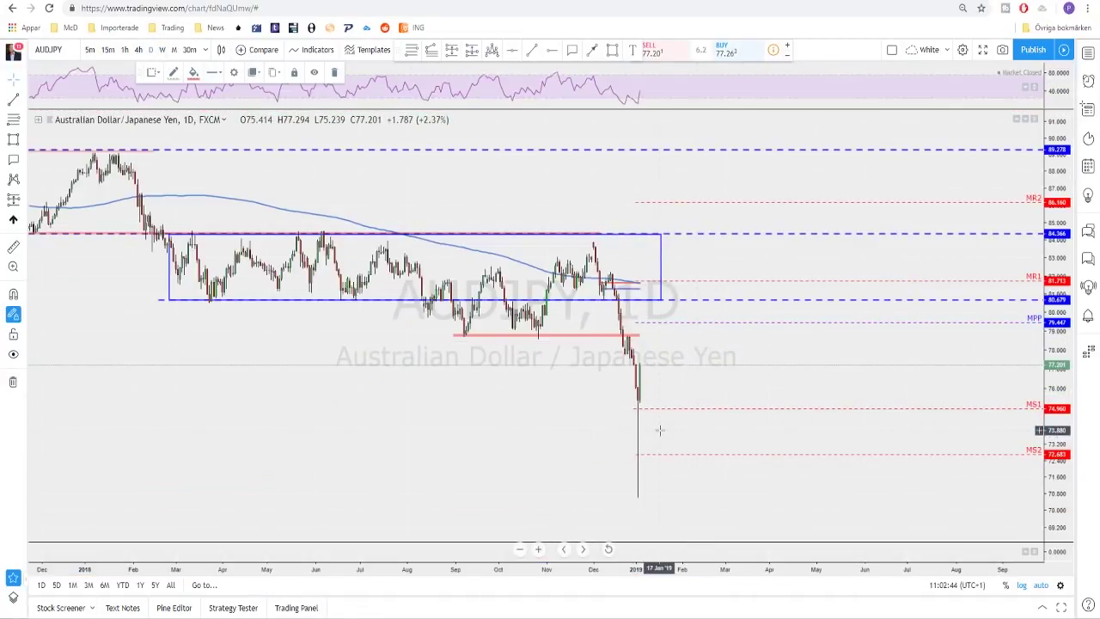
Step: Sketch a red rise-then-fall price path from the latest daily candle, then switch to 4-hour
scroll(654, 446, down, 2)
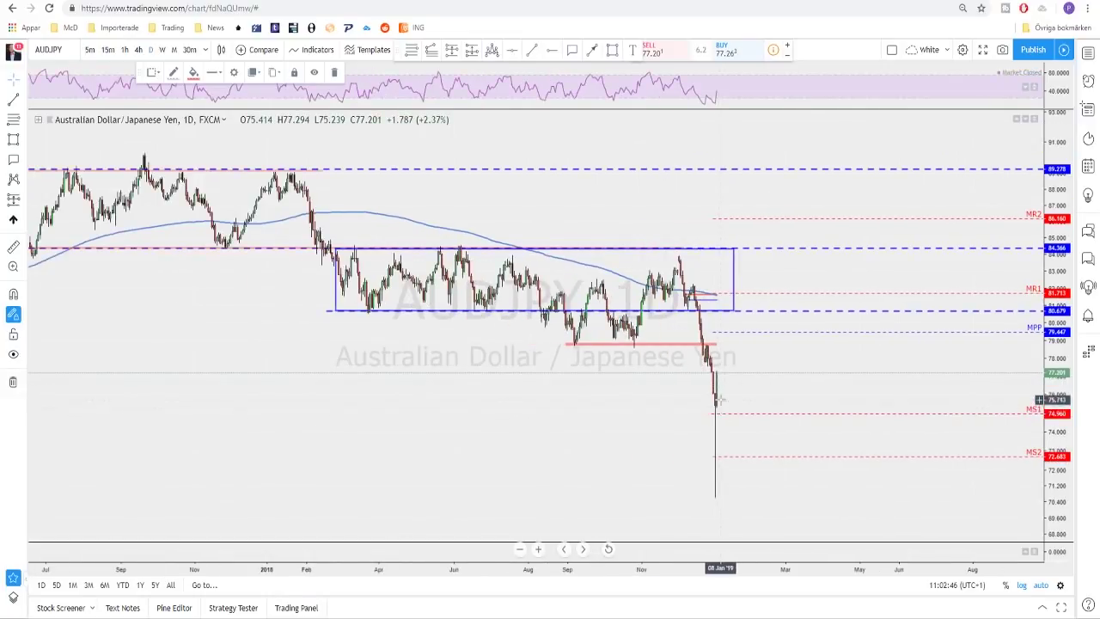
scroll(690, 411, up, 1)
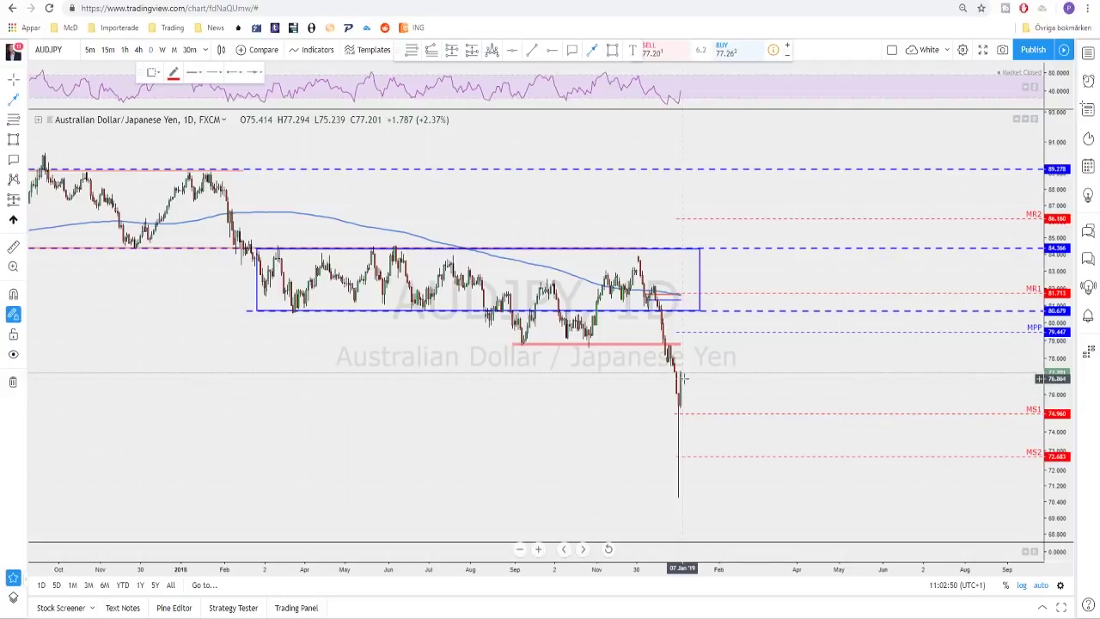
mouse_move(681, 379)
mouse_down()
mouse_move(693, 338)
mouse_move(533, 342)
mouse_move(700, 343)
mouse_up()
click(699, 343)
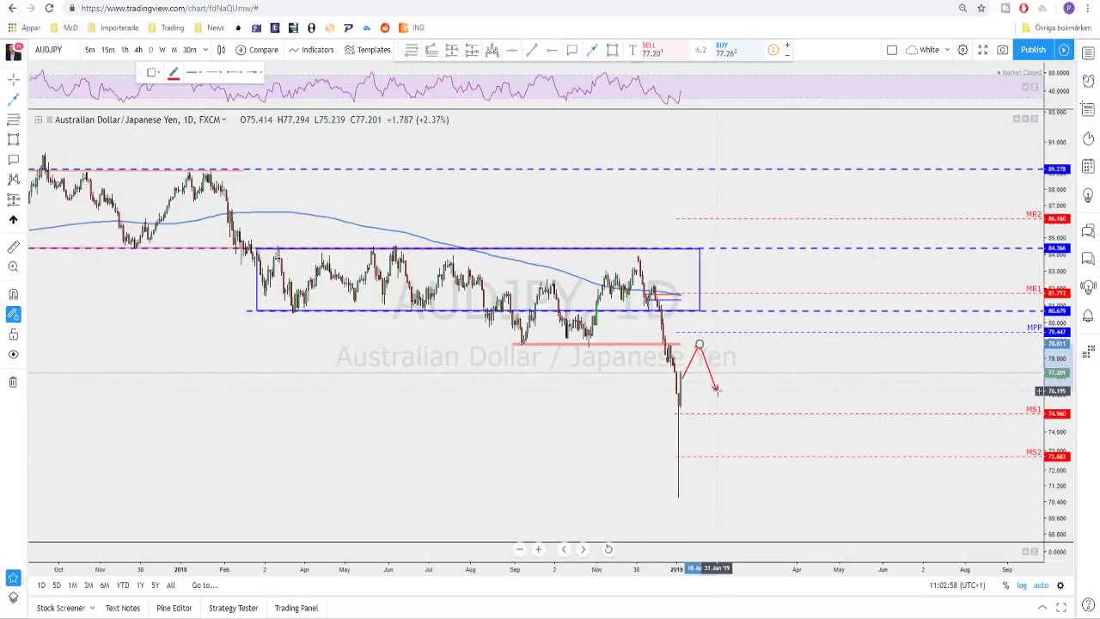
double_click(715, 378)
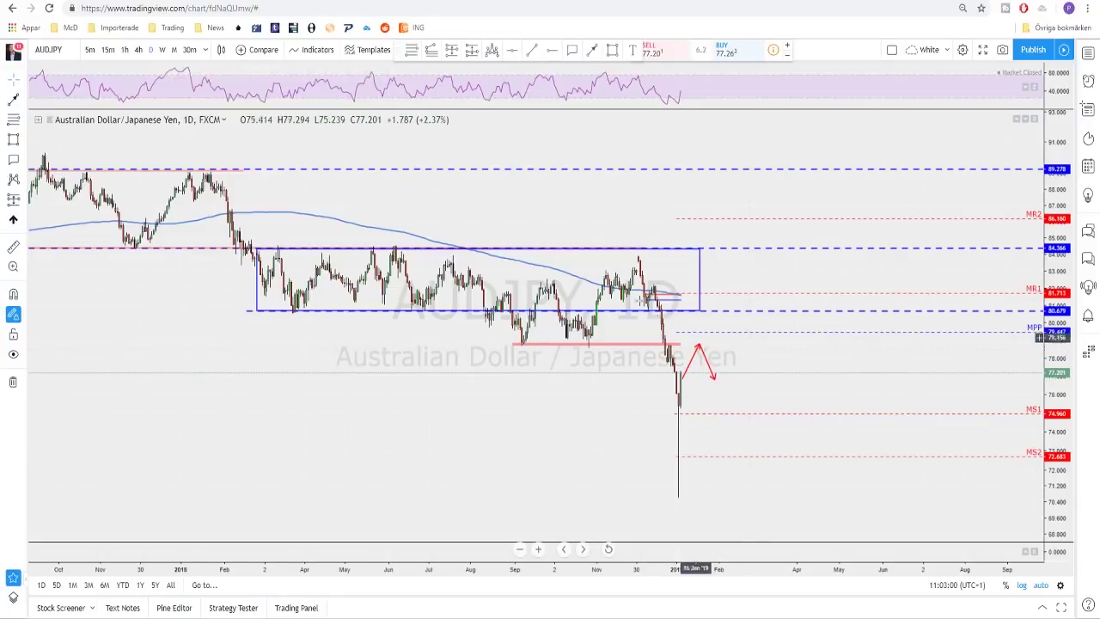
click(139, 50)
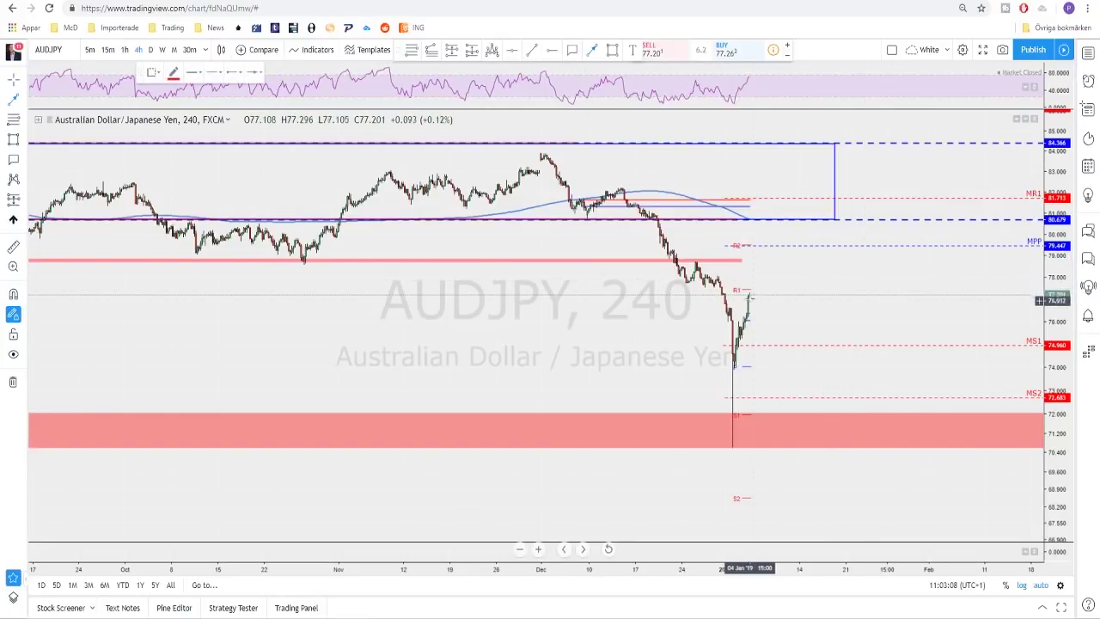
Step: Draw a red path dipping just below MS1 then rallying, then change the symbol to EURAUD
click(748, 297)
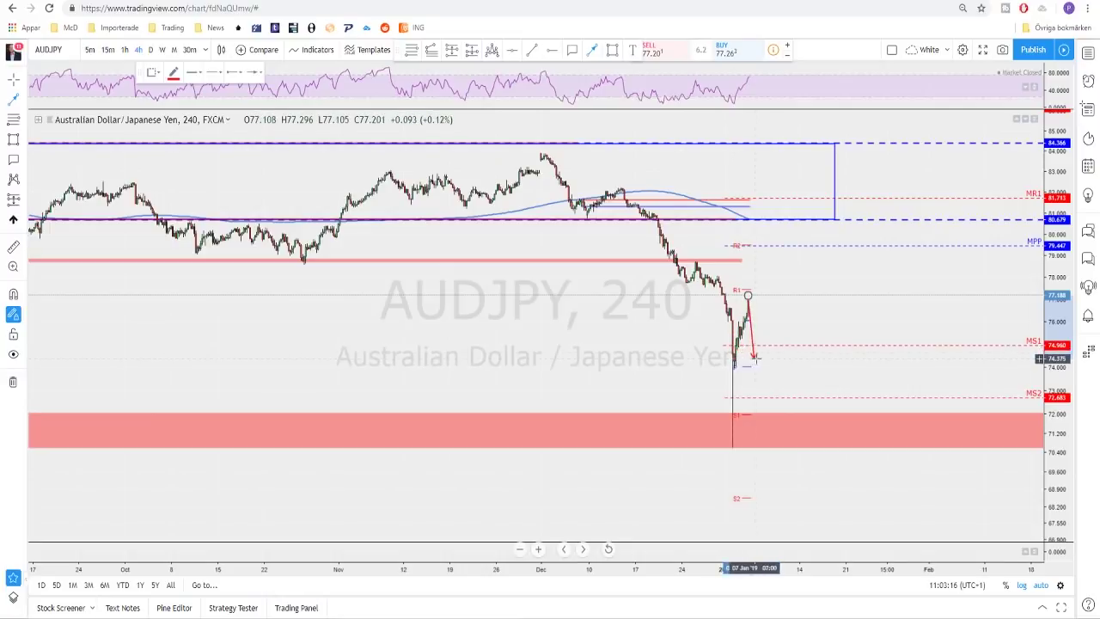
click(765, 361)
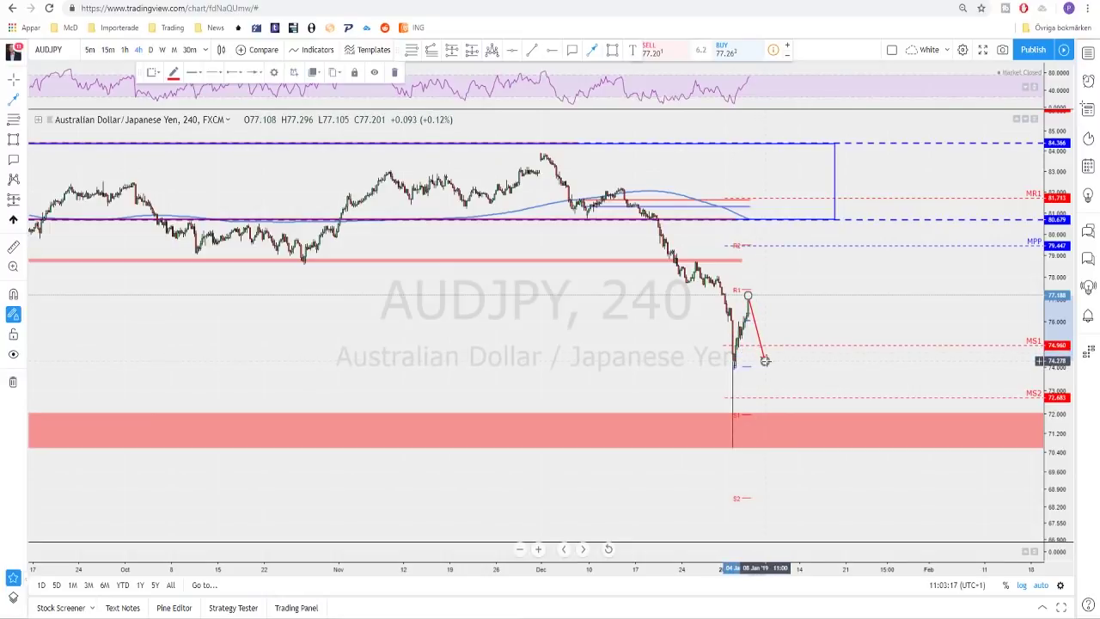
click(787, 295)
scroll(815, 364, down, 3)
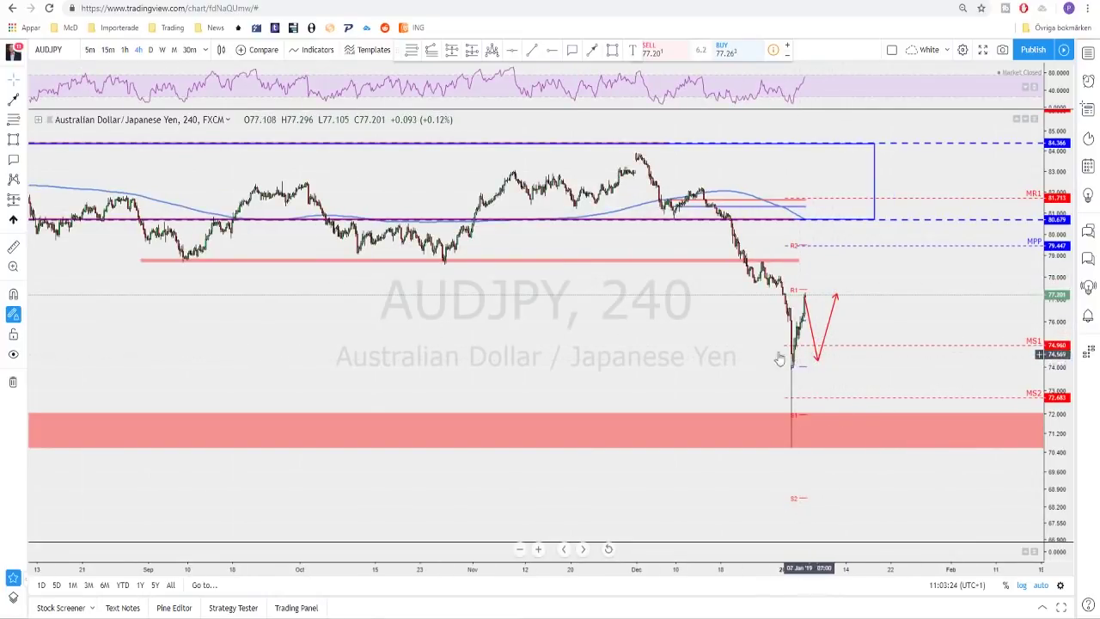
scroll(732, 338, down, 1)
key(space)
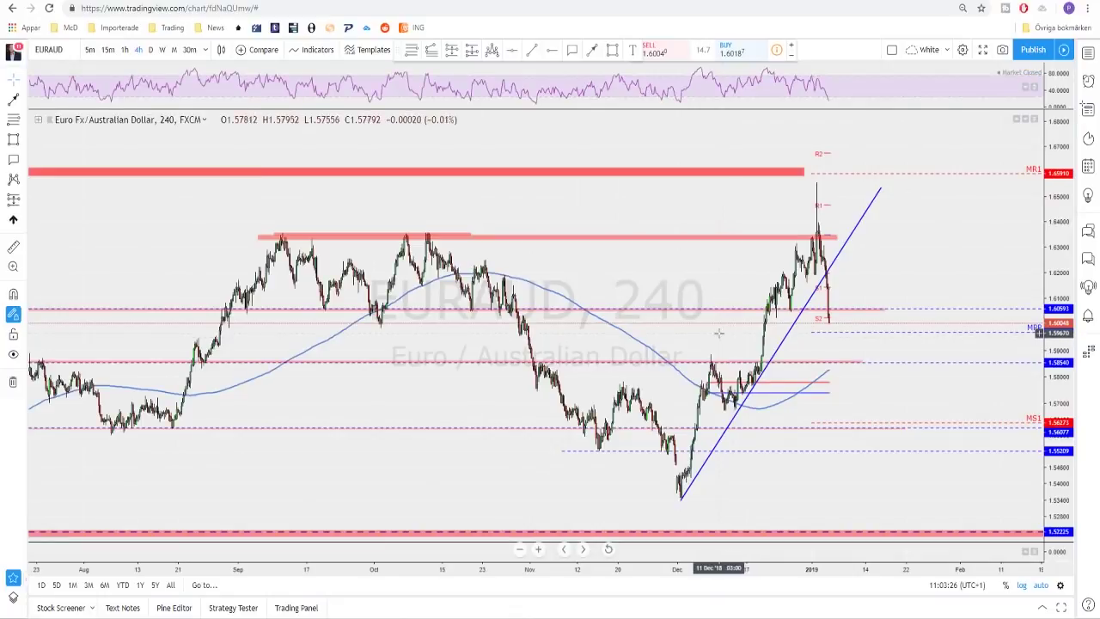
Step: Review the EURAUD weekly chart's older and latest history, then set it to daily
click(150, 48)
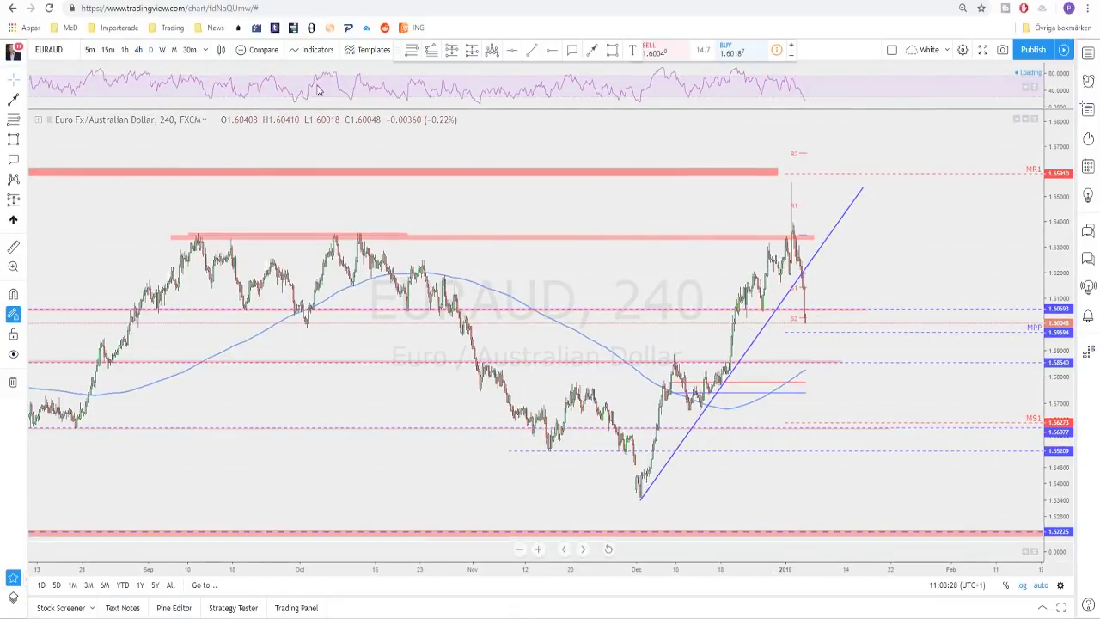
click(162, 49)
scroll(786, 286, down, 5)
scroll(675, 283, up, 8)
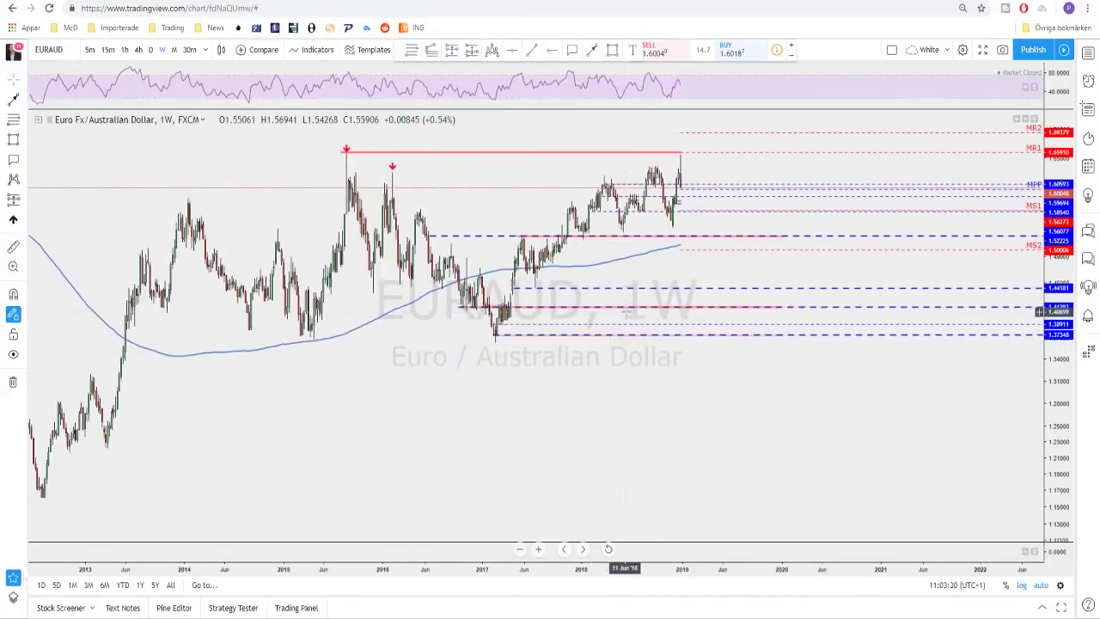
drag(435, 177, 552, 177)
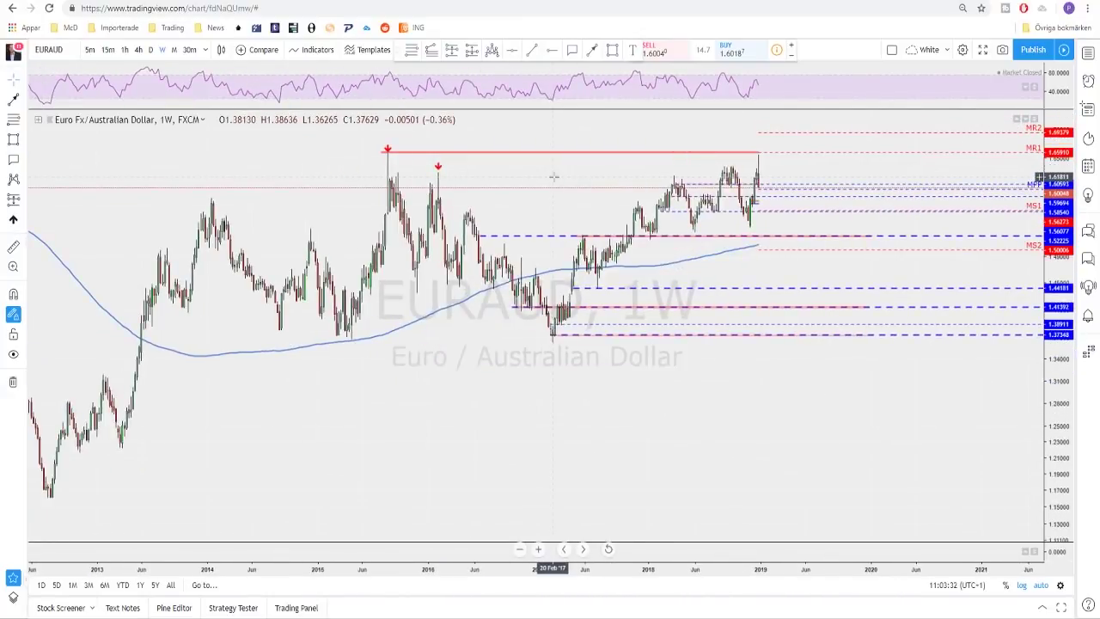
scroll(553, 177, up, 2)
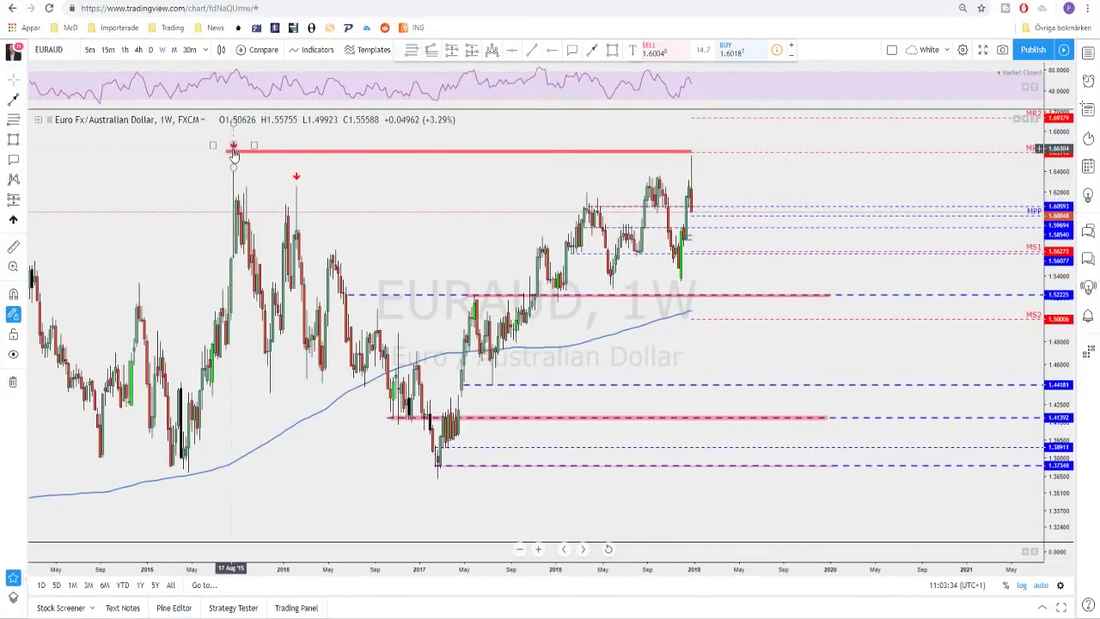
scroll(571, 181, up, 1)
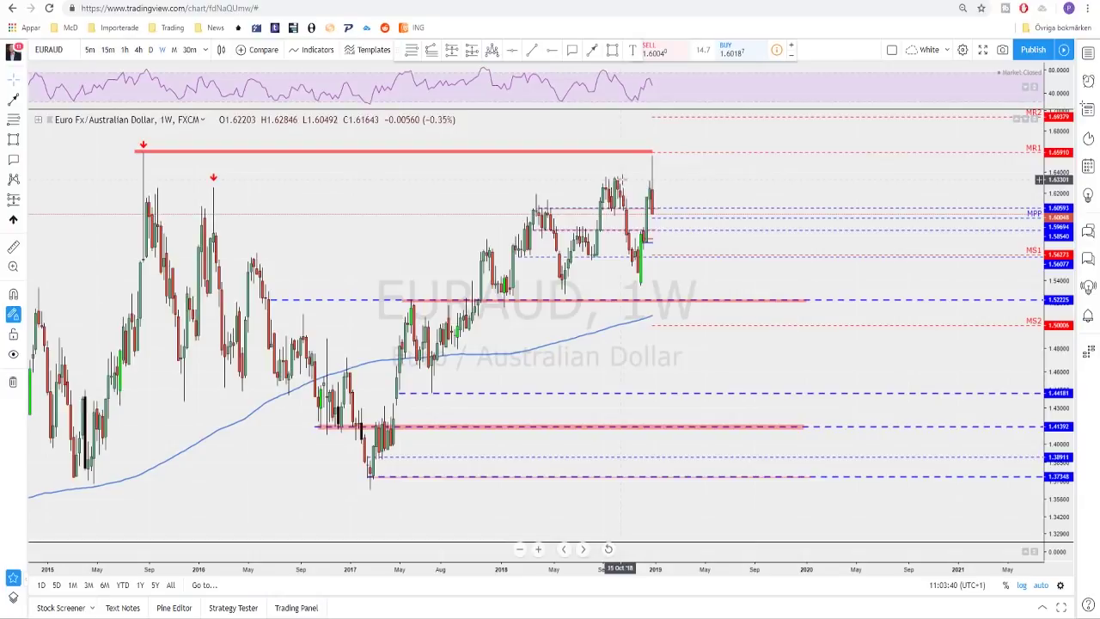
scroll(636, 215, up, 1)
drag(707, 180, 848, 184)
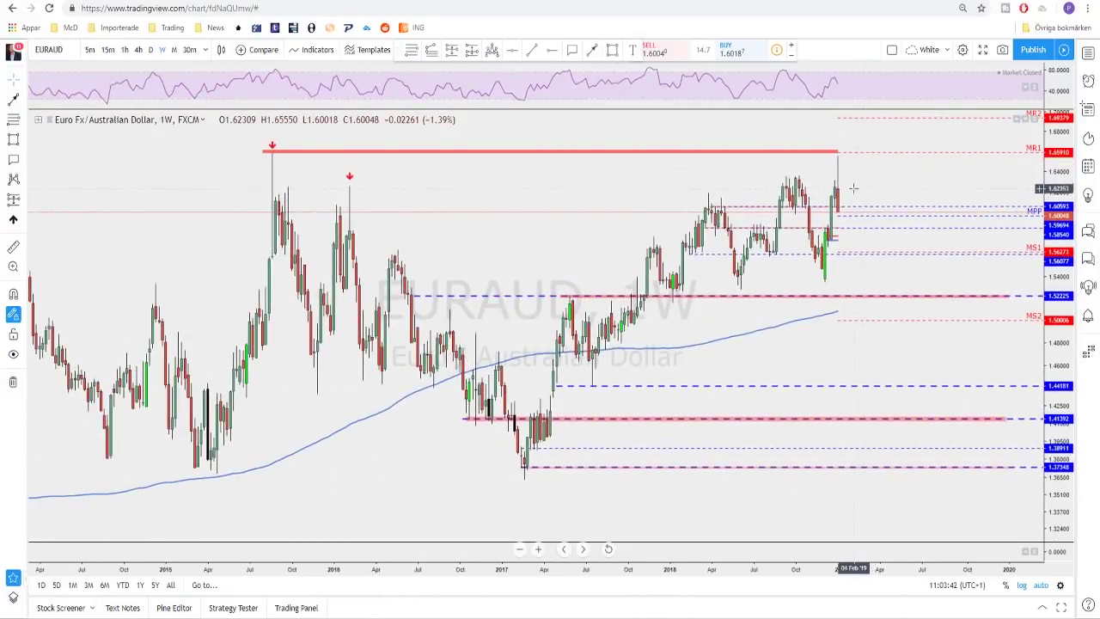
scroll(821, 164, up, 1)
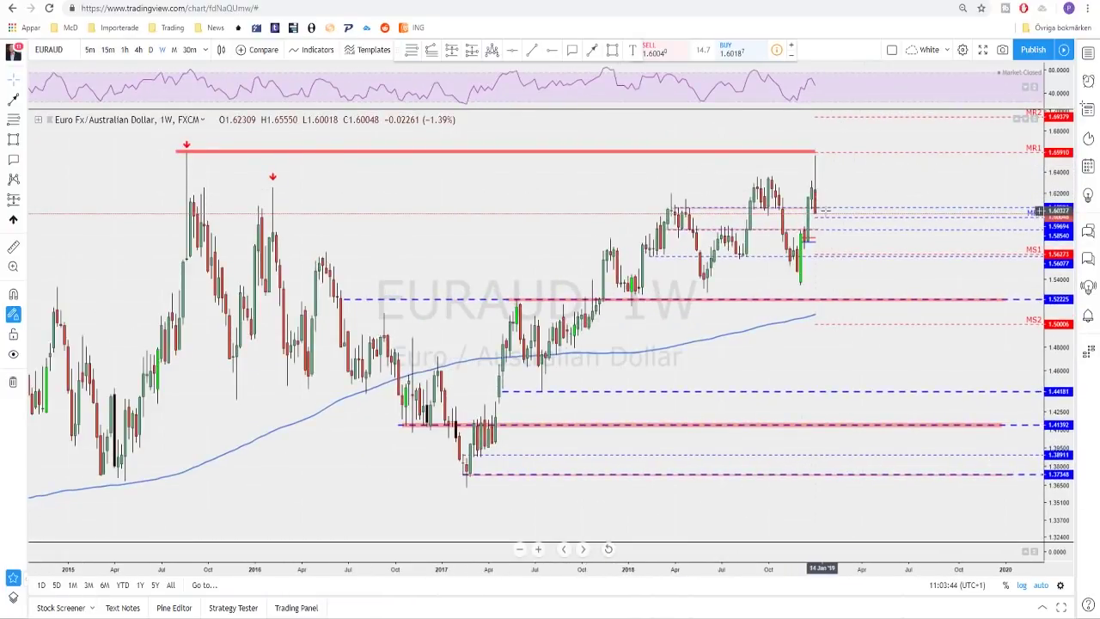
scroll(825, 209, up, 1)
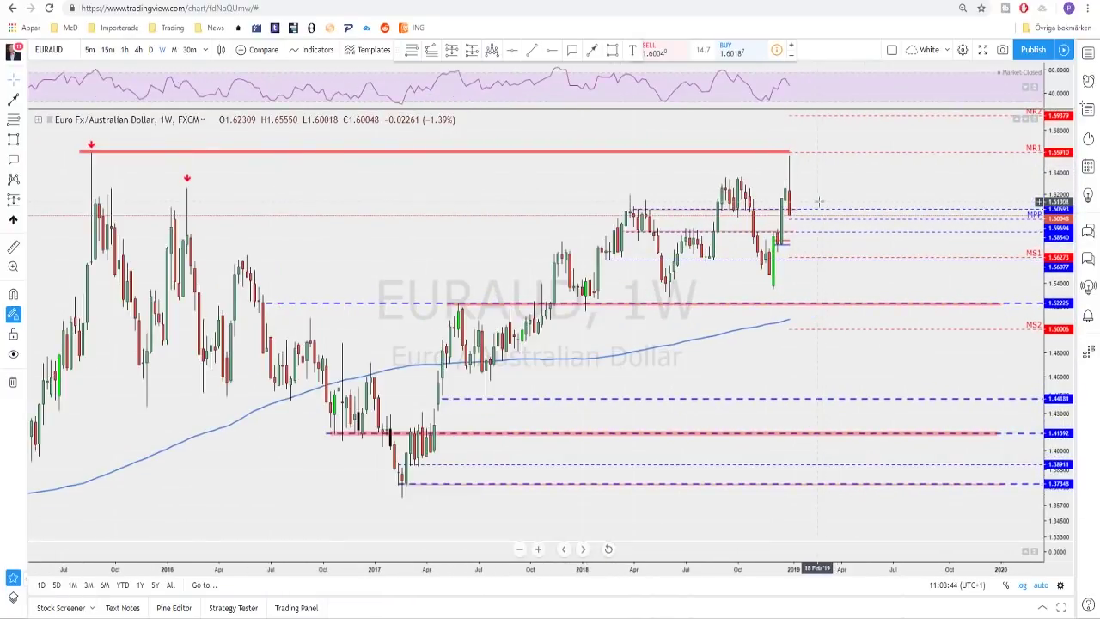
click(151, 50)
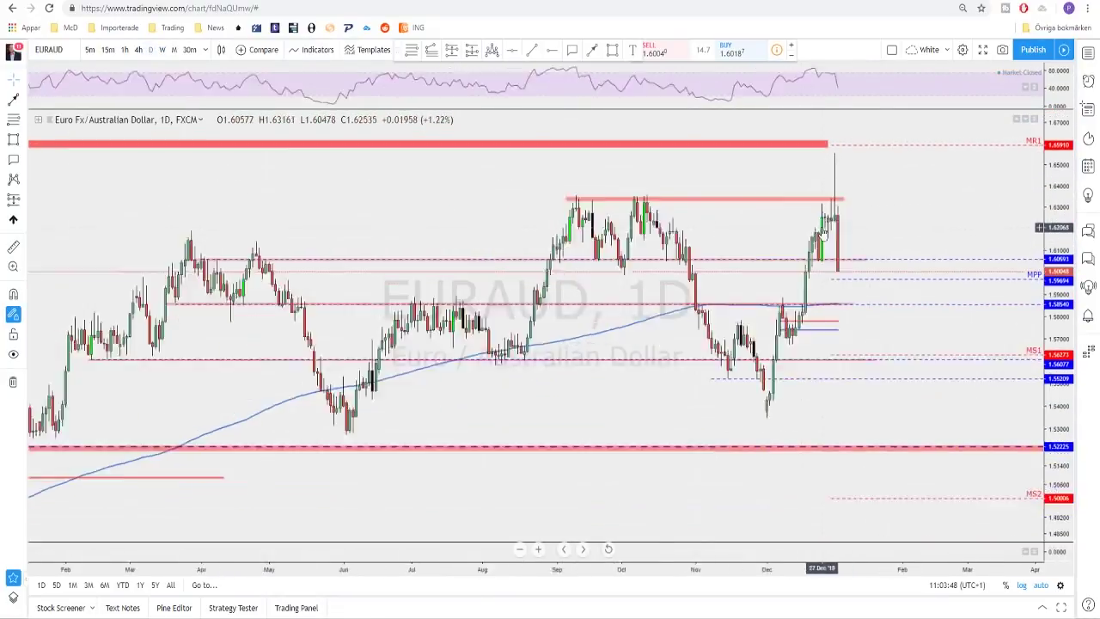
Step: Nudge the pink resistance line slightly right, then draw and delete a trial rectangle
drag(637, 207, 642, 199)
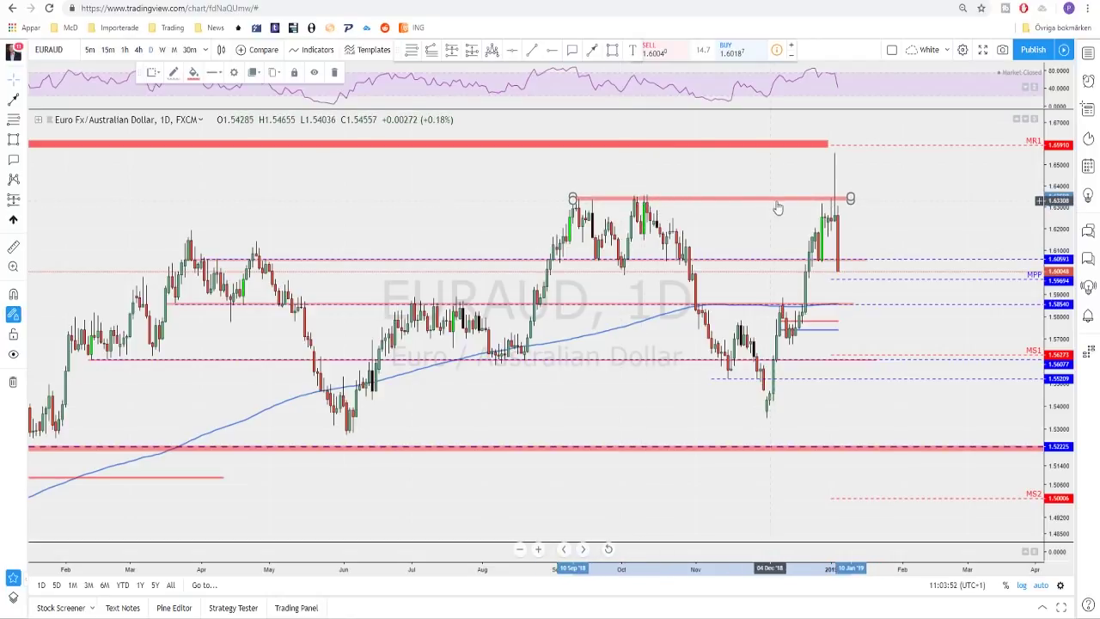
scroll(815, 208, up, 1)
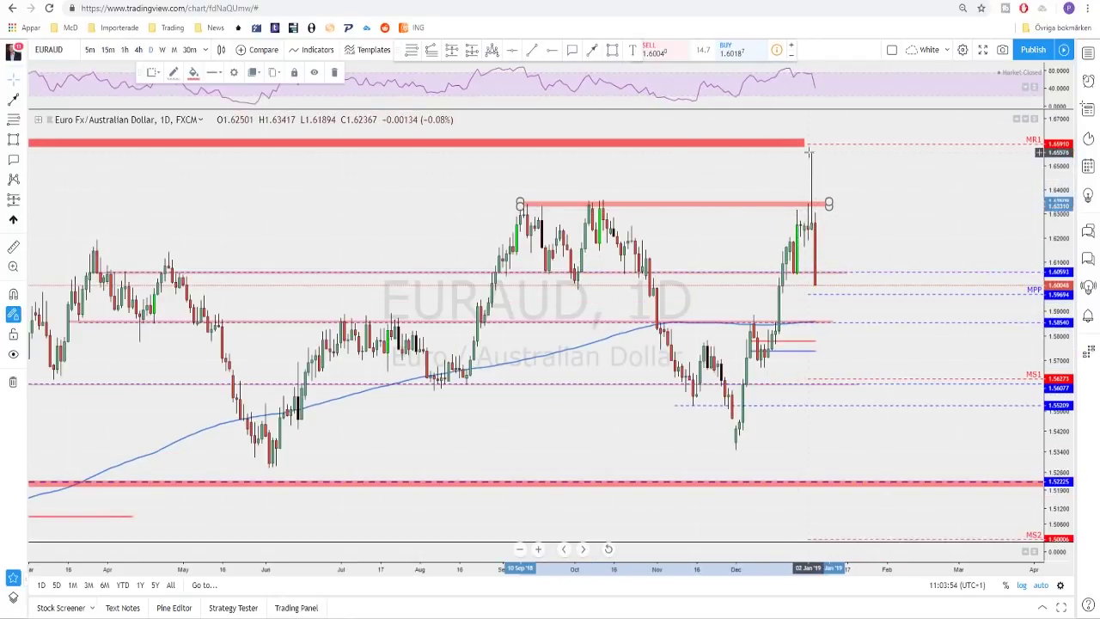
click(611, 50)
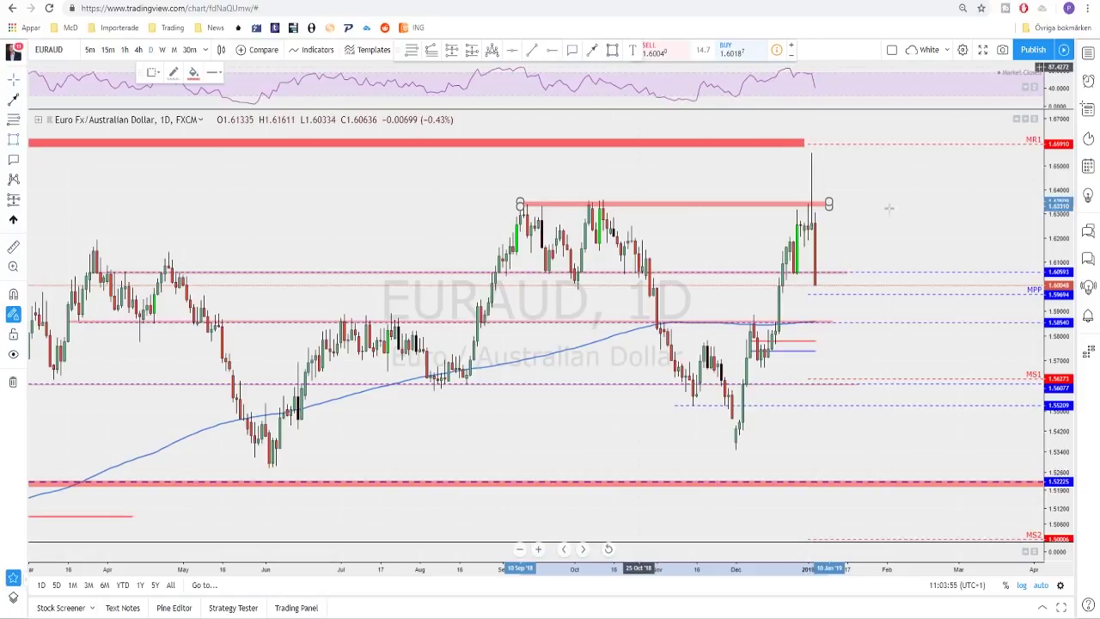
click(805, 153)
click(825, 199)
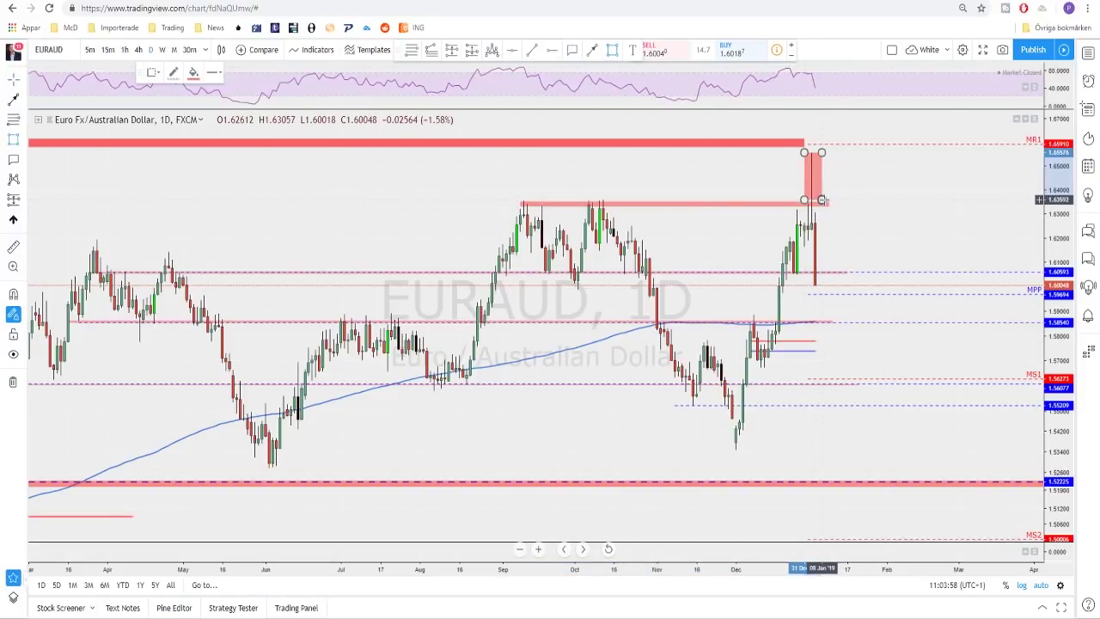
key(Delete)
Step: Start a projected price-path arrow on the daily chart, then switch to 4-hour
scroll(816, 208, up, 1)
scroll(848, 189, down, 1)
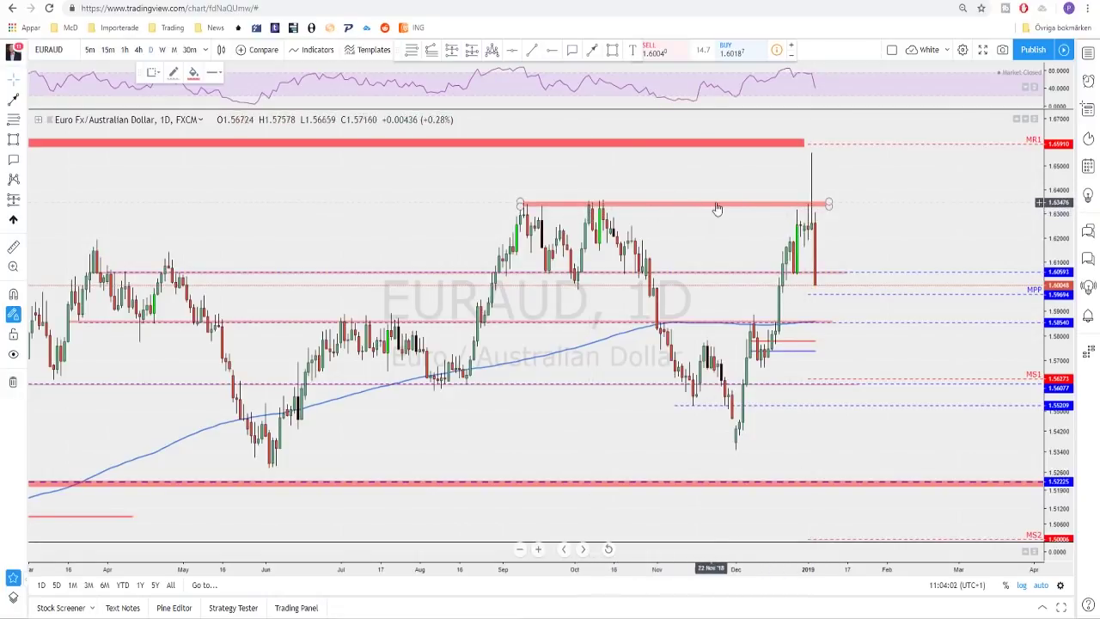
scroll(847, 265, down, 1)
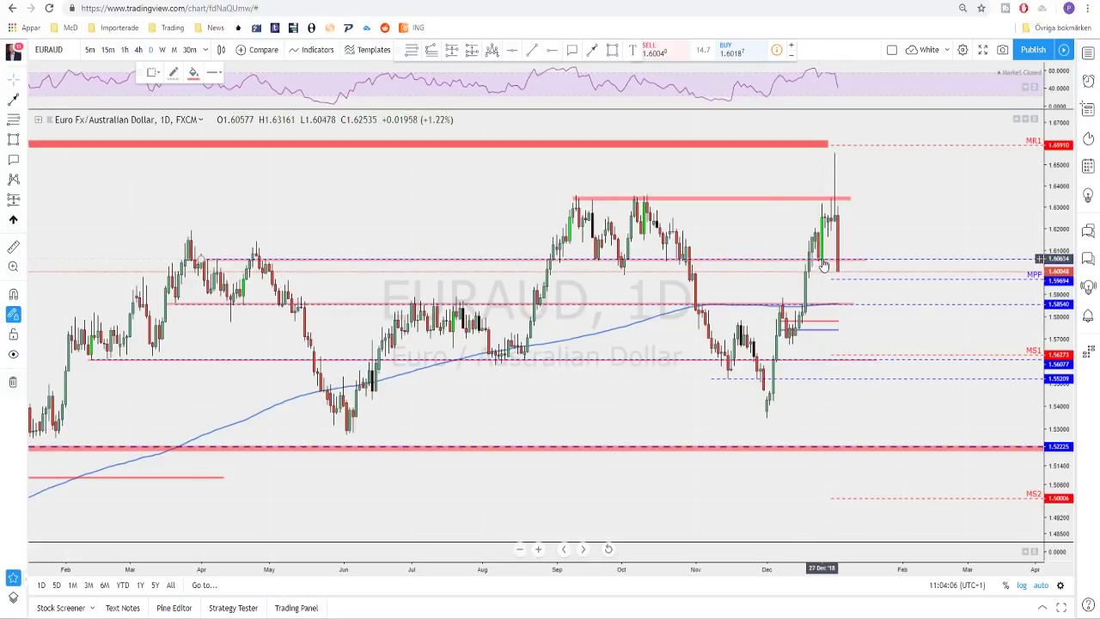
scroll(815, 265, down, 3)
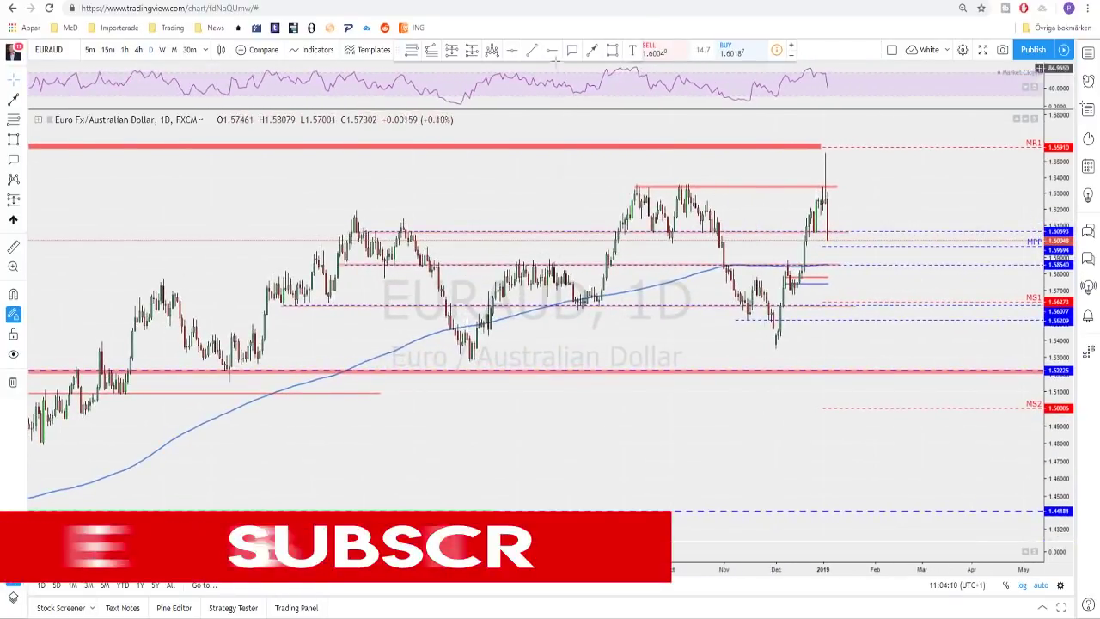
click(870, 303)
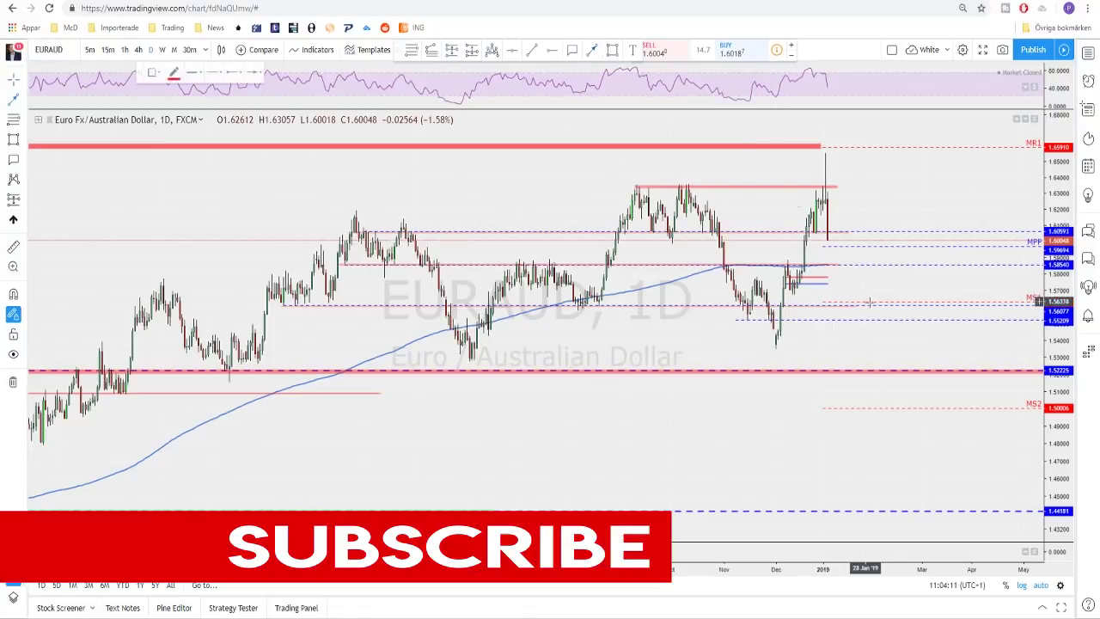
click(832, 232)
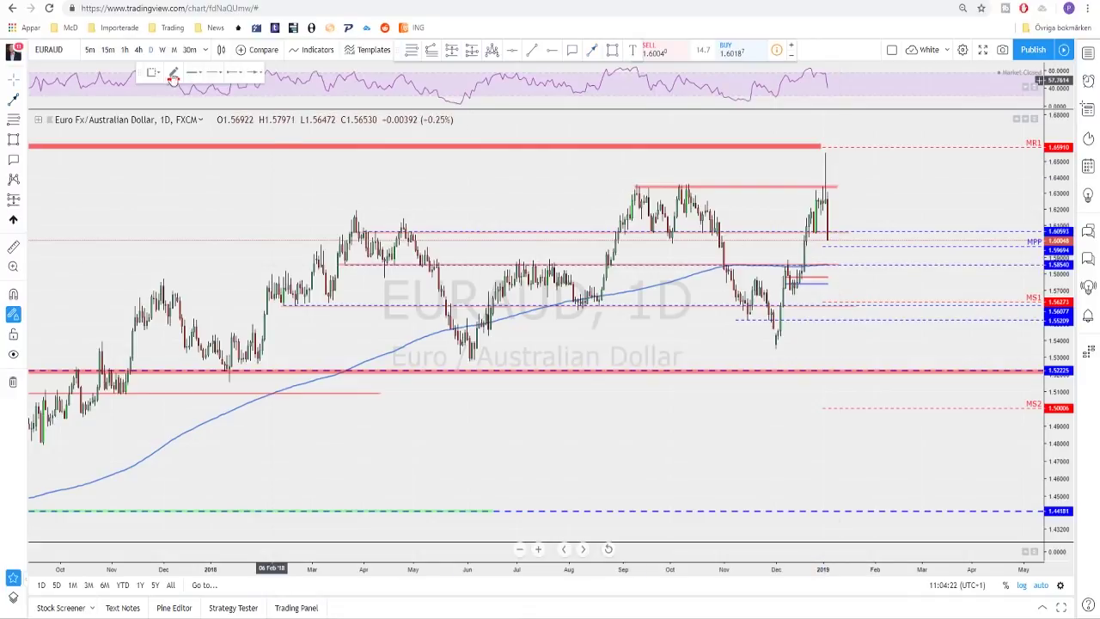
click(139, 50)
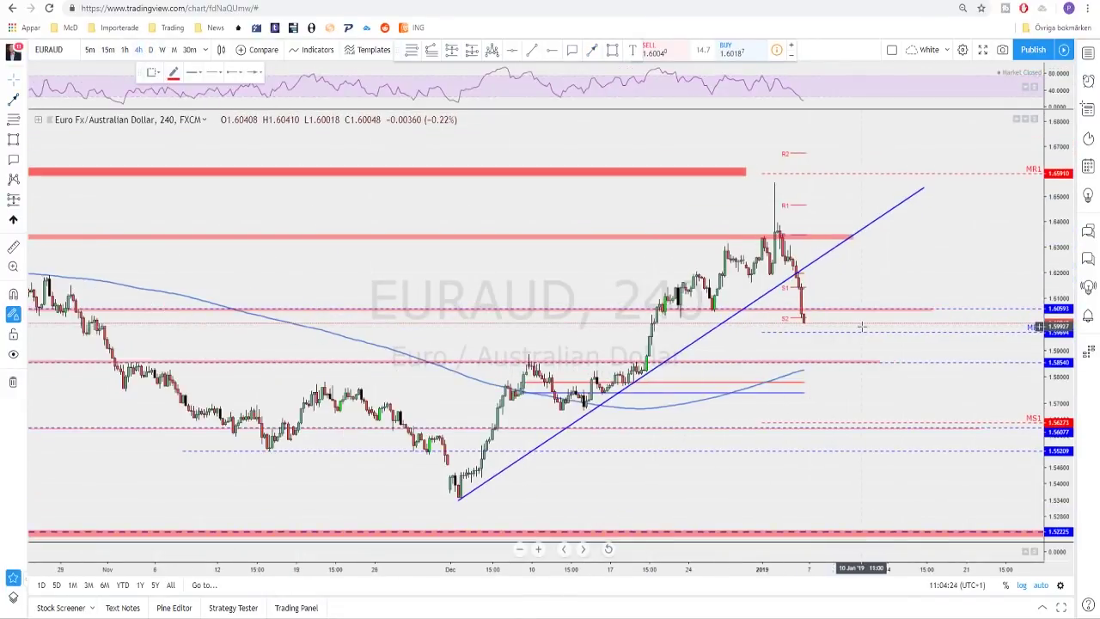
Step: Draw a red price path rising from S2 toward 1.62, then falling to 1.58540
scroll(864, 332, down, 2)
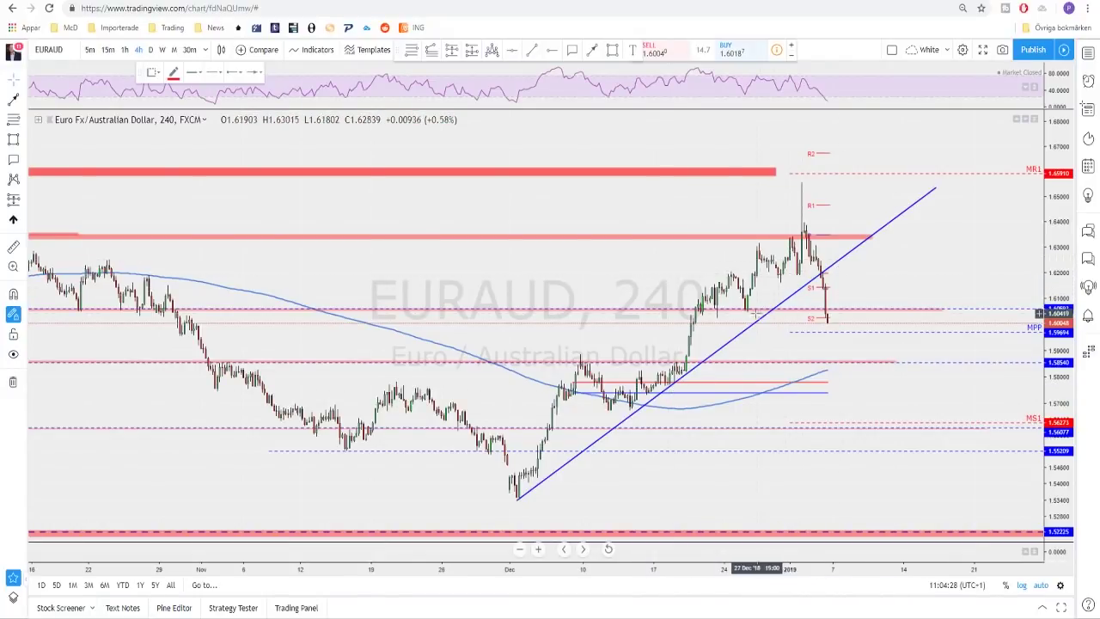
scroll(894, 277, down, 3)
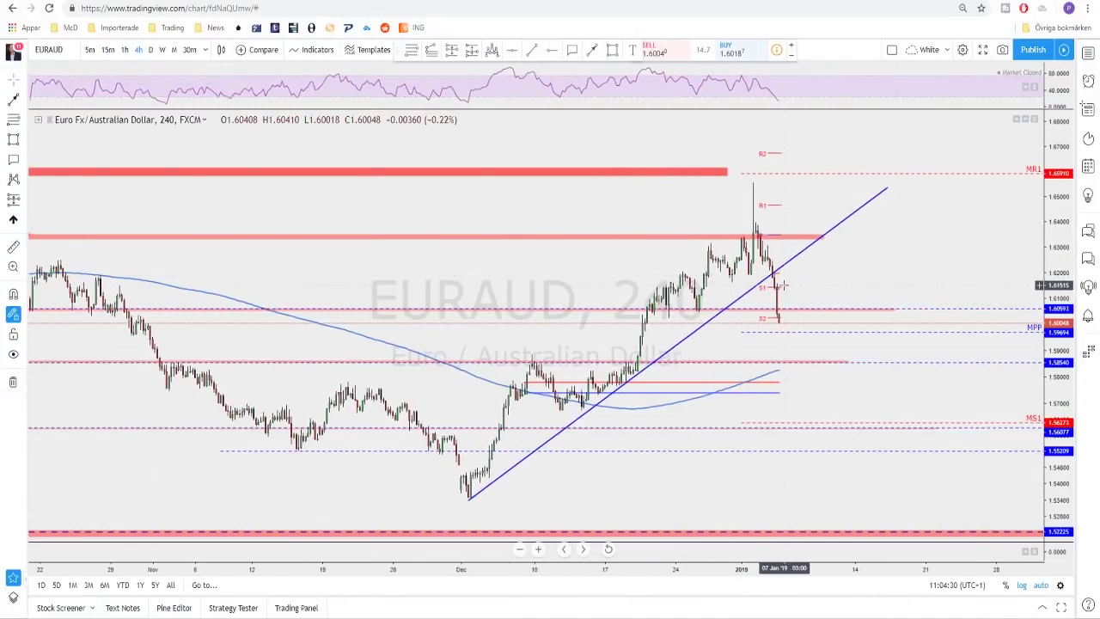
scroll(893, 267, right, 3)
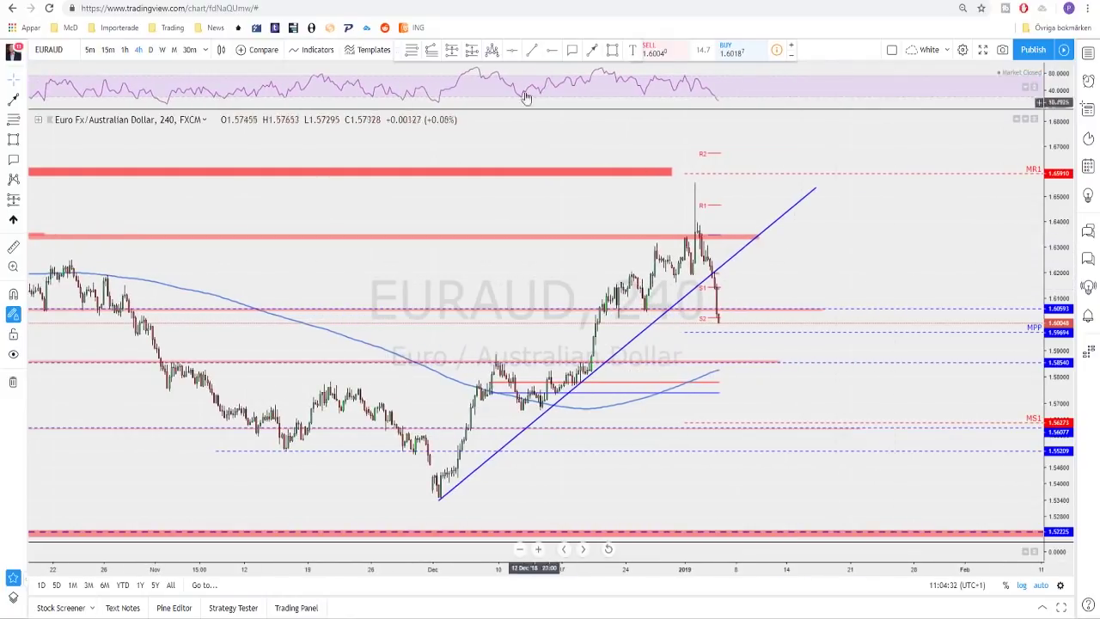
click(591, 49)
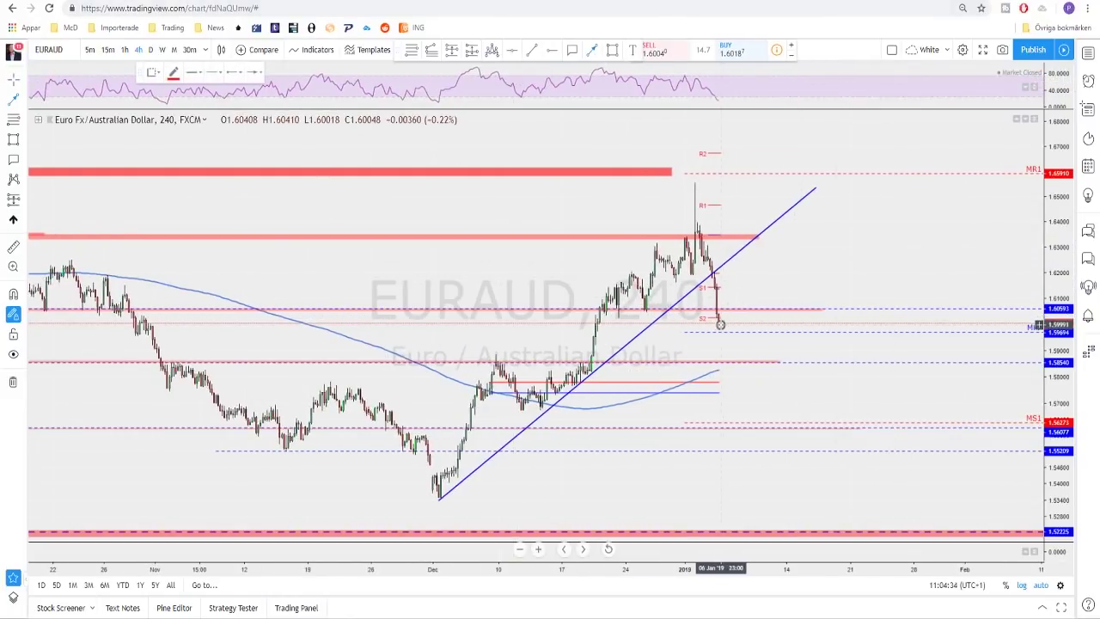
mouse_move(720, 324)
mouse_down()
mouse_move(736, 273)
mouse_move(754, 363)
mouse_move(767, 361)
mouse_up()
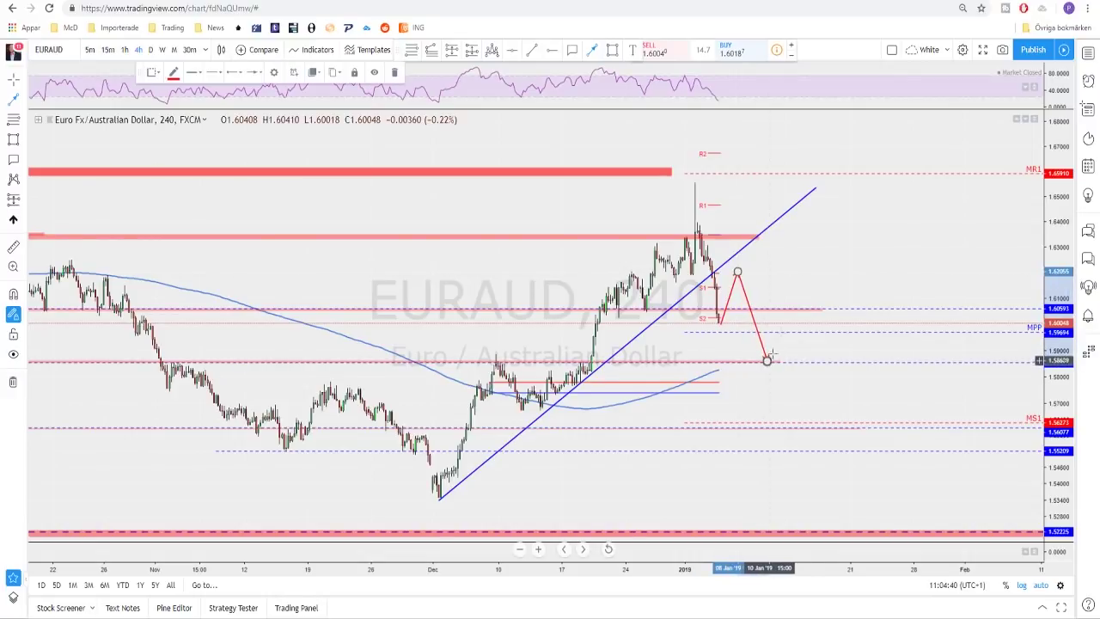
click(783, 268)
scroll(784, 268, up, 1)
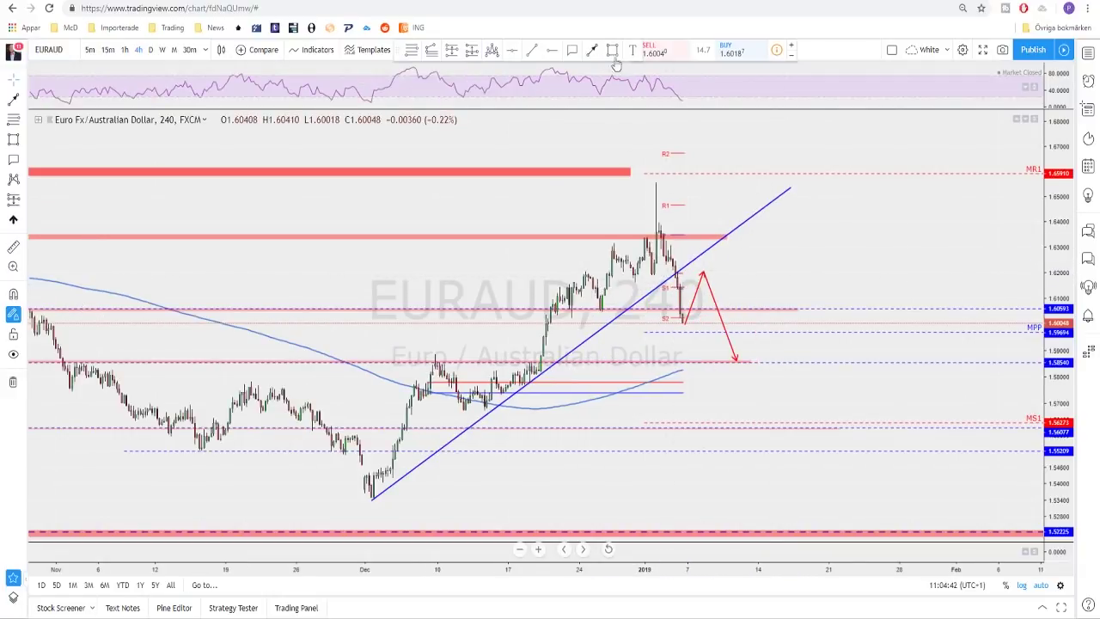
Step: Add a thin red zone around 1.62, then switch the symbol to EURNZD
drag(621, 275, 749, 273)
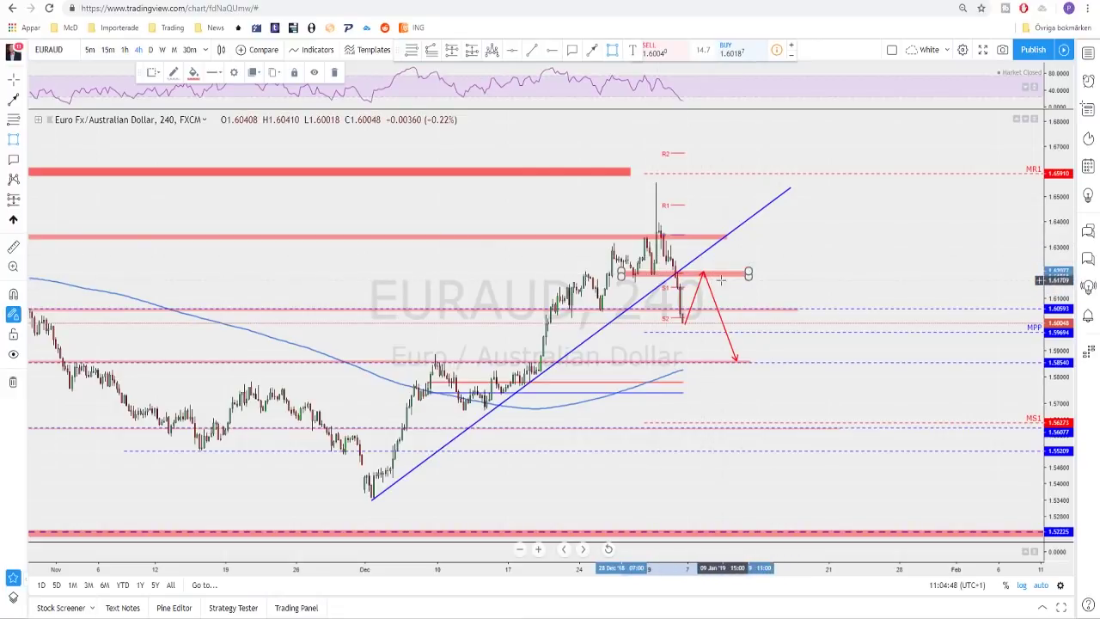
scroll(746, 294, down, 1)
scroll(772, 298, up, 1)
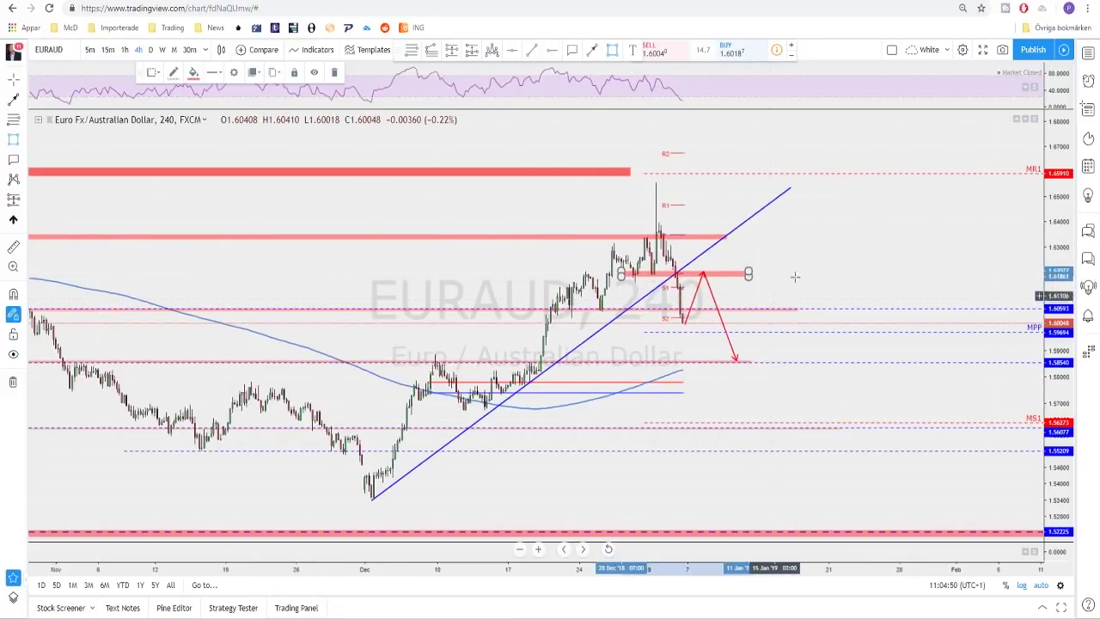
click(825, 262)
scroll(822, 251, up, 1)
drag(823, 251, 915, 296)
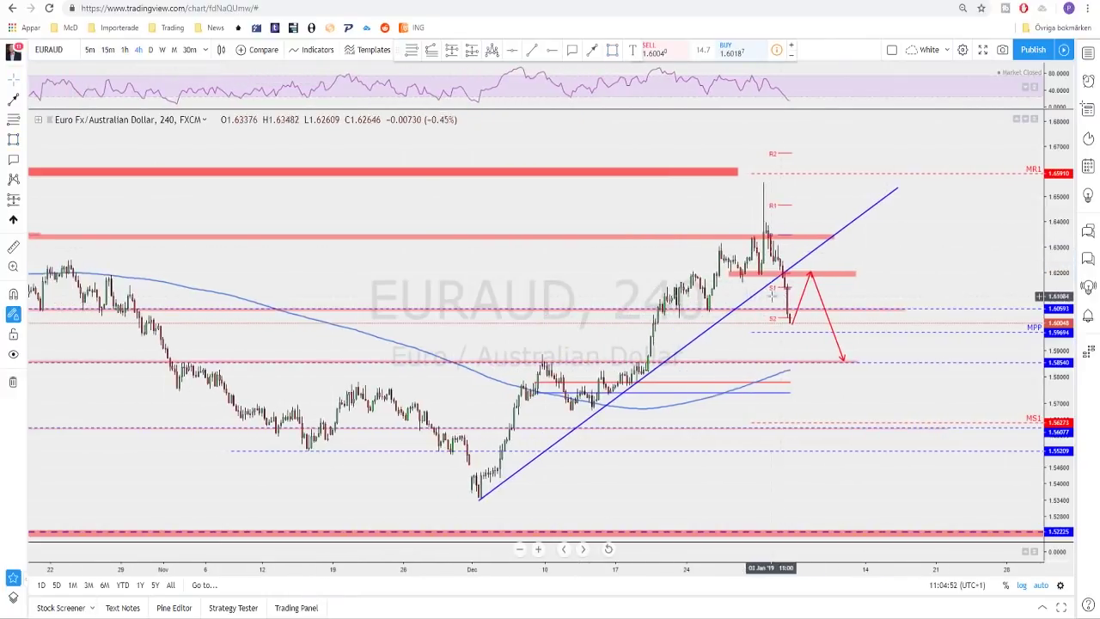
scroll(739, 242, up, 1)
scroll(757, 240, down, 1)
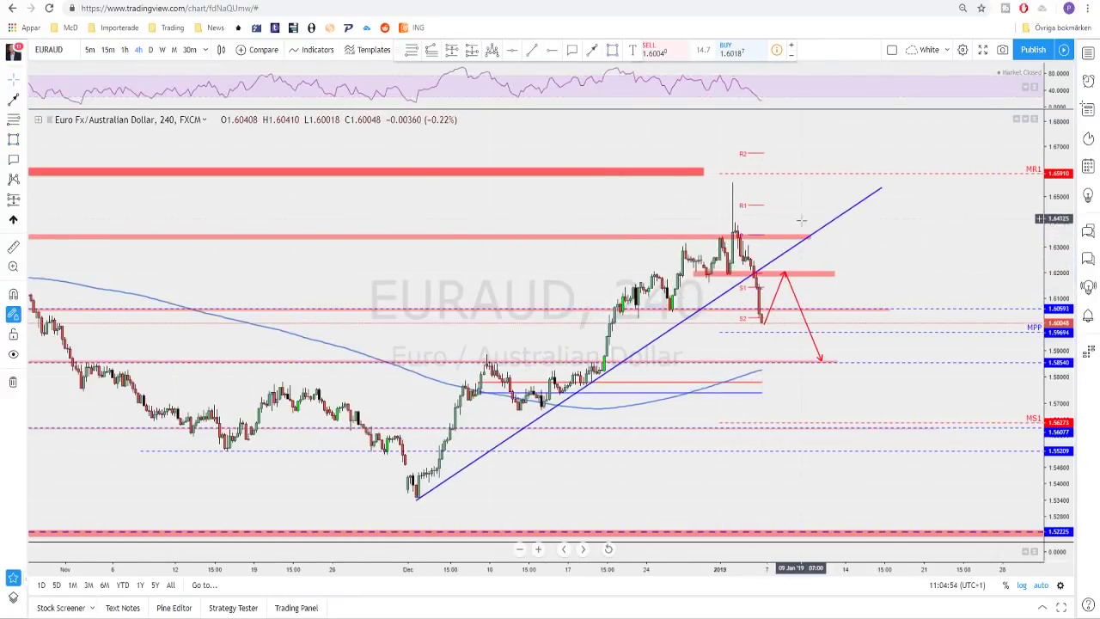
scroll(757, 243, down, 1)
scroll(762, 331, up, 1)
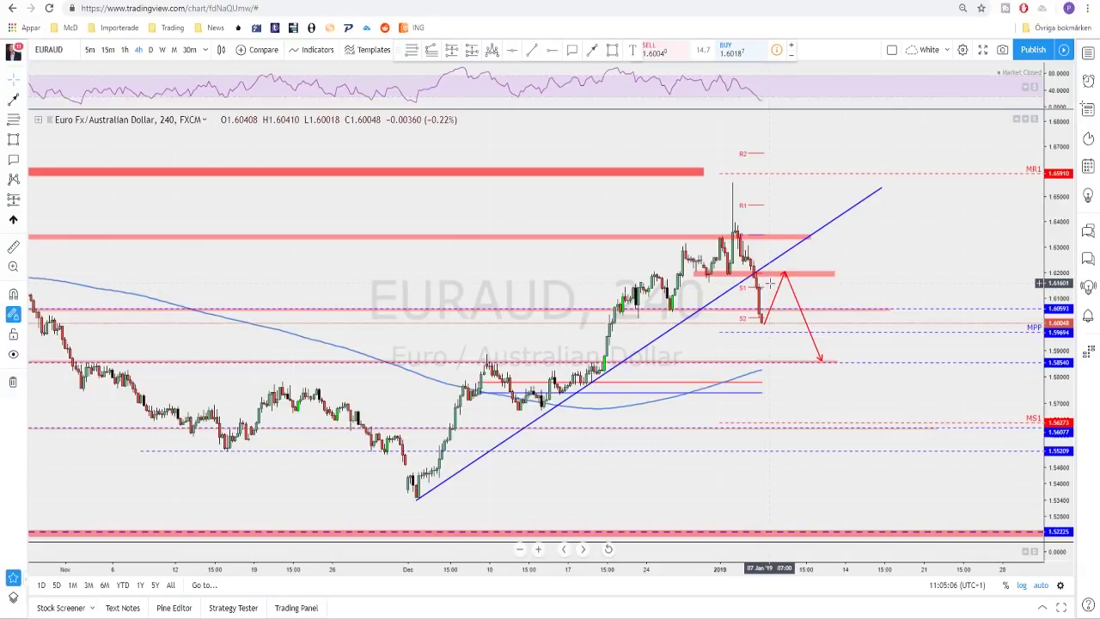
key(space)
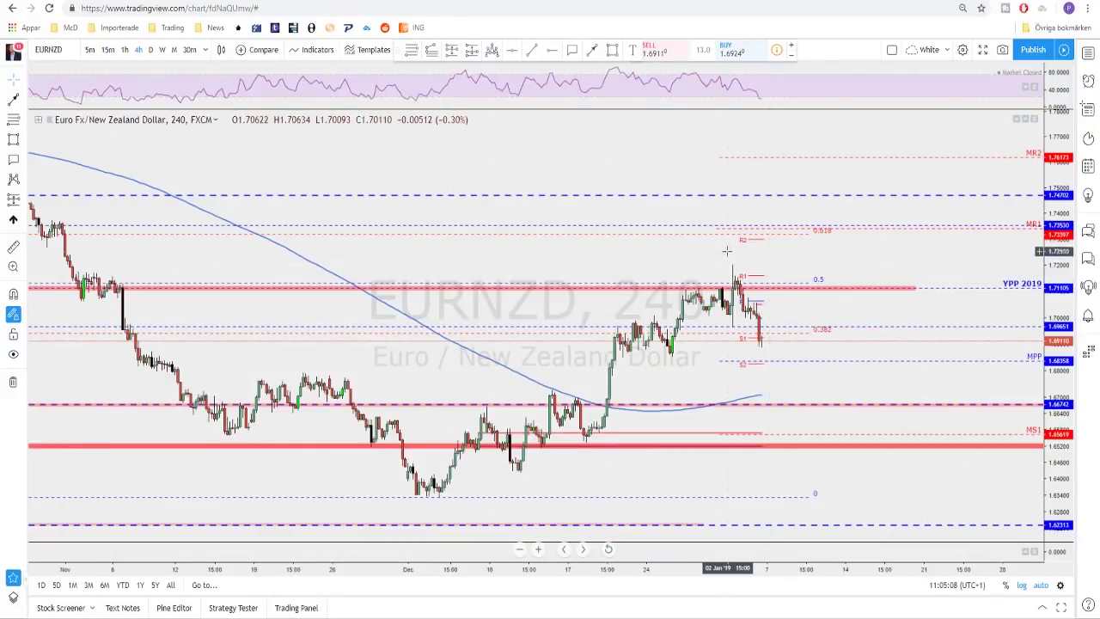
Step: On weekly EURNZD, draw a path from the October 2018 high via December's dip to YPP 2019
click(161, 50)
scroll(627, 275, down, 5)
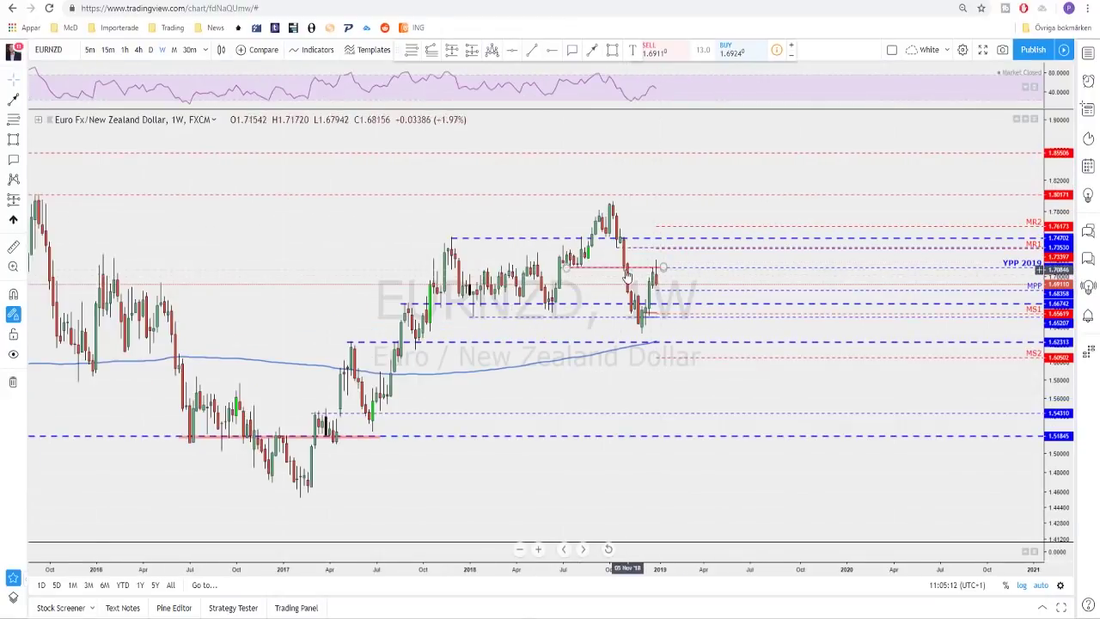
drag(589, 266, 630, 84)
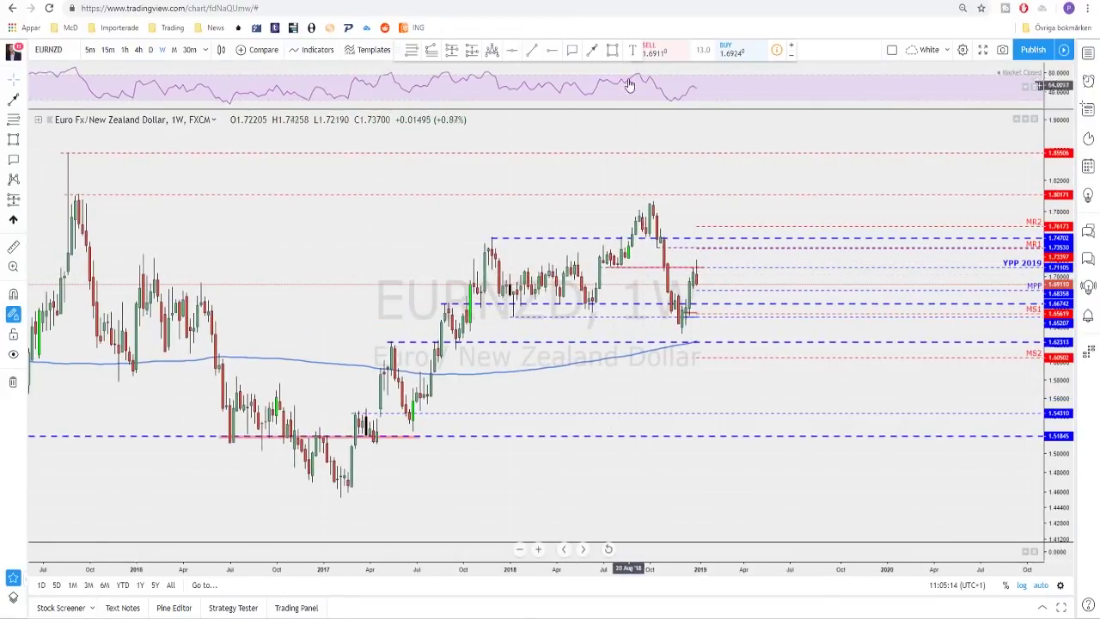
click(593, 52)
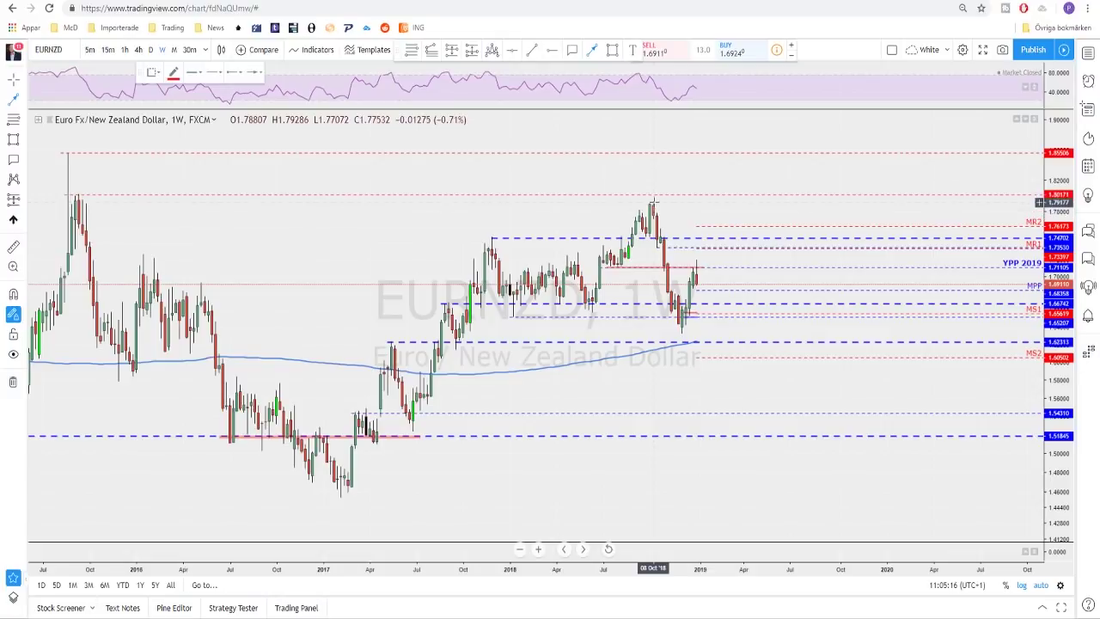
click(586, 308)
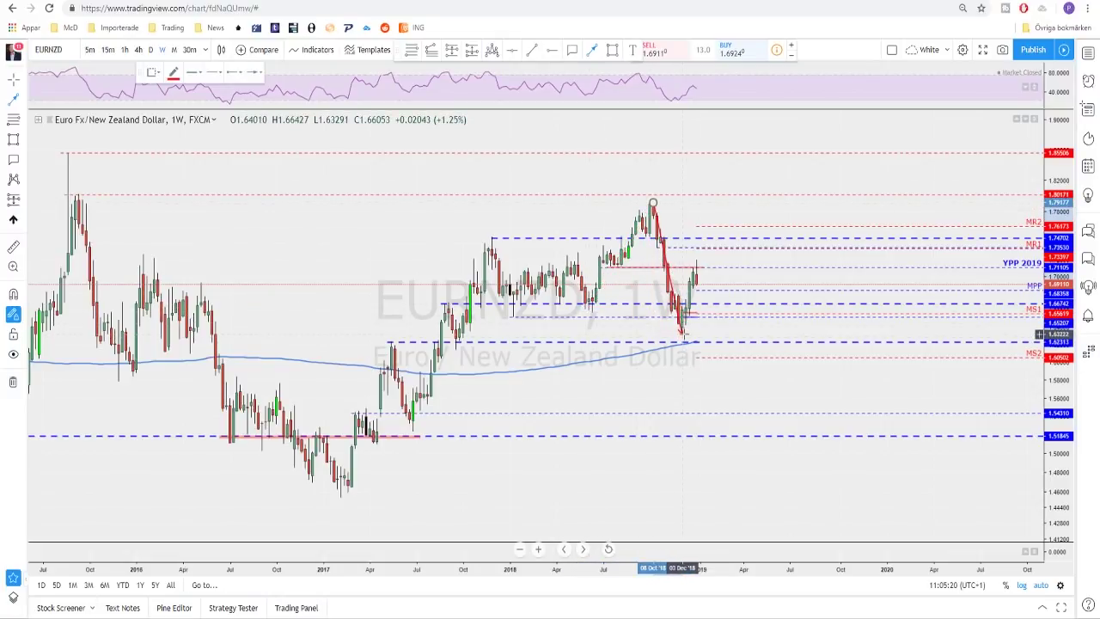
click(682, 332)
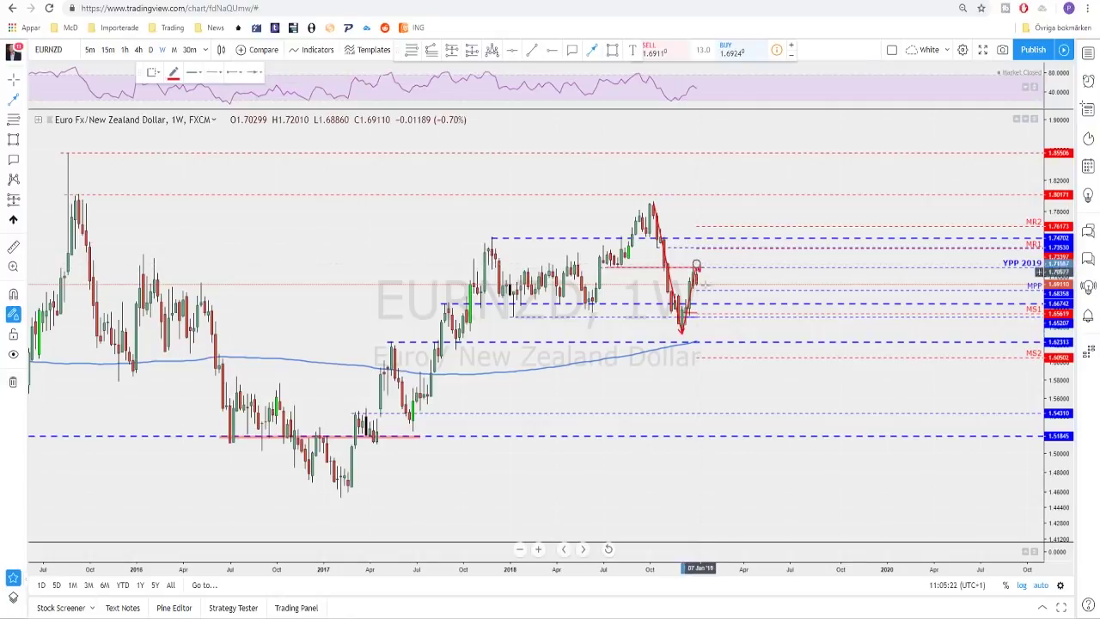
click(696, 264)
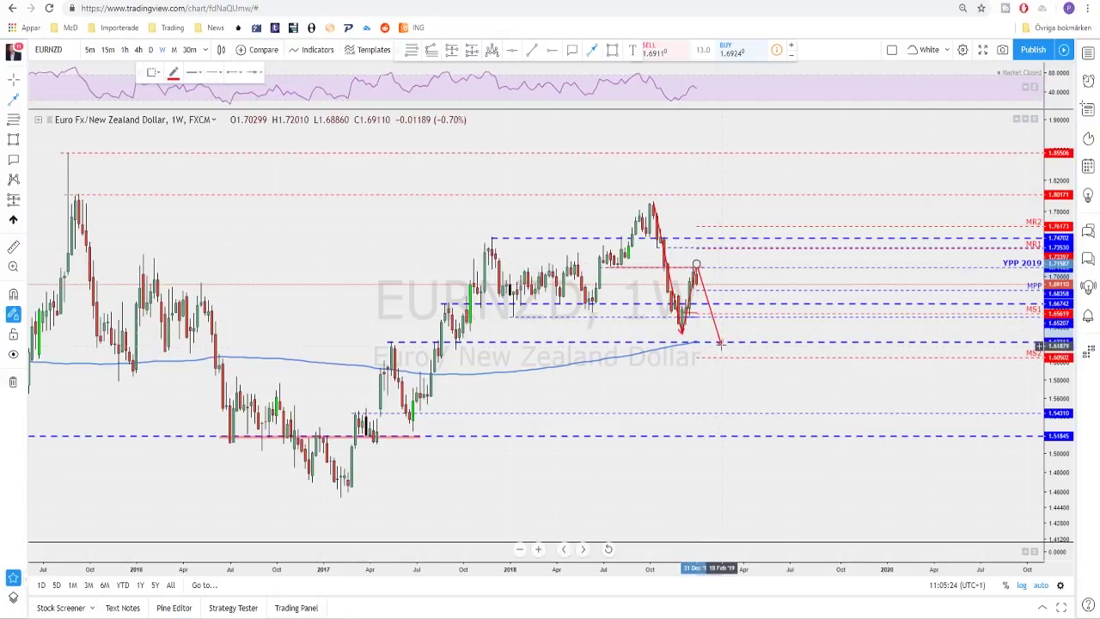
double_click(697, 268)
click(697, 277)
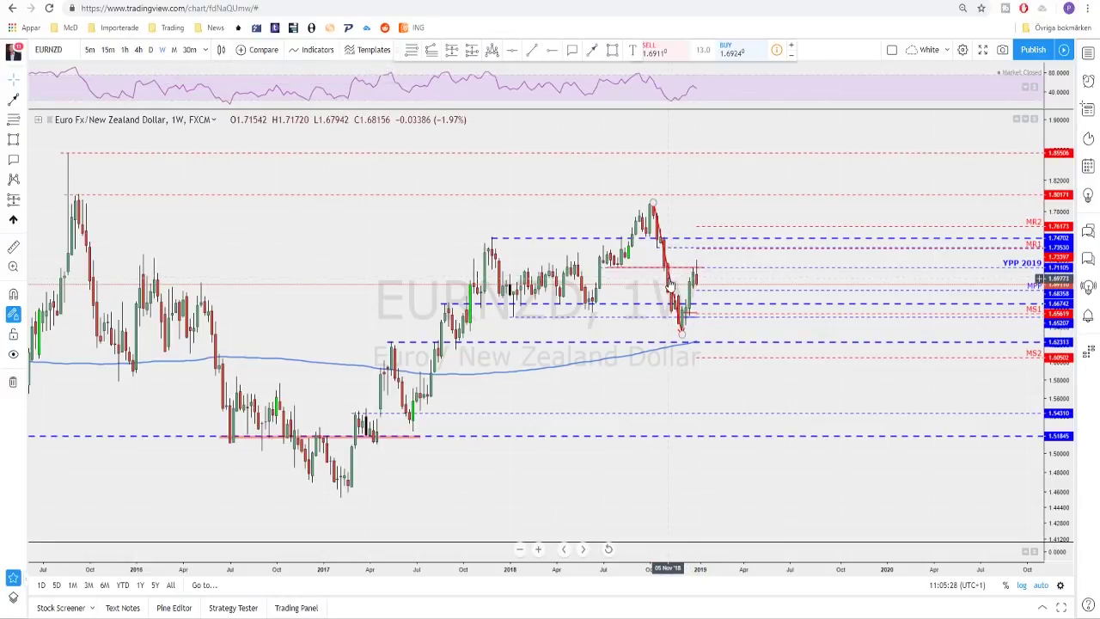
Step: Delete that red arrow path and switch the chart to the daily timeframe
click(688, 285)
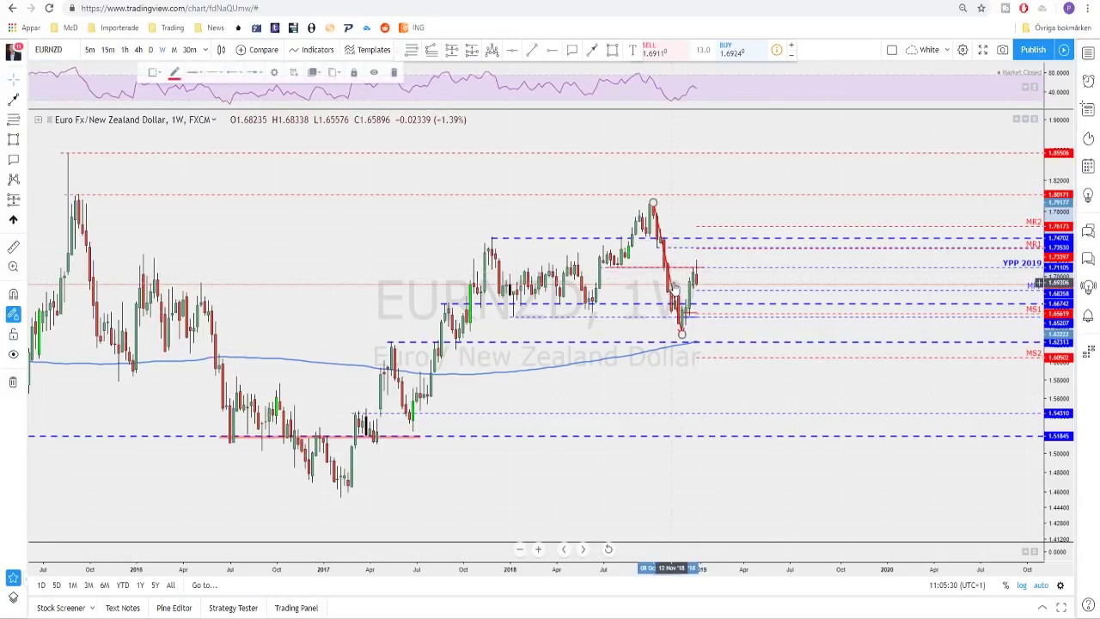
key(Delete)
scroll(696, 285, up, 1)
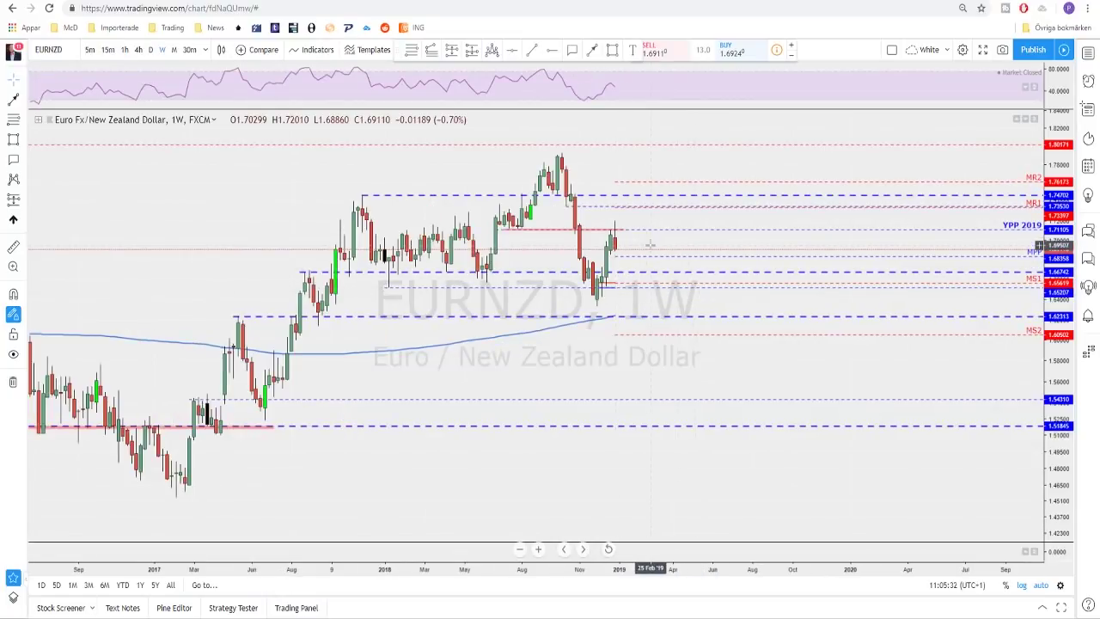
scroll(749, 258, up, 3)
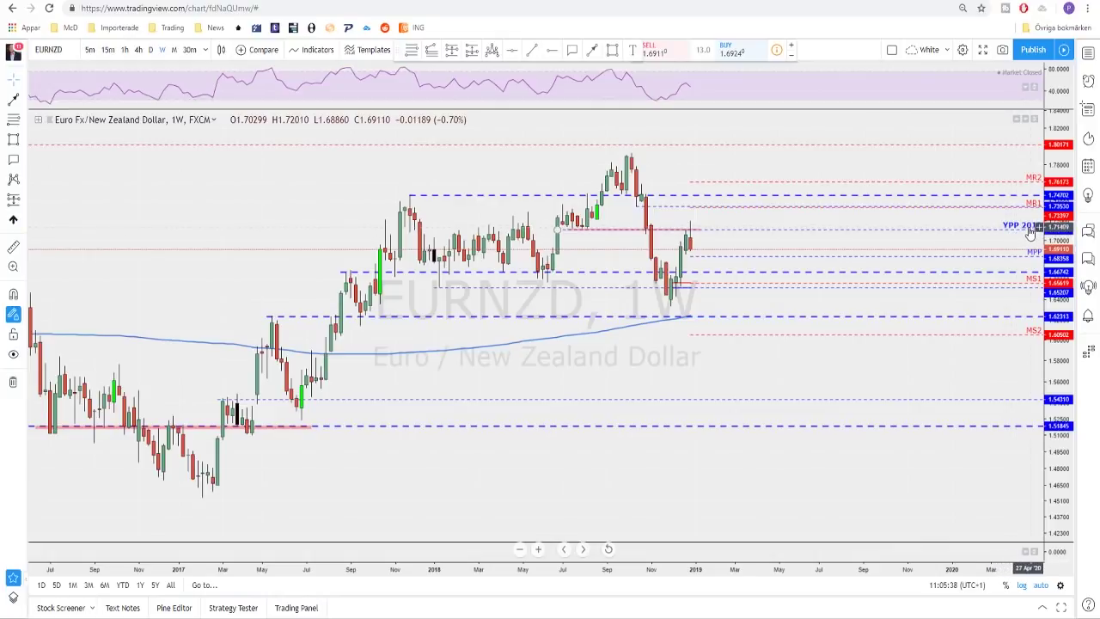
scroll(1020, 230, up, 1)
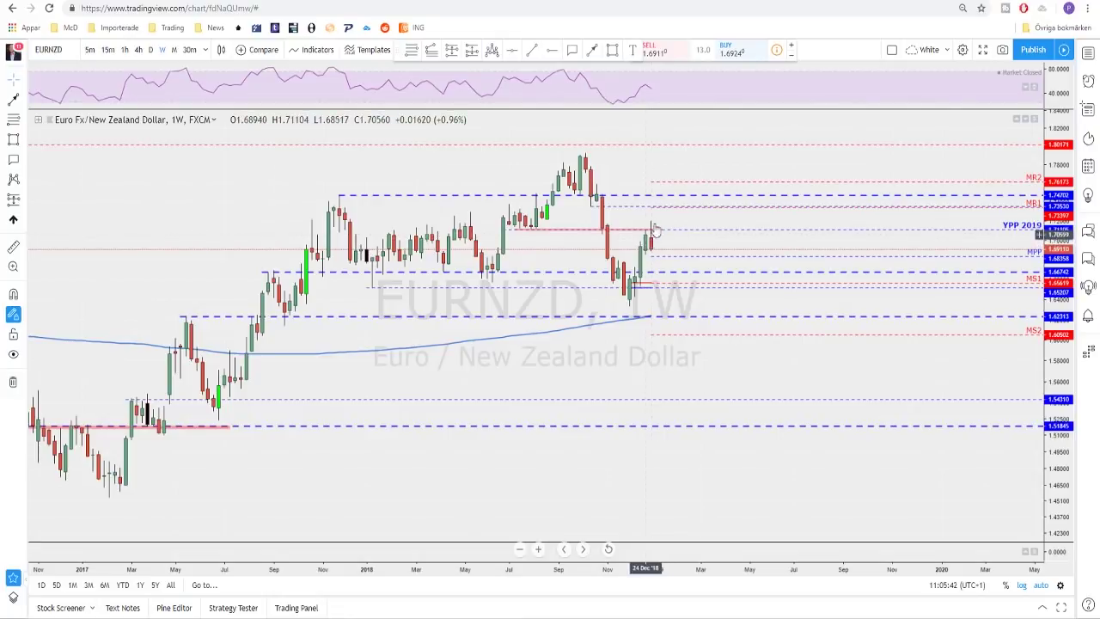
click(150, 49)
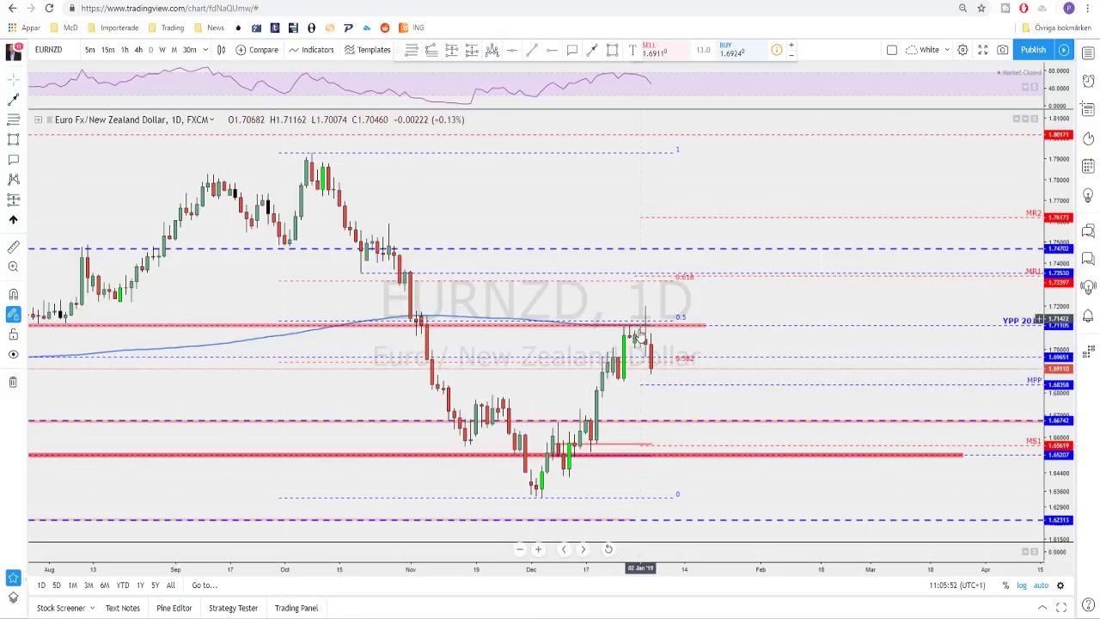
Step: Select the Fibonacci retracement on the daily EURNZD chart
scroll(638, 339, down, 5)
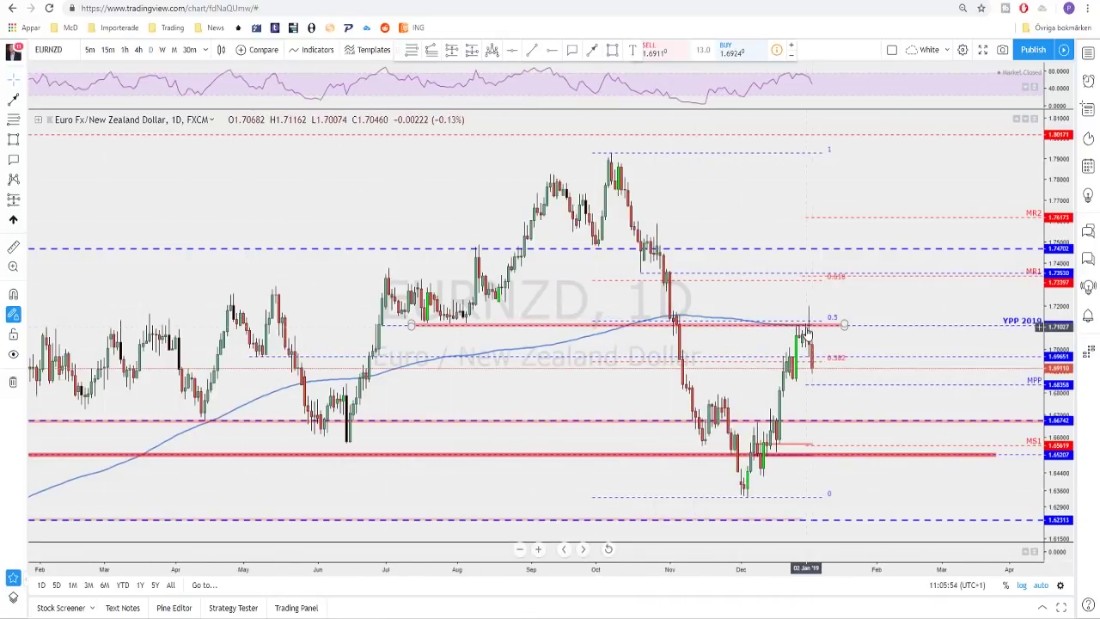
click(830, 316)
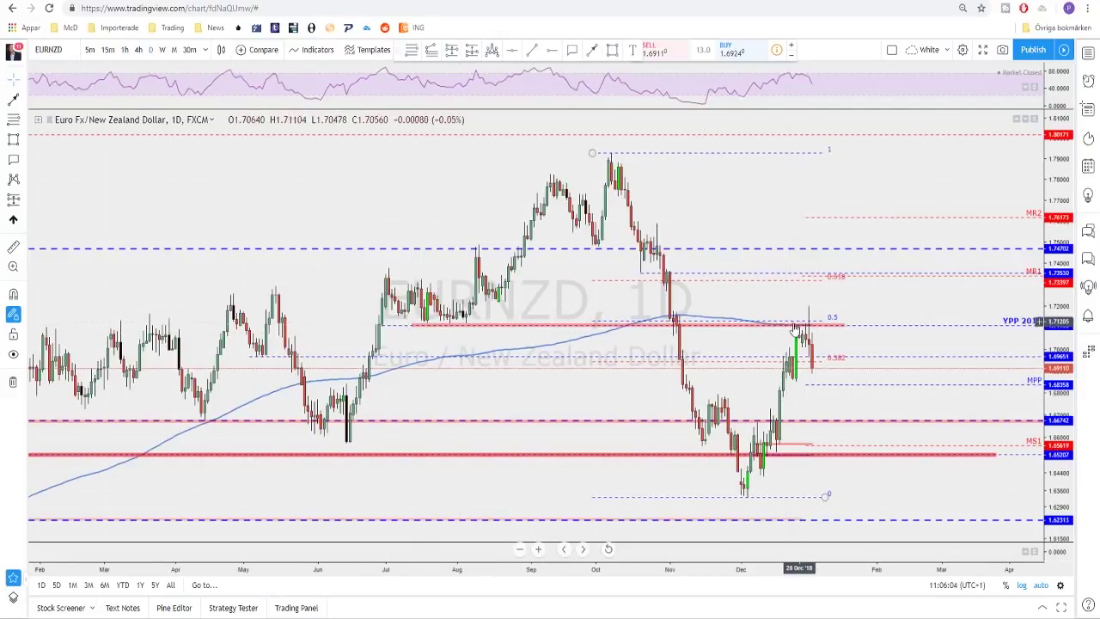
scroll(800, 340, up, 2)
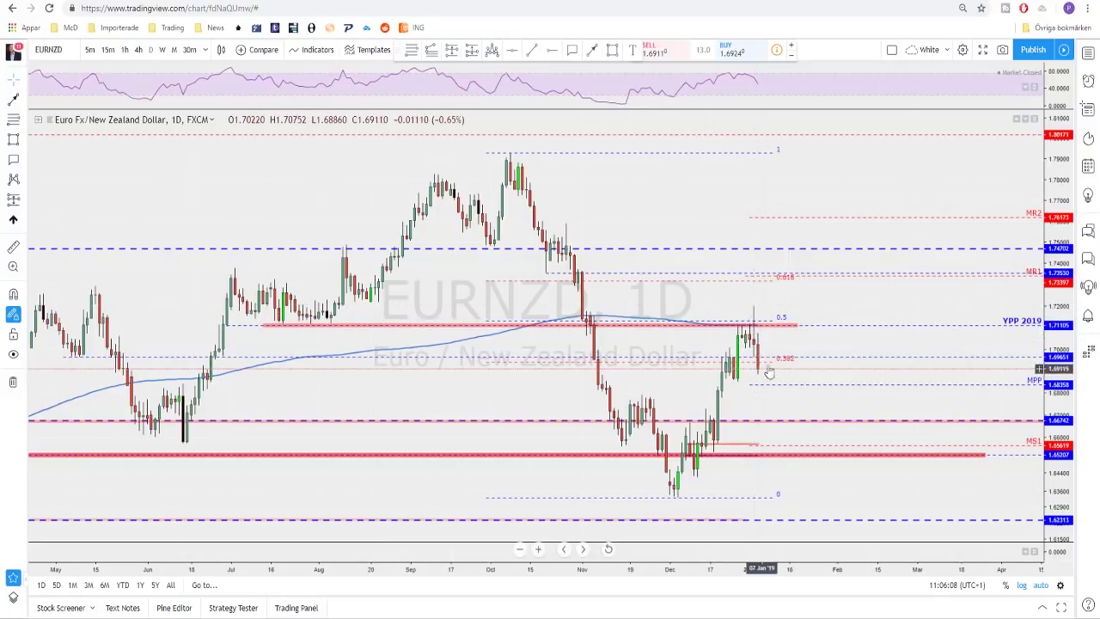
scroll(833, 431, down, 1)
scroll(810, 402, down, 2)
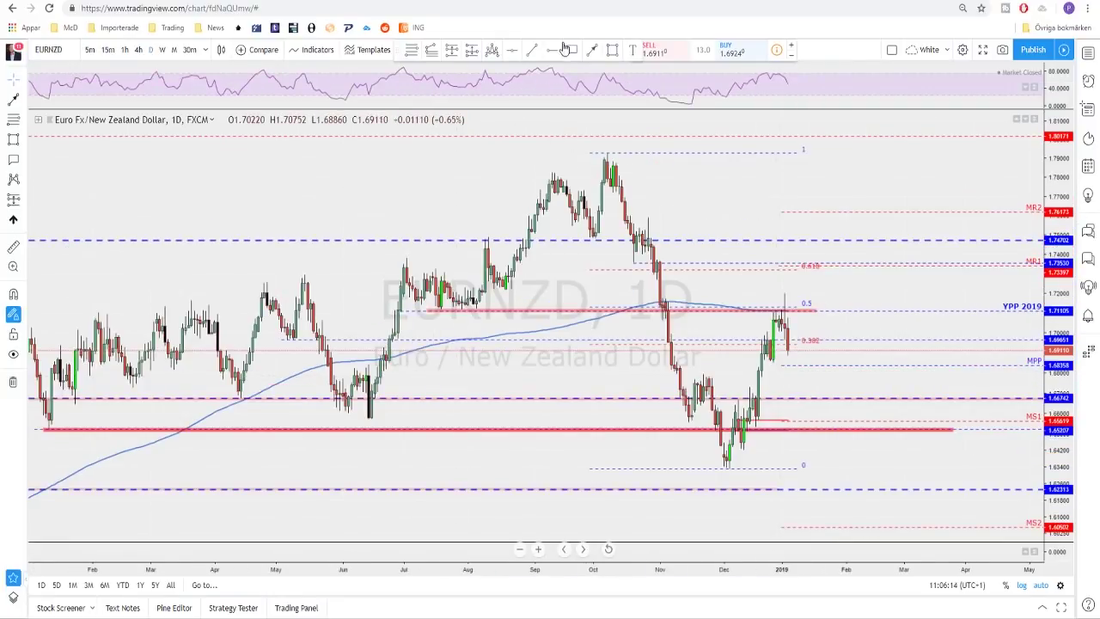
Step: Sketch a freehand red drop to about 1.6675 from the latest candles, then switch to 4-hour
click(592, 52)
mouse_move(784, 333)
mouse_down()
mouse_move(788, 360)
mouse_move(779, 343)
mouse_move(774, 363)
mouse_move(1006, 363)
mouse_move(817, 398)
mouse_up()
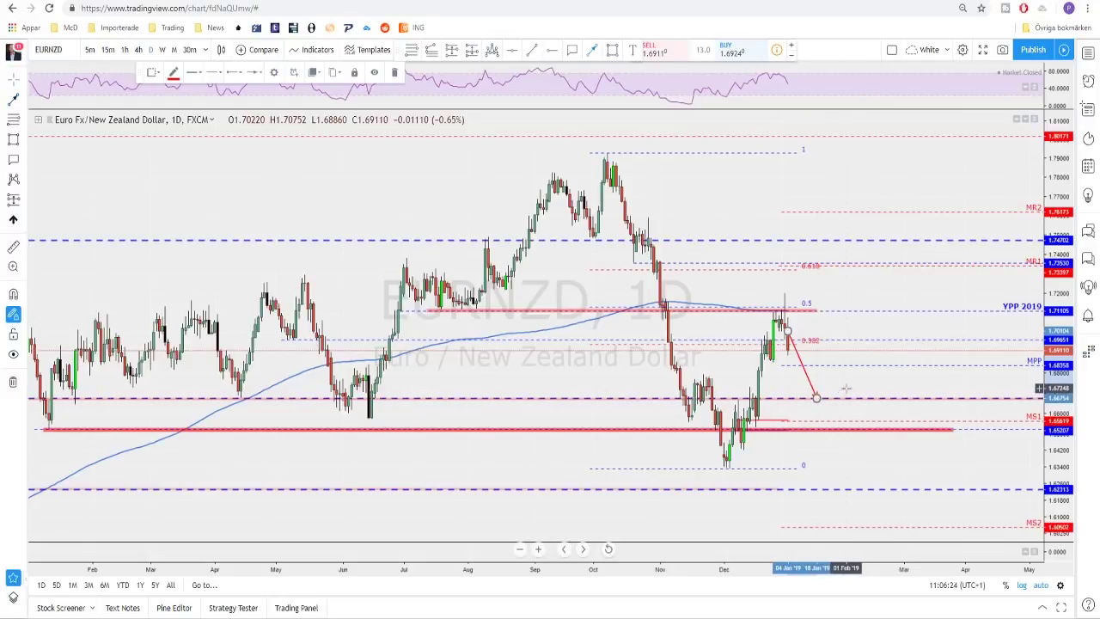
scroll(377, 318, down, 3)
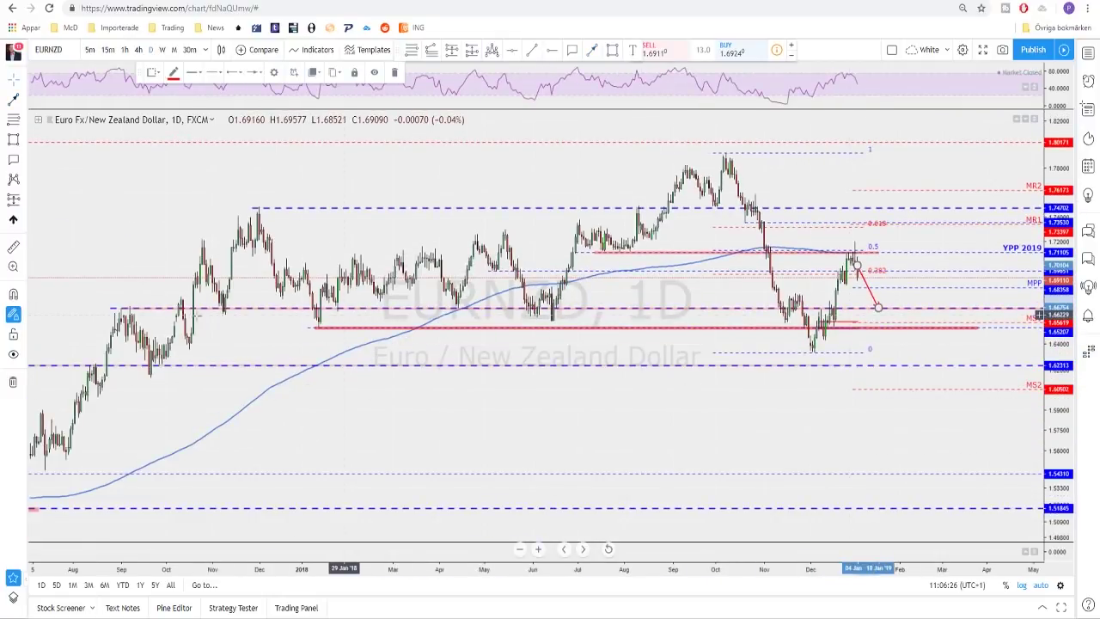
scroll(826, 318, up, 3)
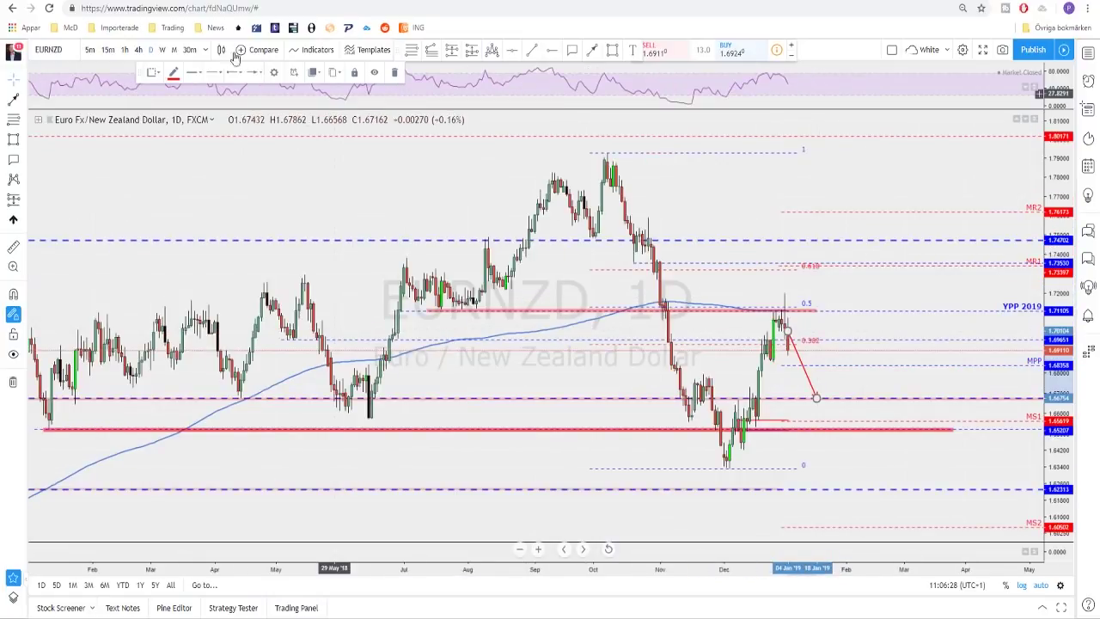
click(139, 50)
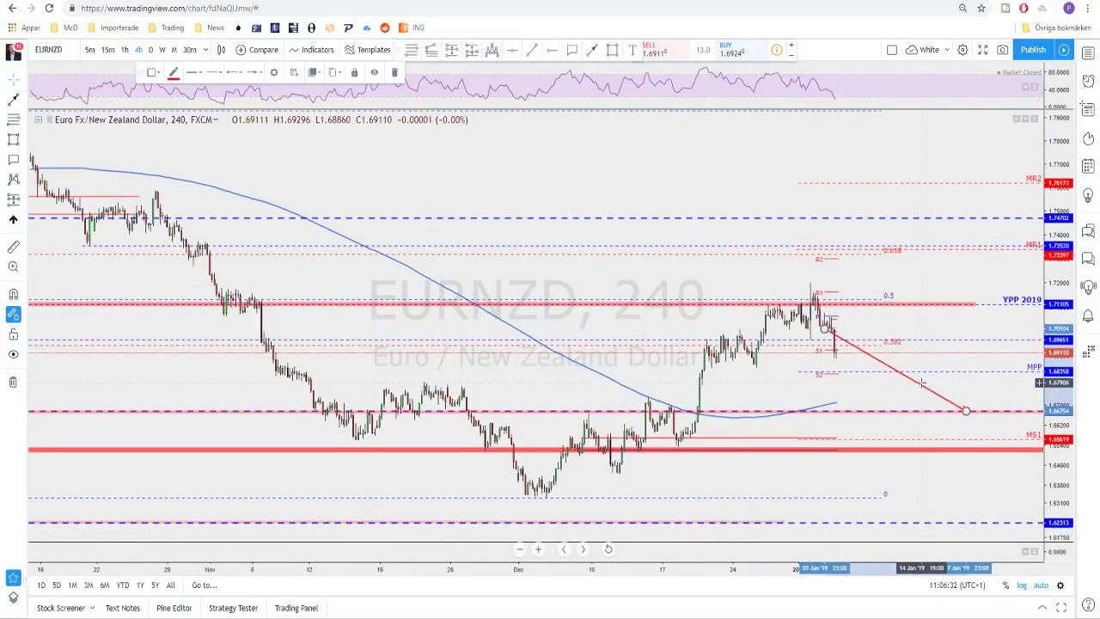
Step: Delete the projection line and show the latest EURNZD candles on the 1-hour chart
key(Delete)
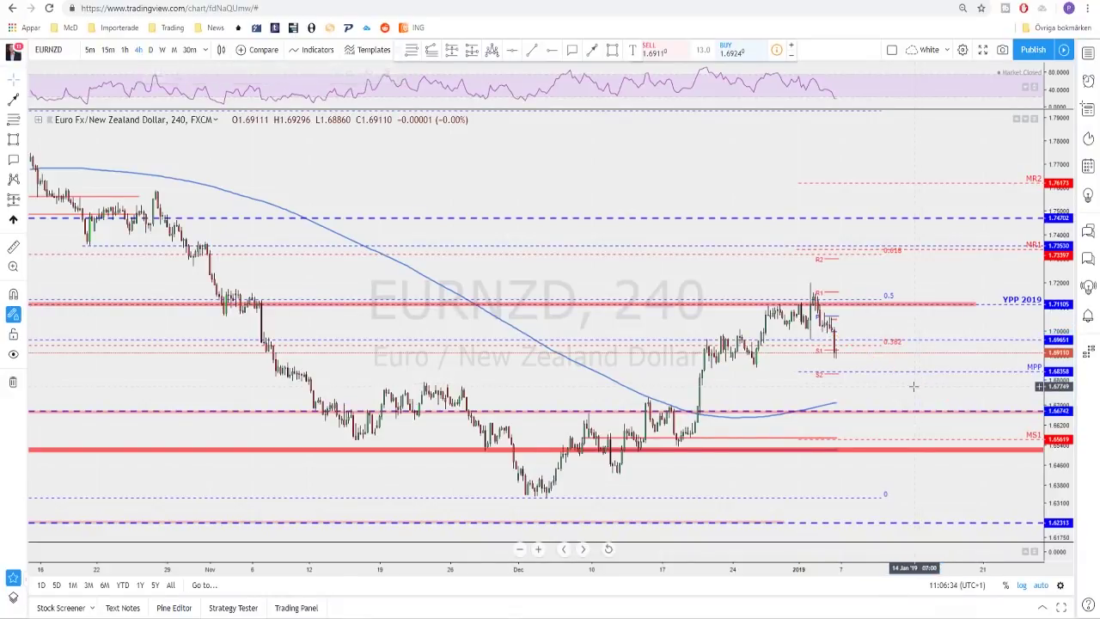
scroll(913, 386, up, 4)
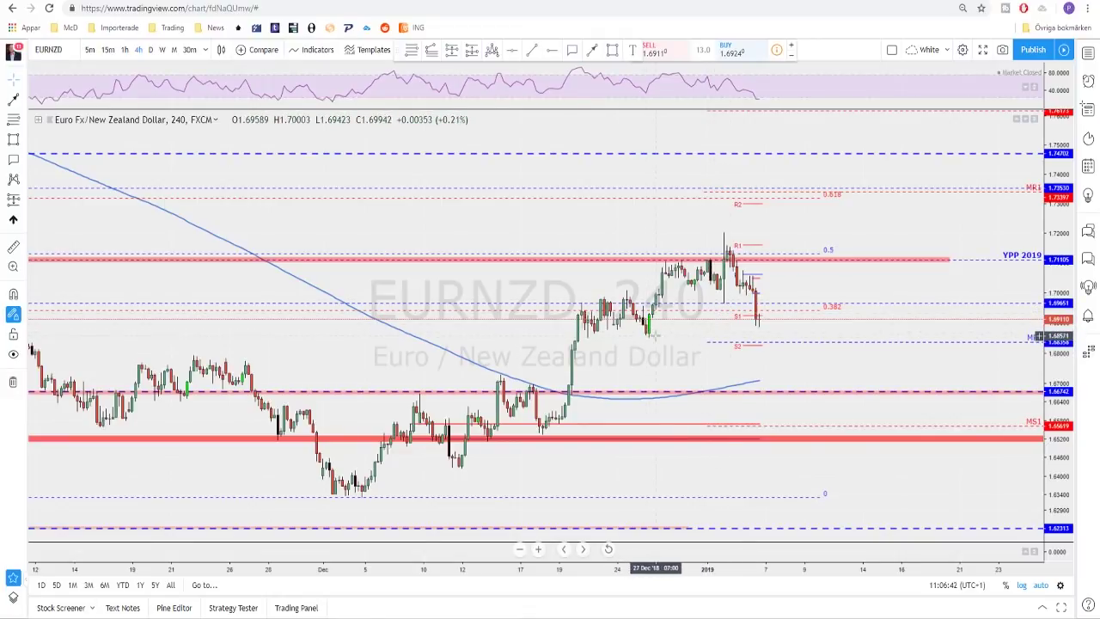
scroll(649, 339, up, 2)
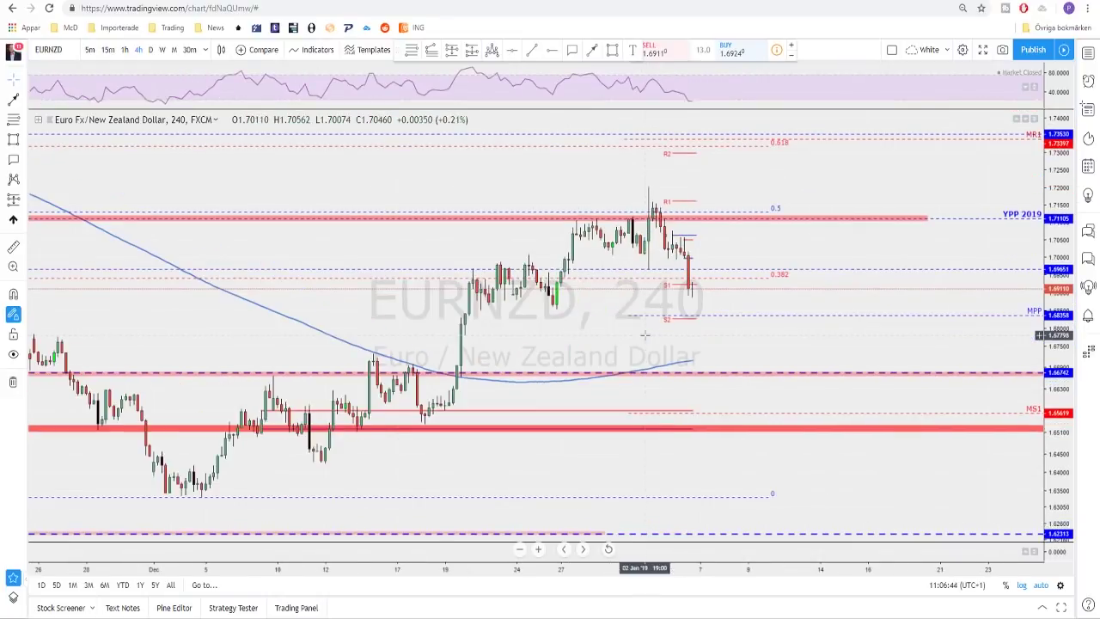
click(125, 50)
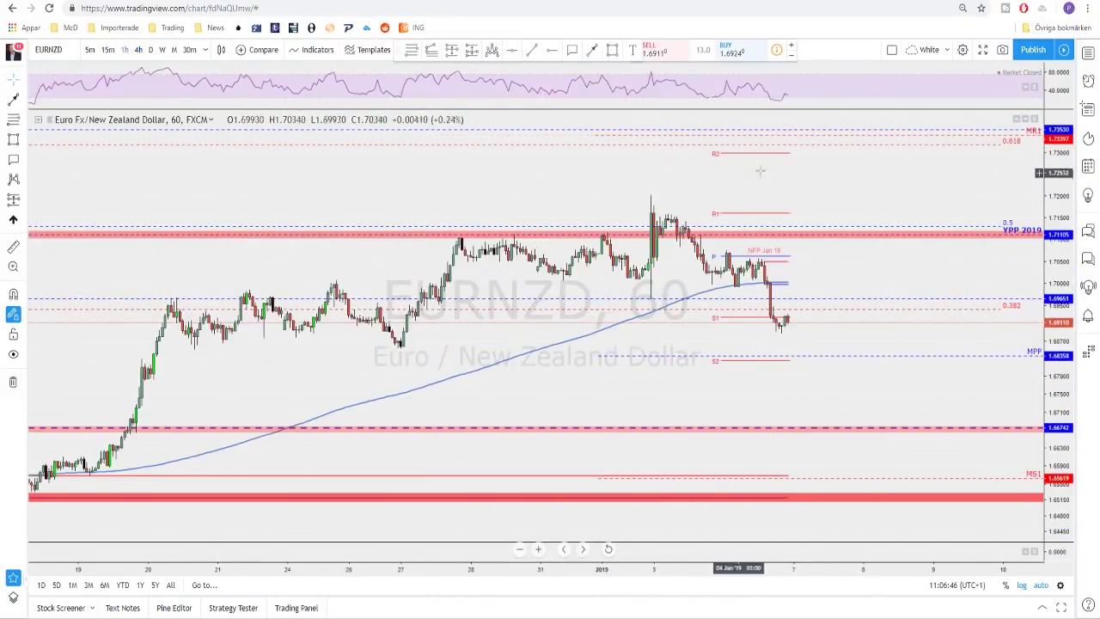
drag(912, 265, 795, 278)
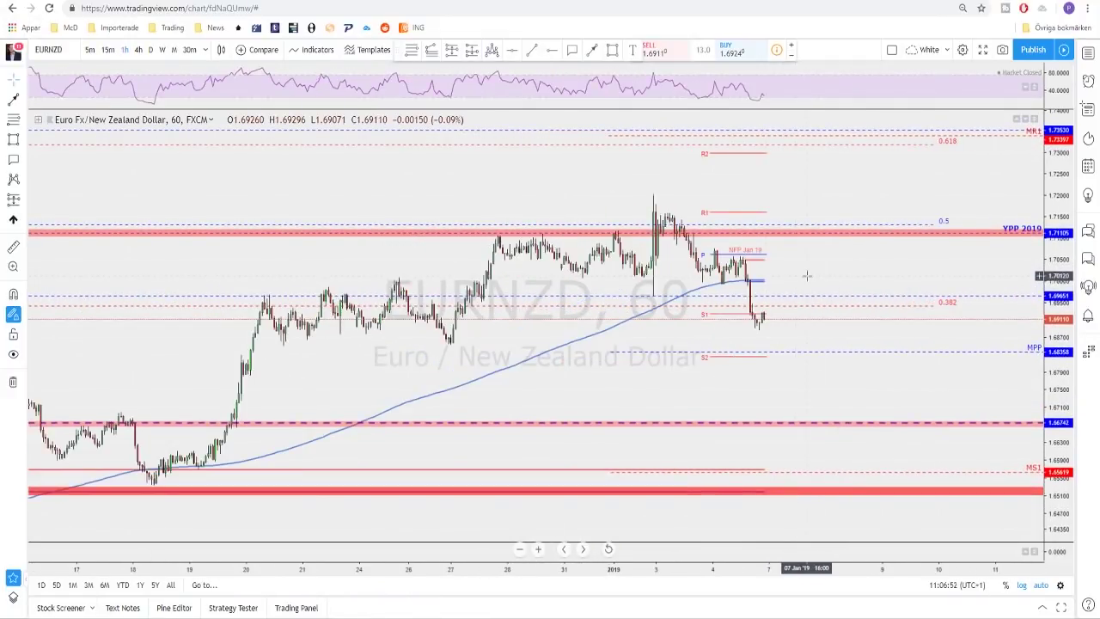
Step: Draw a thin red rectangle at 1.7000 extending past the latest candles
click(616, 53)
drag(563, 276, 719, 276)
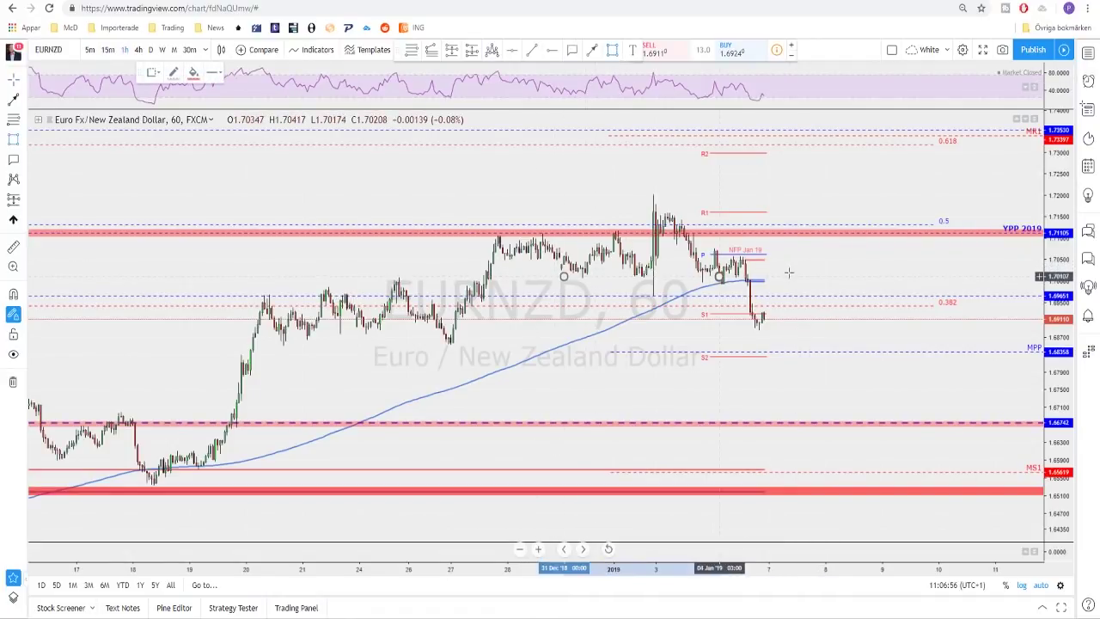
drag(789, 273, 844, 279)
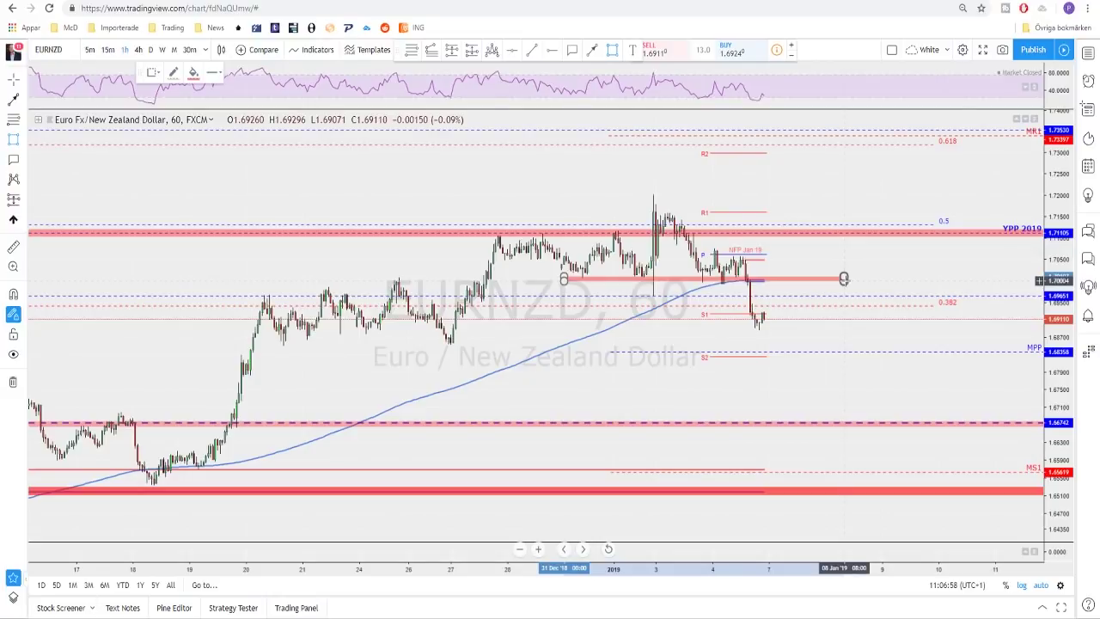
scroll(788, 262, up, 2)
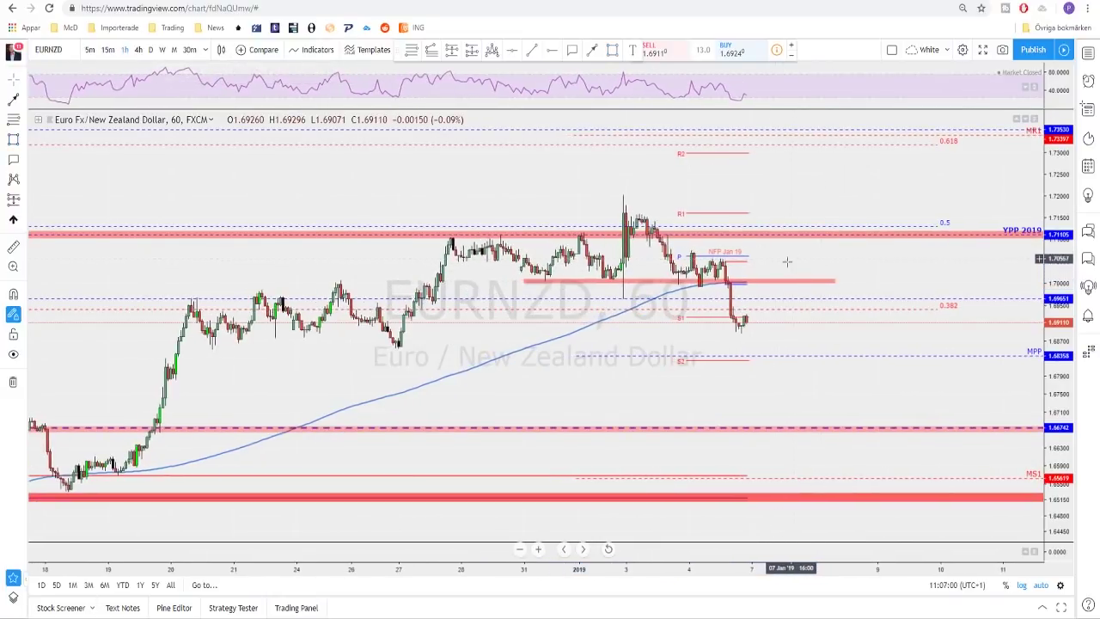
scroll(787, 261, up, 1)
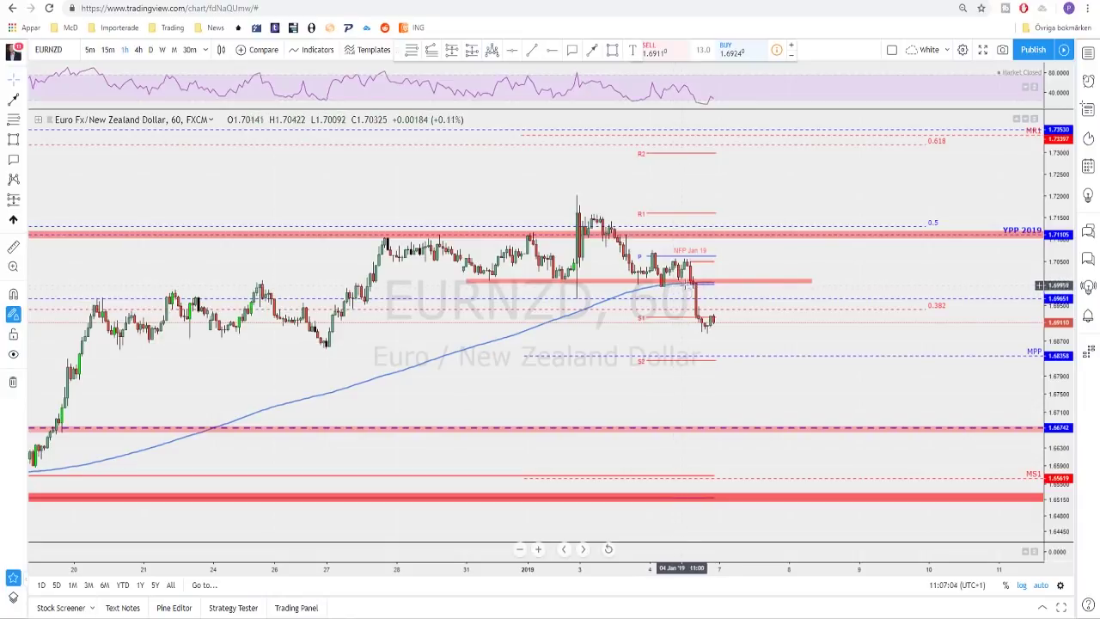
scroll(576, 220, up, 1)
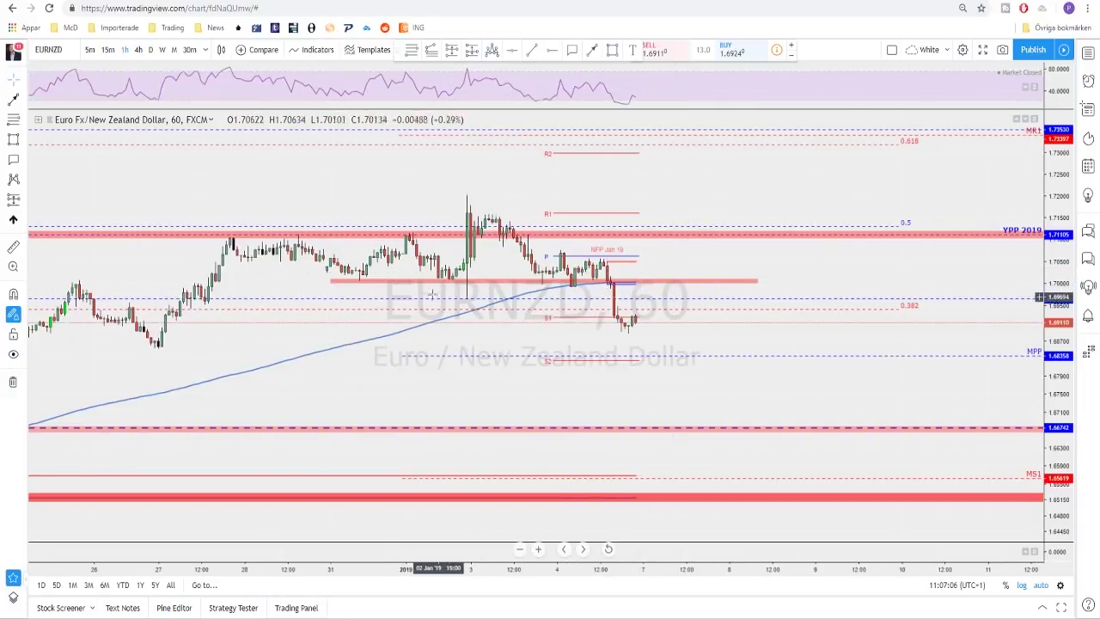
scroll(642, 140, down, 2)
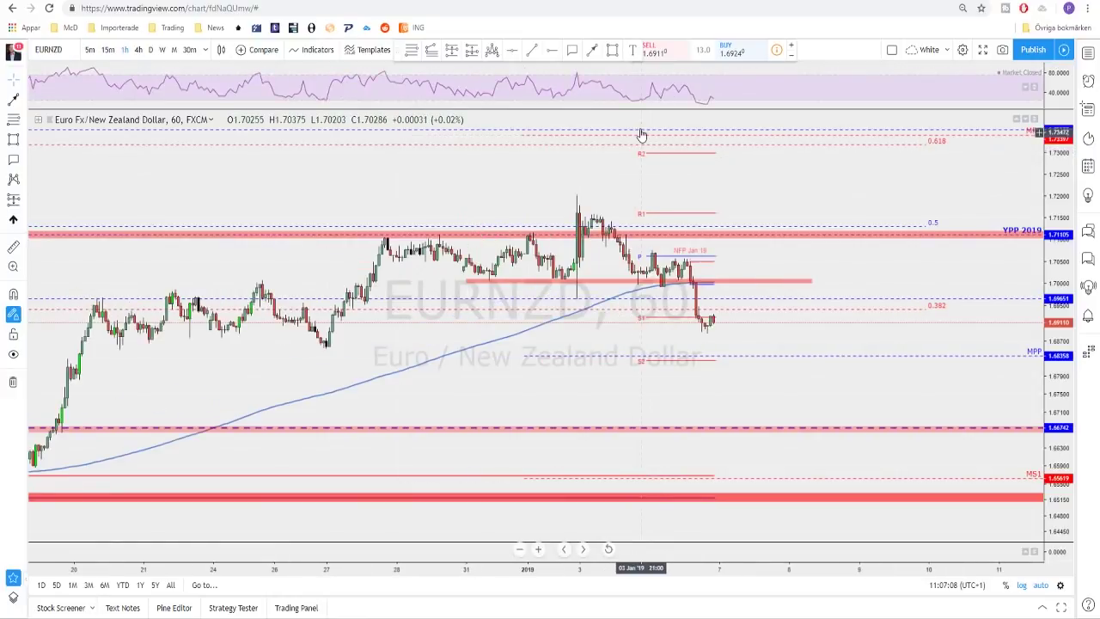
Step: Sketch a red freehand path rising from the recent low to the zone, then down toward MPP
click(592, 49)
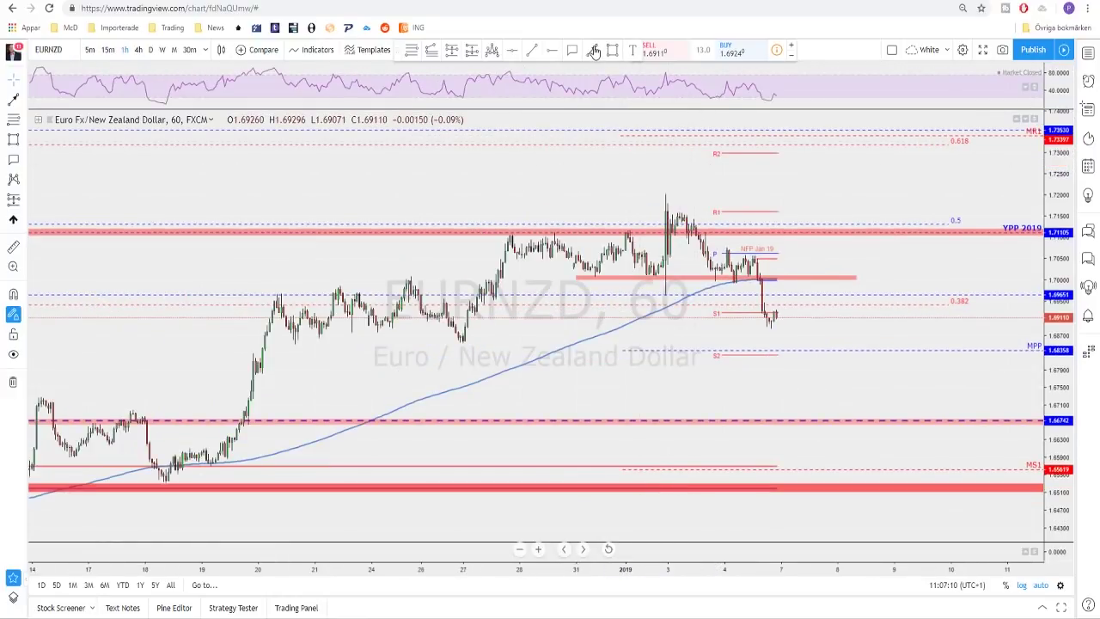
drag(775, 319, 782, 280)
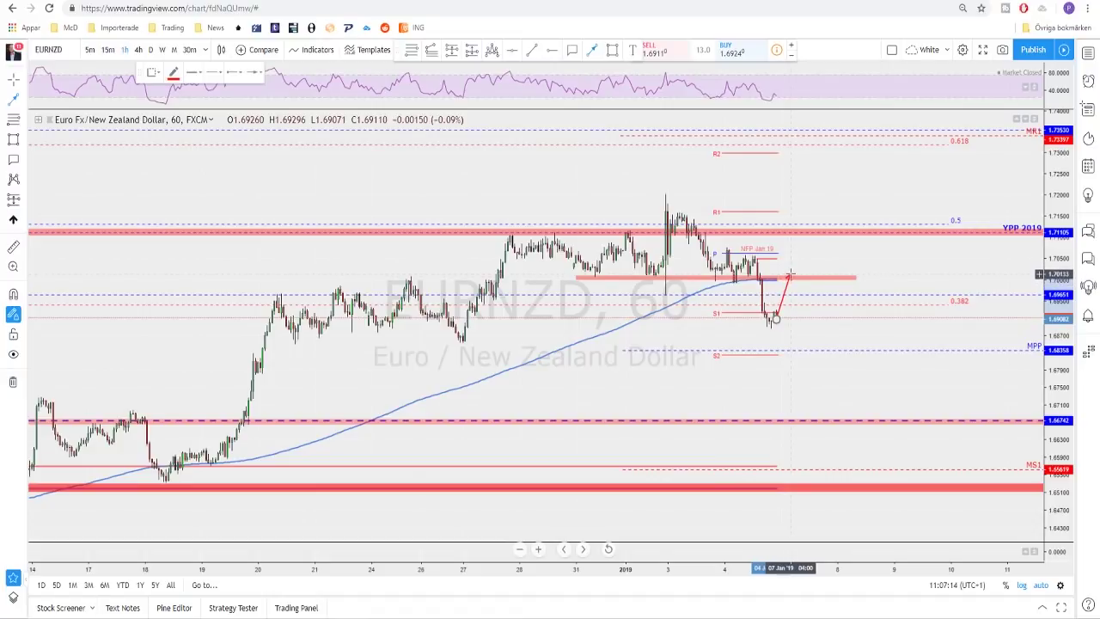
drag(790, 273, 813, 348)
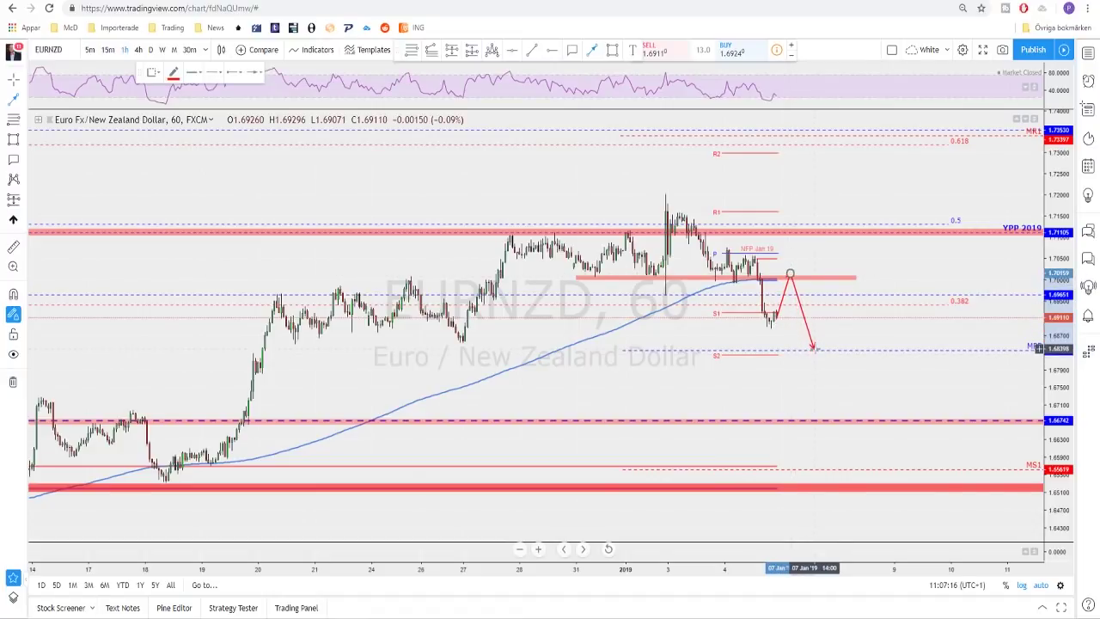
scroll(830, 322, down, 1)
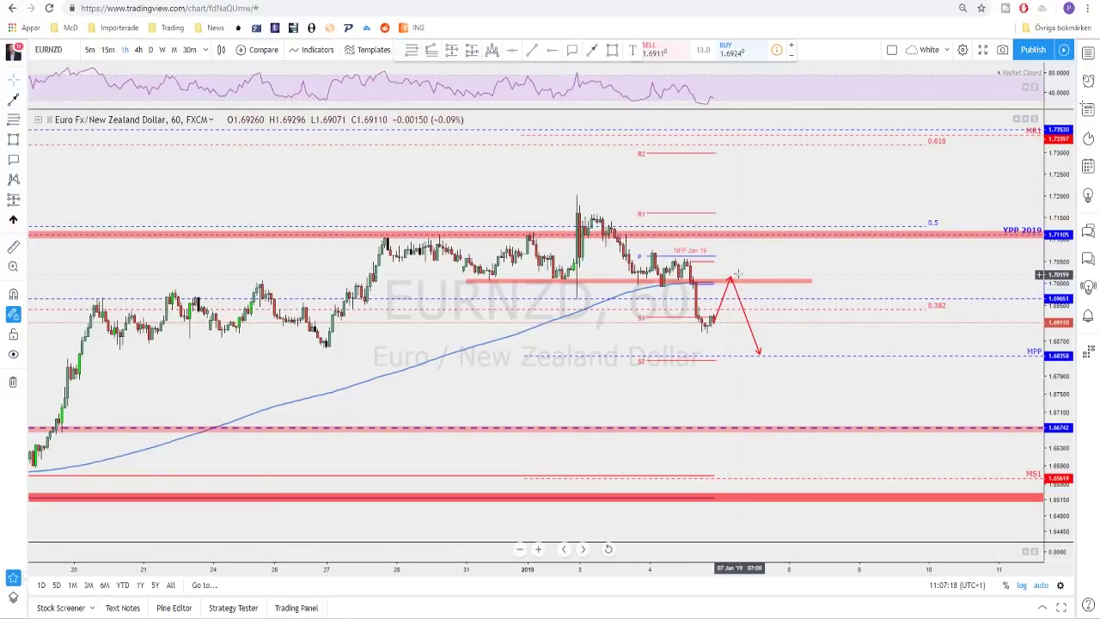
scroll(735, 287, down, 2)
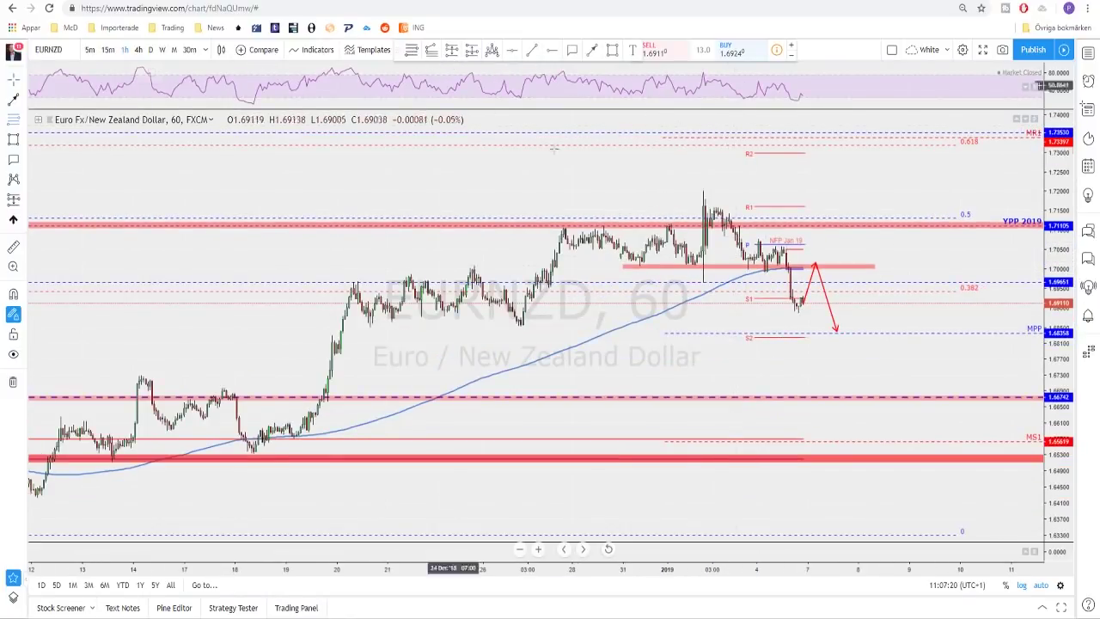
Step: Add a Fibonacci retracement from the recent high, raise the red path's peak, then step to EURSEK
click(697, 190)
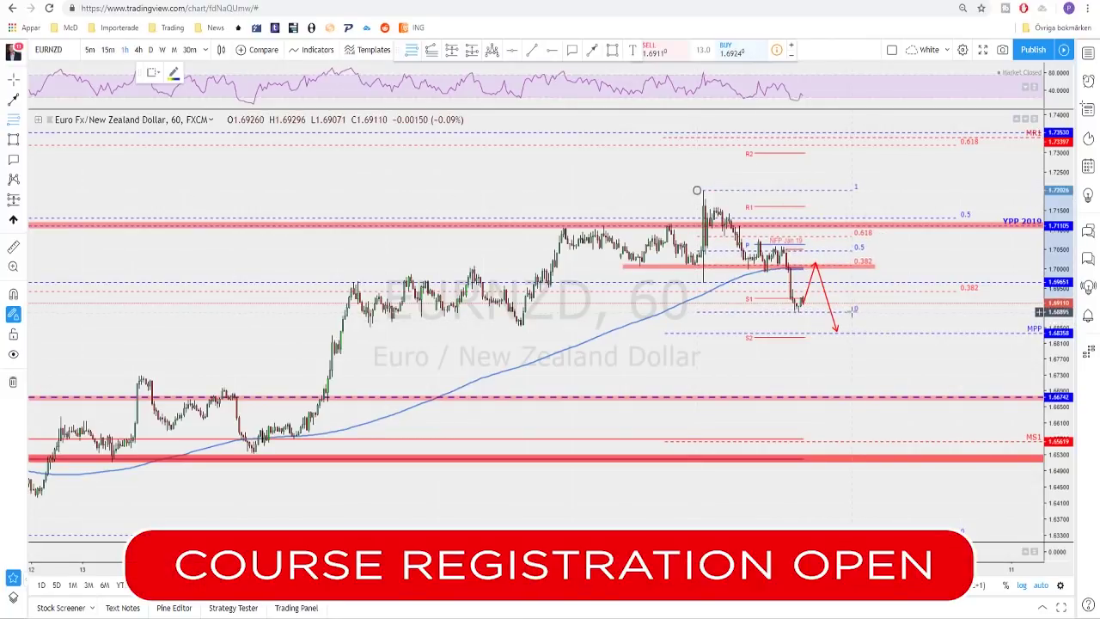
click(851, 311)
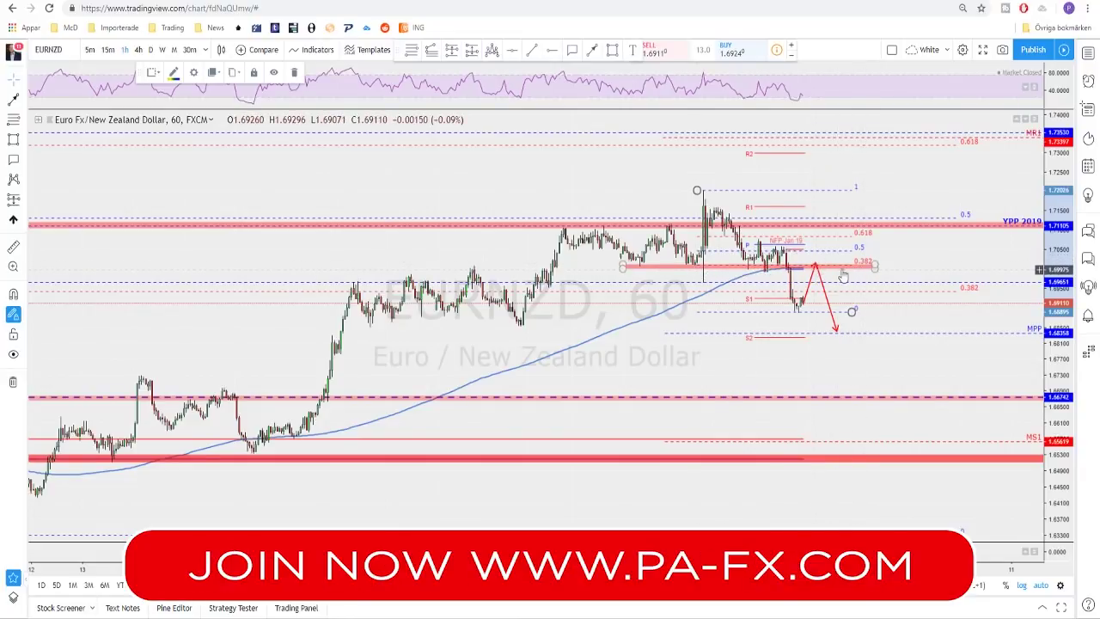
scroll(871, 282, down, 1)
drag(838, 275, 838, 271)
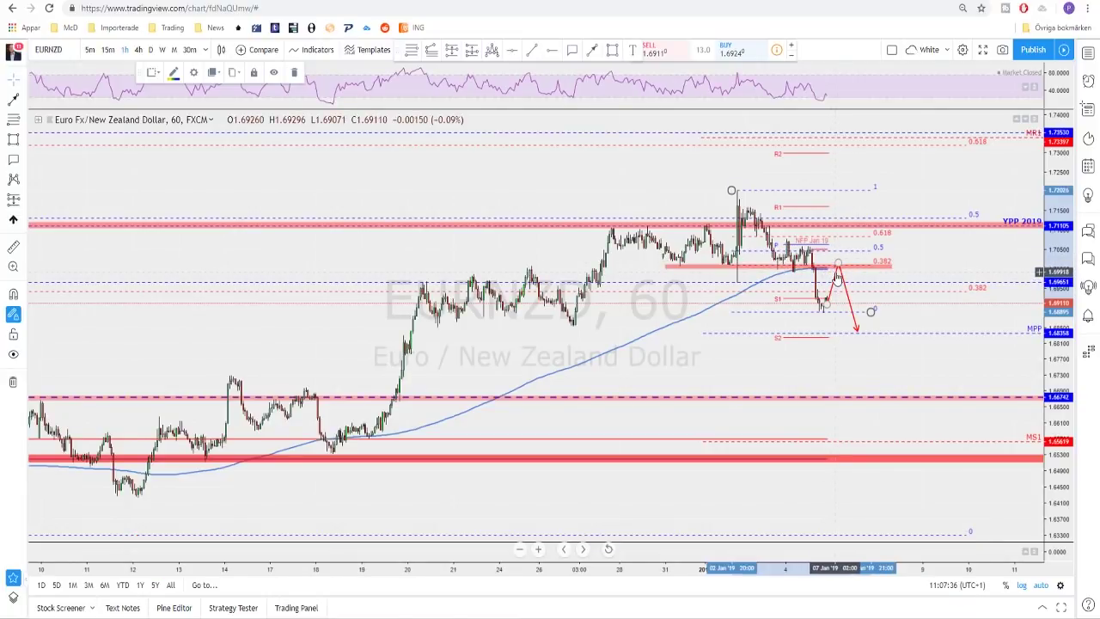
key(space)
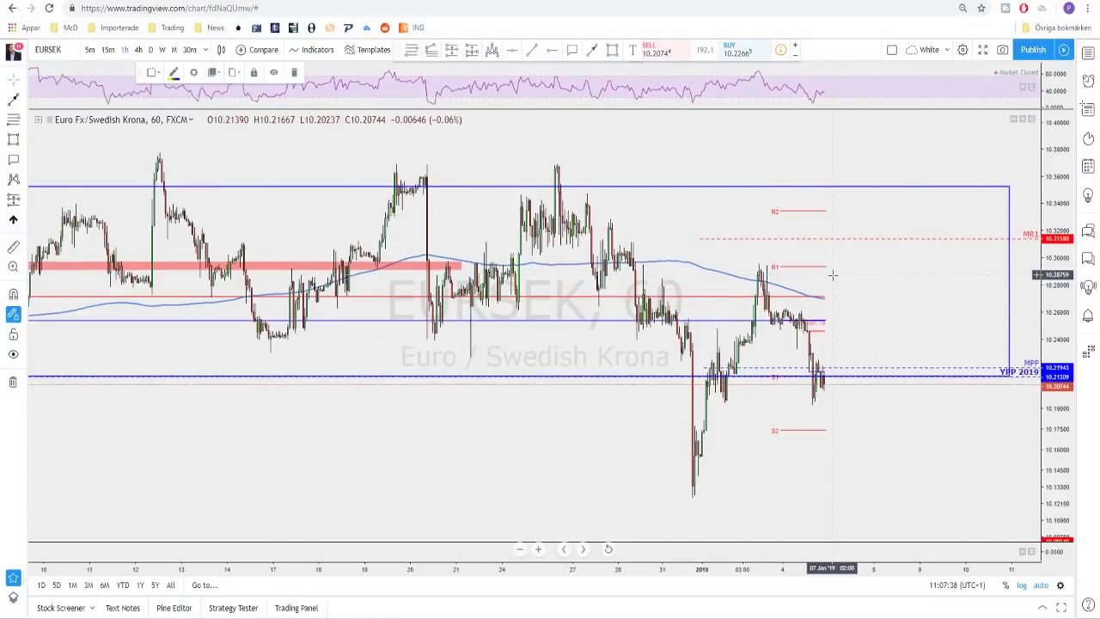
Step: Show EURSEK on the daily timeframe
click(152, 49)
scroll(834, 278, up, 3)
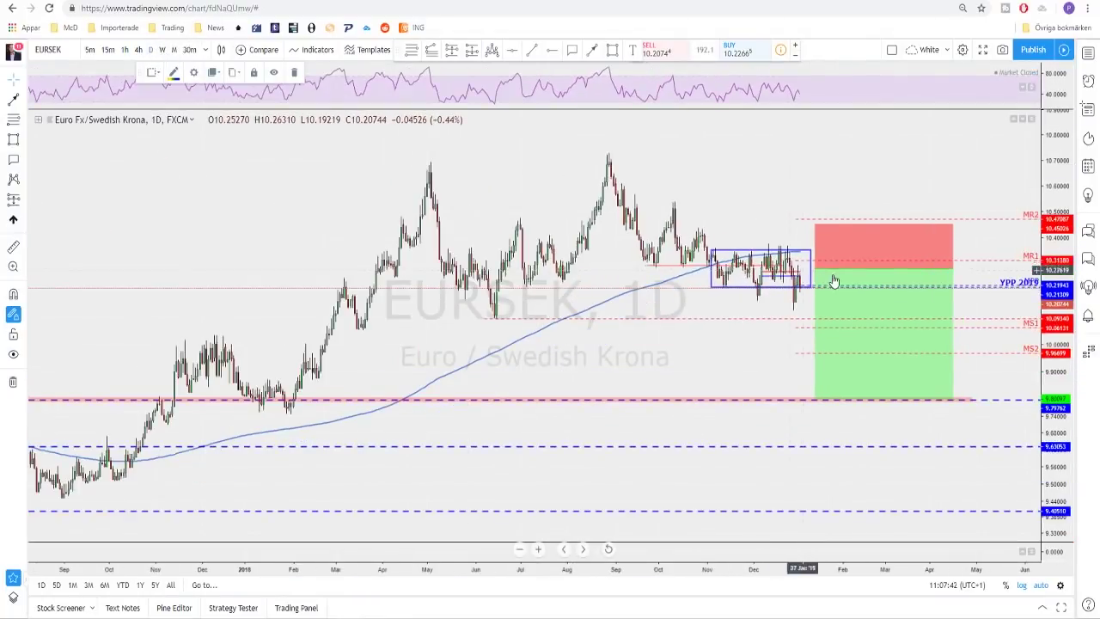
scroll(693, 189, up, 1)
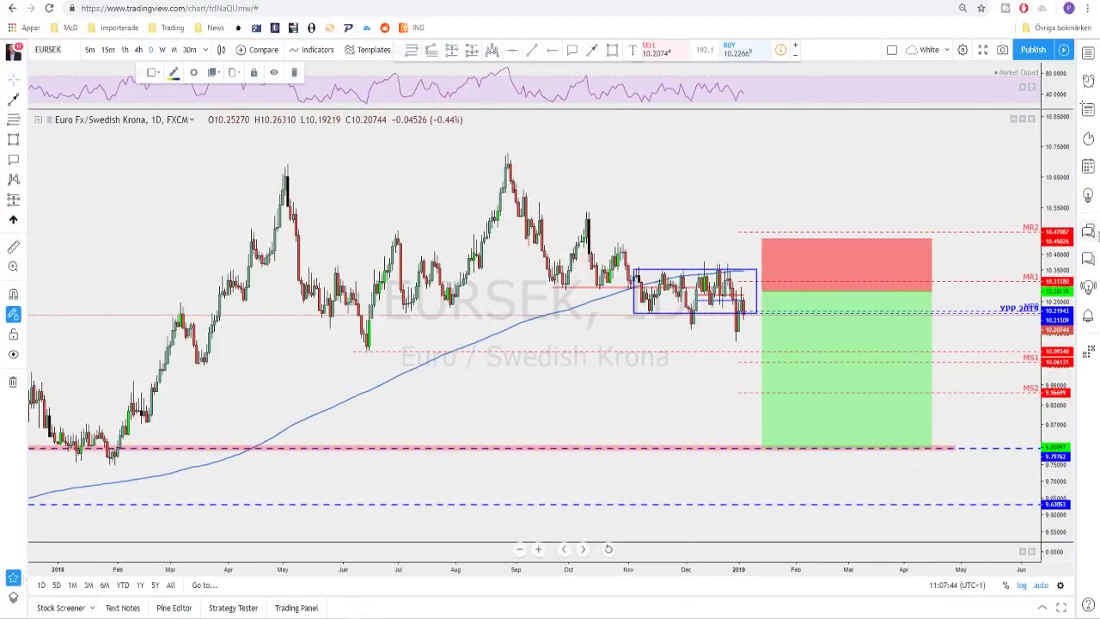
Step: Open the earlier 'EURSEK broke major daily support' idea from My Ideas and replay its chart
click(1089, 197)
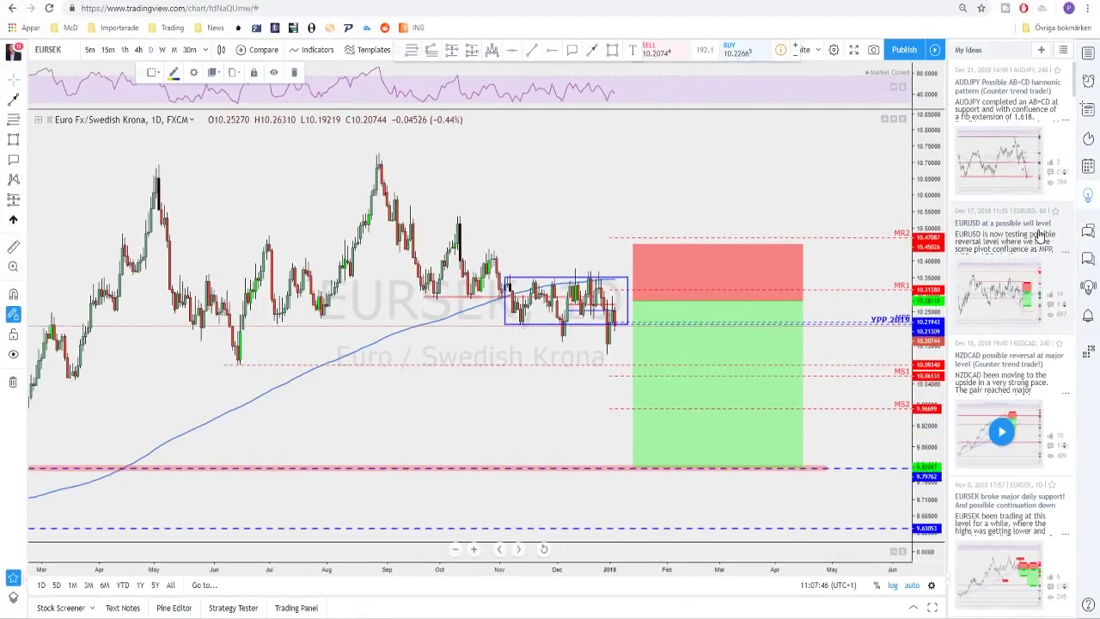
scroll(1040, 256, down, 1)
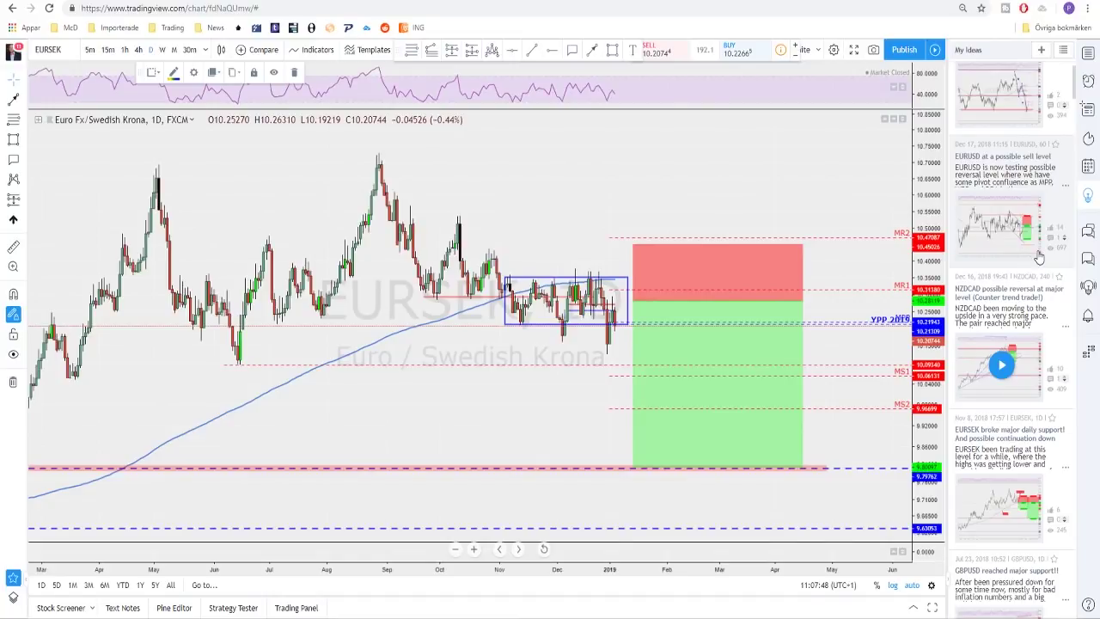
scroll(1039, 257, down, 1)
click(1018, 439)
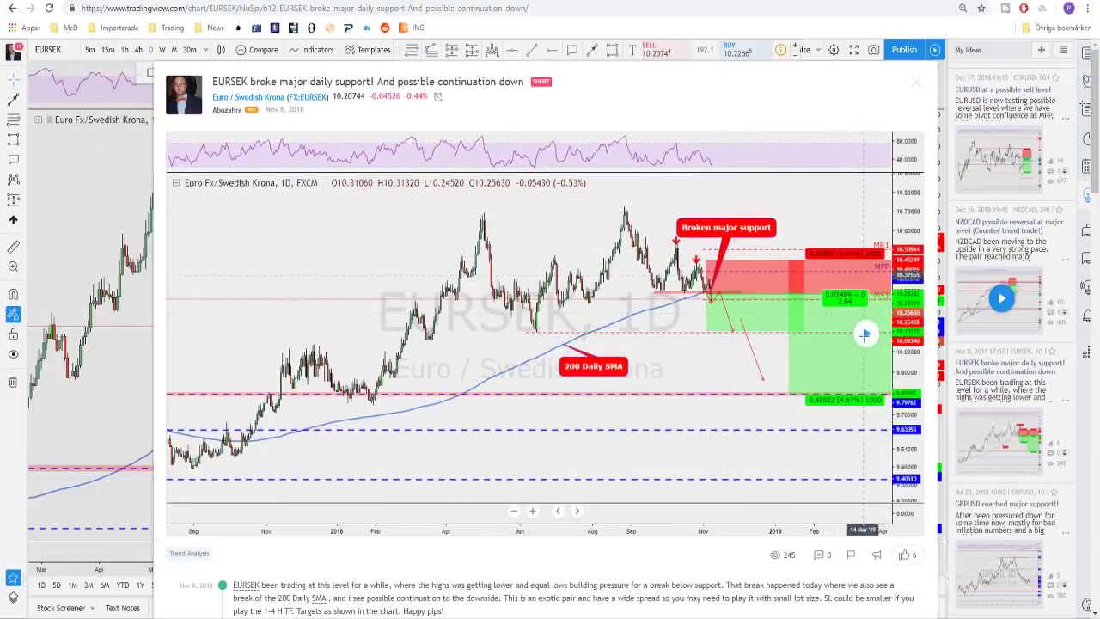
click(866, 334)
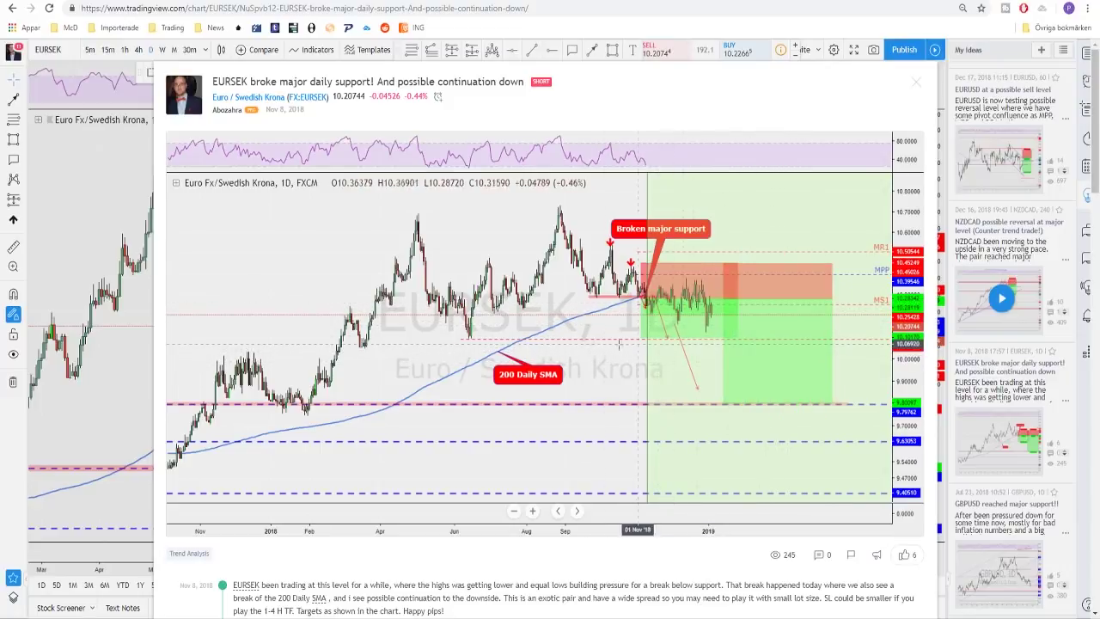
Step: Close the idea popup to return to the live EURSEK daily chart, abandoning a first projection line
click(917, 85)
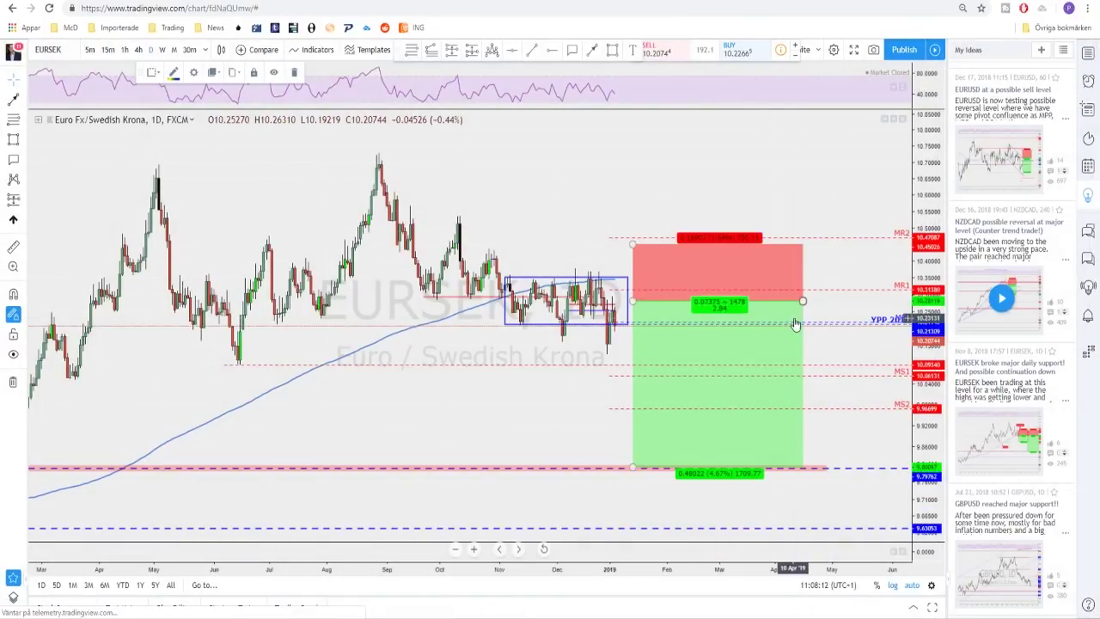
scroll(897, 196, down, 3)
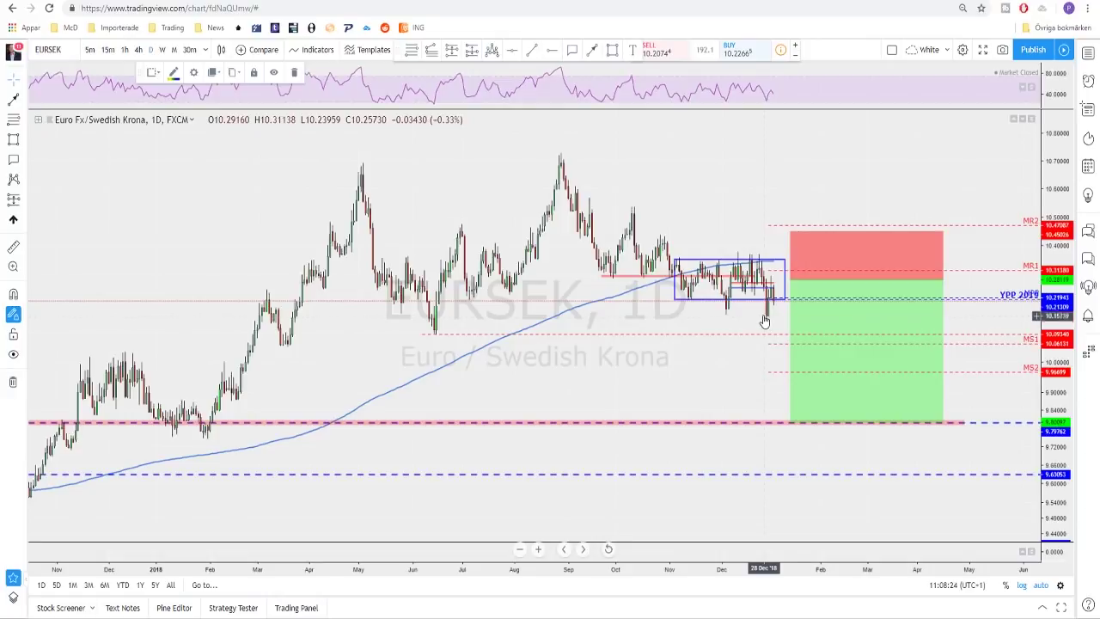
scroll(728, 316, up, 1)
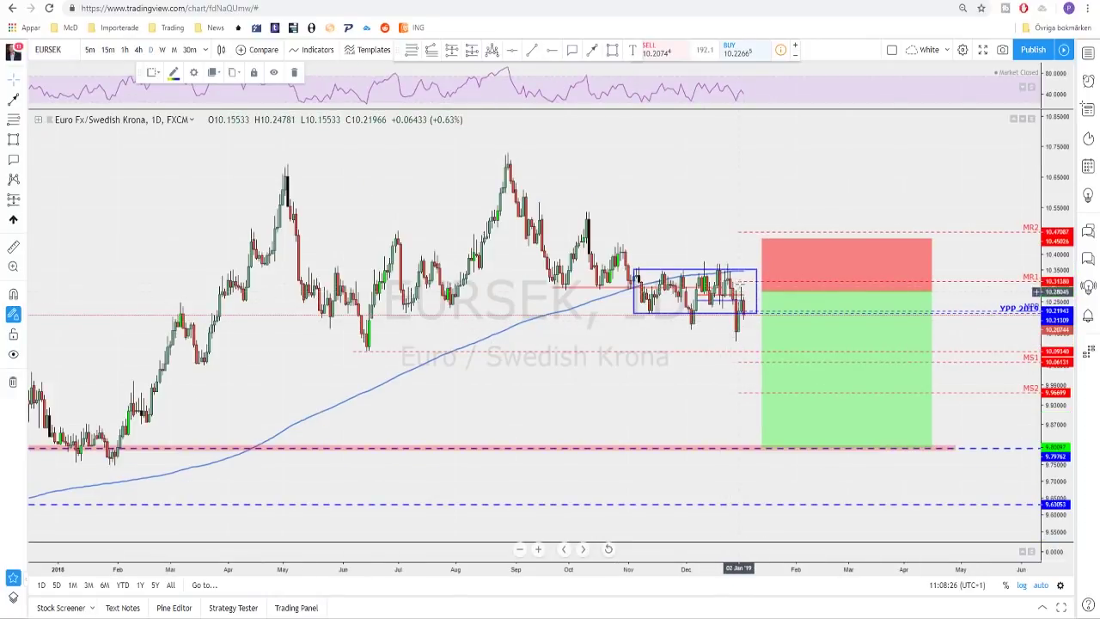
click(593, 51)
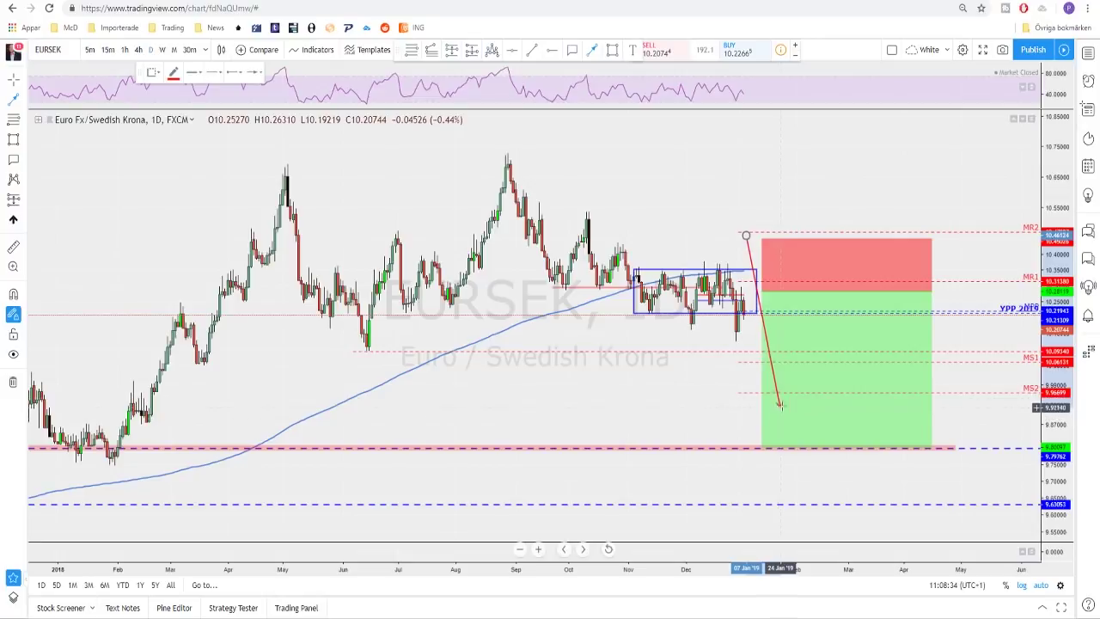
key(Escape)
scroll(766, 346, down, 2)
scroll(740, 353, down, 1)
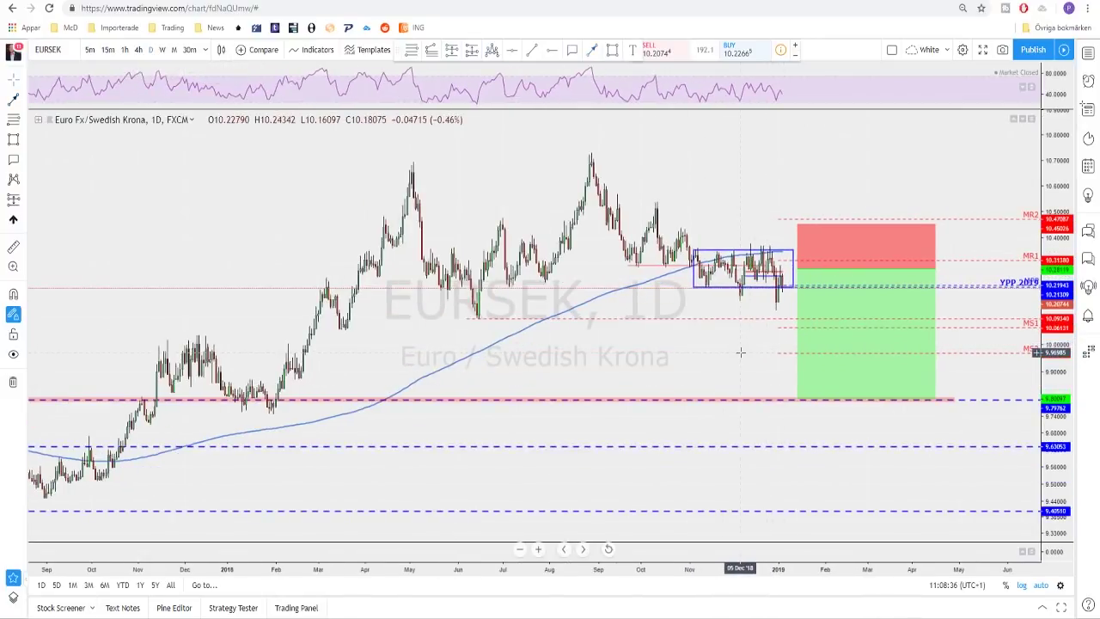
scroll(740, 352, up, 1)
scroll(731, 374, up, 1)
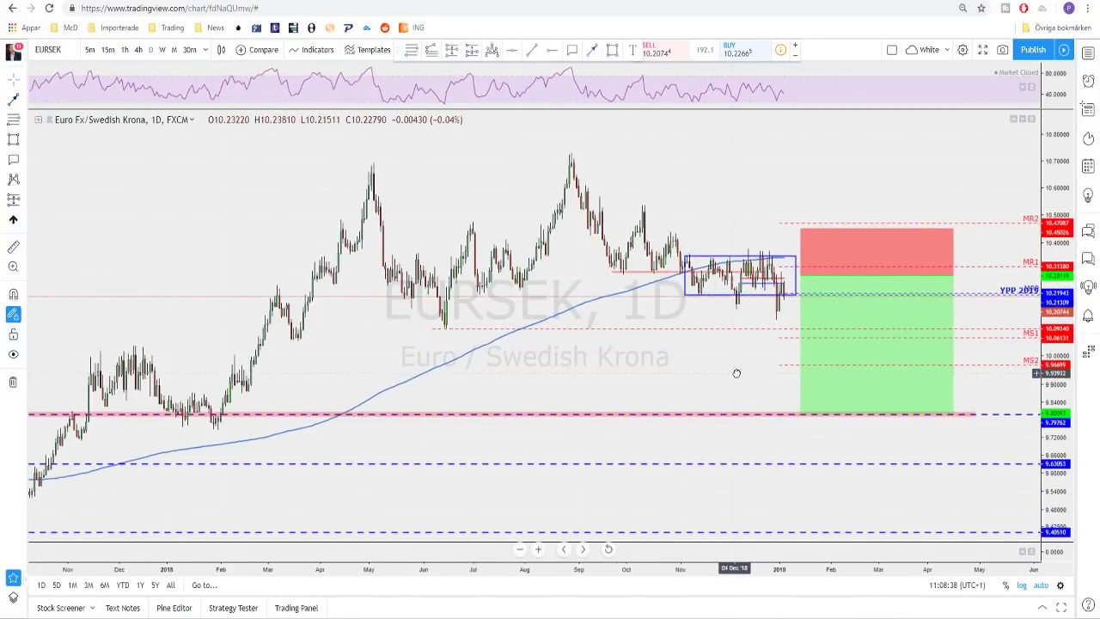
scroll(747, 369, up, 2)
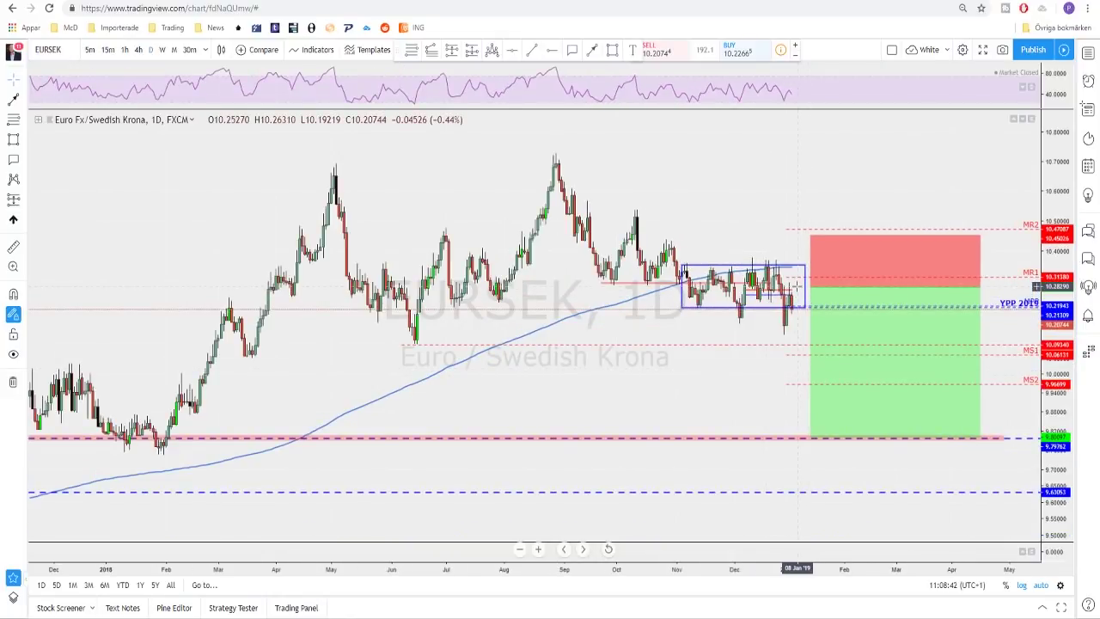
scroll(773, 346, down, 1)
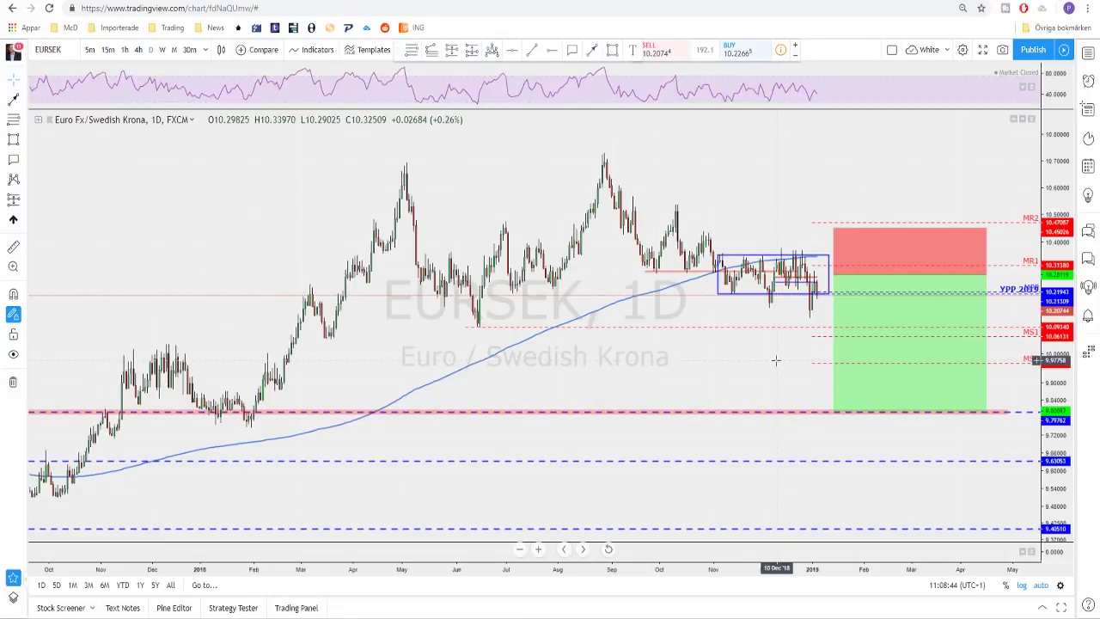
drag(775, 361, 767, 359)
Step: Draw a red projected line sloping down toward the target on the daily chart
click(595, 52)
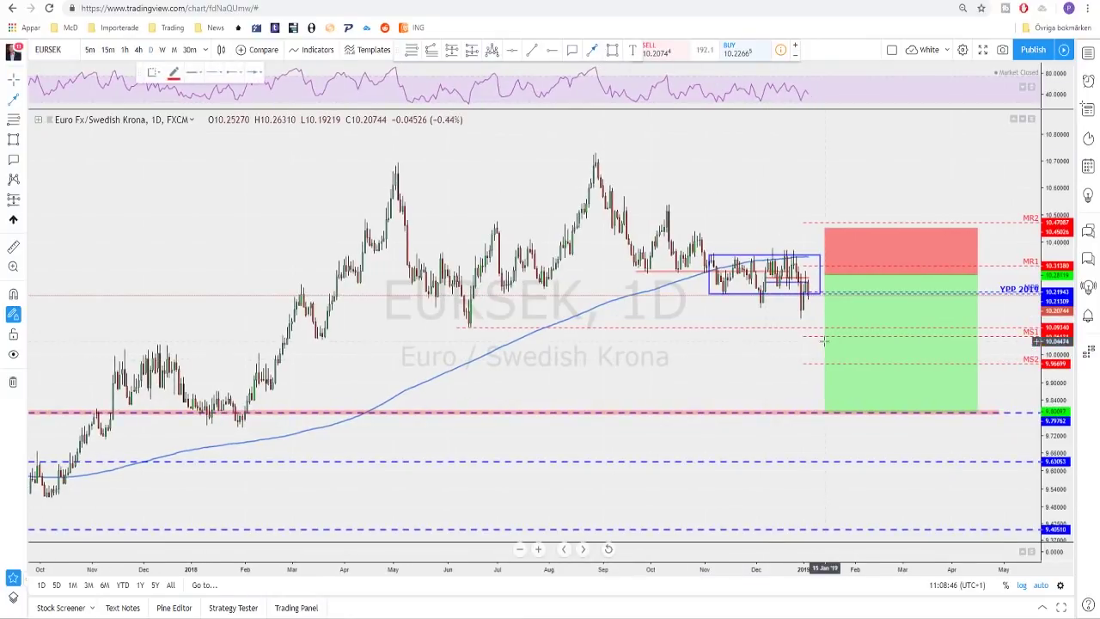
click(808, 287)
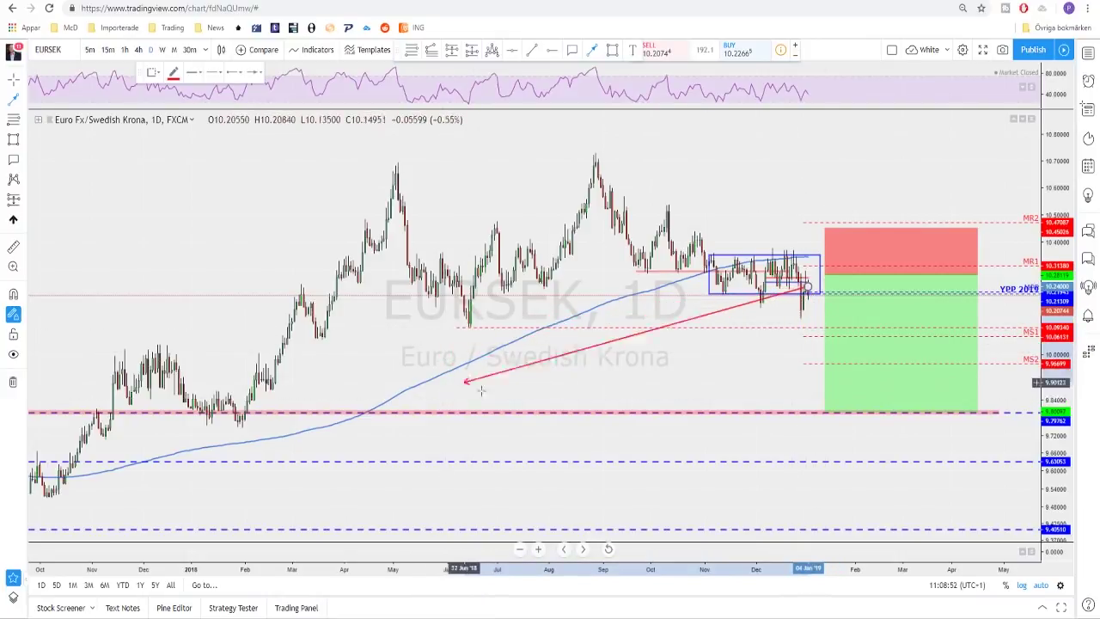
click(792, 391)
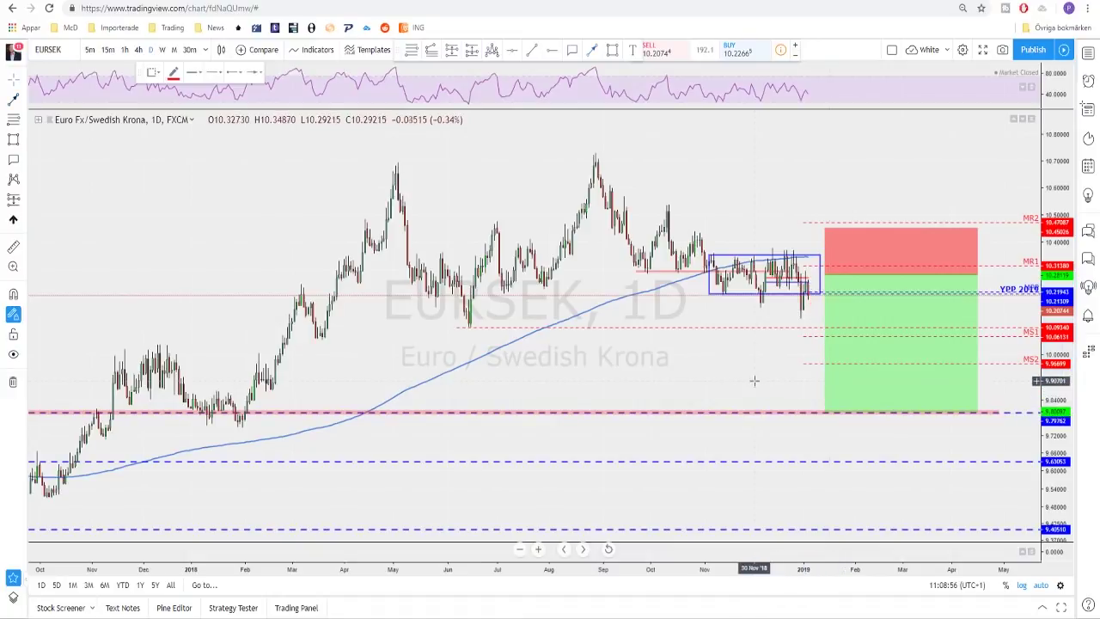
scroll(731, 399, up, 3)
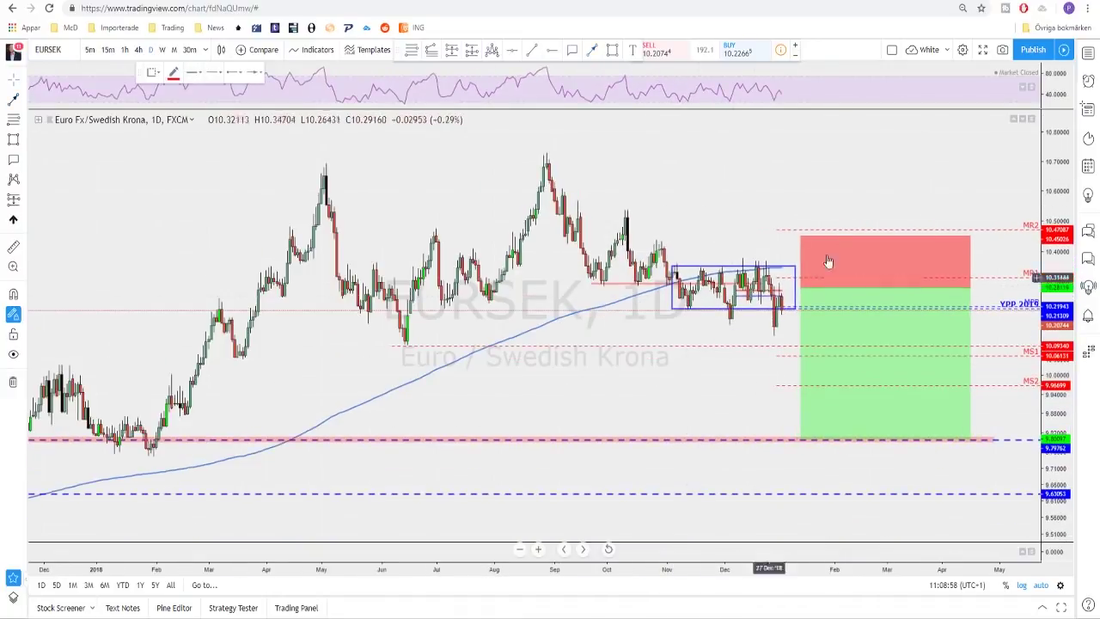
scroll(812, 228, down, 3)
scroll(806, 229, right, 3)
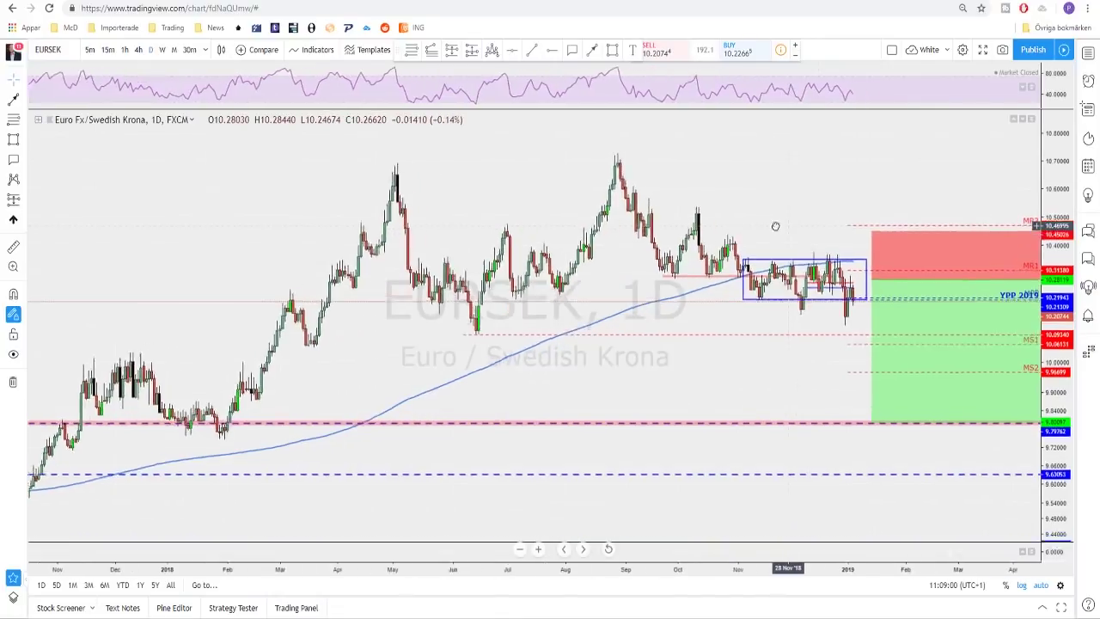
Step: Switch EURSEK to the 4-hour timeframe, then draw and delete a trial blue box over Sep–Nov
click(139, 50)
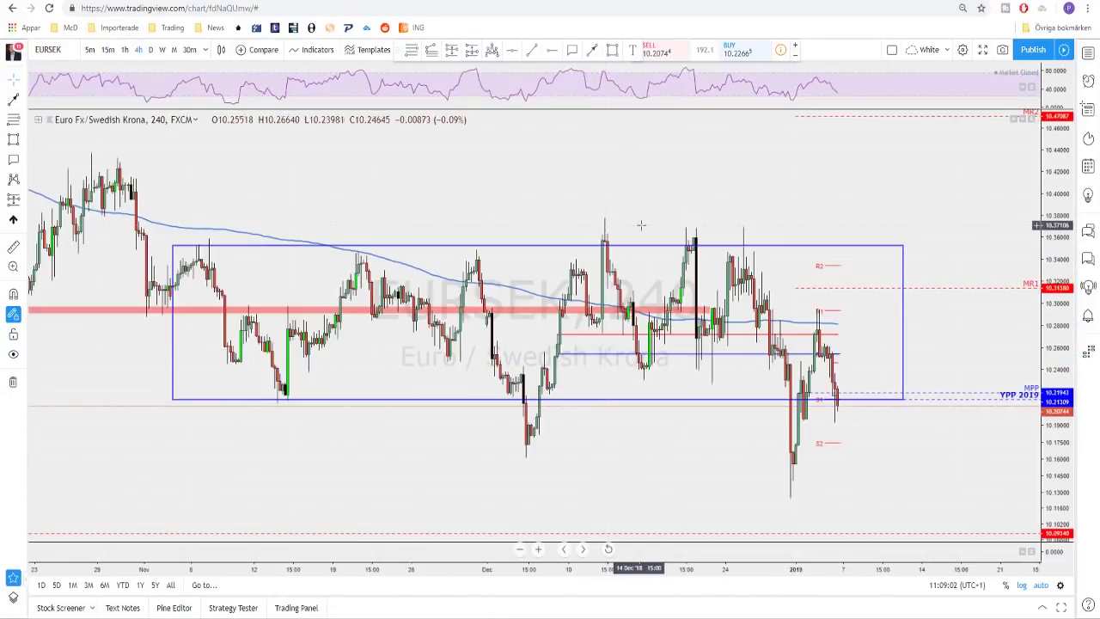
scroll(739, 430, down, 3)
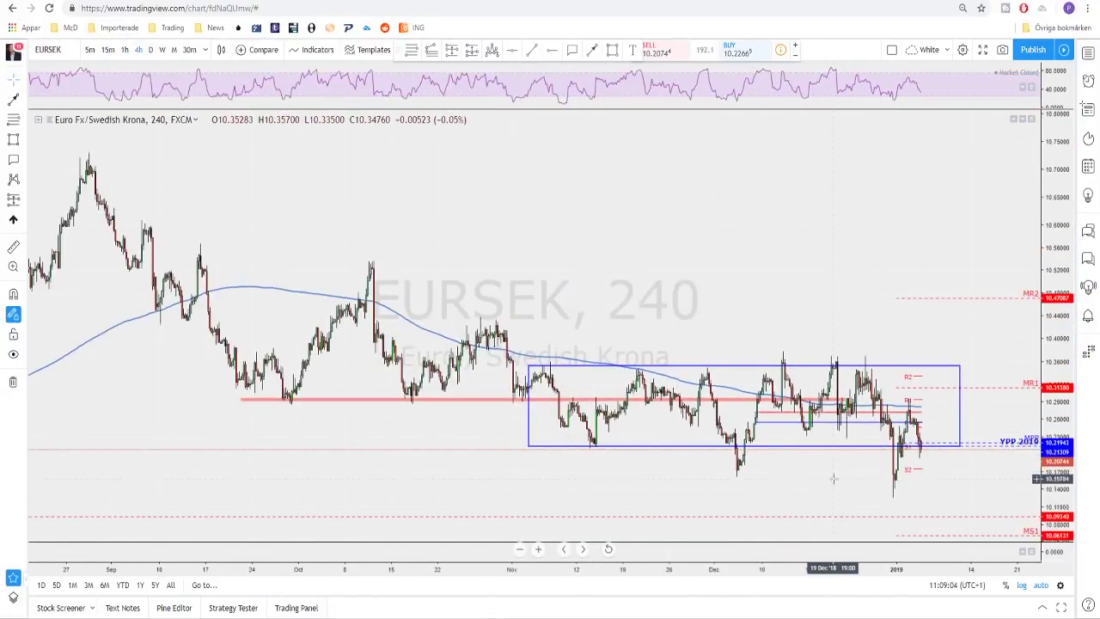
scroll(838, 432, up, 3)
scroll(776, 386, down, 1)
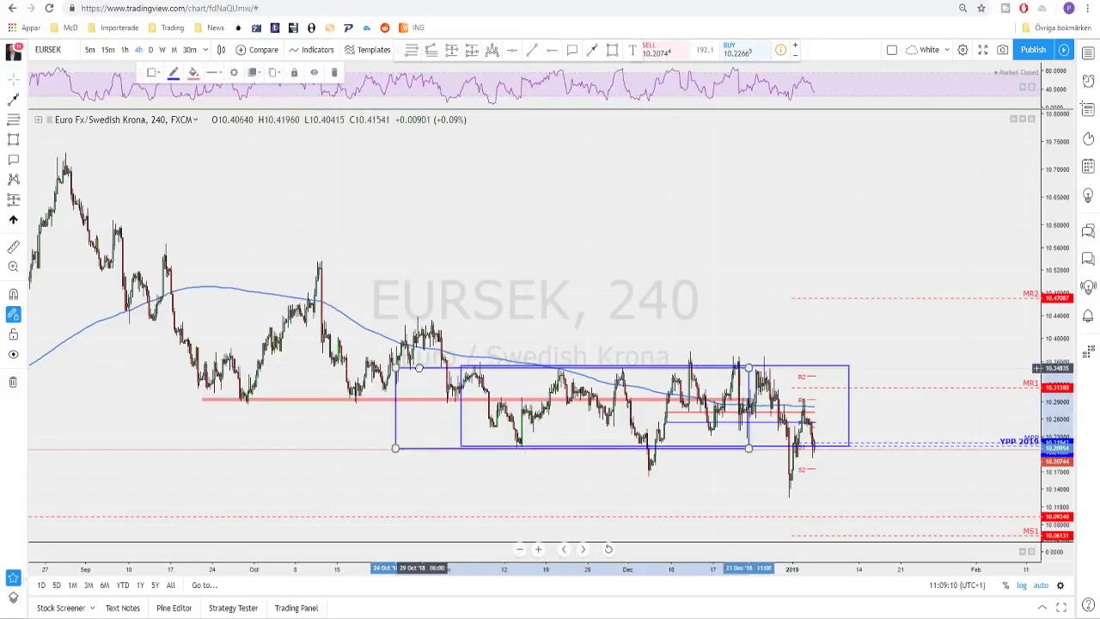
mouse_move(521, 396)
mouse_down()
mouse_move(453, 319)
mouse_move(172, 317)
mouse_move(189, 323)
mouse_up()
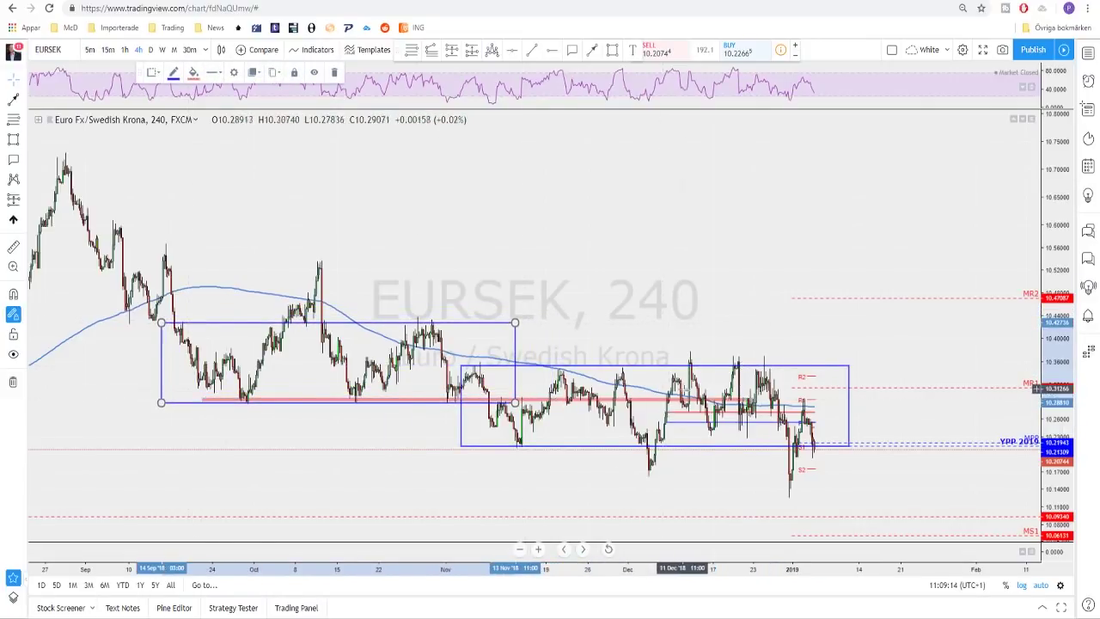
scroll(815, 403, down, 2)
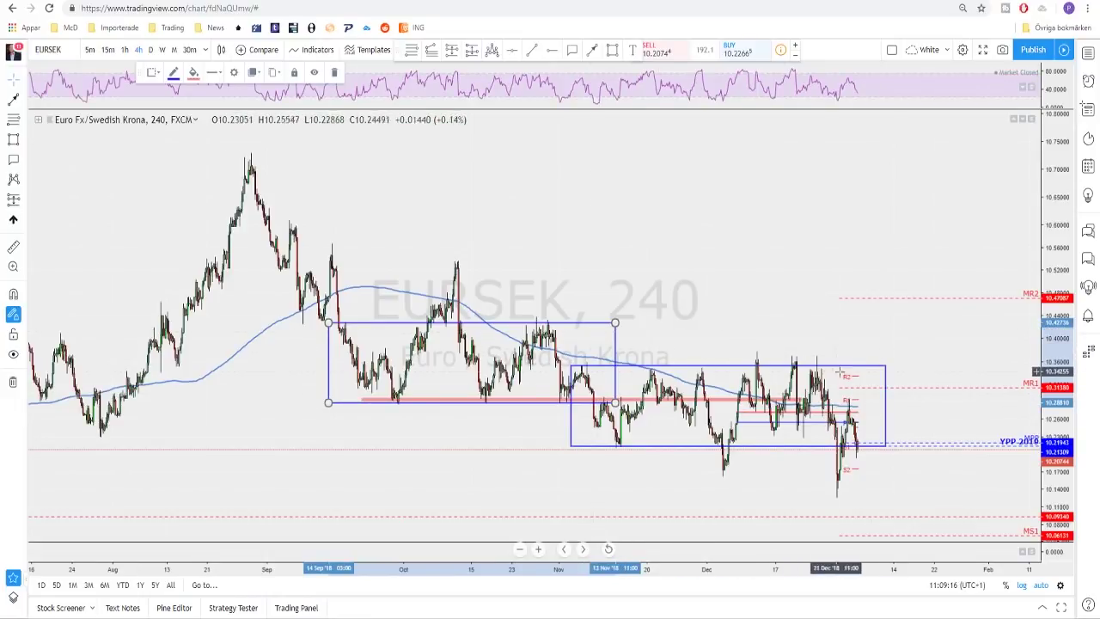
key(Delete)
Step: Pan back to show more history, then step the watchlist to GBPJPY
drag(879, 436, 840, 483)
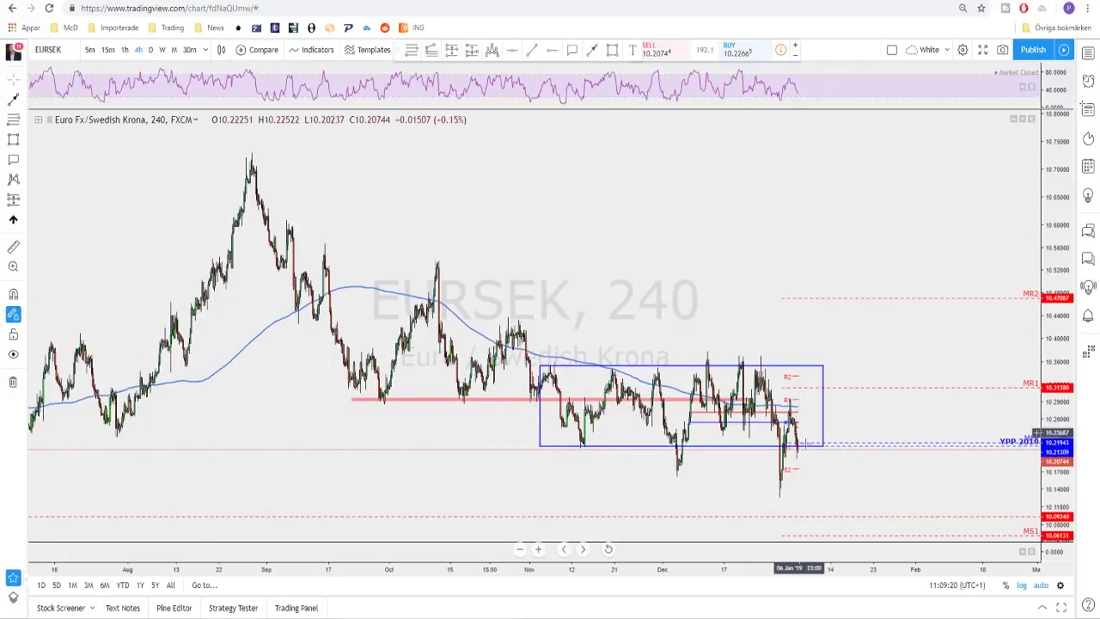
scroll(786, 413, up, 2)
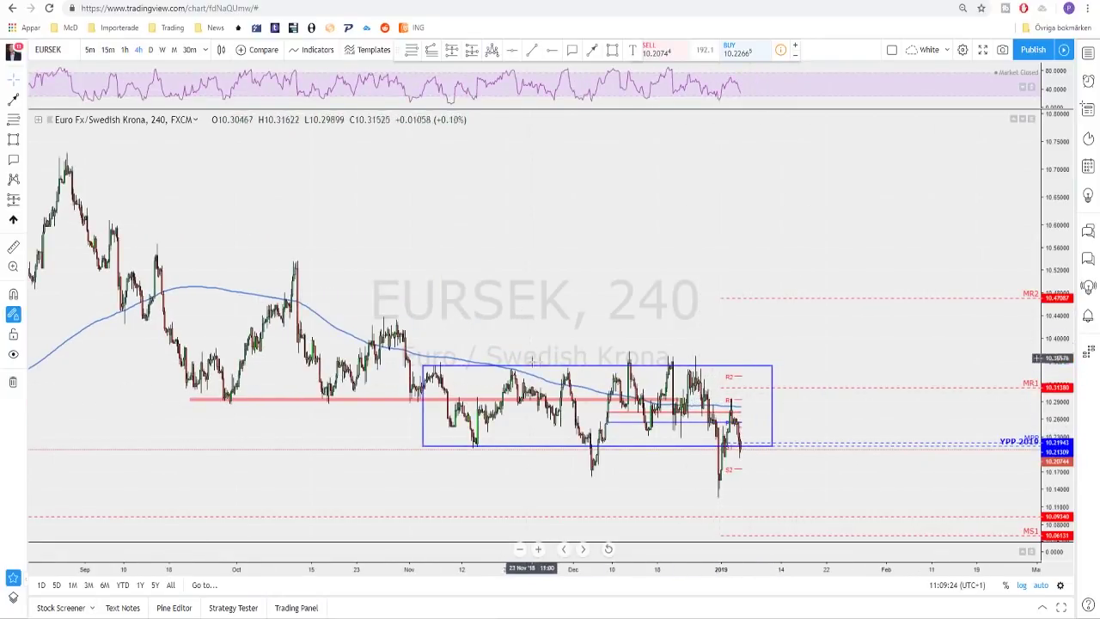
key(space)
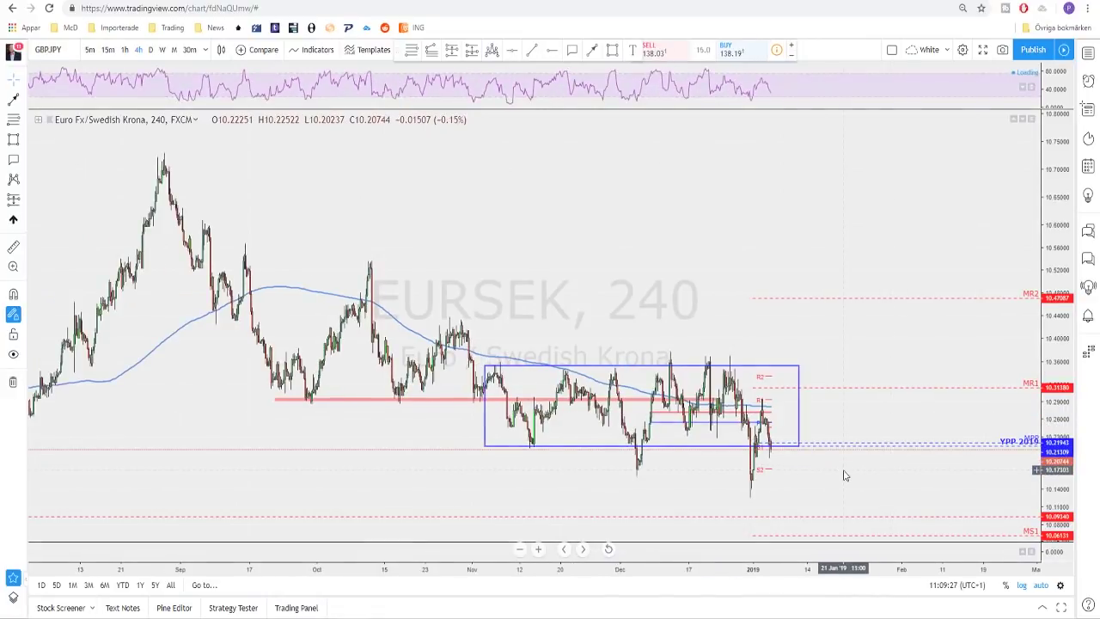
Step: Switch GBPJPY to daily, then weekly, zooming out across decades of bars back to the 1990s
click(152, 50)
scroll(800, 401, down, 4)
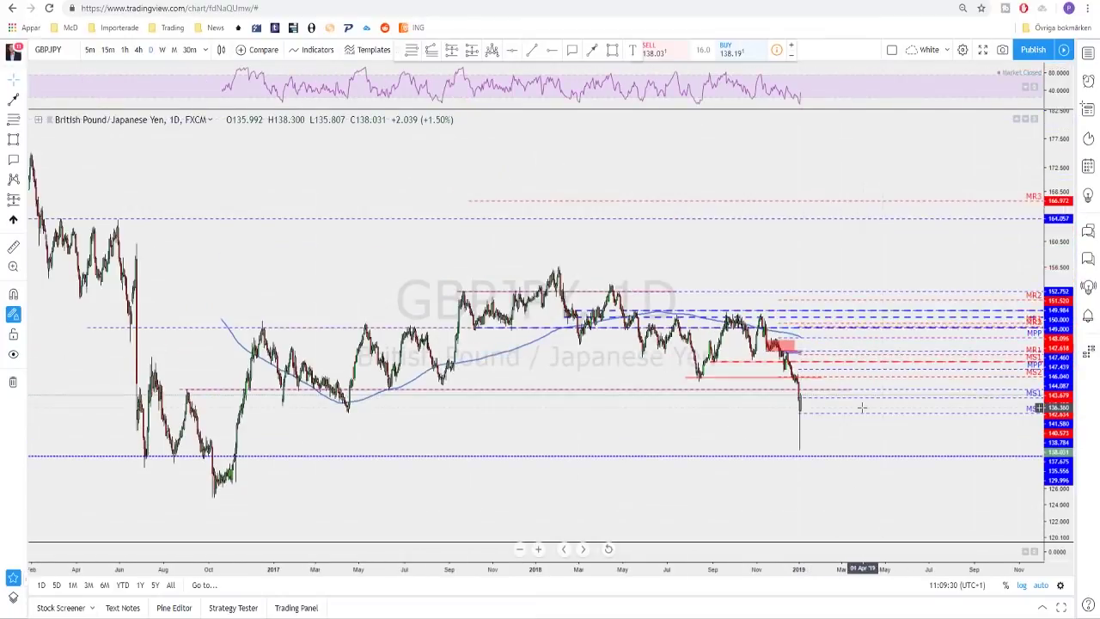
scroll(867, 457, up, 4)
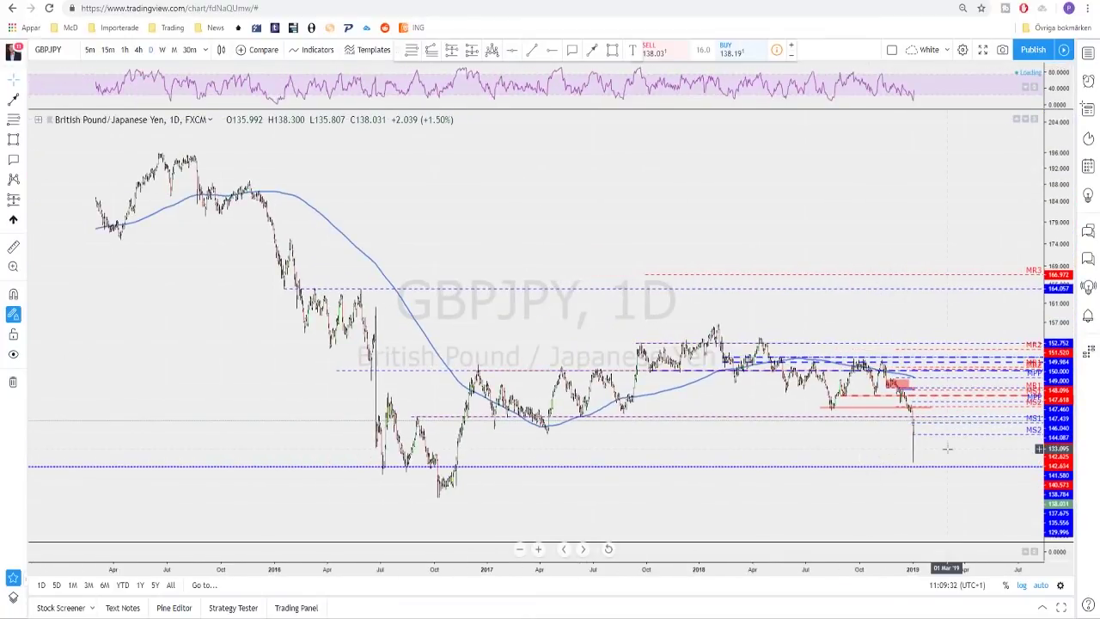
click(163, 50)
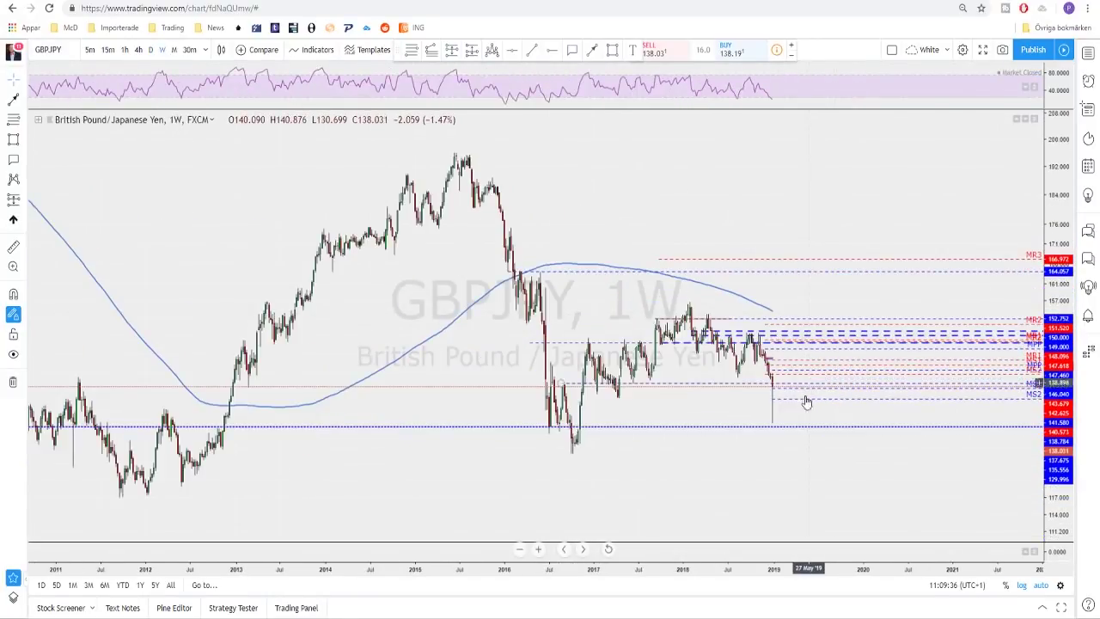
scroll(827, 456, down, 3)
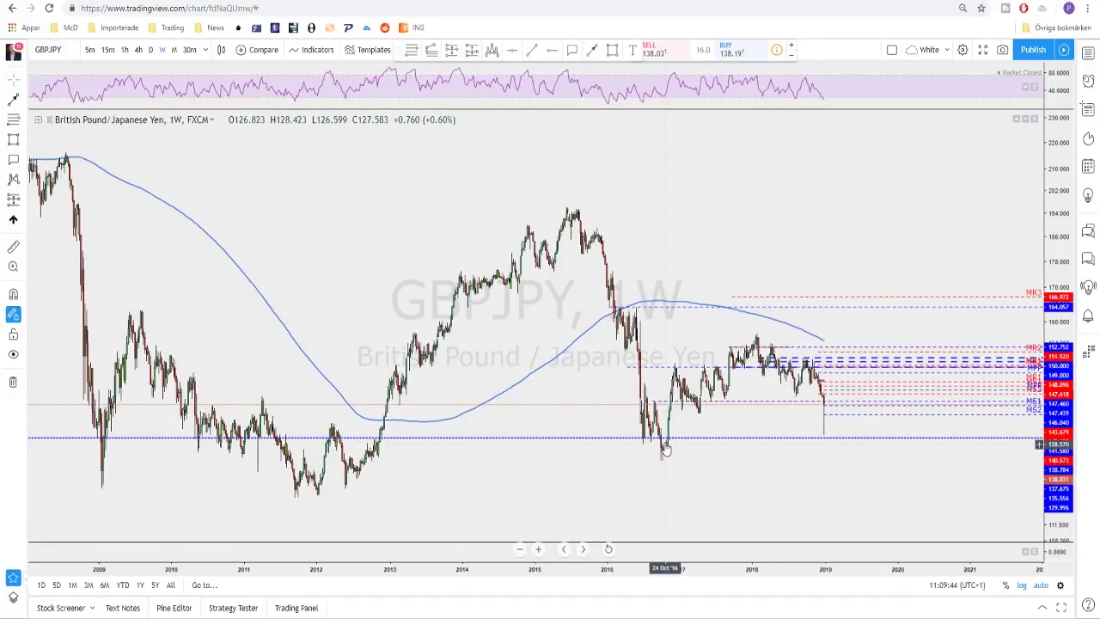
scroll(675, 443, down, 5)
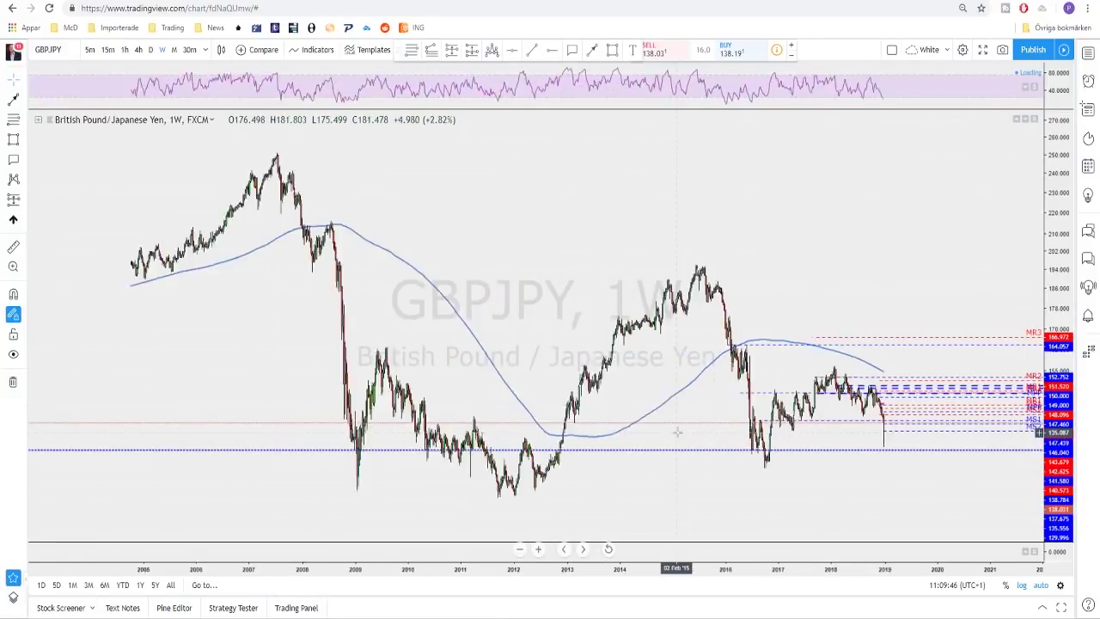
scroll(722, 451, down, 1)
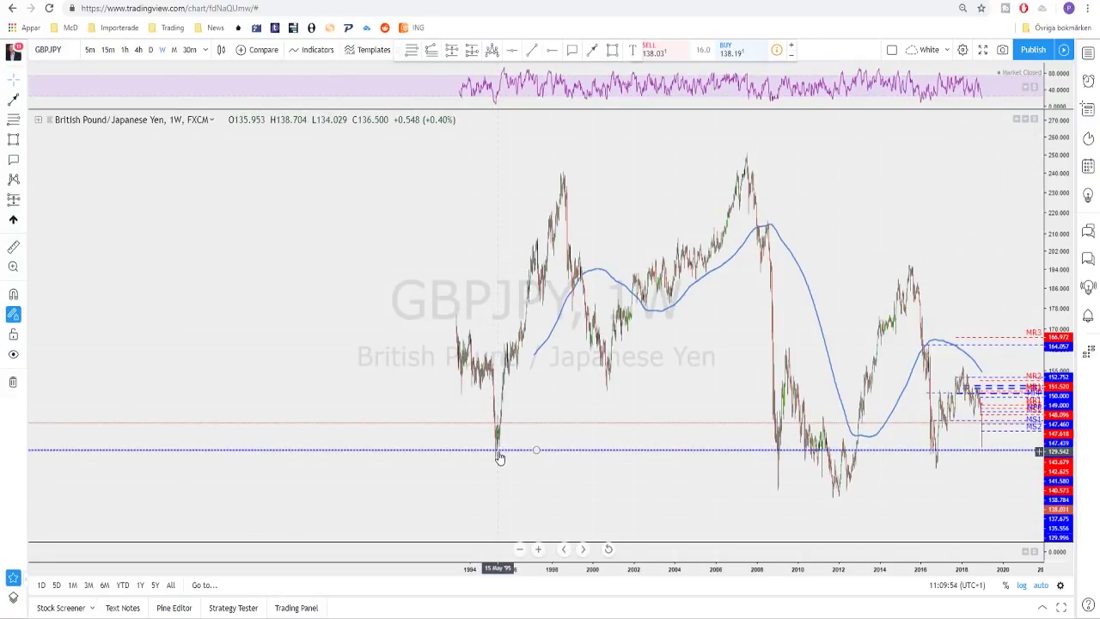
Step: Zoom back in and return the chart to daily candles
scroll(499, 458, up, 3)
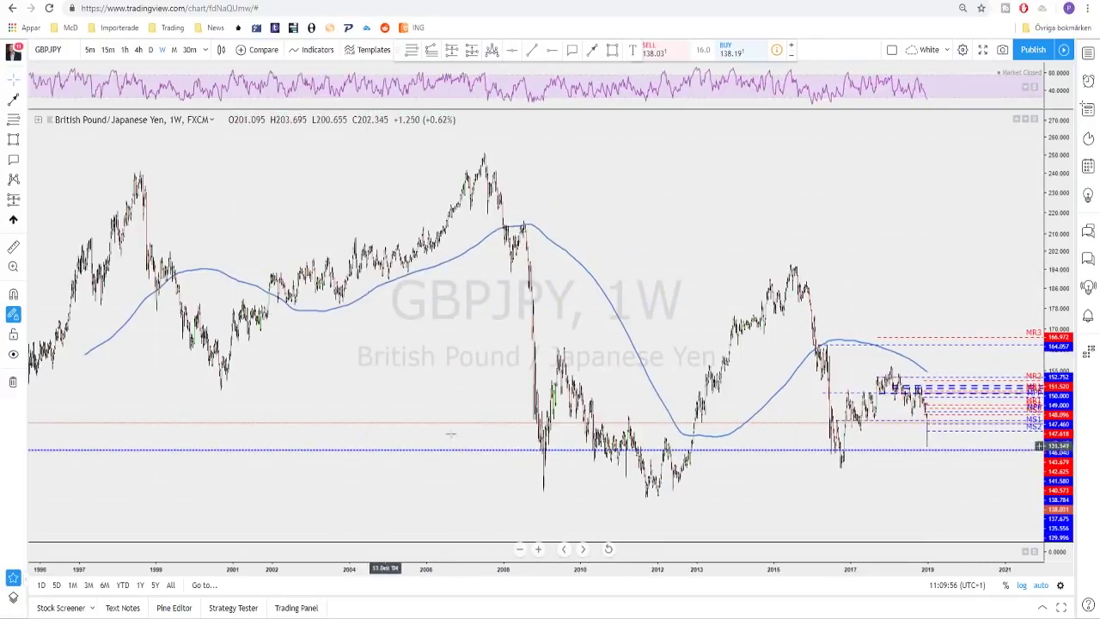
scroll(702, 457, up, 5)
scroll(810, 443, up, 2)
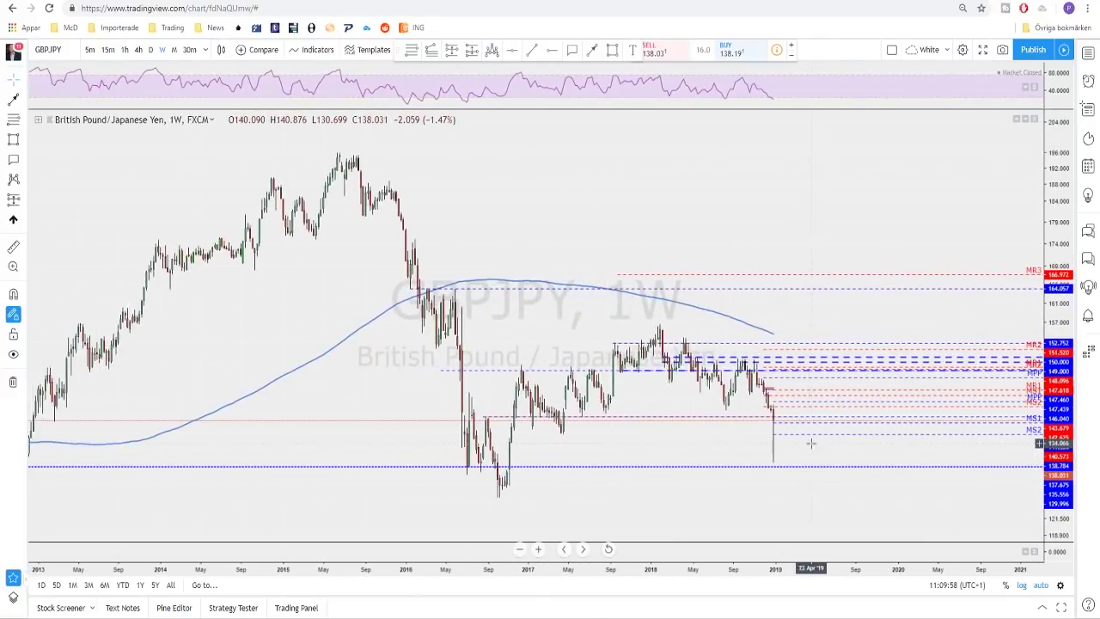
scroll(810, 442, up, 2)
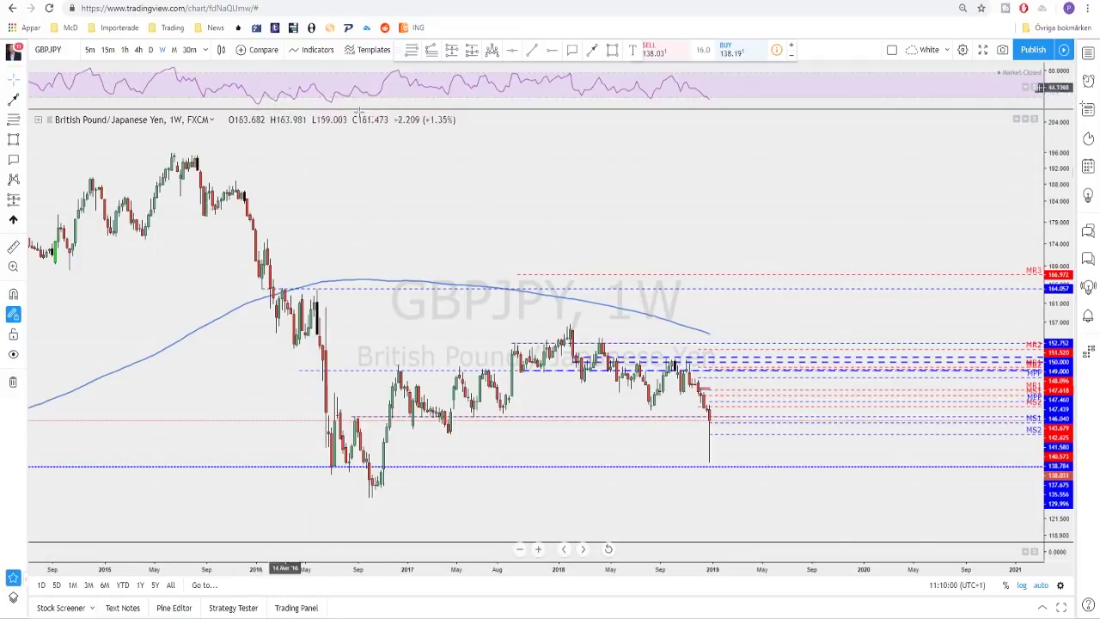
scroll(618, 412, up, 1)
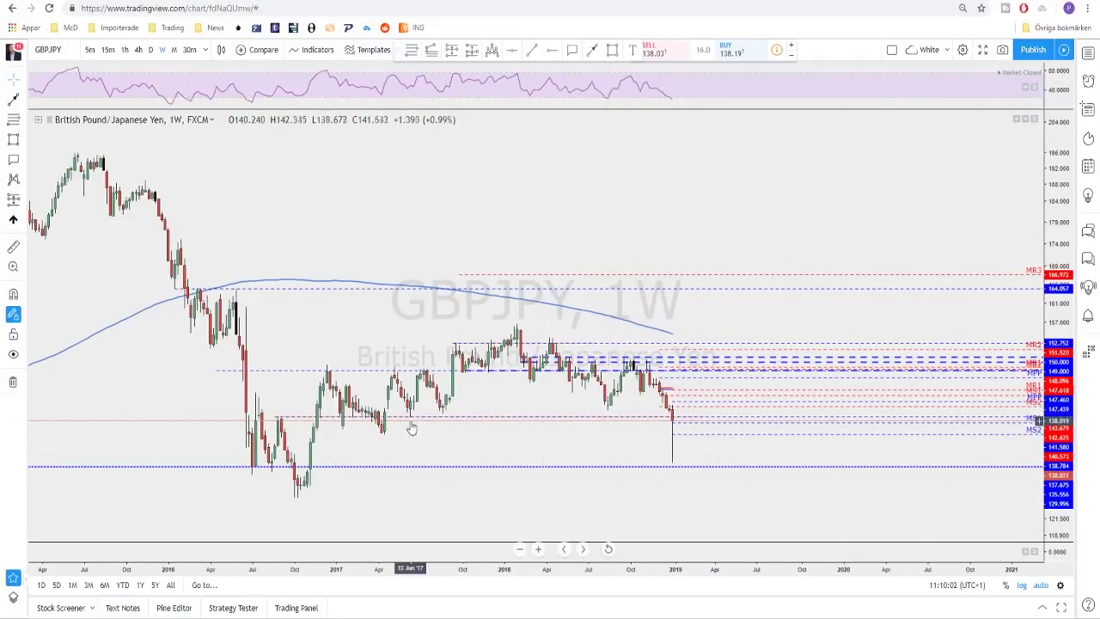
click(155, 50)
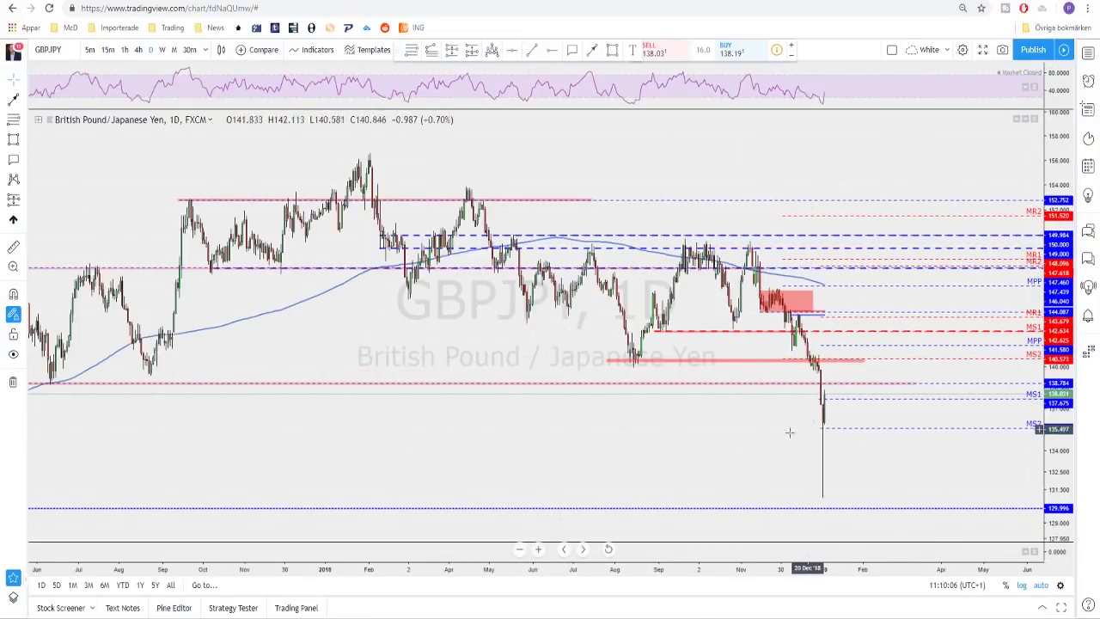
Step: Start a trial bounce path on the GBPJPY daily chart, discard it, and switch to 4-hour
scroll(730, 437, up, 2)
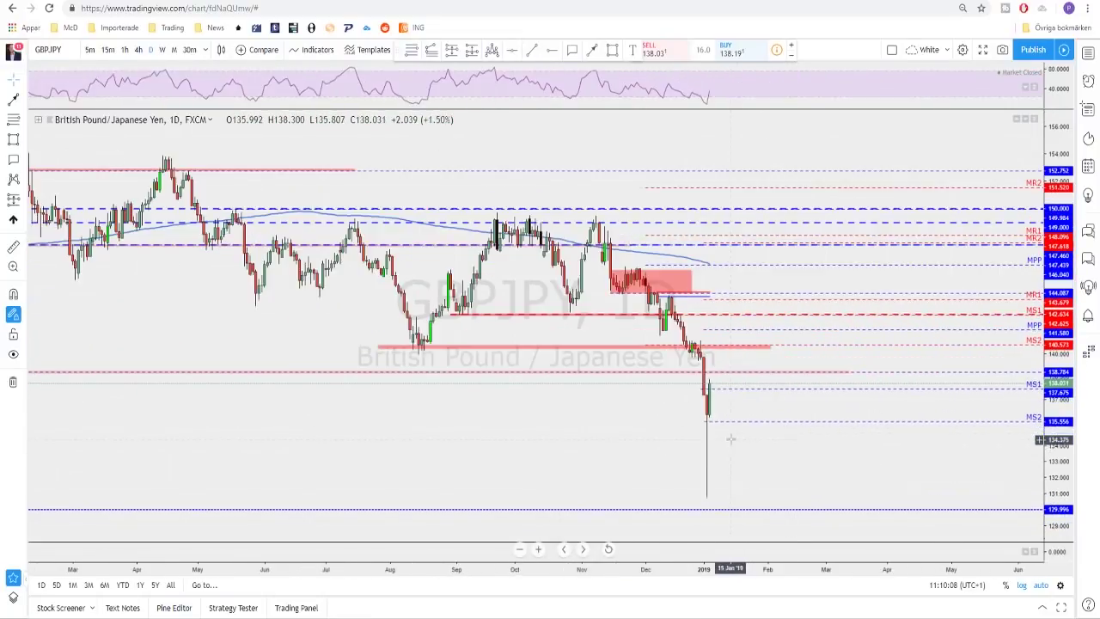
scroll(725, 438, down, 1)
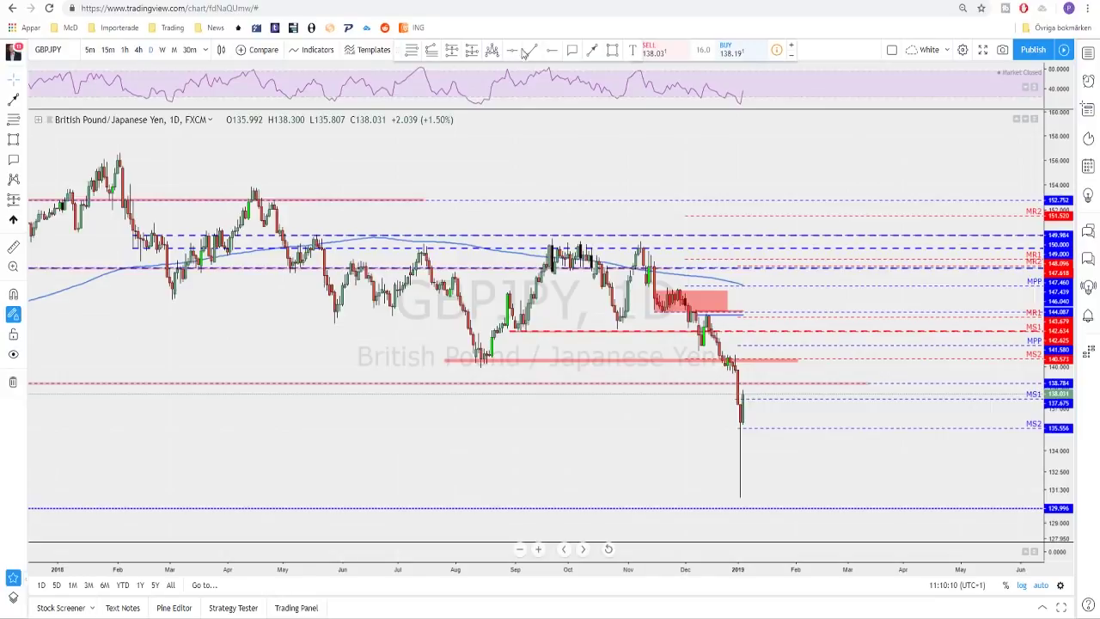
click(592, 50)
click(744, 398)
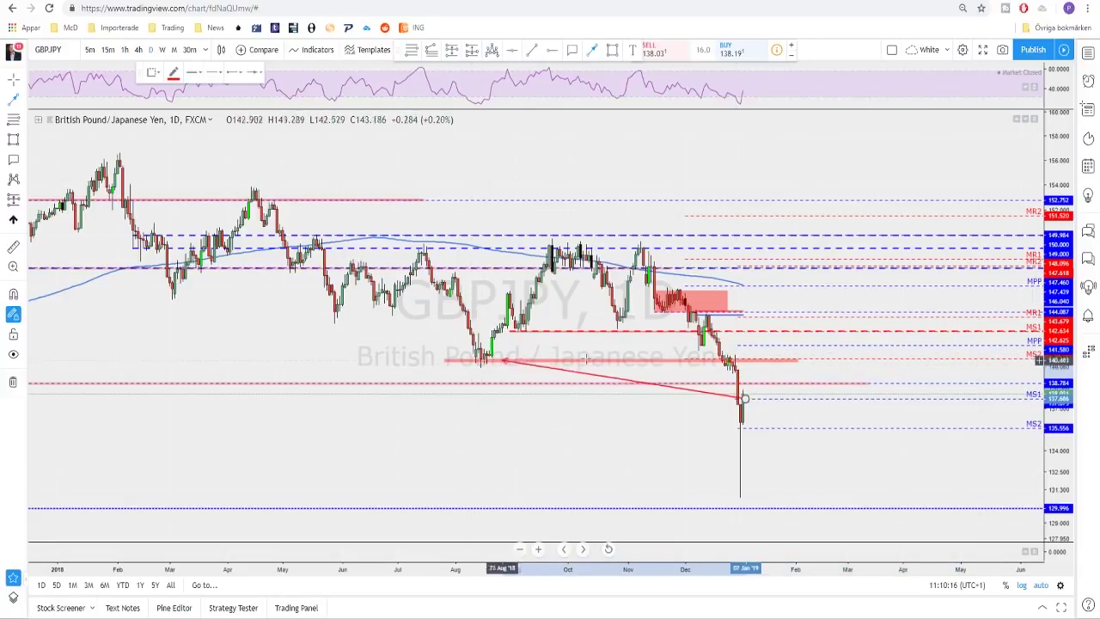
click(766, 359)
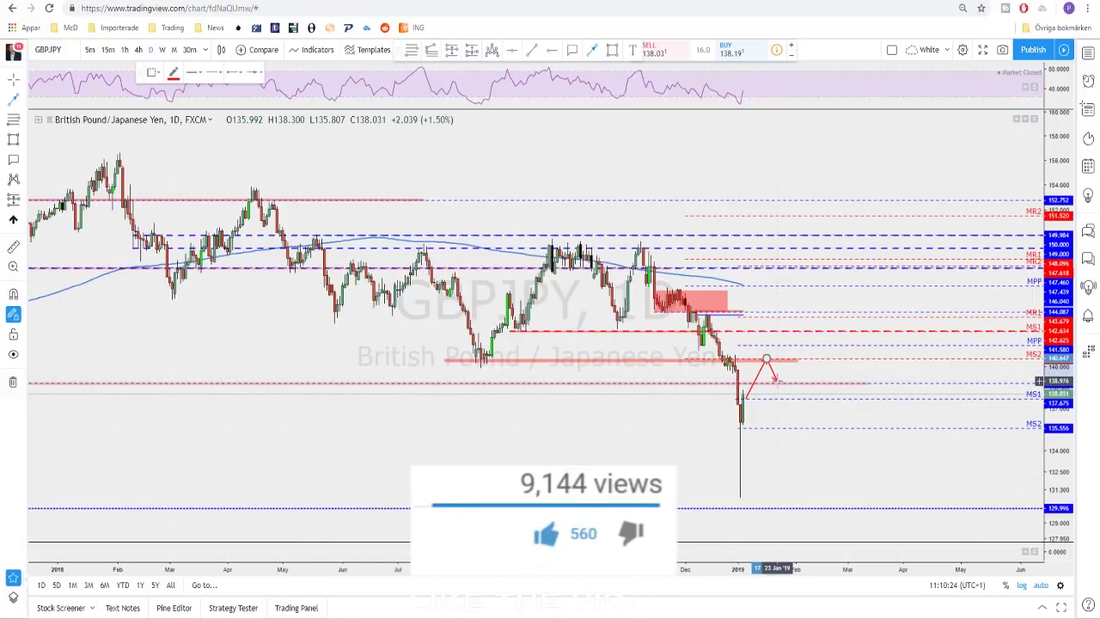
scroll(776, 378, down, 3)
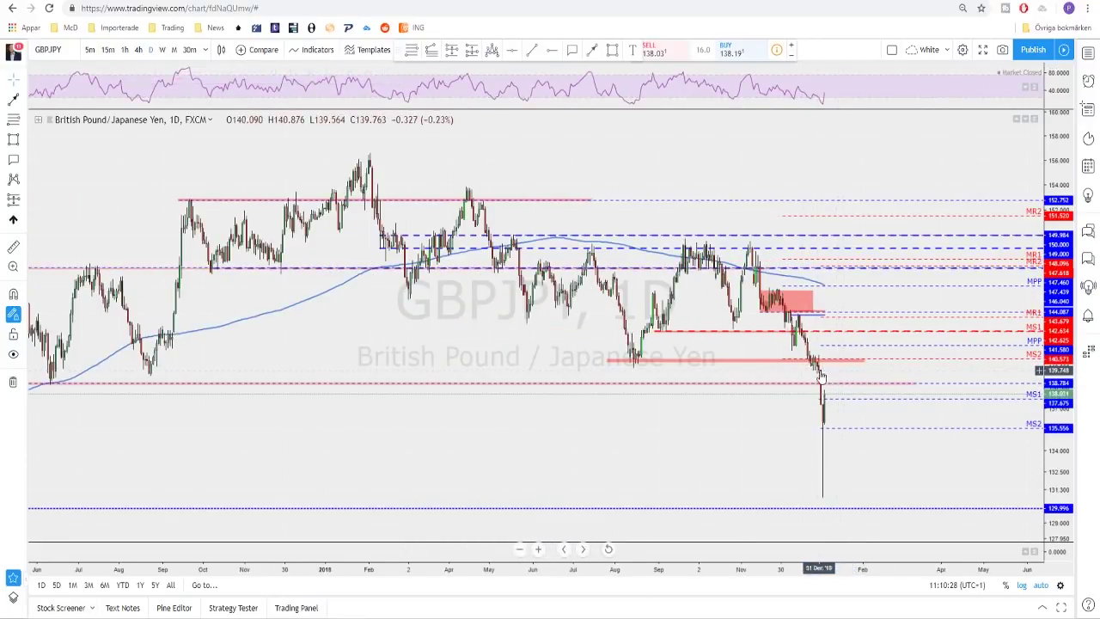
scroll(793, 372, up, 2)
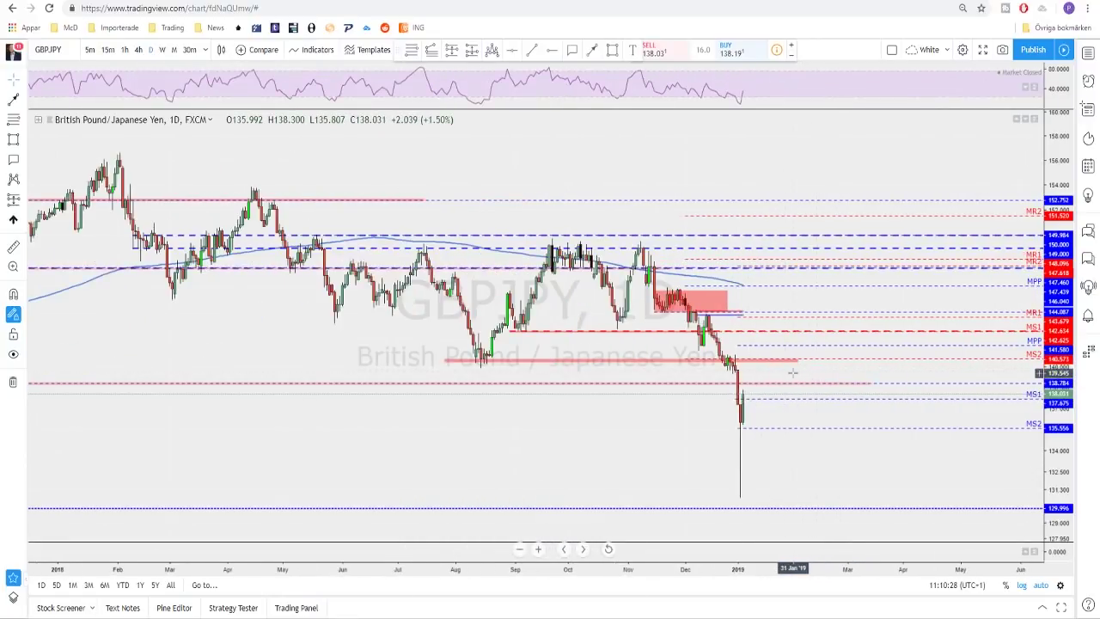
click(137, 49)
scroll(826, 342, down, 3)
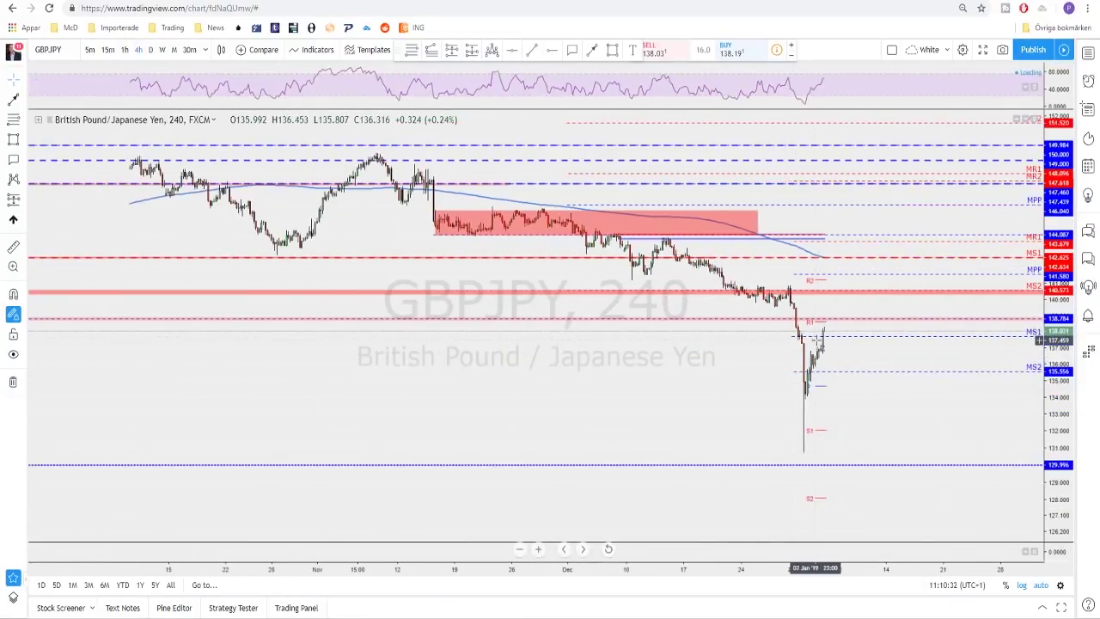
click(592, 50)
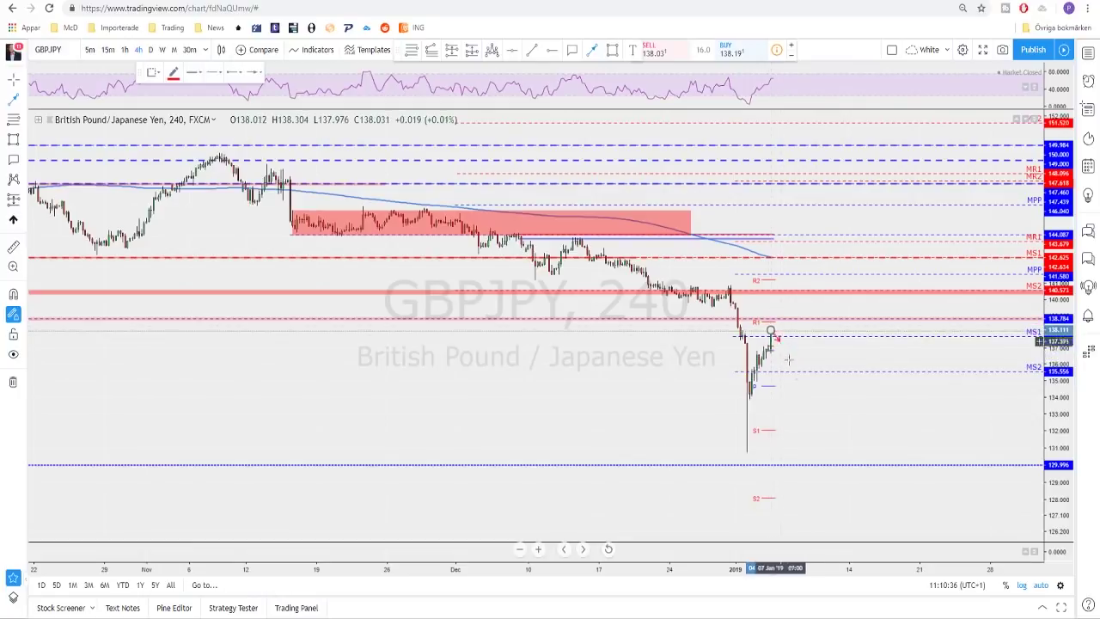
mouse_move(777, 340)
mouse_down()
mouse_move(798, 367)
mouse_move(789, 387)
mouse_up()
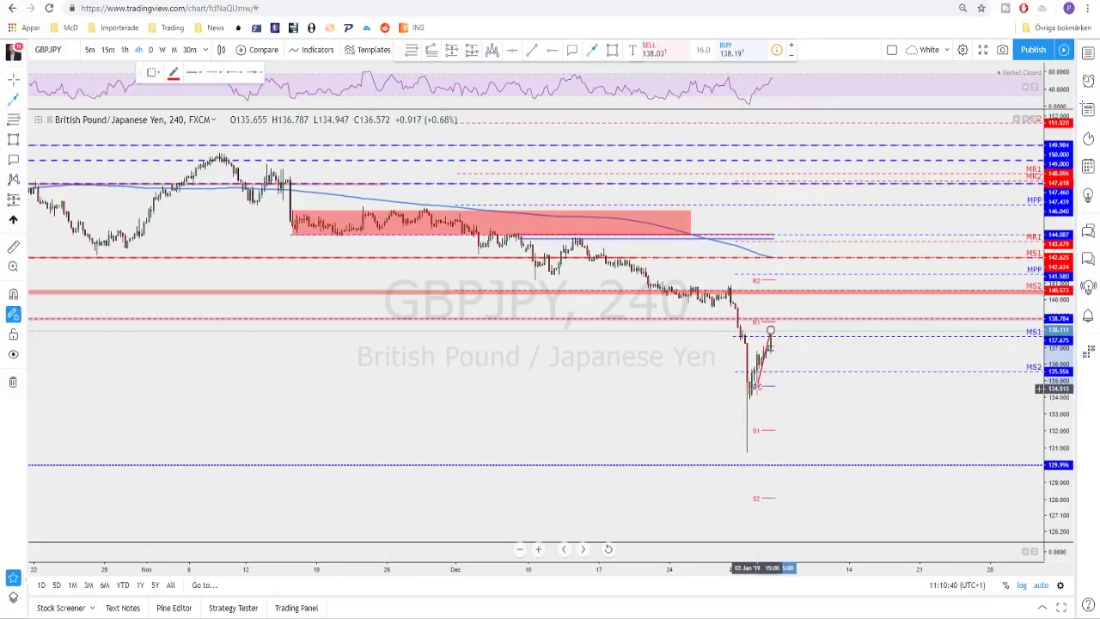
key(ctrl+z)
mouse_move(771, 335)
mouse_down()
mouse_move(767, 392)
mouse_move(800, 391)
mouse_up()
click(800, 391)
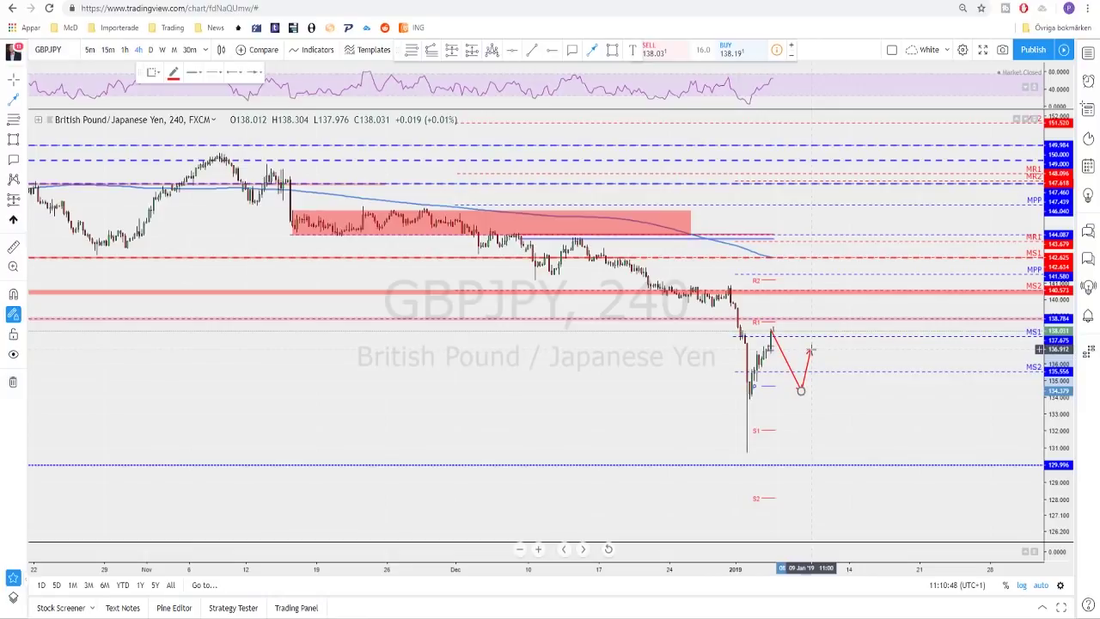
key(Escape)
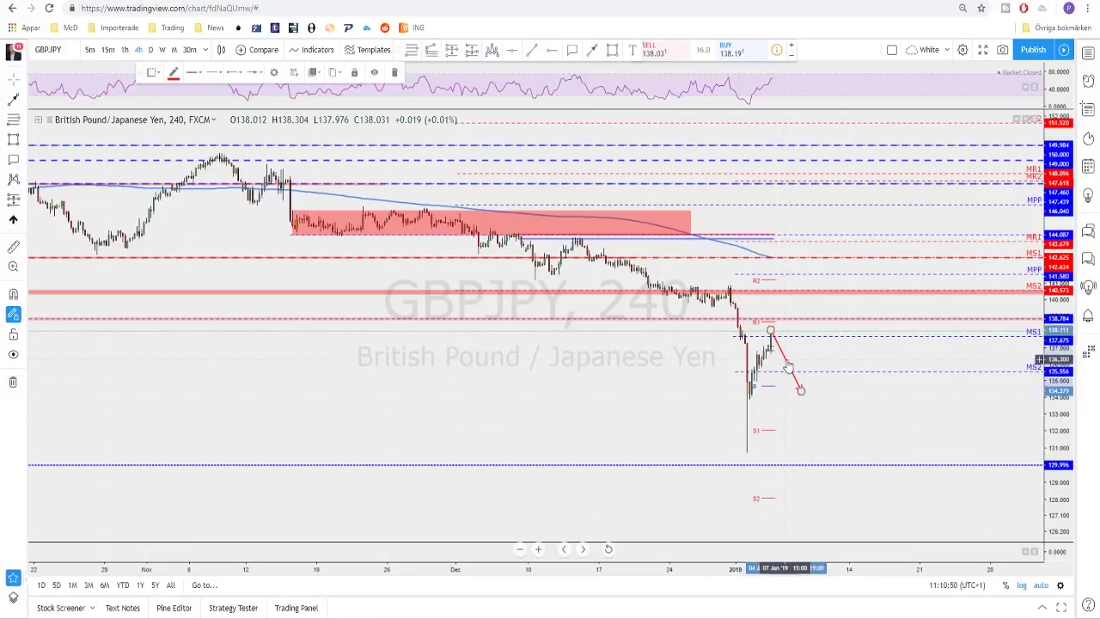
key(Delete)
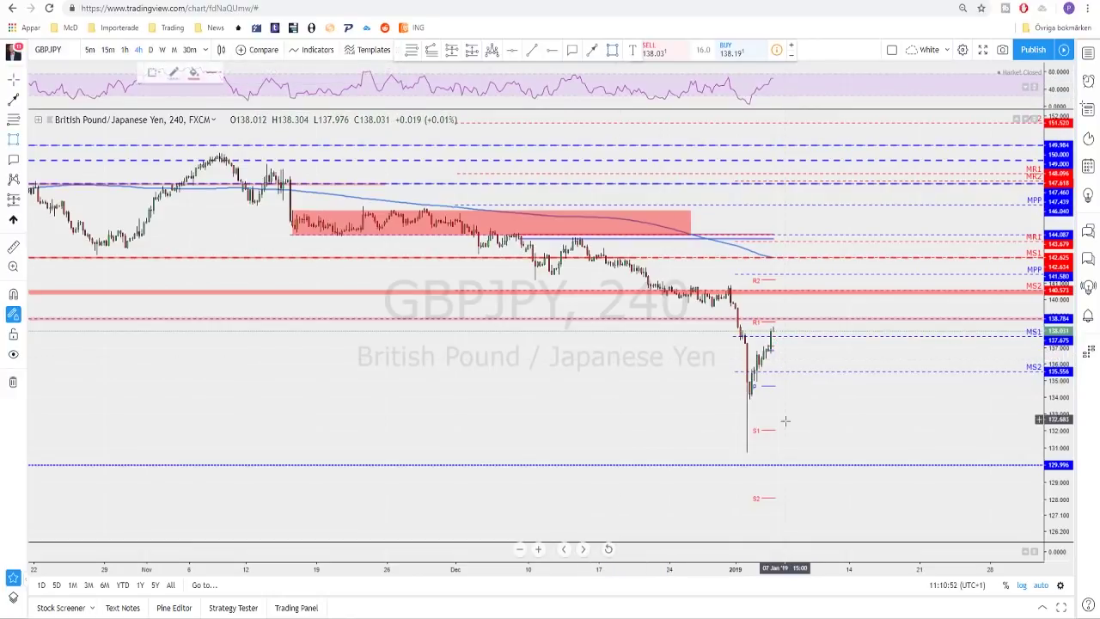
Step: Draw a thin red zone at the 134 recent low extending to the right
drag(739, 394, 918, 395)
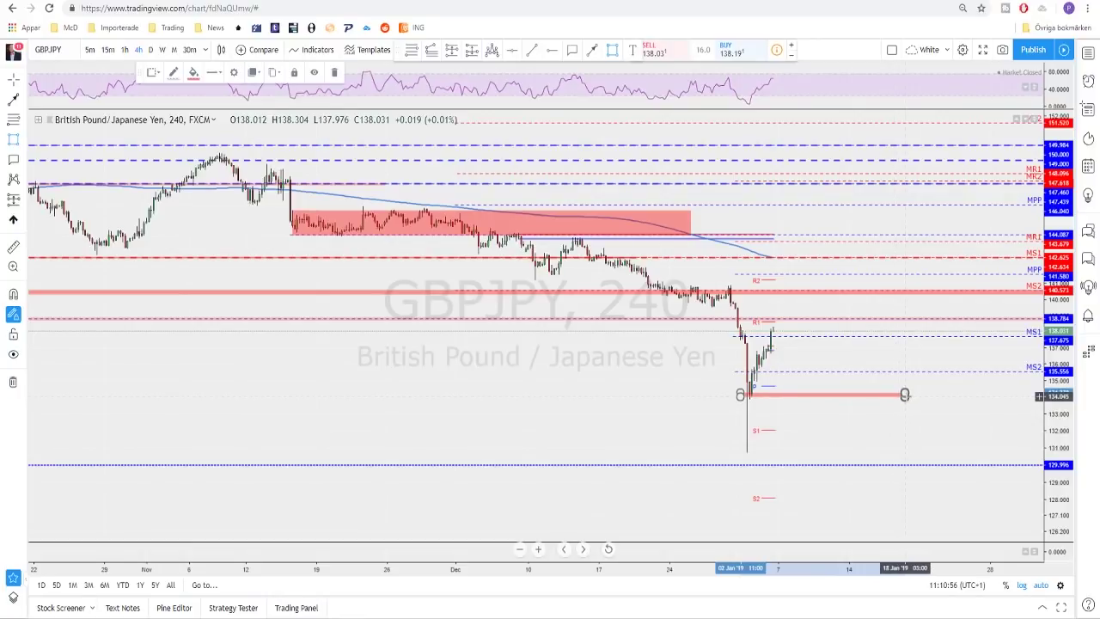
scroll(714, 404, up, 2)
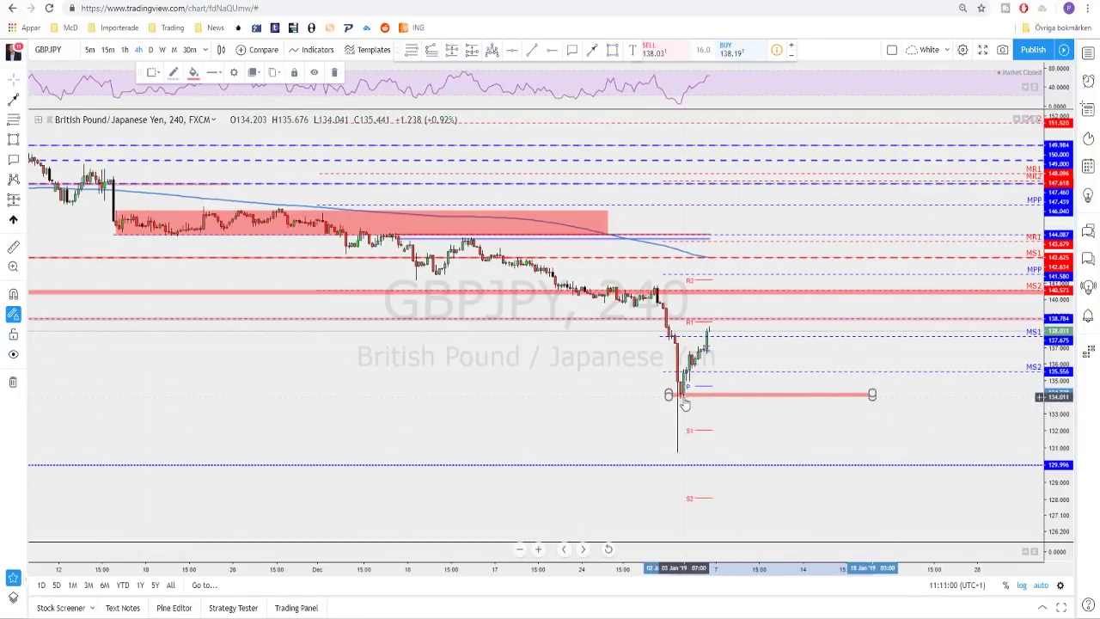
scroll(705, 400, down, 3)
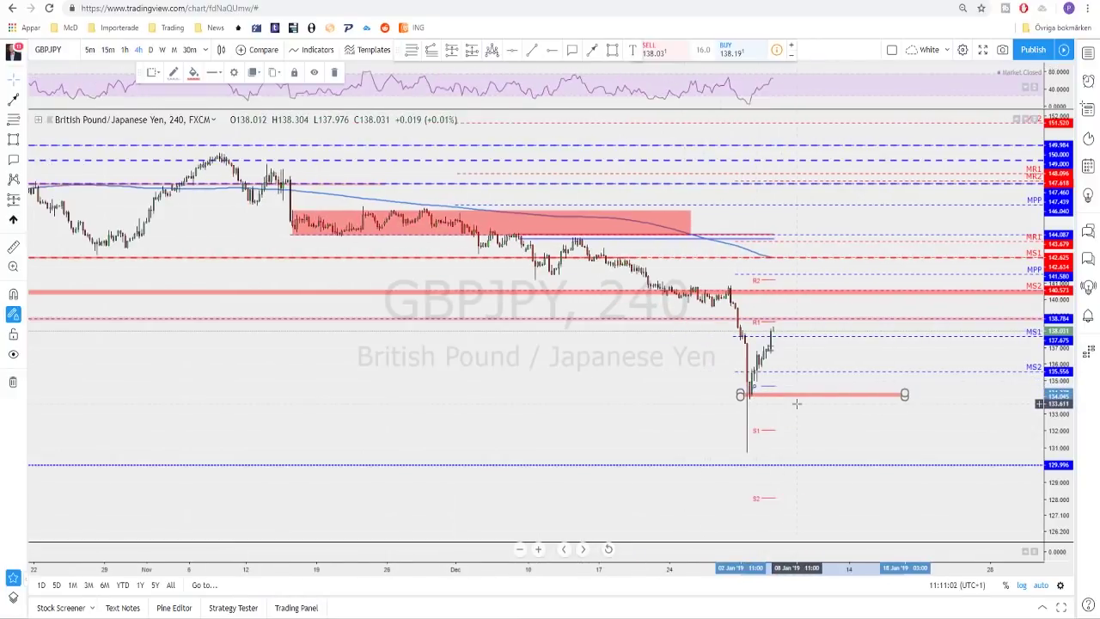
scroll(764, 404, down, 2)
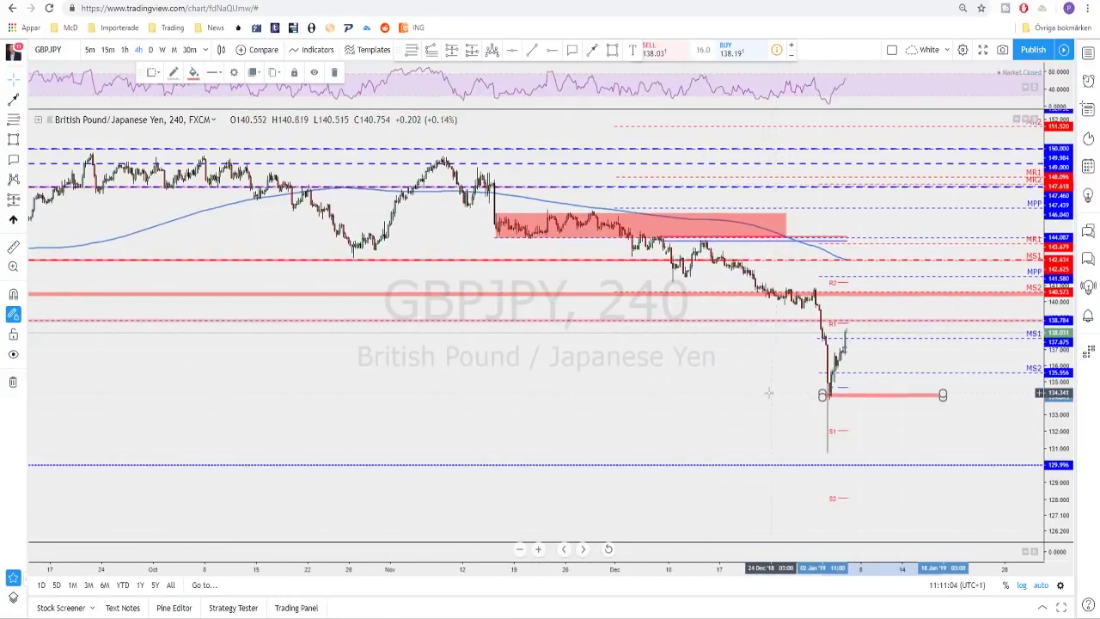
click(719, 391)
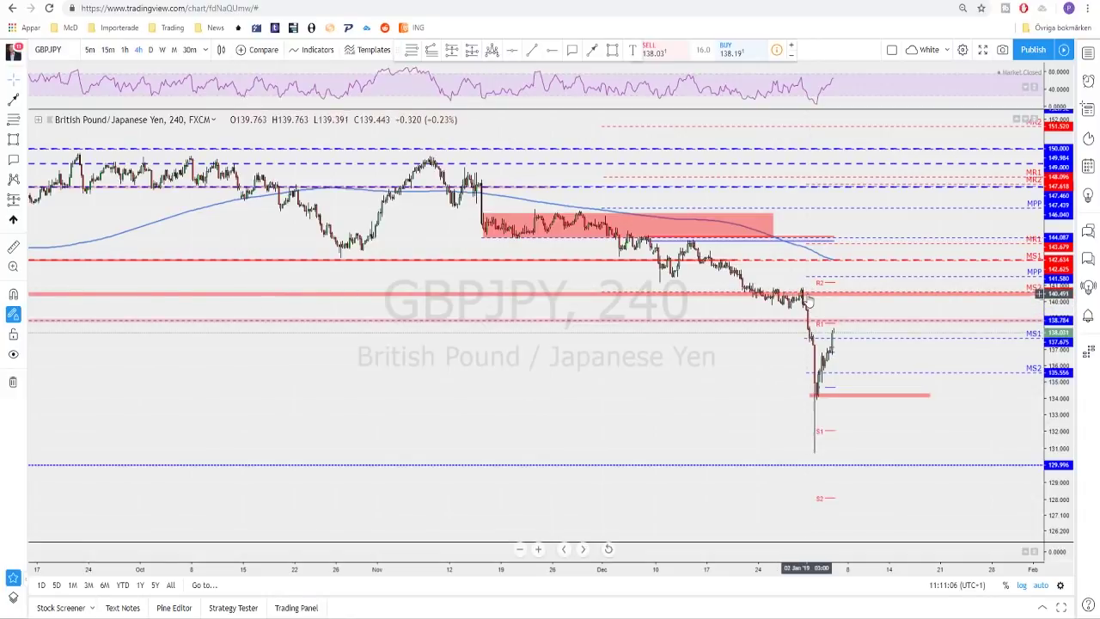
Step: Switch GBPJPY back to daily candles
scroll(817, 368, up, 1)
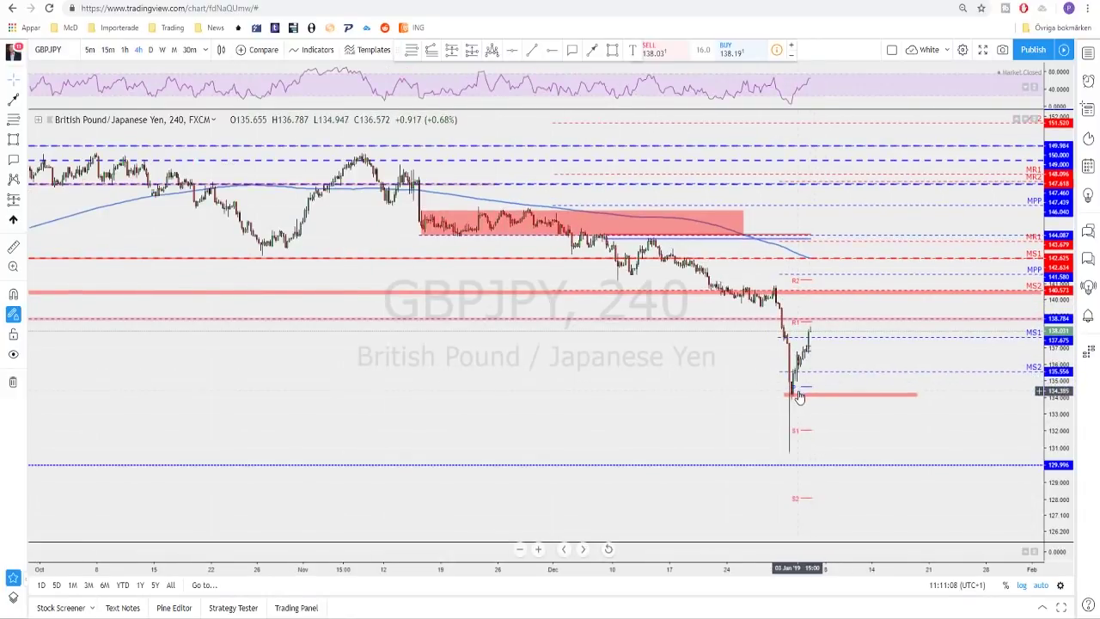
scroll(795, 390, down, 1)
scroll(795, 389, up, 1)
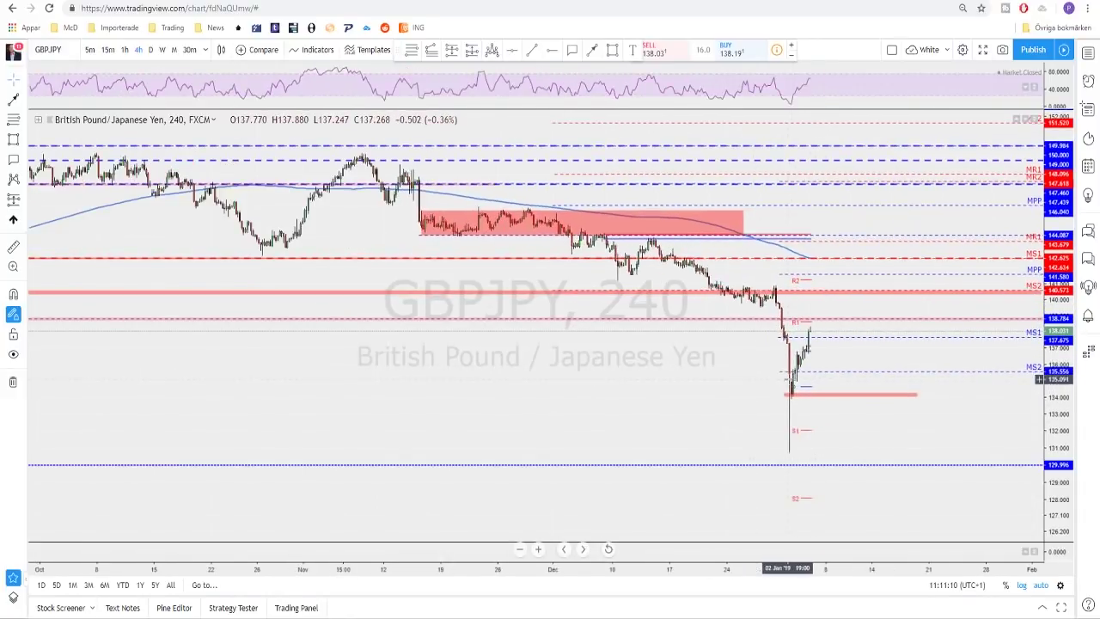
click(153, 52)
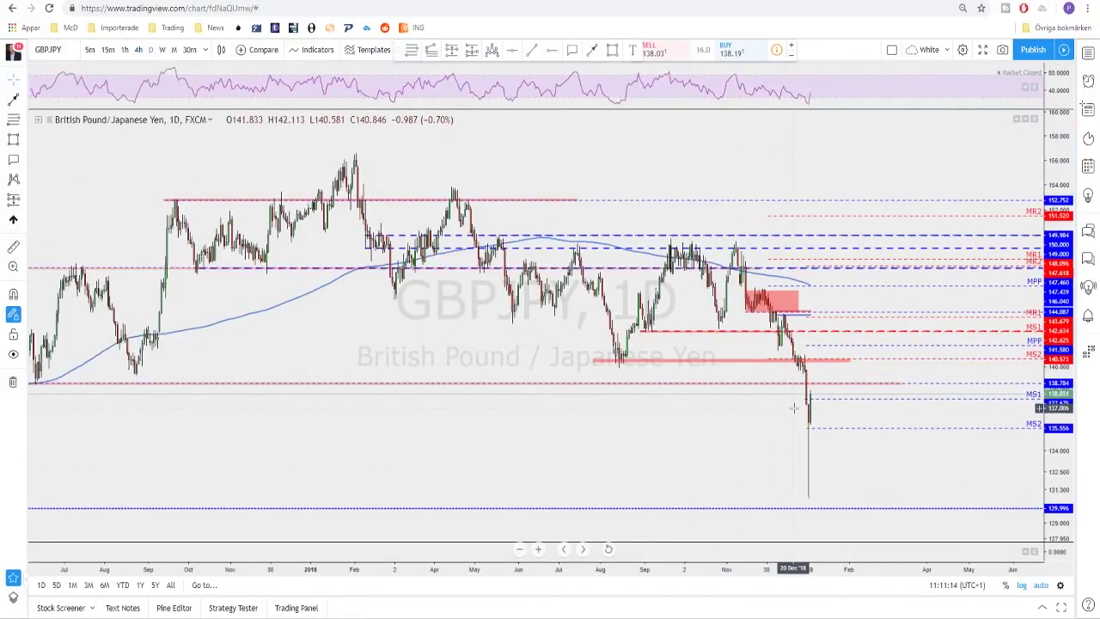
Step: Select the red horizontal level on GBPJPY, then change the chart symbol to US30USD
scroll(795, 403, down, 2)
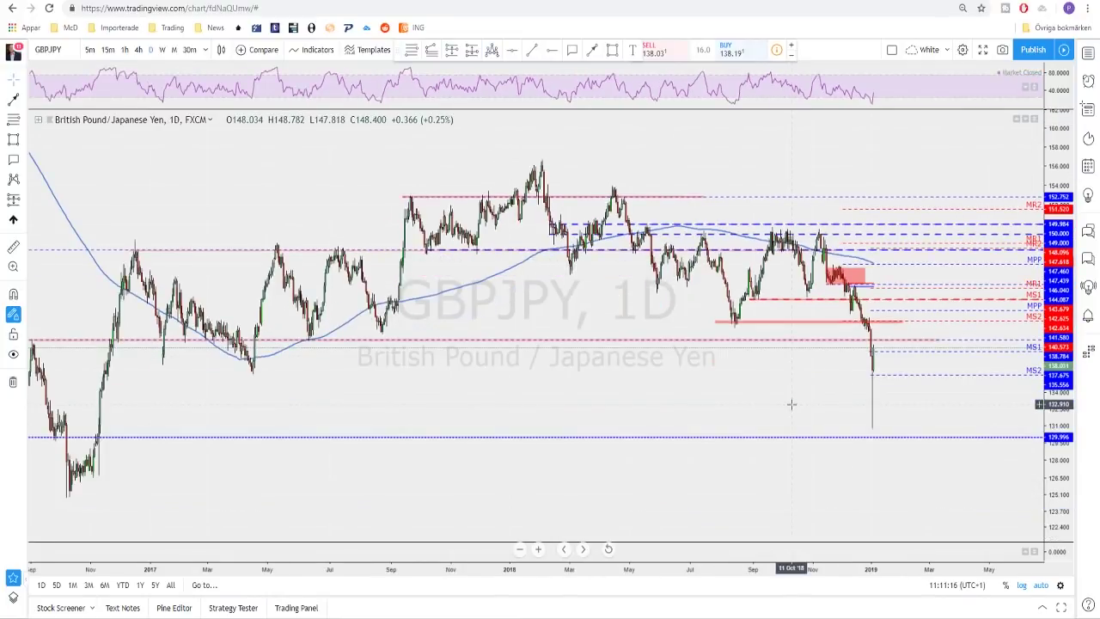
scroll(818, 389, up, 2)
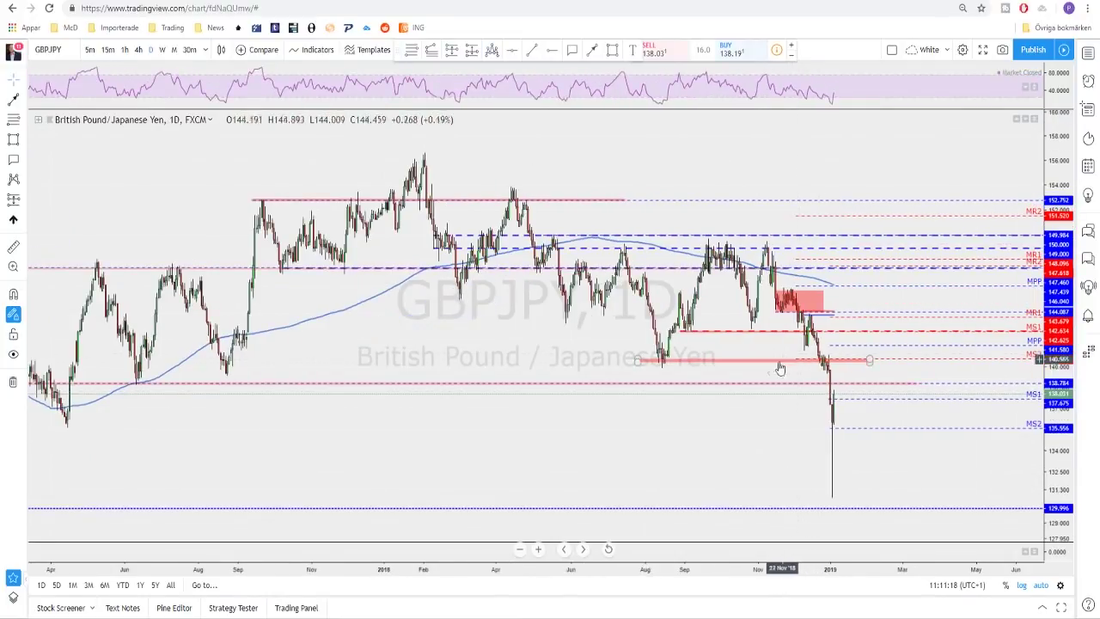
click(662, 368)
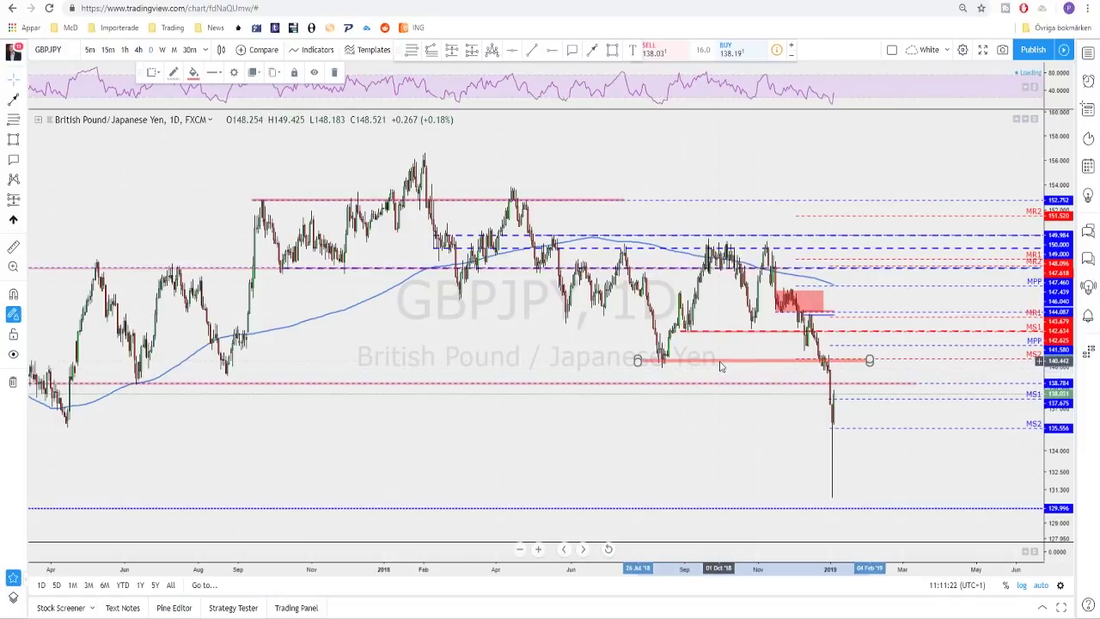
key(space)
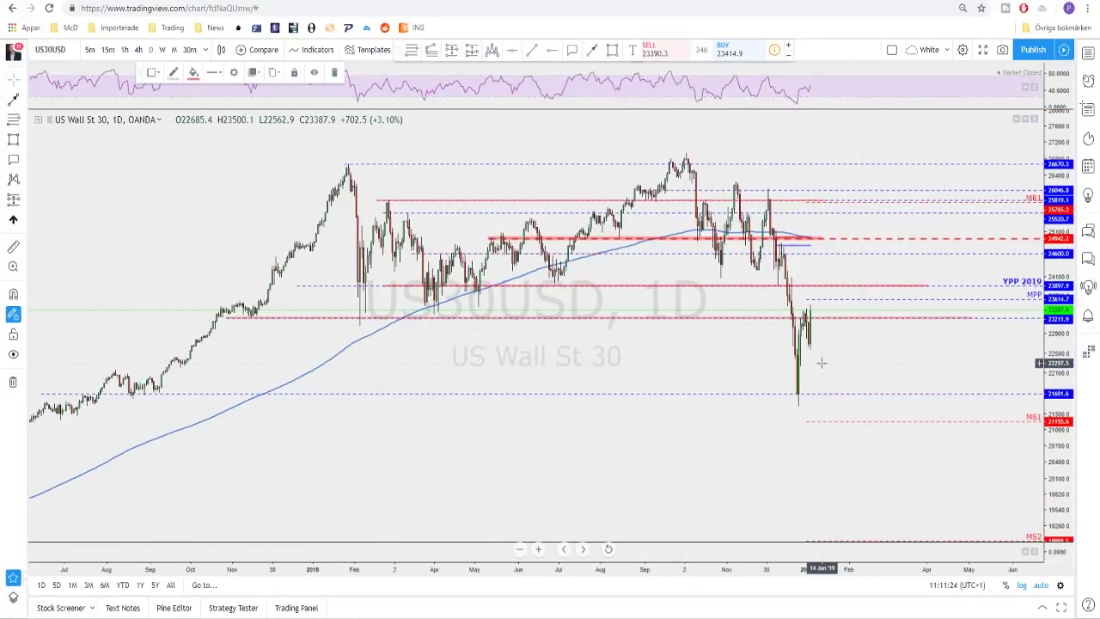
Step: Review US30USD on the weekly timeframe, then return to daily and zoom around
click(162, 50)
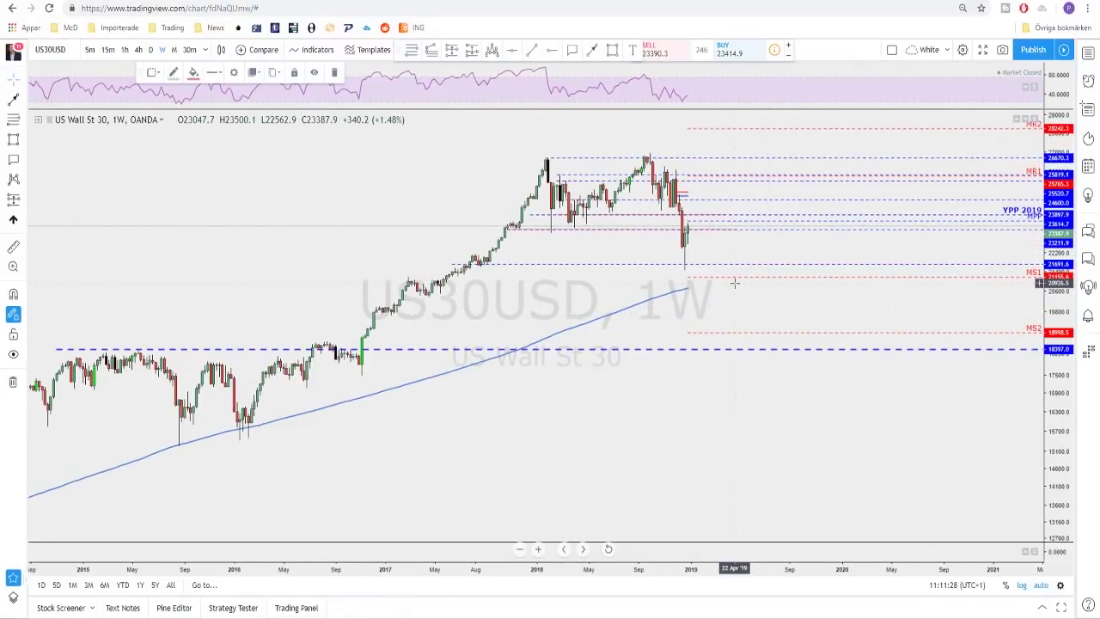
scroll(496, 277, up, 3)
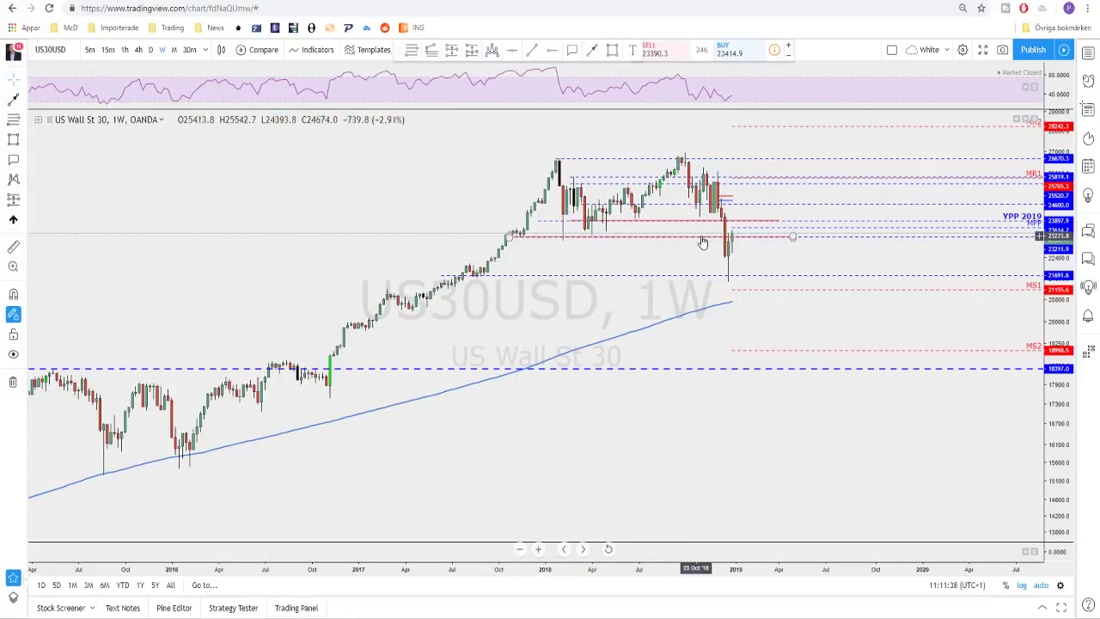
click(150, 49)
scroll(842, 420, down, 5)
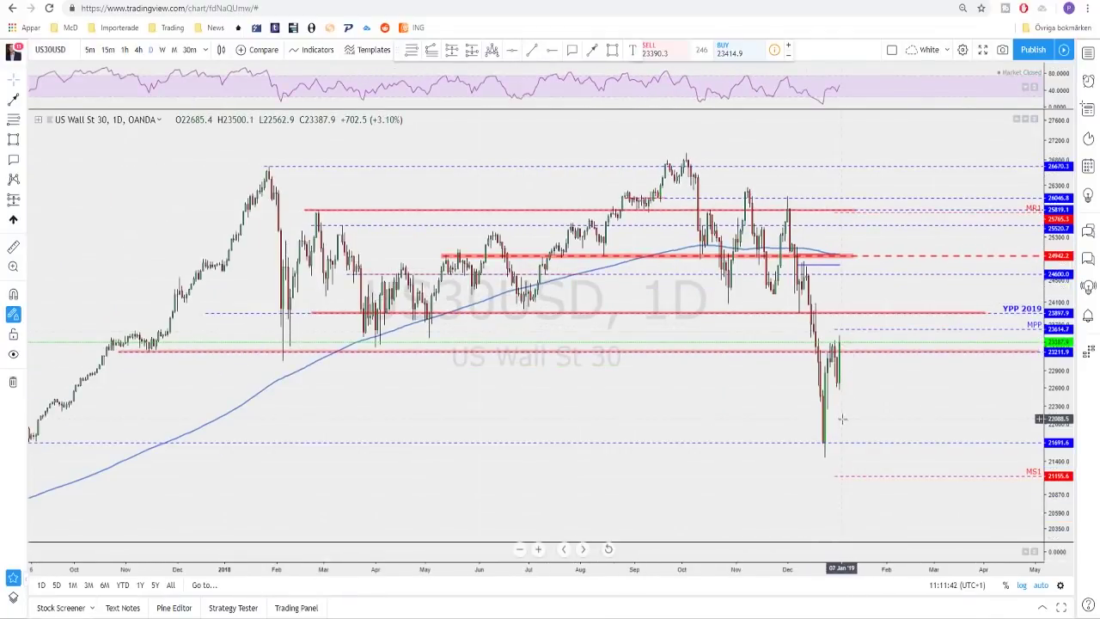
scroll(842, 419, up, 1)
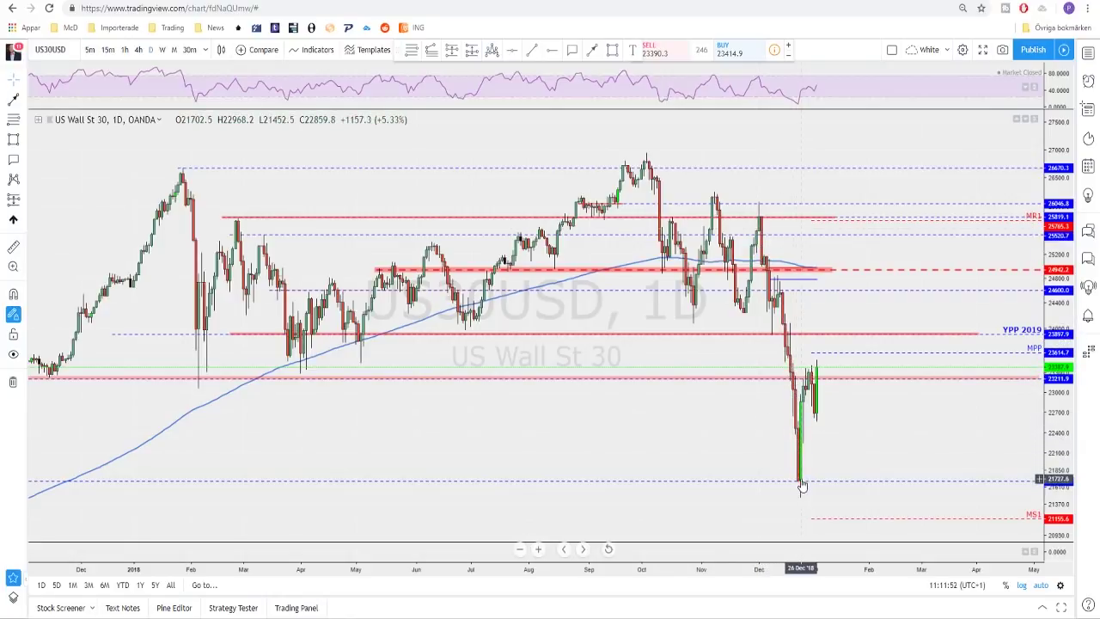
scroll(801, 483, down, 2)
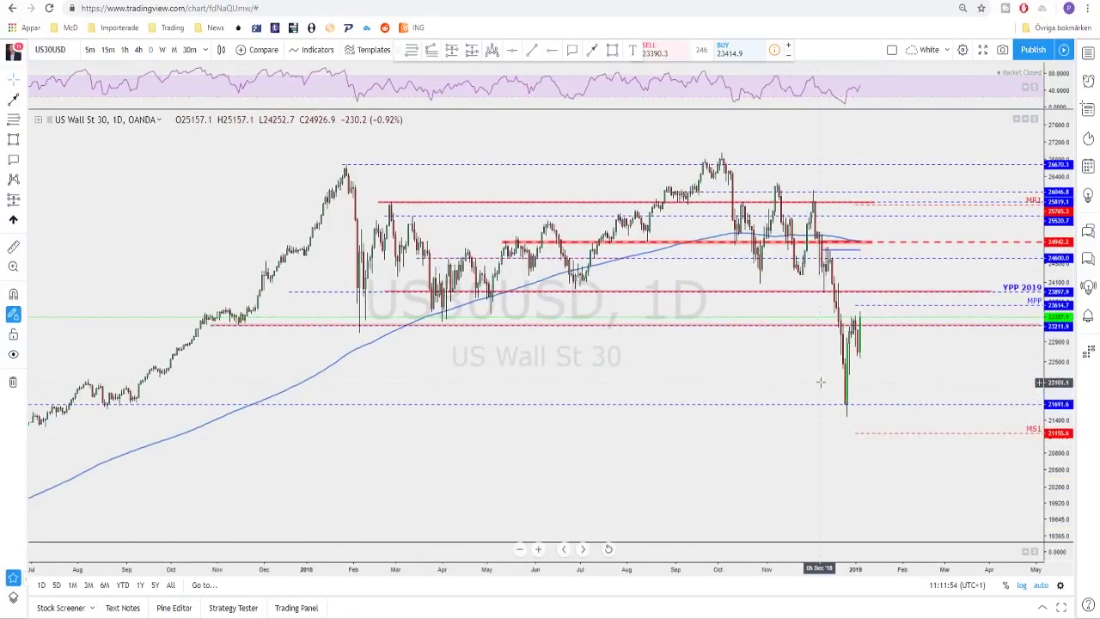
scroll(821, 382, up, 4)
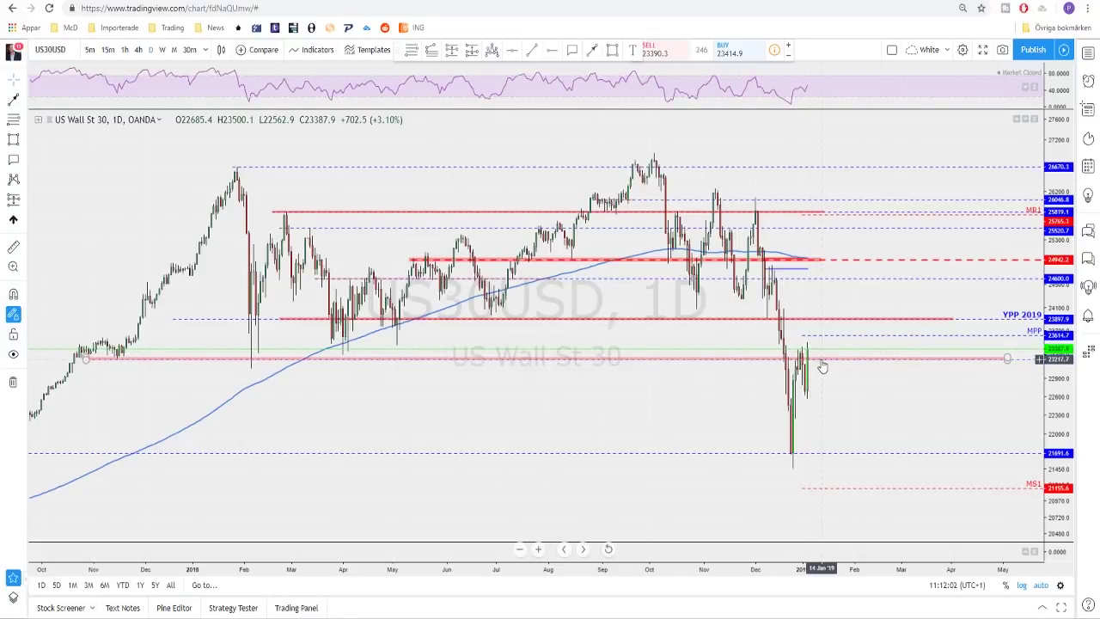
Step: Shift the red horizontal level near 23217 slightly to the left
click(823, 364)
scroll(828, 366, down, 3)
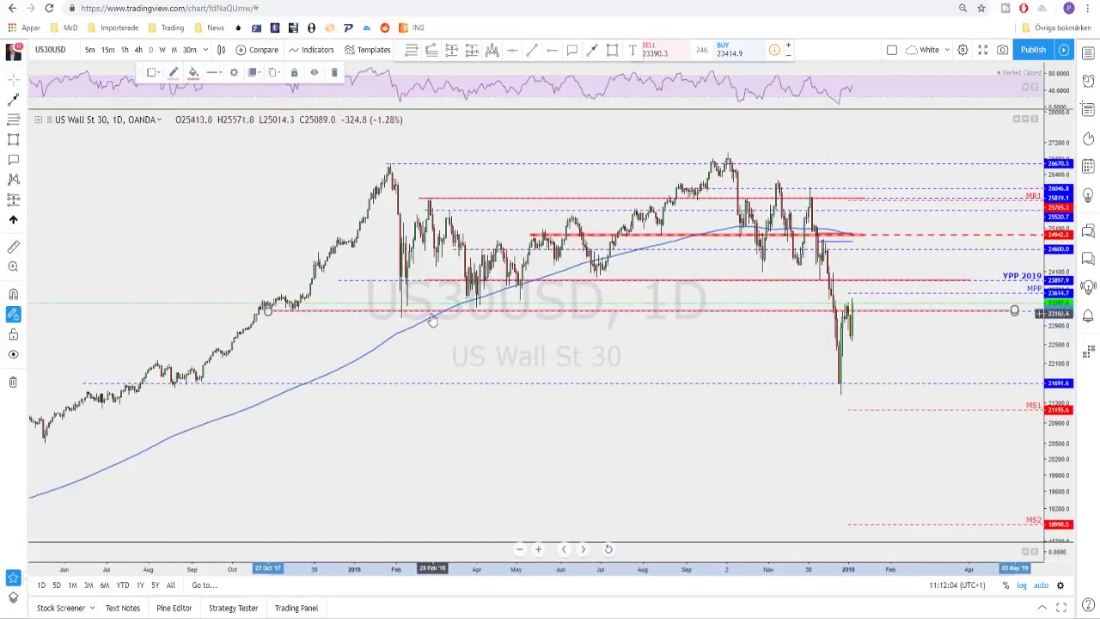
drag(419, 309, 415, 309)
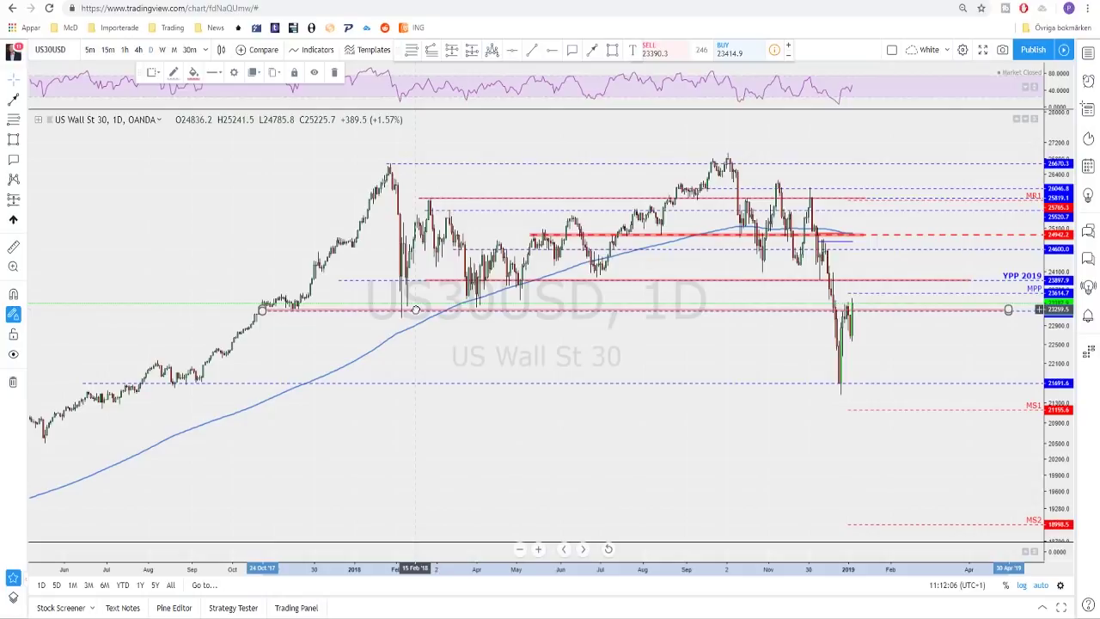
scroll(745, 344, up, 2)
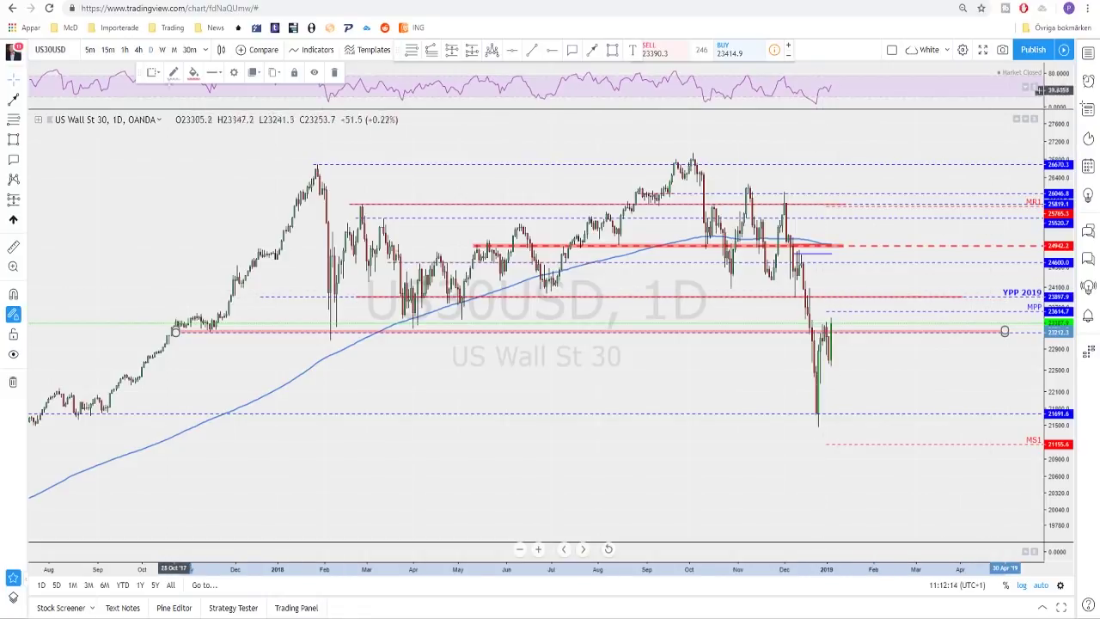
Step: Switch to the 4-hour timeframe and remove a stray red brush stroke drawn up from the low
click(138, 49)
scroll(883, 296, up, 2)
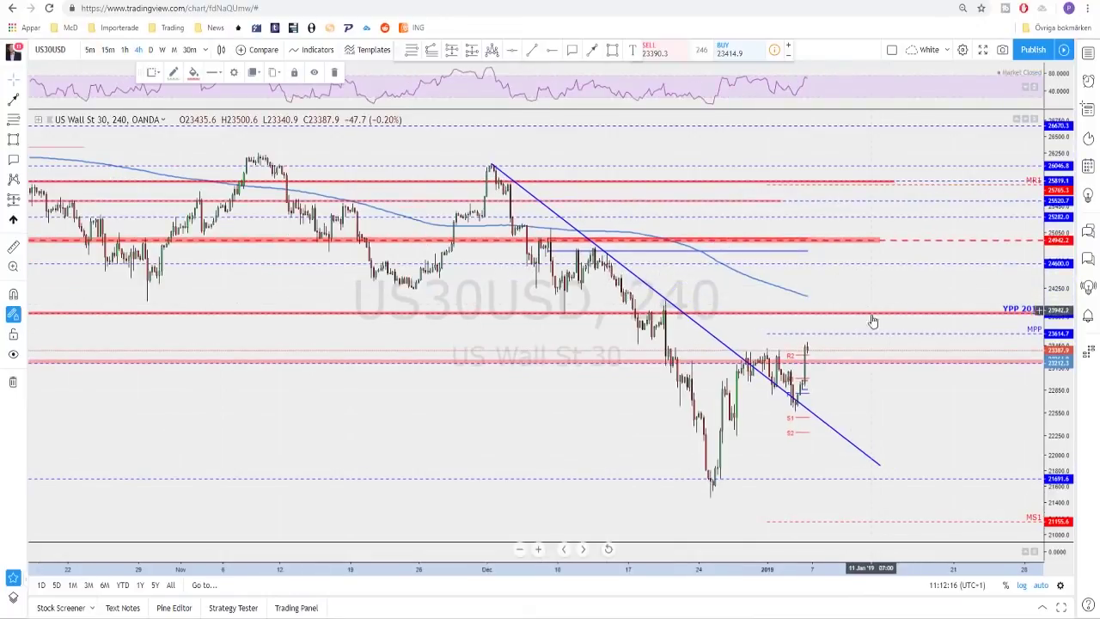
click(592, 51)
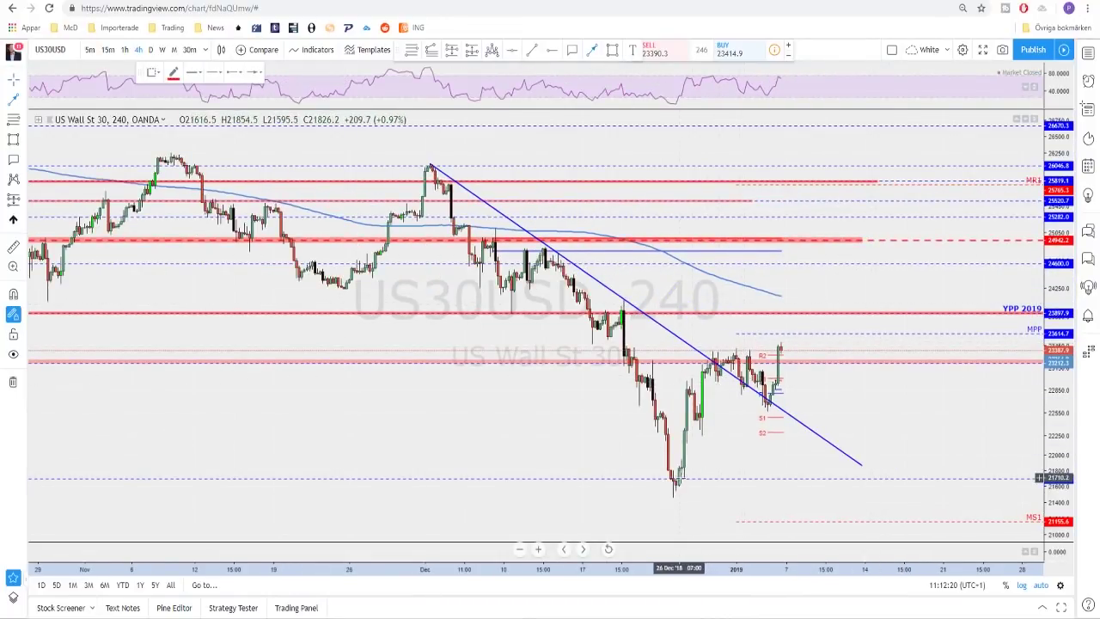
mouse_move(679, 484)
mouse_down()
mouse_move(713, 363)
mouse_move(765, 402)
mouse_move(780, 346)
mouse_up()
key(ctrl+z)
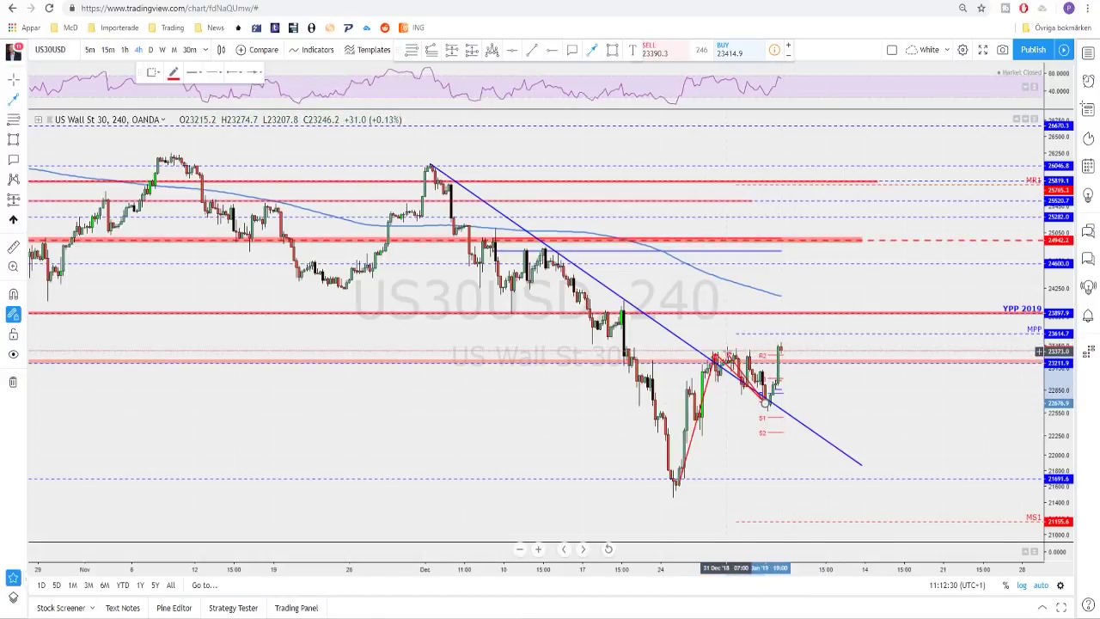
click(715, 355)
key(Delete)
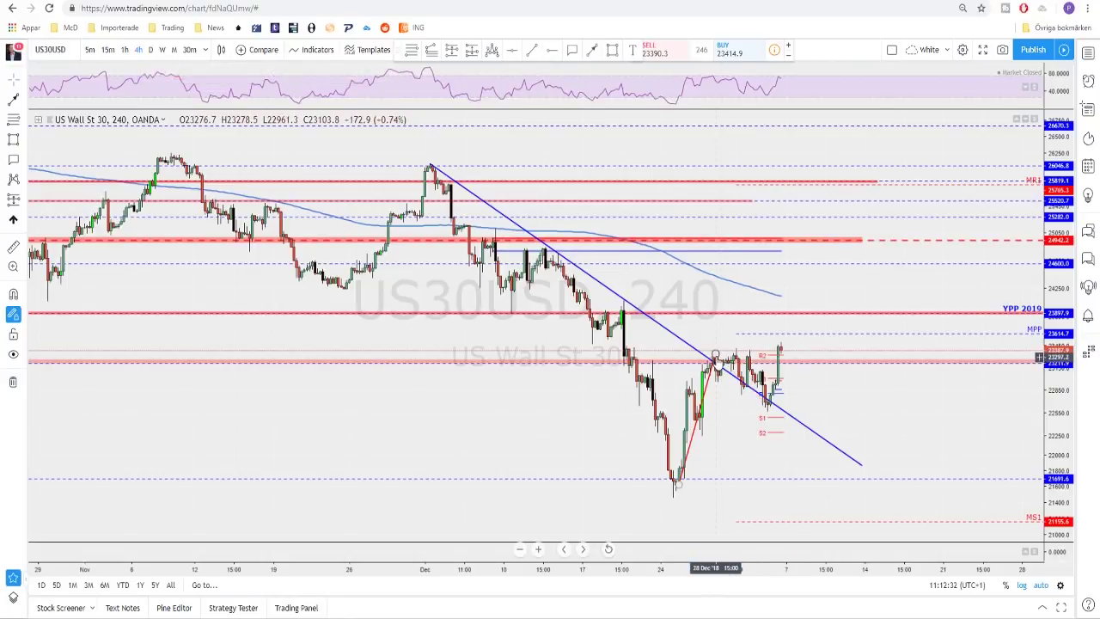
Step: Draw a red zone over the latest highs and a red path rising toward YPP 2019 and back
click(612, 50)
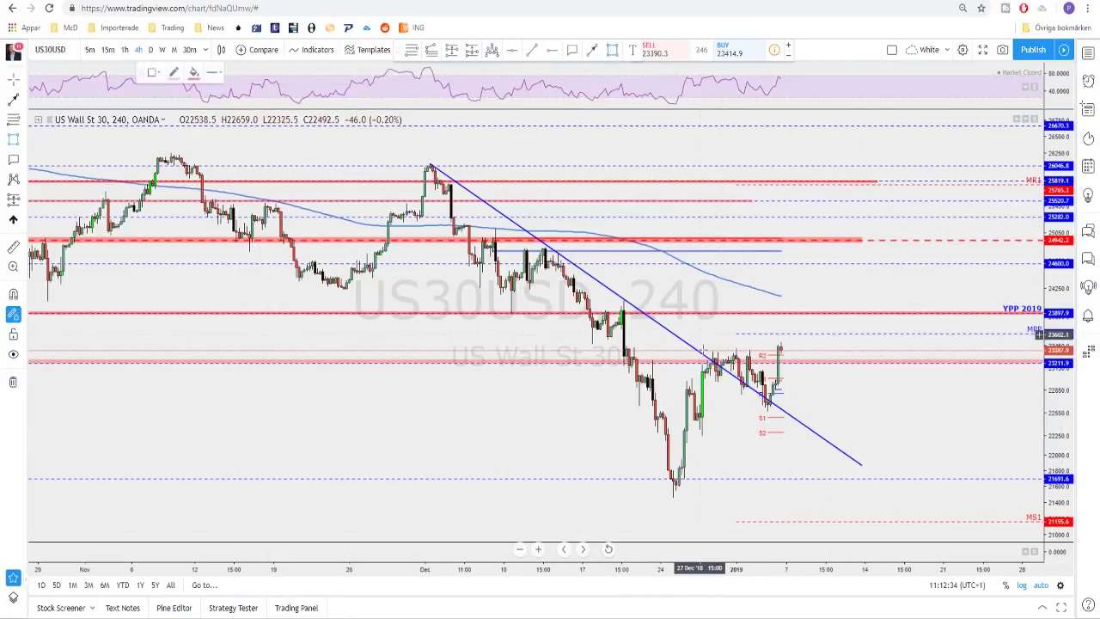
drag(702, 348, 810, 350)
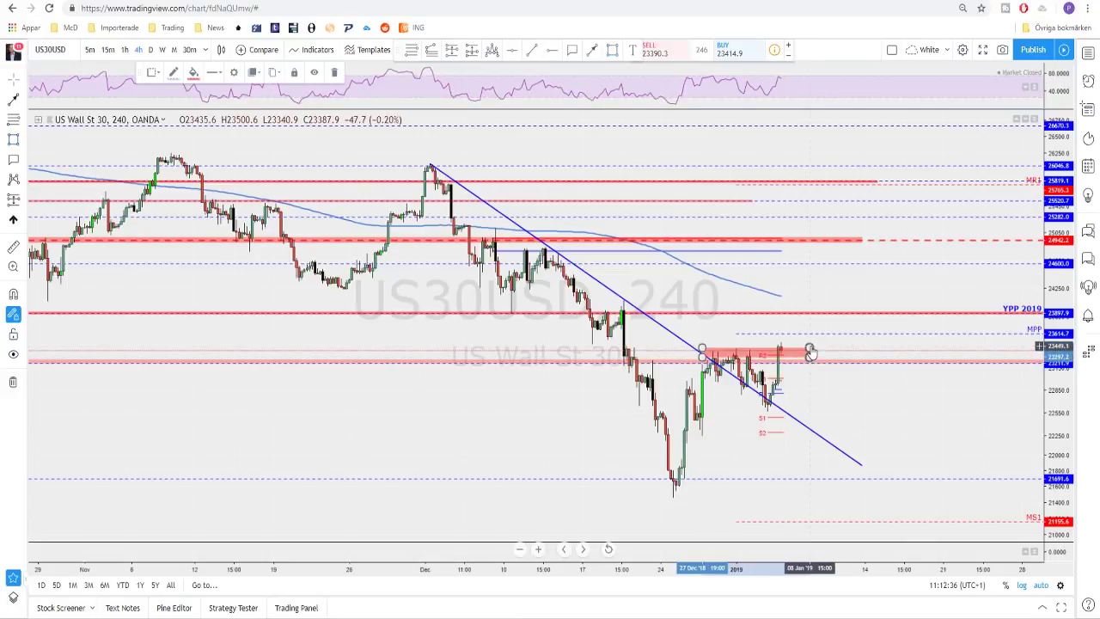
click(593, 49)
mouse_move(782, 353)
mouse_down()
mouse_move(792, 321)
mouse_move(809, 355)
mouse_move(834, 277)
mouse_up()
key(ctrl+z)
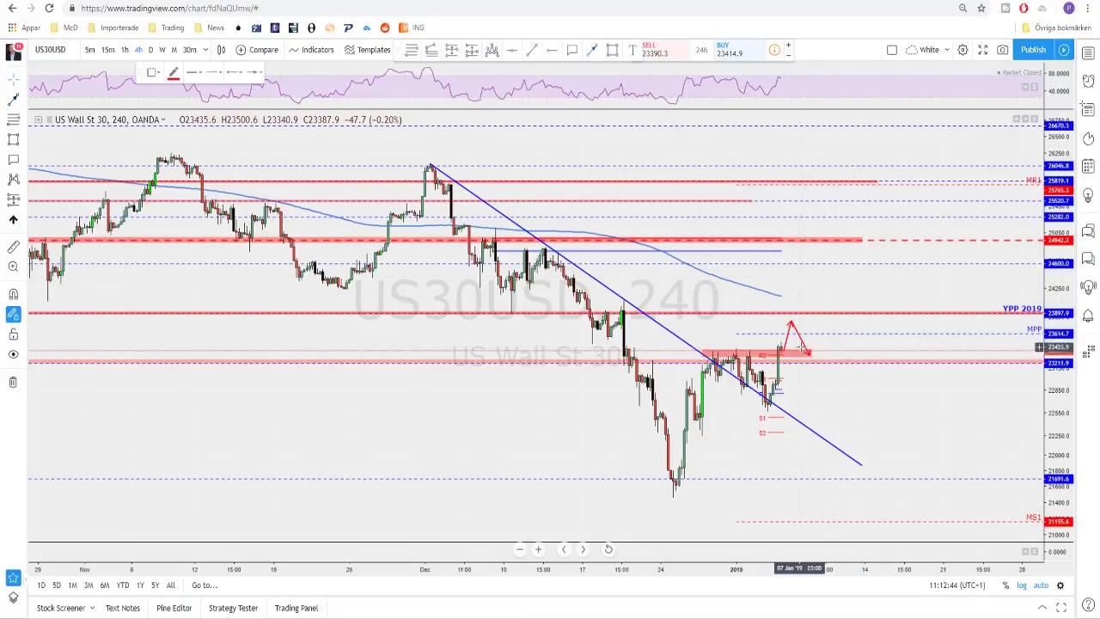
click(794, 328)
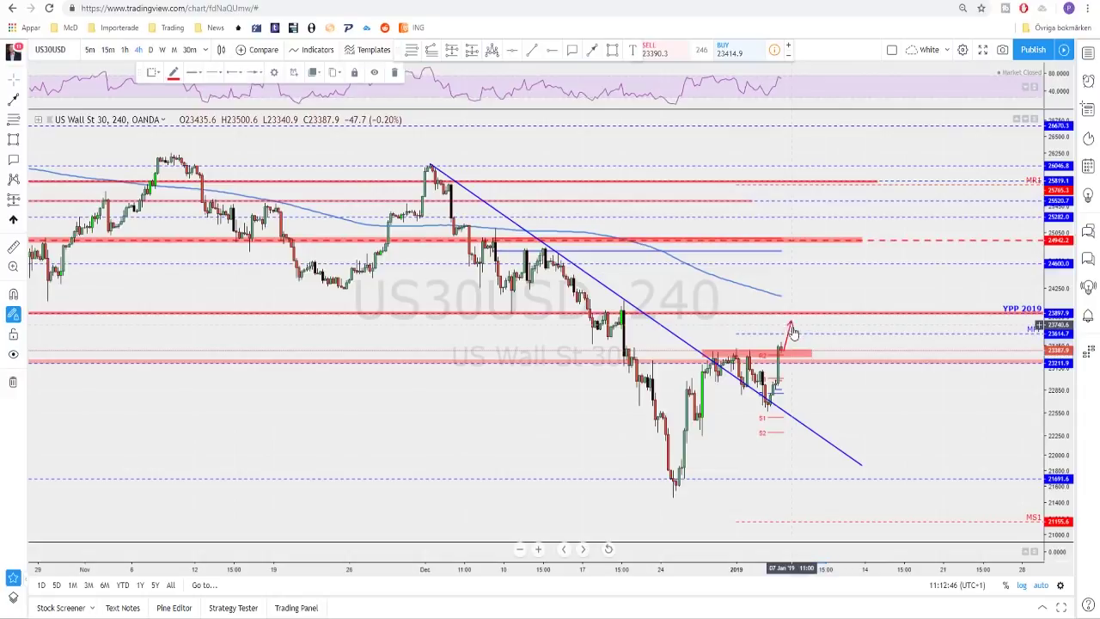
drag(794, 332, 790, 329)
Step: Inspect the blue downward trendline on US30USD, zoom around, then change the symbol to UK100
scroll(803, 319, down, 2)
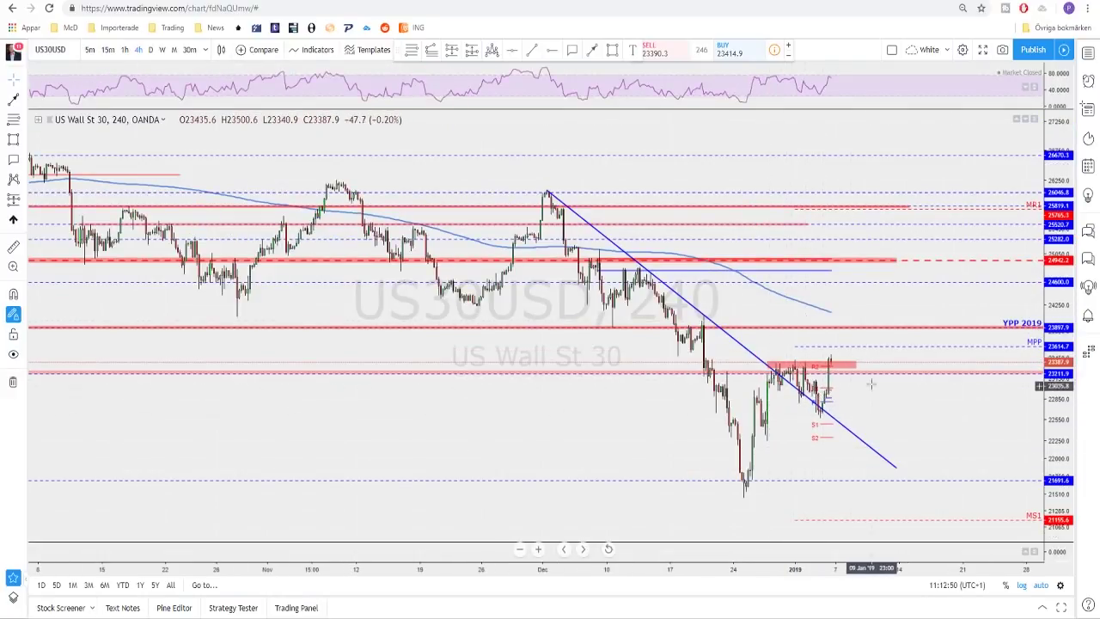
click(856, 368)
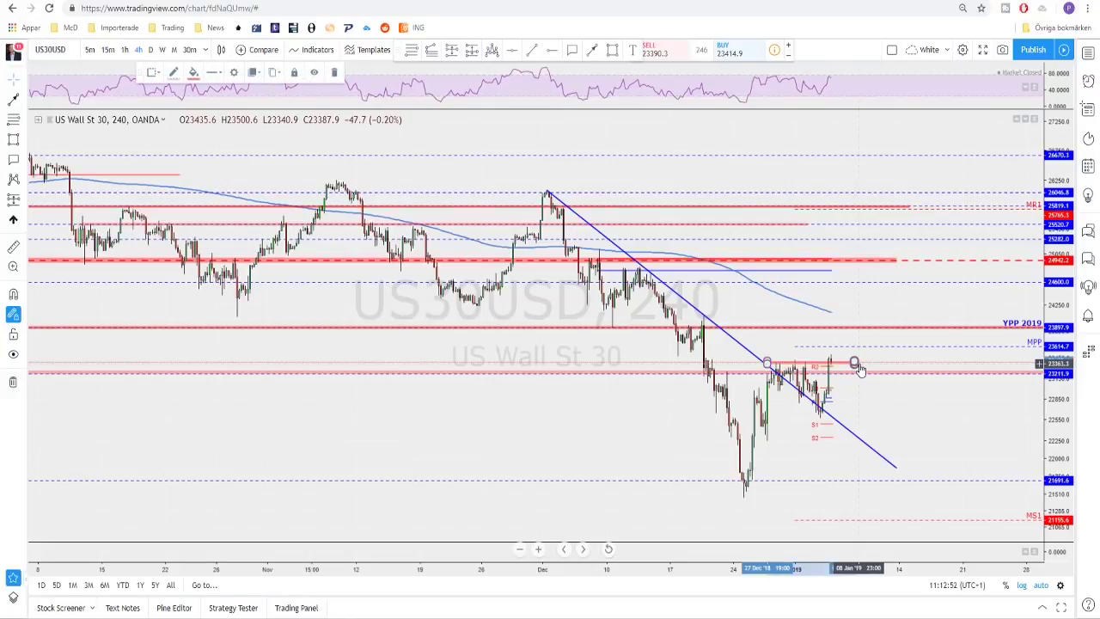
click(857, 368)
scroll(857, 369, down, 3)
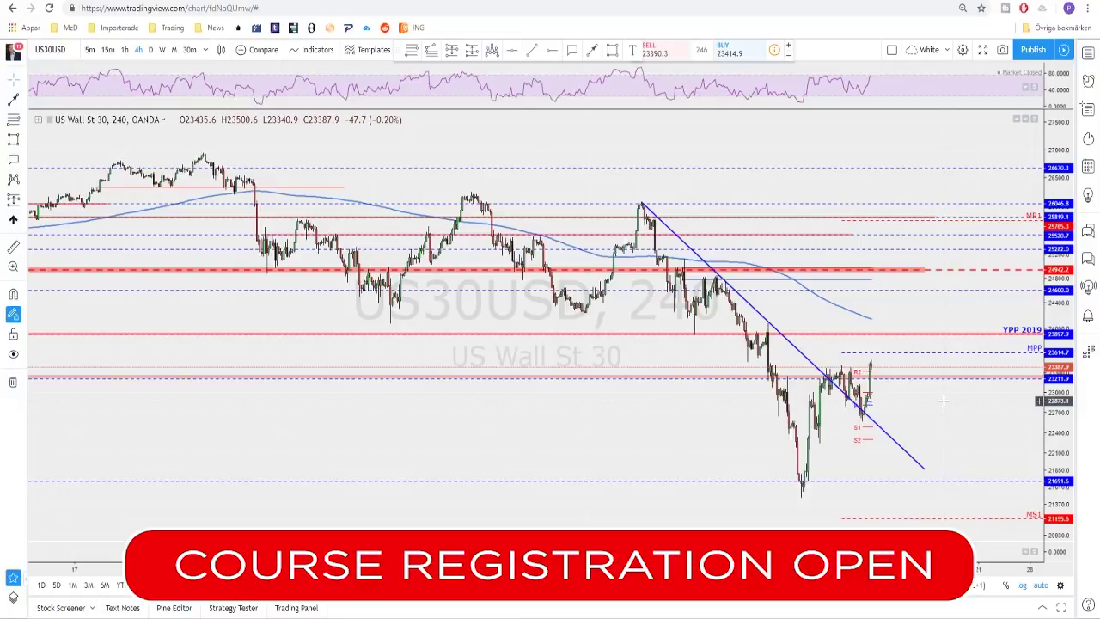
scroll(943, 401, up, 1)
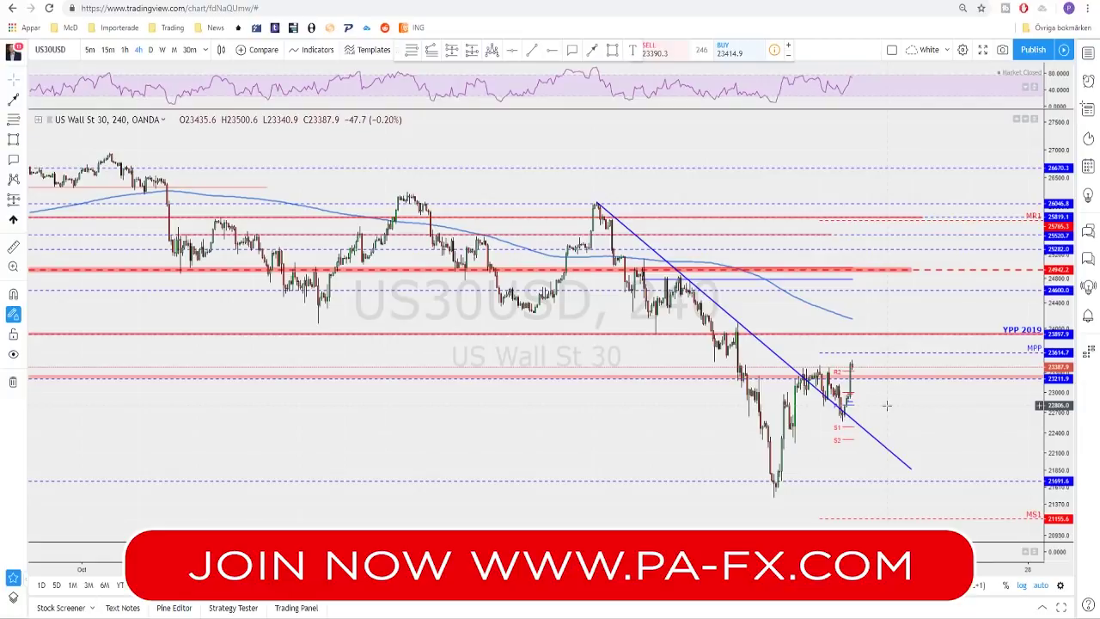
scroll(822, 432, up, 1)
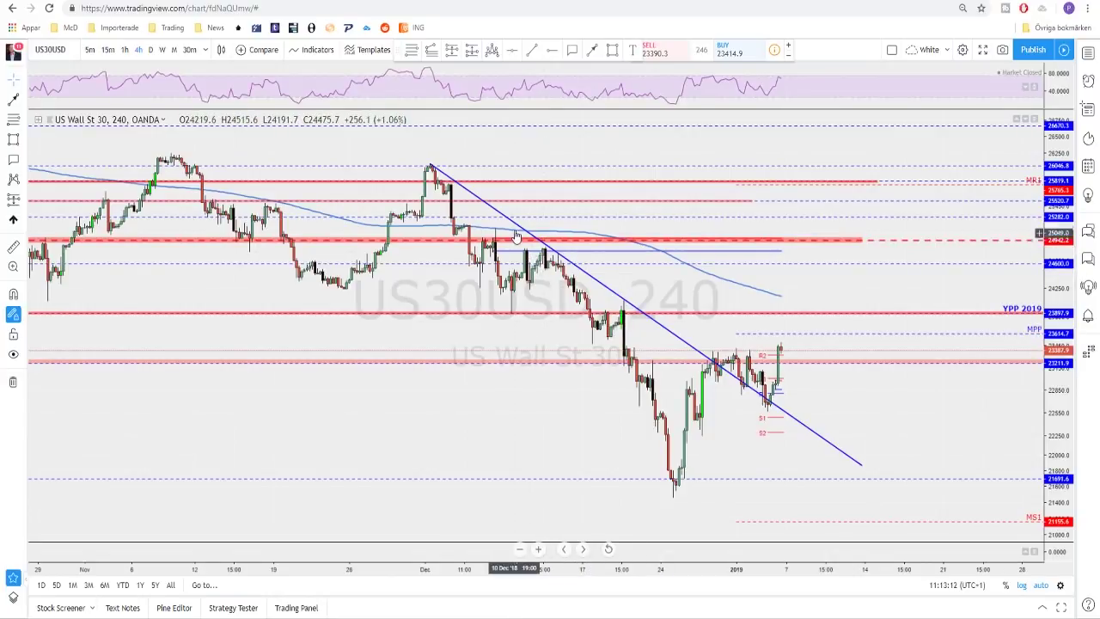
scroll(675, 414, down, 2)
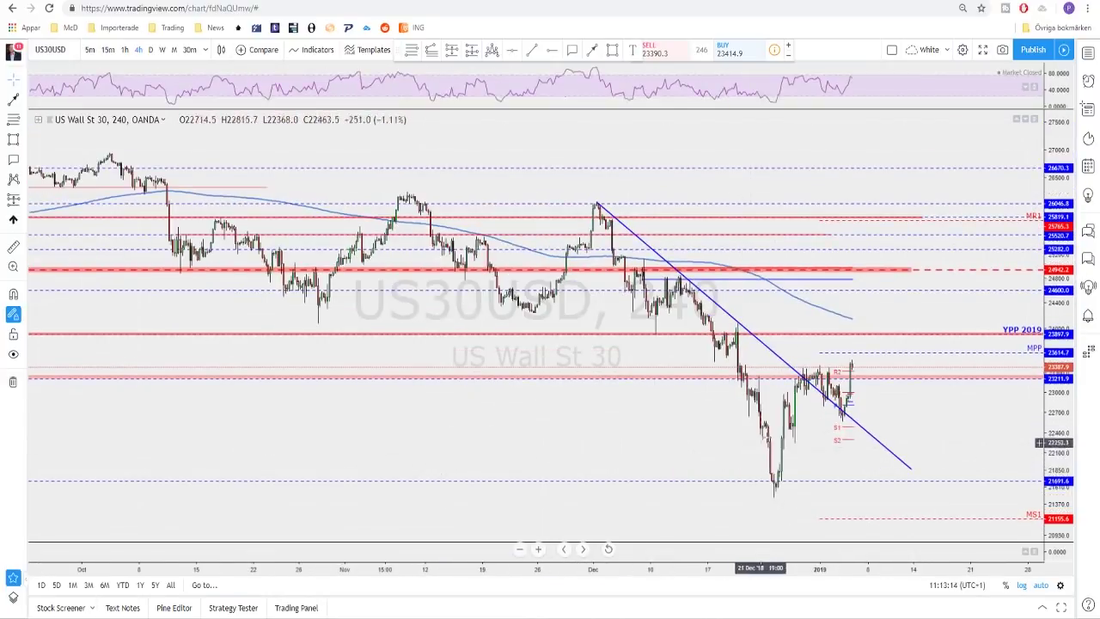
key(space)
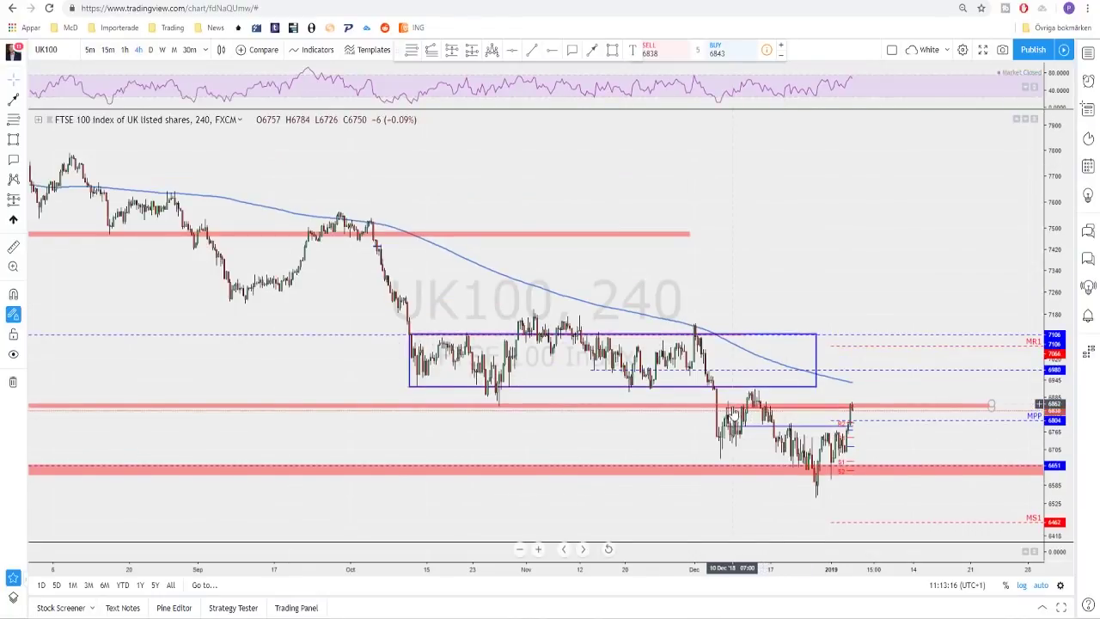
Step: Put the UK100 chart on the weekly timeframe and pan it along the time axis
scroll(544, 348, up, 1)
click(162, 49)
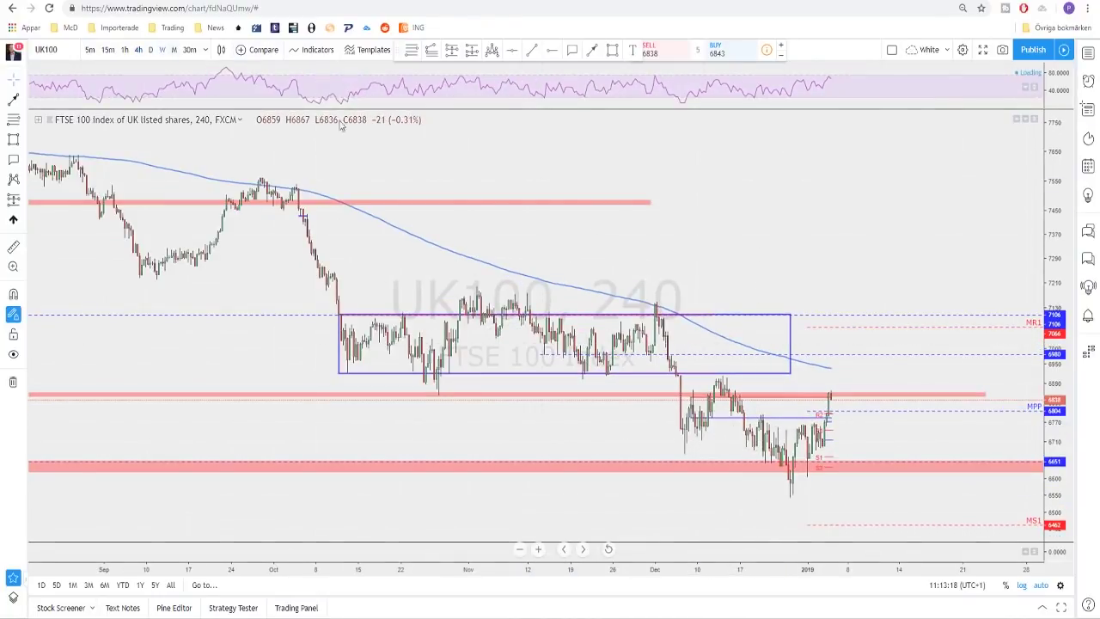
scroll(784, 314, up, 1)
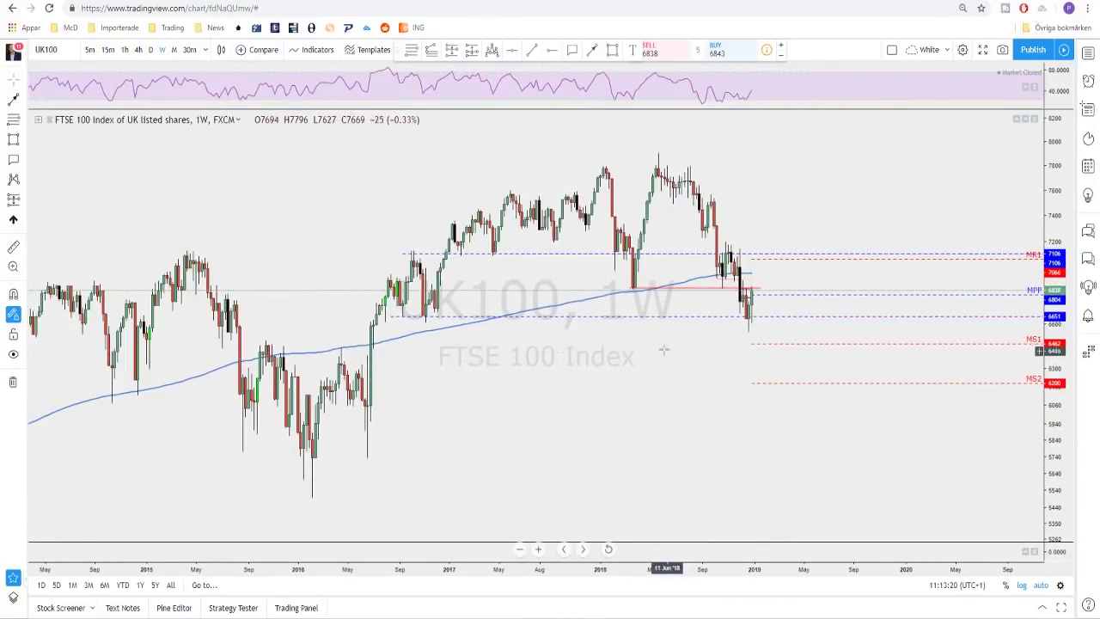
drag(680, 364, 790, 369)
scroll(749, 369, up, 1)
scroll(670, 367, up, 1)
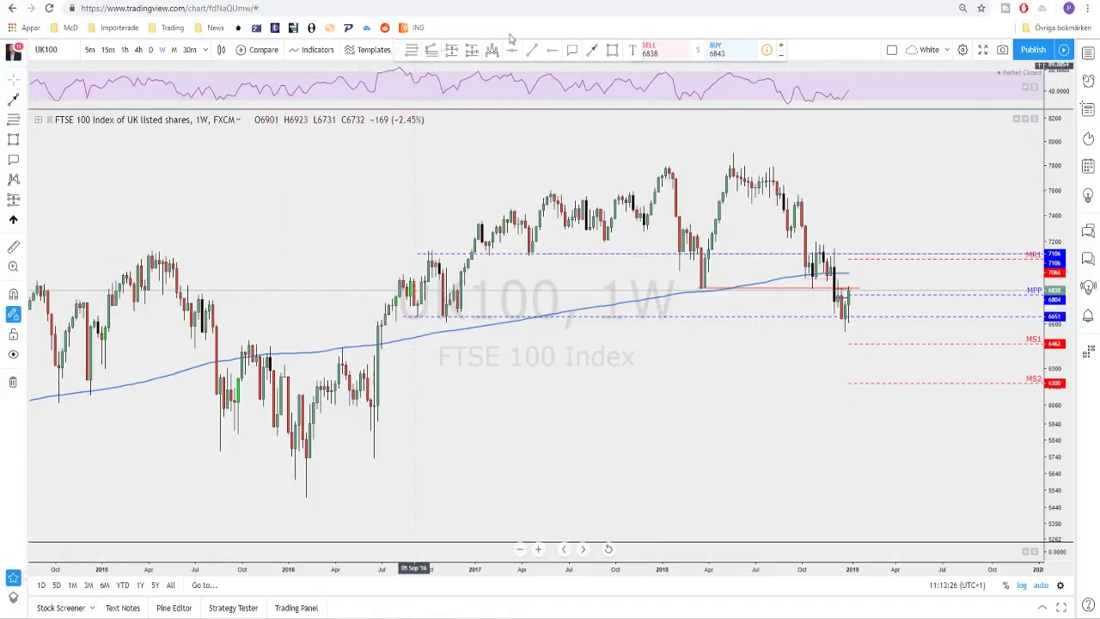
Step: Draw a trial red line and a thin red zone near 6480, then remove both
click(594, 51)
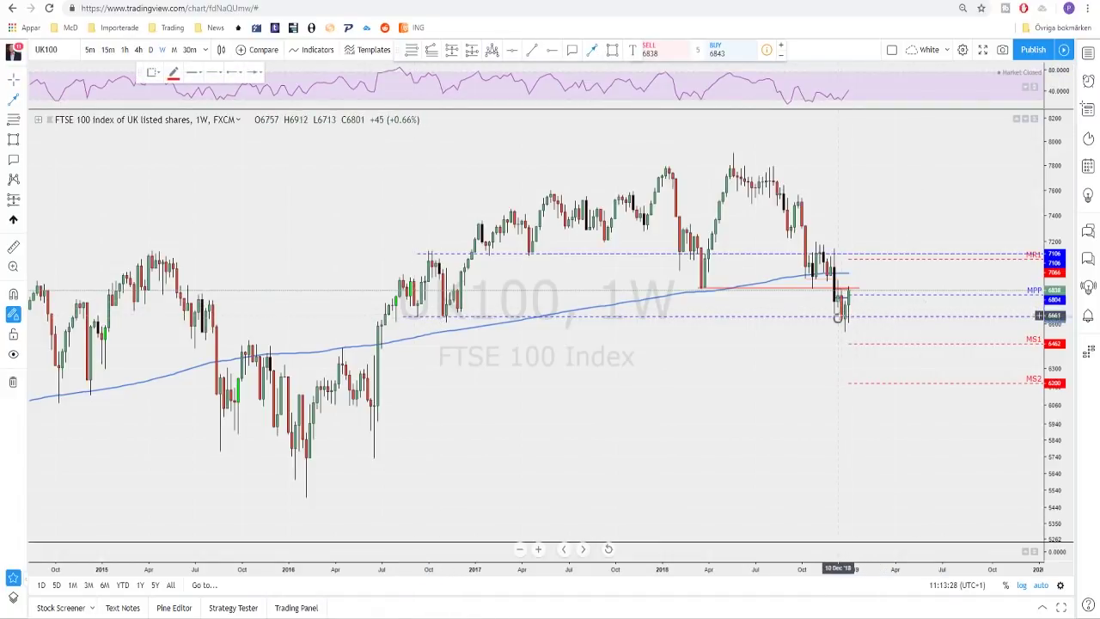
mouse_move(838, 317)
mouse_down()
mouse_move(503, 329)
mouse_move(418, 318)
mouse_move(393, 326)
mouse_move(413, 408)
mouse_move(425, 384)
mouse_move(343, 446)
mouse_move(383, 423)
mouse_move(361, 440)
mouse_move(374, 449)
mouse_move(300, 454)
mouse_move(428, 431)
mouse_move(355, 360)
mouse_move(252, 343)
mouse_move(370, 340)
mouse_up()
key(Escape)
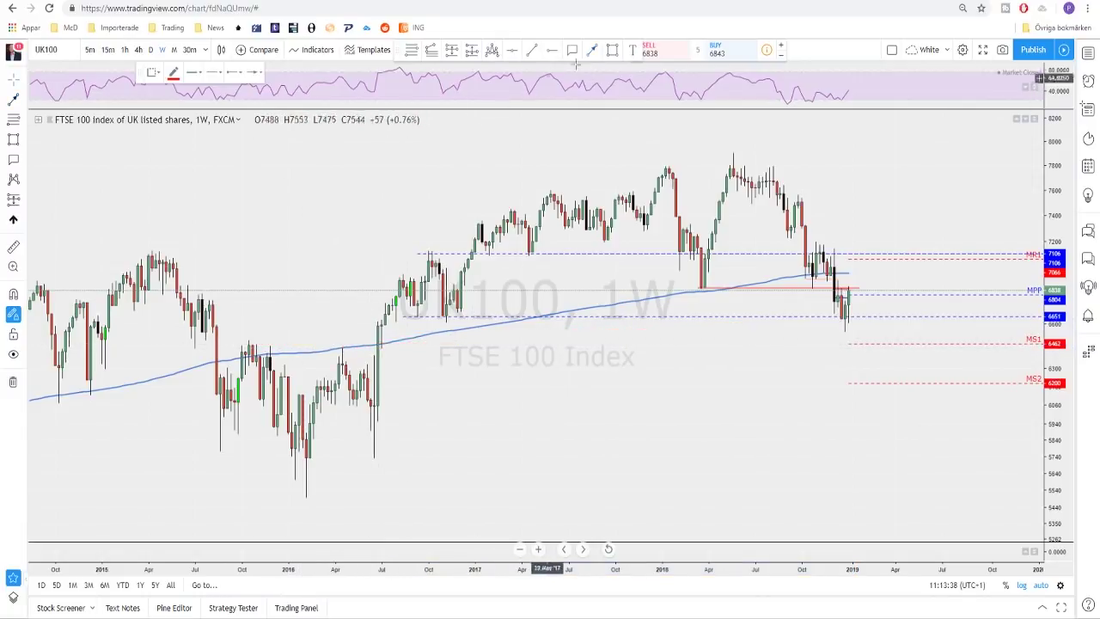
click(611, 54)
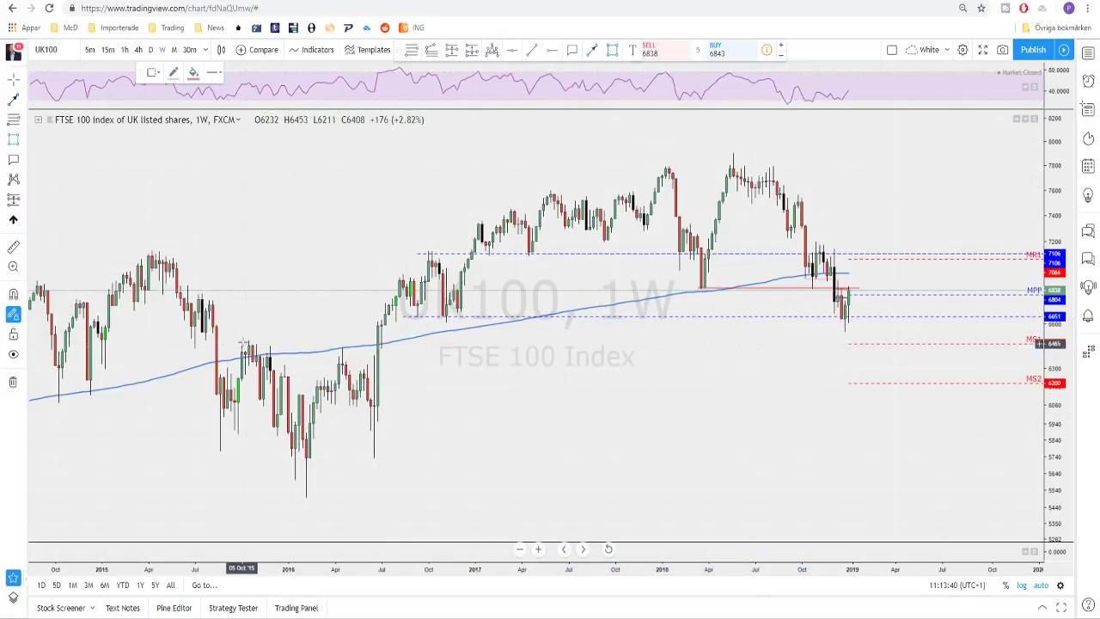
mouse_move(243, 342)
mouse_down()
mouse_move(991, 337)
mouse_move(1008, 308)
mouse_move(960, 337)
mouse_up()
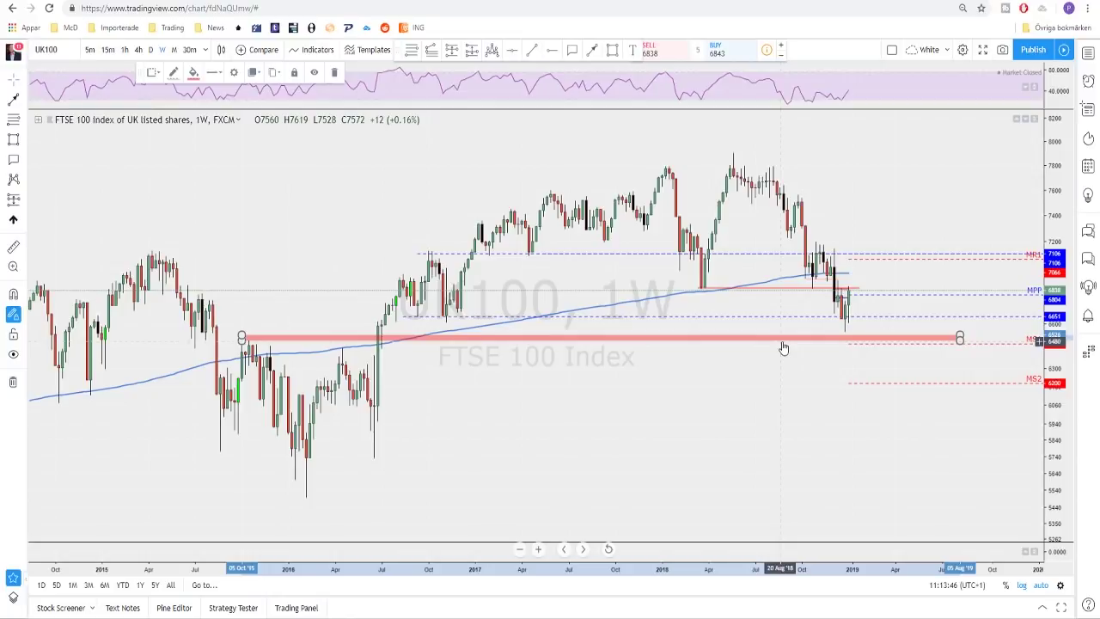
key(Delete)
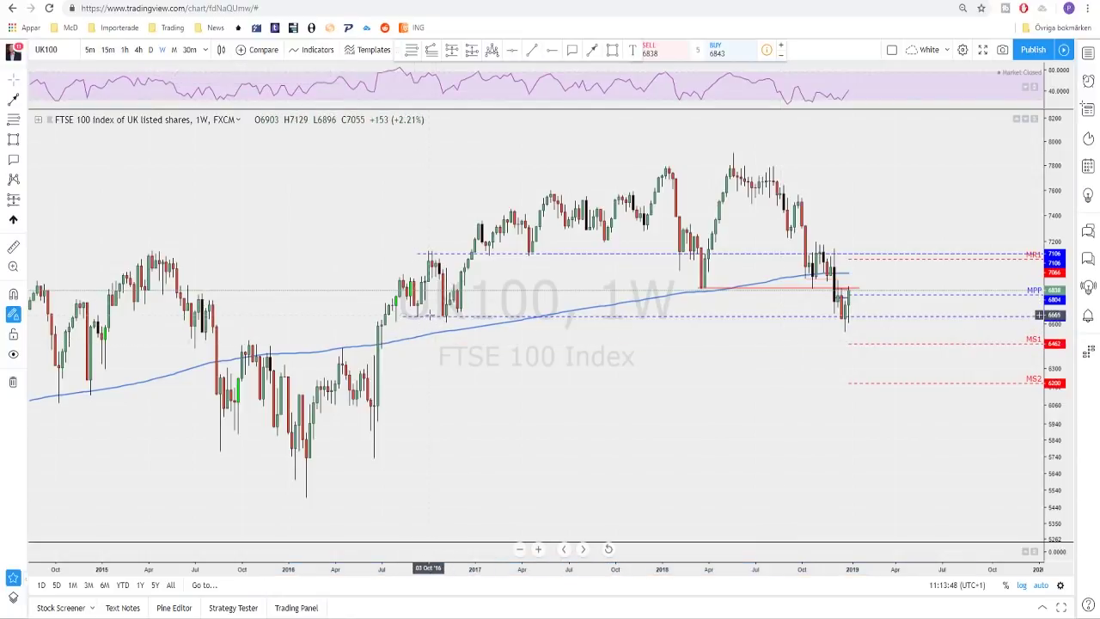
Step: Switch the UK100 chart to the daily timeframe
scroll(580, 335, up, 1)
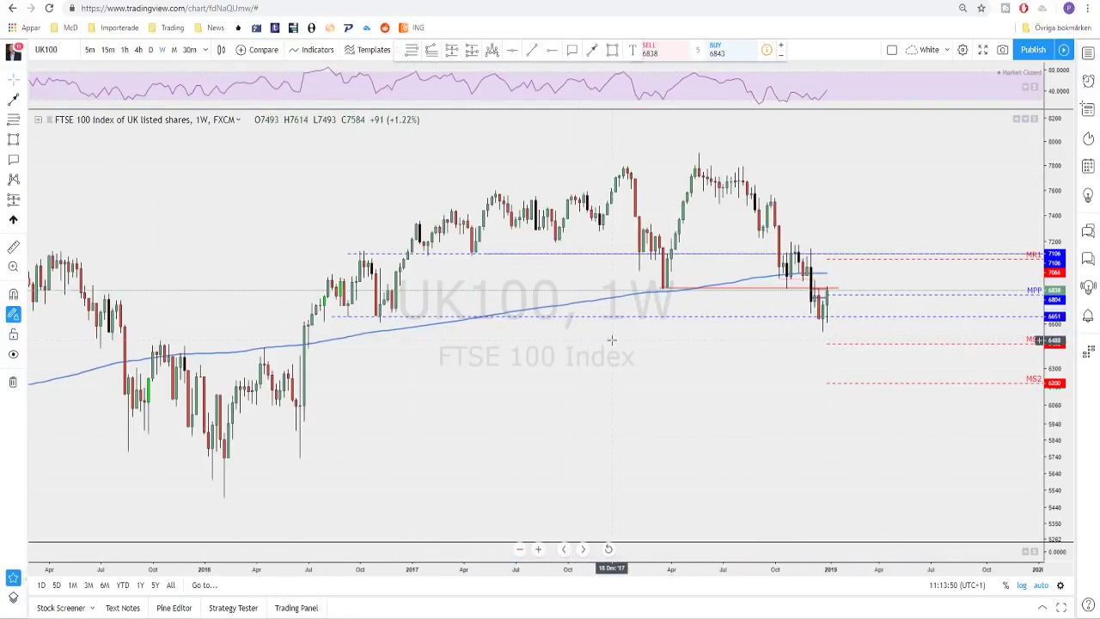
click(150, 50)
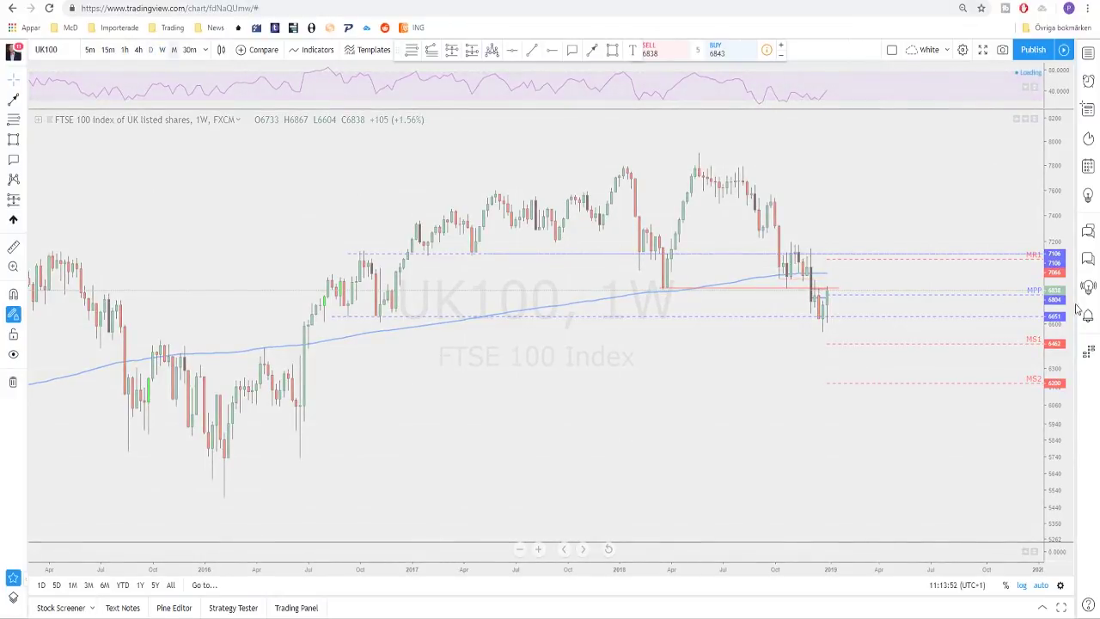
scroll(923, 322, up, 3)
Step: Select the red horizontal support line on the daily UK100 chart
scroll(942, 403, down, 2)
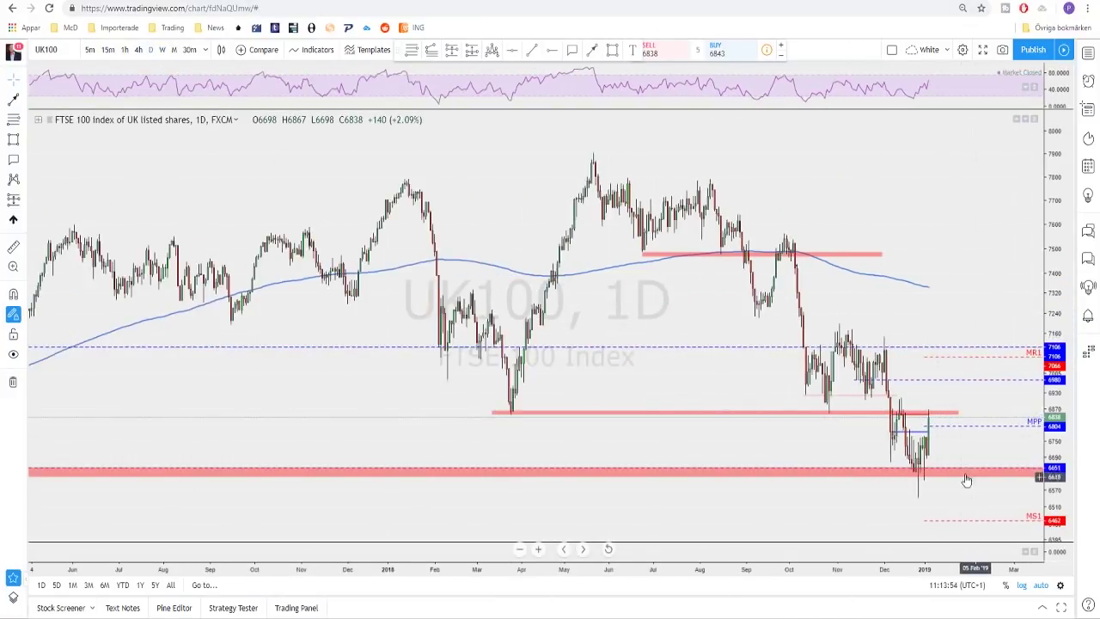
scroll(929, 461, up, 3)
scroll(838, 463, up, 2)
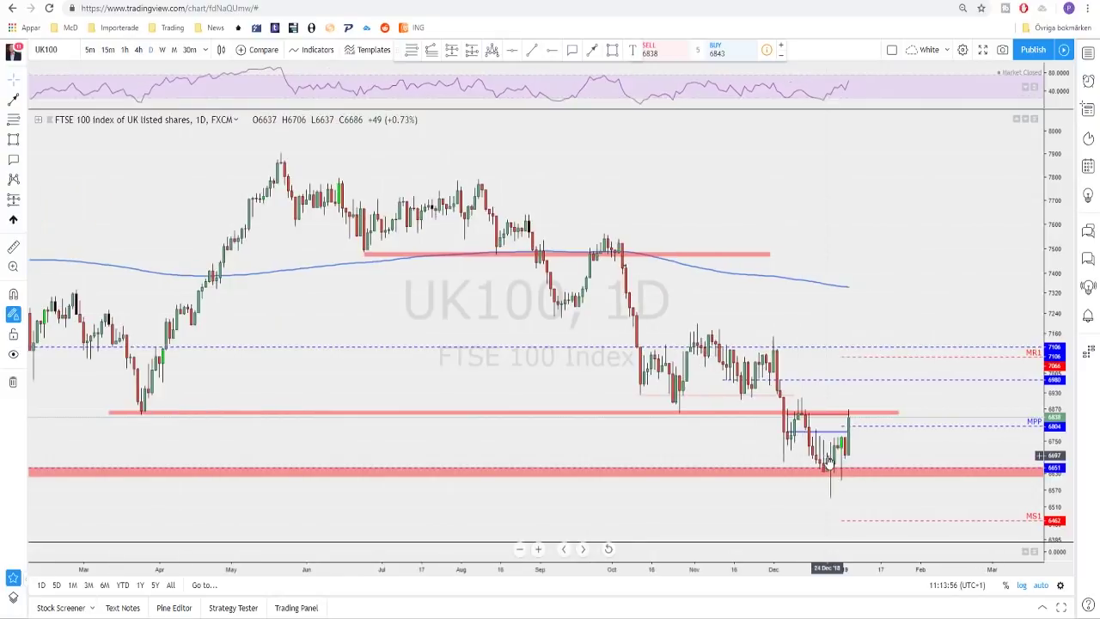
scroll(696, 424, down, 1)
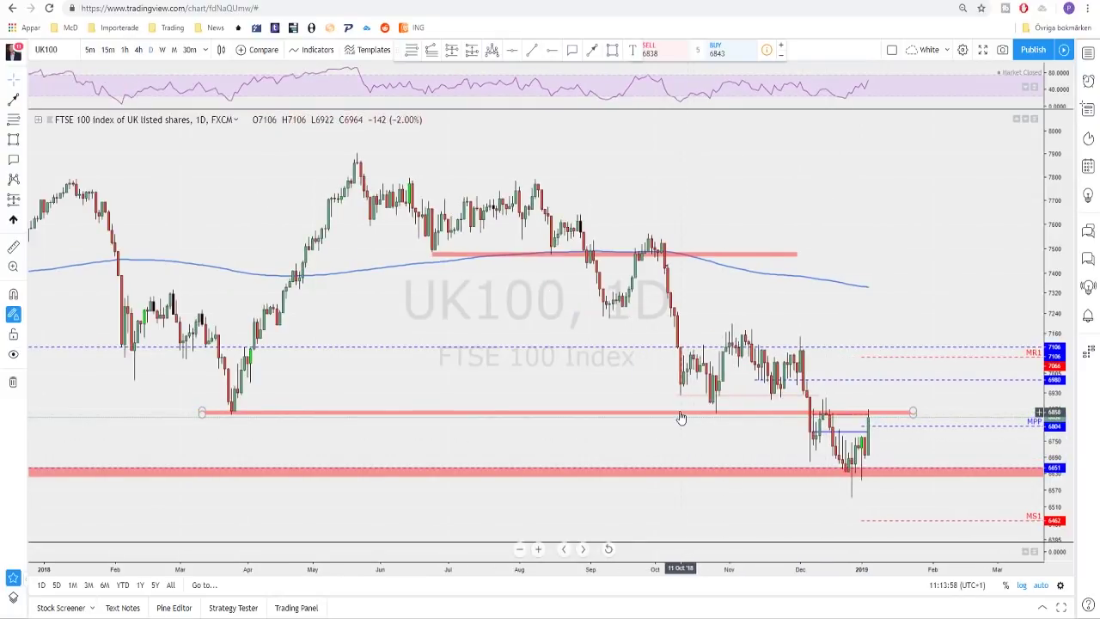
click(680, 416)
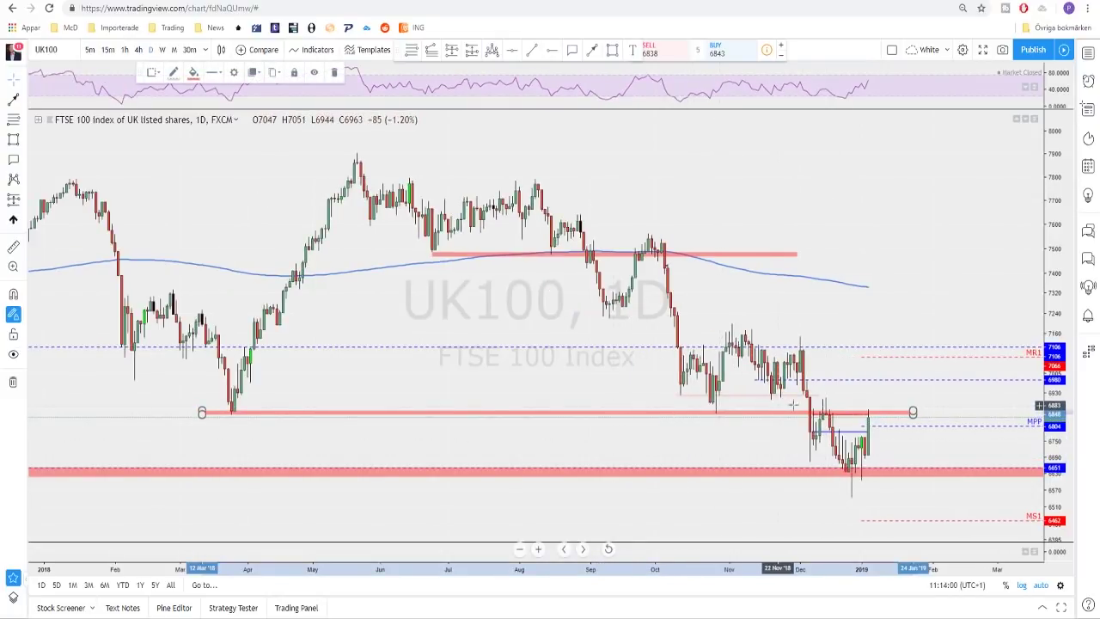
scroll(817, 411, up, 1)
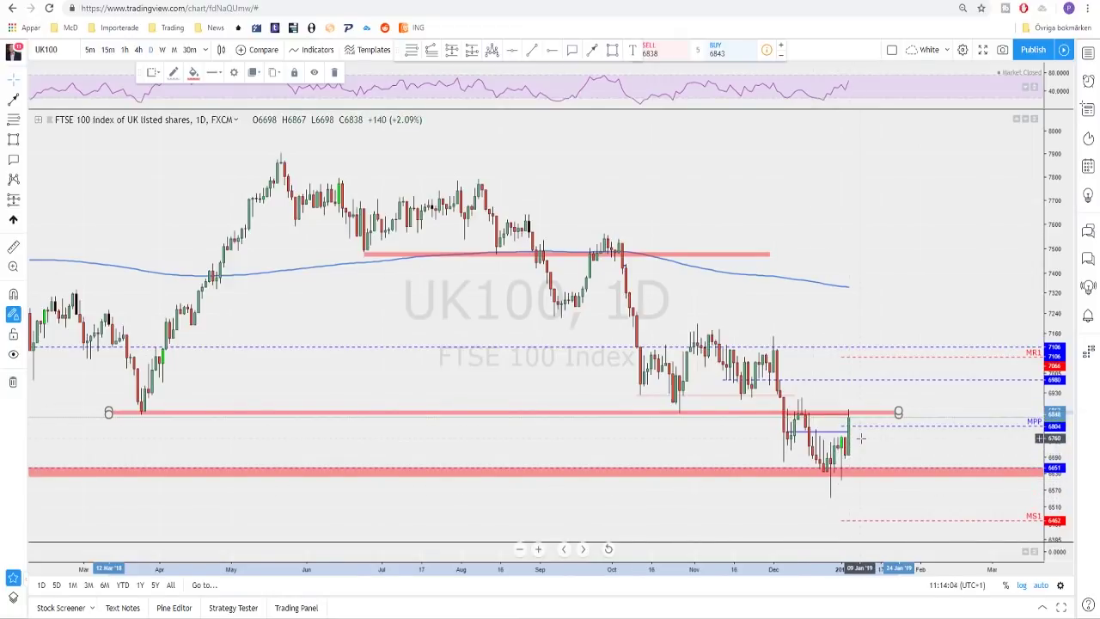
scroll(876, 396, down, 1)
scroll(823, 395, down, 1)
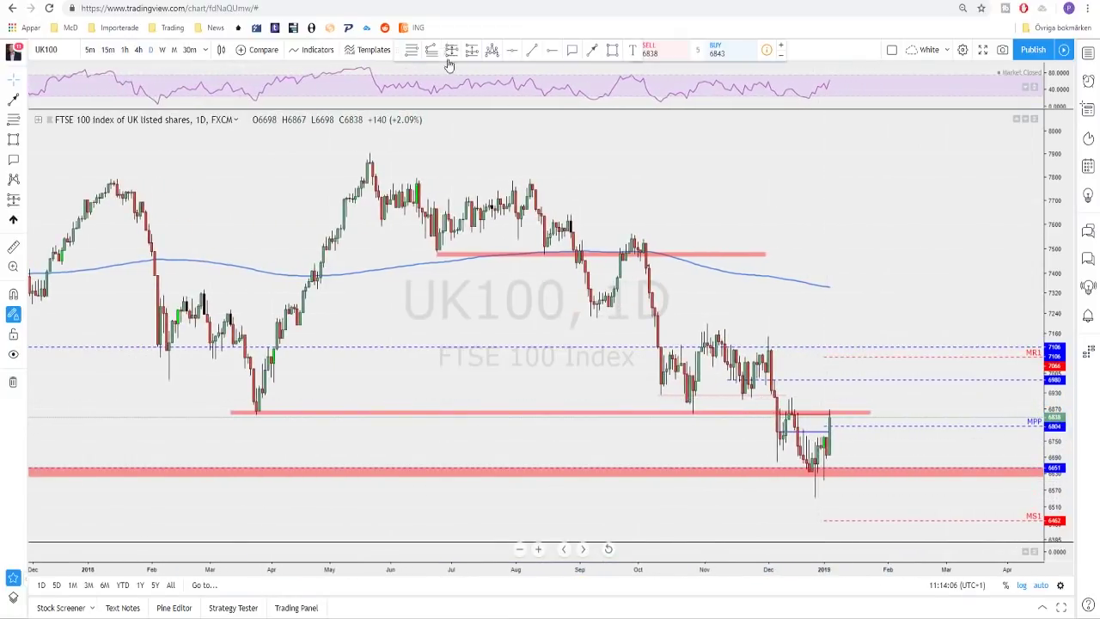
Step: Draw a projected upward price path from the latest candle to the MR1 level
click(828, 439)
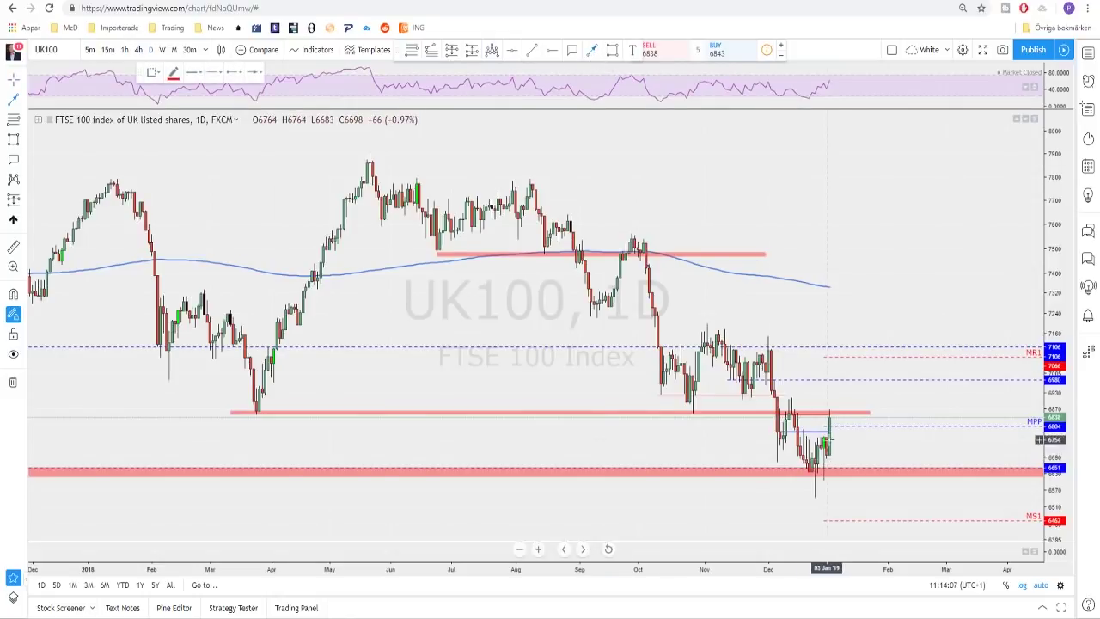
click(830, 419)
click(832, 397)
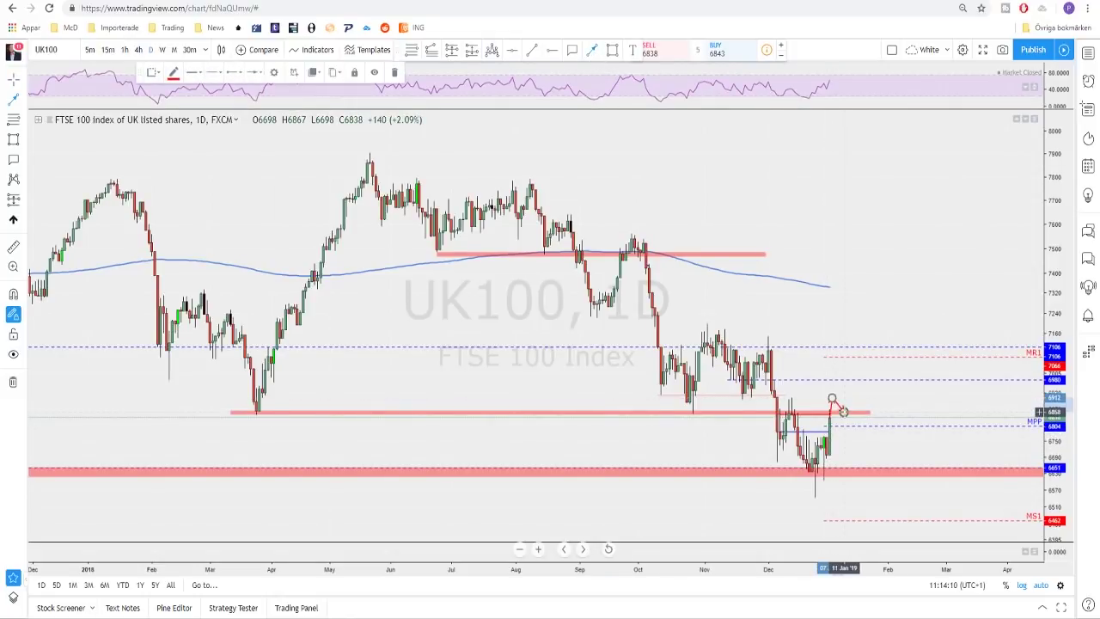
click(844, 413)
double_click(857, 354)
scroll(862, 359, down, 2)
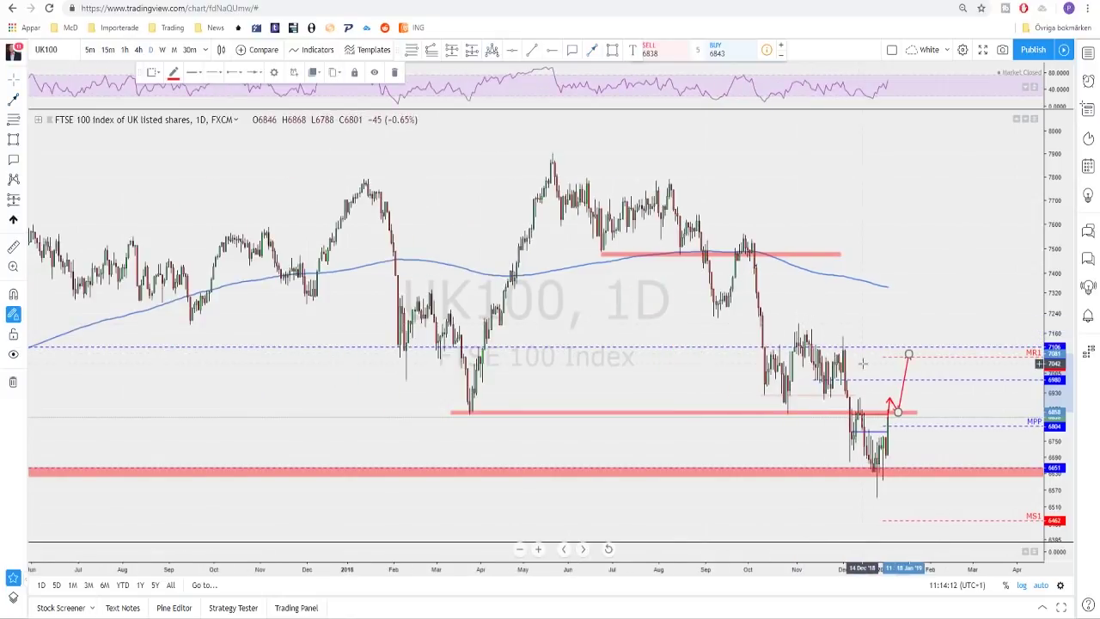
scroll(860, 359, down, 3)
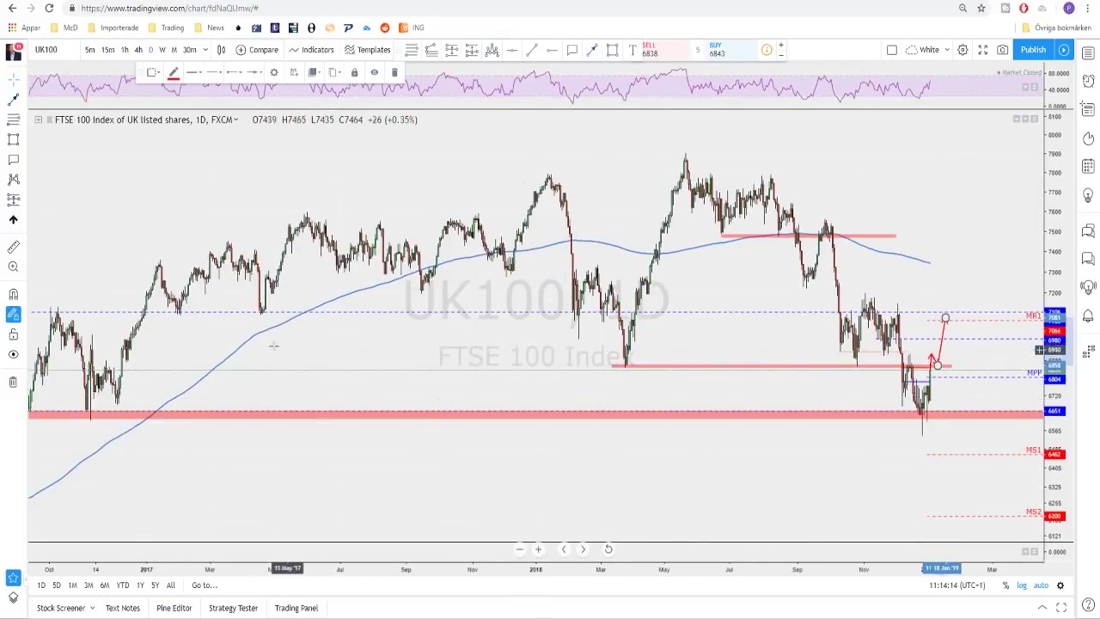
Step: Draw a red resistance zone across the chart at 7100
click(611, 53)
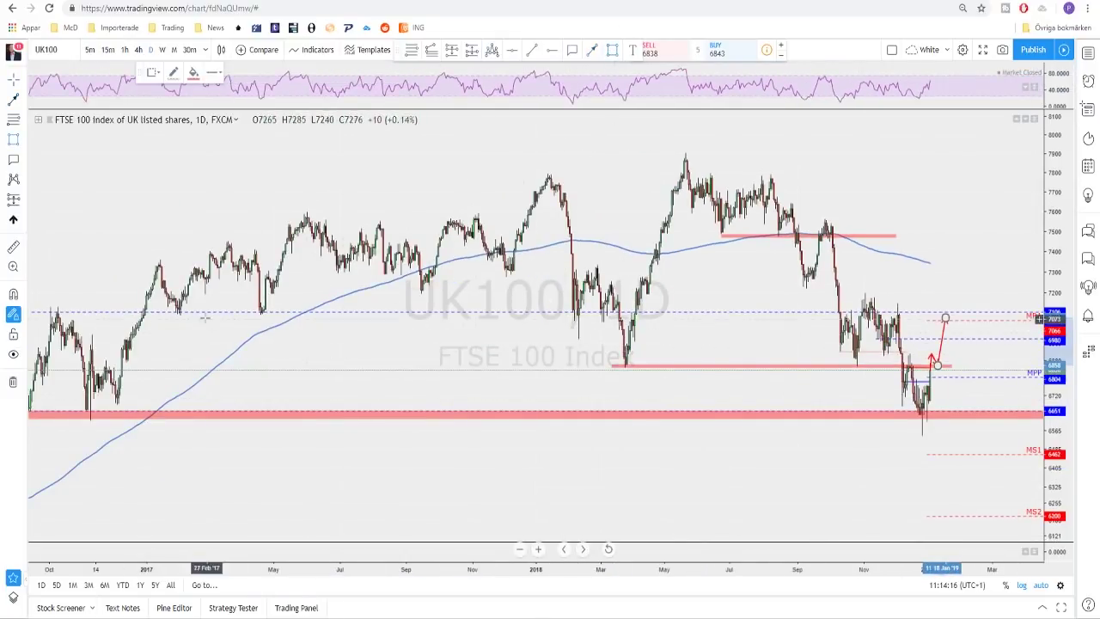
drag(49, 305, 974, 312)
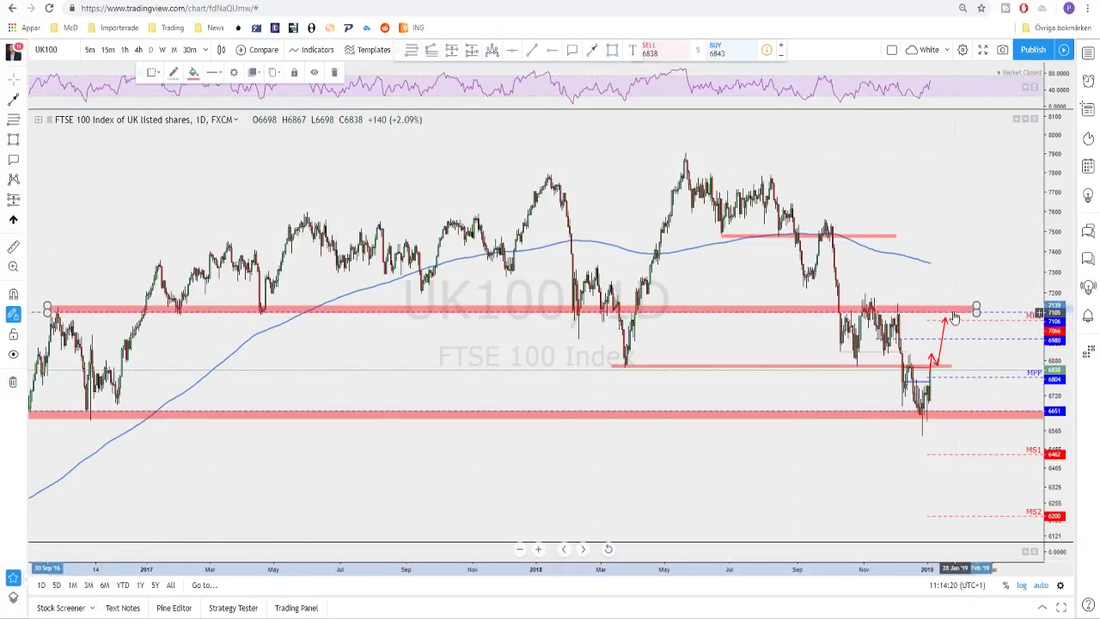
scroll(343, 284, down, 5)
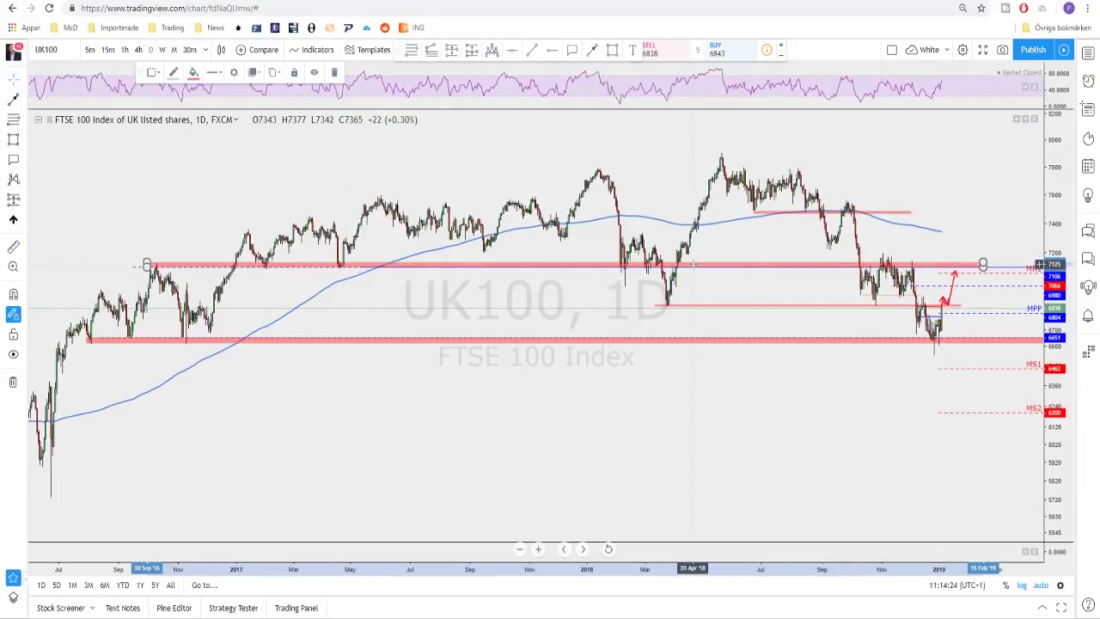
scroll(896, 385, up, 4)
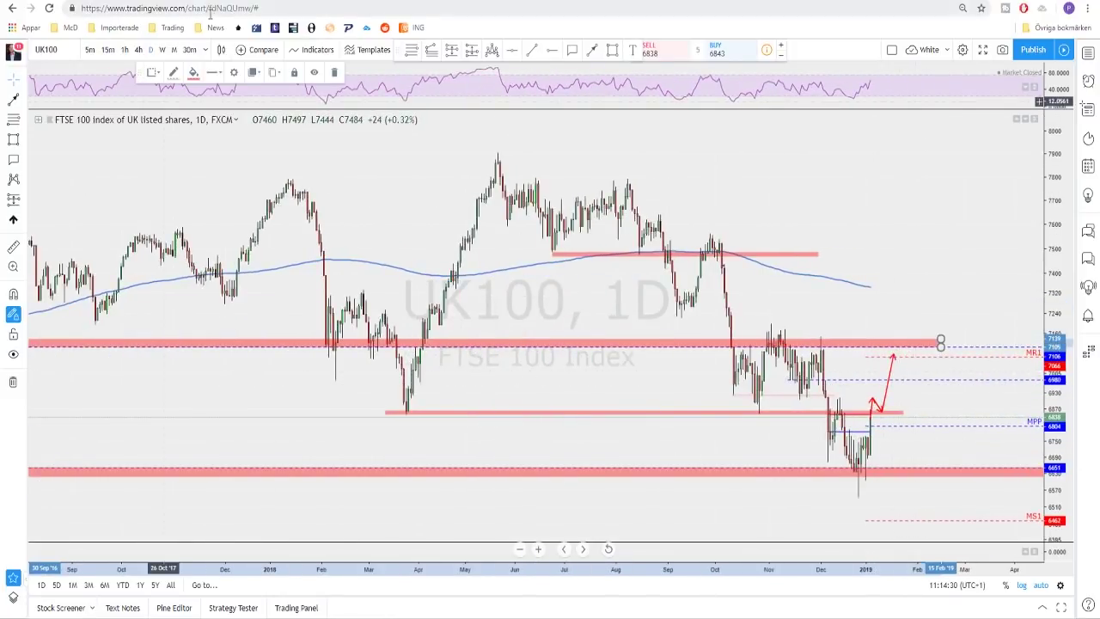
Step: On the 4-hour chart, stretch the blue range box right past the latest candles
click(139, 49)
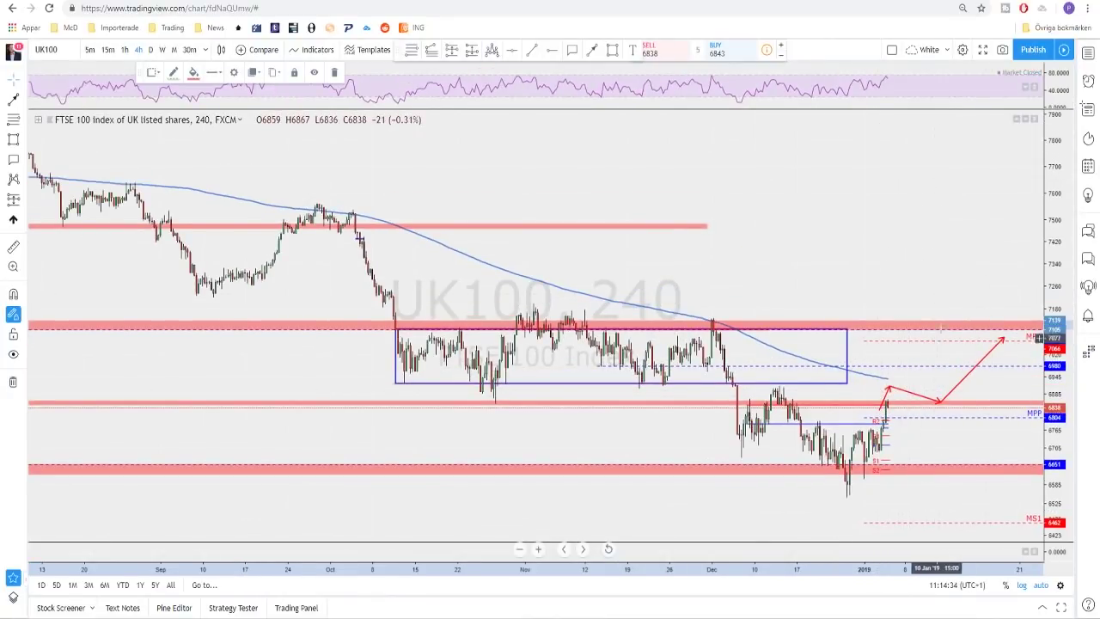
scroll(823, 334, up, 1)
click(827, 338)
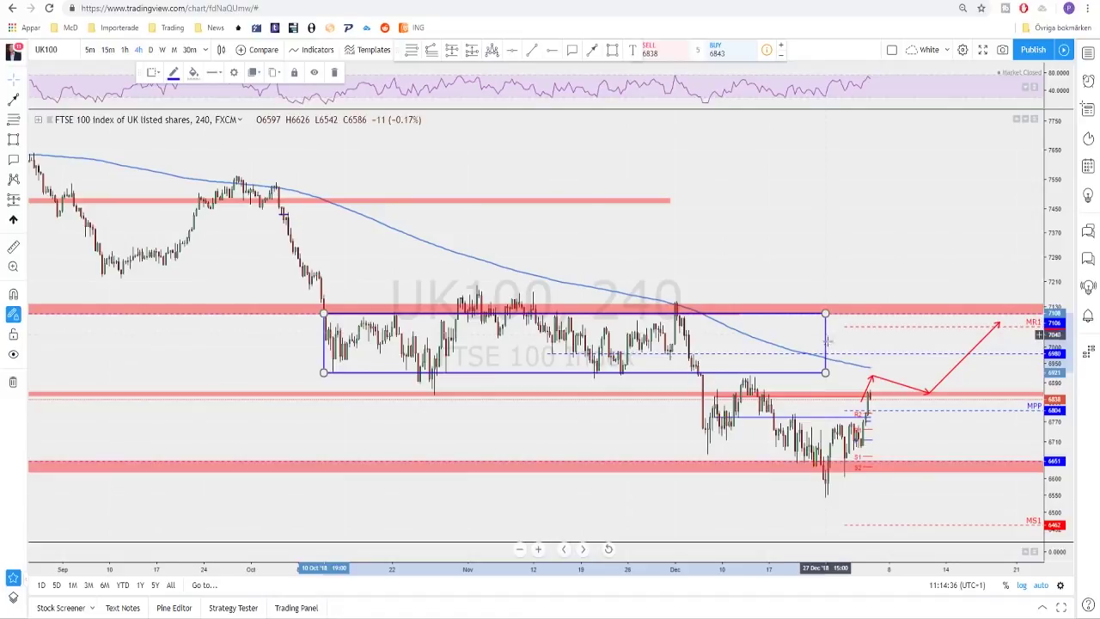
drag(826, 375, 977, 385)
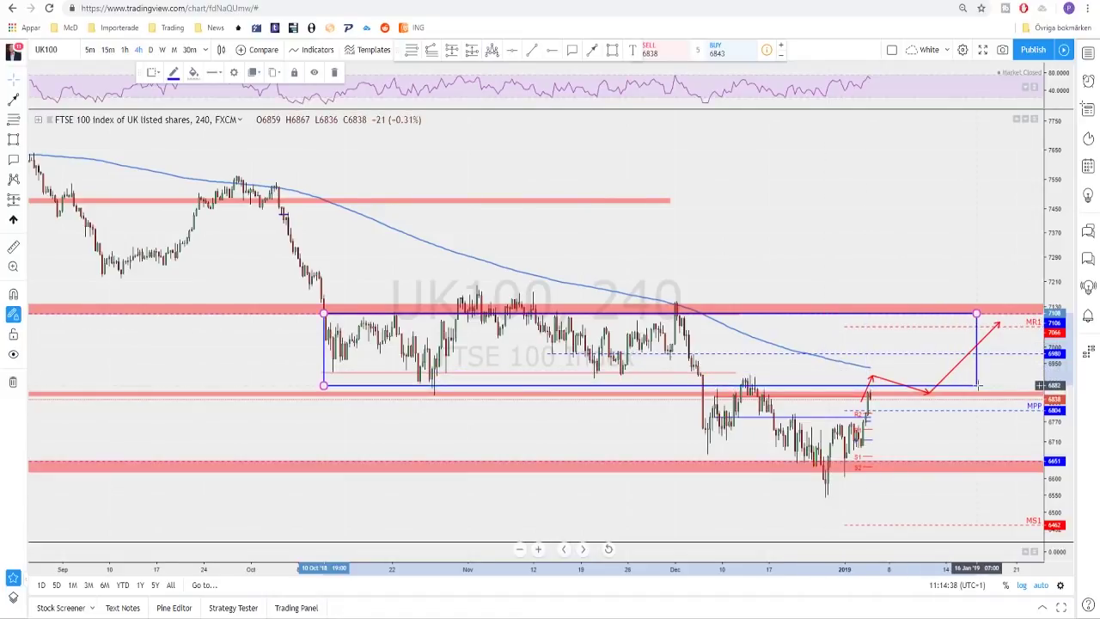
scroll(772, 312, down, 1)
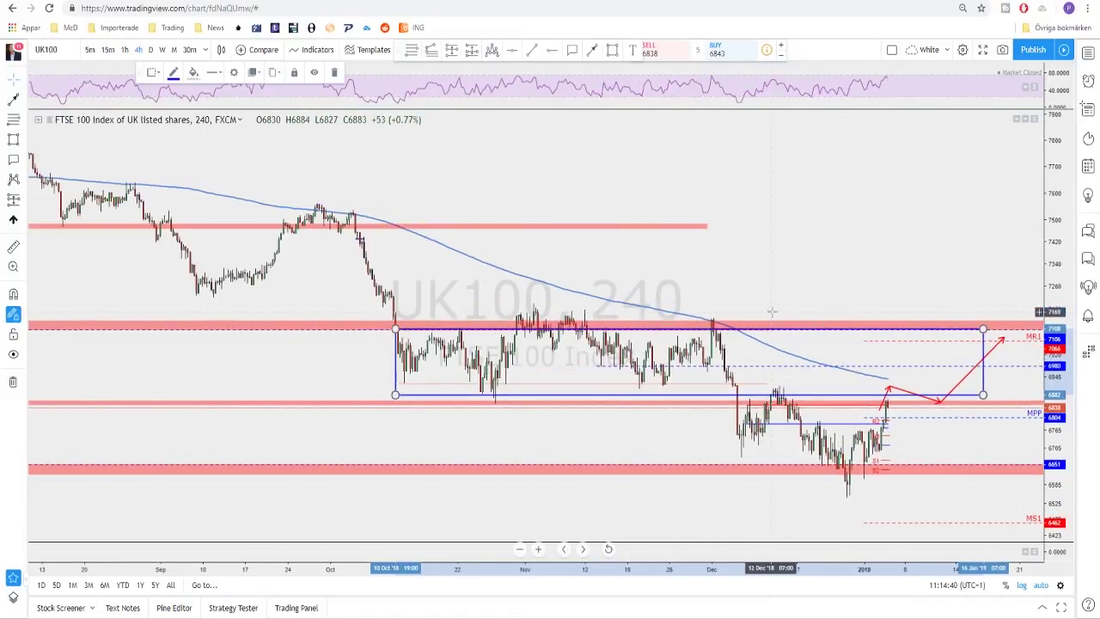
Step: Switch to the GER30 chart and show it on the weekly timeframe
key(Down)
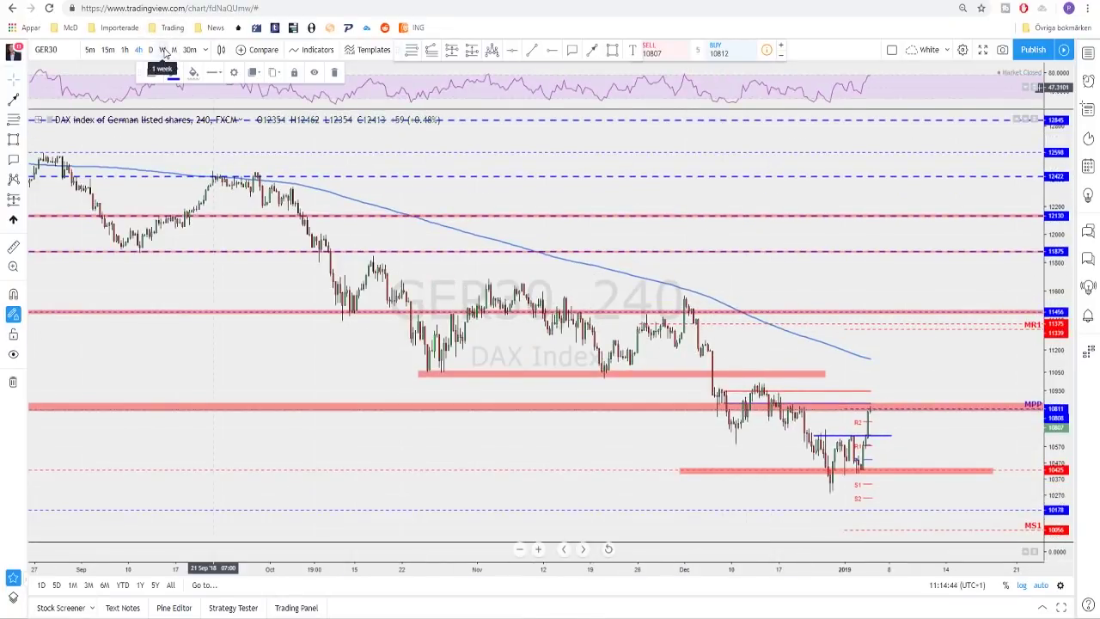
click(164, 50)
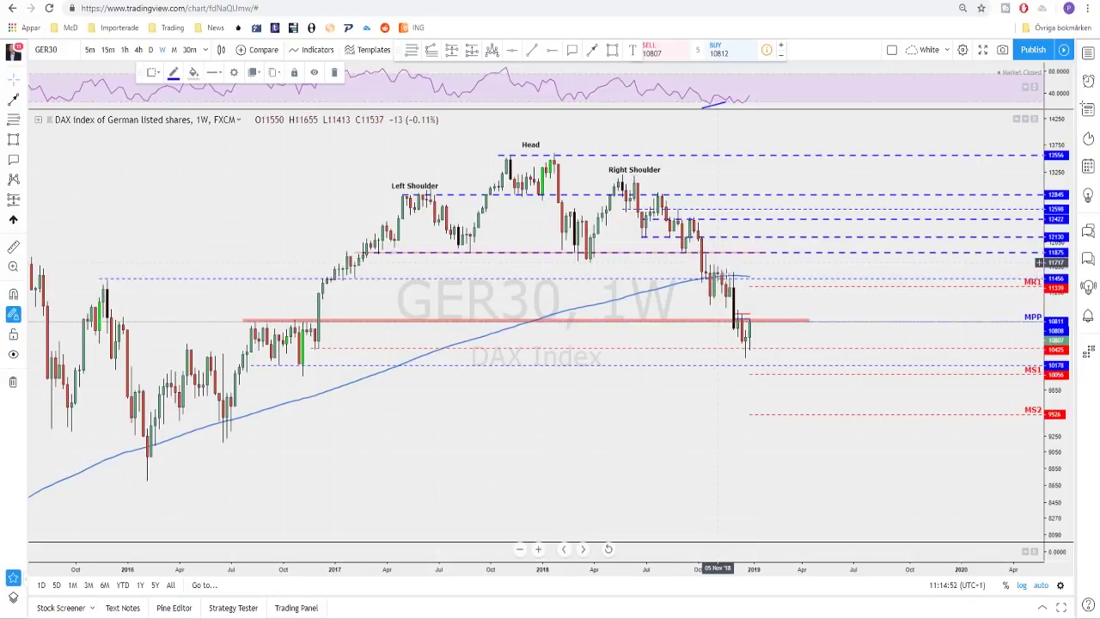
Step: Draw a red zone near the MS1 level on the weekly GER30 chart
scroll(774, 342, down, 2)
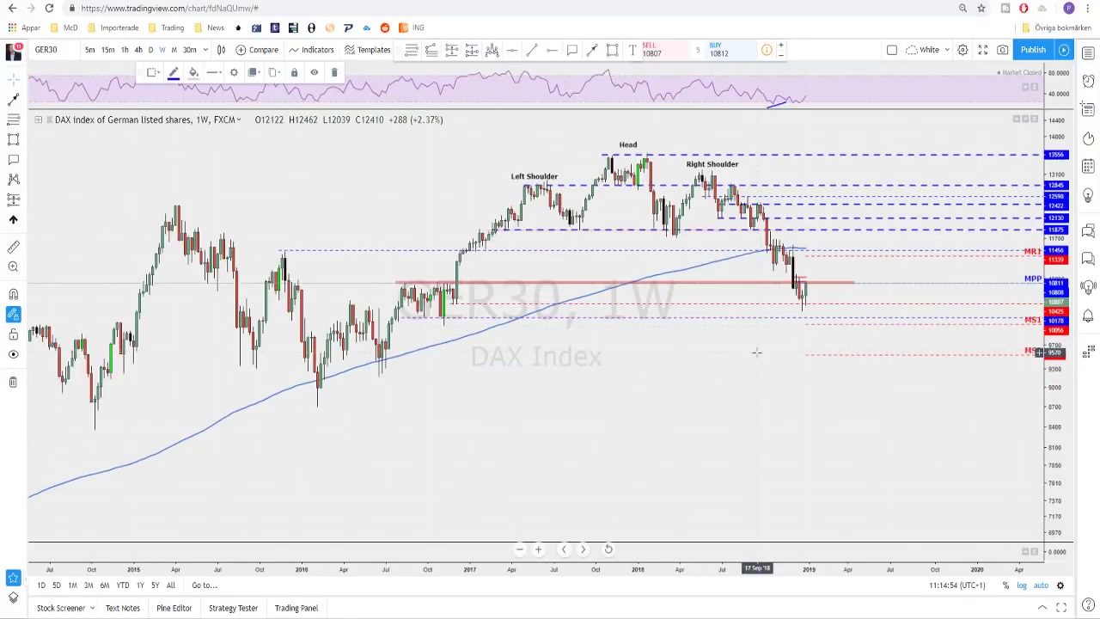
drag(755, 353, 813, 366)
scroll(810, 368, up, 2)
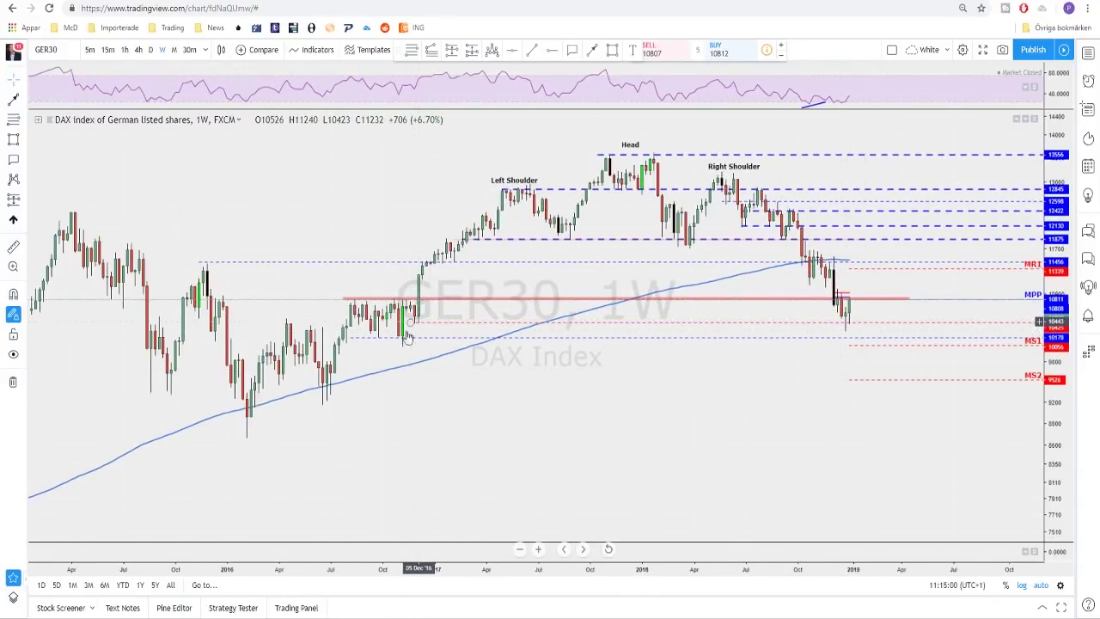
click(609, 54)
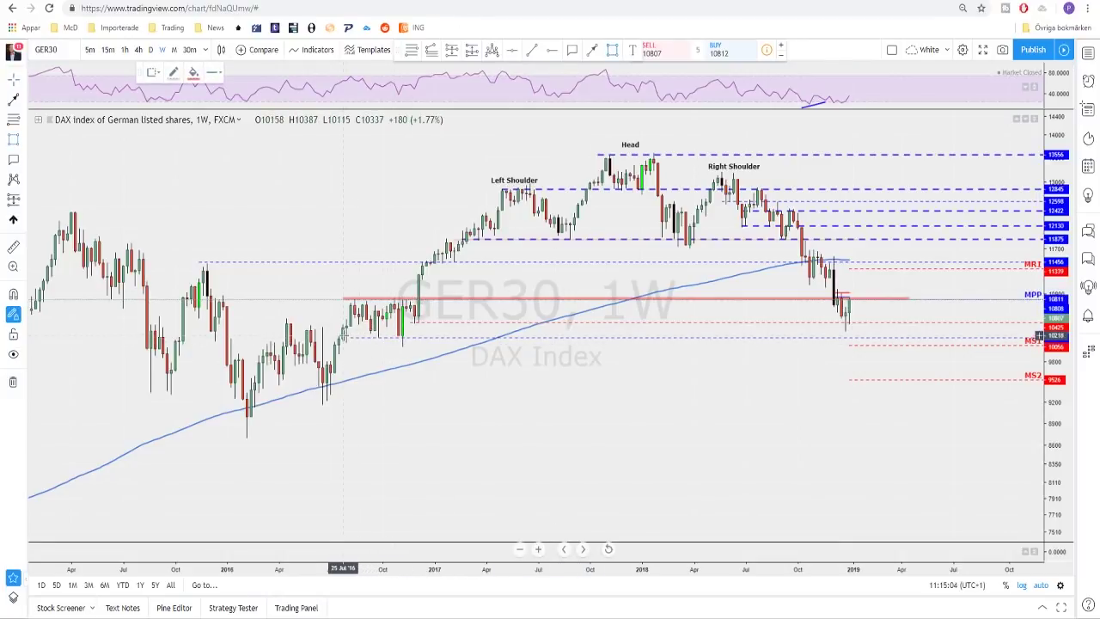
drag(346, 336, 1002, 344)
click(889, 312)
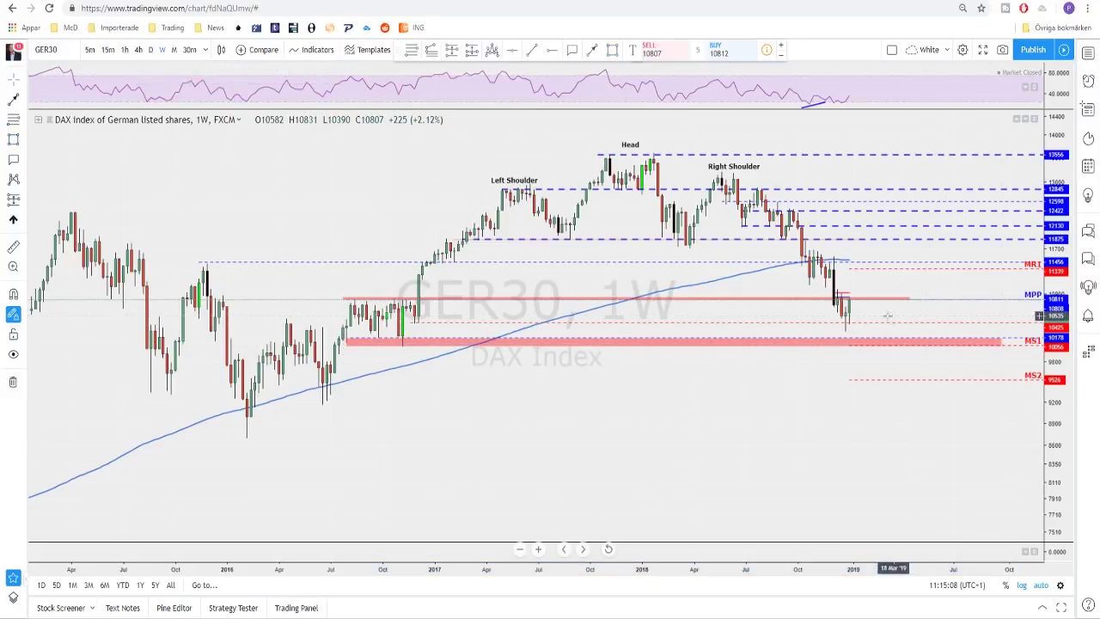
Step: Draw a red arrow from the latest weekly candle up to 11456, then show daily candles
scroll(726, 320, up, 2)
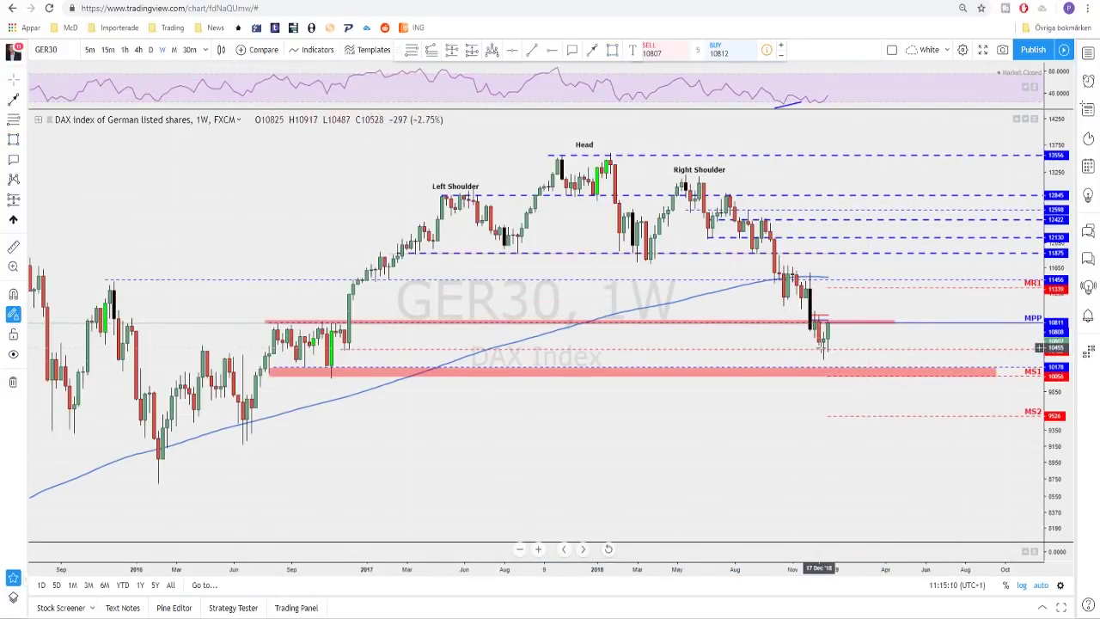
scroll(899, 347, up, 1)
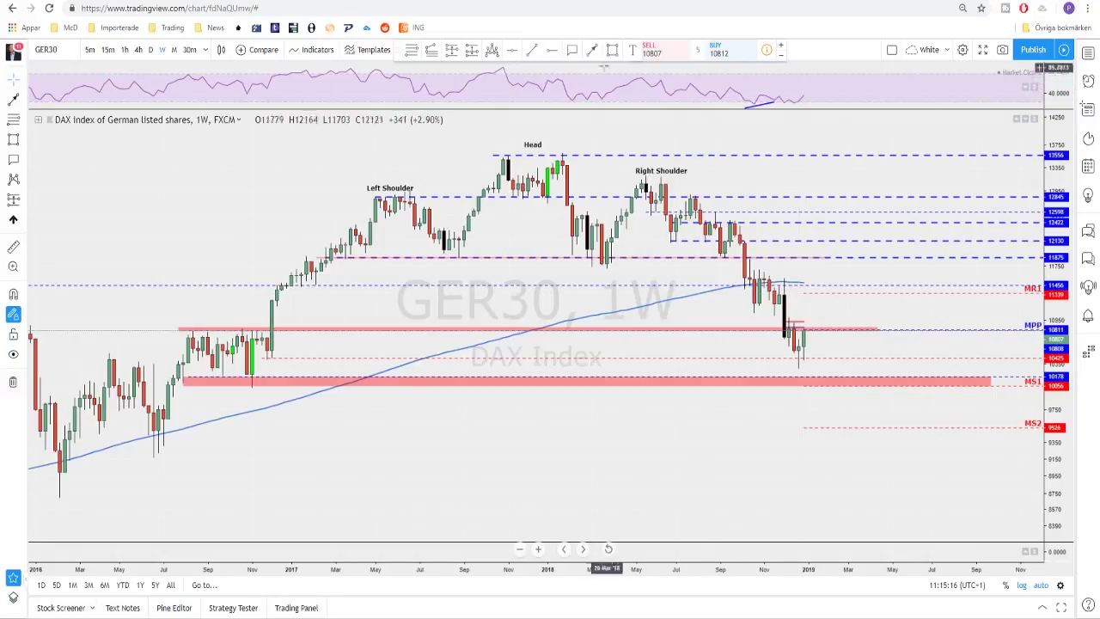
click(807, 329)
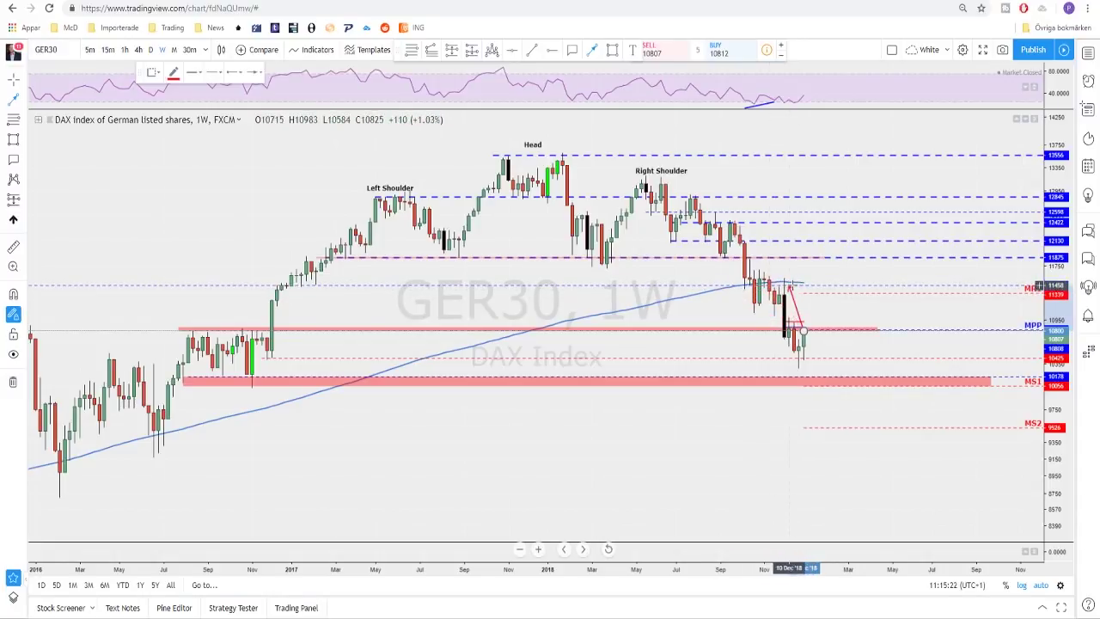
click(821, 286)
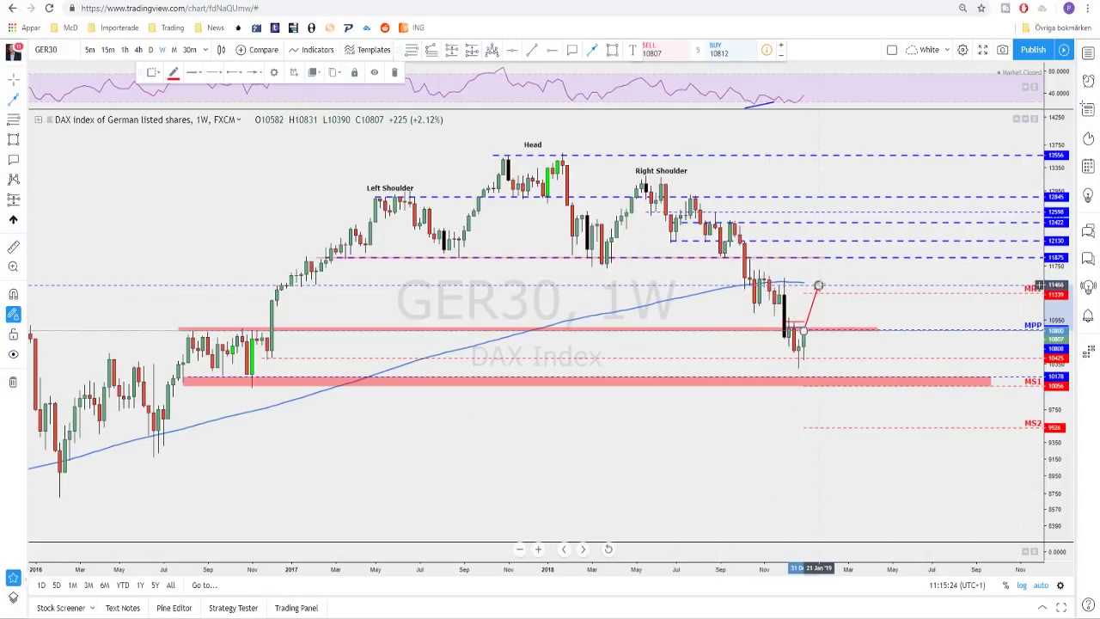
scroll(870, 279, down, 2)
scroll(869, 280, up, 1)
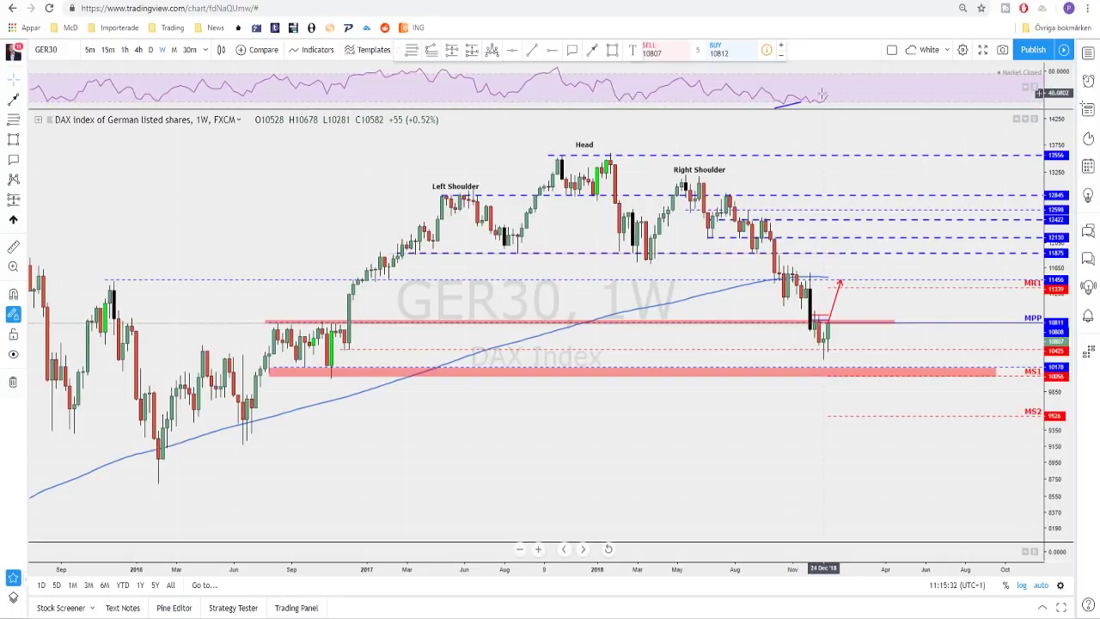
click(152, 49)
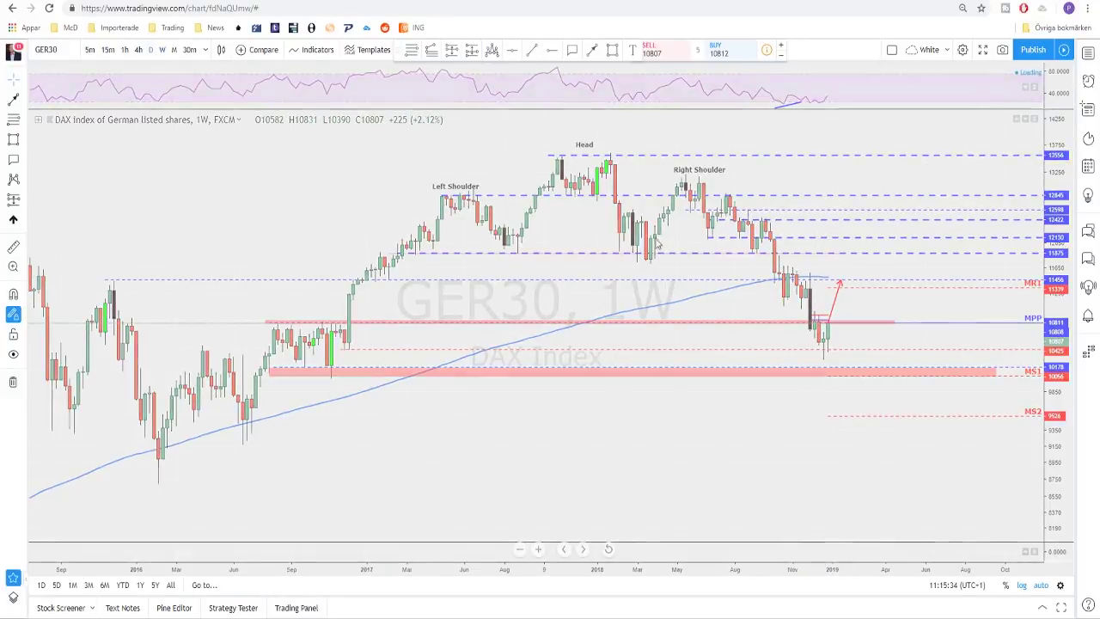
scroll(840, 428, up, 3)
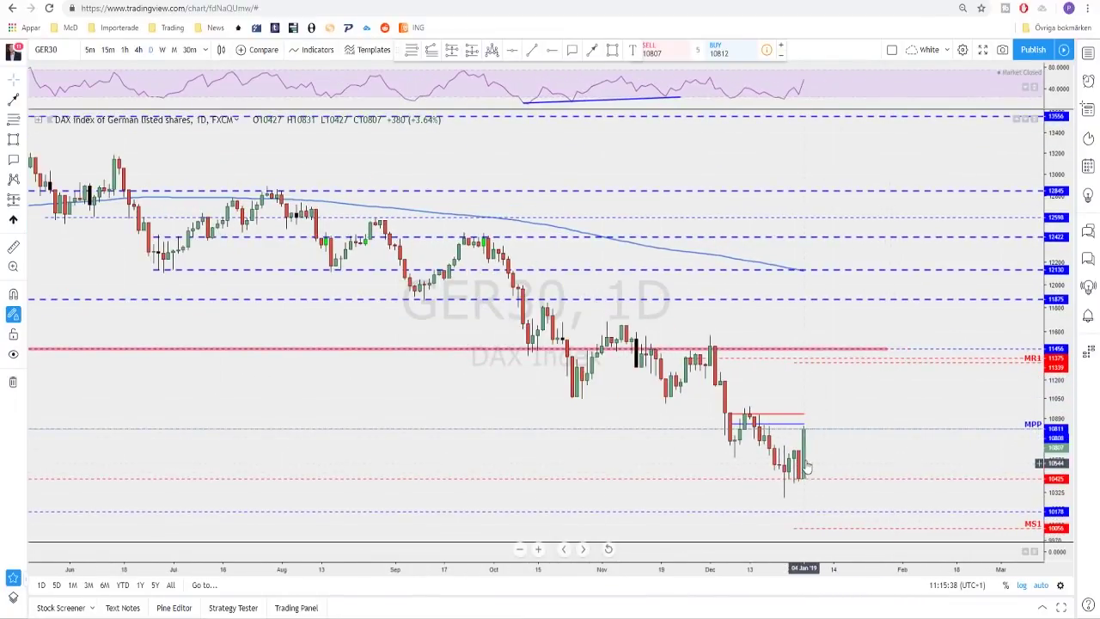
Step: Start an arrow from the last daily candle toward 11456, then cancel it
scroll(808, 453, up, 2)
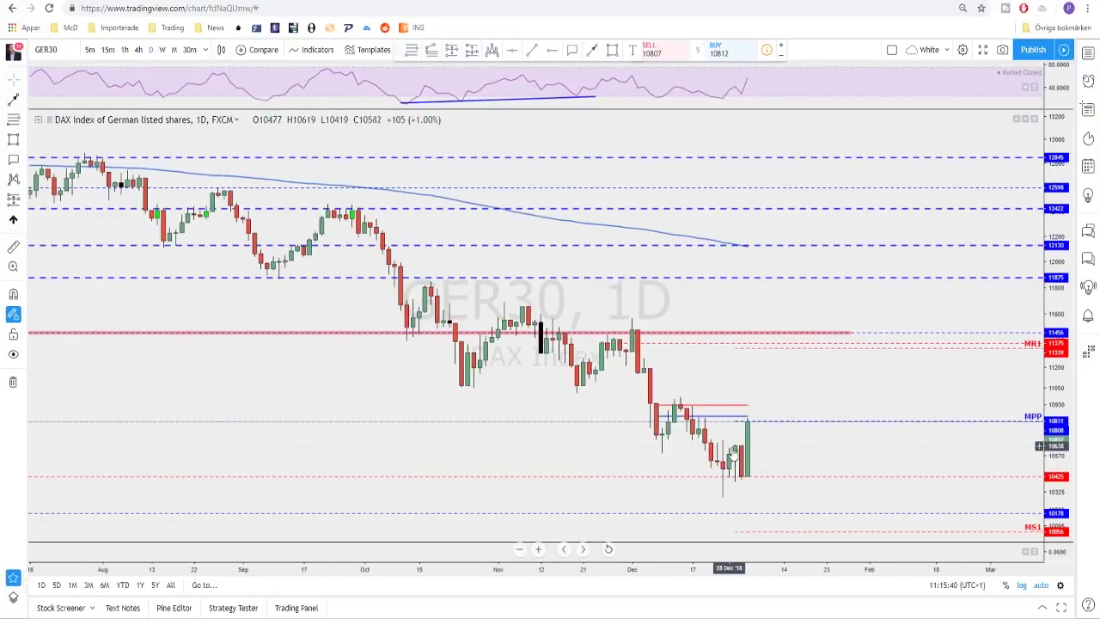
scroll(736, 451, down, 3)
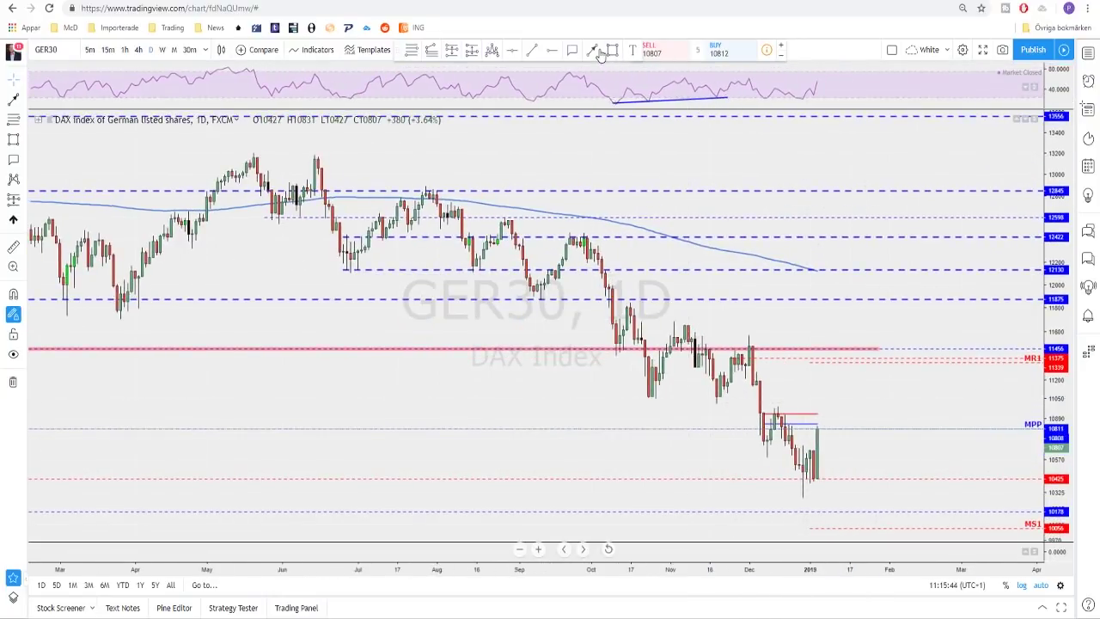
click(816, 414)
mouse_move(823, 436)
mouse_down()
mouse_move(777, 410)
mouse_move(830, 398)
mouse_up()
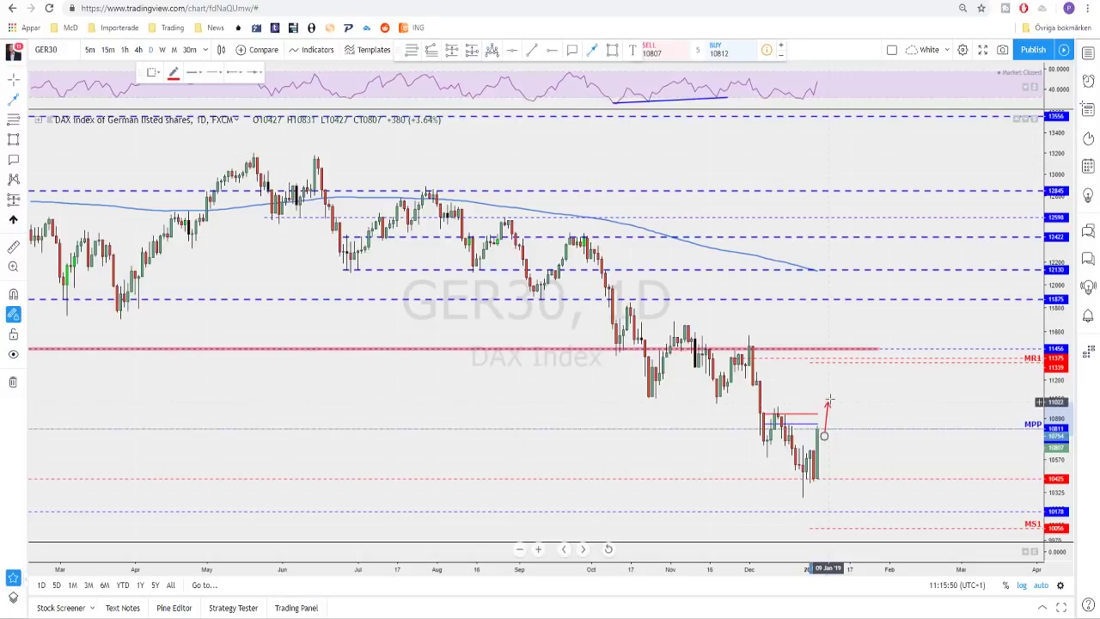
drag(830, 408, 817, 351)
key(Escape)
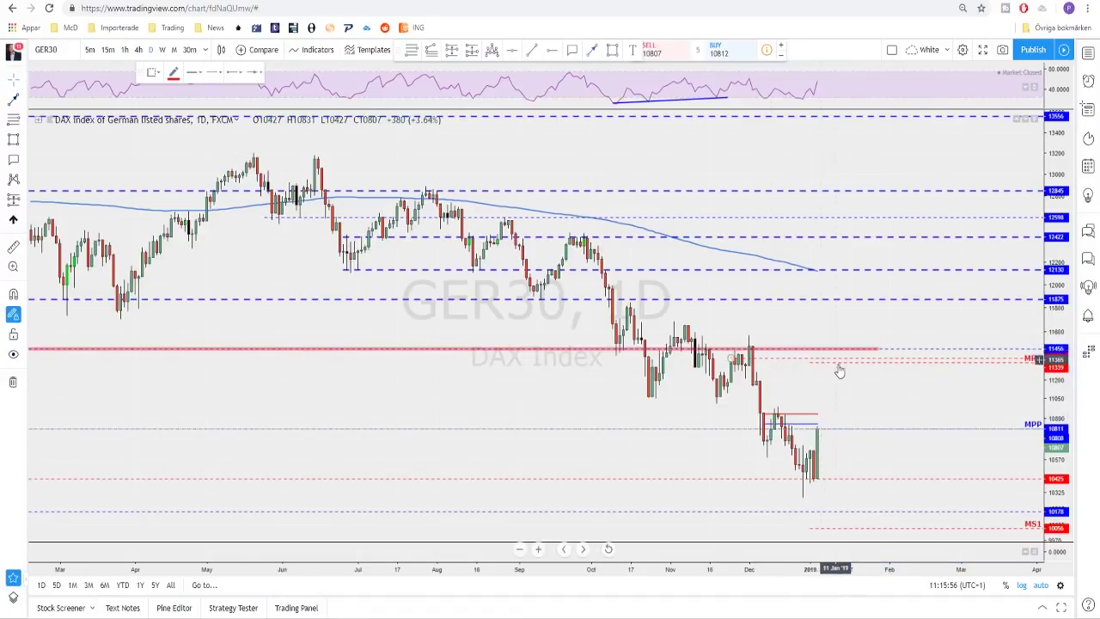
Step: Switch the GER30 chart to 4-hour candles
scroll(840, 372, down, 6)
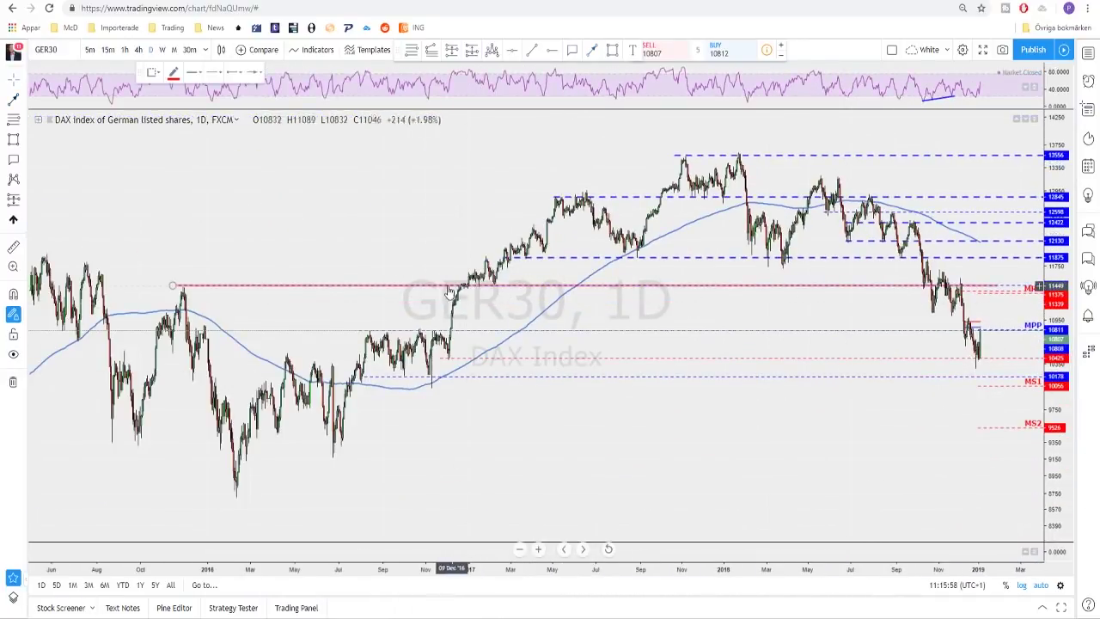
scroll(868, 327, up, 5)
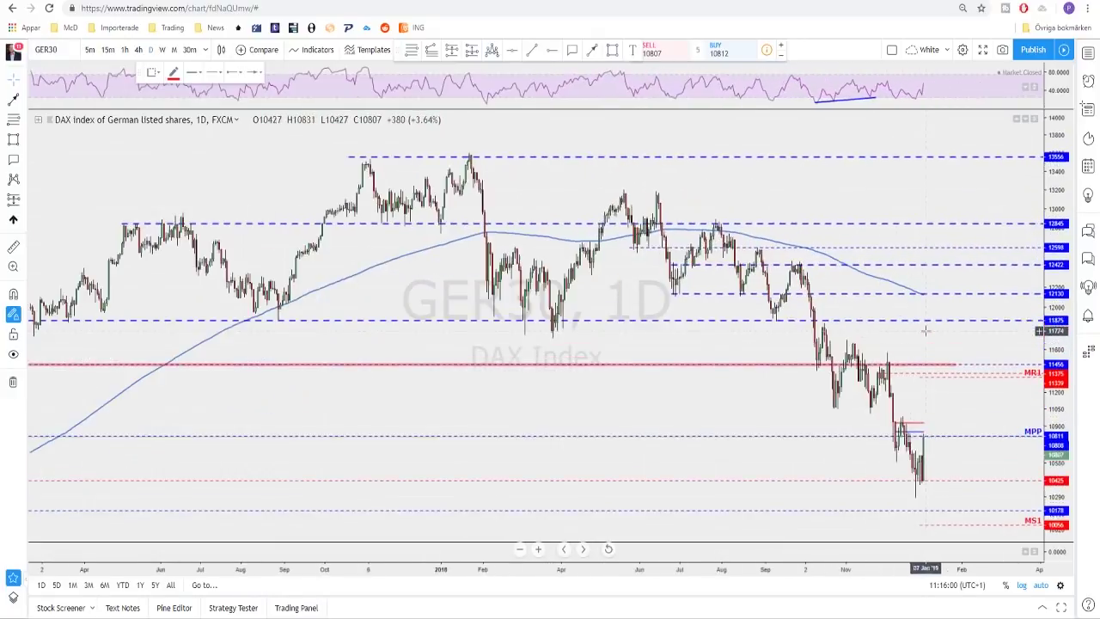
click(138, 49)
Step: Delete the old red trend line from the GER30 4-hour chart
scroll(938, 482, up, 2)
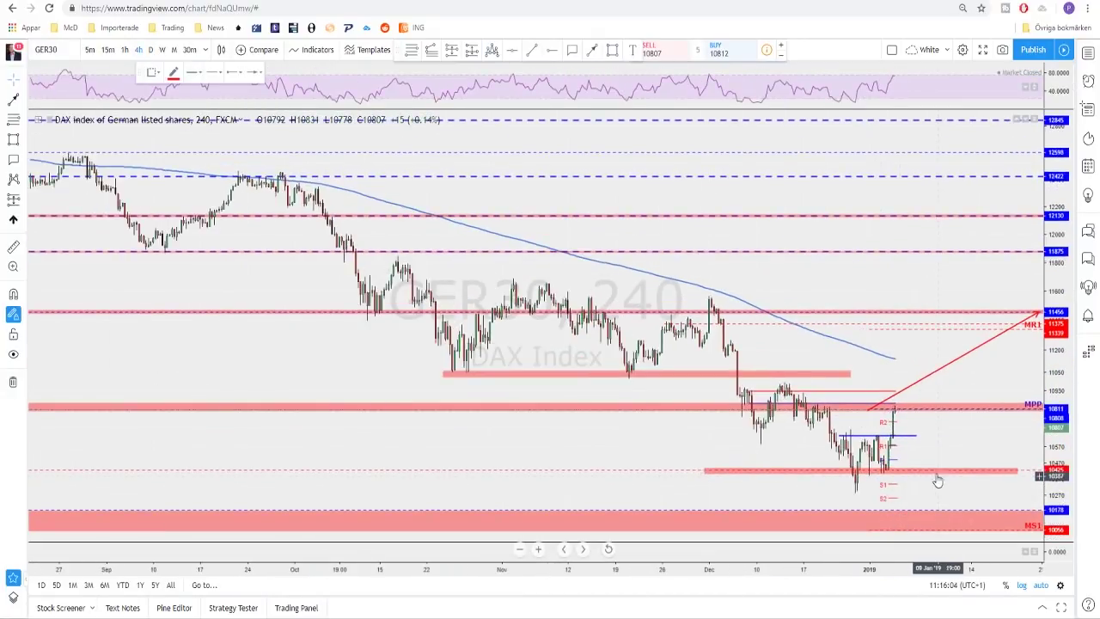
click(954, 368)
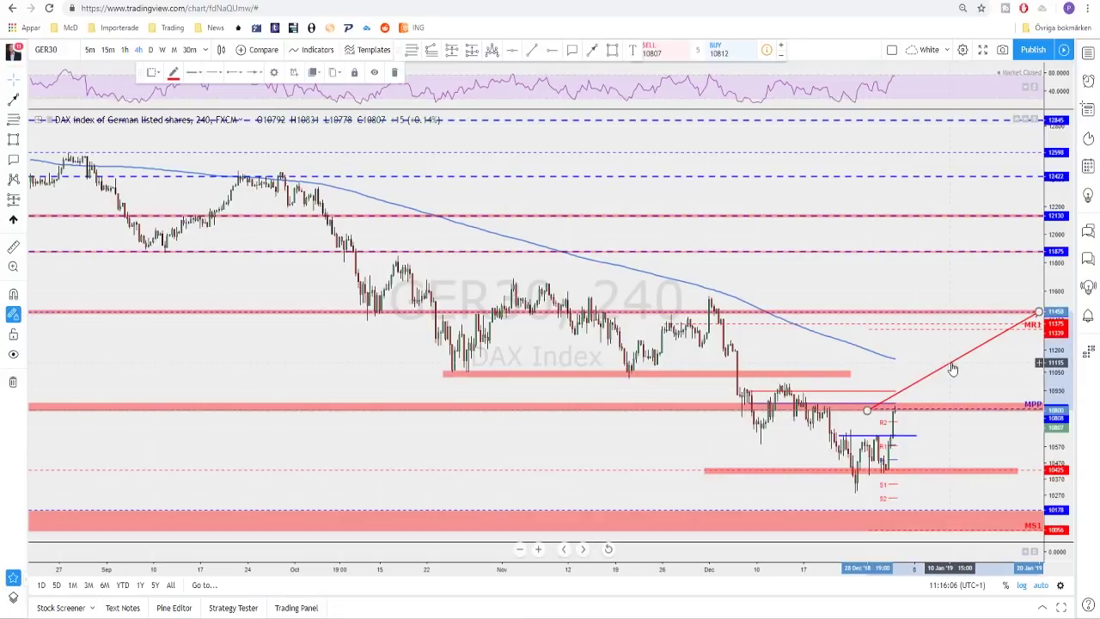
key(Delete)
scroll(938, 386, right, 3)
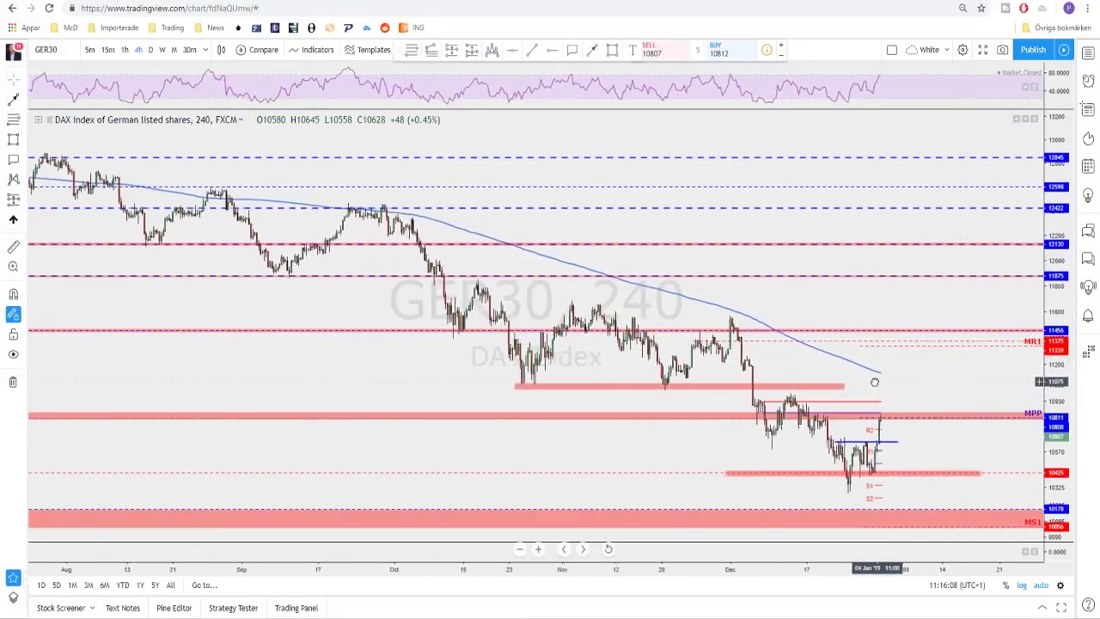
scroll(797, 454, up, 2)
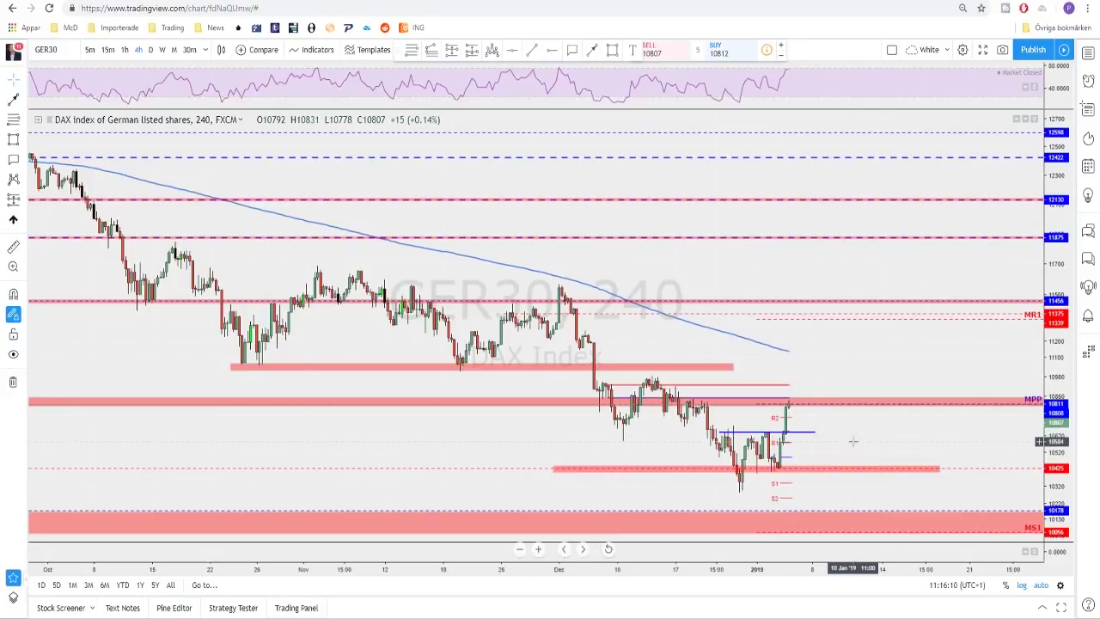
drag(845, 437, 907, 430)
scroll(907, 431, up, 2)
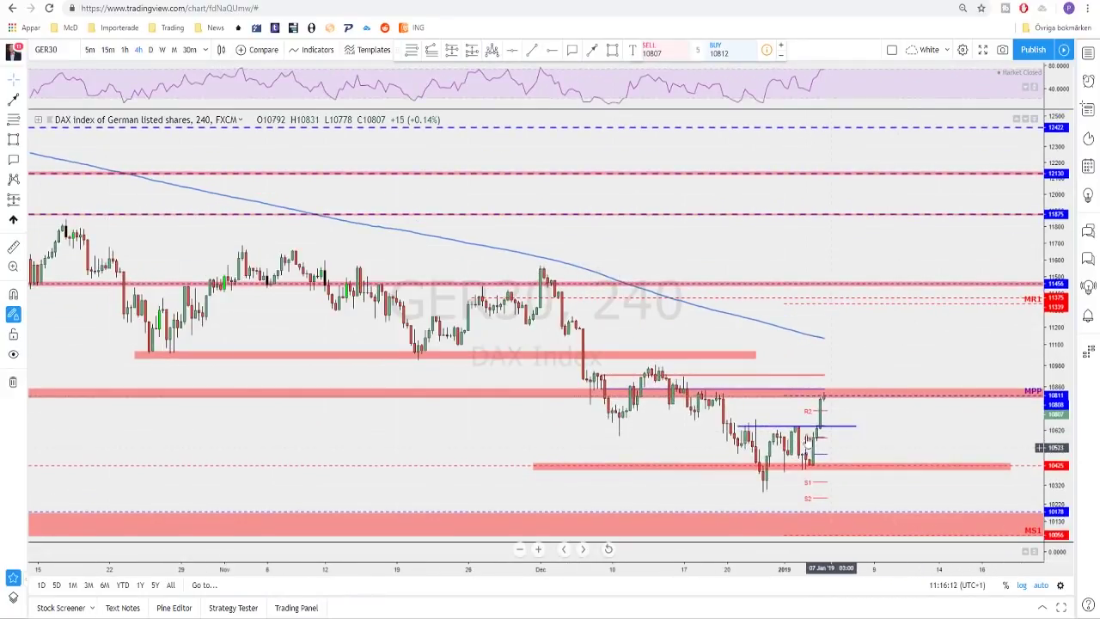
Step: Draw a red arrow path from the latest candle high, dipping near 10620, up to 11090
click(591, 49)
click(823, 393)
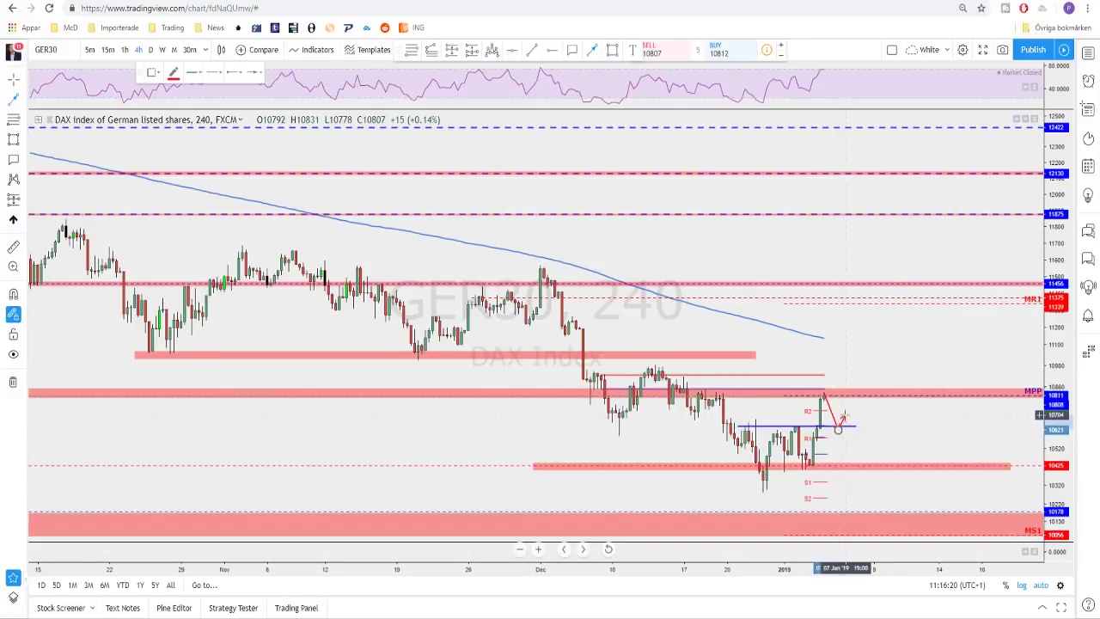
click(838, 428)
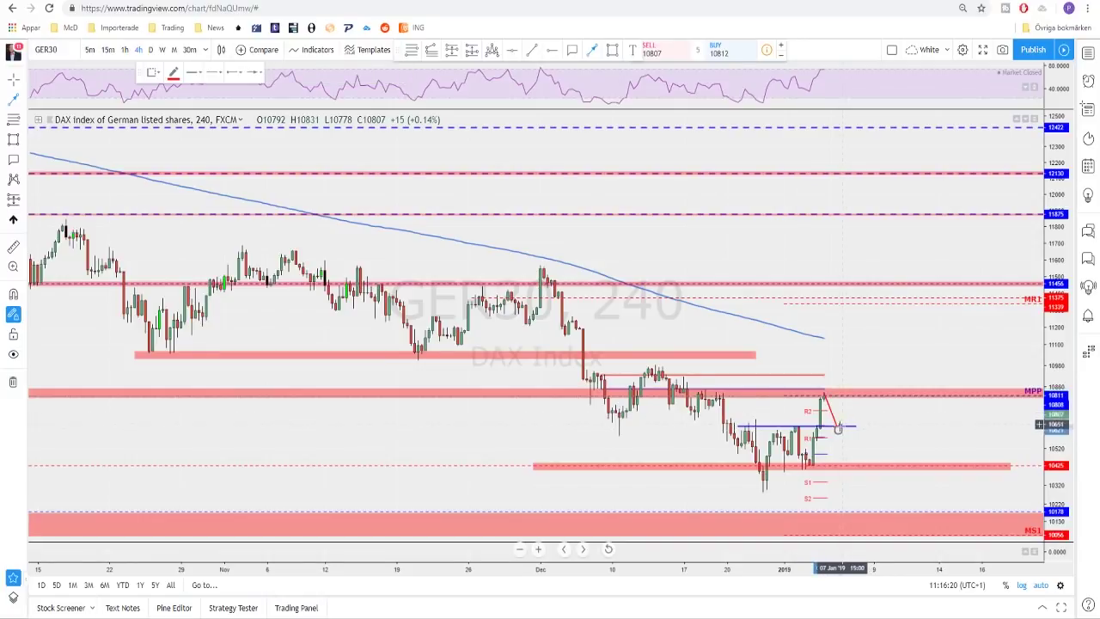
click(862, 355)
scroll(838, 364, down, 3)
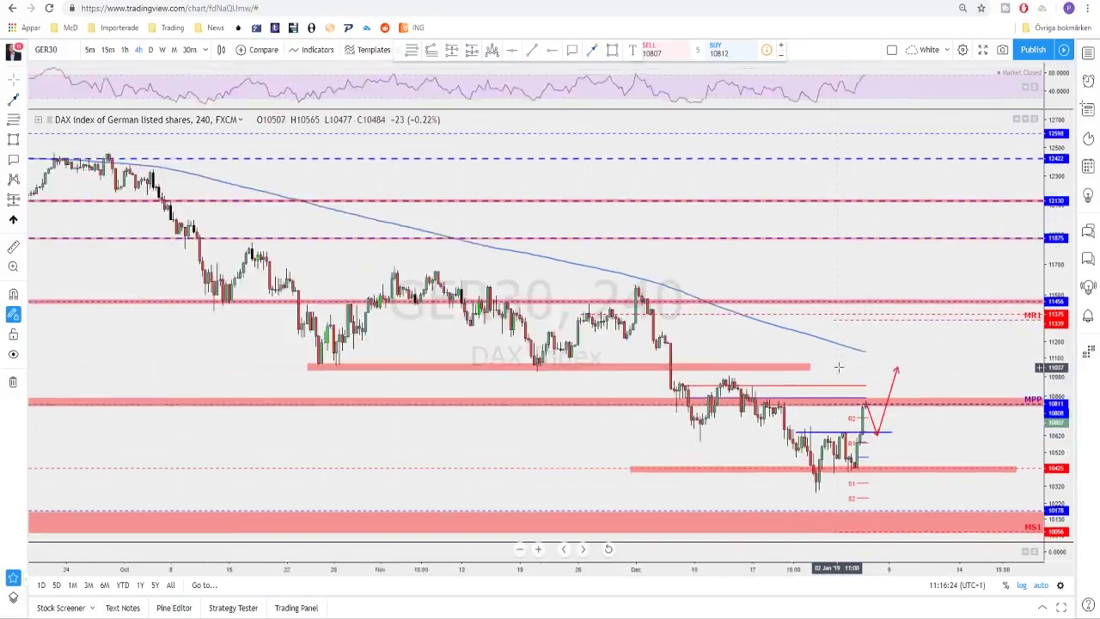
Step: Extend the pink zone near 11000 right, raise the arrow tip to 11456, then open DXY
drag(834, 368, 990, 364)
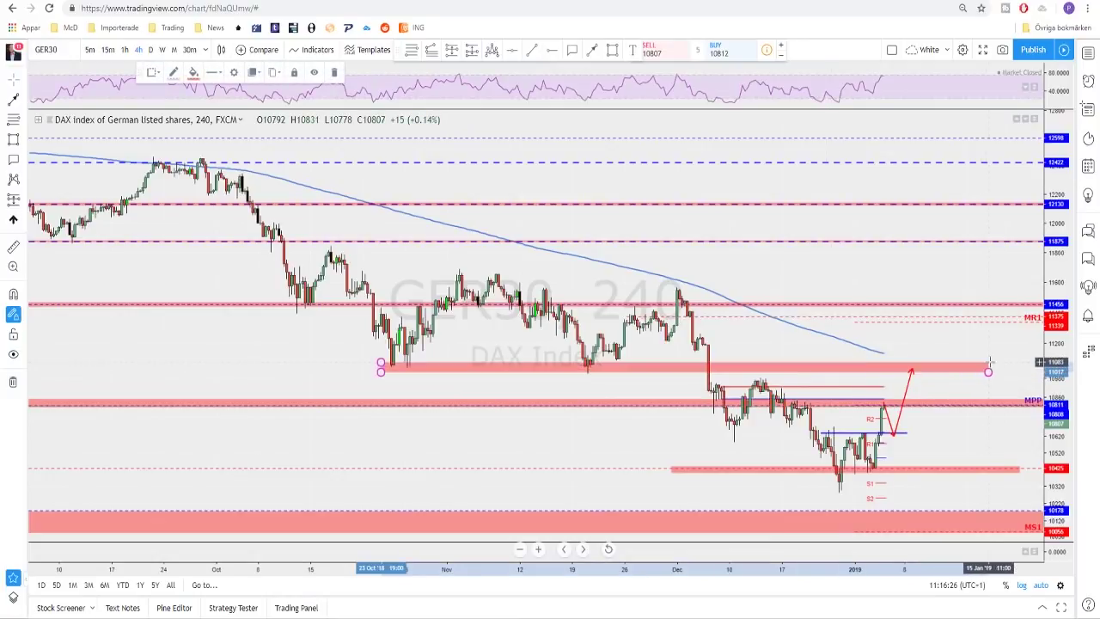
click(913, 374)
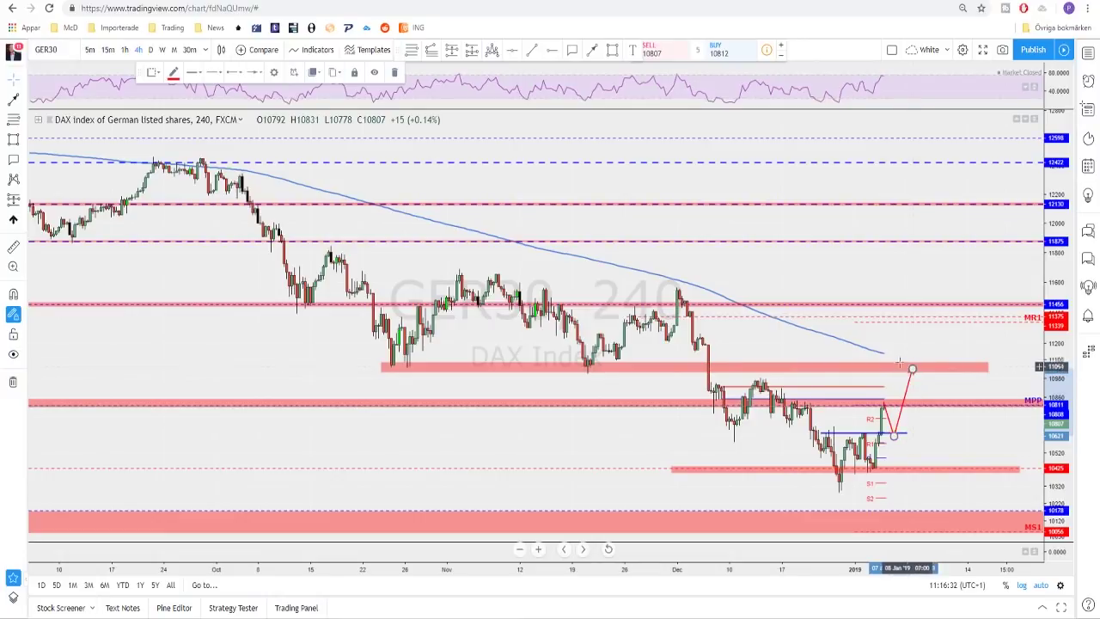
click(882, 353)
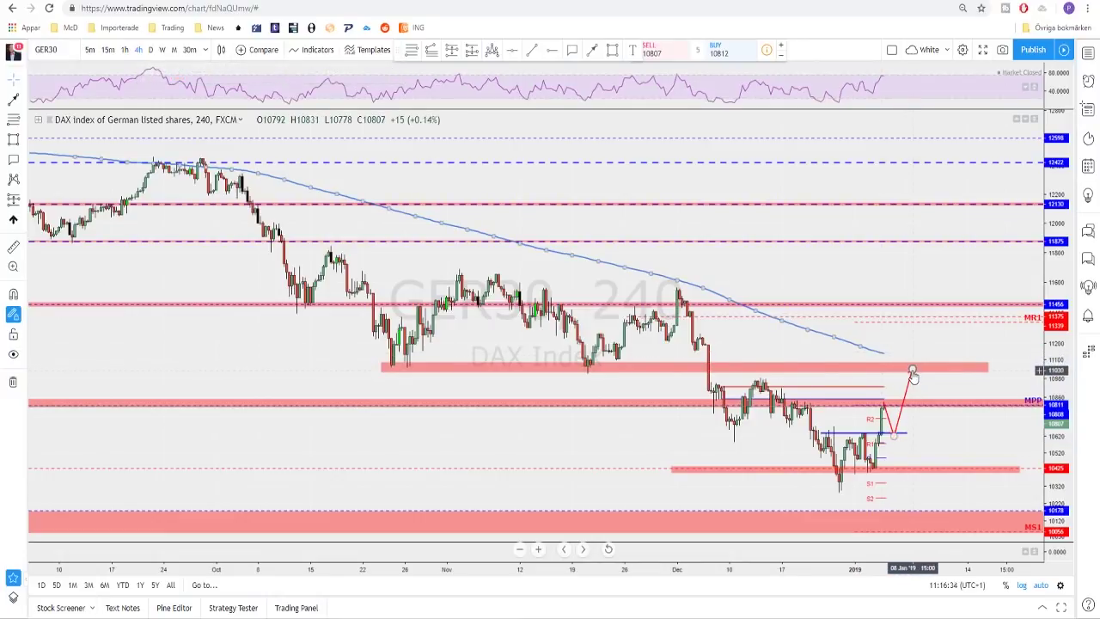
drag(913, 373, 919, 304)
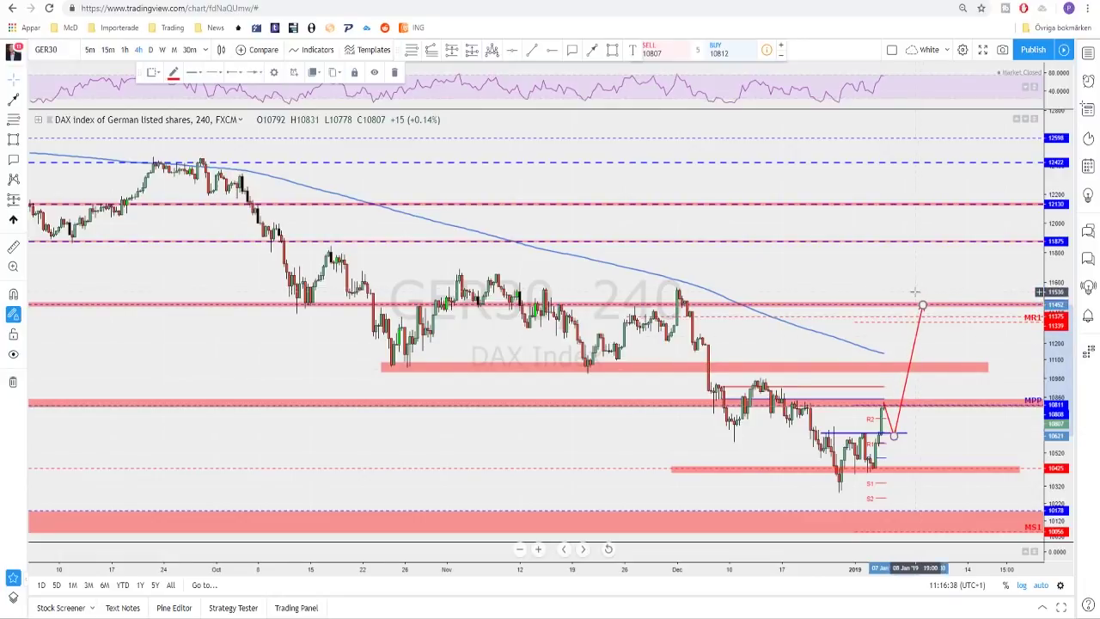
scroll(915, 296, down, 2)
scroll(914, 294, up, 1)
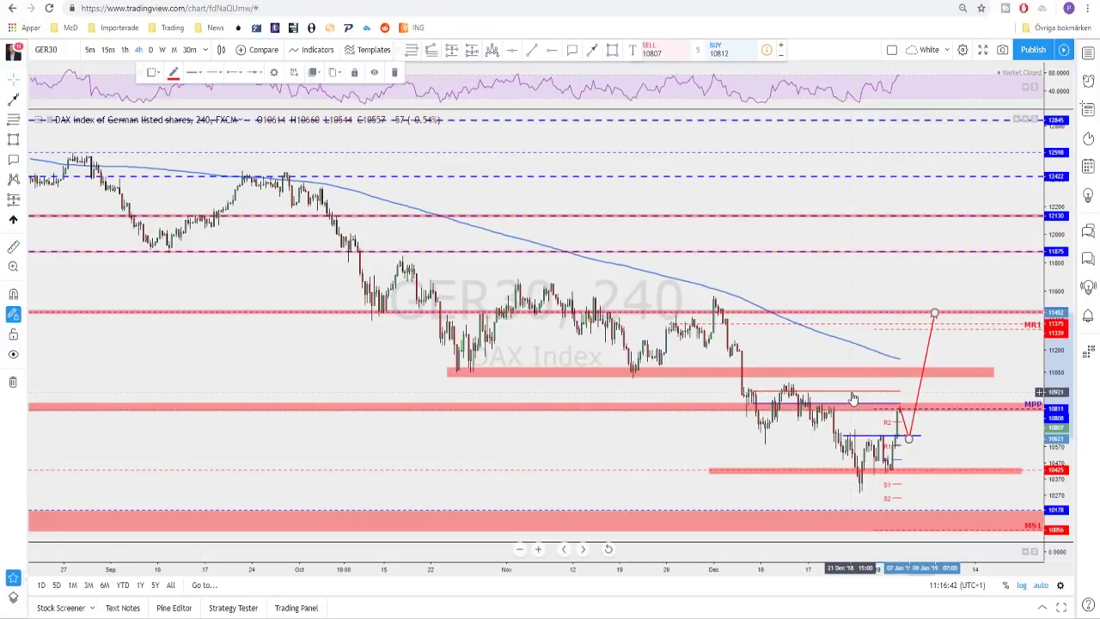
key(space)
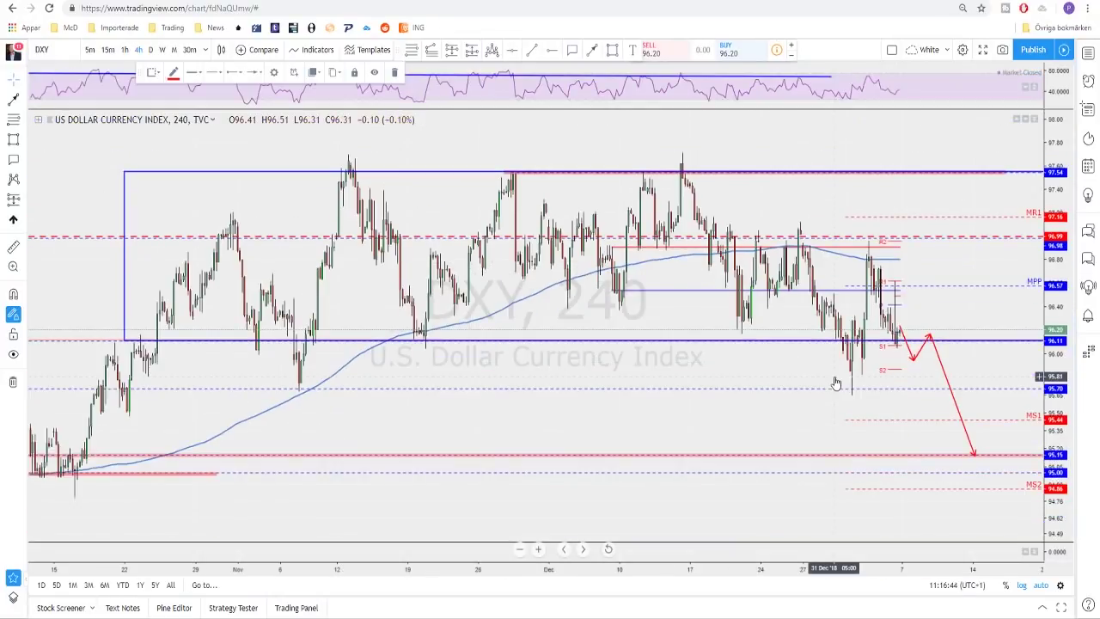
scroll(836, 383, up, 1)
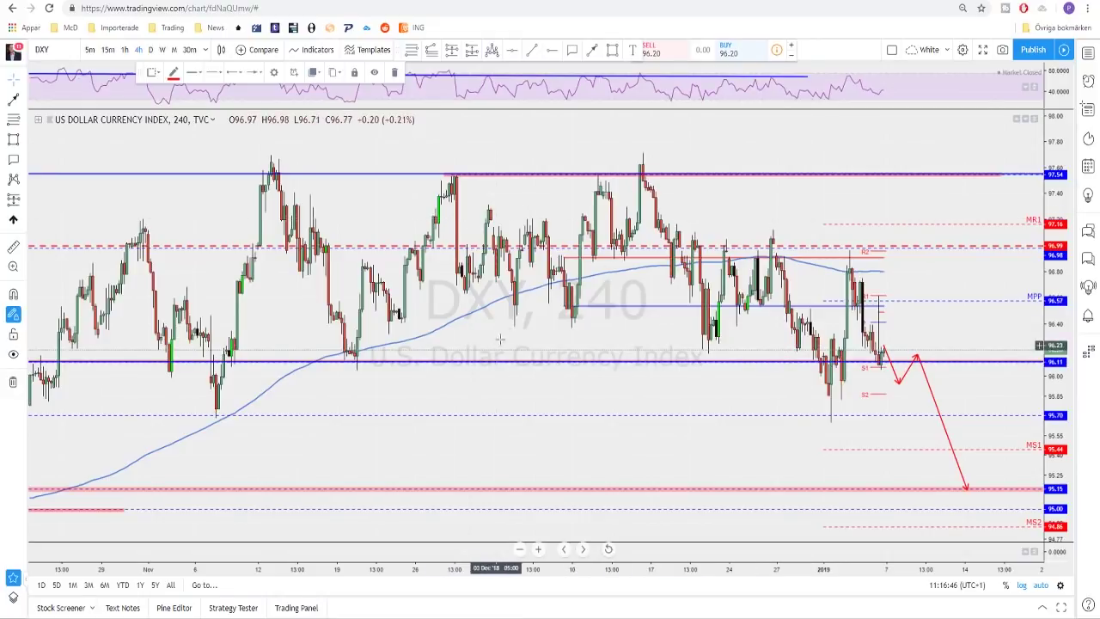
scroll(565, 315, down, 1)
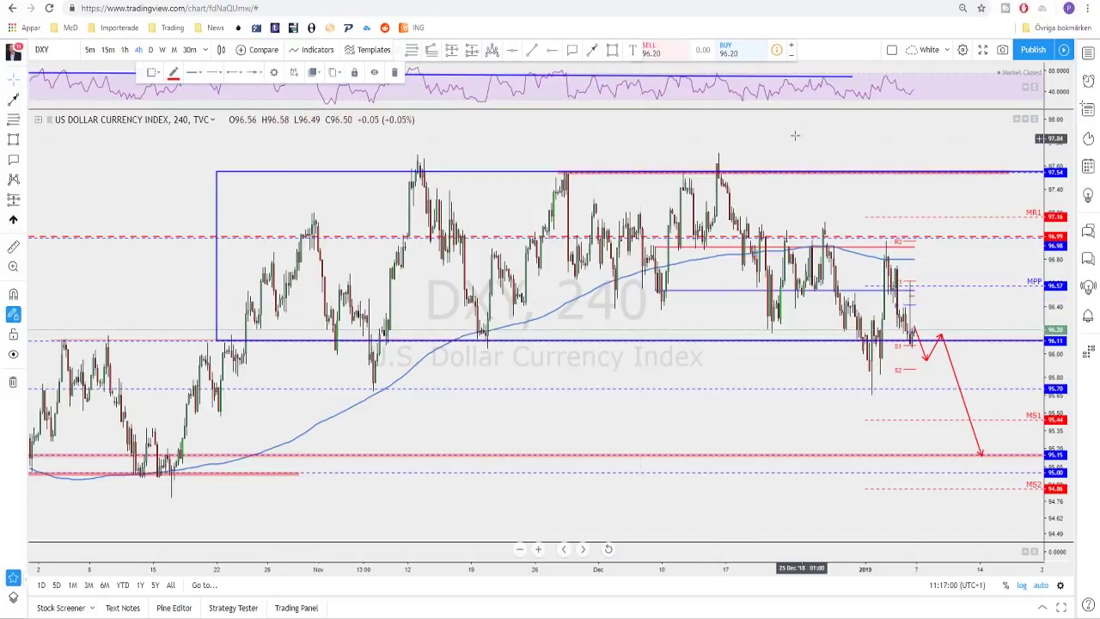
drag(776, 137, 688, 143)
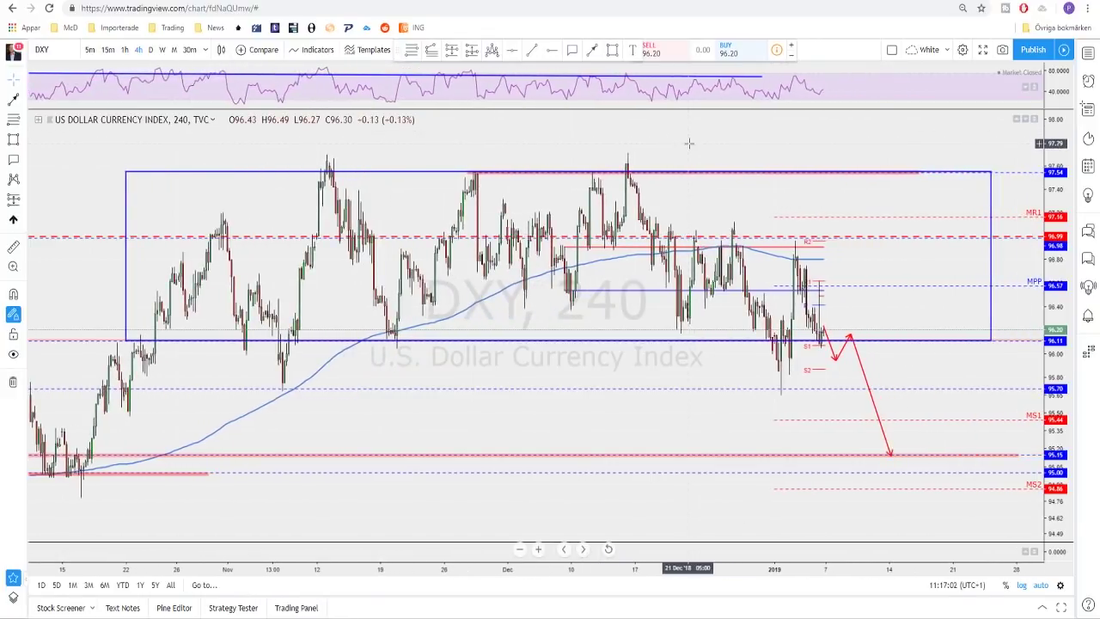